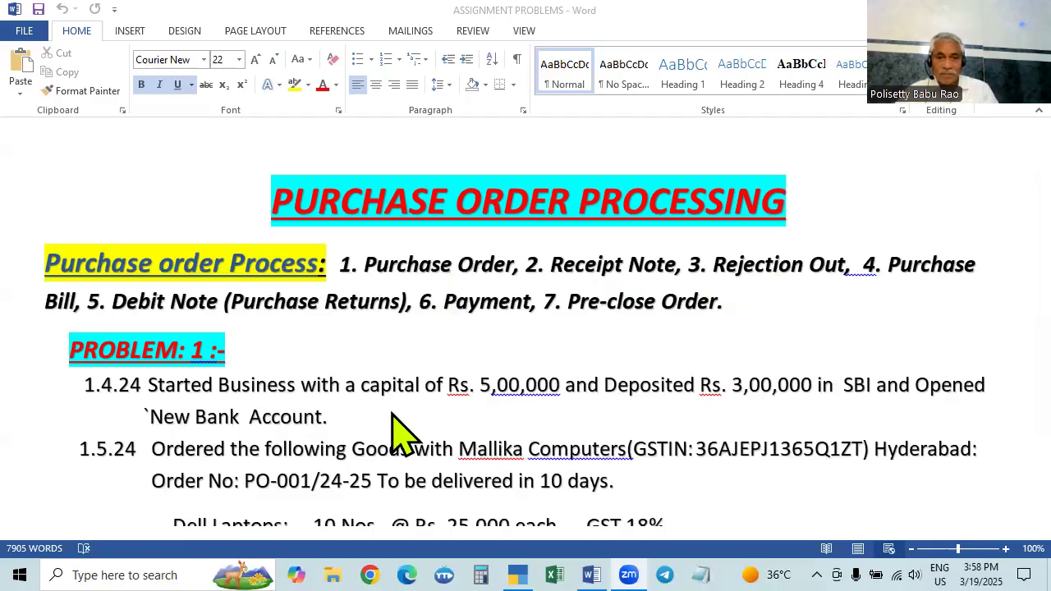
Switch to TallyPrime, examine the company's name, address and contact details in Company Alteration, and accept them.
{"action": "scroll", "coordinate": [390, 413], "scroll_direction": "down", "scroll_amount": 3}
{"action": "left_click", "coordinate": [517, 575]}
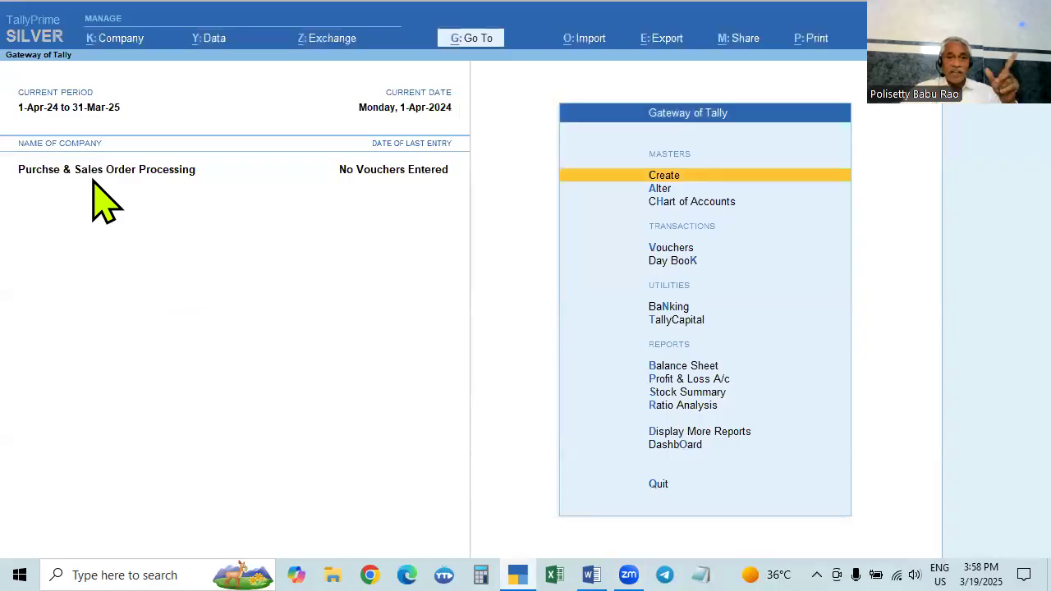
{"action": "left_click", "coordinate": [111, 38]}
{"action": "left_click", "coordinate": [115, 83]}
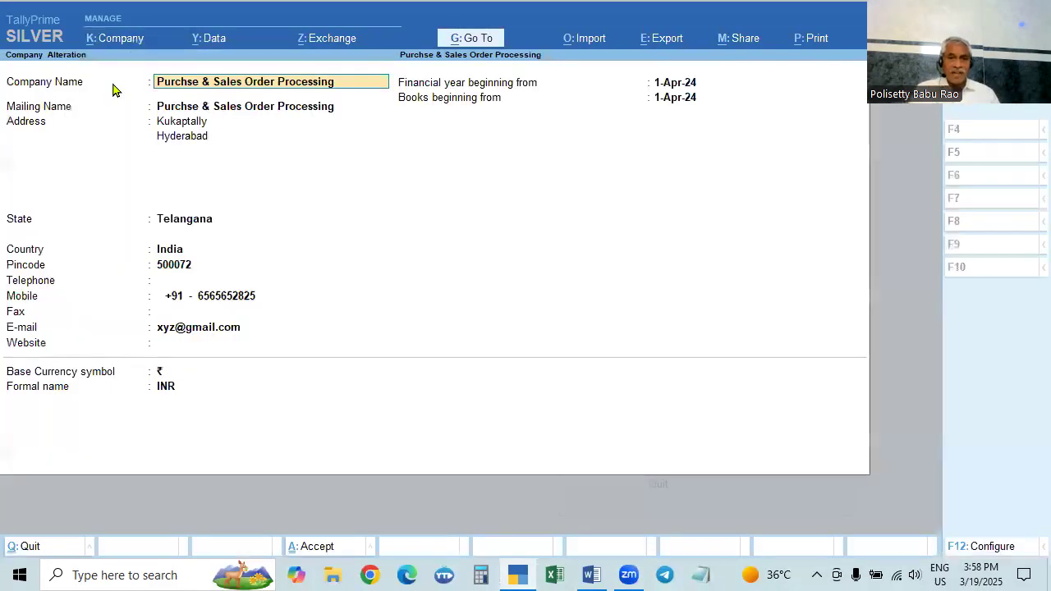
{"action": "key", "text": "Return"}
{"action": "key", "text": "Return"}
{"action": "key", "text": "Return"}
{"action": "key", "text": "Return"}
{"action": "key", "text": "Return"}
{"action": "key", "text": "Return"}
{"action": "key", "text": "Return"}
{"action": "key", "text": "Return"}
{"action": "key", "text": "Return"}
{"action": "key", "text": "Return"}
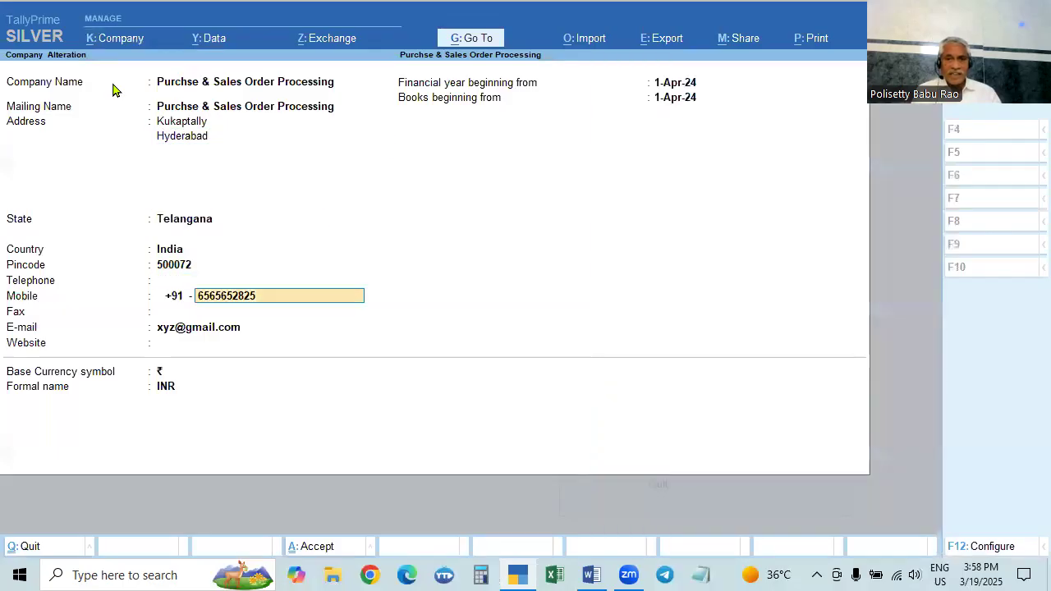
{"action": "key", "text": "ctrl+a"}
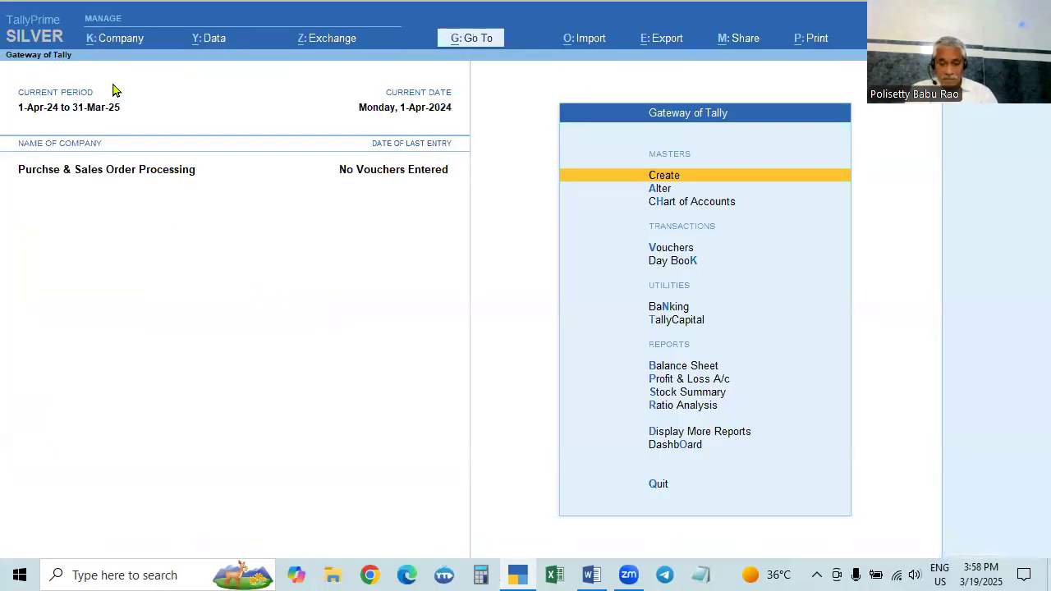
Open the company features and examine the Accounting and Inventory options.
{"action": "key", "text": "F11"}
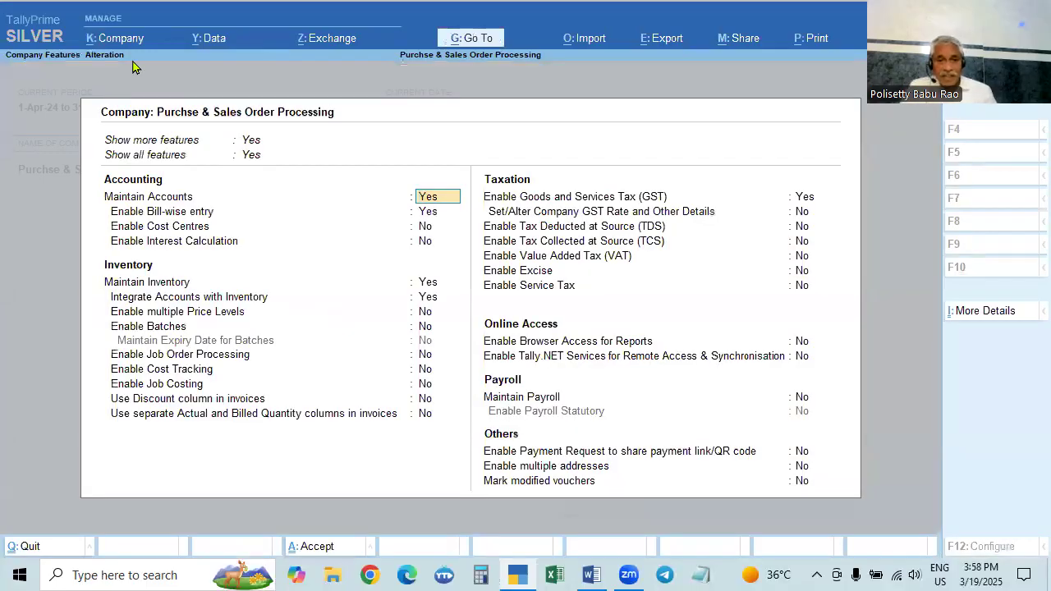
{"action": "key", "text": "Return"}
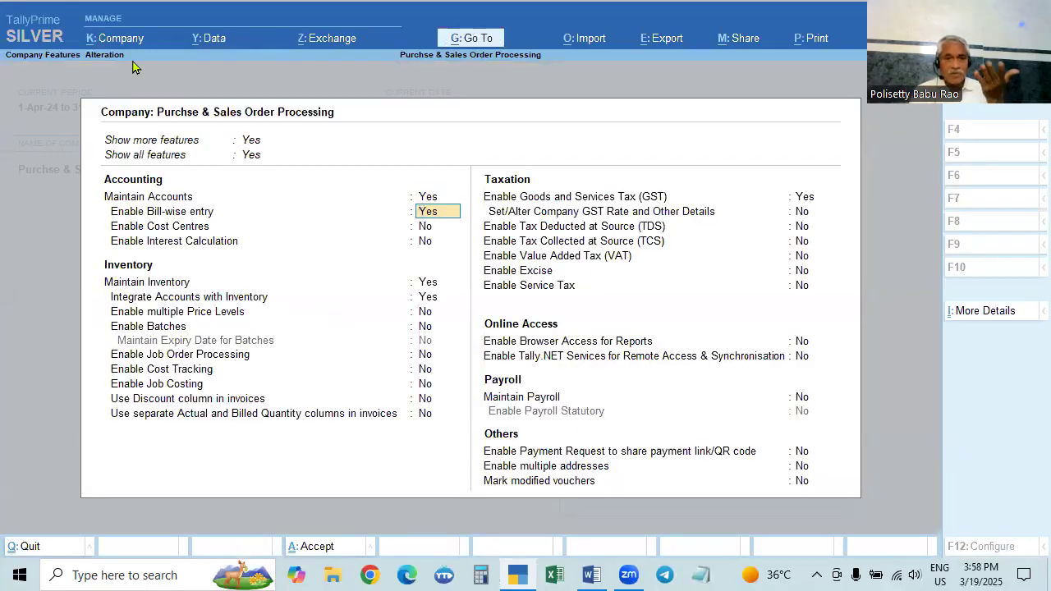
{"action": "key", "text": "Return"}
{"action": "key", "text": "Return"}
{"action": "key", "text": "Return"}
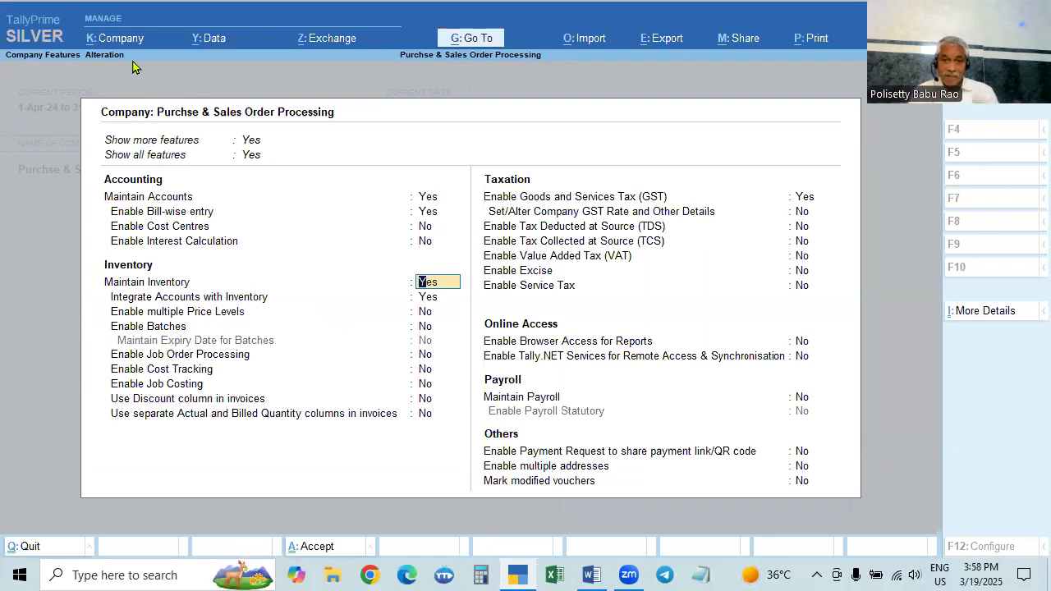
{"action": "key", "text": "Return"}
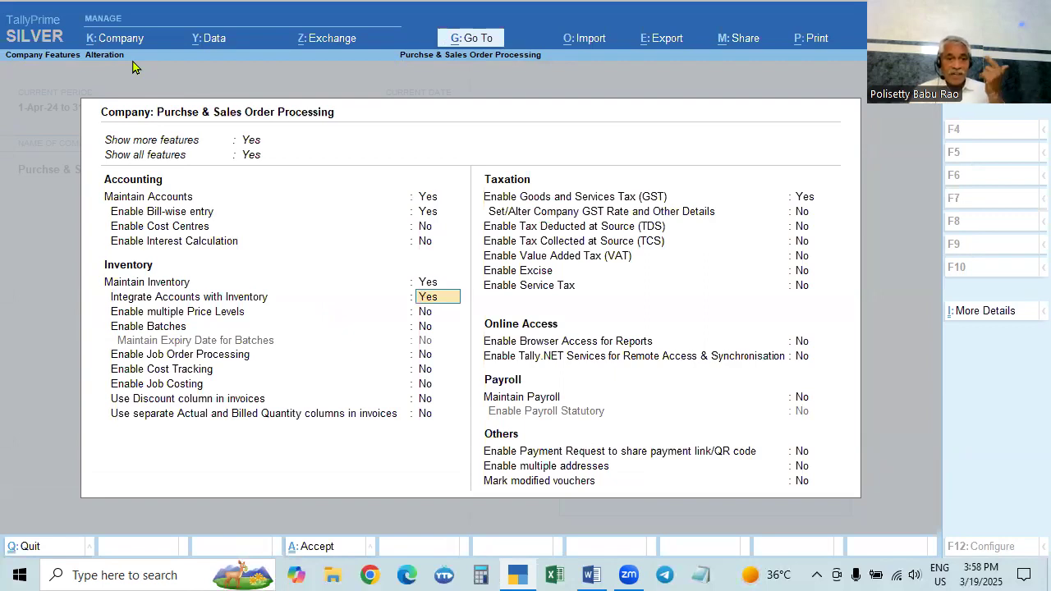
{"action": "key", "text": "Return"}
{"action": "key", "text": "Return"}
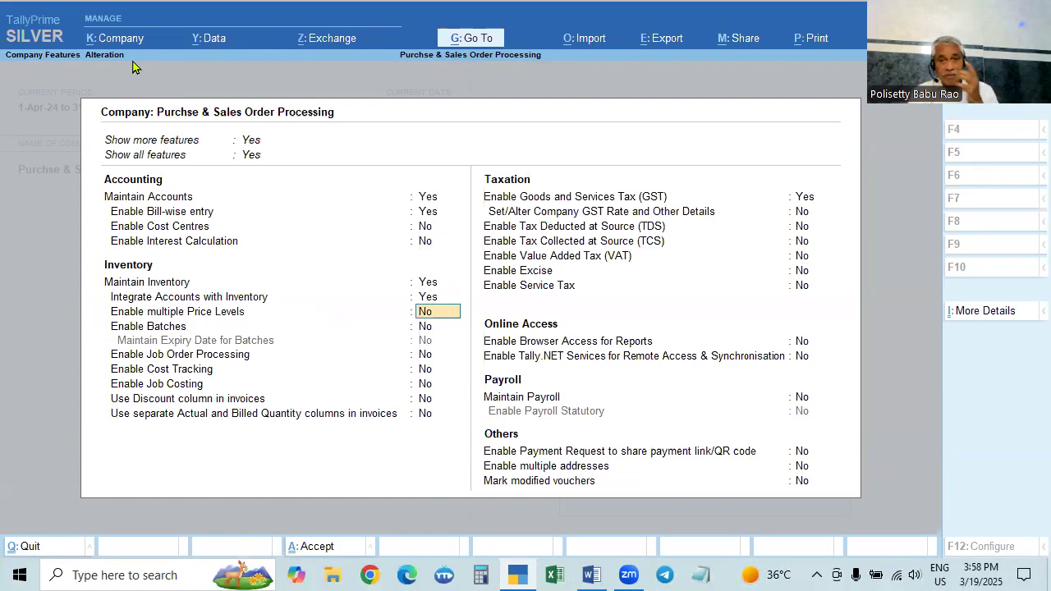
{"action": "key", "text": "Return"}
{"action": "key", "text": "Return"}
{"action": "key", "text": "Return"}
{"action": "key", "text": "Return"}
{"action": "key", "text": "Return"}
{"action": "key", "text": "Return"}
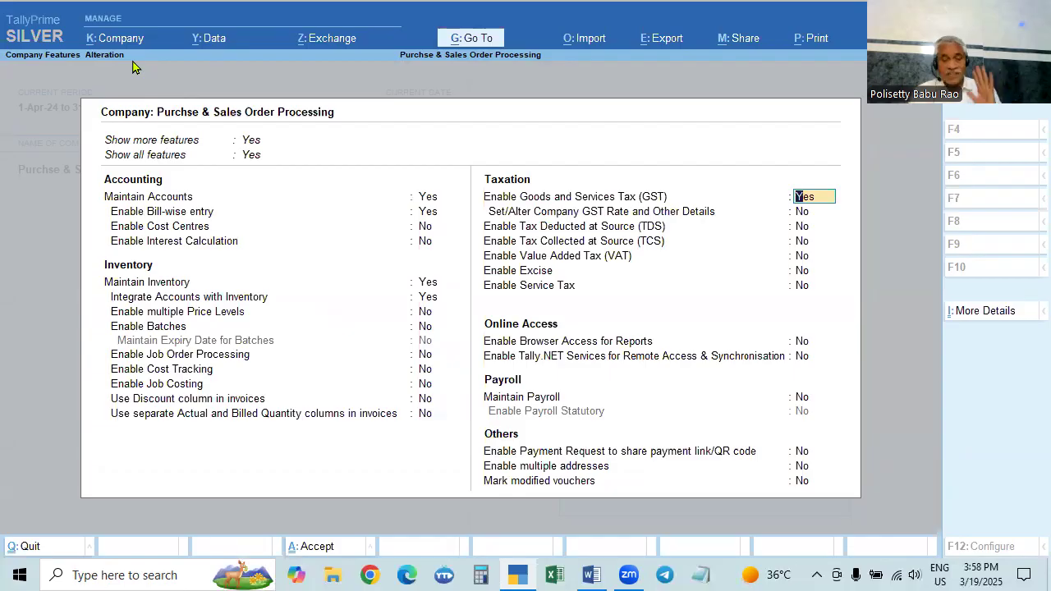
Examine the Taxation options, including the GST settings, and accept the company features.
{"action": "key", "text": "Return"}
{"action": "key", "text": "Return"}
{"action": "key", "text": "Return"}
{"action": "key", "text": "Return"}
{"action": "key", "text": "Return"}
{"action": "key", "text": "ctrl+a"}
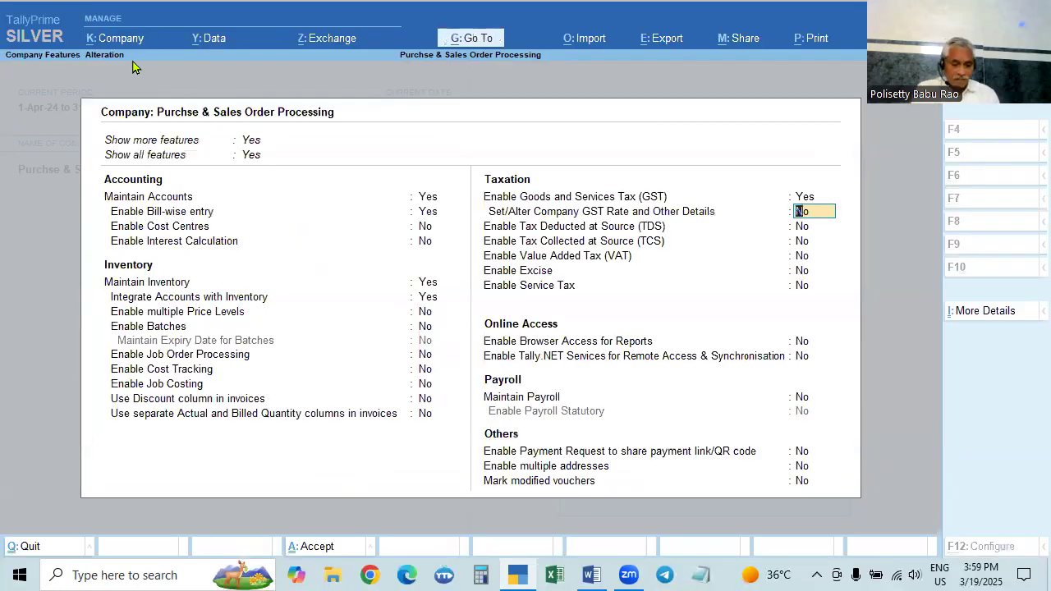
{"action": "key", "text": "ctrl+a"}
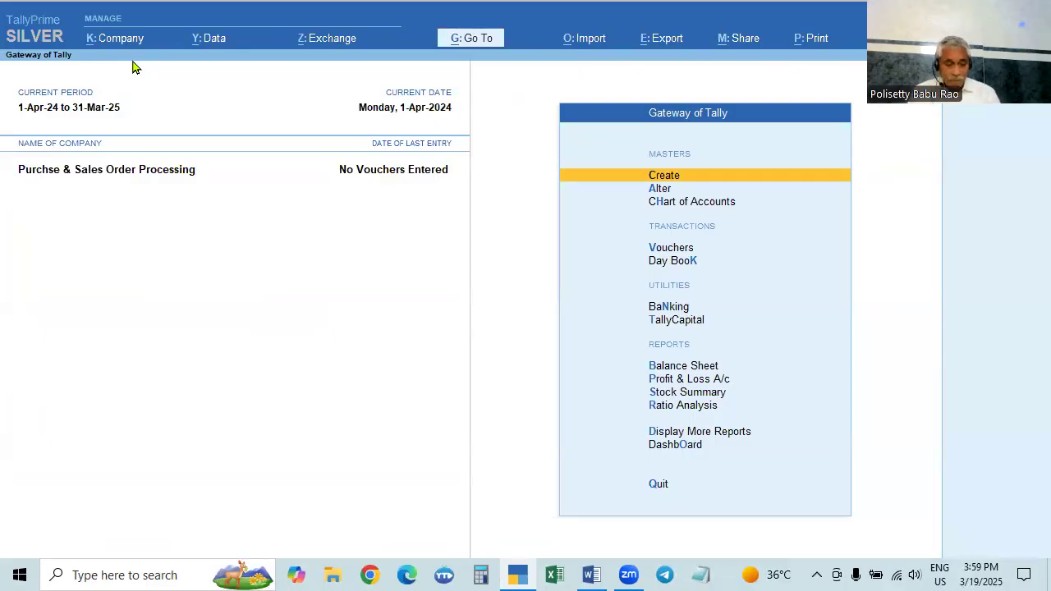
Switch to the Word assignment and read the 1.4.24 capital and bank deposit transaction of Problem 1.
{"action": "key", "text": "Escape"}
{"action": "key", "text": "Escape"}
{"action": "key", "text": "Down"}
{"action": "key", "text": "Down"}
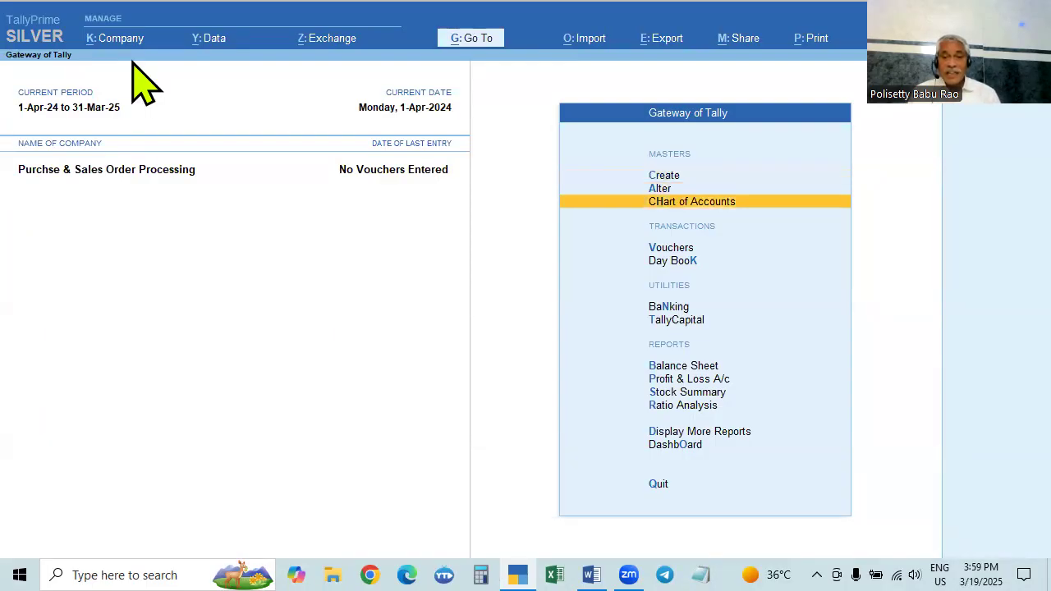
{"action": "key", "text": "Down"}
{"action": "key", "text": "alt+Tab"}
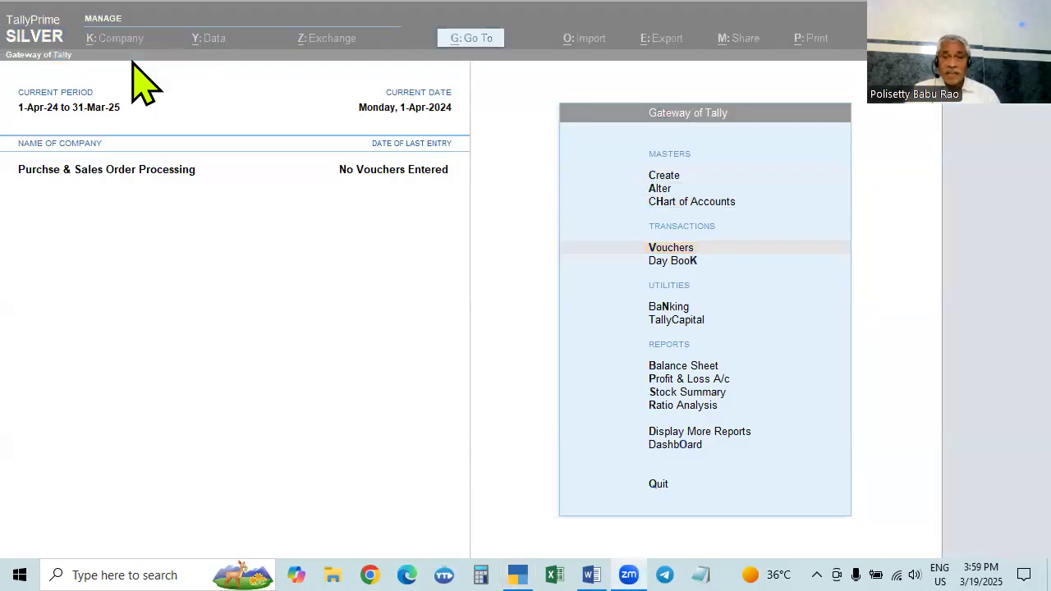
{"action": "key", "text": "alt+Tab"}
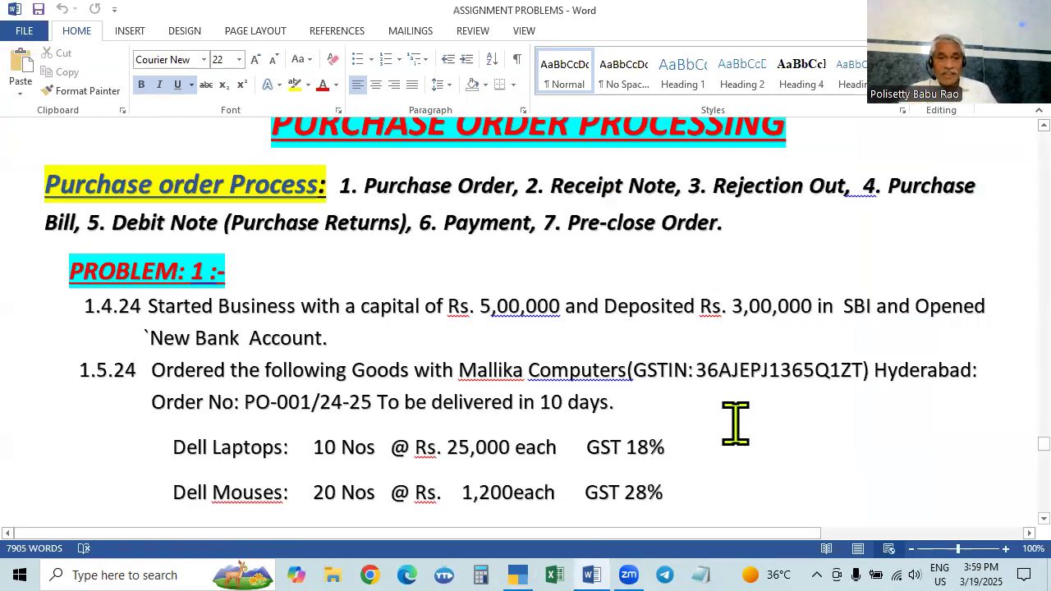
{"action": "left_click", "coordinate": [509, 447]}
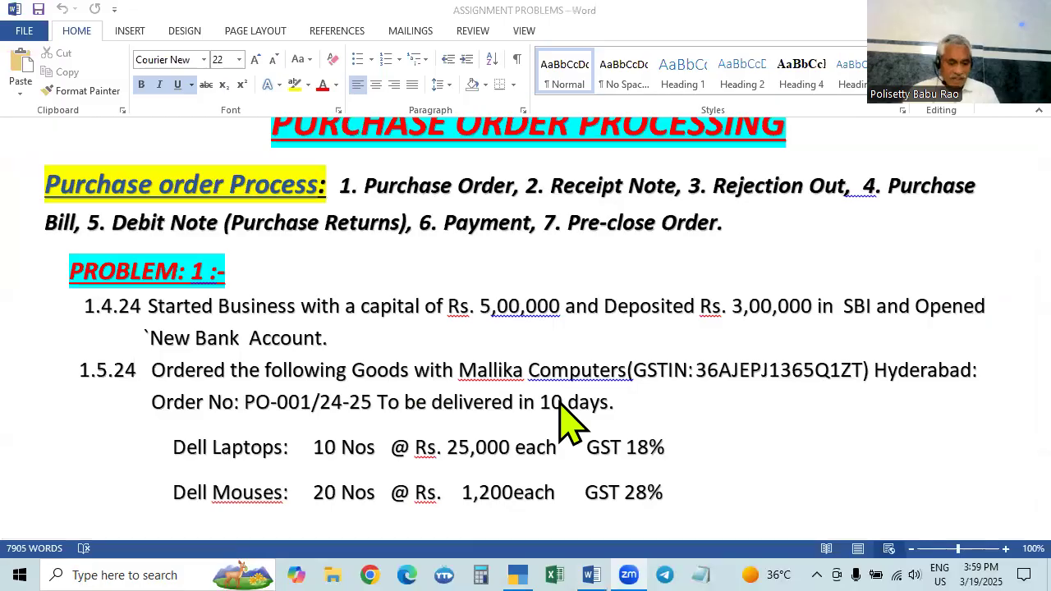
Switch back to TallyPrime and start a Receipt voucher with the voucher and effective dates set to 1-4-2024.
{"action": "key", "text": "alt+Tab"}
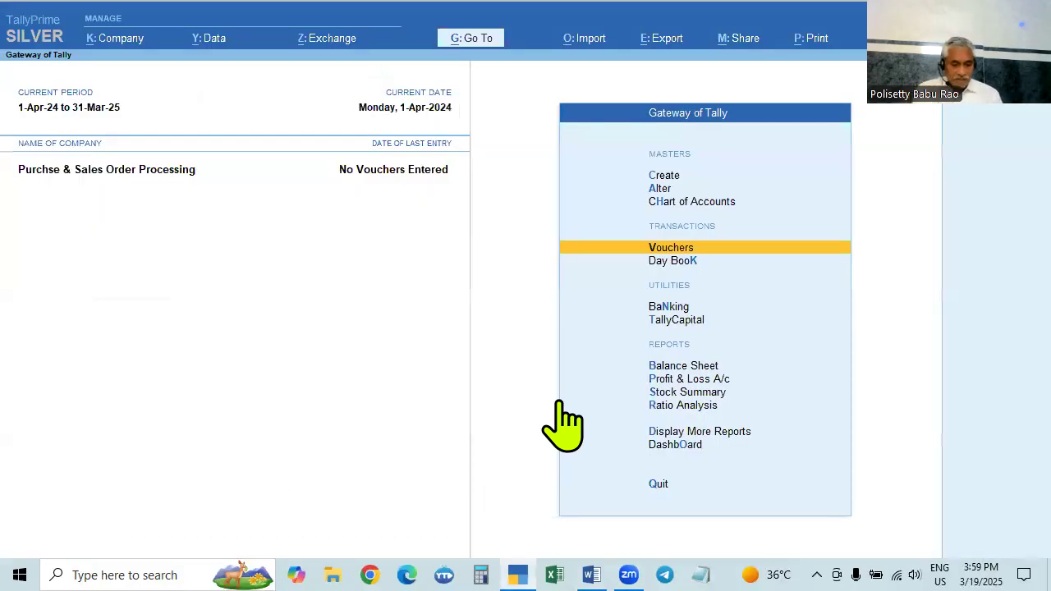
{"action": "key", "text": "Return"}
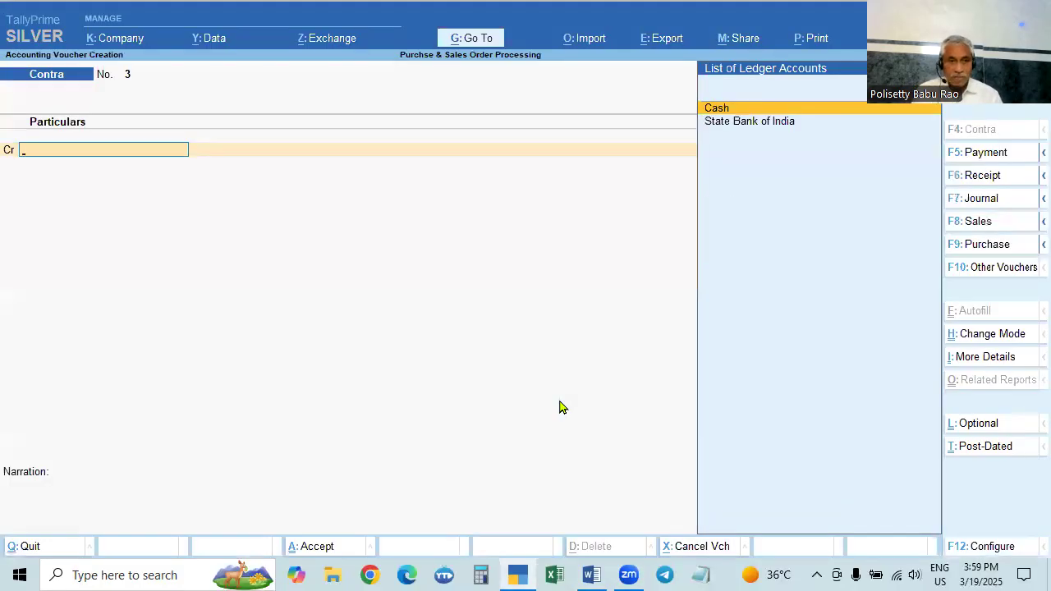
{"action": "key", "text": "F2"}
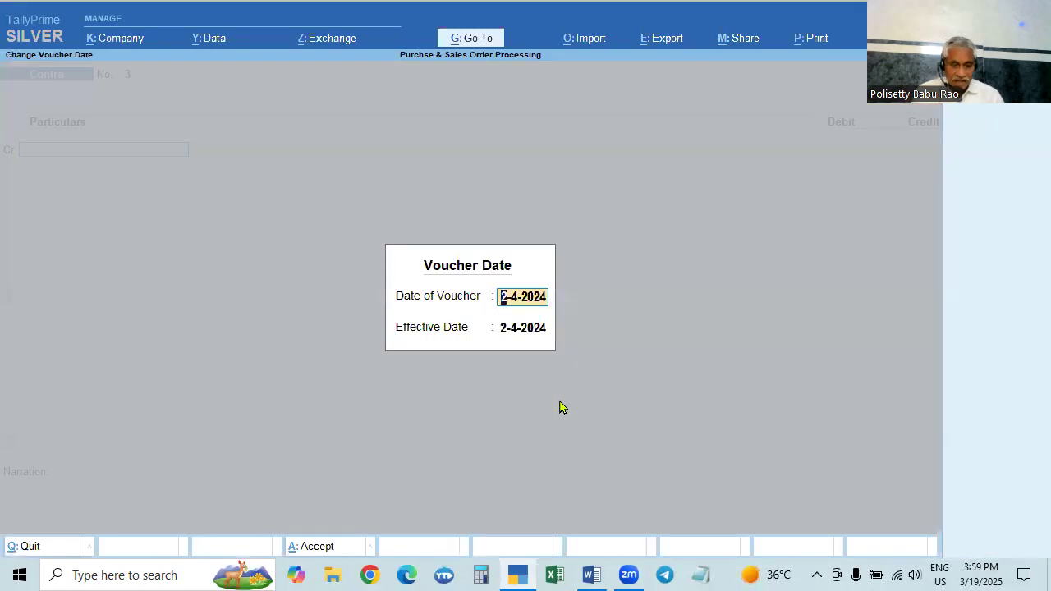
{"action": "type", "text": "1.4"}
{"action": "key", "text": "Return"}
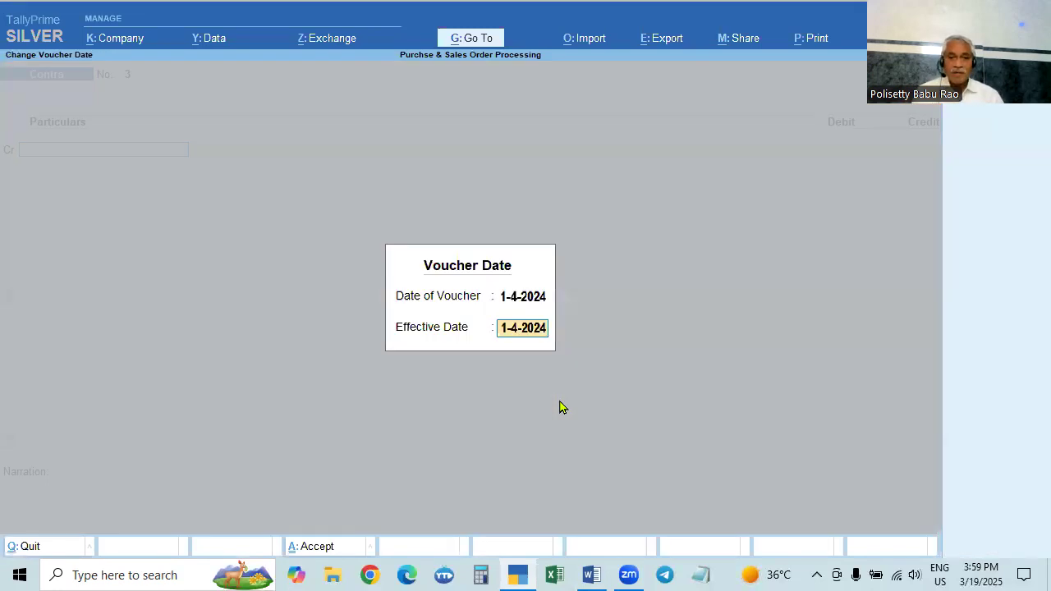
{"action": "key", "text": "Return"}
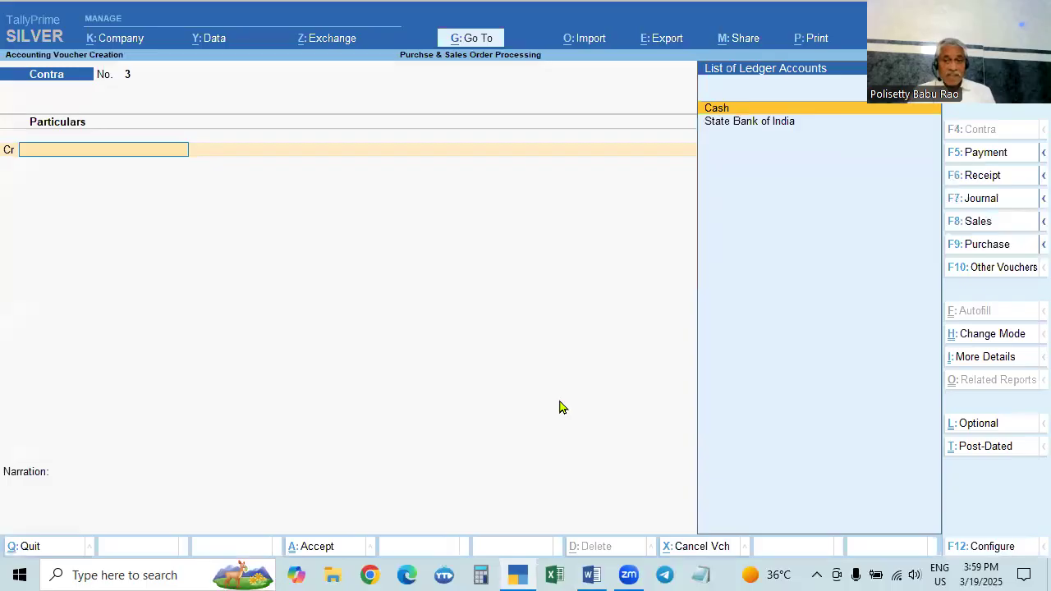
{"action": "left_click", "coordinate": [978, 179]}
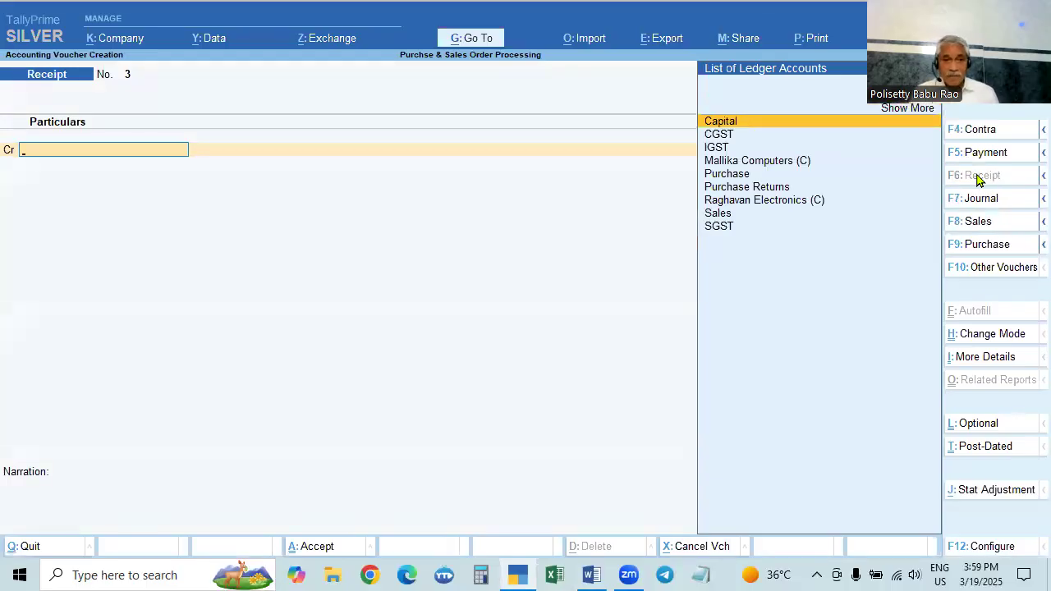
Look through the ledger accounts and select Capital as the credited ledger of the receipt voucher.
{"action": "key", "text": "Down"}
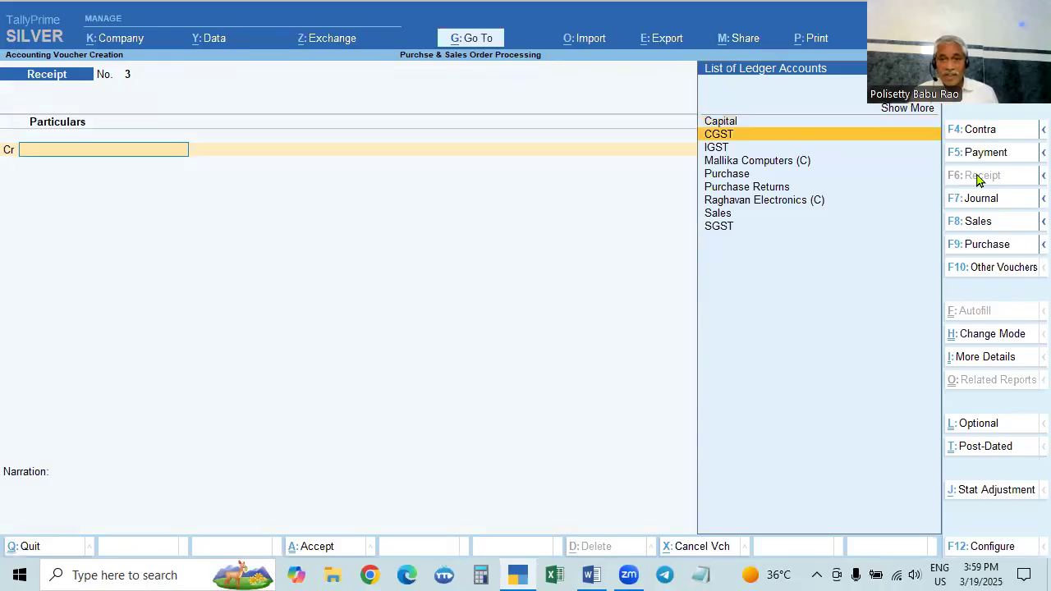
{"action": "key", "text": "Down"}
{"action": "key", "text": "Down"}
{"action": "key", "text": "Down"}
{"action": "key", "text": "Down"}
{"action": "key", "text": "Down"}
{"action": "key", "text": "Down"}
{"action": "key", "text": "Up"}
{"action": "key", "text": "Up"}
{"action": "key", "text": "Up"}
{"action": "key", "text": "Up"}
{"action": "key", "text": "Up"}
{"action": "key", "text": "Up"}
{"action": "key", "text": "Up"}
{"action": "key", "text": "Return"}
{"action": "key", "text": "BackSpace"}
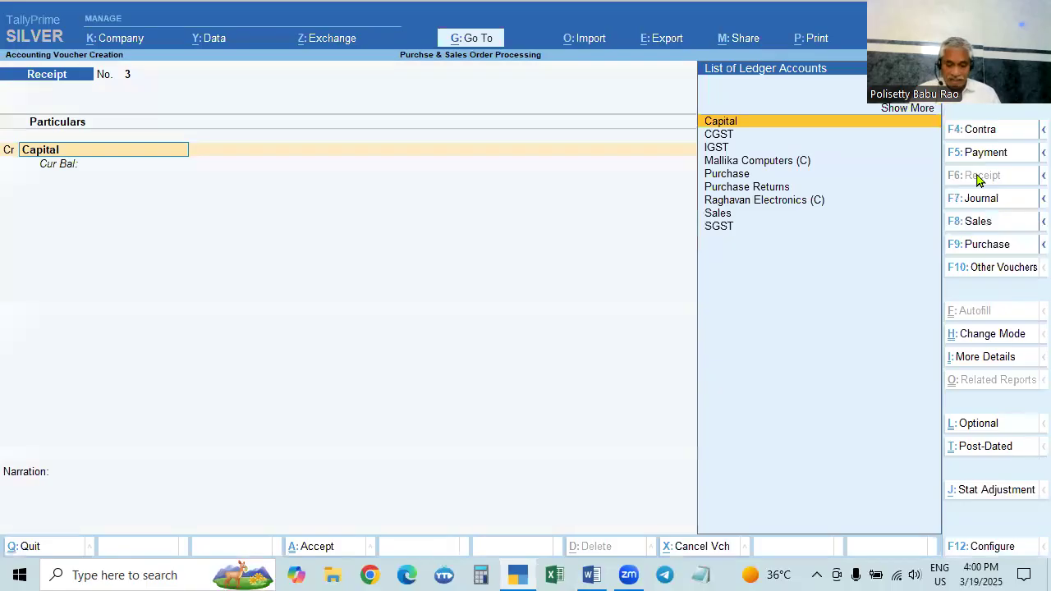
Open the Capital ledger from the voucher, examine its group and mailing details, and accept it.
{"action": "key", "text": "ctrl+Return"}
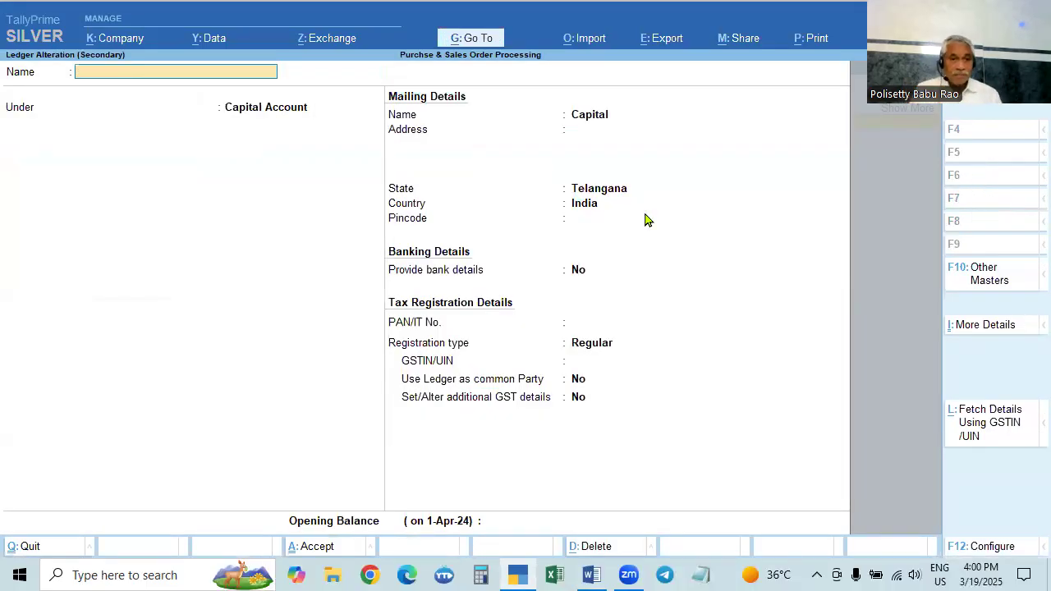
{"action": "key", "text": "Escape"}
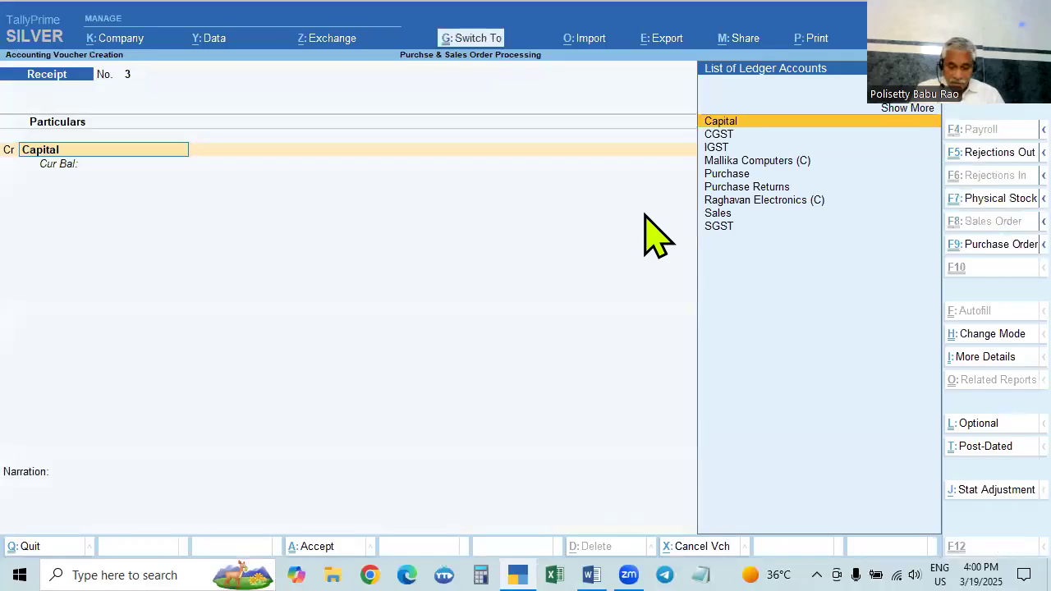
{"action": "key", "text": "ctrl+Return"}
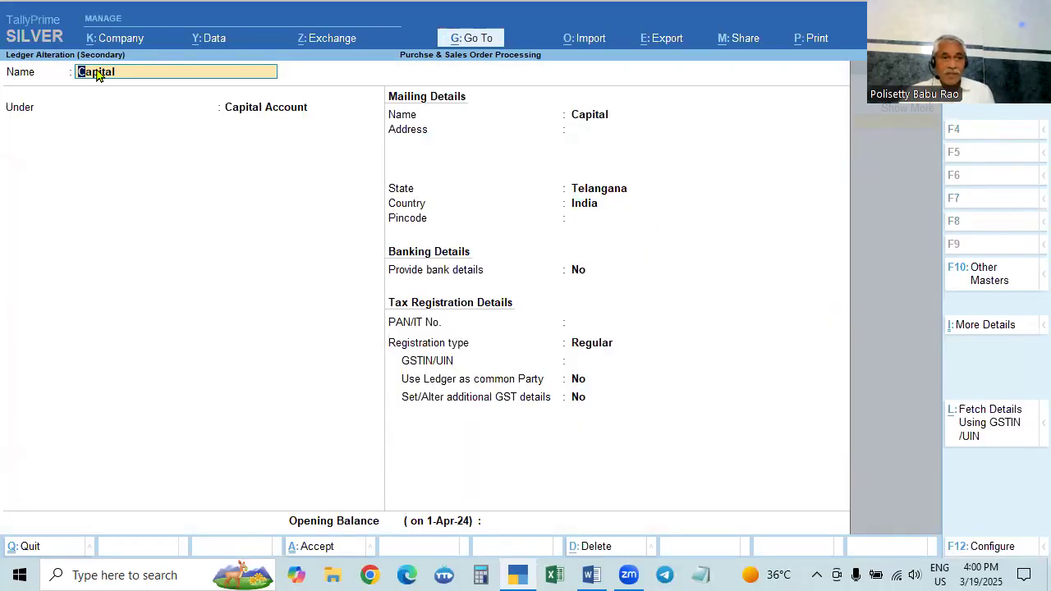
{"action": "key", "text": "Return"}
{"action": "key", "text": "Return"}
{"action": "key", "text": "Return"}
{"action": "key", "text": "Return"}
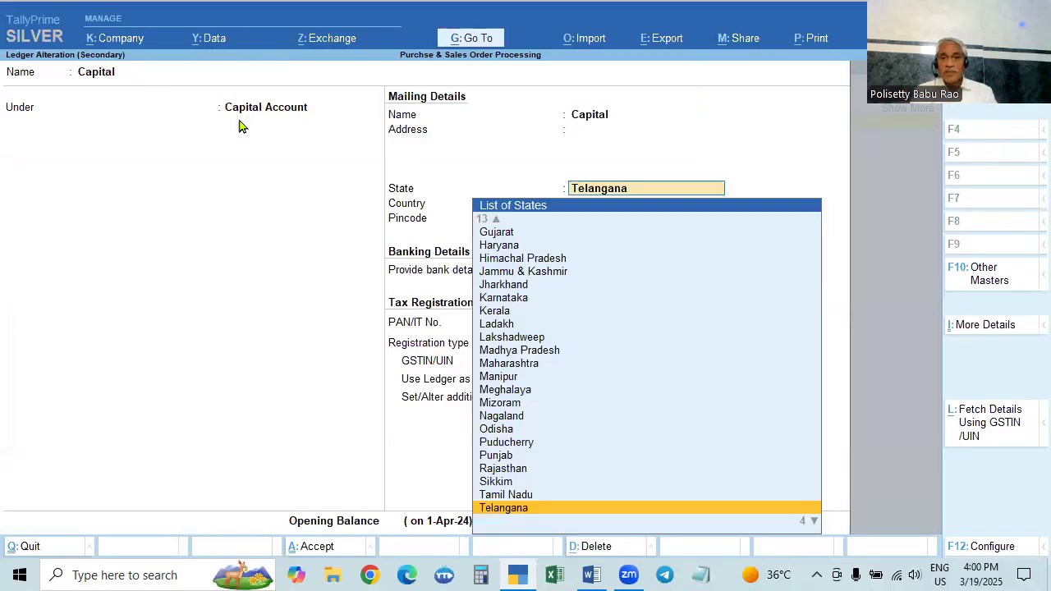
{"action": "key", "text": "Return"}
{"action": "key", "text": "ctrl+a"}
{"action": "key", "text": "Return"}
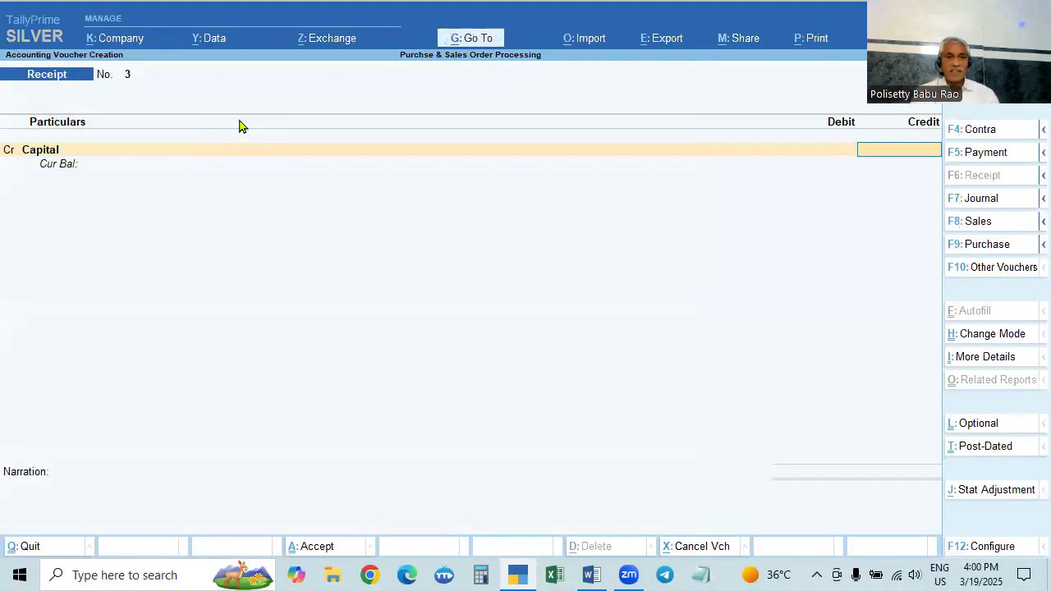
Credit Capital with 5,00,000, debit Cash with the same amount, and save the receipt voucher without a narration.
{"action": "type", "text": "500000"}
{"action": "key", "text": "Return"}
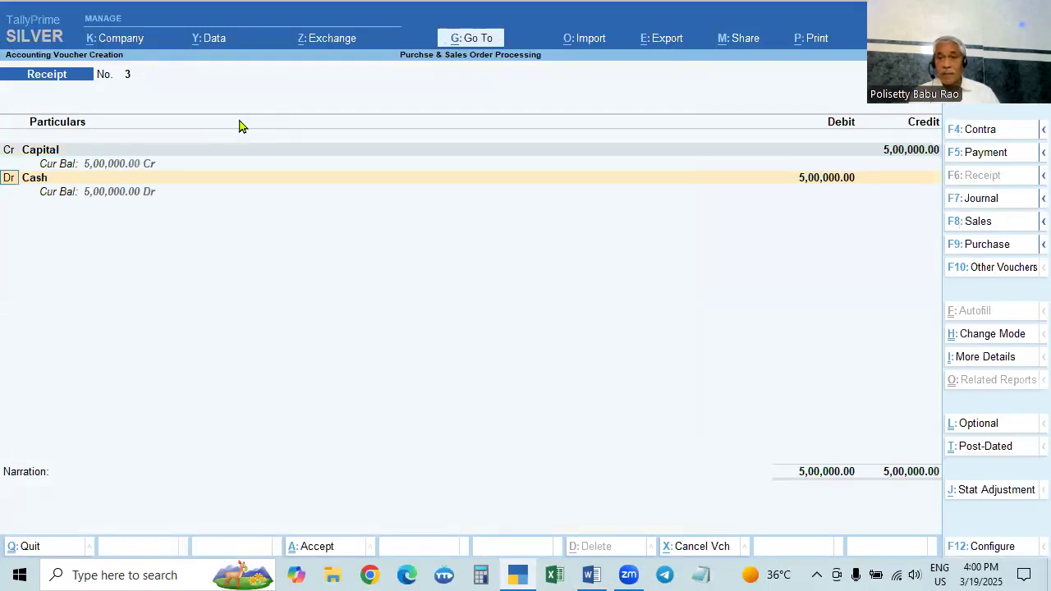
{"action": "key", "text": "Return"}
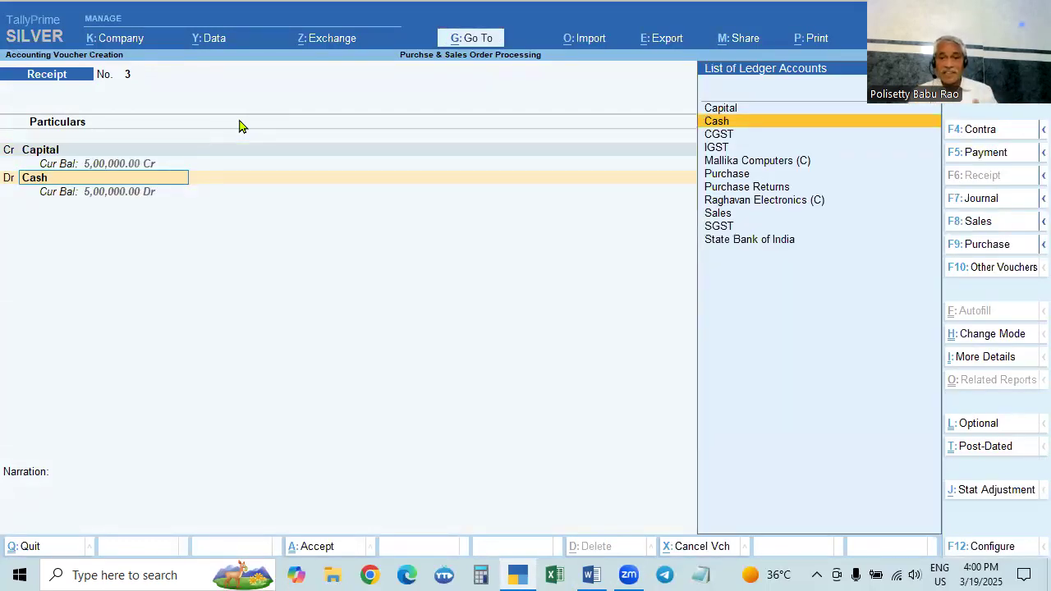
{"action": "key", "text": "Return"}
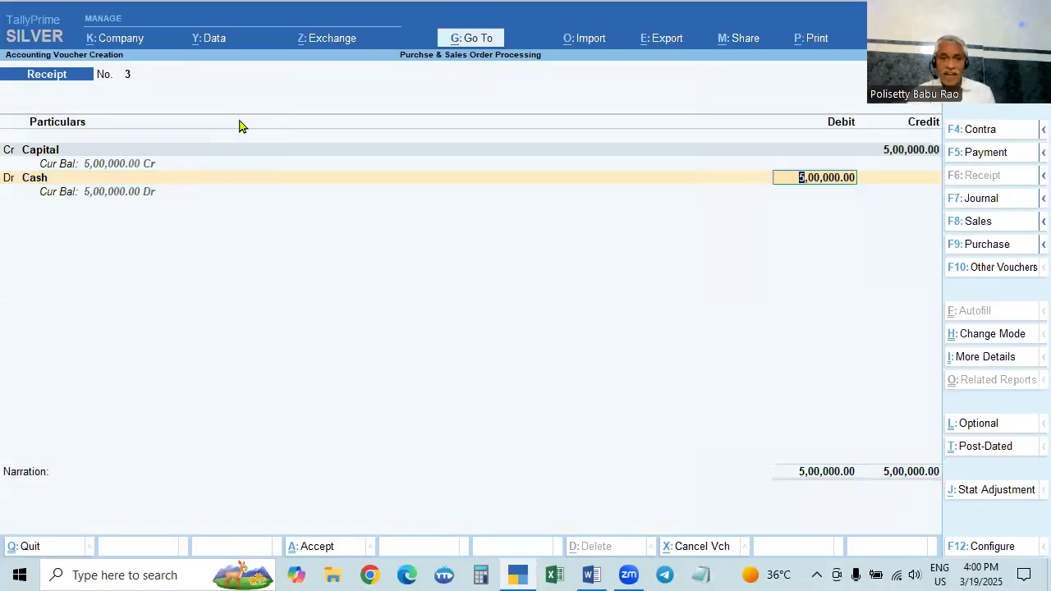
{"action": "key", "text": "Return"}
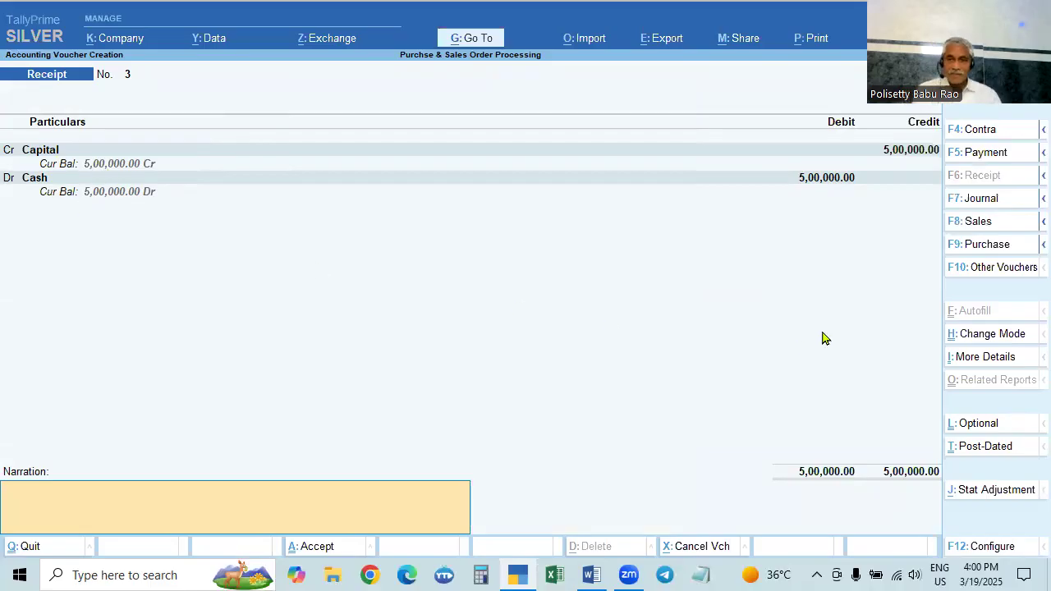
{"action": "key", "text": "Return"}
{"action": "key", "text": "Return"}
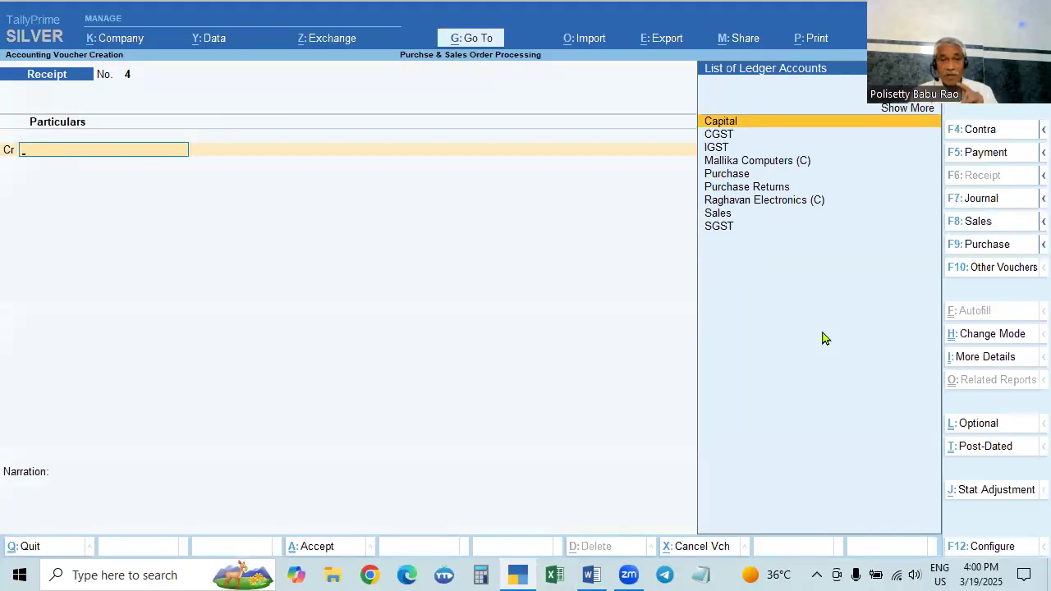
Check the SBI deposit in the Word problem, then in TallyPrime start a Contra voucher crediting Cash and debiting State Bank of India with 3,00,000.
{"action": "key", "text": "alt+Tab"}
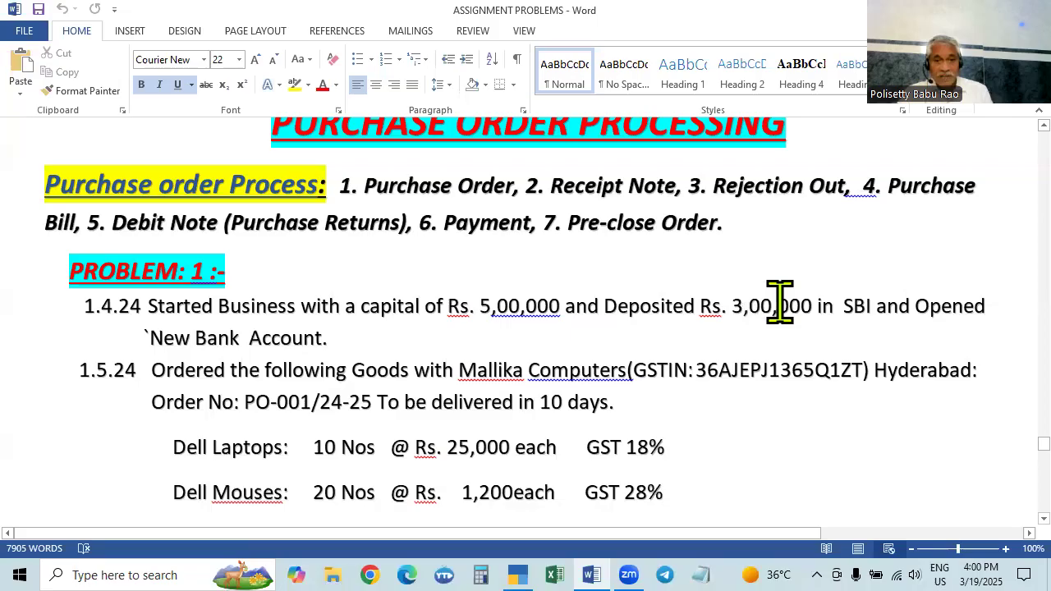
{"action": "key", "text": "alt+Tab"}
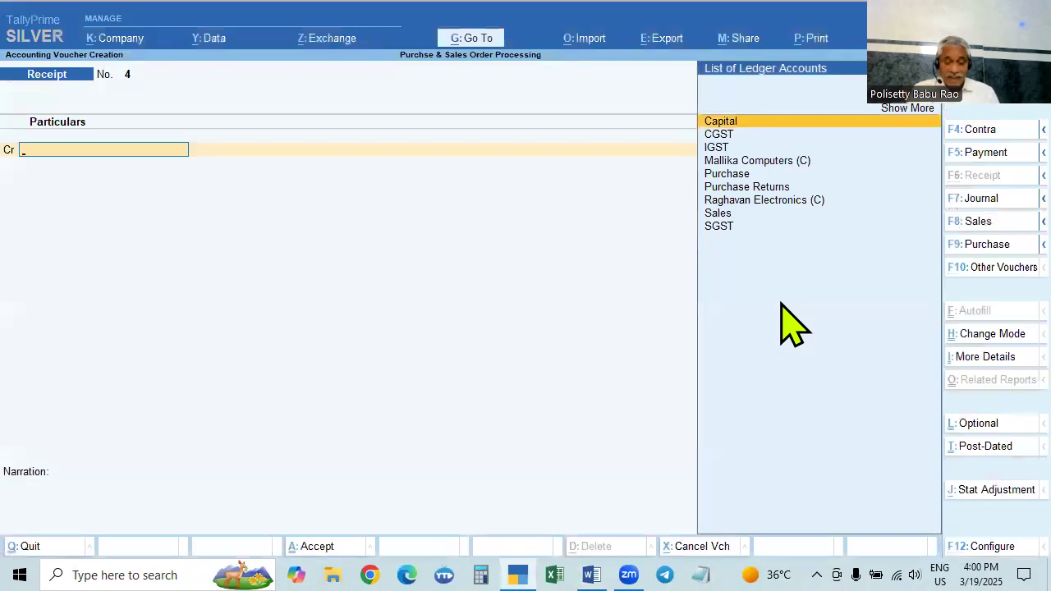
{"action": "key", "text": "F4"}
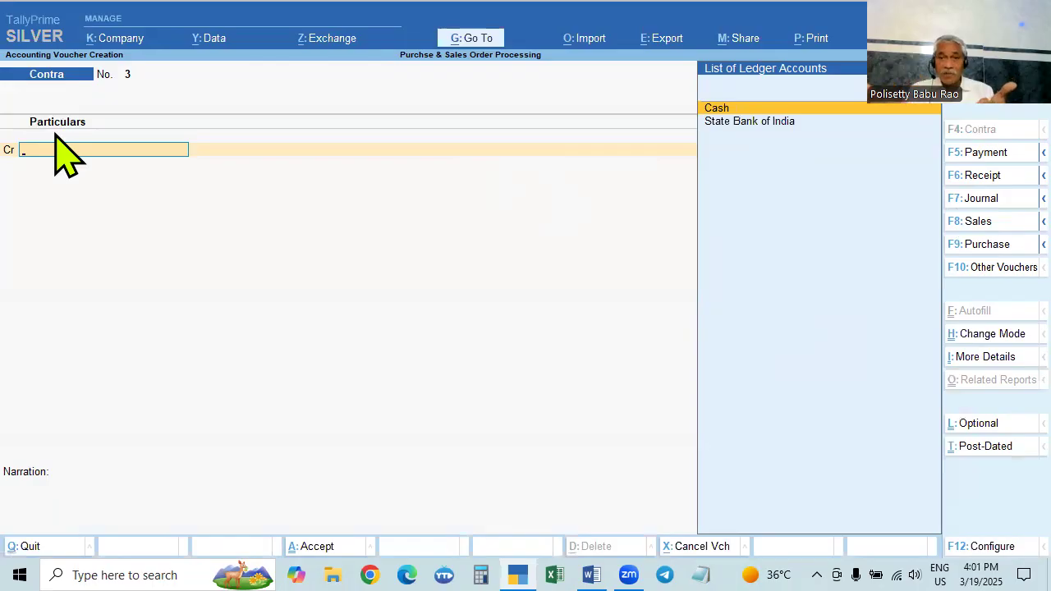
{"action": "key", "text": "Return"}
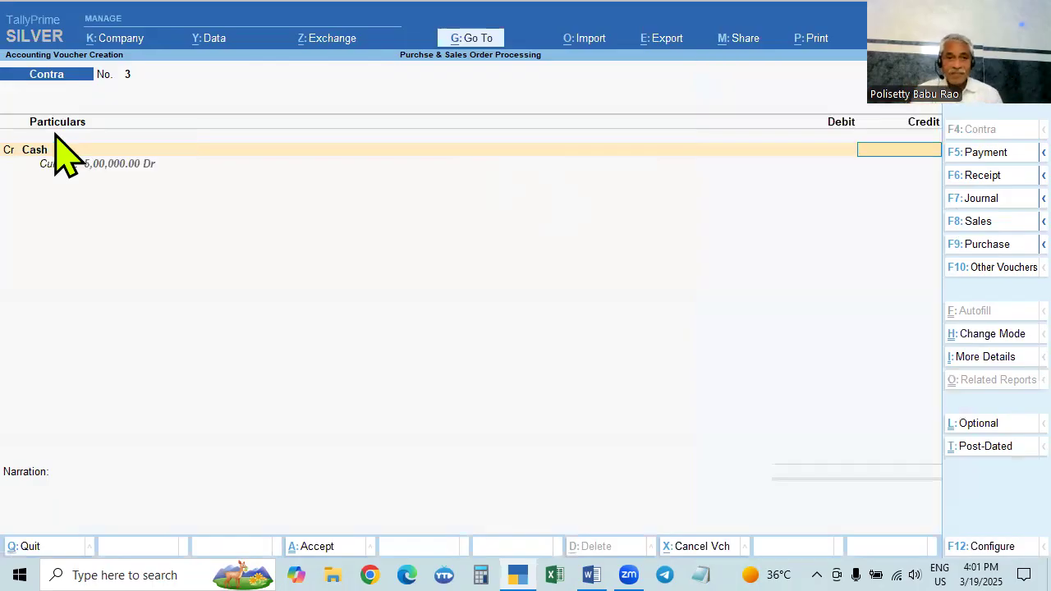
{"action": "type", "text": "300000"}
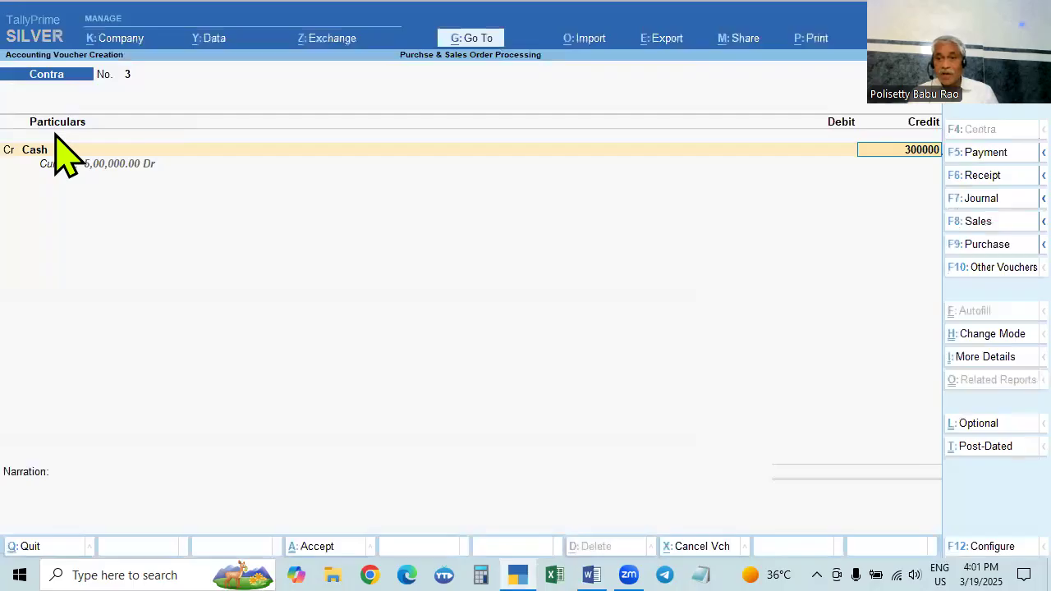
{"action": "key", "text": "Return"}
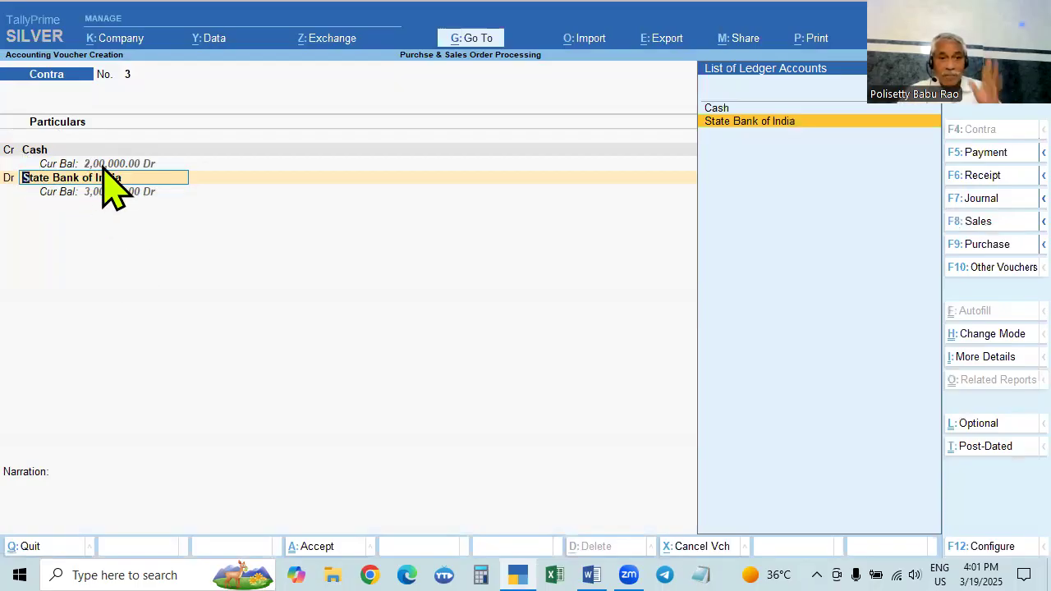
{"action": "key", "text": "Return"}
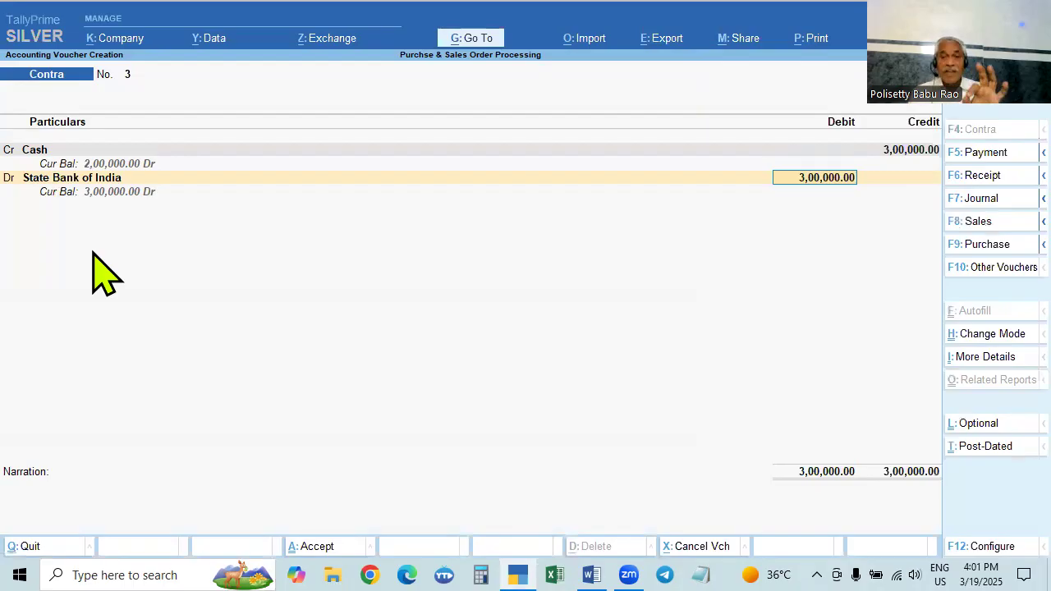
{"action": "key", "text": "Return"}
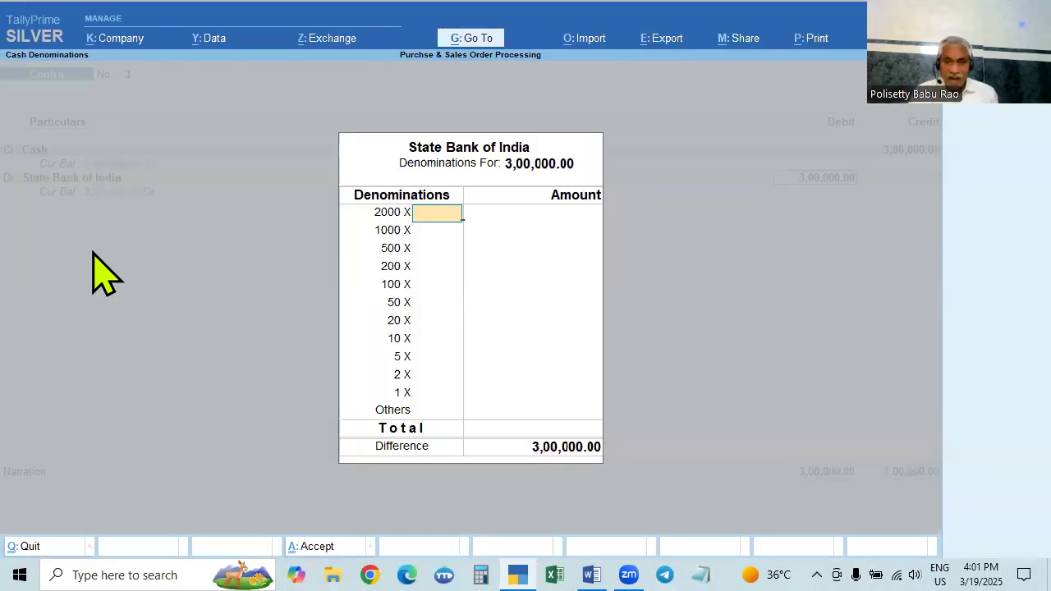
{"action": "key", "text": "Return"}
{"action": "key", "text": "Return"}
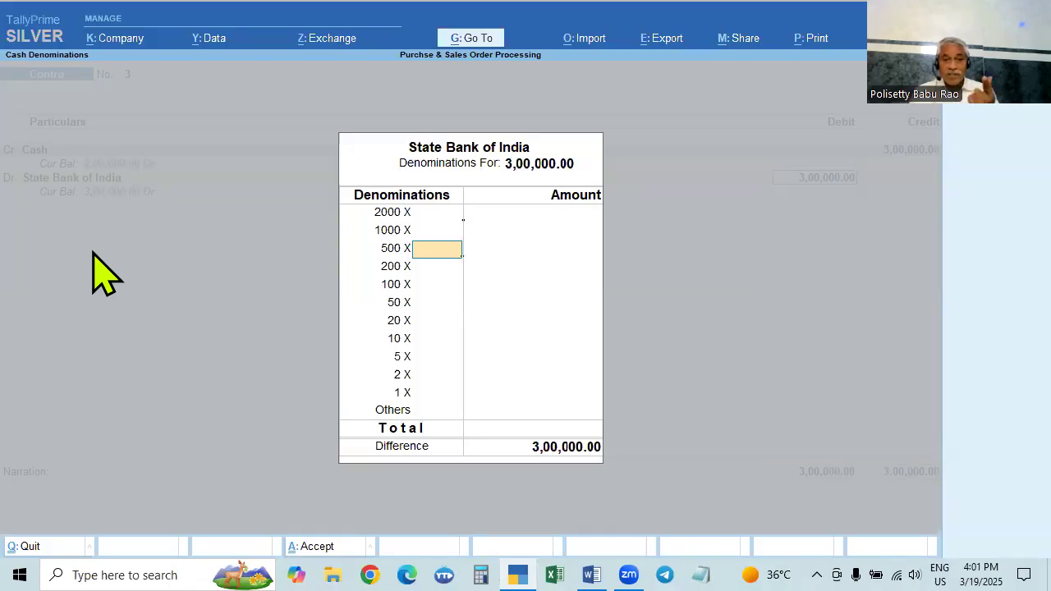
{"action": "type", "text": "600"}
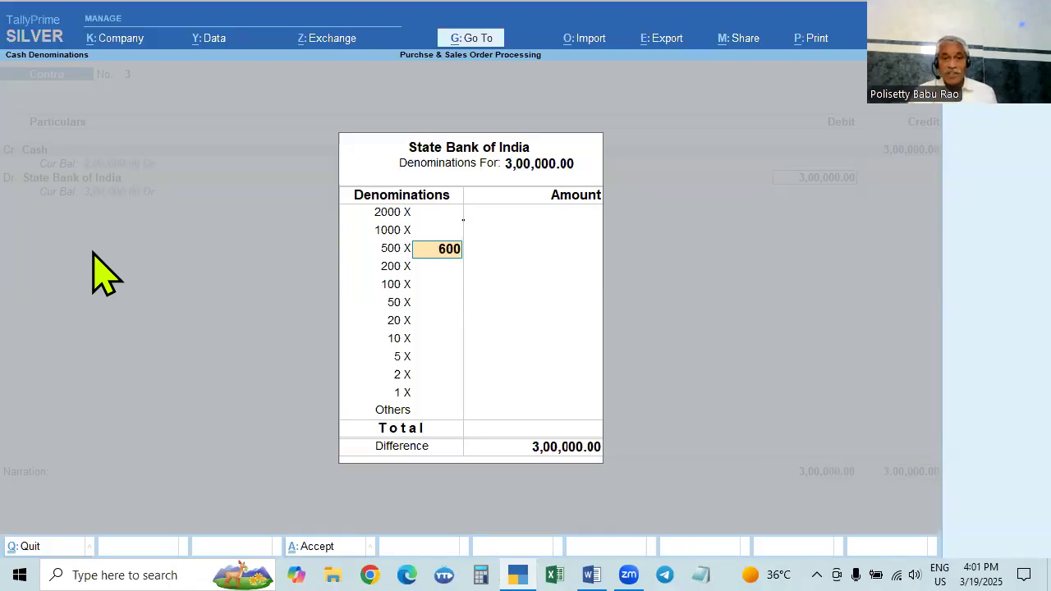
{"action": "key", "text": "Return"}
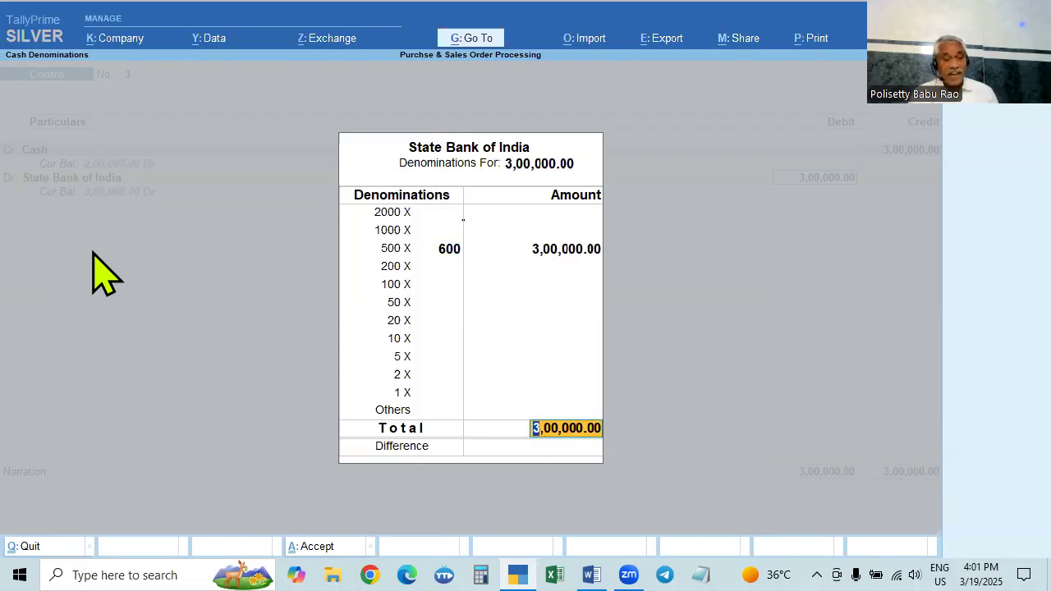
{"action": "key", "text": "Up"}
{"action": "key", "text": "BackSpace"}
{"action": "key", "text": "Return"}
{"action": "key", "text": "Return"}
{"action": "key", "text": "Return"}
{"action": "key", "text": "Return"}
{"action": "key", "text": "Return"}
{"action": "key", "text": "Return"}
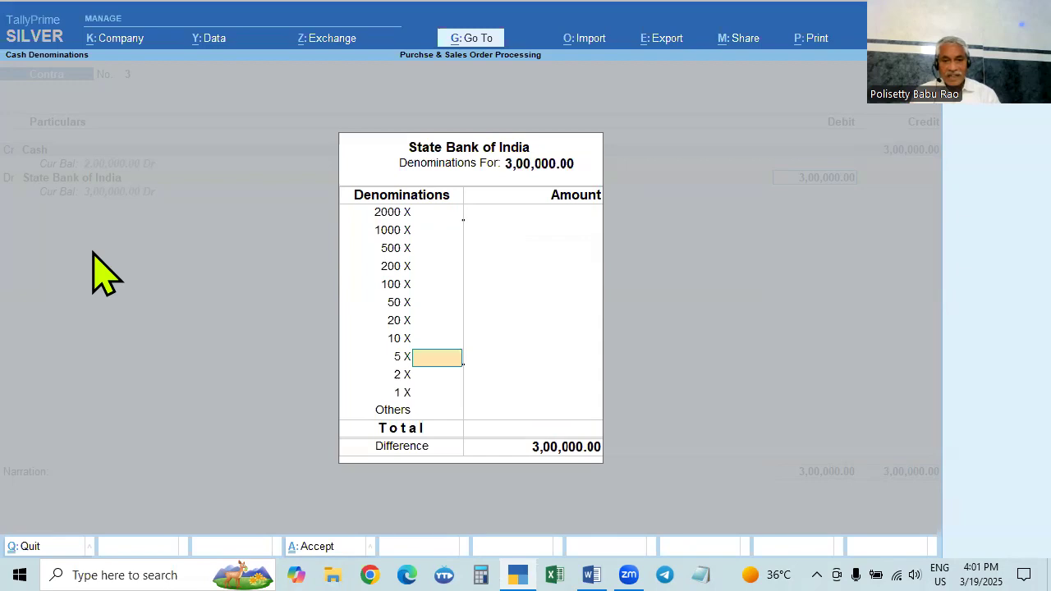
{"action": "key", "text": "Return"}
{"action": "key", "text": "Return"}
{"action": "key", "text": "Return"}
{"action": "key", "text": "Return"}
{"action": "key", "text": "Return"}
{"action": "key", "text": "Up"}
{"action": "key", "text": "Up"}
{"action": "key", "text": "Up"}
{"action": "key", "text": "Up"}
{"action": "key", "text": "Up"}
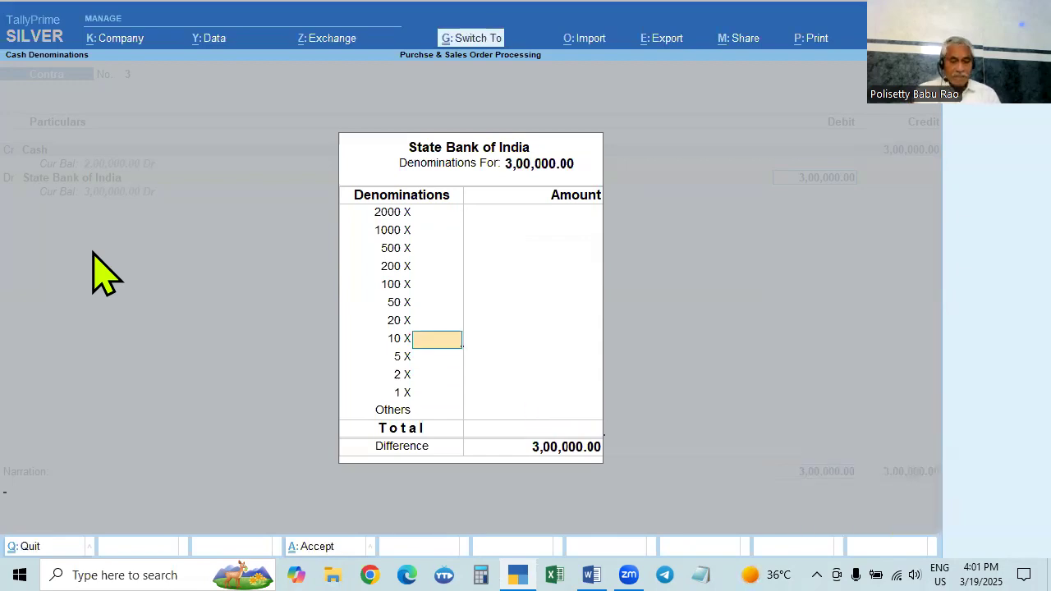
{"action": "key", "text": "Escape"}
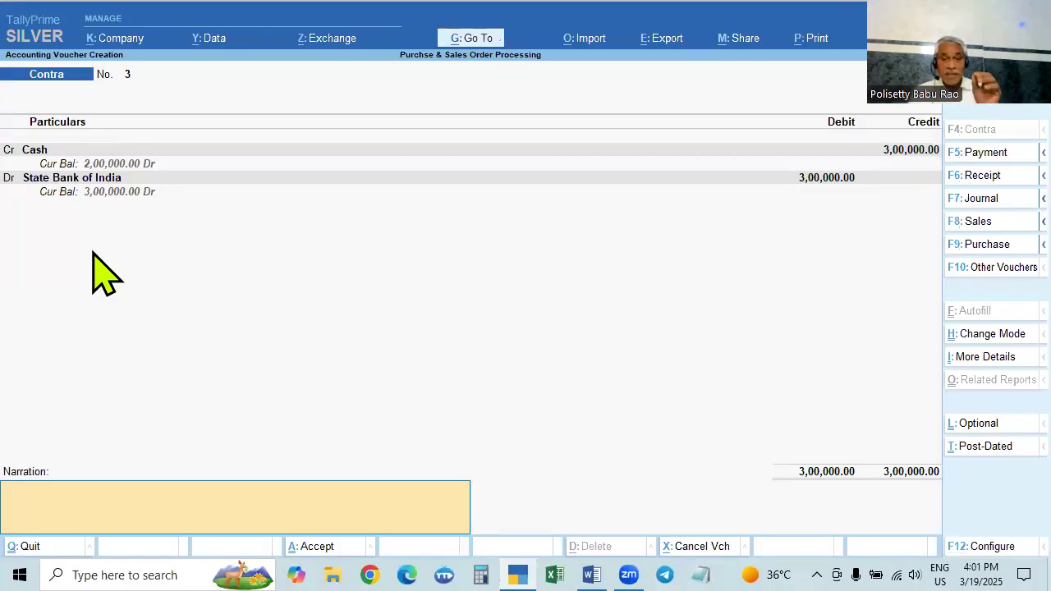
{"action": "key", "text": "Return"}
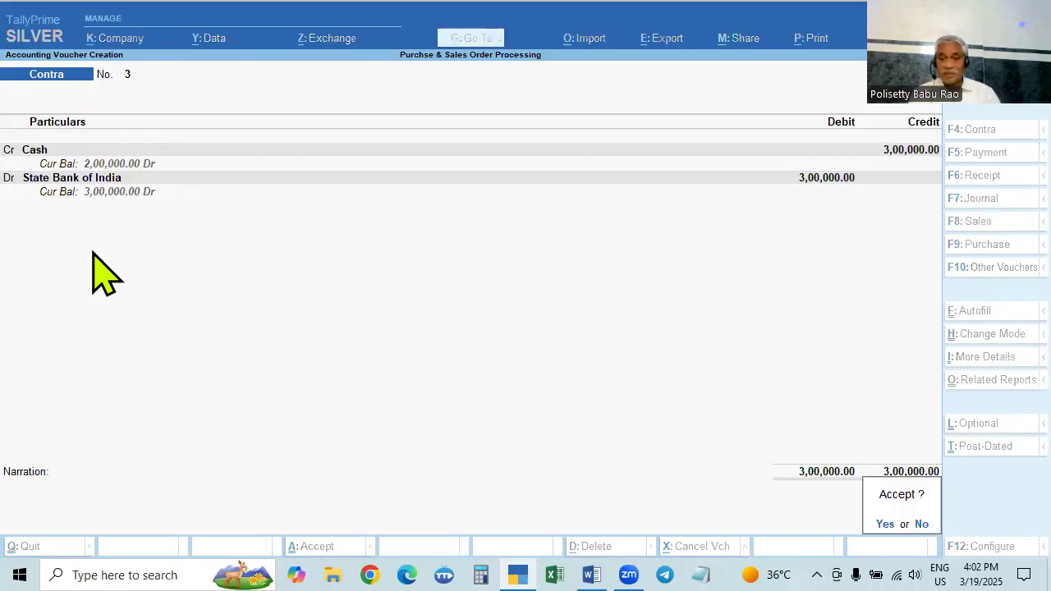
{"action": "key", "text": "n"}
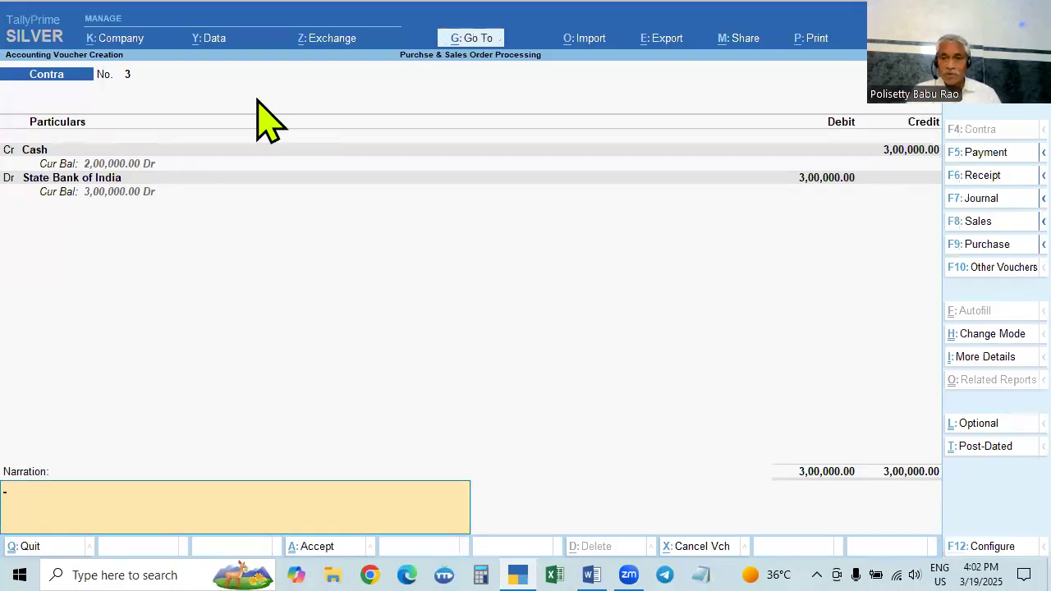
Enter 600 notes of the 500 denomination for the State Bank of India debit and save the contra voucher without a narration.
{"action": "left_click", "coordinate": [832, 178]}
{"action": "key", "text": "Return"}
{"action": "key", "text": "Return"}
{"action": "key", "text": "Return"}
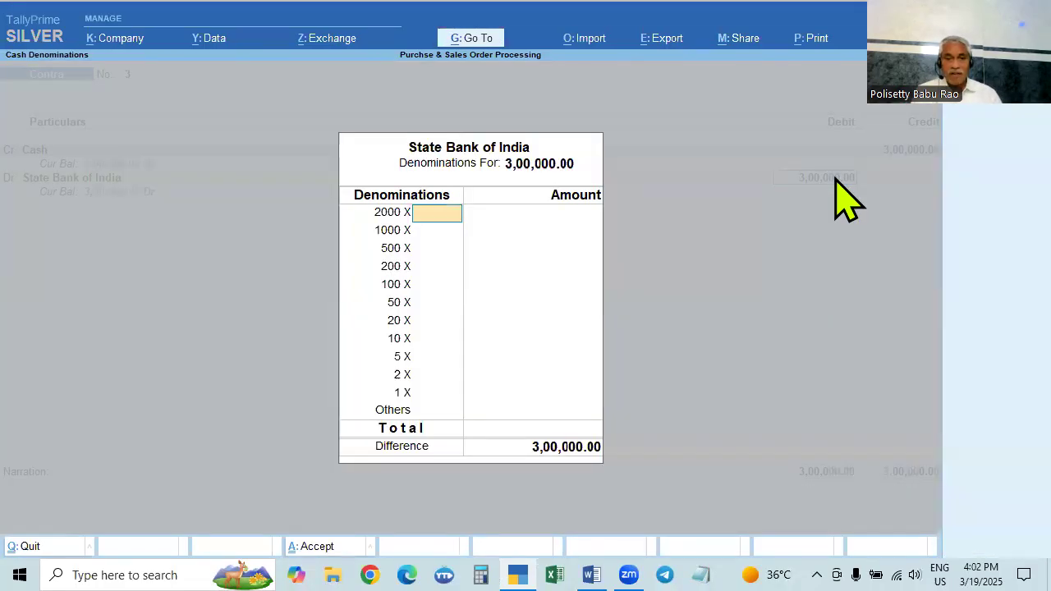
{"action": "type", "text": "600"}
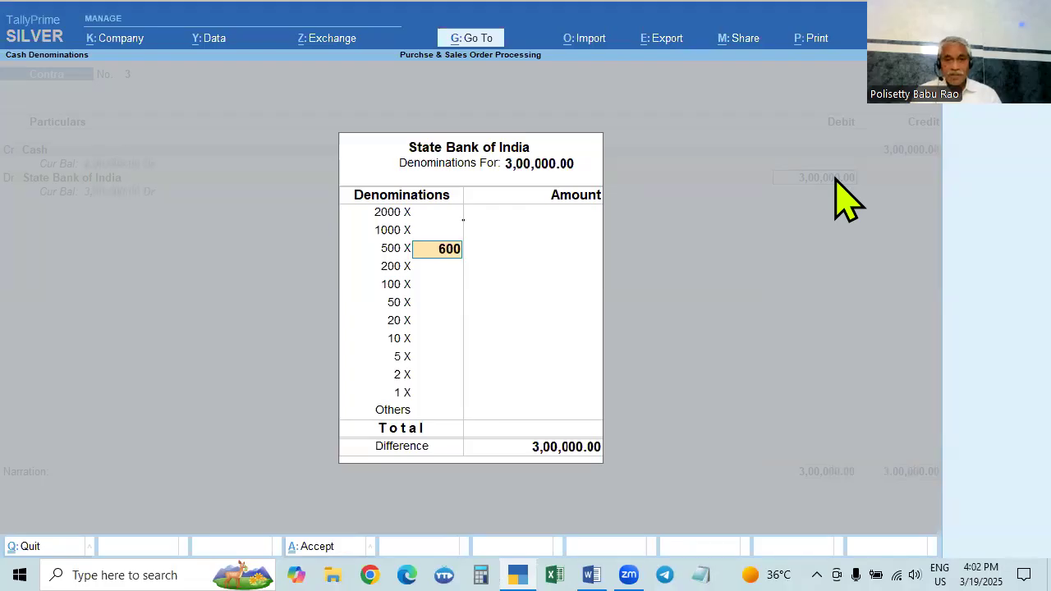
{"action": "key", "text": "Return"}
{"action": "key", "text": "Return"}
{"action": "key", "text": "Return"}
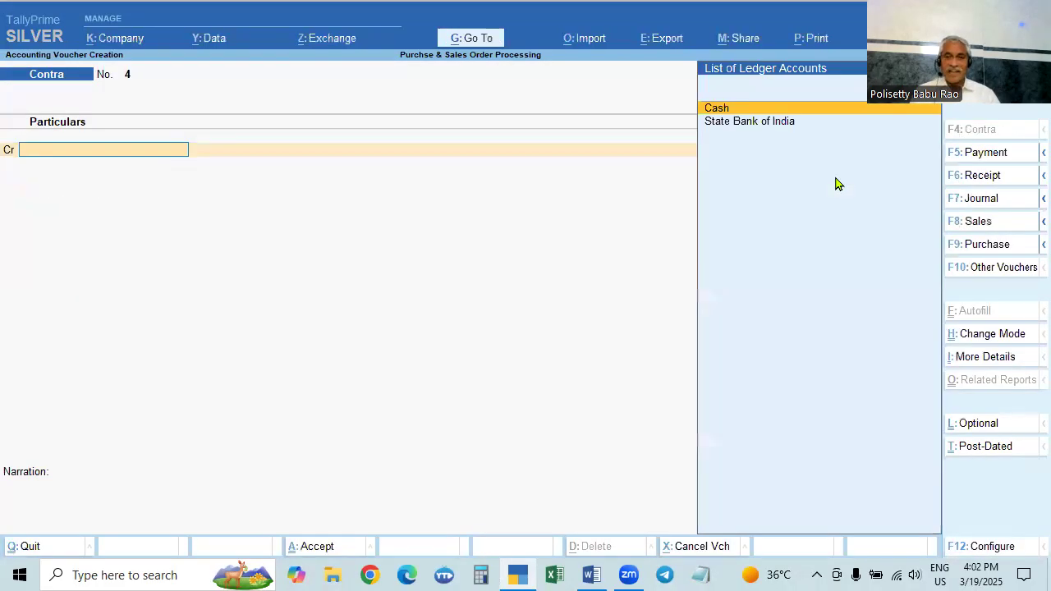
Switch to the Word document and read the 1.5.24 order with Mallika Computers, including its items, rates and GST.
{"action": "key", "text": "alt+Tab"}
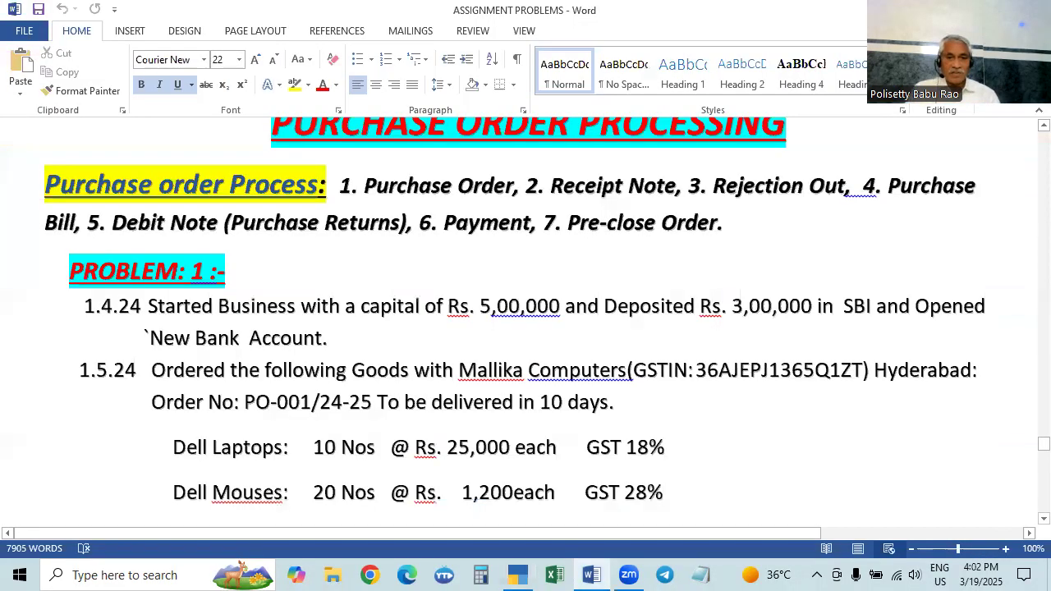
{"action": "scroll", "coordinate": [131, 410], "scroll_direction": "down", "scroll_amount": 2}
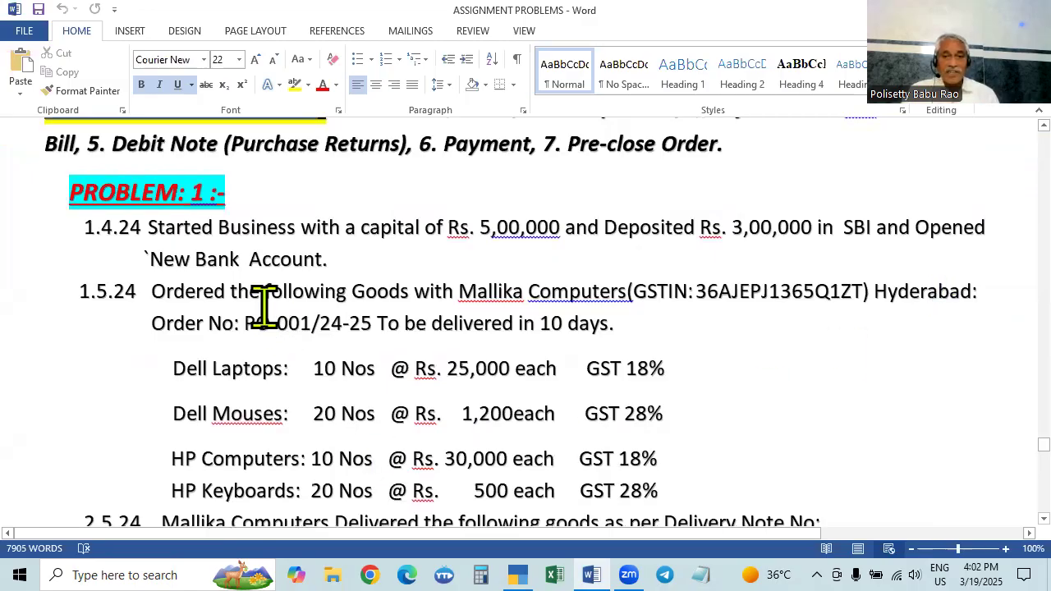
{"action": "scroll", "coordinate": [459, 312], "scroll_direction": "up", "scroll_amount": 1}
{"action": "scroll", "coordinate": [481, 301], "scroll_direction": "down", "scroll_amount": 1}
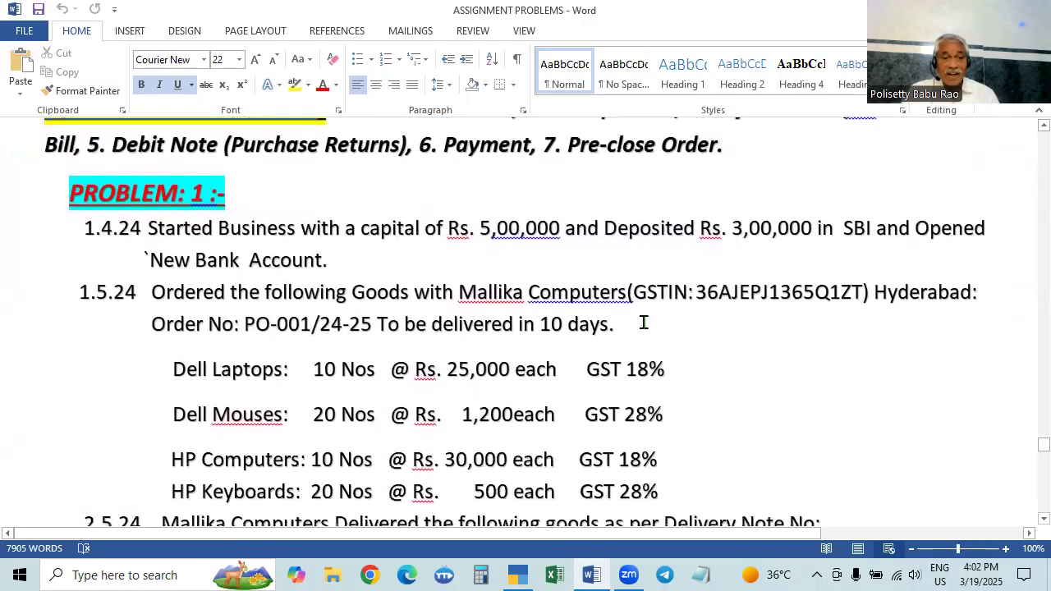
{"action": "key", "text": "alt+Tab"}
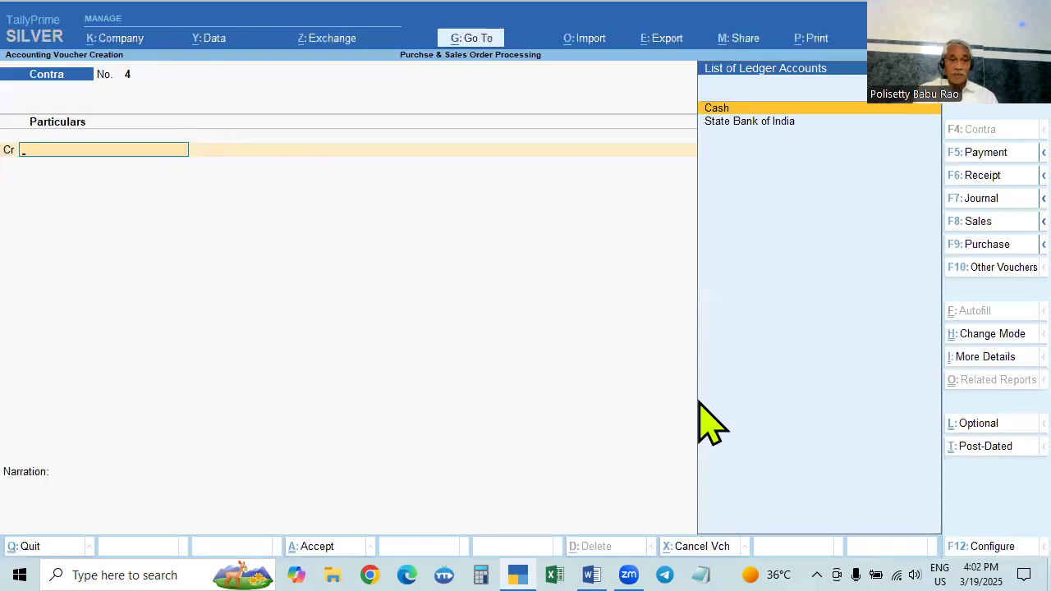
{"action": "key", "text": "alt+Tab"}
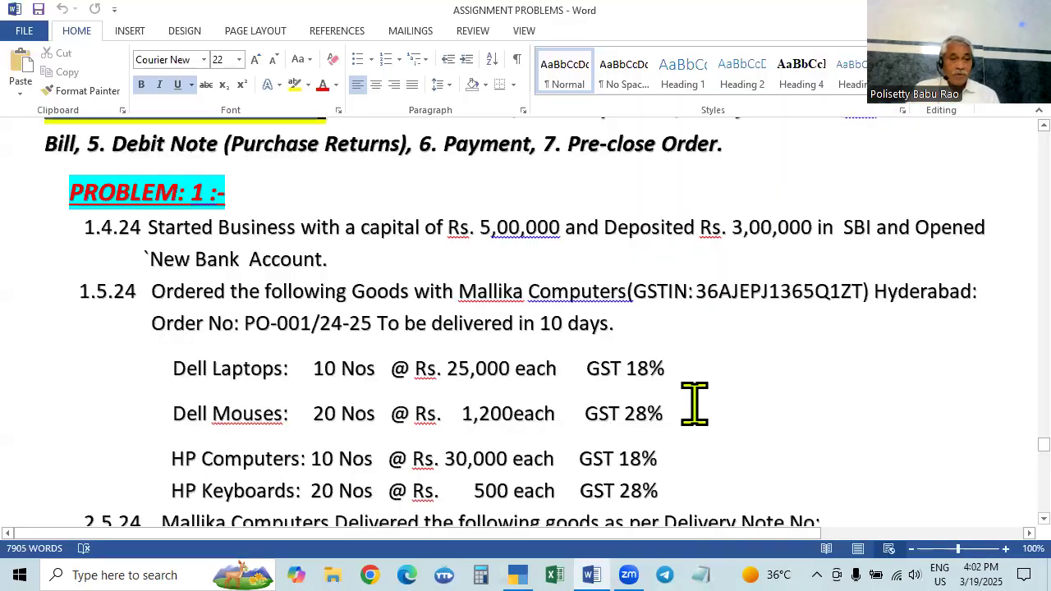
{"action": "key", "text": "alt+Tab"}
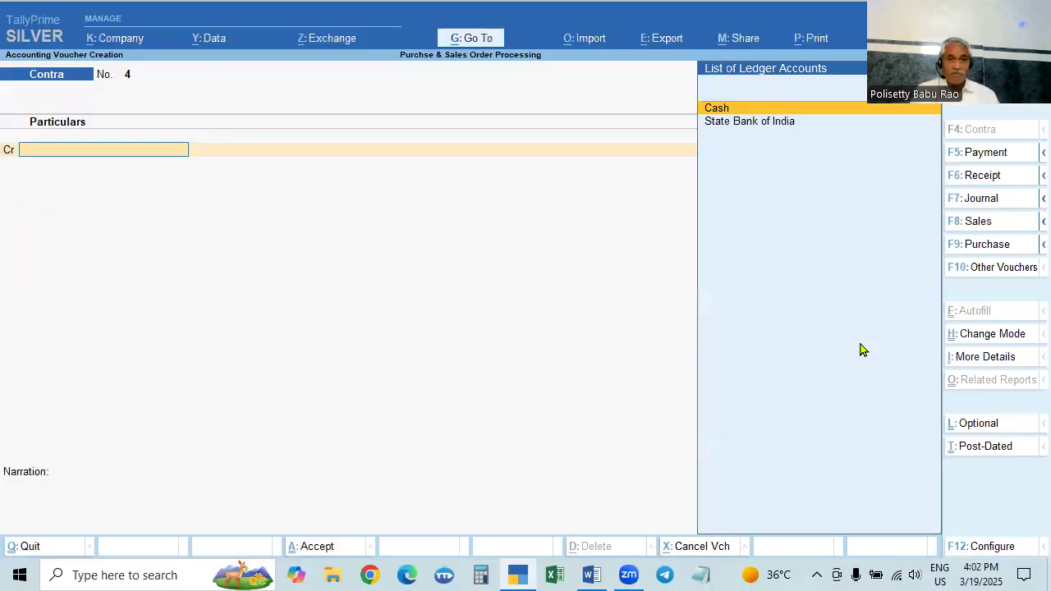
{"action": "key", "text": "alt+Tab"}
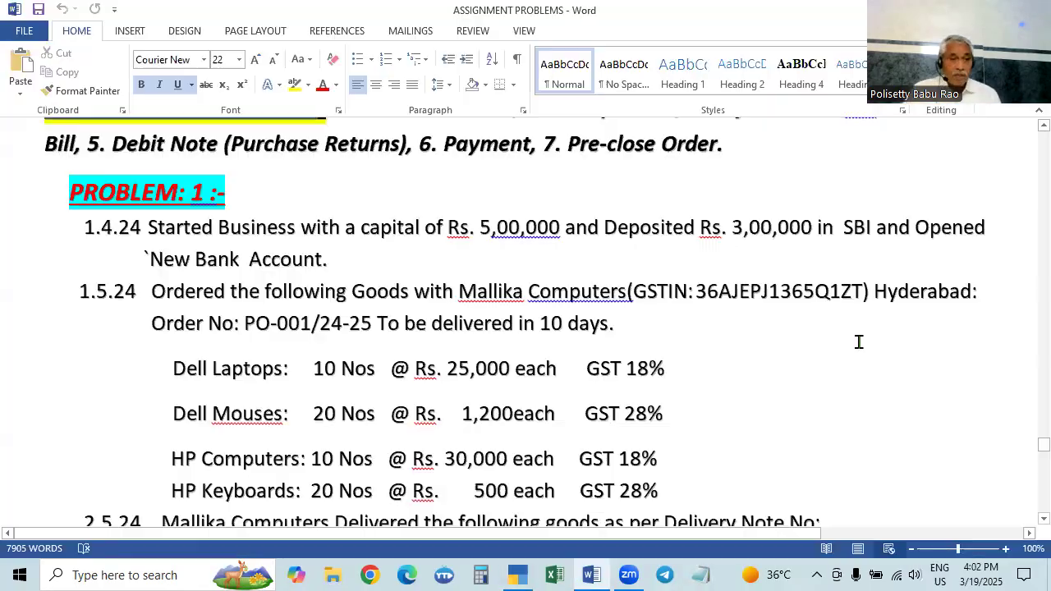
Switch back to TallyPrime and set the voucher date to 1-5-2024.
{"action": "key", "text": "alt+Tab"}
{"action": "key", "text": "F2"}
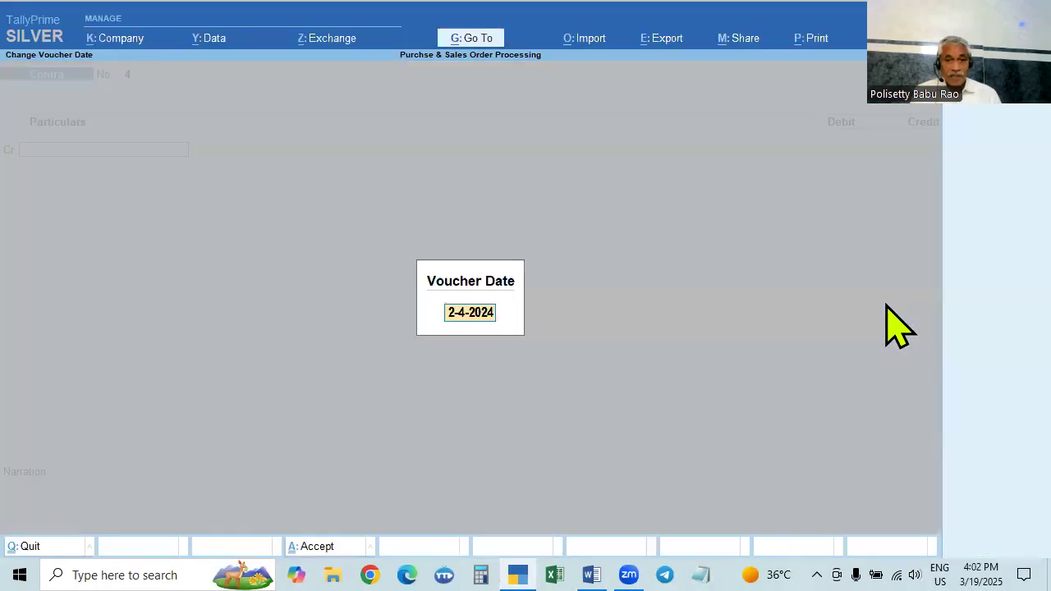
{"action": "type", "text": "1.5"}
{"action": "key", "text": "Return"}
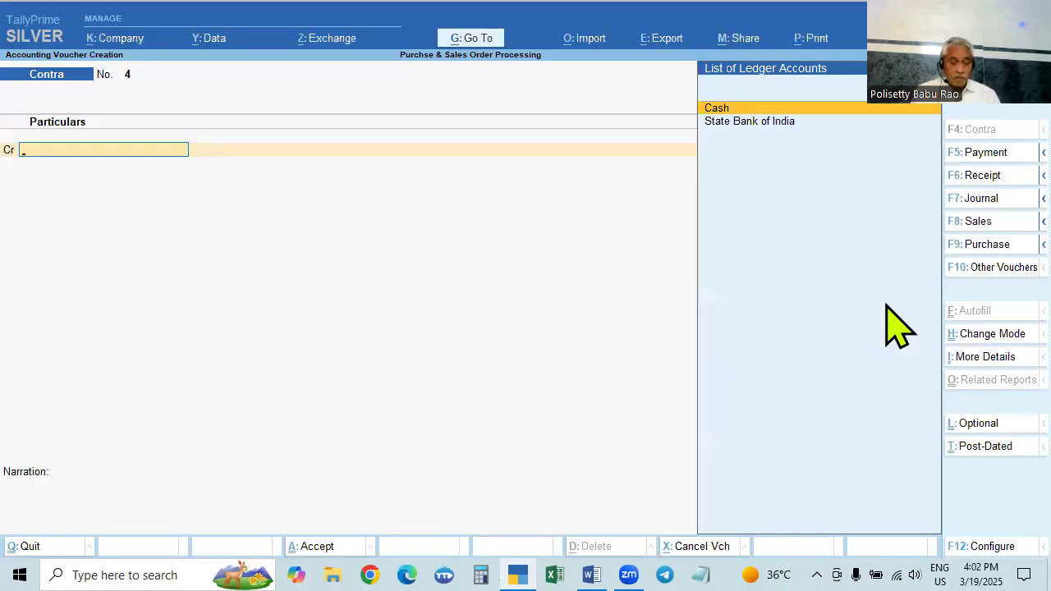
Examine the voucher types including the inactive ones, open a Purchase Order voucher, and leave it for the Gateway of Tally.
{"action": "key", "text": "alt+Tab"}
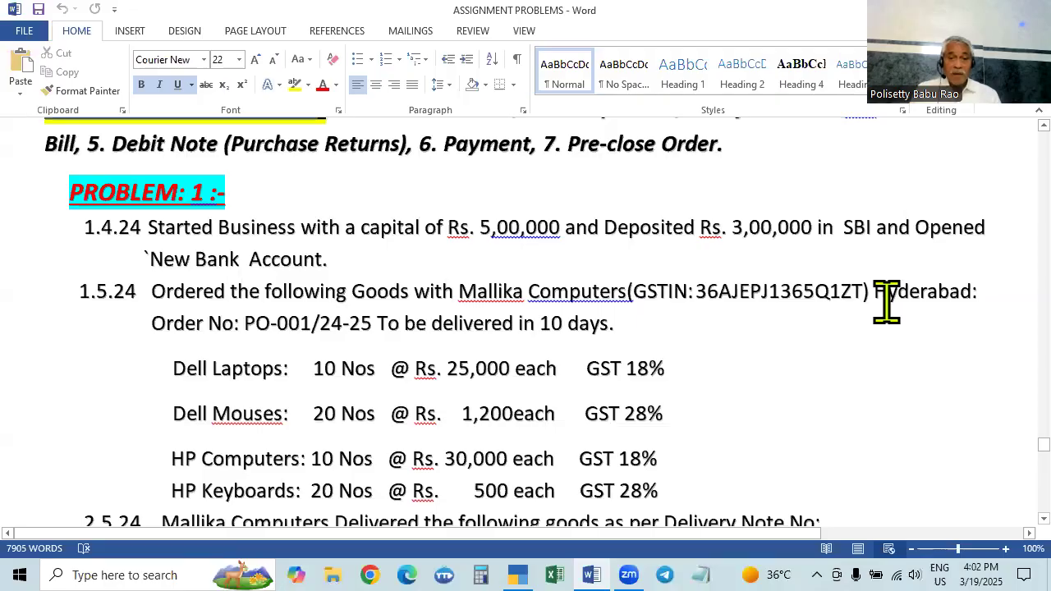
{"action": "key", "text": "alt+Tab"}
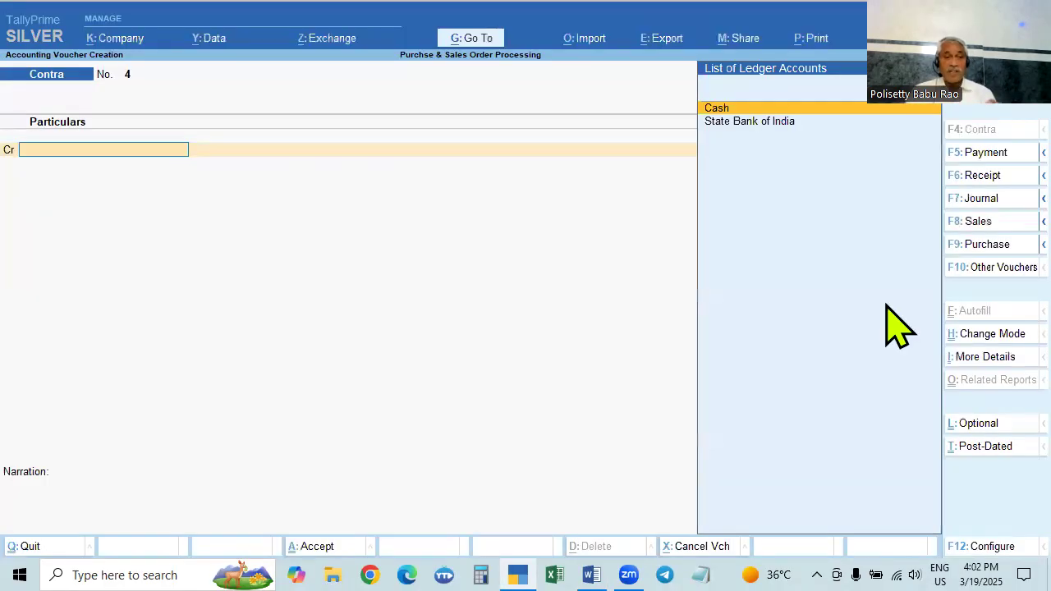
{"action": "left_click", "coordinate": [993, 271]}
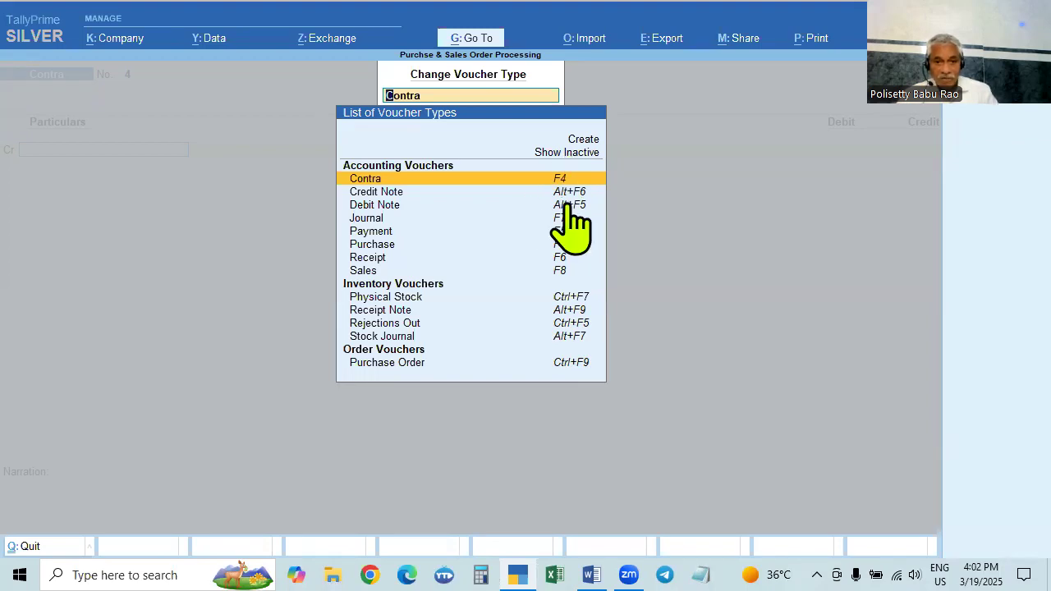
{"action": "left_click", "coordinate": [565, 153]}
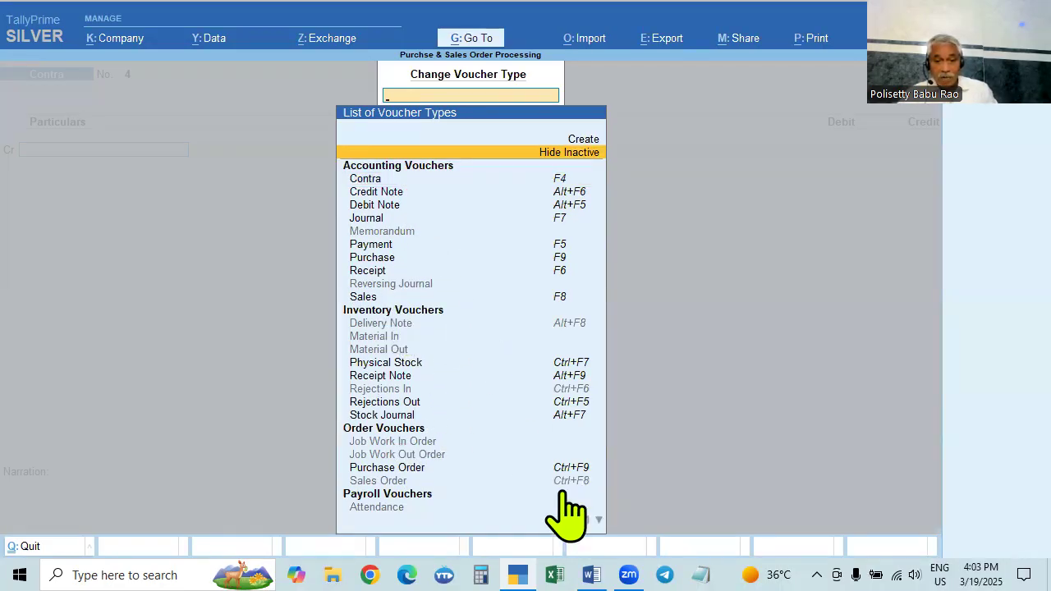
{"action": "left_click", "coordinate": [384, 468]}
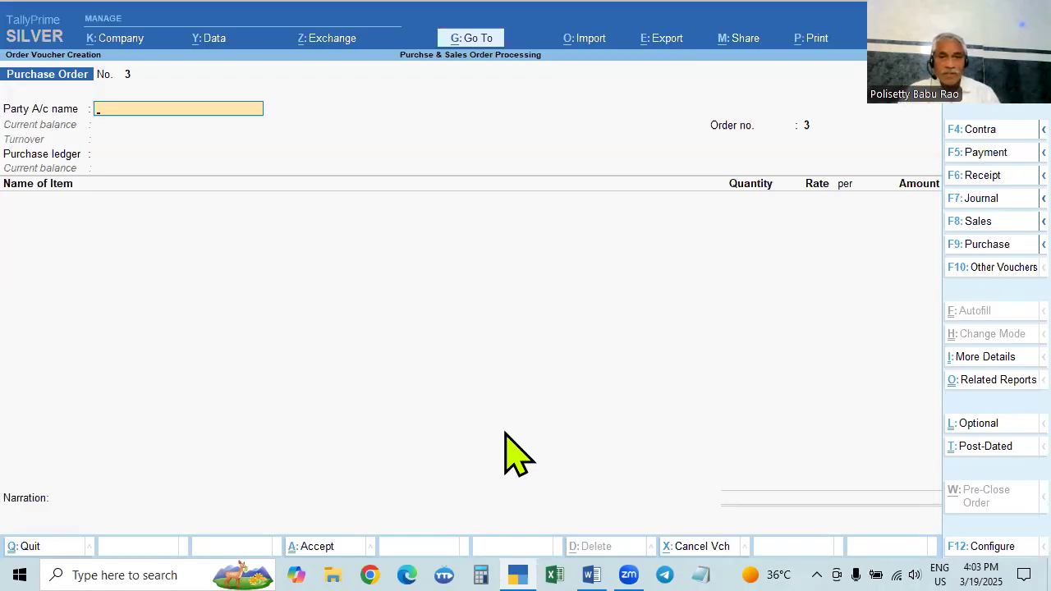
{"action": "key", "text": "Escape"}
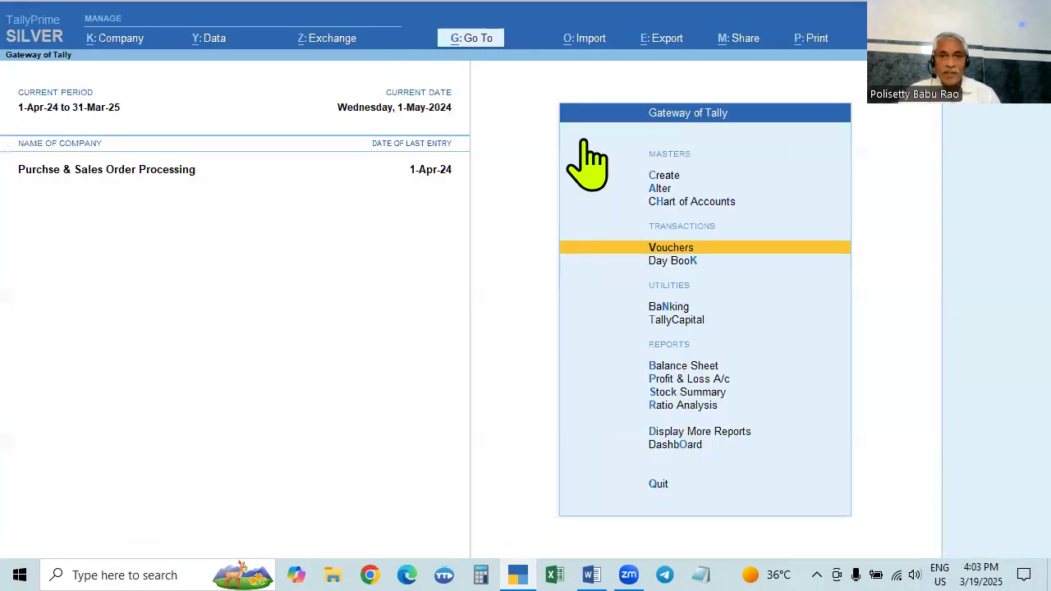
Alter the Purchase Order voucher type so that it is not activated, and save it.
{"action": "left_click", "coordinate": [661, 189]}
{"action": "left_click", "coordinate": [661, 188]}
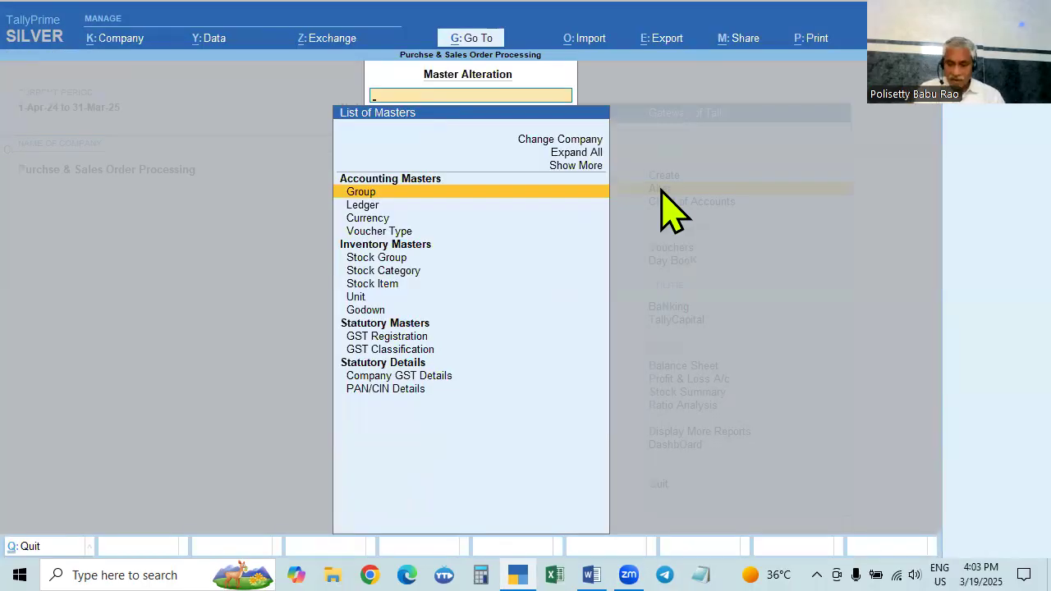
{"action": "key", "text": "Down"}
{"action": "key", "text": "Down"}
{"action": "key", "text": "Down"}
{"action": "key", "text": "Return"}
{"action": "key", "text": "Down"}
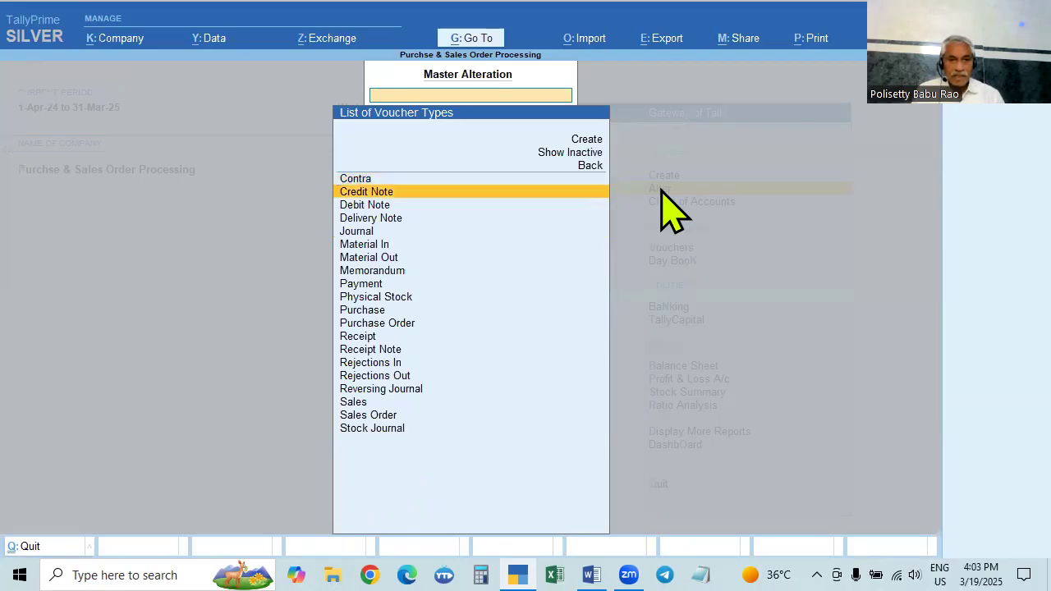
{"action": "key", "text": "Down"}
{"action": "key", "text": "Down"}
{"action": "key", "text": "Down"}
{"action": "key", "text": "Down"}
{"action": "key", "text": "Down"}
{"action": "key", "text": "Down"}
{"action": "key", "text": "Down"}
{"action": "key", "text": "Down"}
{"action": "key", "text": "Down"}
{"action": "key", "text": "Down"}
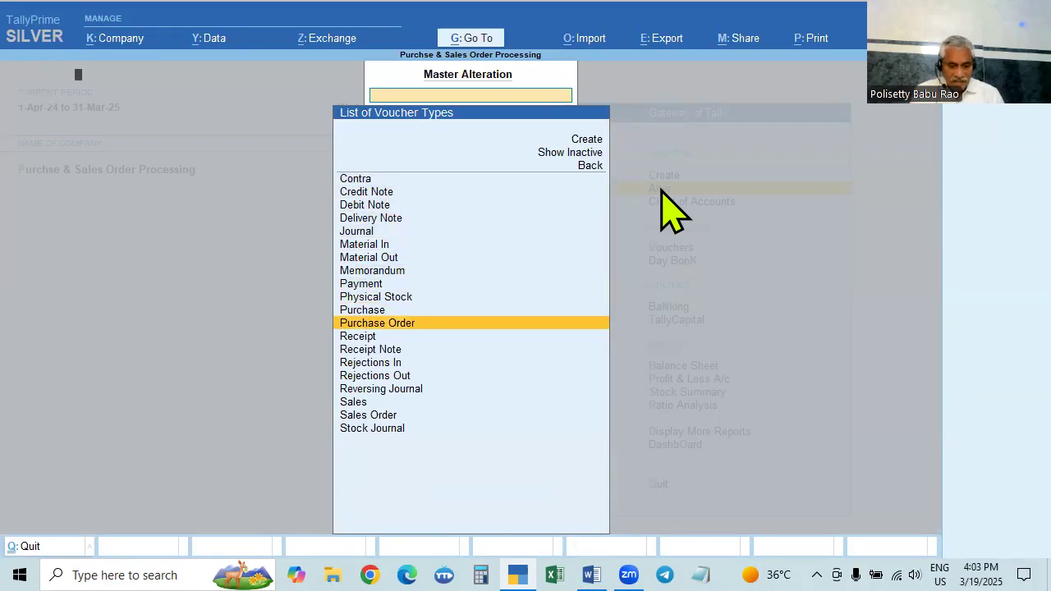
{"action": "key", "text": "Return"}
{"action": "key", "text": "Return"}
{"action": "key", "text": "Return"}
{"action": "type", "text": "n"}
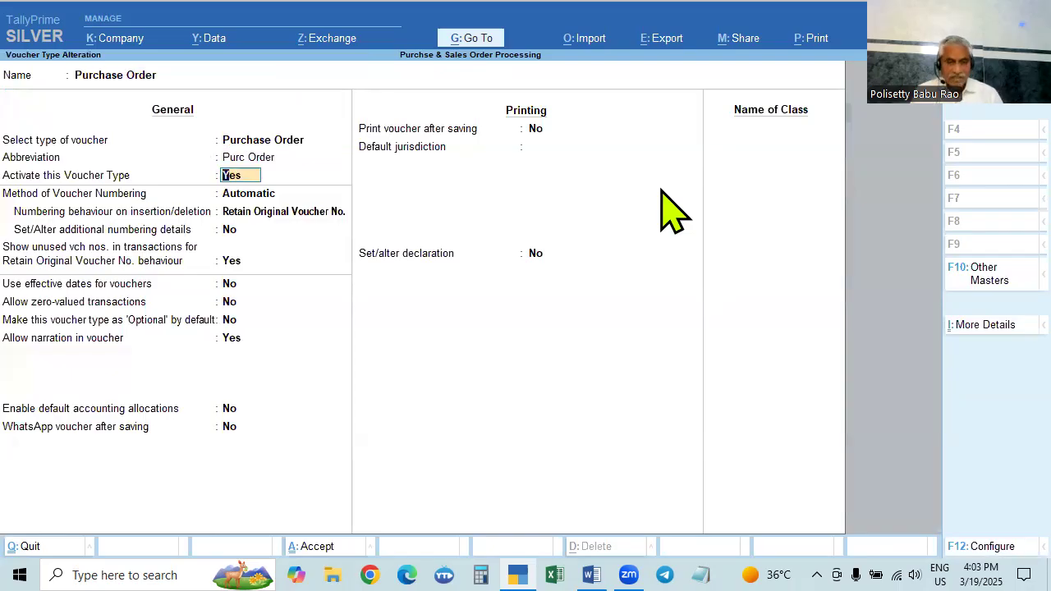
{"action": "key", "text": "Return"}
{"action": "key", "text": "ctrl+a"}
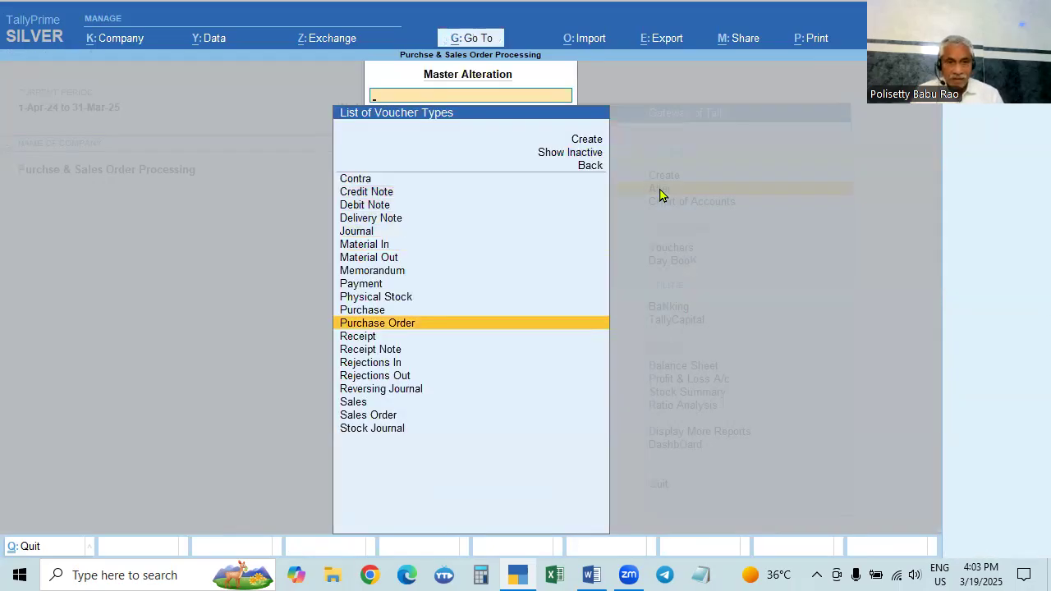
Deactivate the Receipt Note voucher type and save the alteration.
{"action": "key", "text": "Down"}
{"action": "key", "text": "Down"}
{"action": "key", "text": "Return"}
{"action": "key", "text": "Return"}
{"action": "key", "text": "Return"}
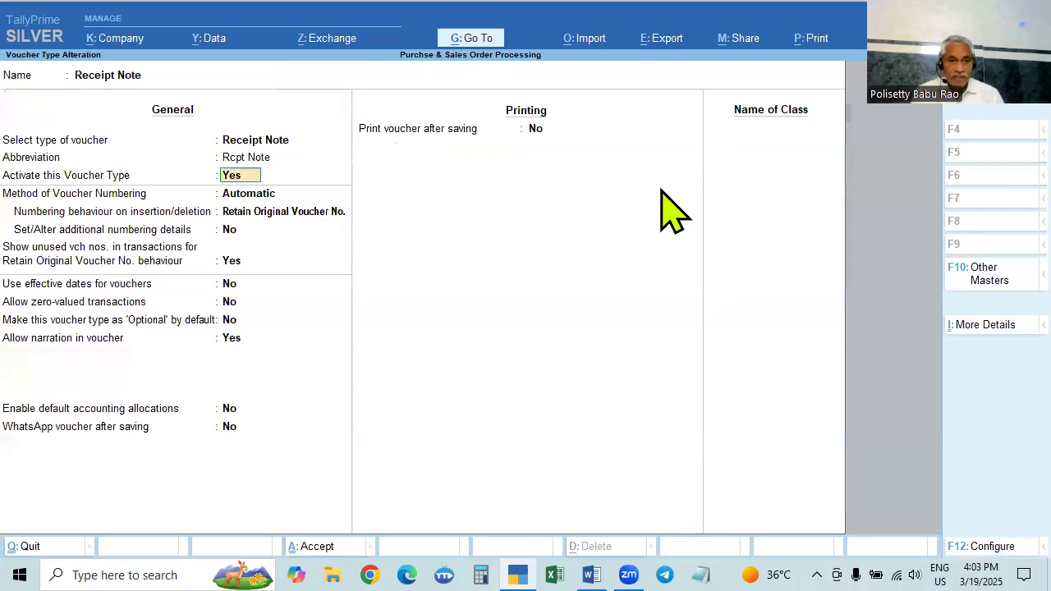
{"action": "type", "text": "n"}
{"action": "key", "text": "Return"}
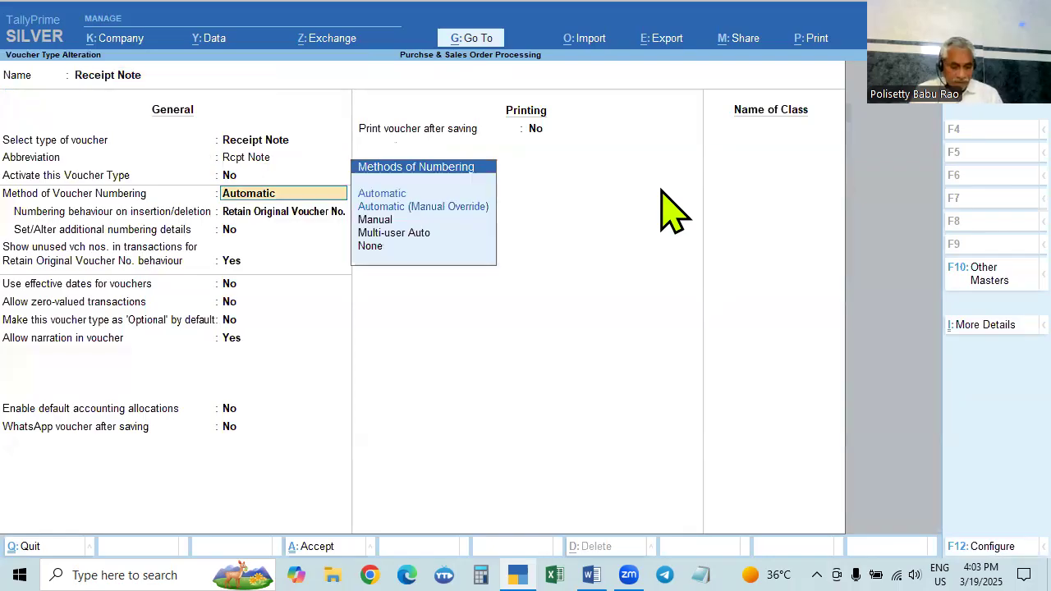
{"action": "key", "text": "ctrl+a"}
Deactivate the Rejections Out voucher type and save the alteration.
{"action": "key", "text": "Down"}
{"action": "key", "text": "Down"}
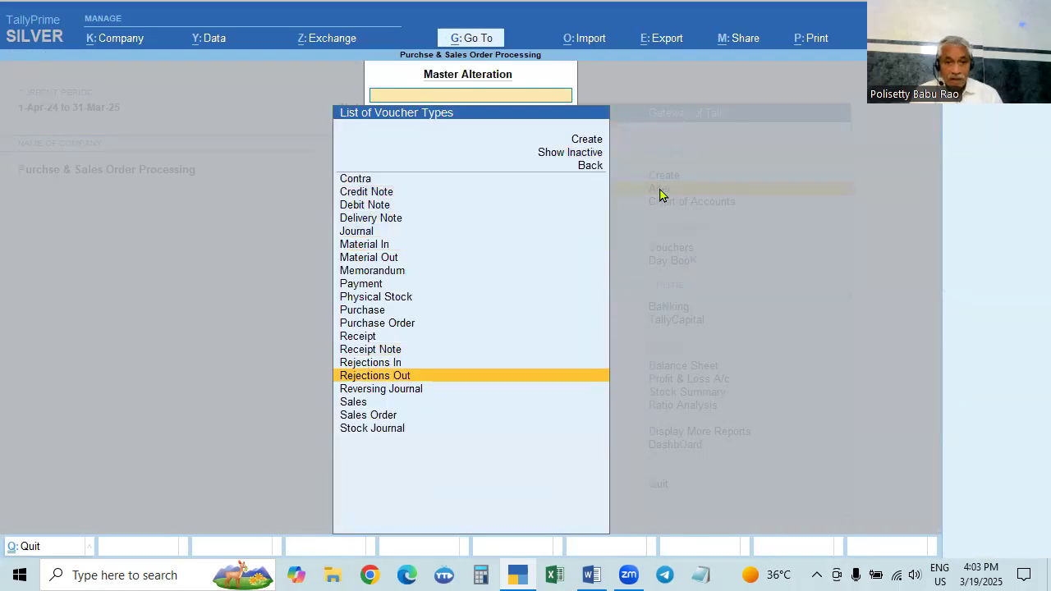
{"action": "key", "text": "Return"}
{"action": "key", "text": "Return"}
{"action": "key", "text": "Return"}
{"action": "type", "text": "n"}
{"action": "key", "text": "Return"}
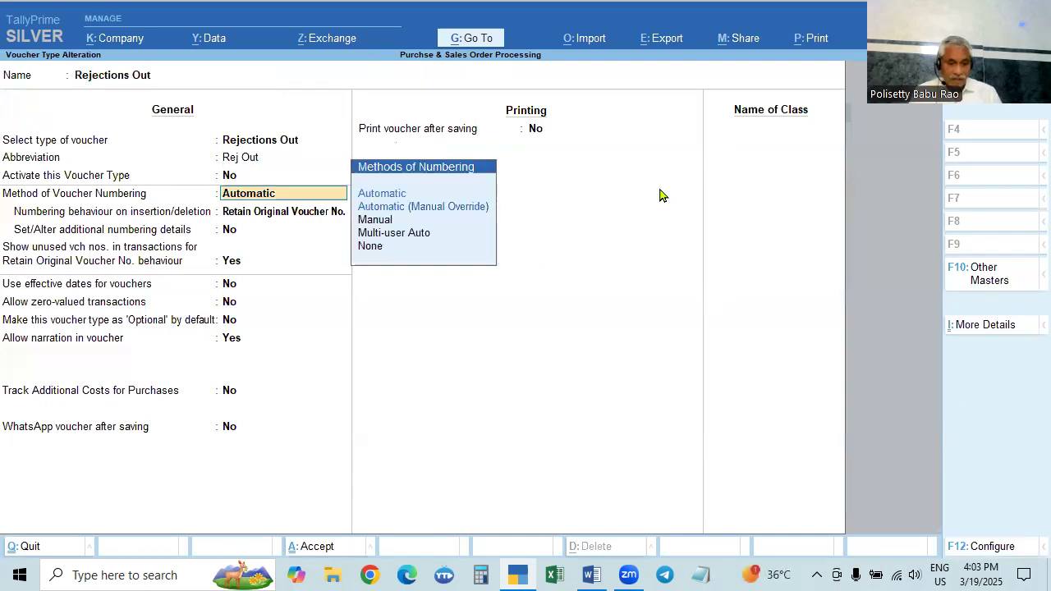
{"action": "key", "text": "ctrl+a"}
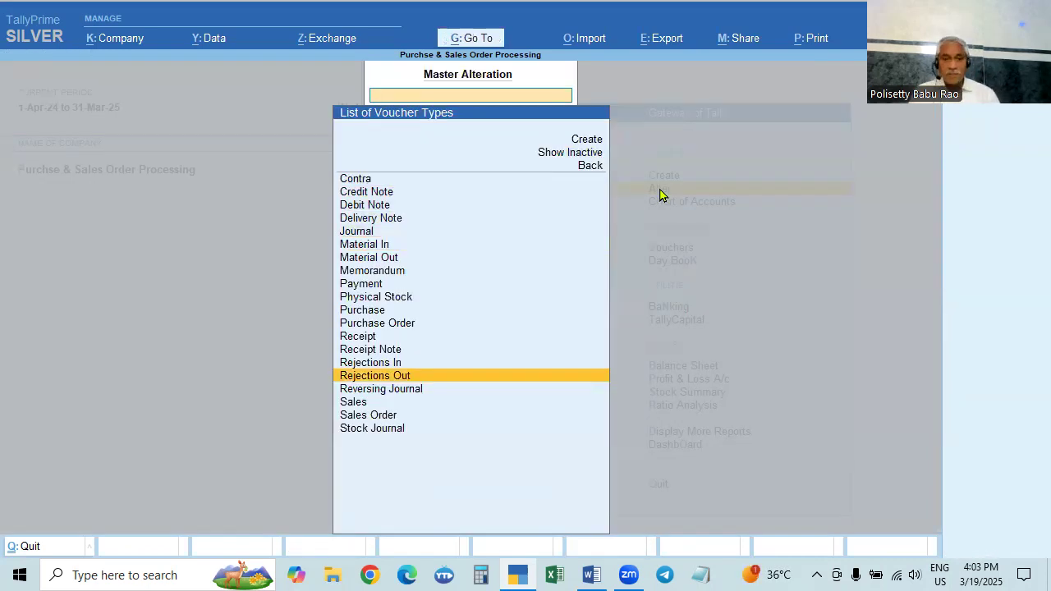
Leave master alteration, open voucher entry from the Gateway of Tally, and bring up and close the voucher date prompt.
{"action": "key", "text": "Escape"}
{"action": "key", "text": "Down"}
{"action": "key", "text": "Down"}
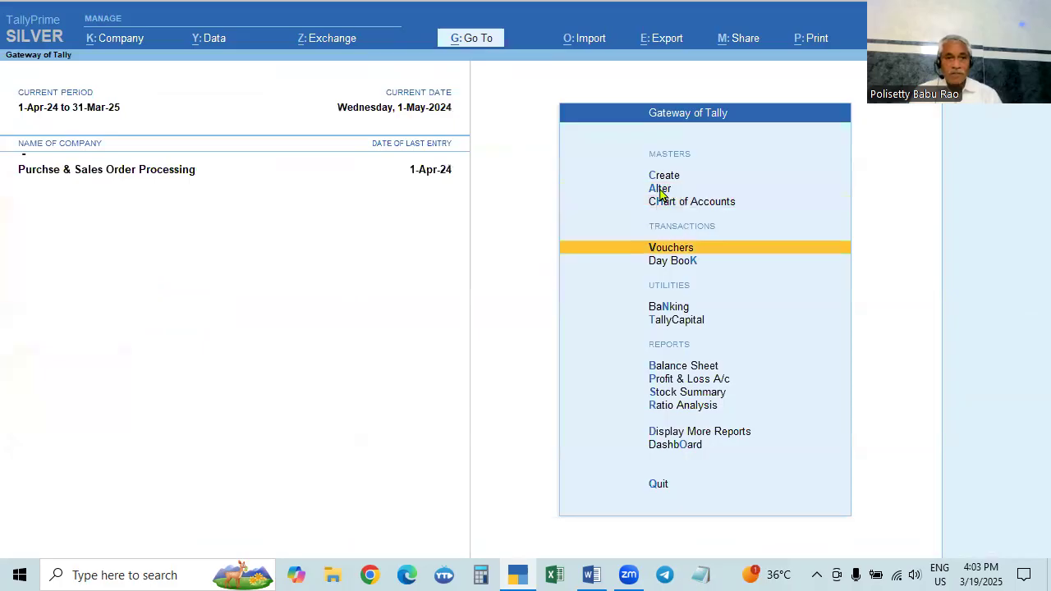
{"action": "key", "text": "Return"}
{"action": "key", "text": "F2"}
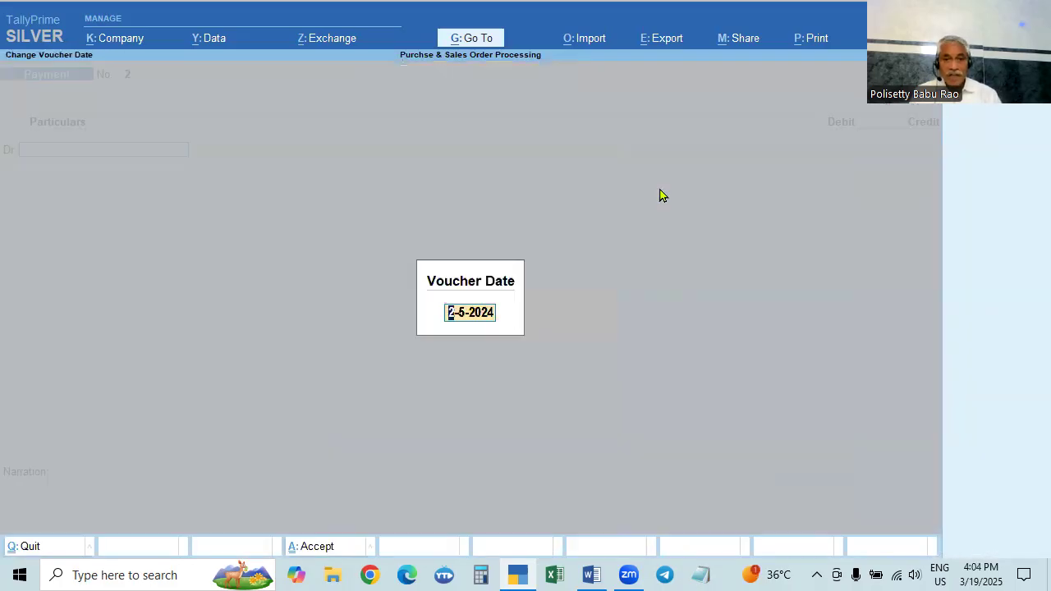
{"action": "key", "text": "F1"}
{"action": "key", "text": "Escape"}
{"action": "key", "text": "F1"}
{"action": "key", "text": "Escape"}
{"action": "key", "text": "BackSpace"}
{"action": "key", "text": "Escape"}
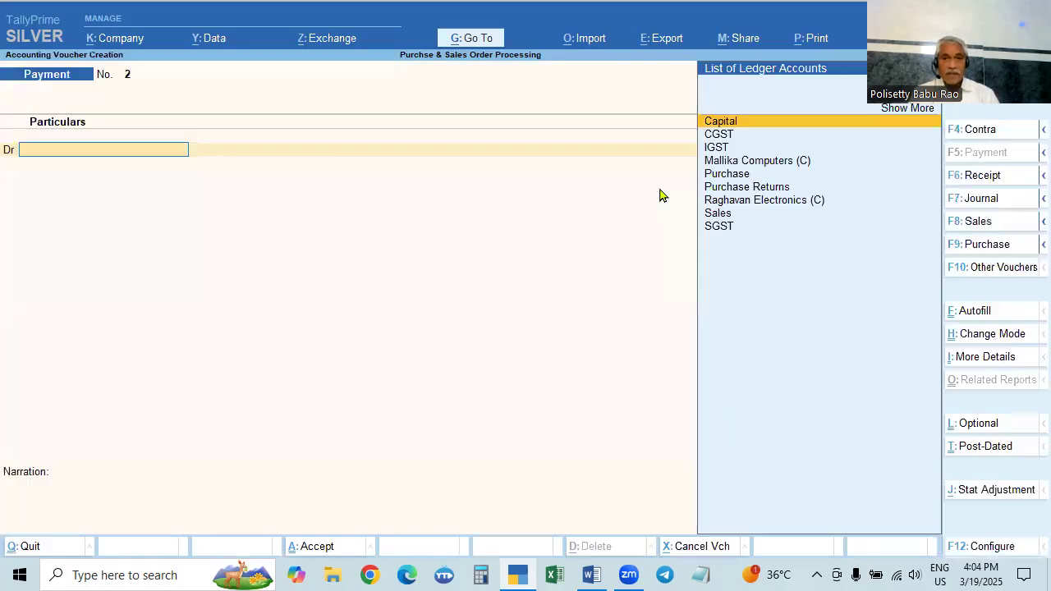
Show the inactive voucher types, activate Purchase Order, and leave its order details to return to the party account.
{"action": "left_click", "coordinate": [995, 271]}
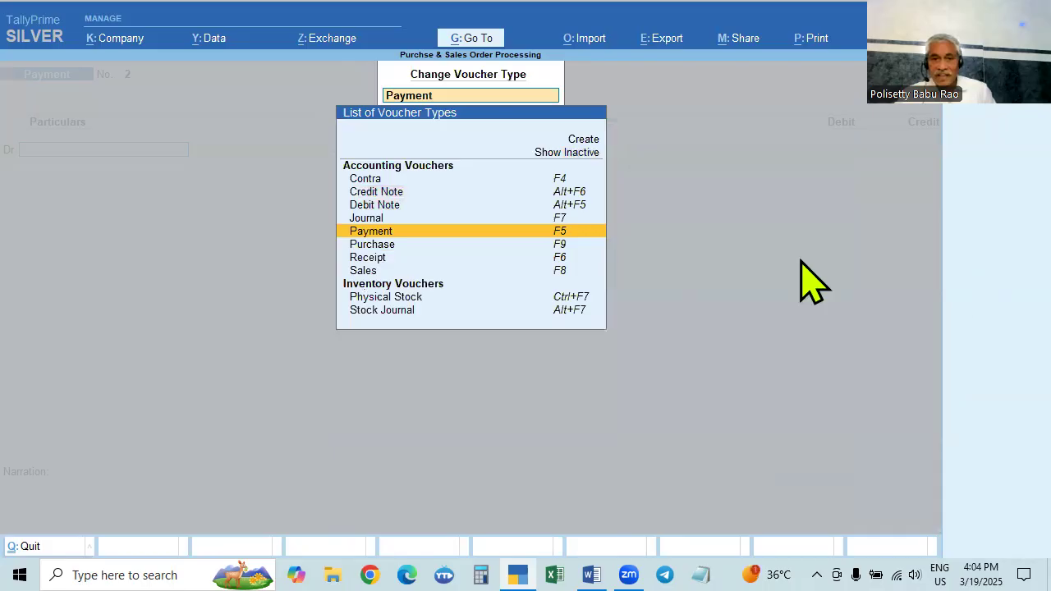
{"action": "left_click", "coordinate": [585, 154]}
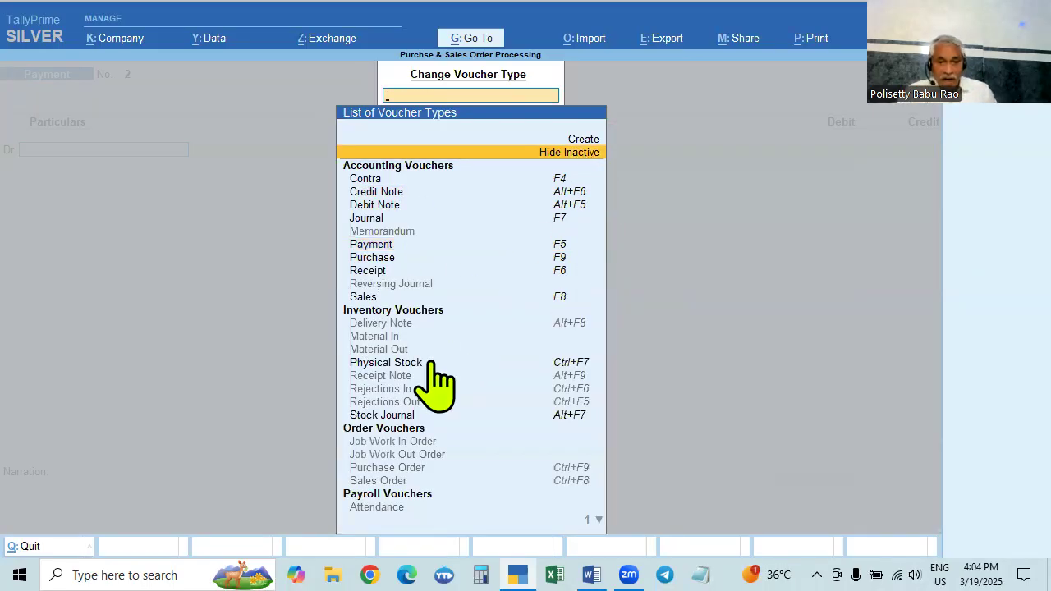
{"action": "left_click", "coordinate": [394, 474]}
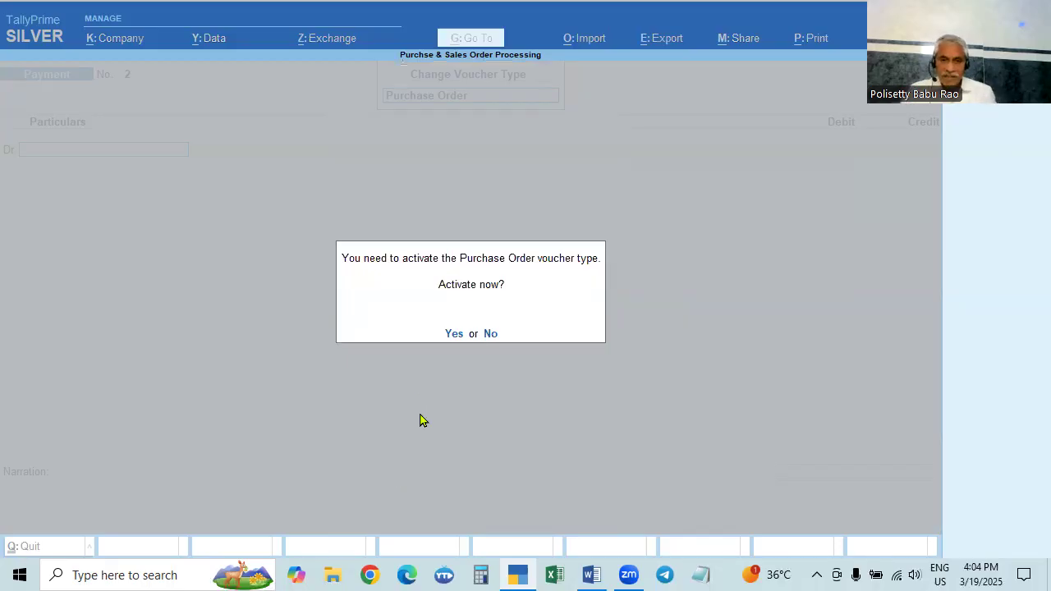
{"action": "left_click", "coordinate": [451, 337]}
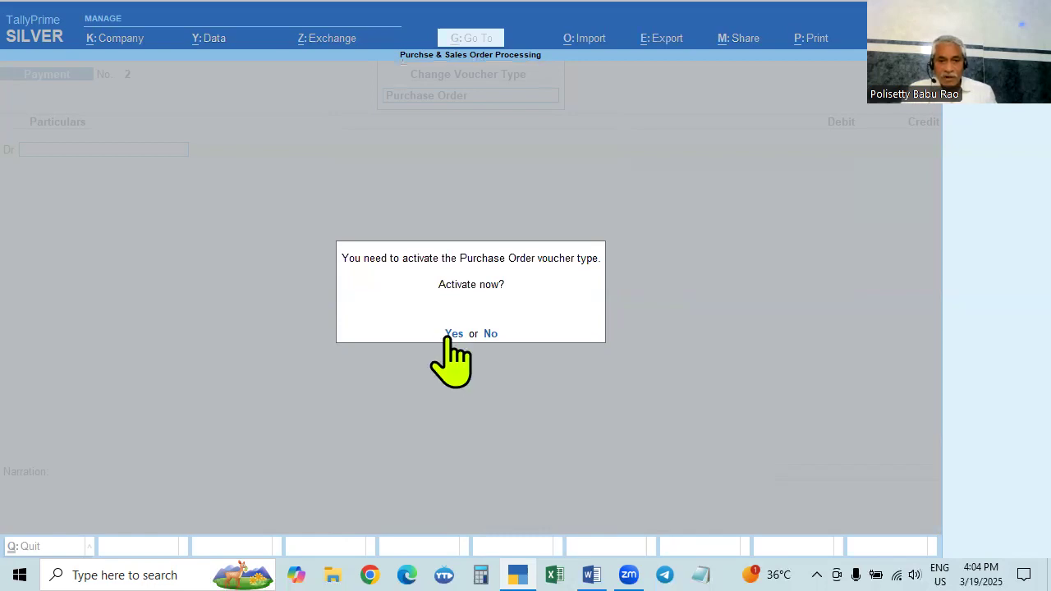
{"action": "left_click", "coordinate": [451, 336]}
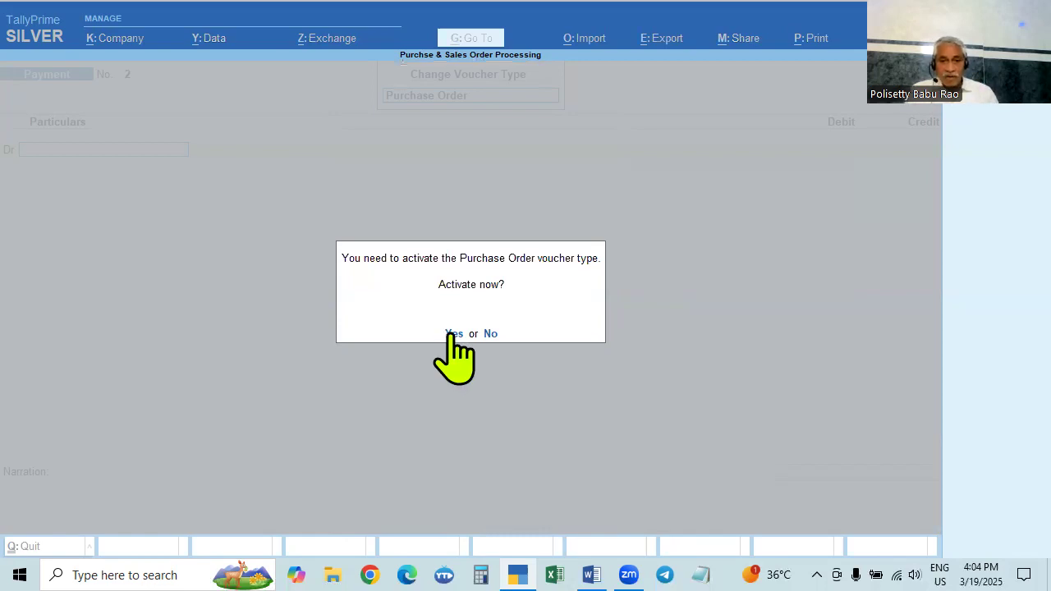
{"action": "key", "text": "Return"}
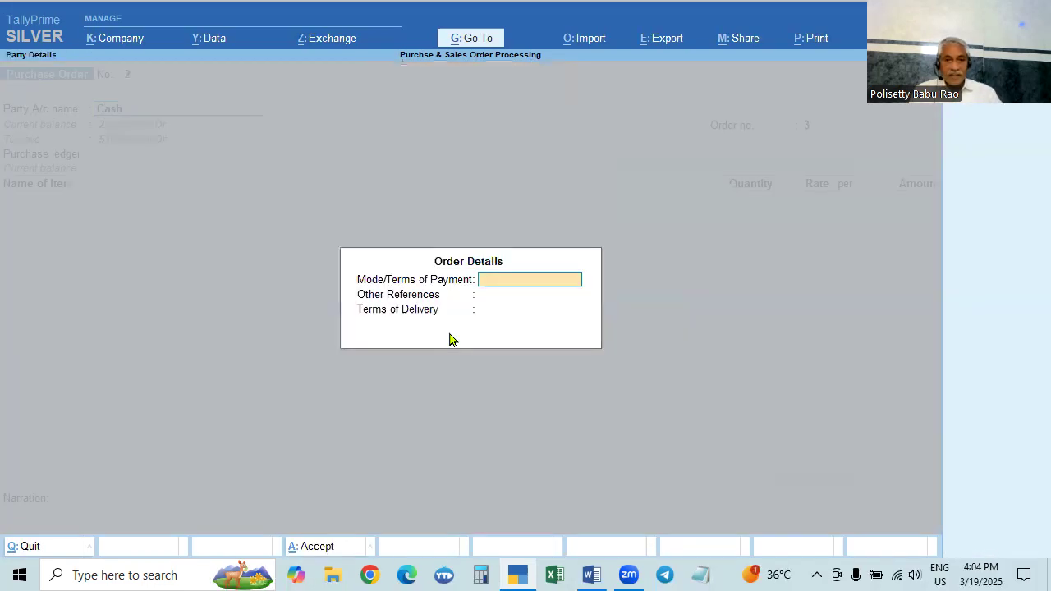
{"action": "key", "text": "Escape"}
{"action": "key", "text": "y"}
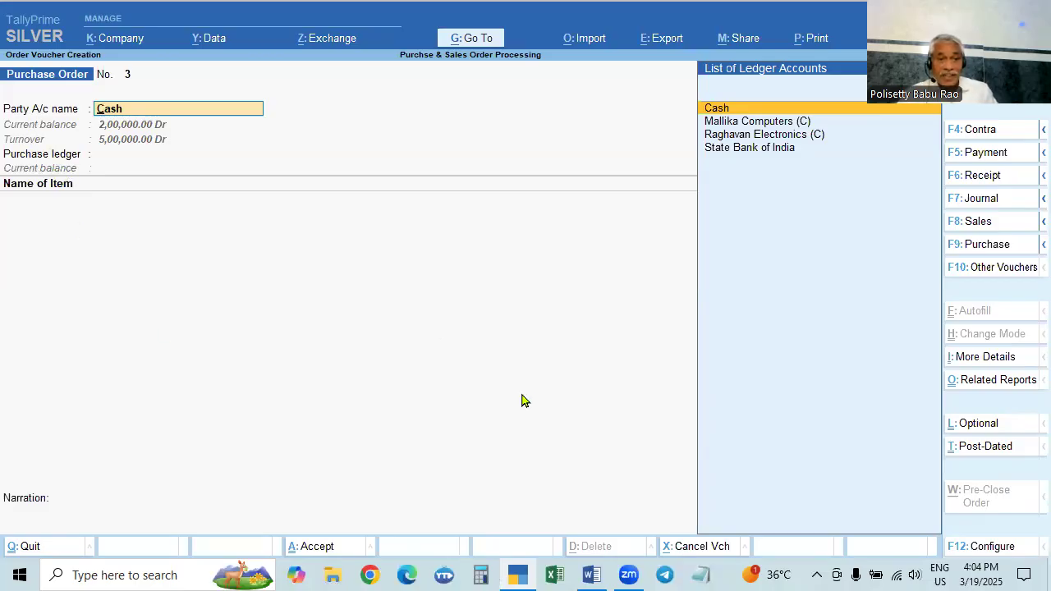
Switch to the Word document and read the supplier of the 1.5.24 order.
{"action": "key", "text": "ctrl"}
{"action": "key", "text": "alt+Tab"}
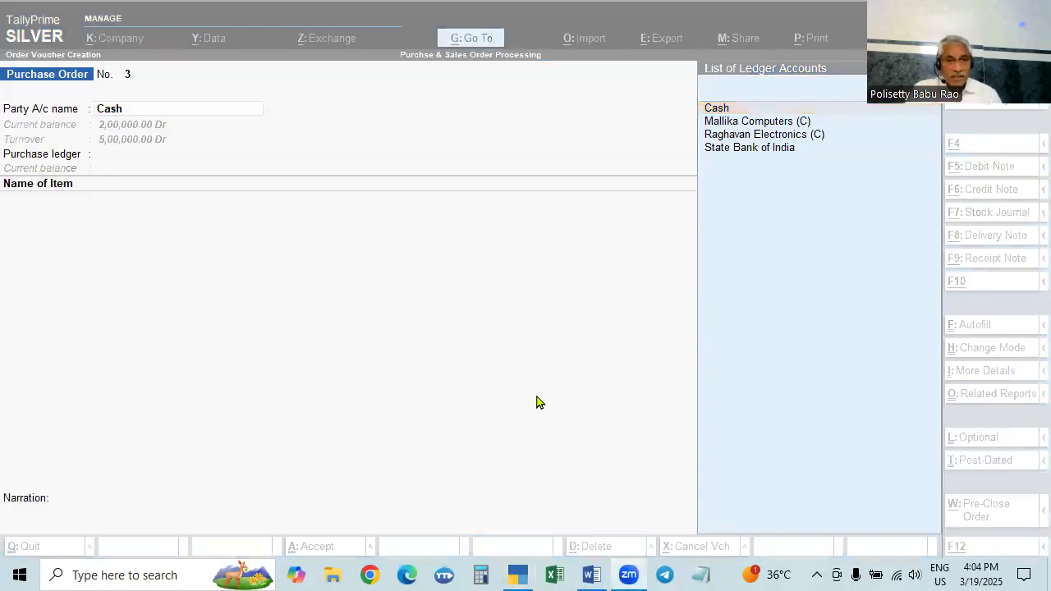
{"action": "key", "text": "alt+Tab"}
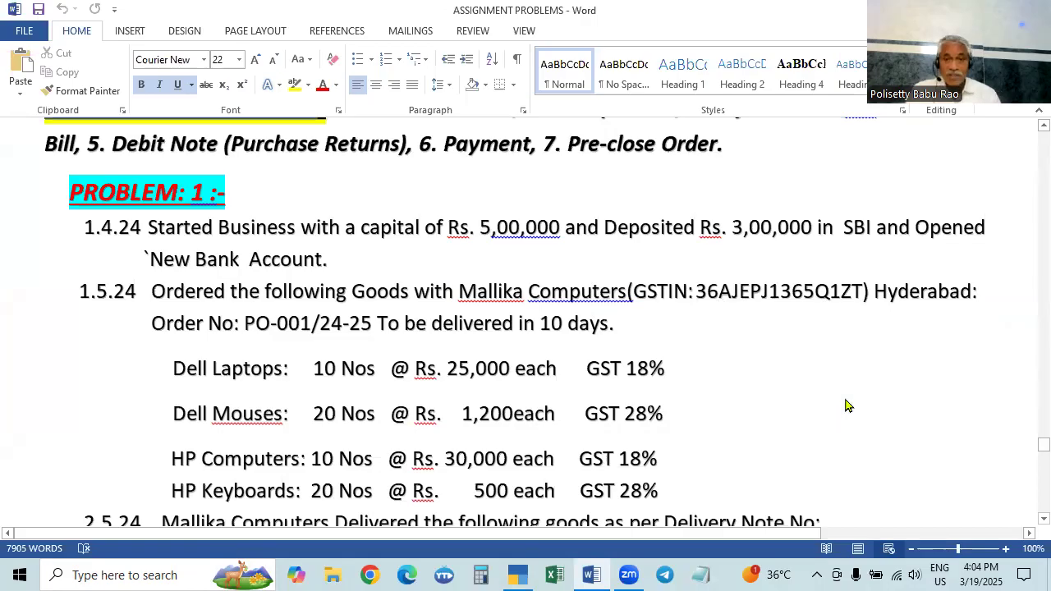
Switch back to TallyPrime and choose Mallika Computers (C) as the purchase order's party account.
{"action": "key", "text": "alt+Tab"}
{"action": "key", "text": "Down"}
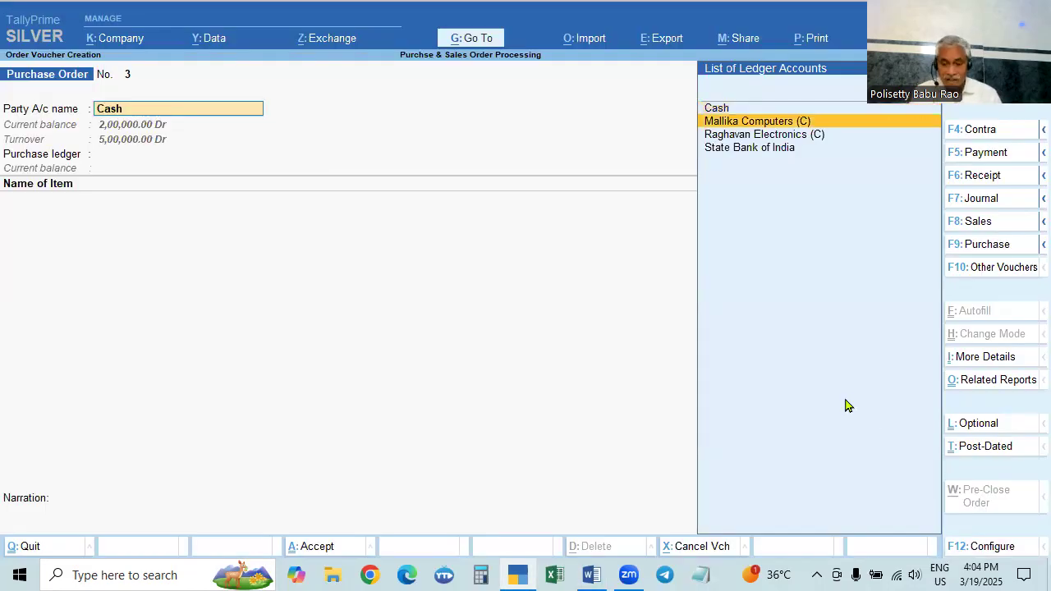
{"action": "key", "text": "Return"}
{"action": "key", "text": "Escape"}
{"action": "key", "text": "ctrl+Return"}
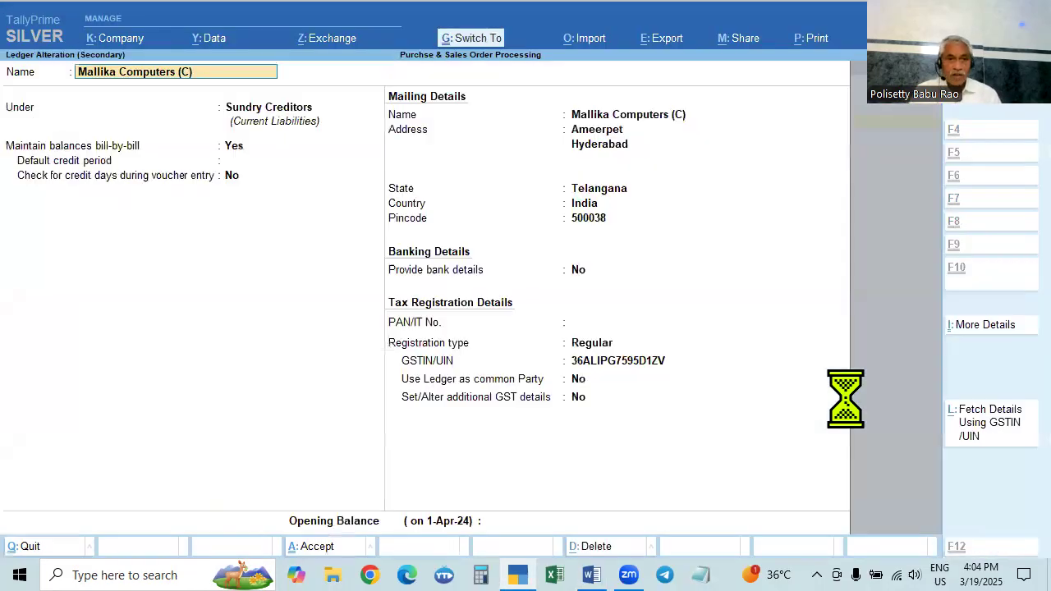
{"action": "key", "text": "Escape"}
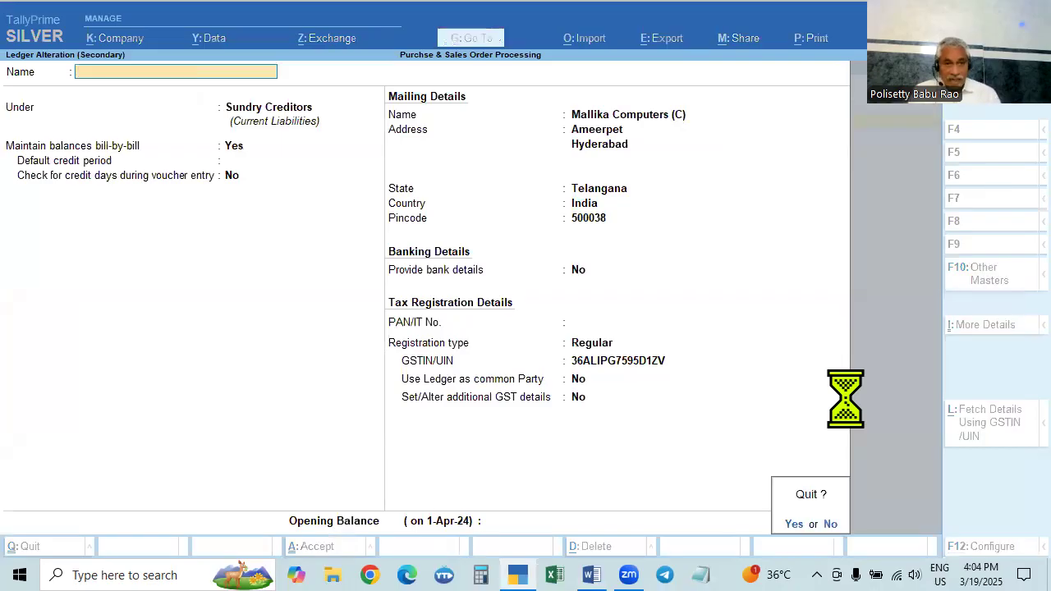
{"action": "key", "text": "y"}
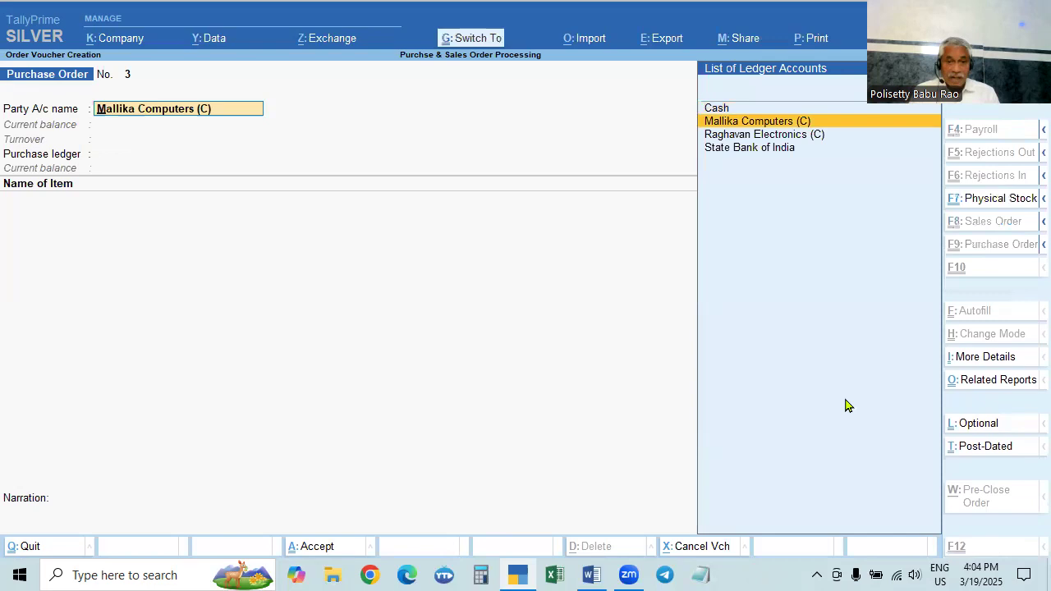
Open the Mallika Computers (C) ledger for alteration from the order and set bill-by-bill balance maintenance to No.
{"action": "key", "text": "ctrl+Return"}
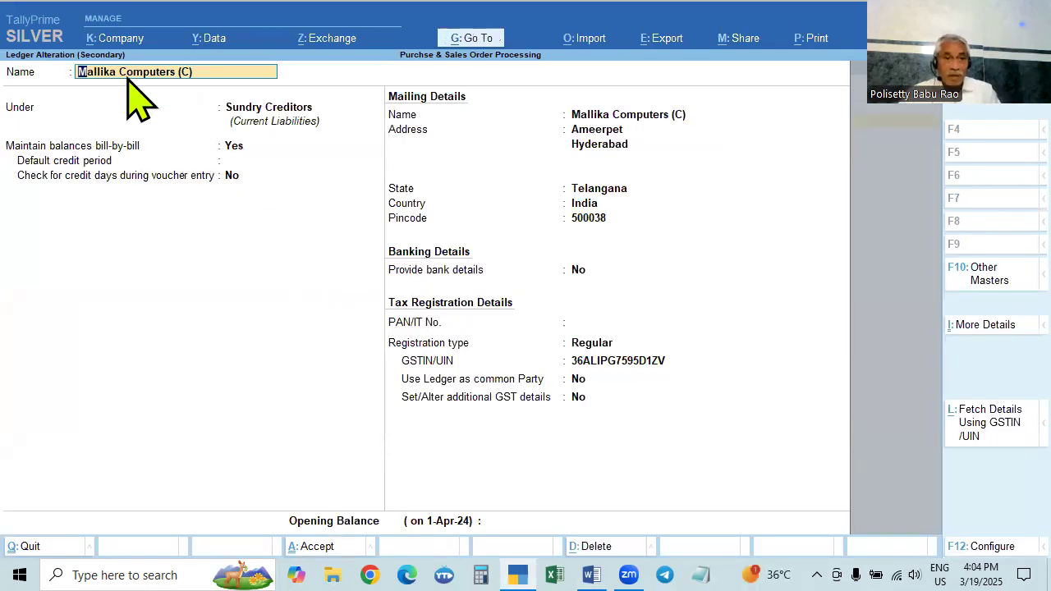
{"action": "left_click", "coordinate": [256, 110]}
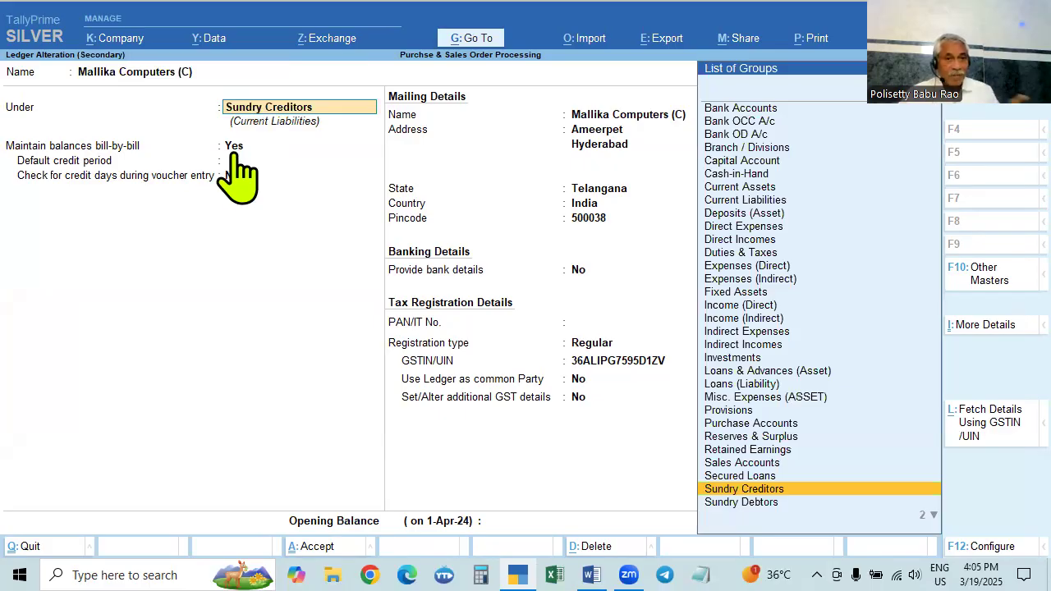
{"action": "left_click", "coordinate": [233, 154]}
{"action": "key", "text": "n"}
Go through the ledger's mailing and tax registration details, keeping the Regular registration type, and save the ledger.
{"action": "left_click", "coordinate": [610, 133]}
{"action": "key", "text": "Return"}
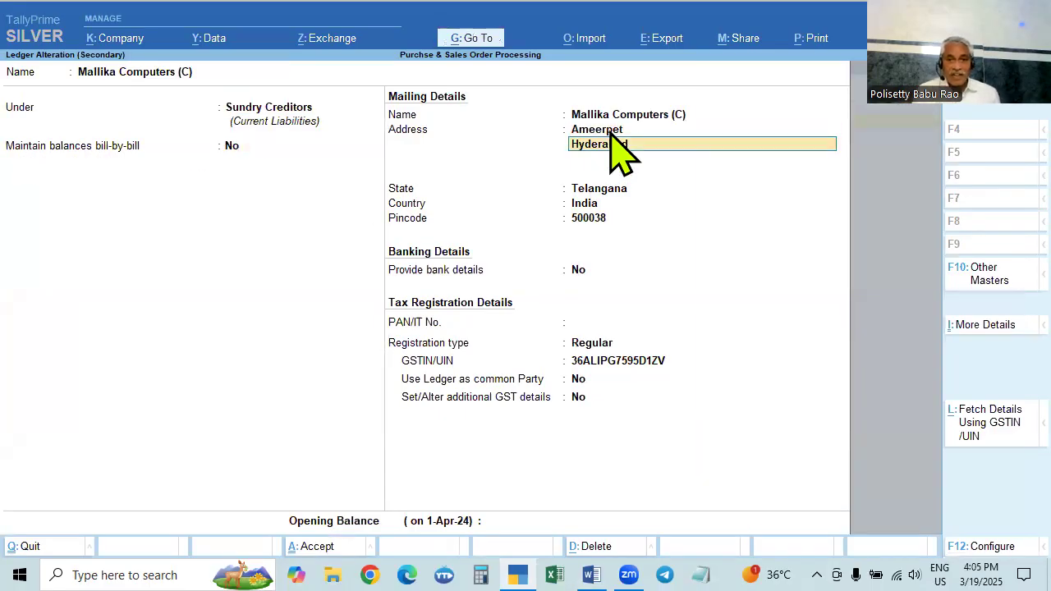
{"action": "key", "text": "Return"}
{"action": "key", "text": "Return"}
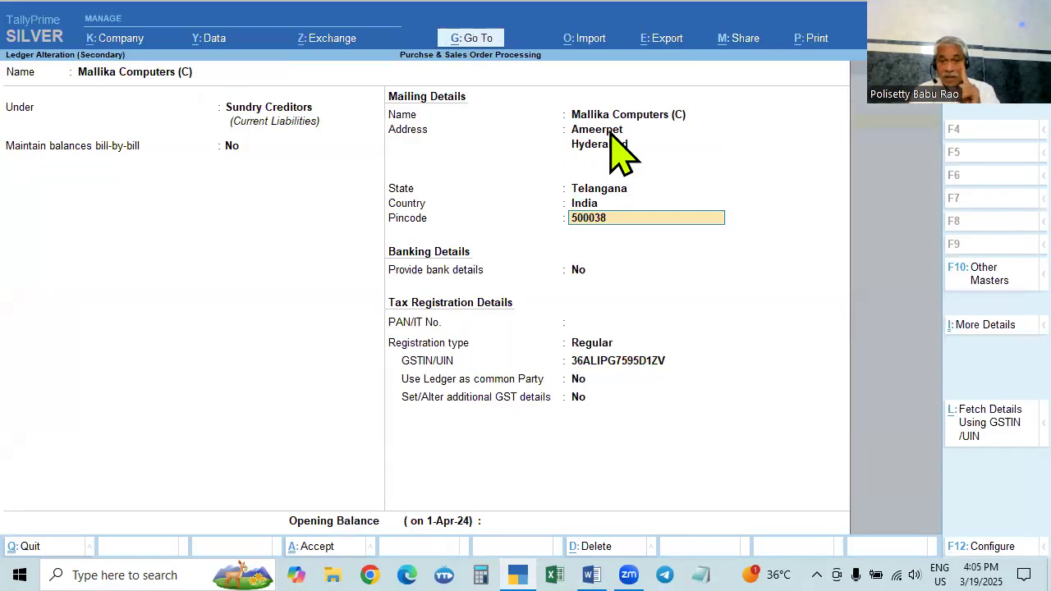
{"action": "key", "text": "Return"}
{"action": "key", "text": "Return"}
{"action": "key", "text": "Return"}
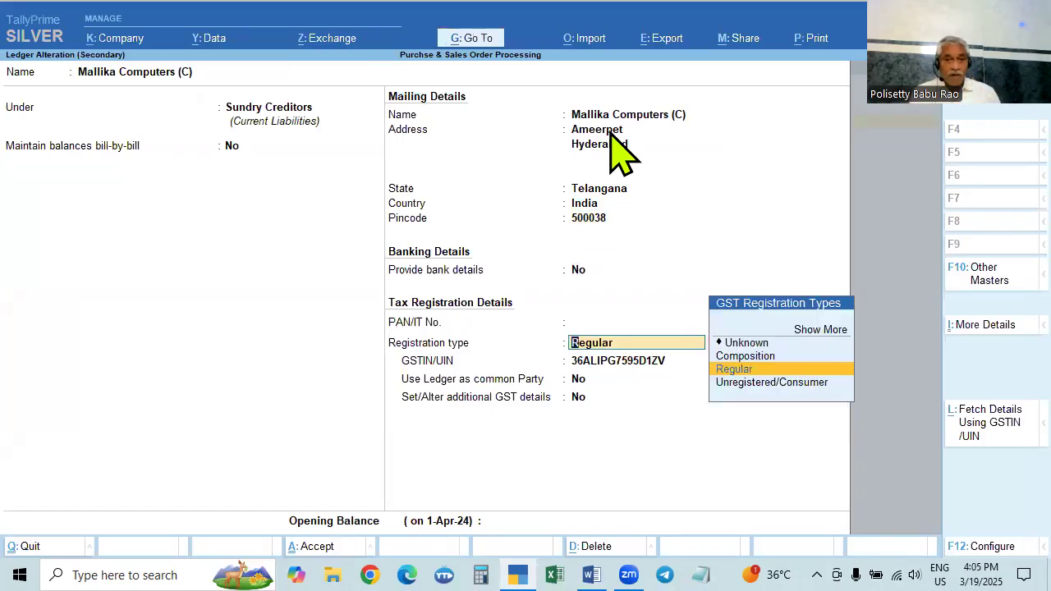
{"action": "key", "text": "Return"}
{"action": "key", "text": "Return"}
{"action": "key", "text": "Return"}
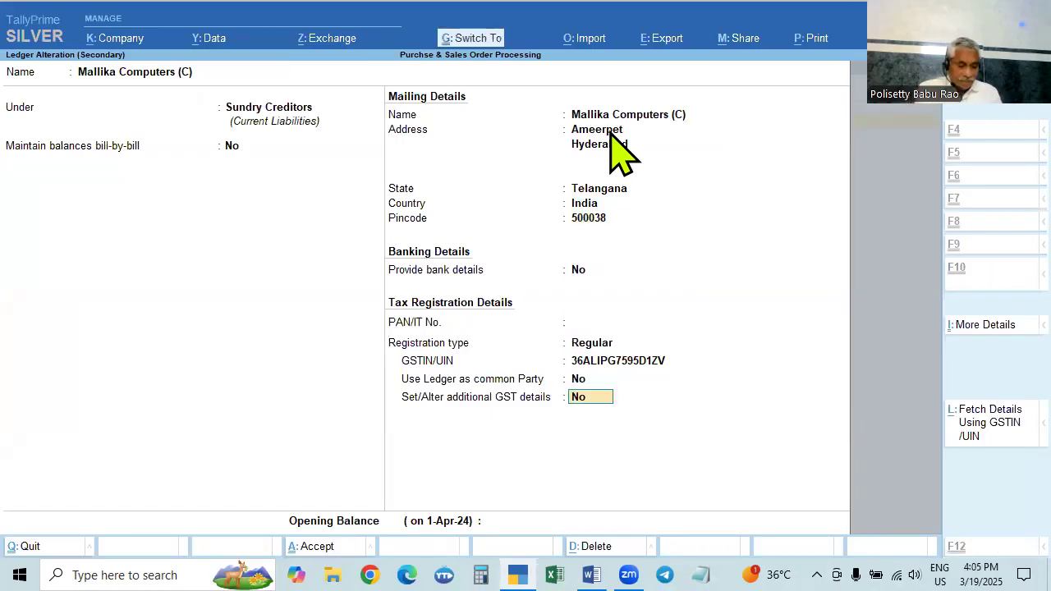
{"action": "key", "text": "ctrl+a"}
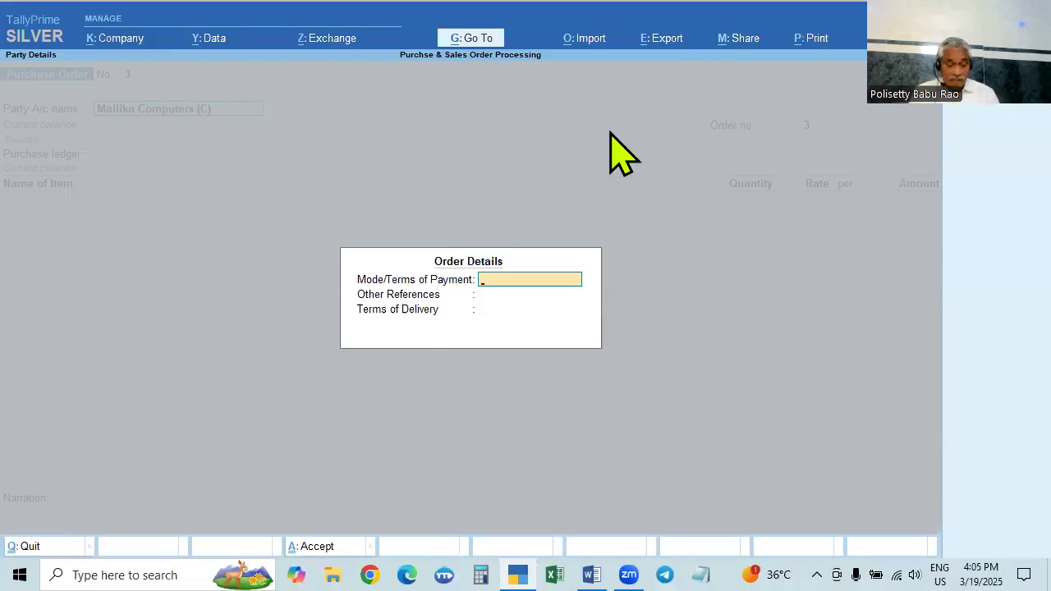
Check the order number and delivery period of the 1.5.24 order in the Word document, and return to TallyPrime.
{"action": "key", "text": "alt+Tab"}
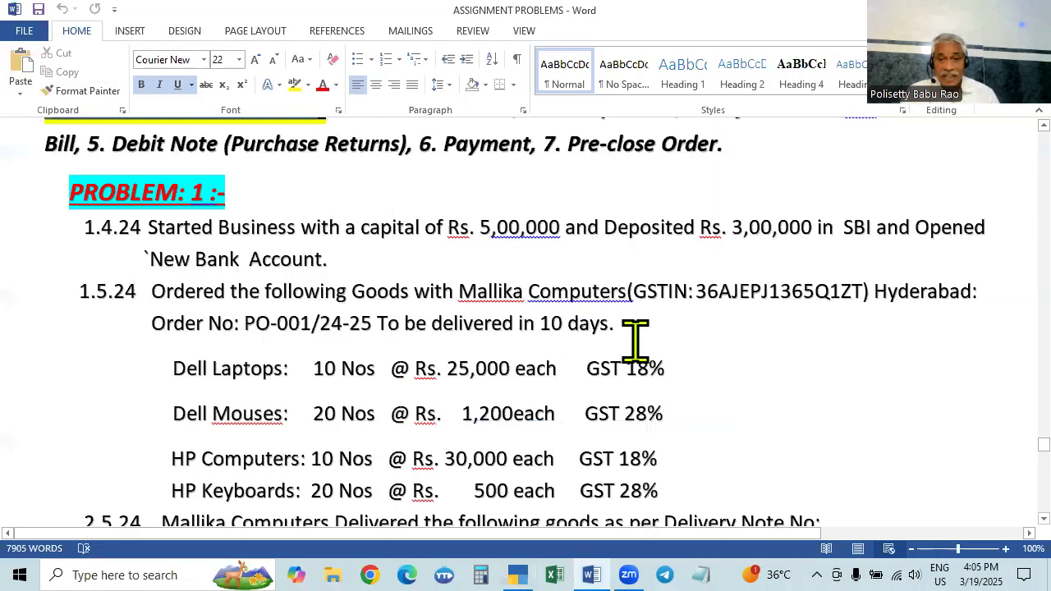
{"action": "key", "text": "alt+Tab"}
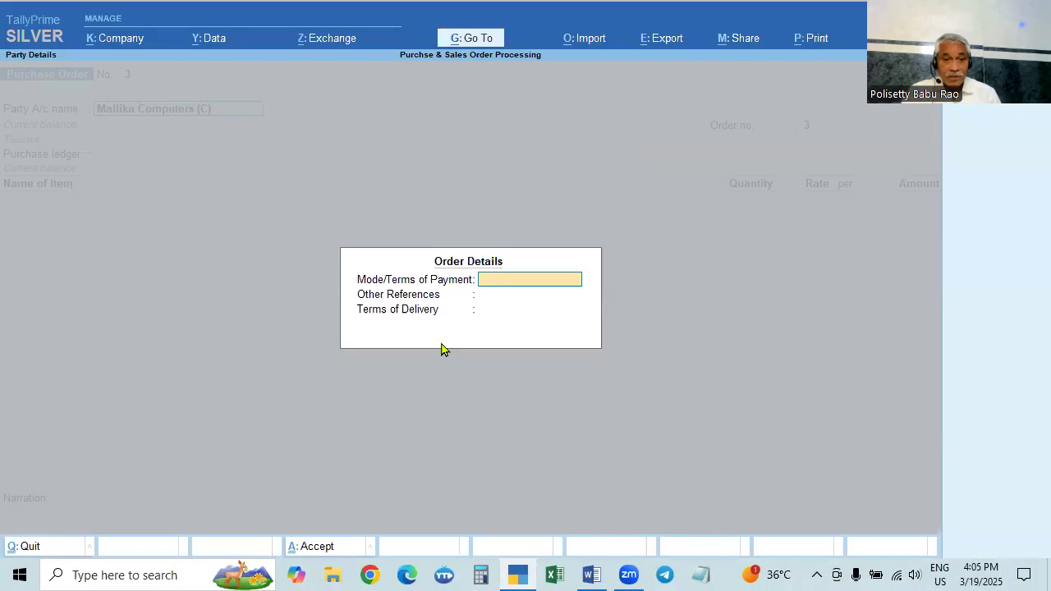
Enter "15 Days by Cheque" as the order's payment terms and "10 Days" as its terms of delivery, and accept the party details.
{"action": "type", "text": "15 Days"}
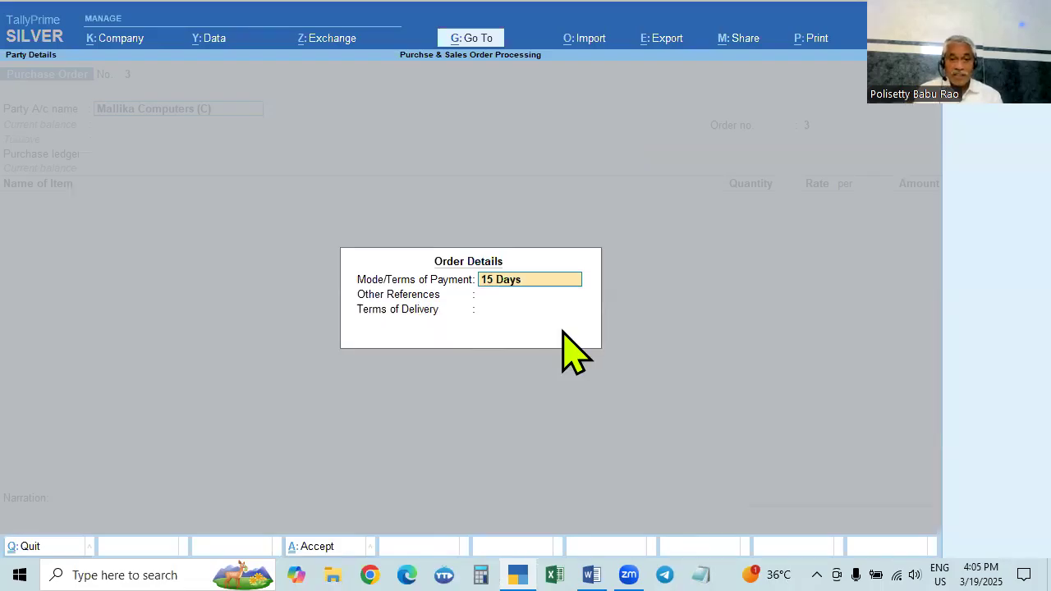
{"action": "type", "text": " by cheque,"}
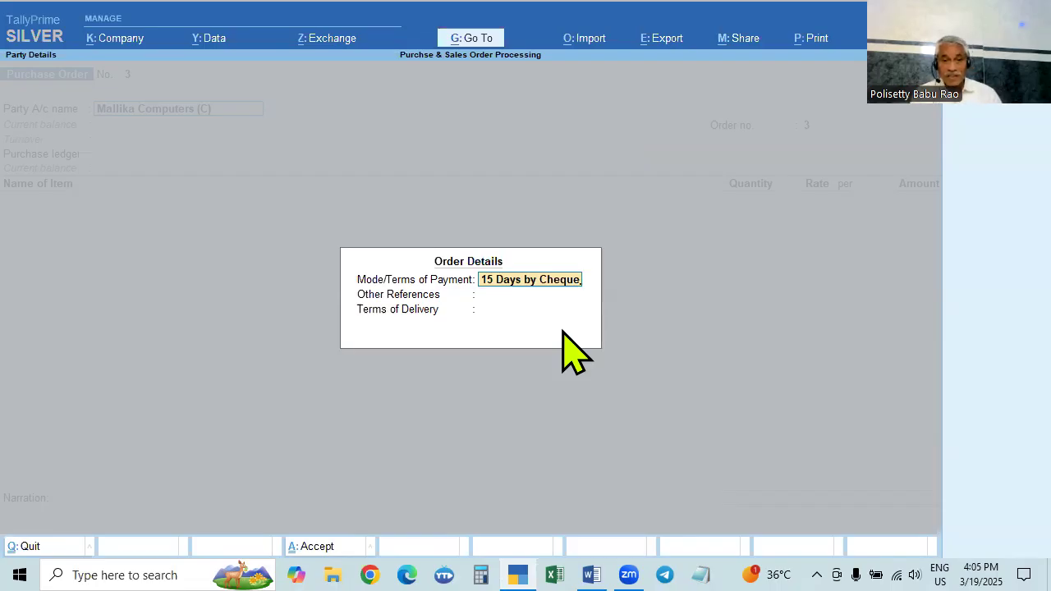
{"action": "key", "text": "Return"}
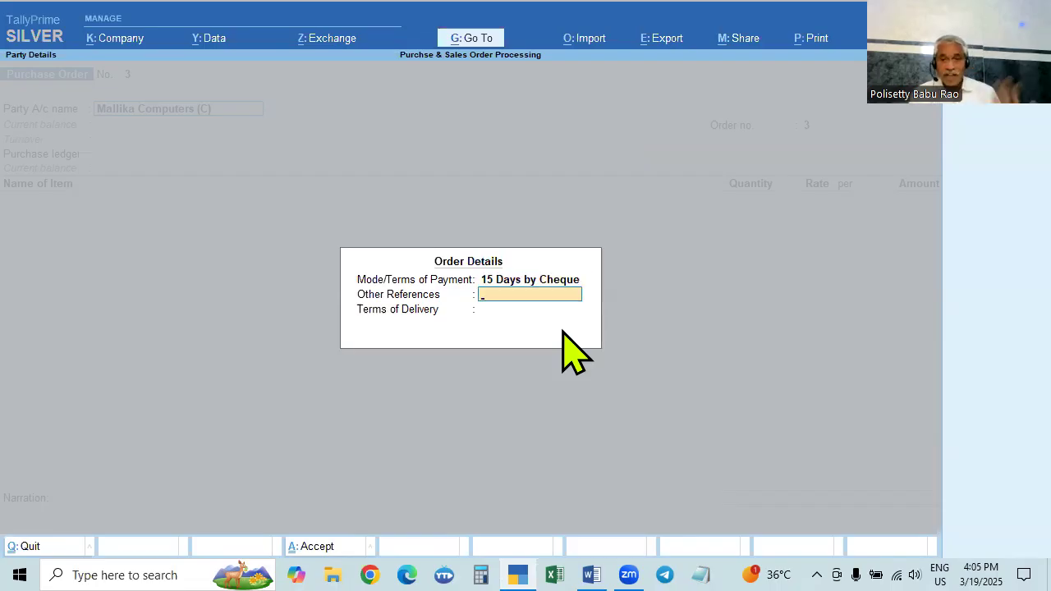
{"action": "key", "text": "Return"}
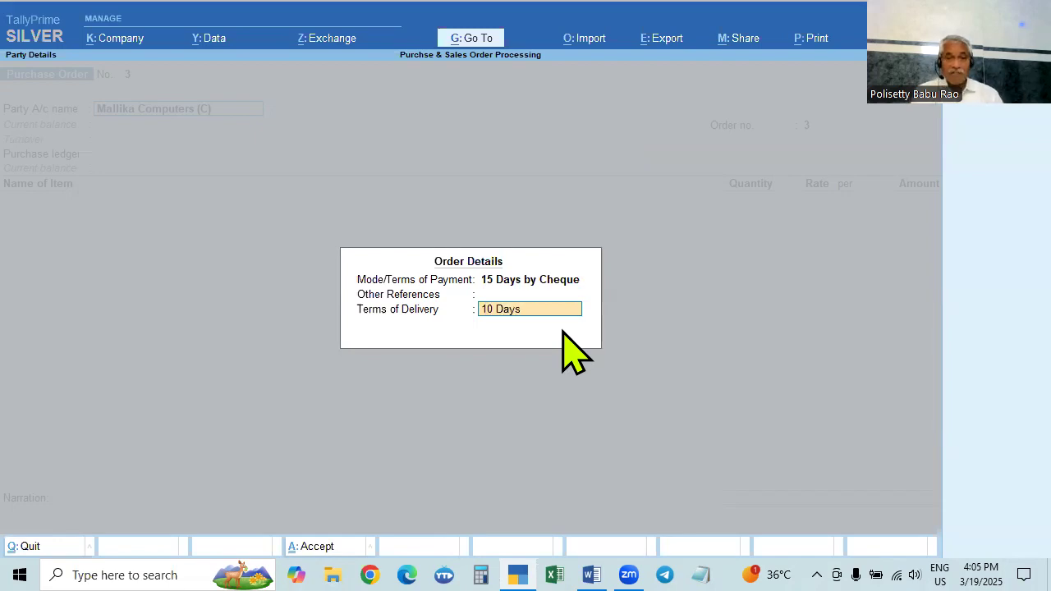
{"action": "key", "text": "Return"}
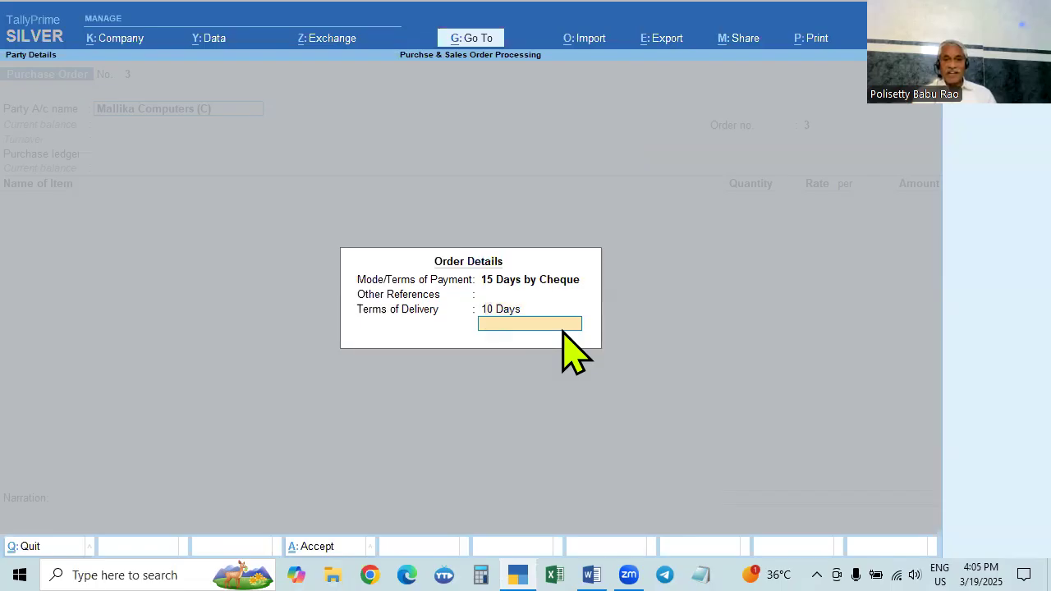
{"action": "key", "text": "Return"}
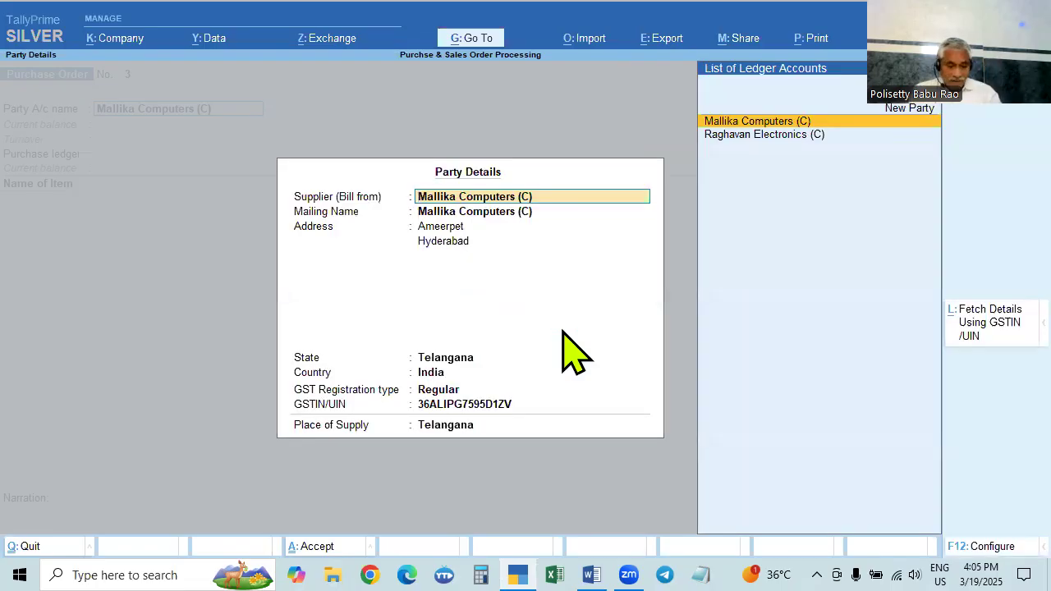
{"action": "key", "text": "Return"}
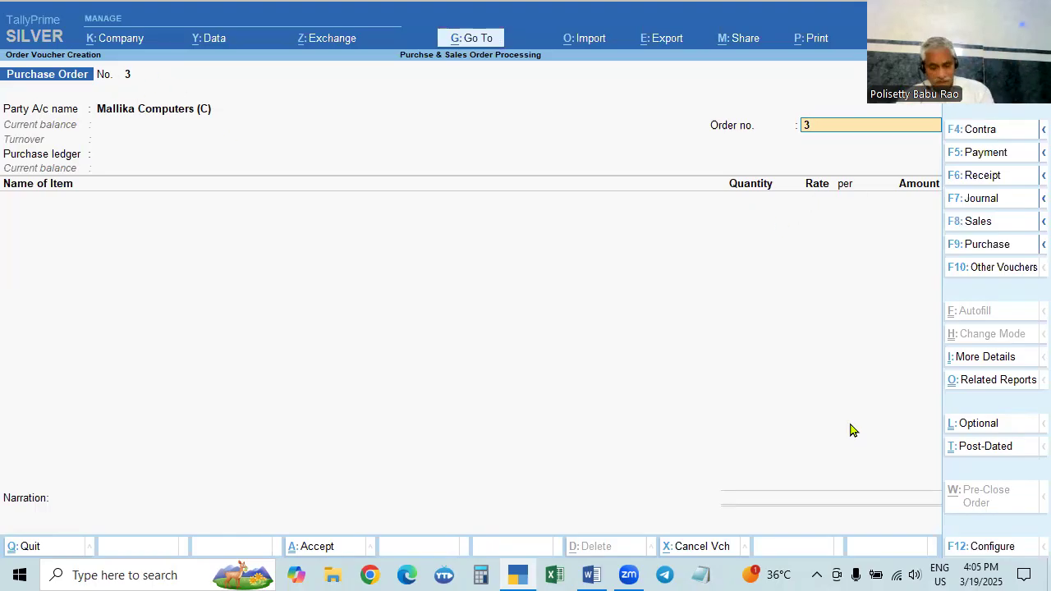
Switch to the Word document and examine how the order number of the 1.5.24 Mallika Computers order is made up.
{"action": "key", "text": "alt+Tab"}
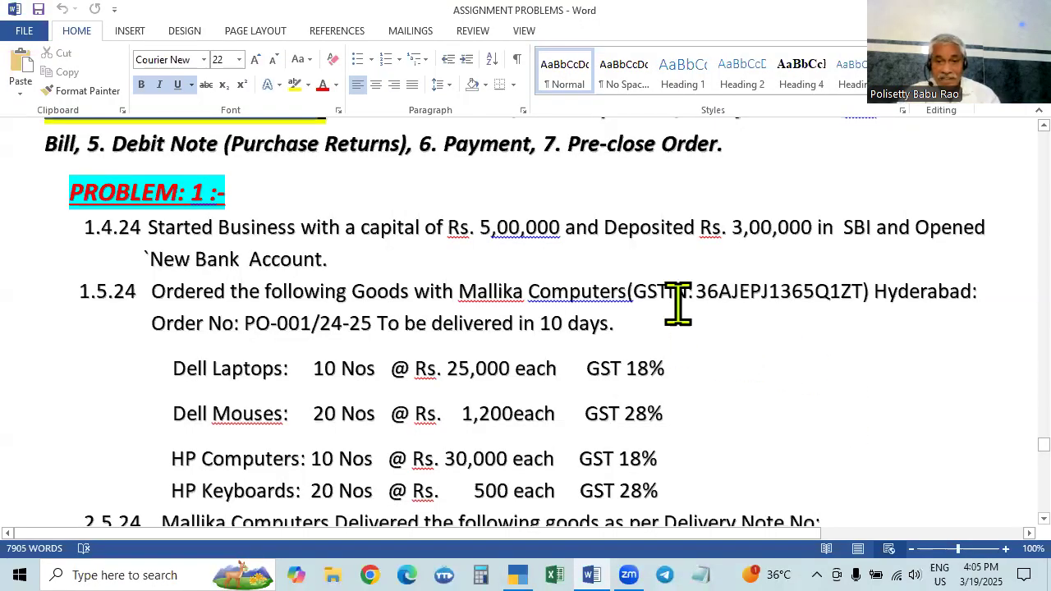
{"action": "left_click_drag", "start_coordinate": [243, 322], "coordinate": [365, 329]}
{"action": "left_click", "coordinate": [393, 347]}
{"action": "left_click_drag", "start_coordinate": [244, 316], "coordinate": [252, 318]}
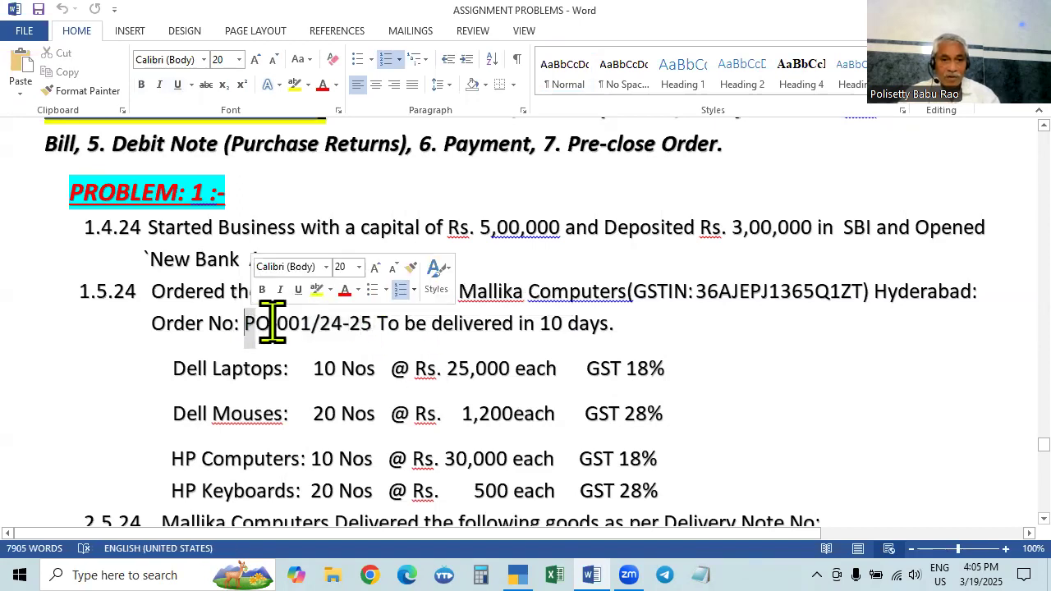
{"action": "left_click", "coordinate": [734, 366]}
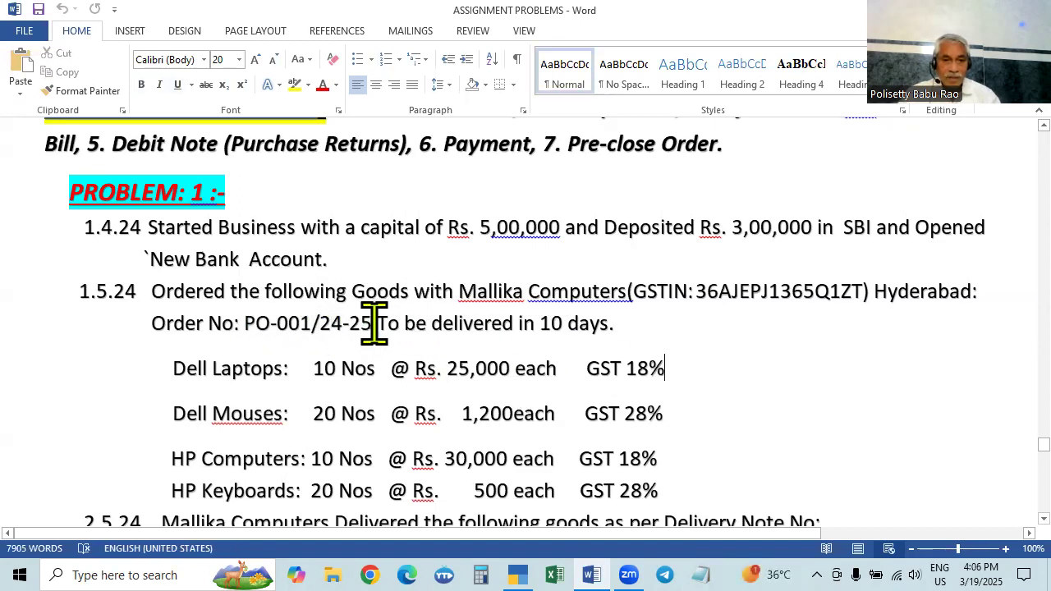
{"action": "left_click_drag", "start_coordinate": [312, 324], "coordinate": [334, 329]}
{"action": "left_click", "coordinate": [128, 312]}
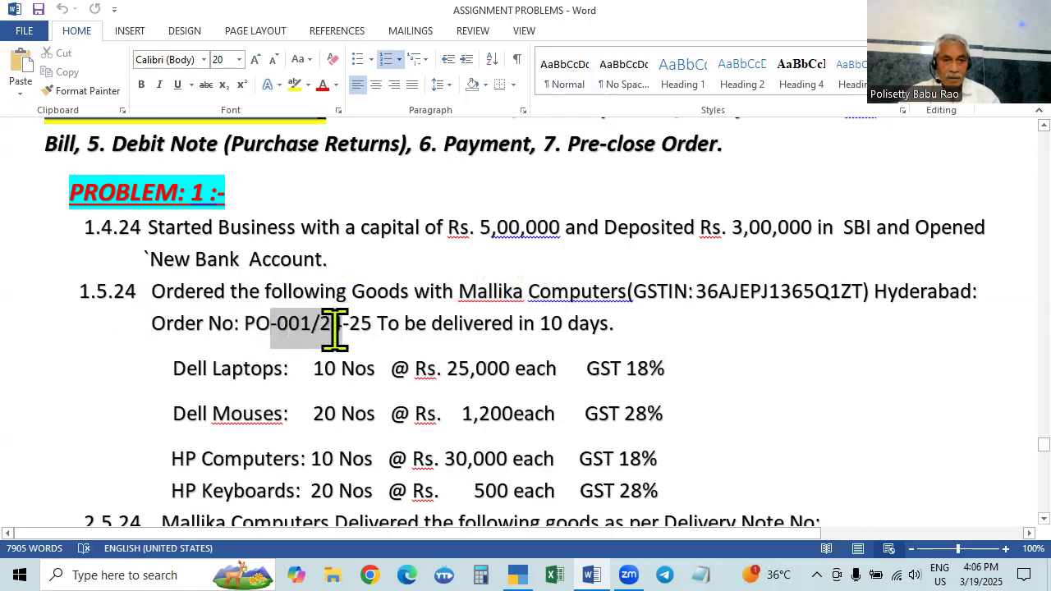
{"action": "left_click", "coordinate": [712, 367]}
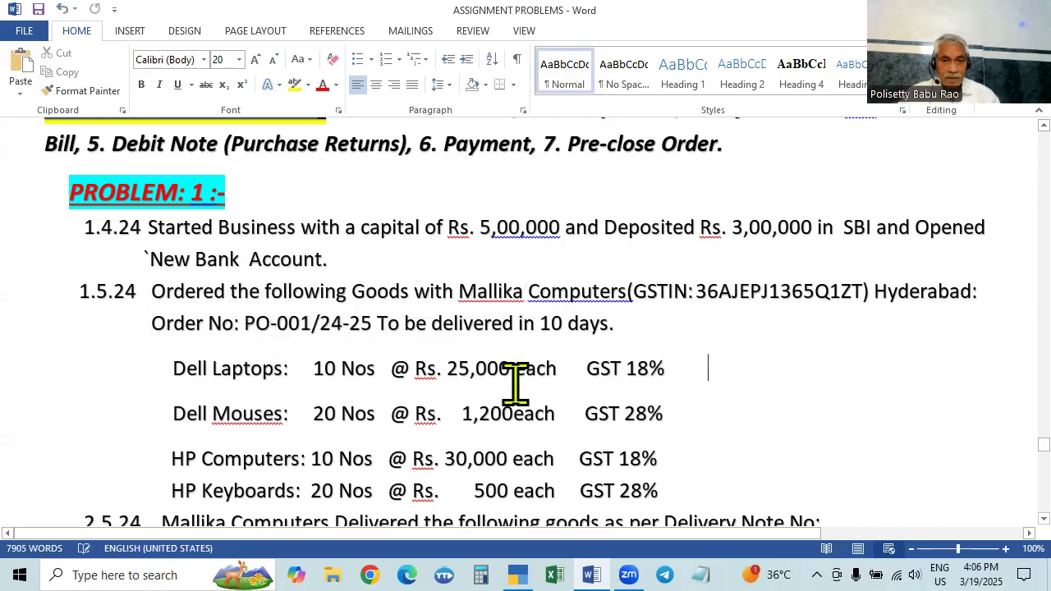
{"action": "left_click", "coordinate": [247, 323]}
{"action": "left_click", "coordinate": [348, 333]}
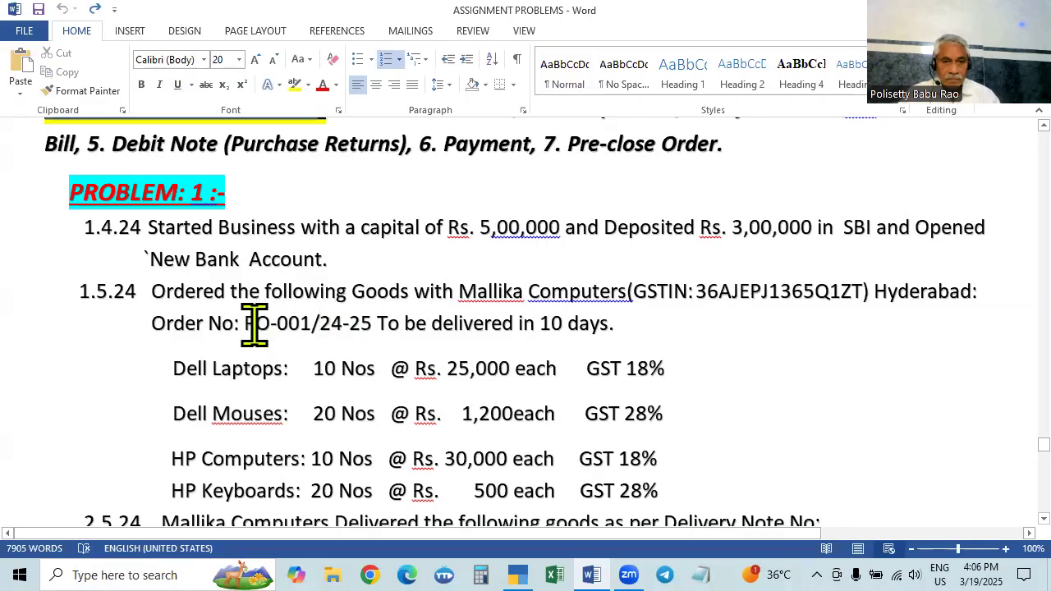
Copy the order number from the Word document into the TallyPrime purchase order and choose Purchase as the purchase ledger.
{"action": "left_click_drag", "start_coordinate": [247, 323], "coordinate": [374, 324]}
{"action": "key", "text": "ctrl+c"}
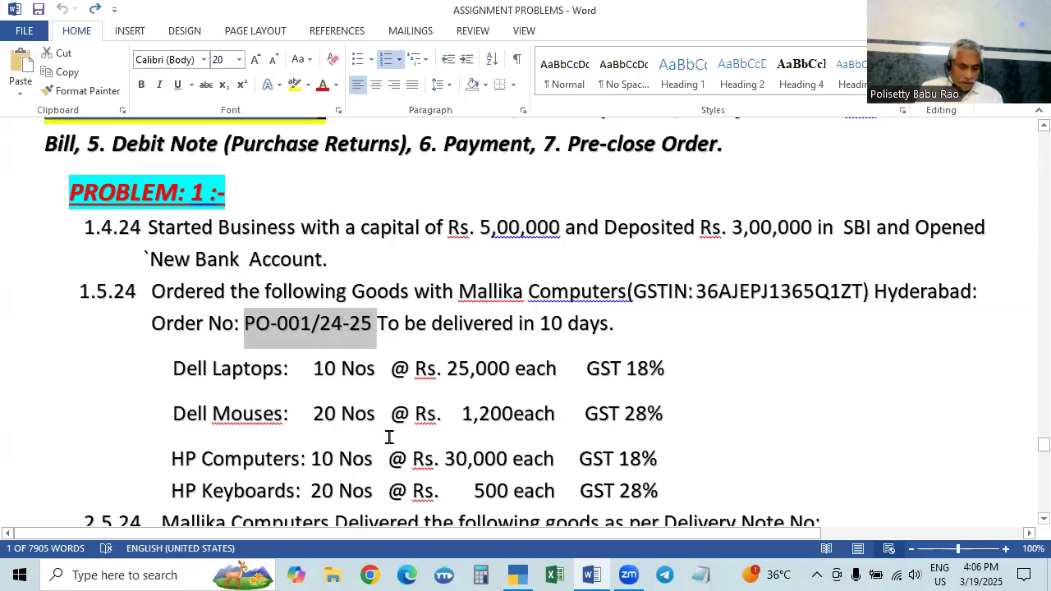
{"action": "key", "text": "alt+Tab"}
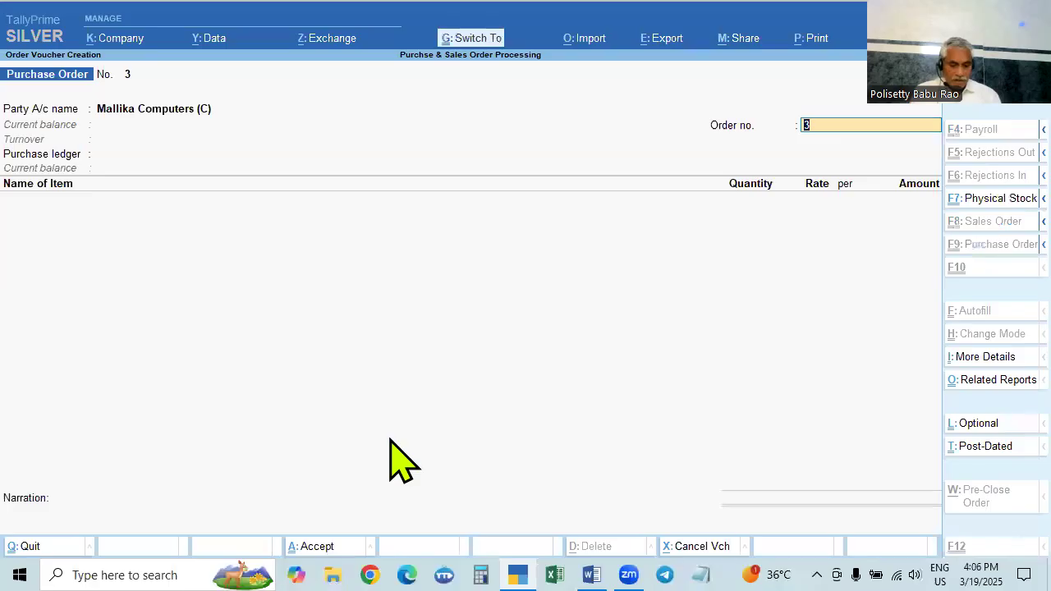
{"action": "key", "text": "ctrl+v"}
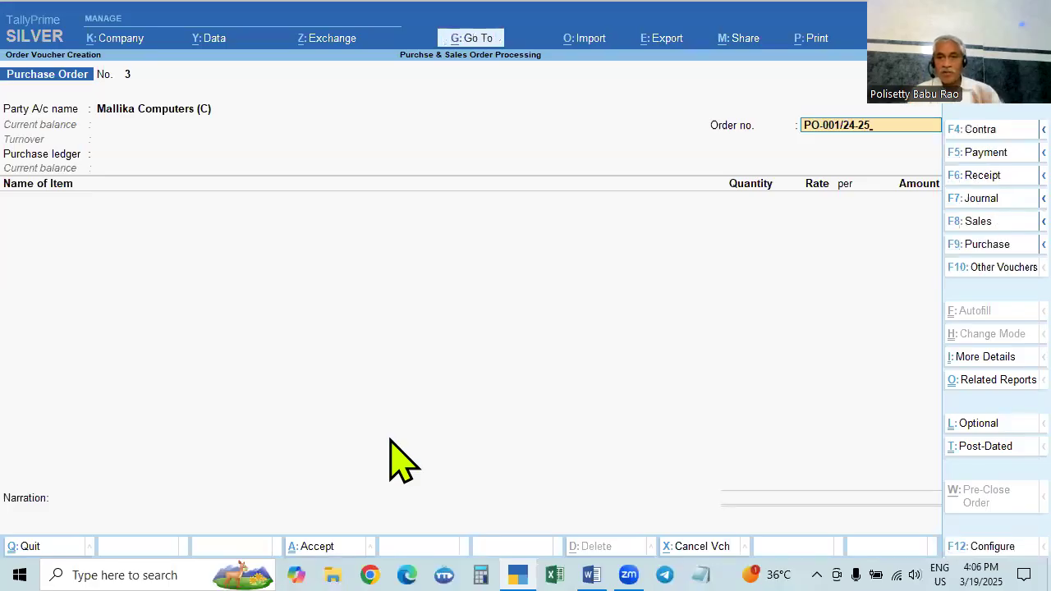
{"action": "key", "text": "Return"}
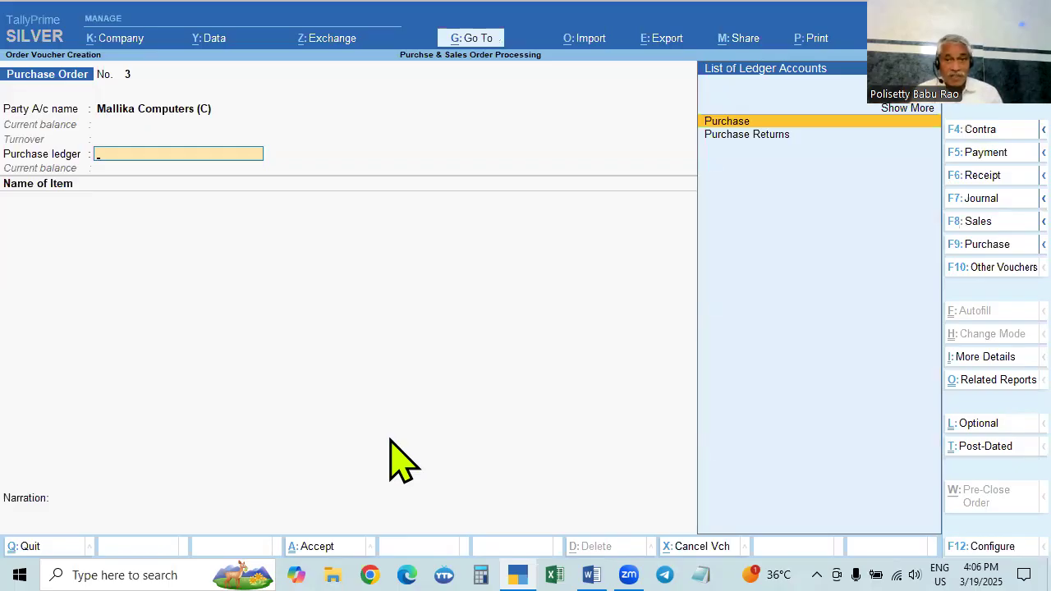
{"action": "key", "text": "Return"}
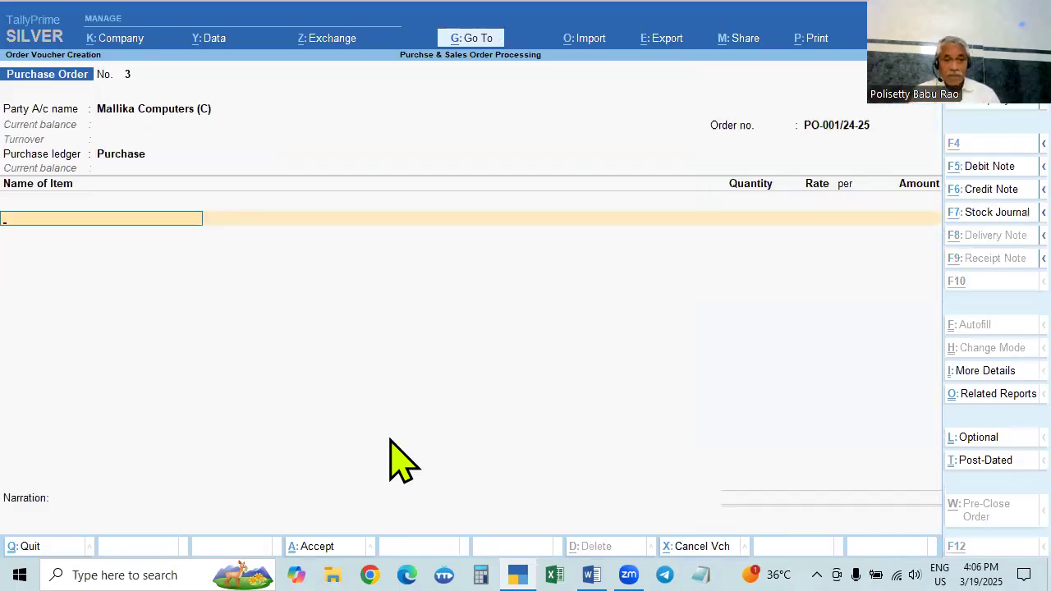
Check the goods, quantities and rates of the 1.5.24 order in the Word document, and return to TallyPrime.
{"action": "key", "text": "alt+Tab"}
{"action": "scroll", "coordinate": [386, 447], "scroll_direction": "down", "scroll_amount": 1}
{"action": "key", "text": "alt+Tab"}
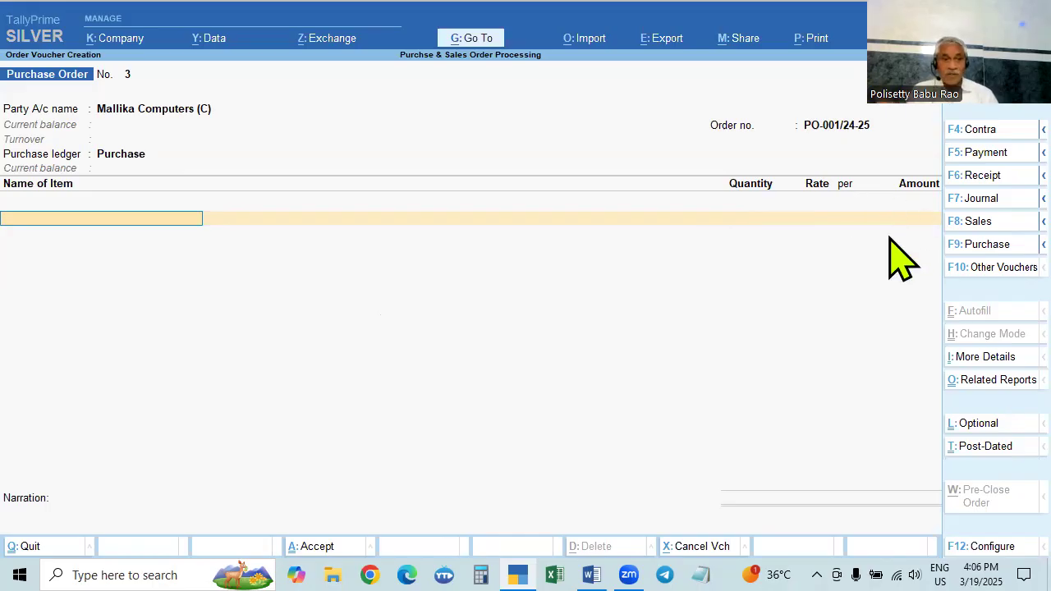
{"action": "key", "text": "alt+Tab"}
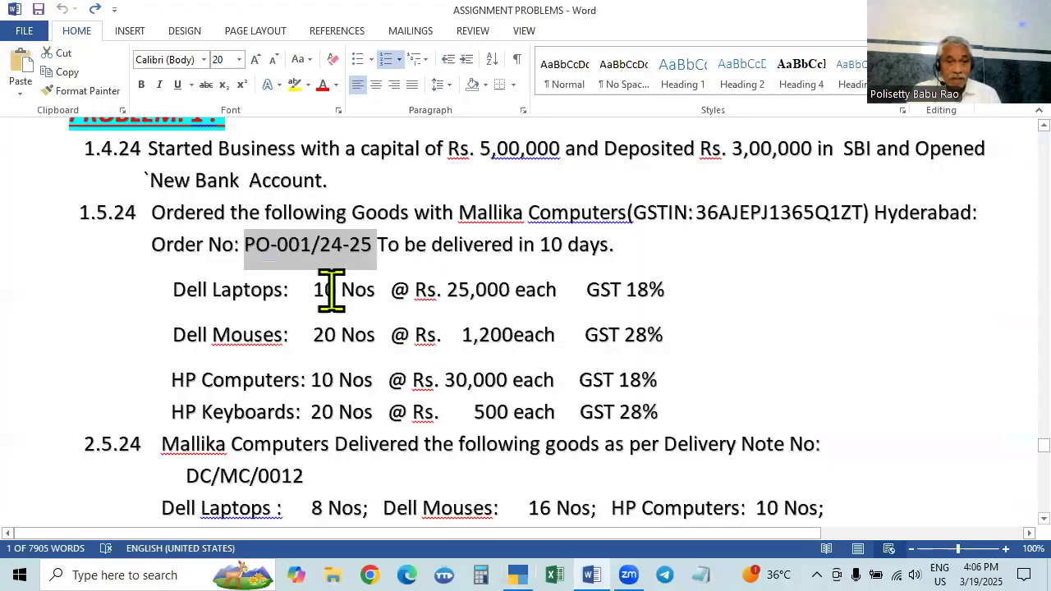
{"action": "key", "text": "alt+Tab"}
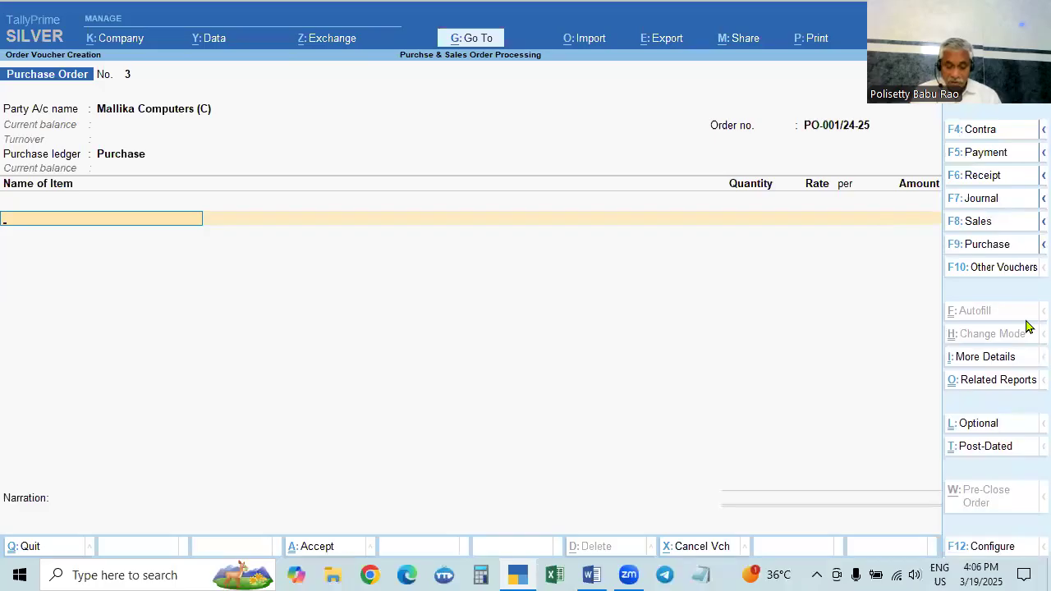
Choose Dell Laptop as the order's first stock item and open that item for alteration.
{"action": "key", "text": "Down"}
{"action": "key", "text": "Down"}
{"action": "key", "text": "Down"}
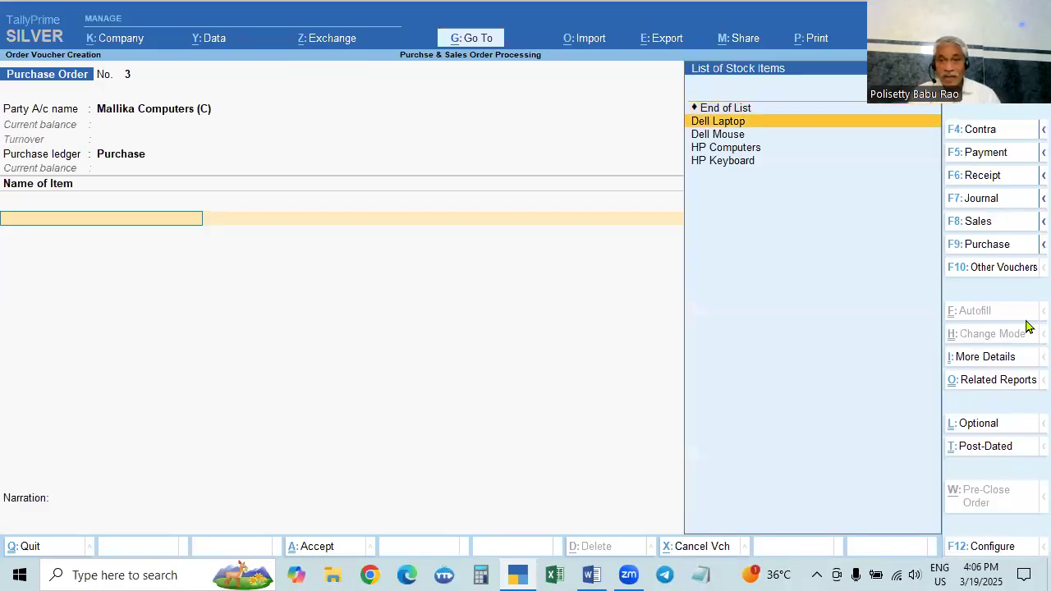
{"action": "key", "text": "Return"}
{"action": "key", "text": "Escape"}
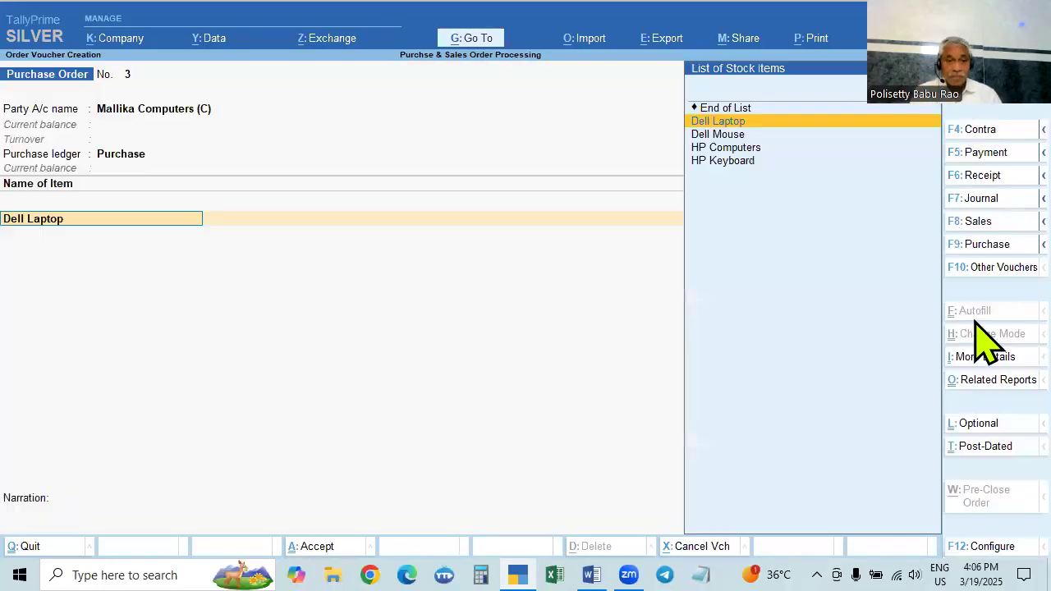
{"action": "key", "text": "ctrl+Return"}
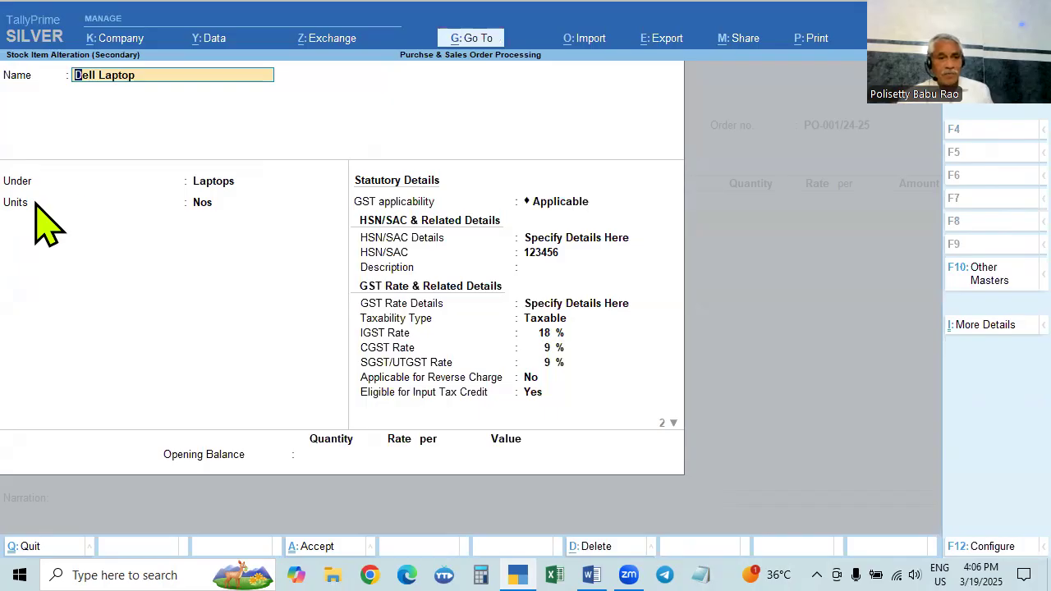
Open the item's Laptops stock group for alteration, set adding of item quantities to Yes, and save the group.
{"action": "left_click", "coordinate": [218, 182]}
{"action": "key", "text": "ctrl+Return"}
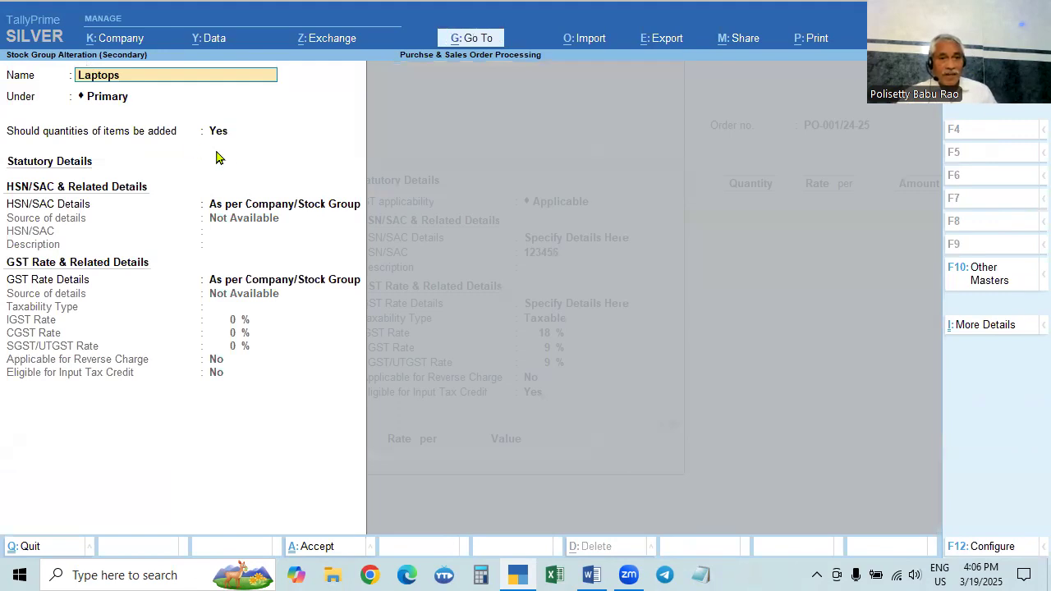
{"action": "left_click", "coordinate": [220, 141]}
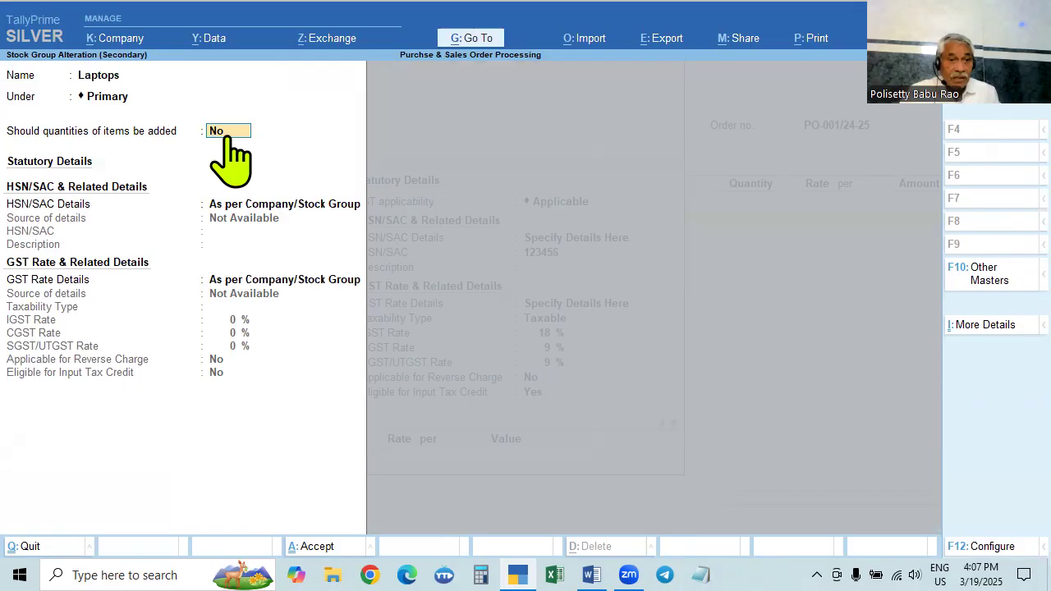
{"action": "left_click", "coordinate": [239, 135]}
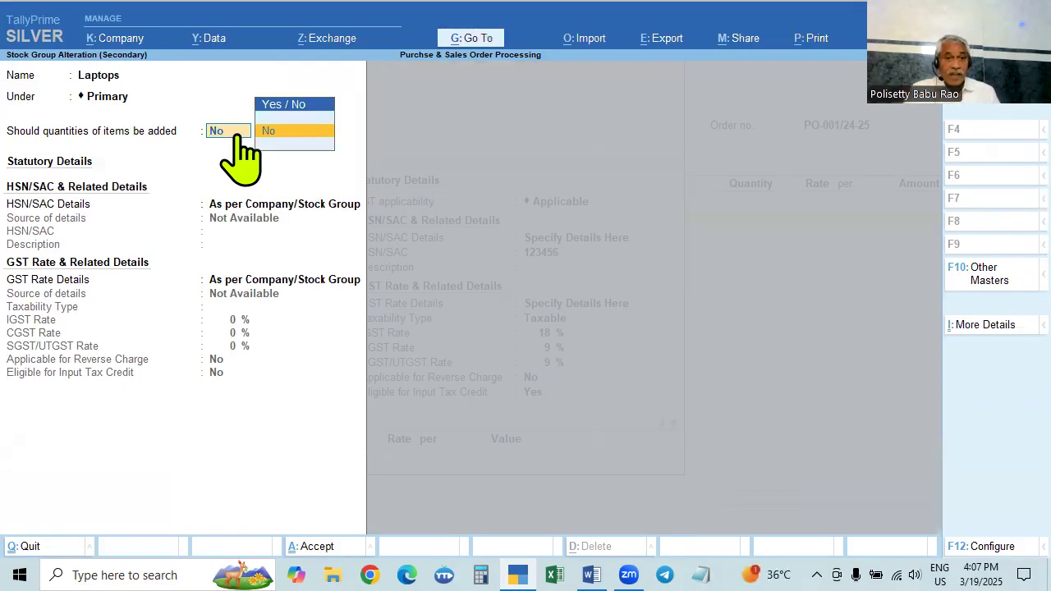
{"action": "key", "text": "BackSpace"}
{"action": "key", "text": "Down"}
{"action": "key", "text": "Return"}
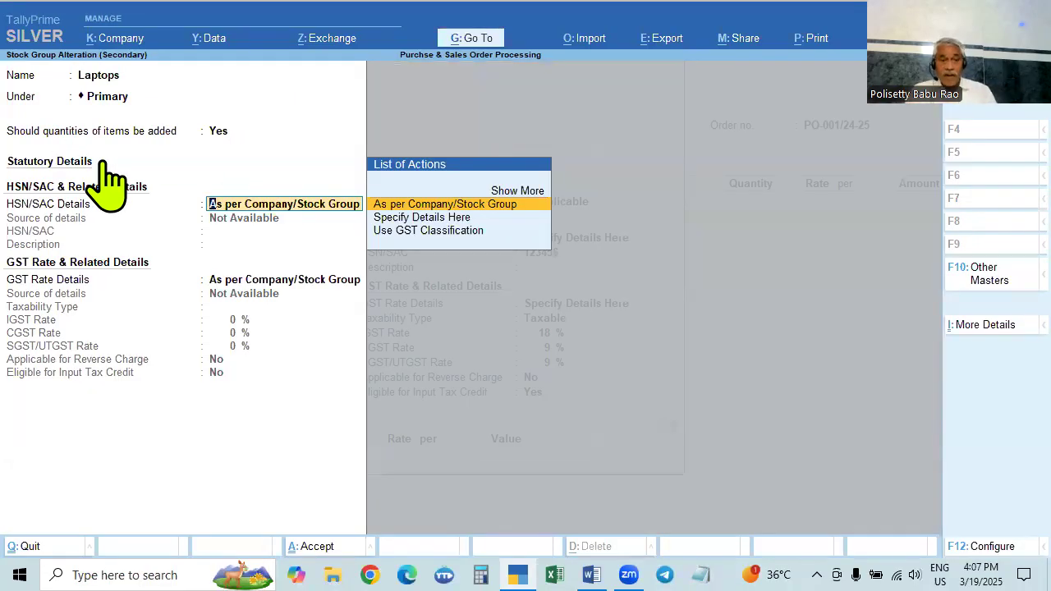
{"action": "key", "text": "ctrl"}
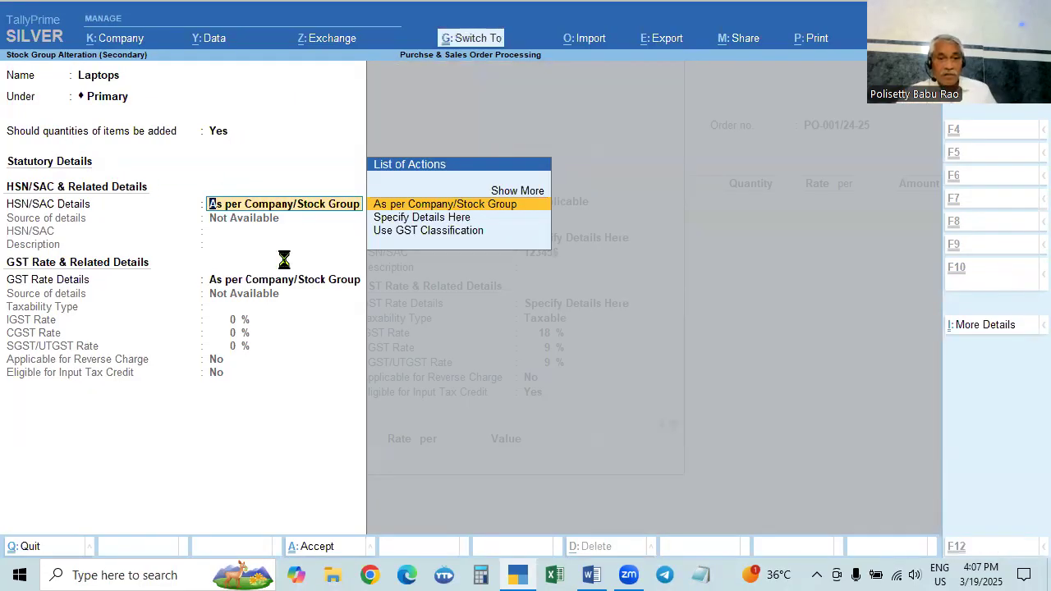
{"action": "key", "text": "ctrl+a"}
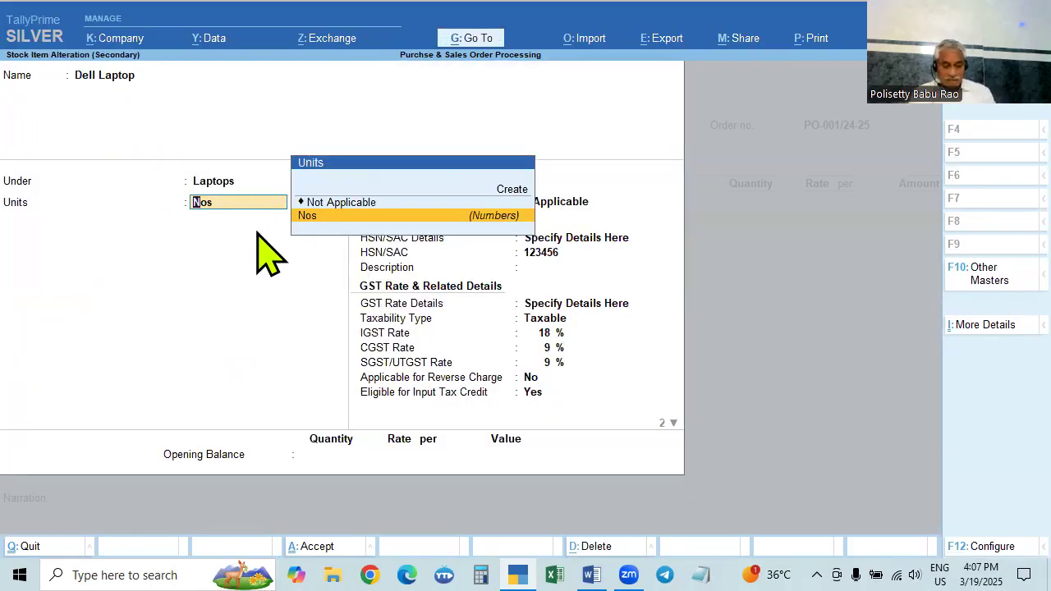
Keep Nos as Dell Laptop's unit, GST as Applicable, and Specify Details Here for both its HSN/SAC and GST rate details.
{"action": "key", "text": "alt+Tab"}
{"action": "key", "text": "alt+Tab"}
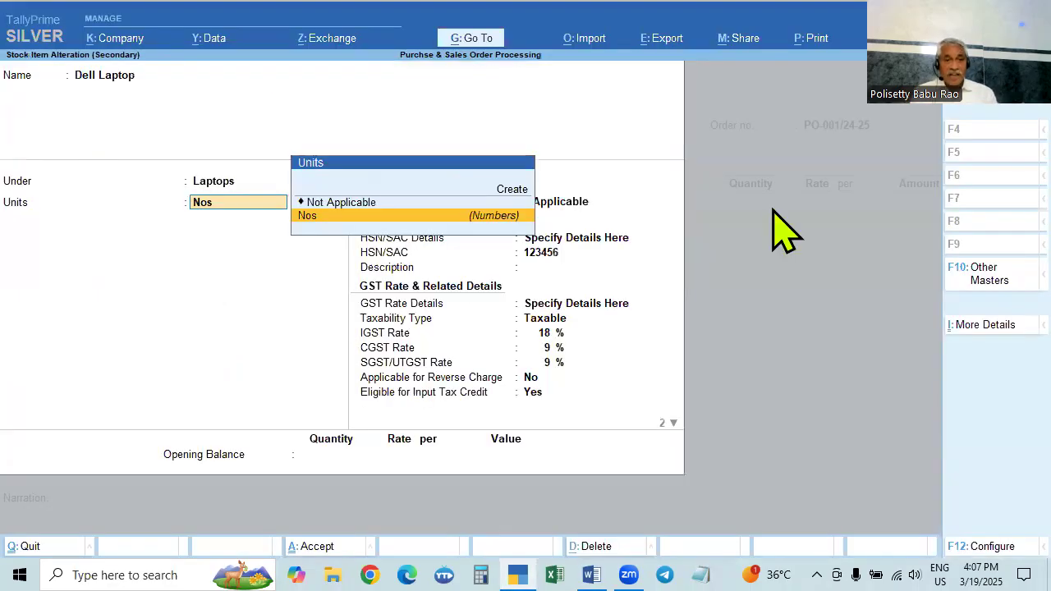
{"action": "key", "text": "Return"}
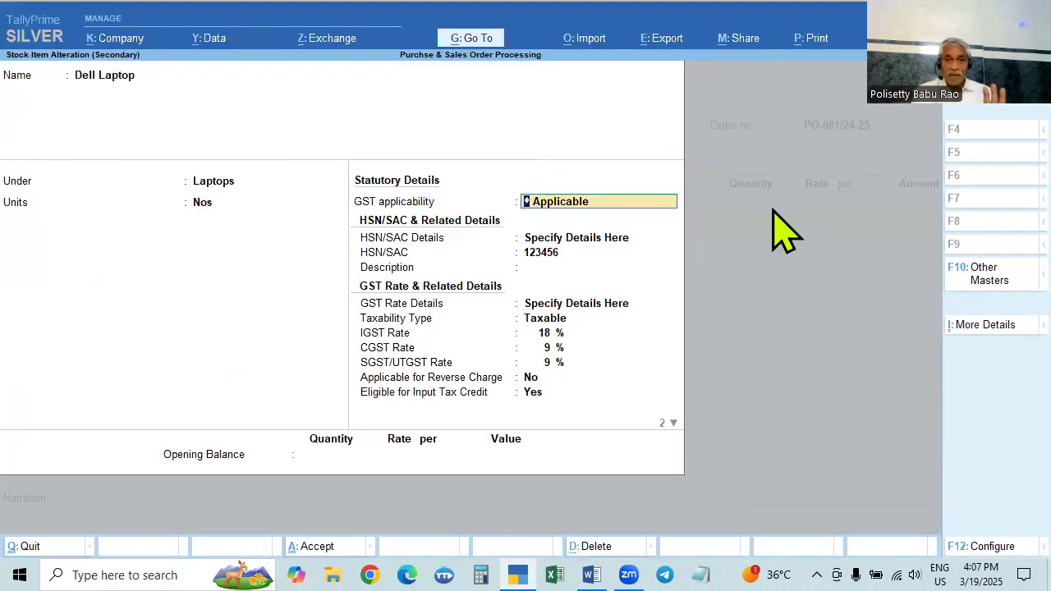
{"action": "key", "text": "Return"}
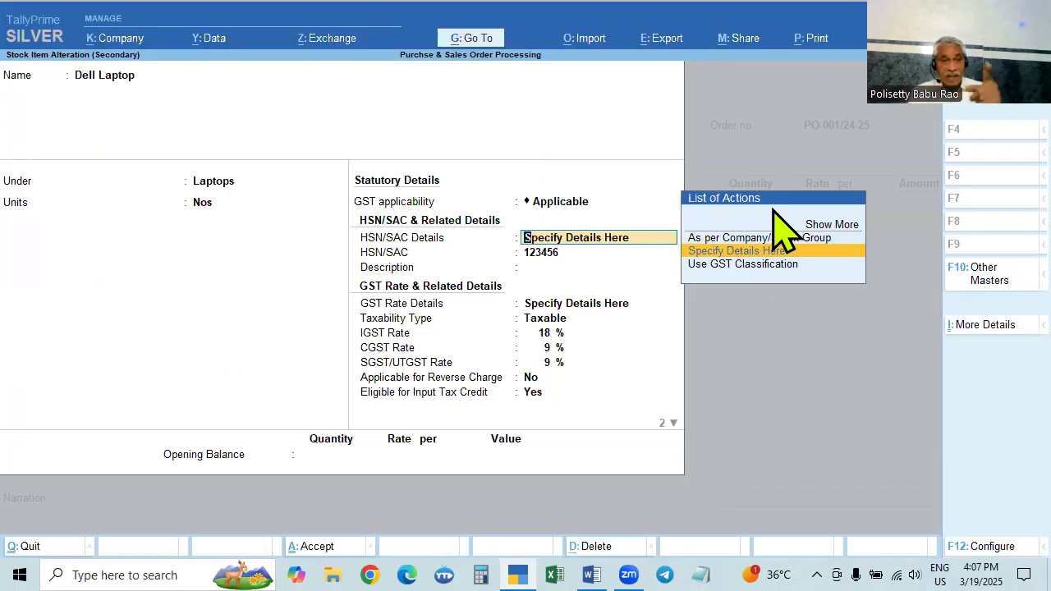
{"action": "key", "text": "Return"}
{"action": "key", "text": "Return"}
{"action": "key", "text": "Return"}
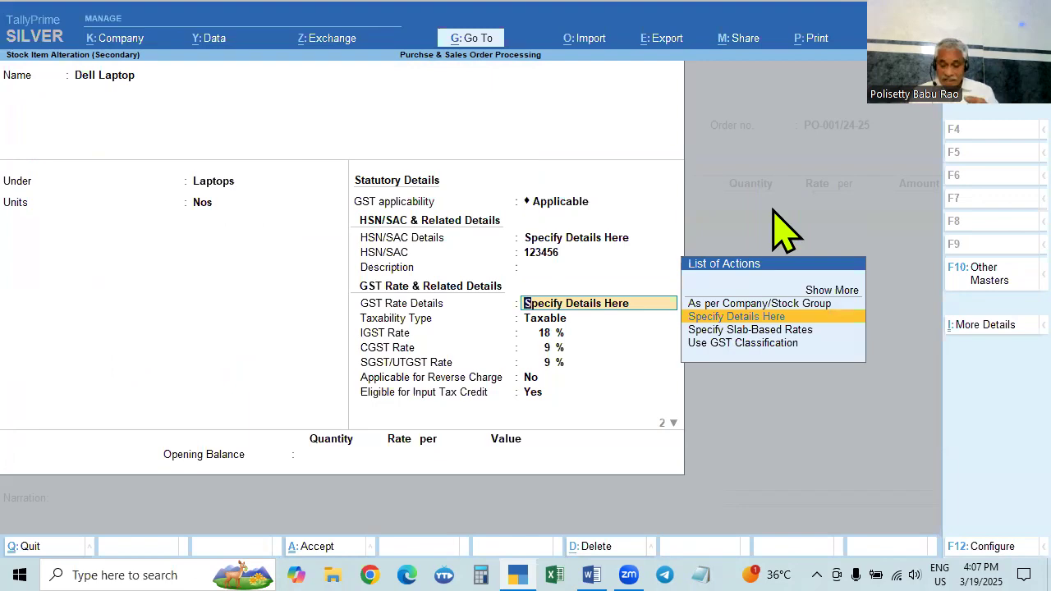
{"action": "key", "text": "Up"}
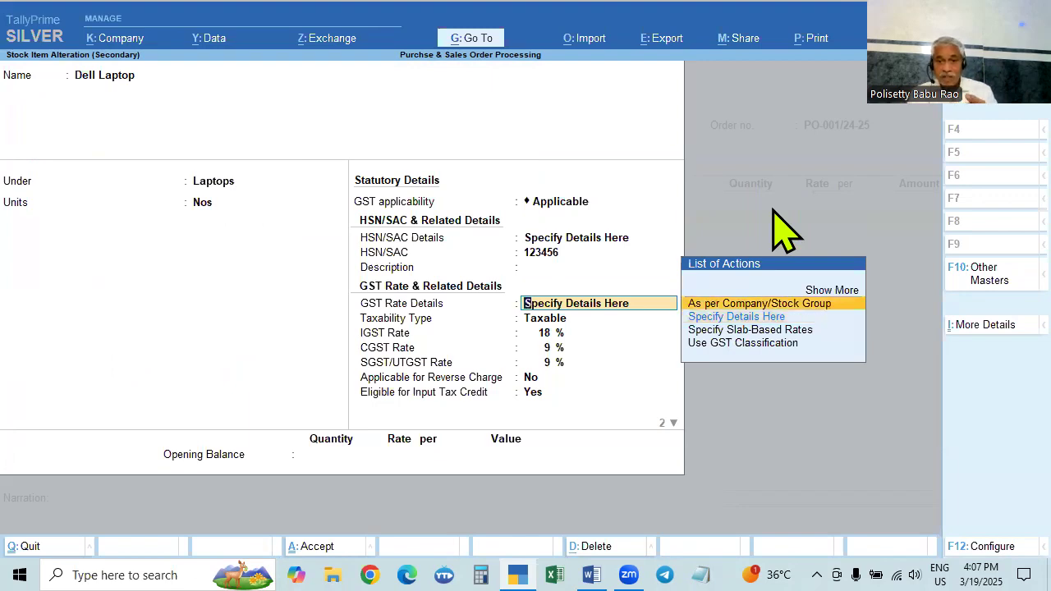
{"action": "key", "text": "Down"}
{"action": "key", "text": "Return"}
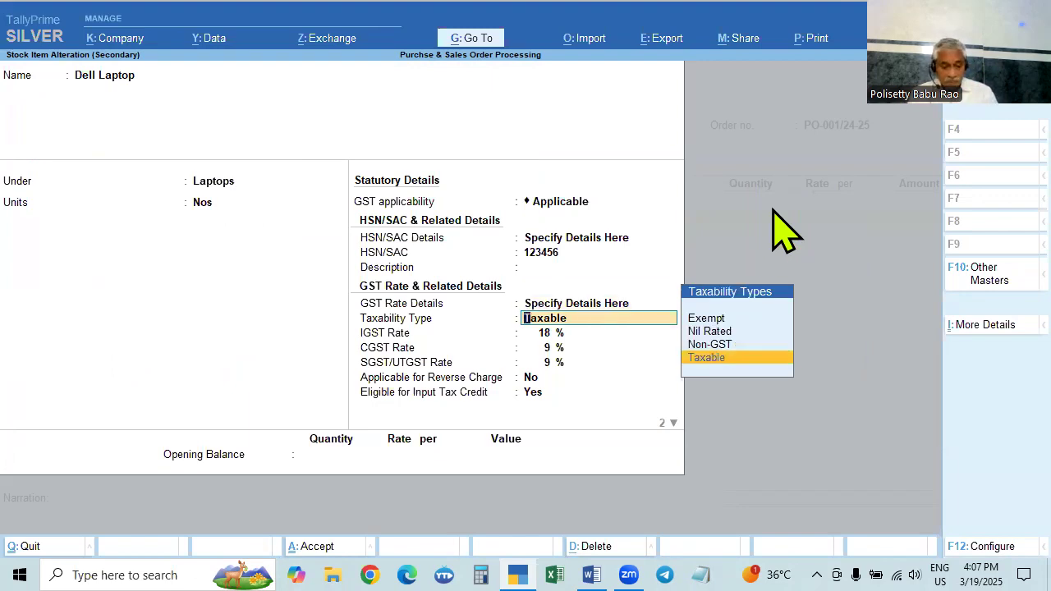
Keep Dell Laptop's taxability type as Taxable with an 18% IGST rate, and leave it not applicable for reverse charge.
{"action": "key", "text": "alt+Tab"}
{"action": "key", "text": "alt+Tab"}
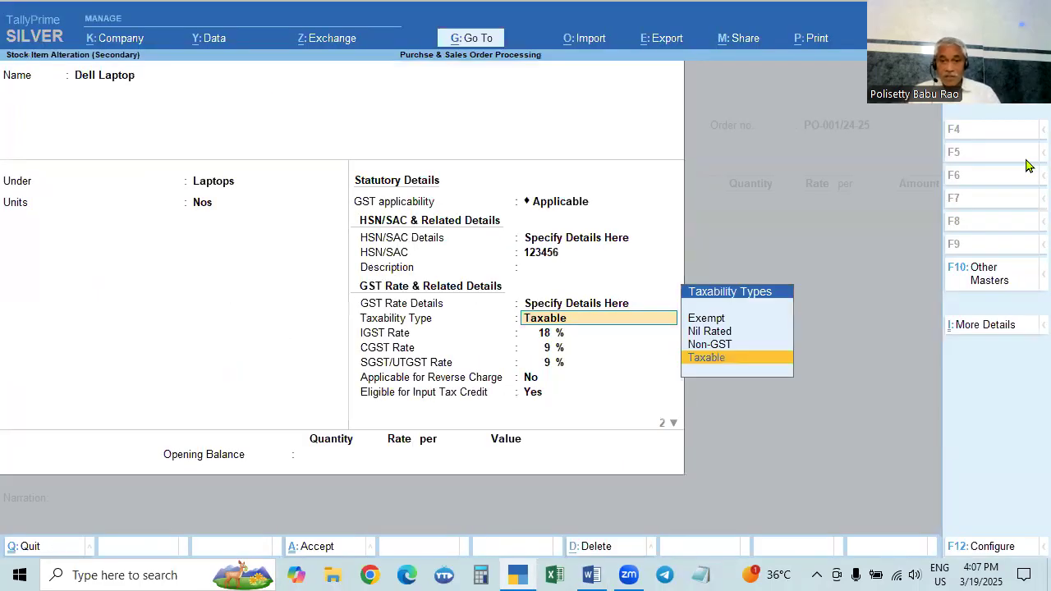
{"action": "key", "text": "Return"}
{"action": "type", "text": "18"}
{"action": "key", "text": "Return"}
{"action": "key", "text": "Return"}
{"action": "key", "text": "Return"}
{"action": "key", "text": "Return"}
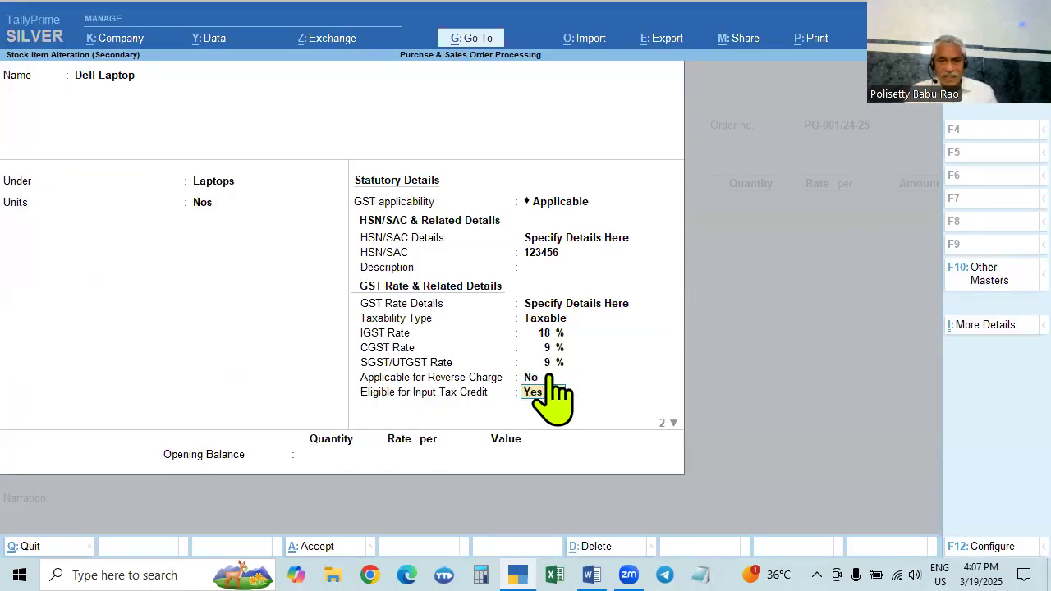
Turn off reverse charge calculation in the stock item configuration and save Dell Laptop with input tax credit Yes and Goods as supply type.
{"action": "key", "text": "F12"}
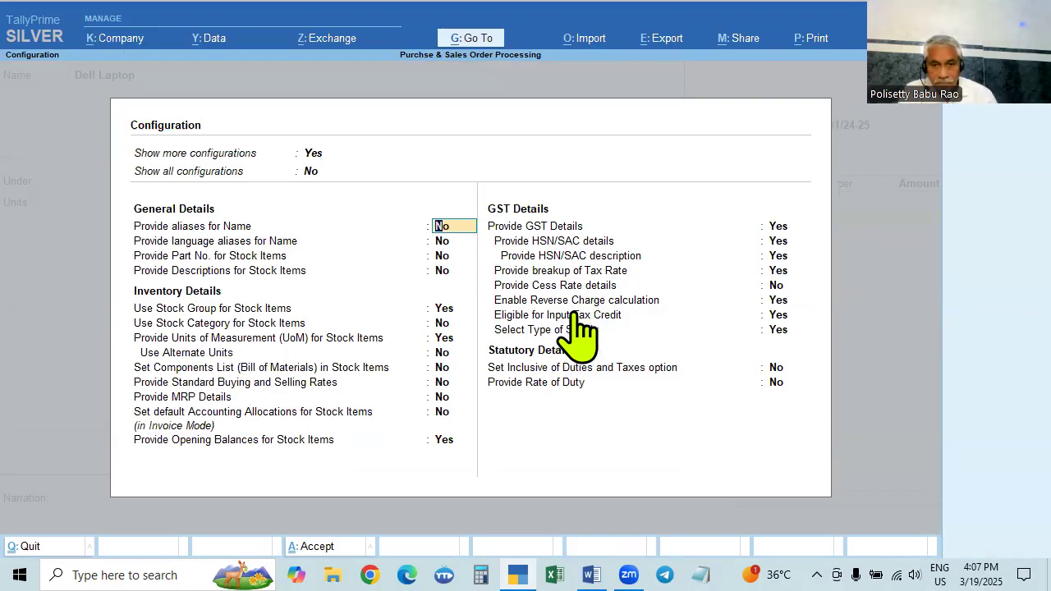
{"action": "key", "text": "Escape"}
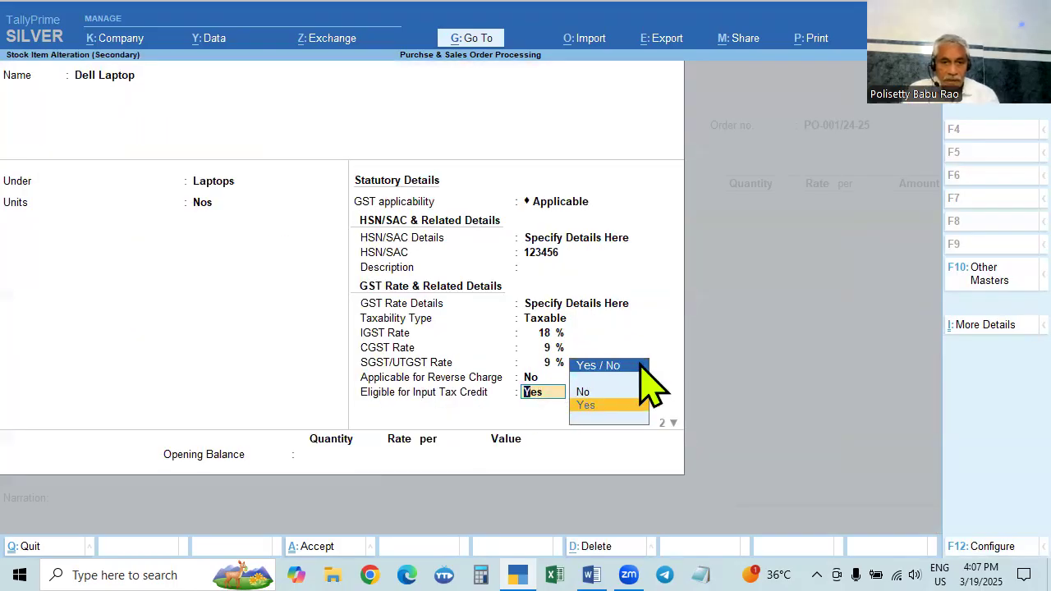
{"action": "key", "text": "F12"}
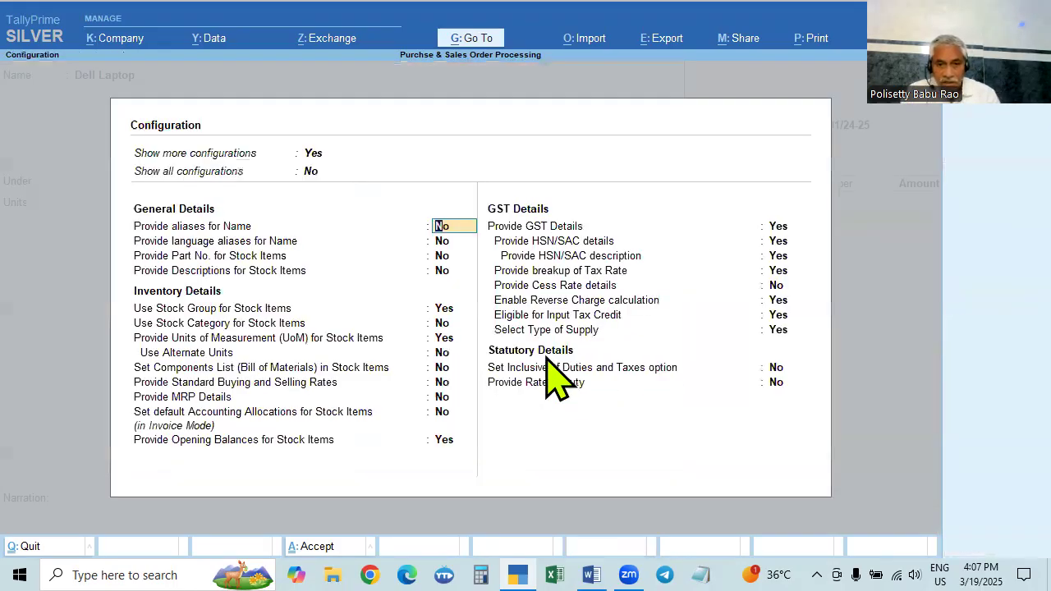
{"action": "left_click", "coordinate": [551, 302]}
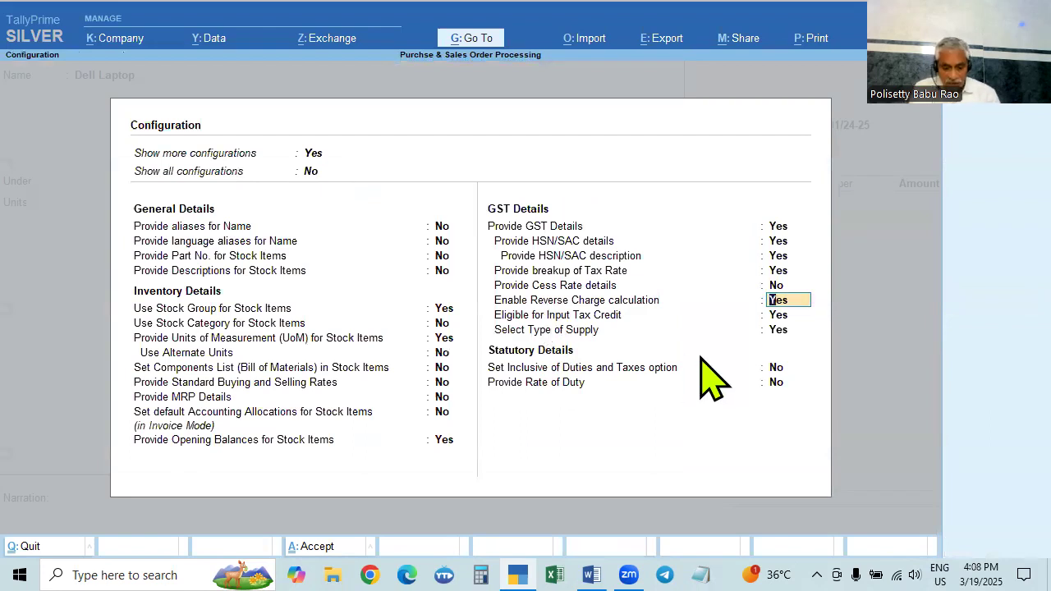
{"action": "key", "text": "Return"}
{"action": "key", "text": "ctrl+a"}
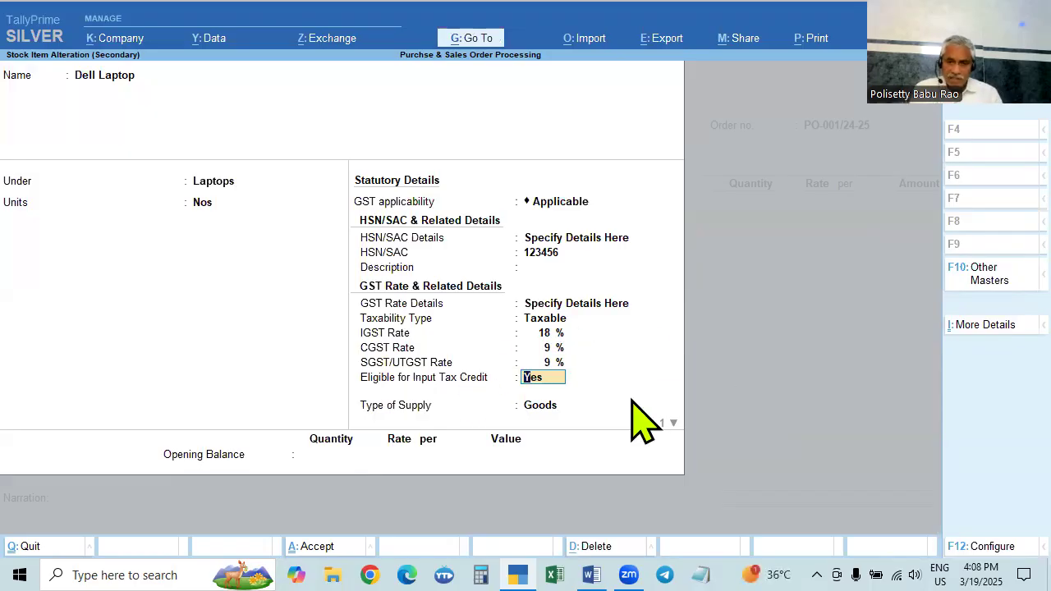
{"action": "key", "text": "Return"}
{"action": "key", "text": "Return"}
{"action": "key", "text": "Return"}
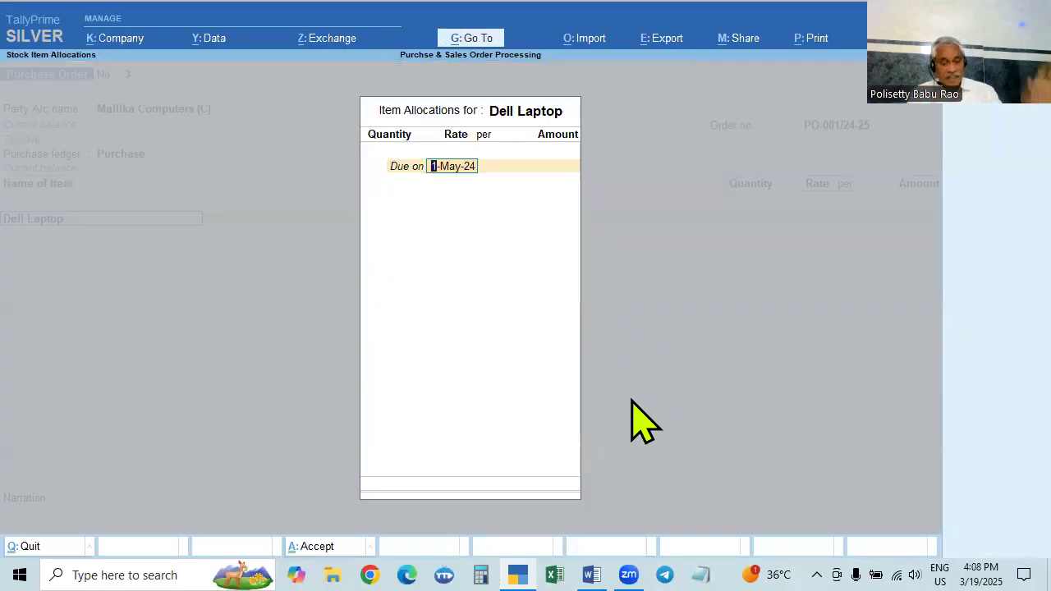
Check the delivery period of the 1.5.24 order in the Word document and return to TallyPrime.
{"action": "key", "text": "alt+Tab"}
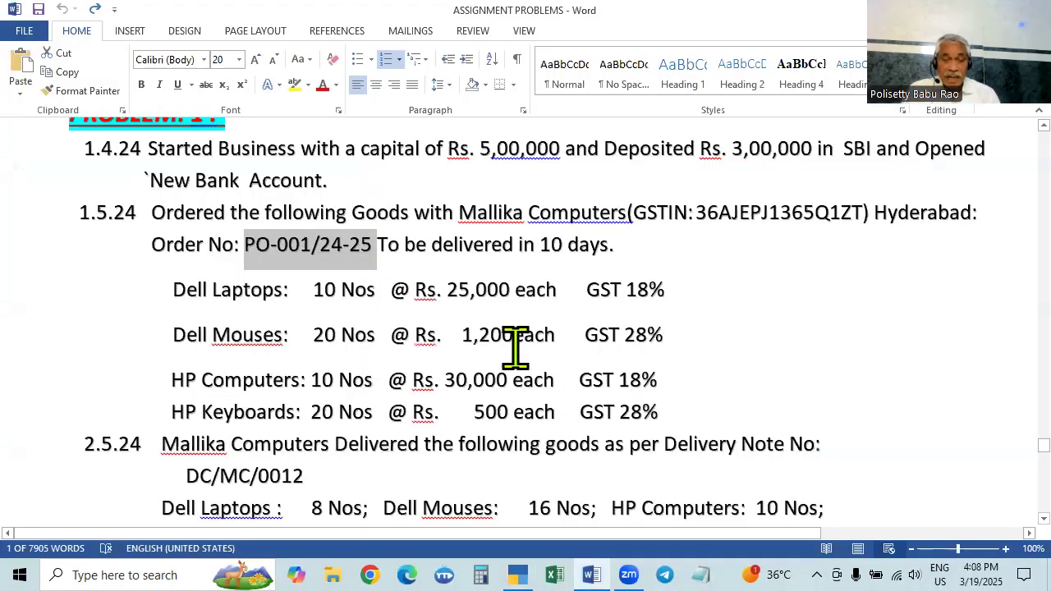
{"action": "key", "text": "alt+Tab"}
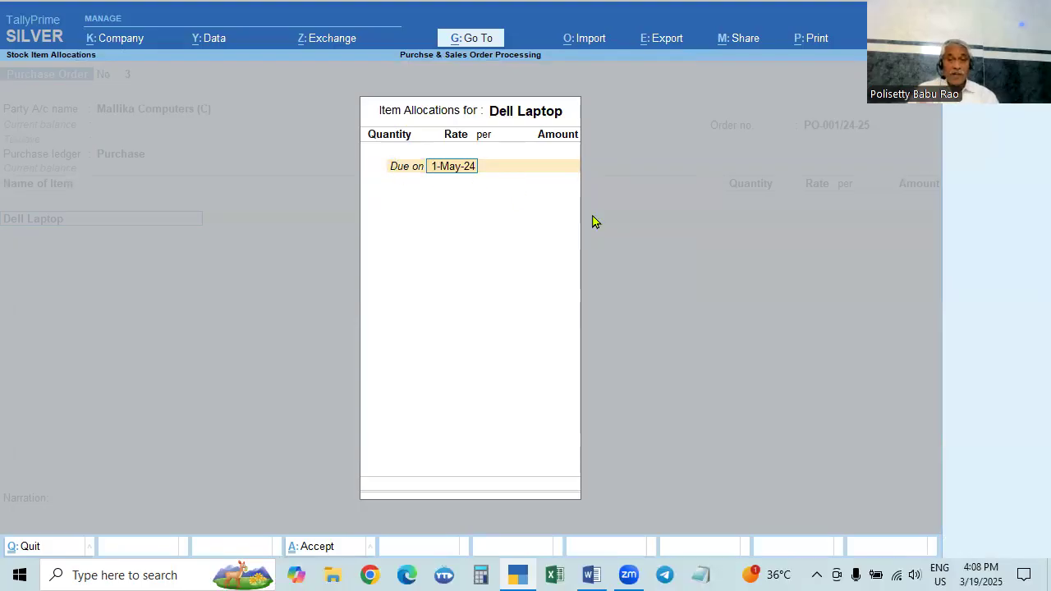
{"action": "key", "text": "alt+Tab"}
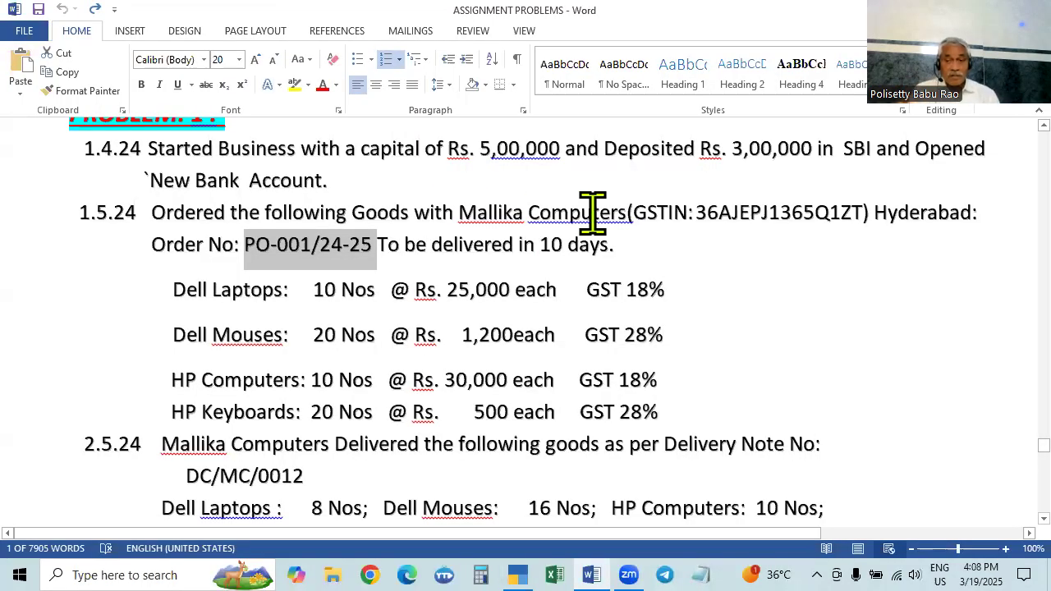
{"action": "key", "text": "alt+Tab"}
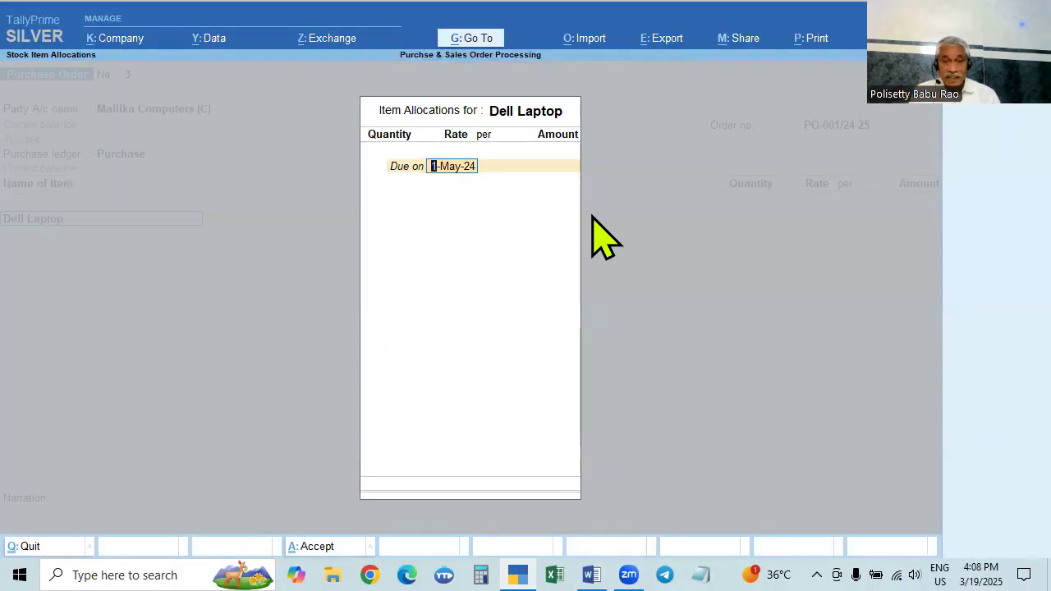
{"action": "type", "text": "11.5"}
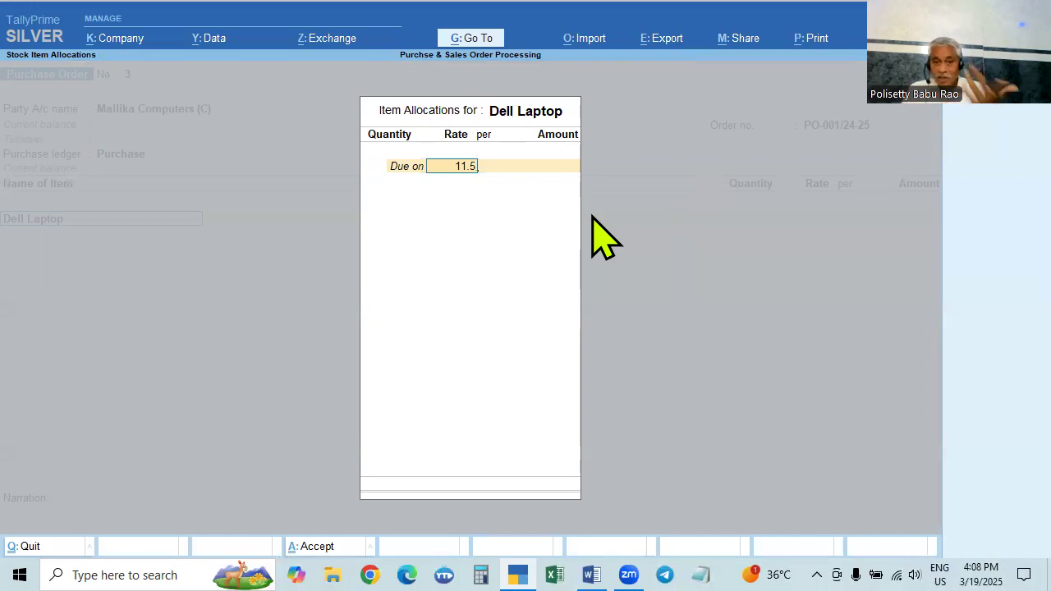
{"action": "key", "text": "BackSpace"}
{"action": "key", "text": "BackSpace"}
{"action": "key", "text": "BackSpace"}
{"action": "key", "text": "BackSpace"}
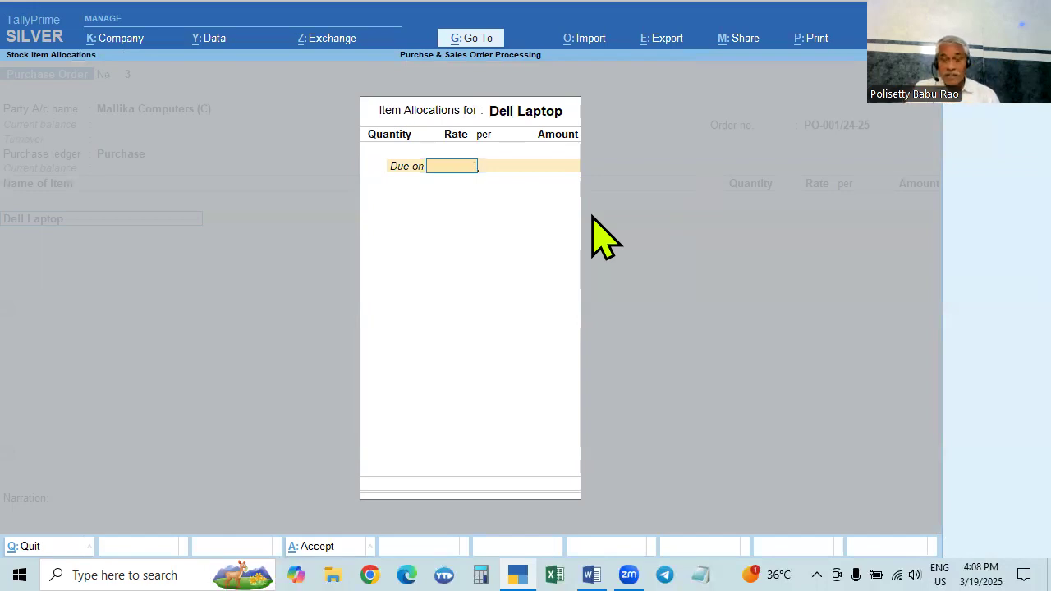
Allocate Dell Laptop with a due period of 10 days, a quantity of 10 Nos and a rate of 25,000.
{"action": "type", "text": "10"}
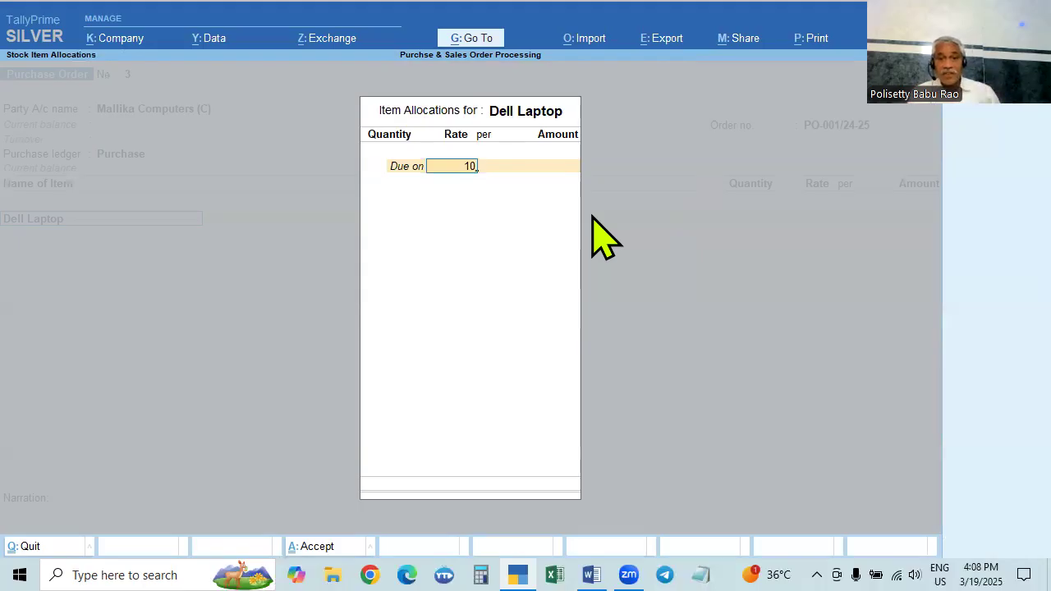
{"action": "key", "text": "Return"}
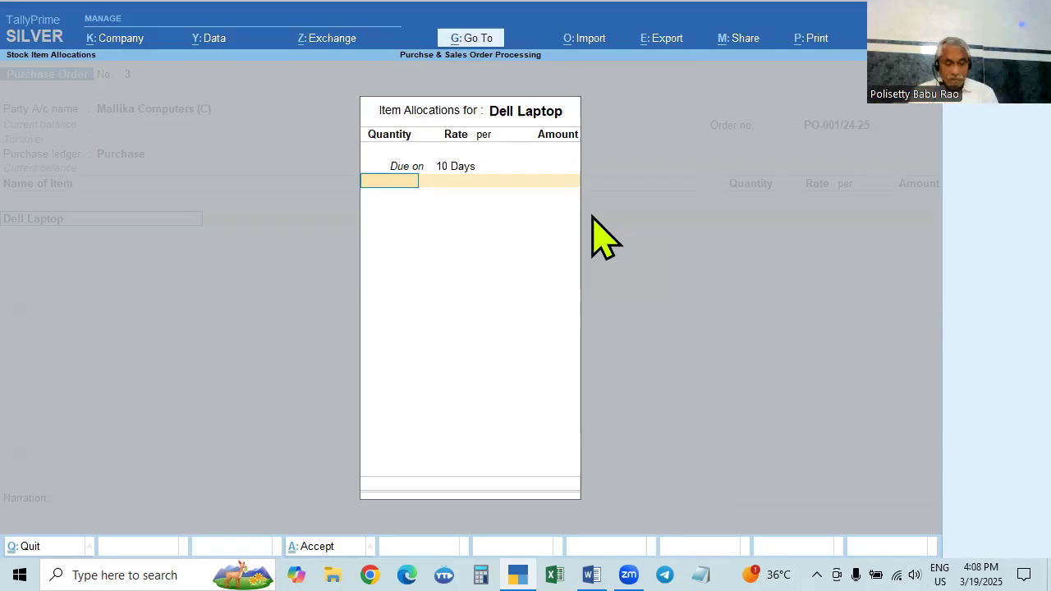
{"action": "type", "text": "10"}
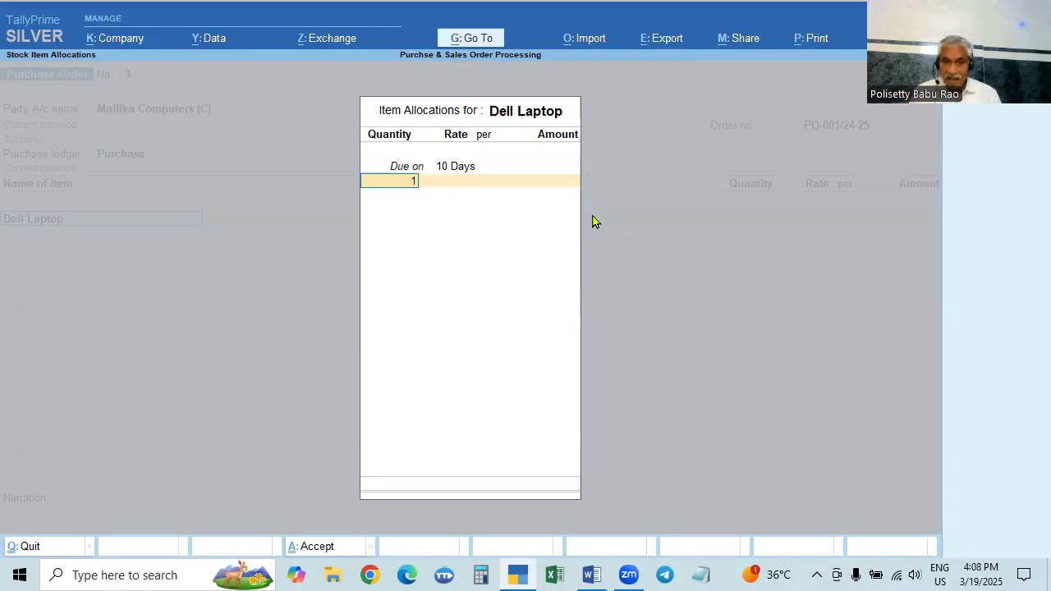
{"action": "key", "text": "Return"}
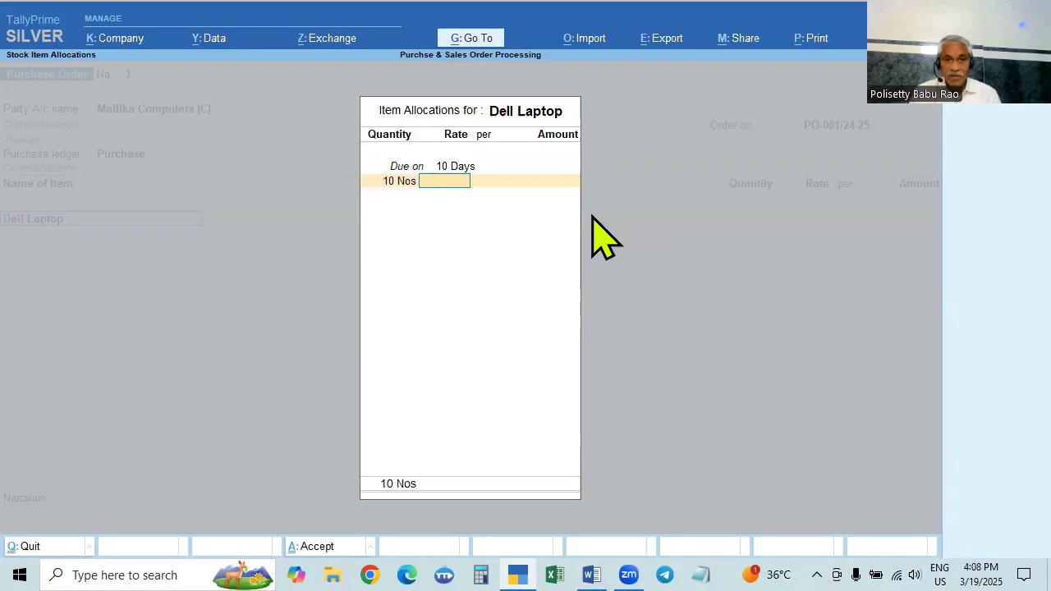
{"action": "type", "text": "25,0"}
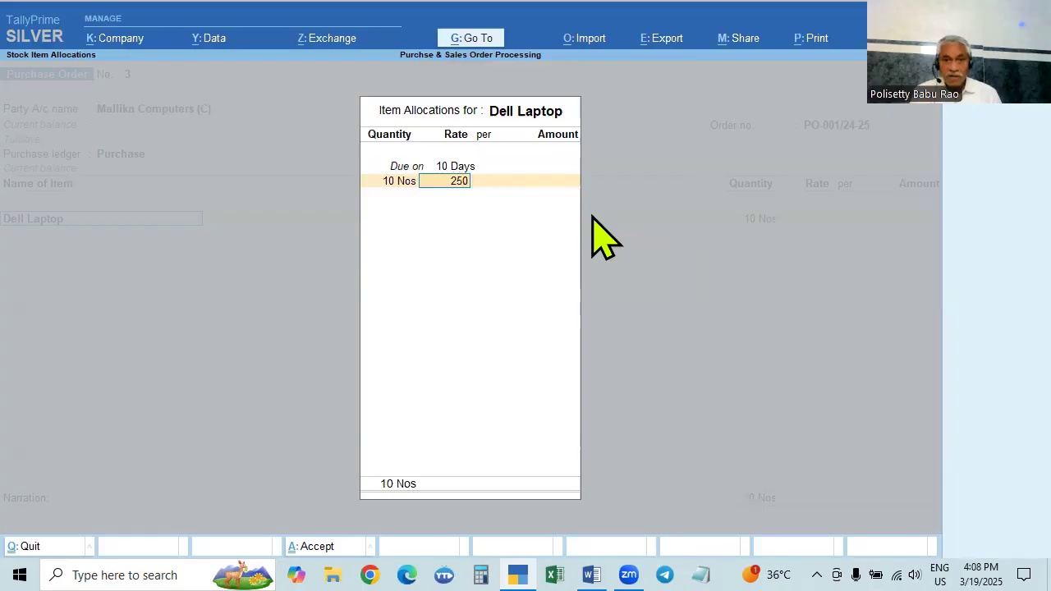
{"action": "type", "text": "0"}
{"action": "key", "text": "alt+Tab"}
{"action": "key", "text": "alt+Tab"}
{"action": "type", "text": "0"}
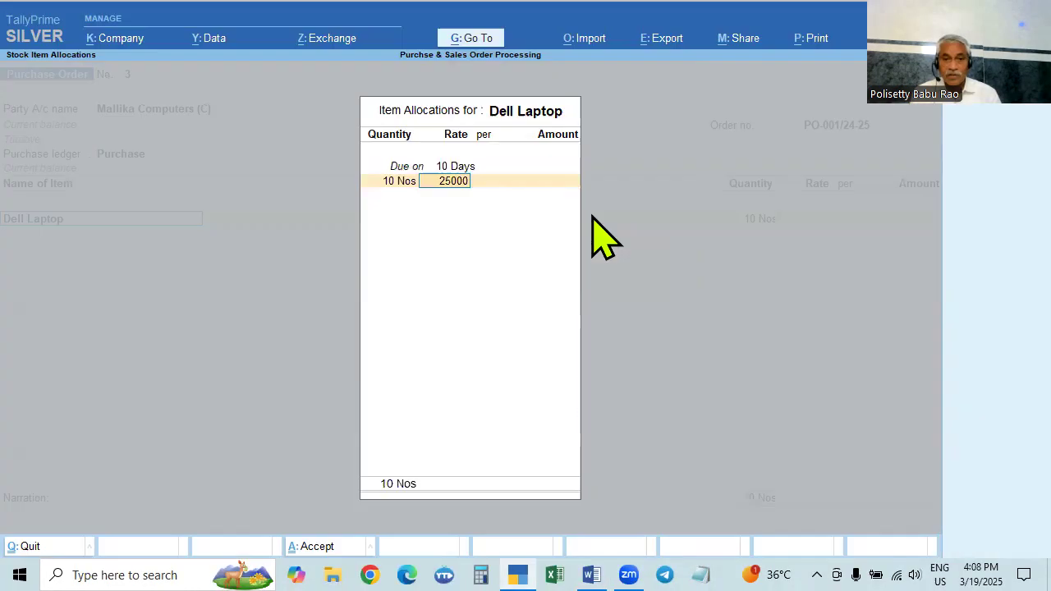
{"action": "key", "text": "Return"}
{"action": "key", "text": "Return"}
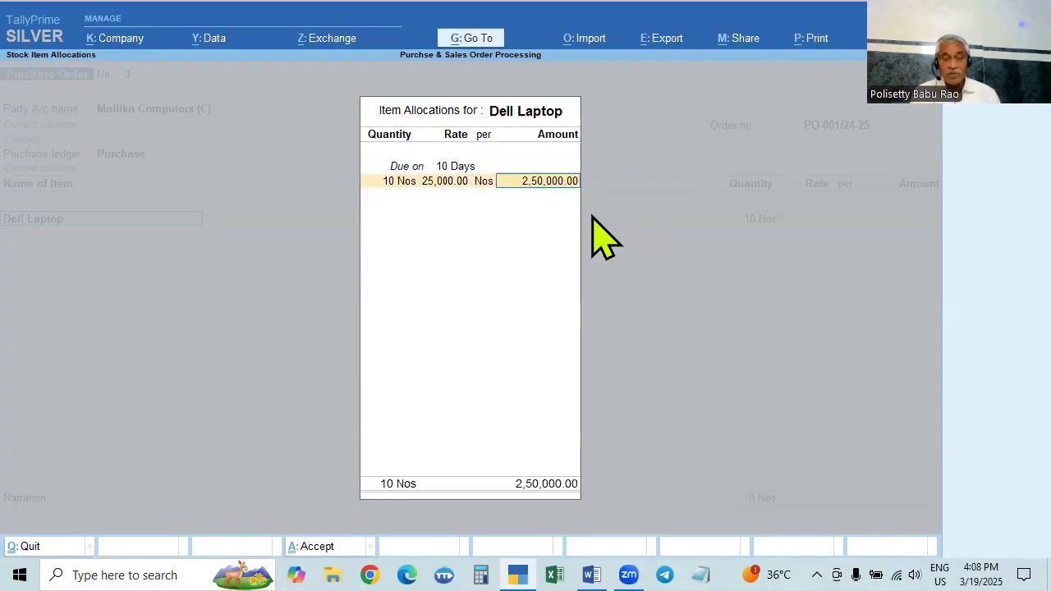
Recheck the order in the Word document, and enable the discount column in invoices in TallyPrime's company features.
{"action": "key", "text": "alt+Tab"}
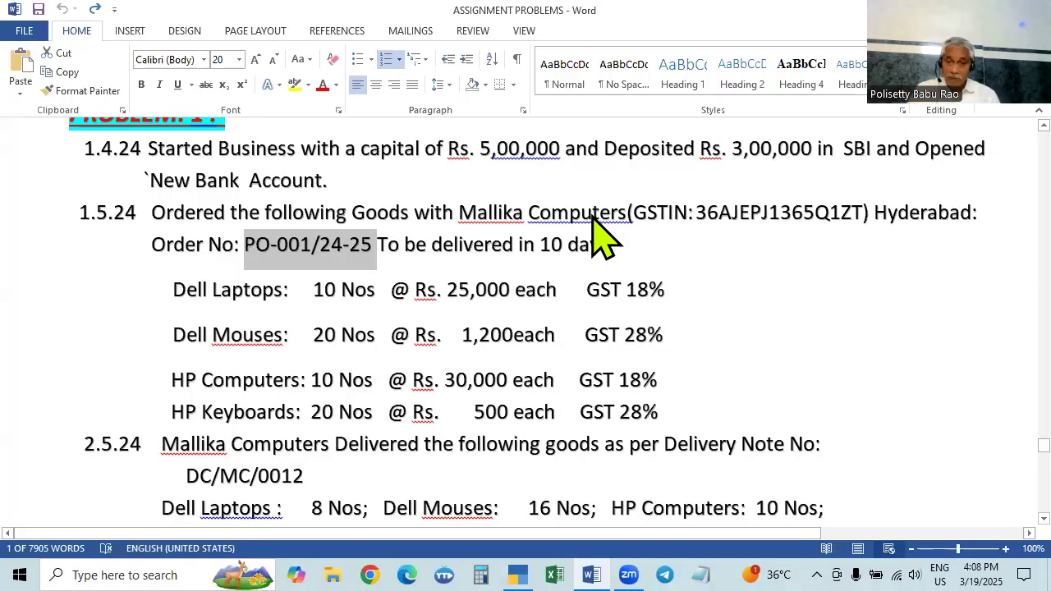
{"action": "key", "text": "alt+Tab"}
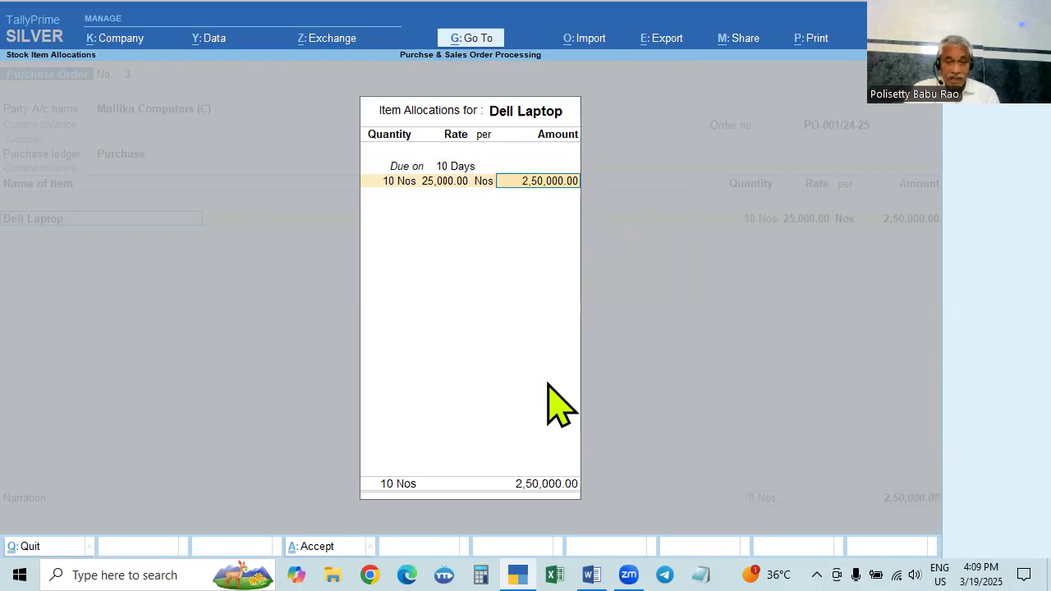
{"action": "key", "text": "BackSpace"}
{"action": "key", "text": "Escape"}
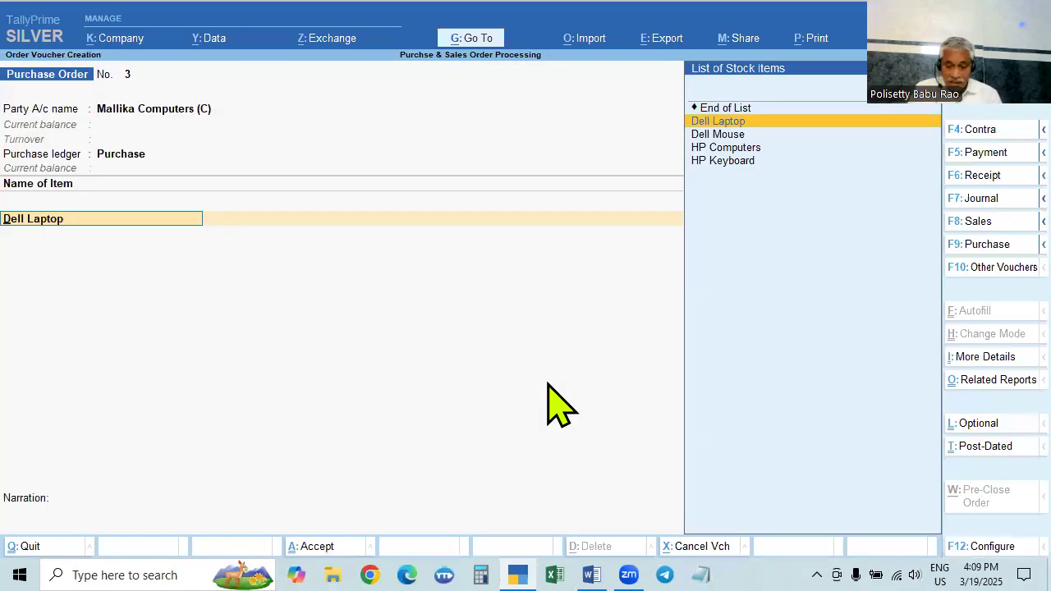
{"action": "key", "text": "F11"}
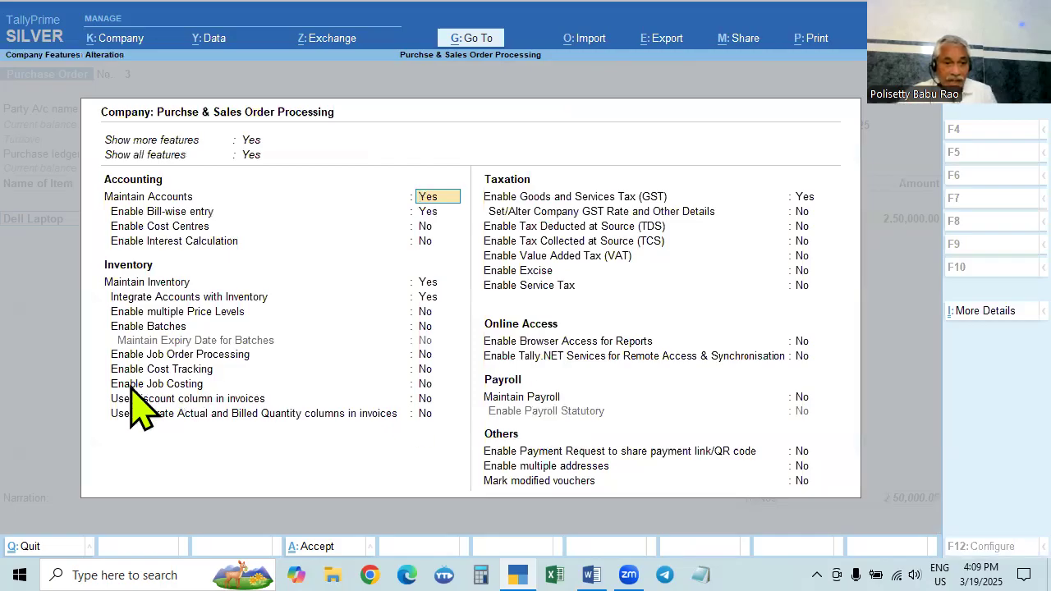
{"action": "left_click", "coordinate": [423, 397]}
{"action": "key", "text": "y"}
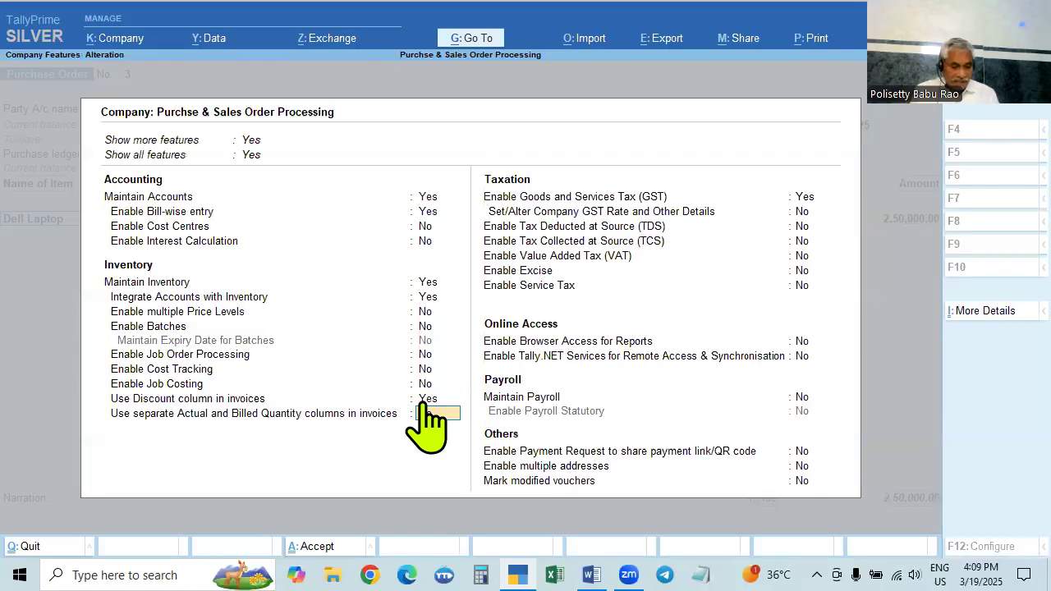
{"action": "key", "text": "ctrl+a"}
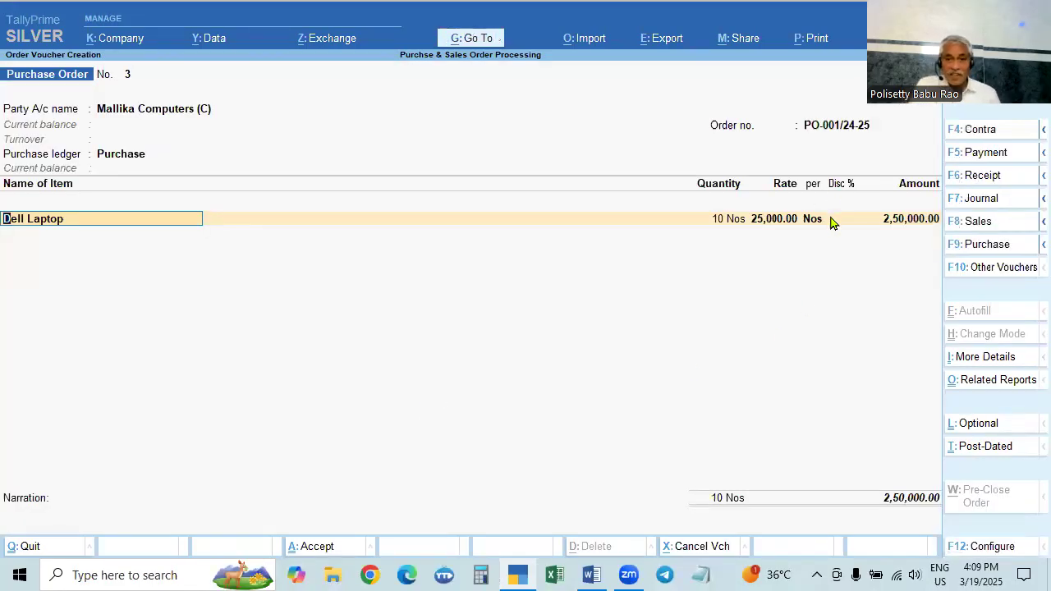
Reopen the item allocations of Dell Laptop in the purchase order.
{"action": "key", "text": "BackSpace"}
{"action": "key", "text": "Return"}
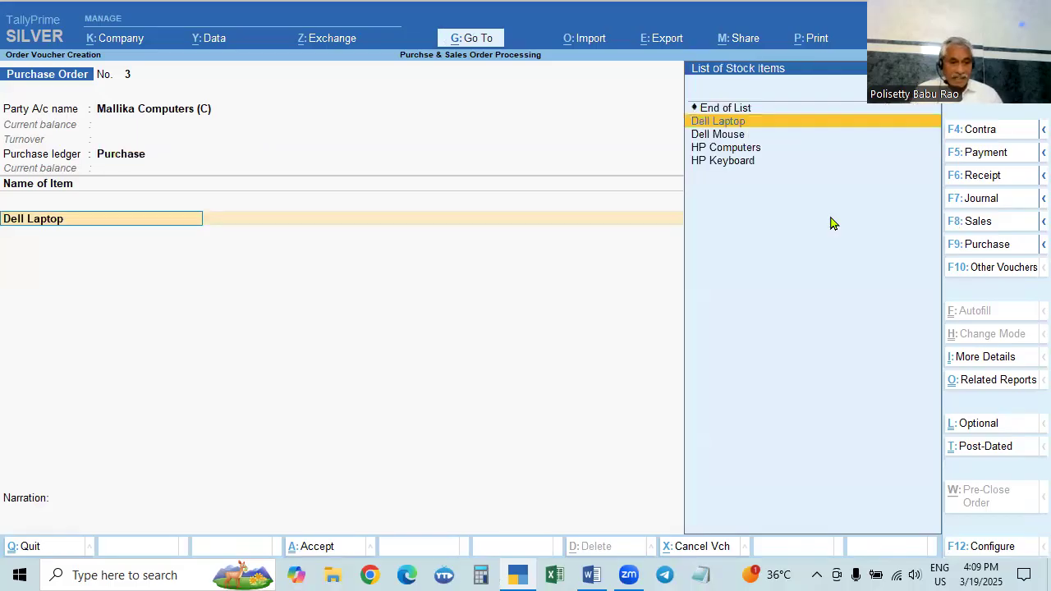
{"action": "key", "text": "Return"}
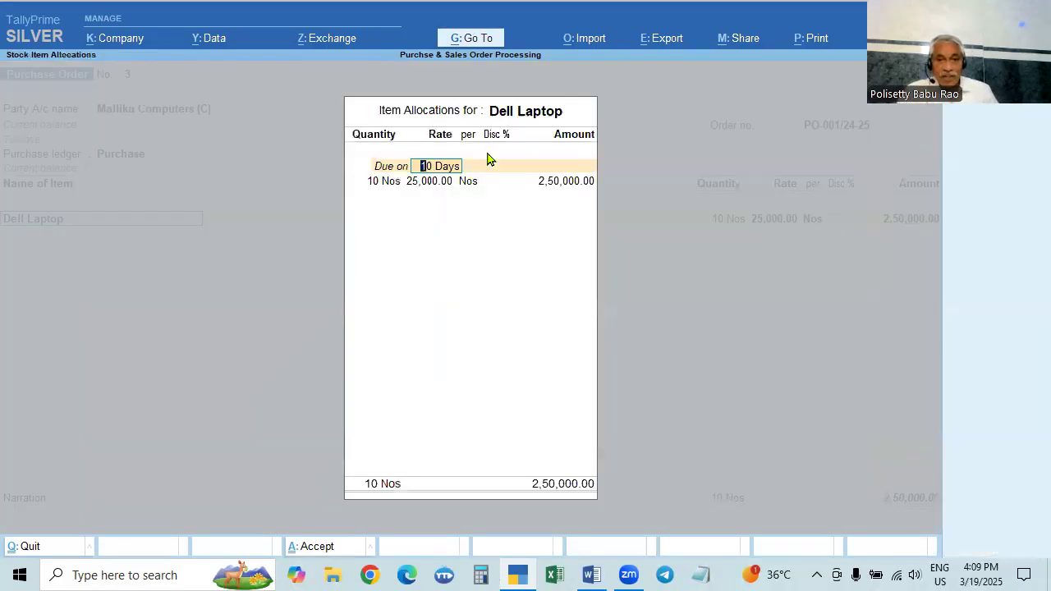
Try a 2% discount on the Dell Laptop allocation.
{"action": "left_click", "coordinate": [493, 184]}
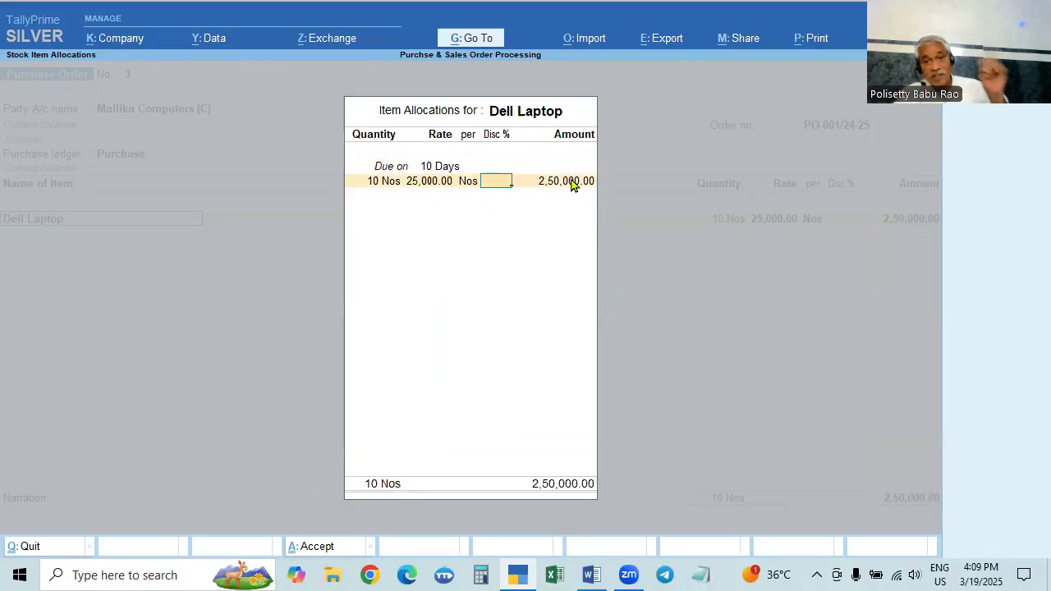
{"action": "type", "text": "2"}
{"action": "key", "text": "Return"}
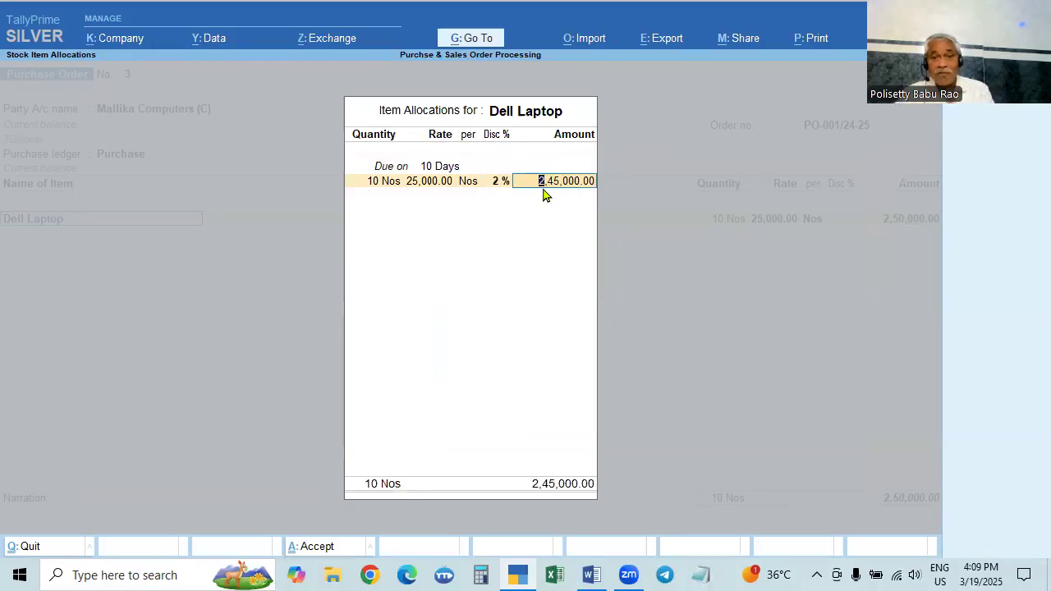
Clear the discount from the Dell Laptop allocation.
{"action": "left_click", "coordinate": [500, 185]}
{"action": "key", "text": "BackSpace"}
{"action": "key", "text": "Return"}
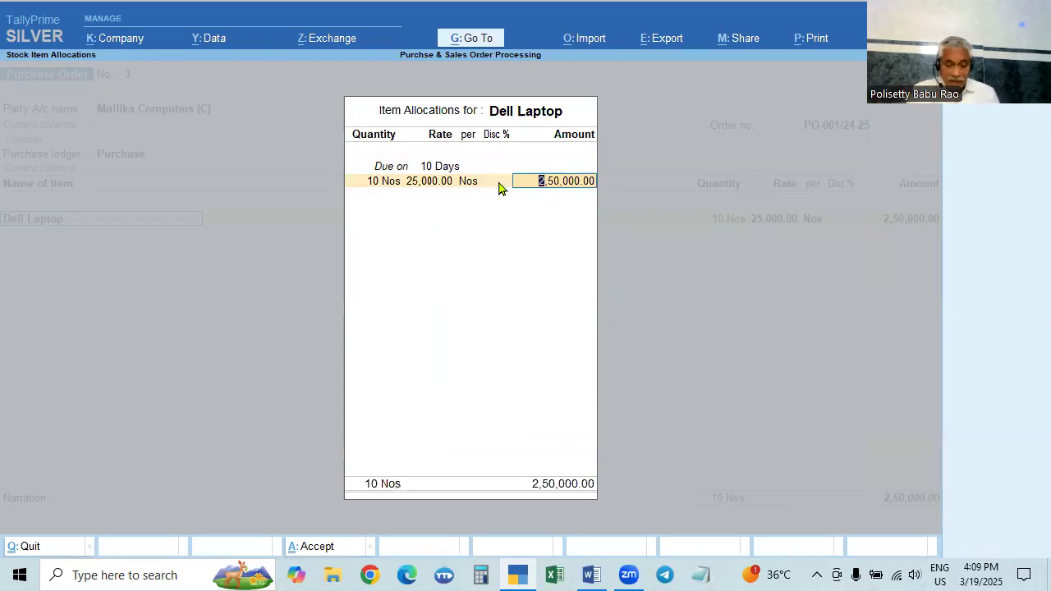
{"action": "key", "text": "BackSpace"}
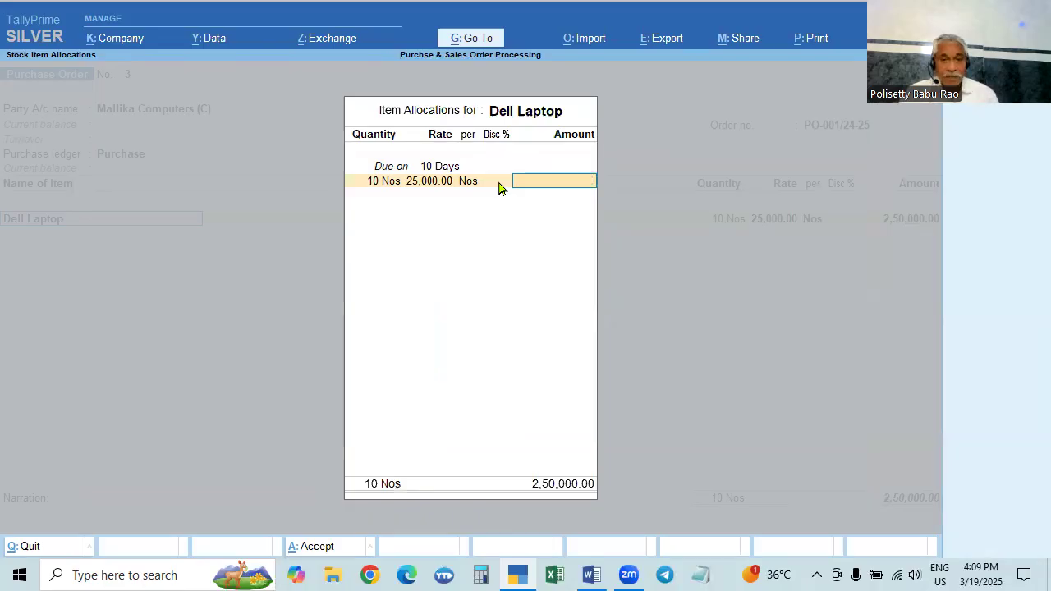
{"action": "key", "text": "Return"}
Disable the discount column in invoices in the company features.
{"action": "key", "text": "F11"}
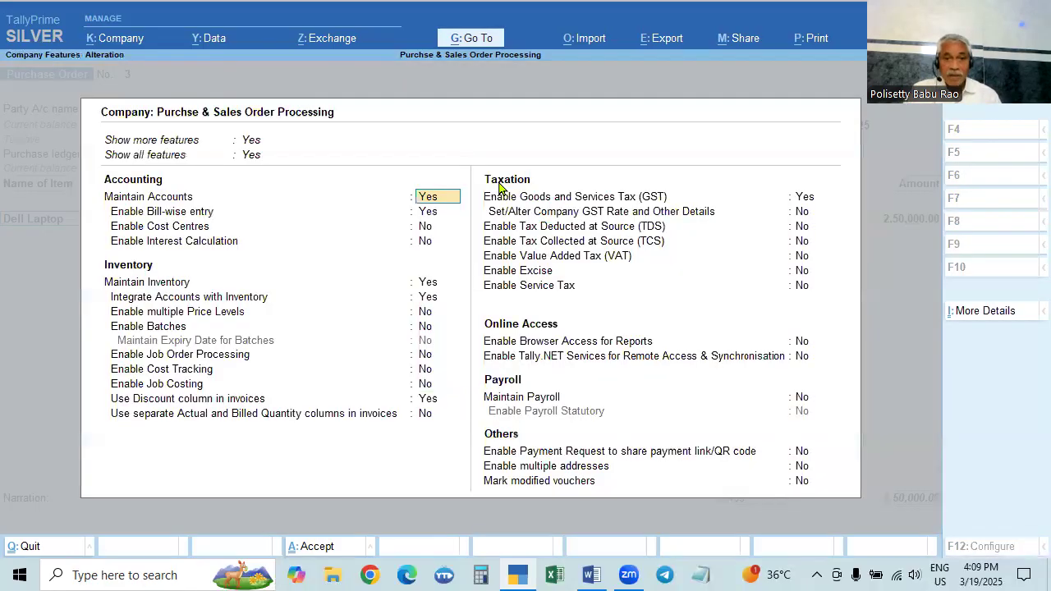
{"action": "left_click", "coordinate": [426, 401]}
{"action": "key", "text": "n"}
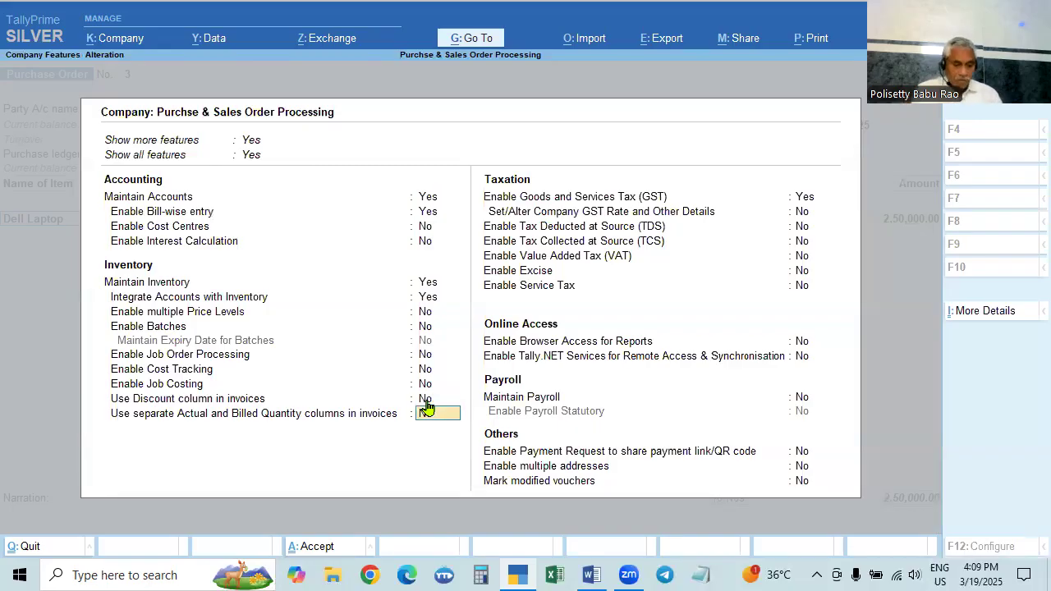
{"action": "key", "text": "Return"}
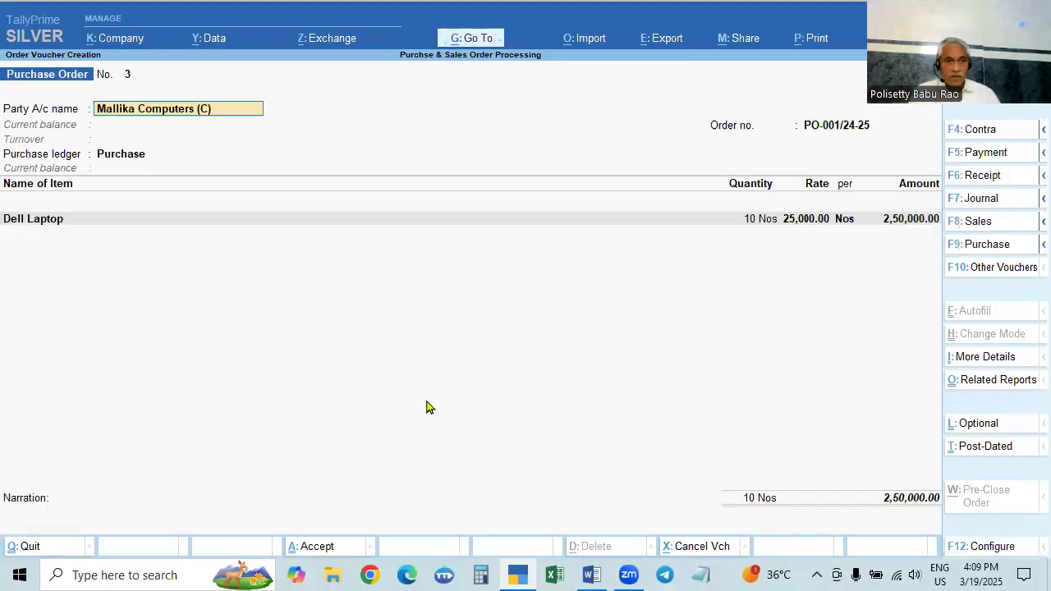
Go through the order and party details of the purchase order again, keeping Mallika Computers as the supplier.
{"action": "key", "text": "Return"}
{"action": "key", "text": "Return"}
{"action": "key", "text": "Return"}
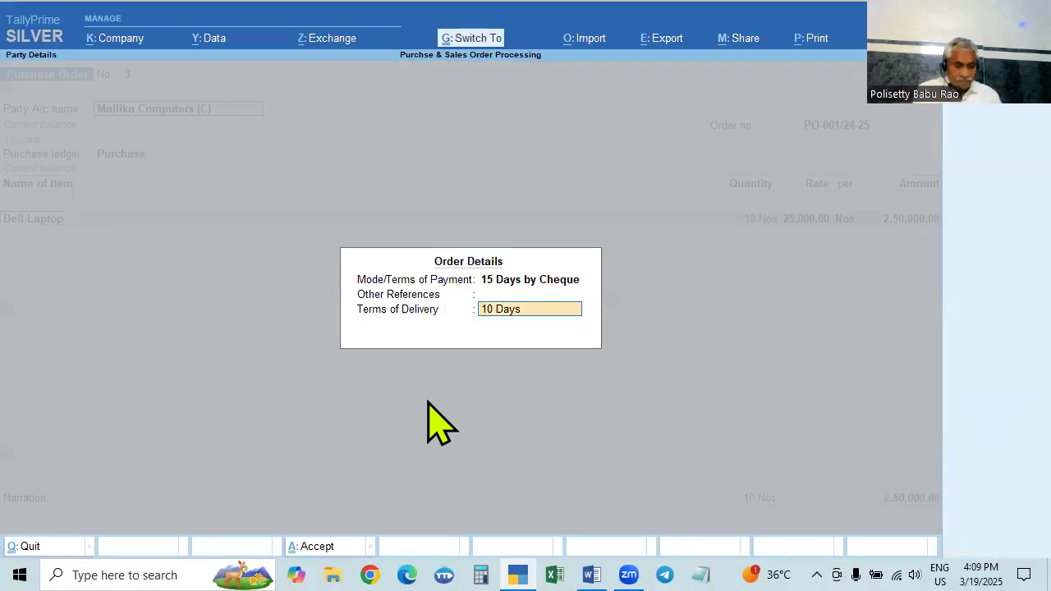
{"action": "key", "text": "Return"}
{"action": "type", "text": "A"}
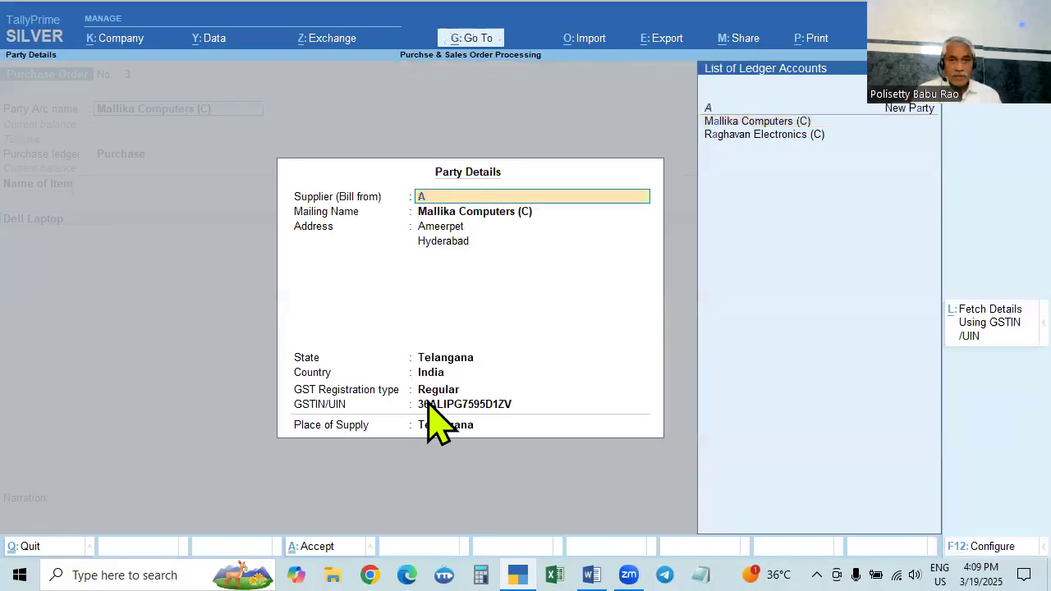
{"action": "type", "text": "`"}
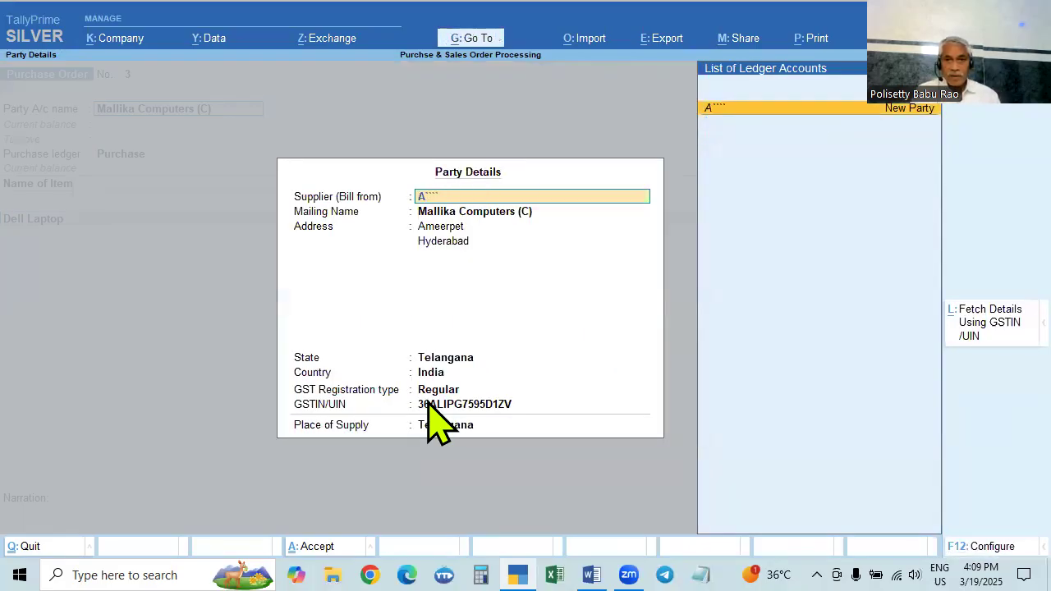
{"action": "key", "text": "BackSpace"}
{"action": "key", "text": "BackSpace"}
{"action": "key", "text": "Escape"}
{"action": "key", "text": "n"}
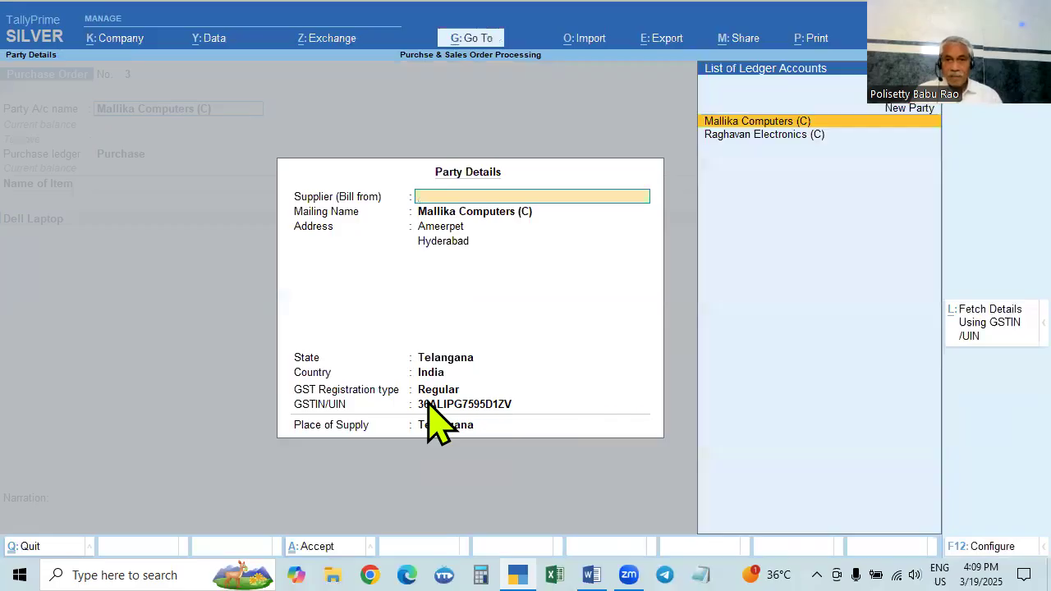
{"action": "key", "text": "Return"}
{"action": "key", "text": "Return"}
{"action": "key", "text": "ctrl+a"}
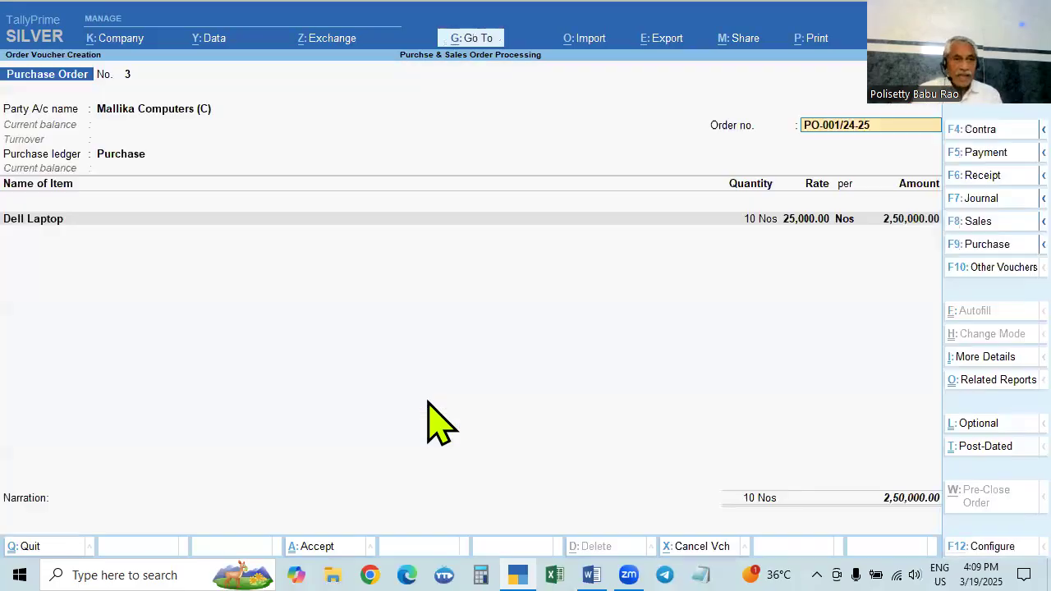
Accept the existing order number and Dell Laptop allocation, and continue to the next item line.
{"action": "key", "text": "Return"}
{"action": "key", "text": "Return"}
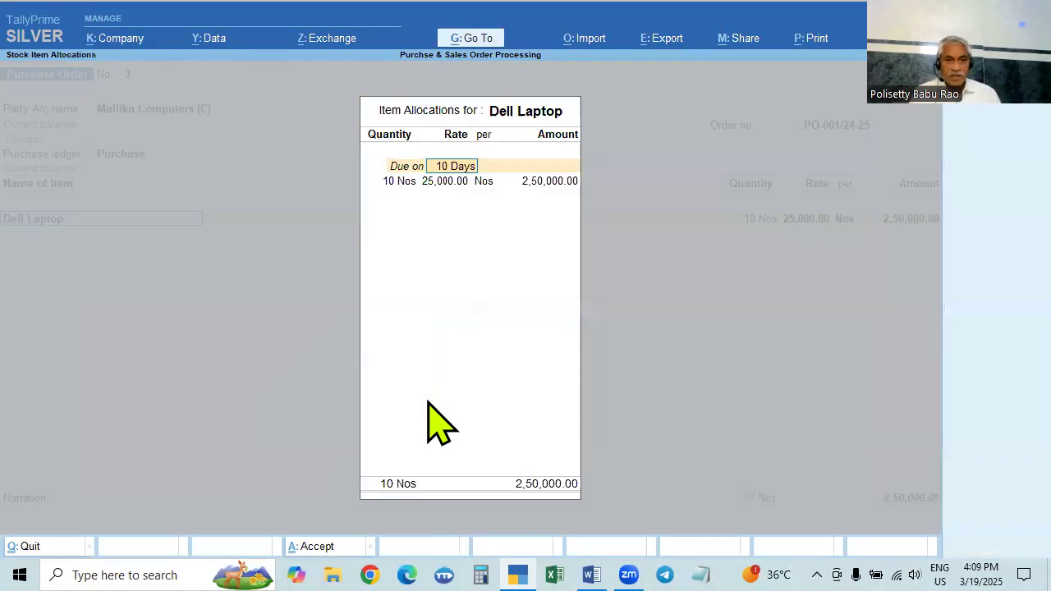
{"action": "key", "text": "Return"}
{"action": "key", "text": "Return"}
{"action": "key", "text": "Return"}
{"action": "key", "text": "Return"}
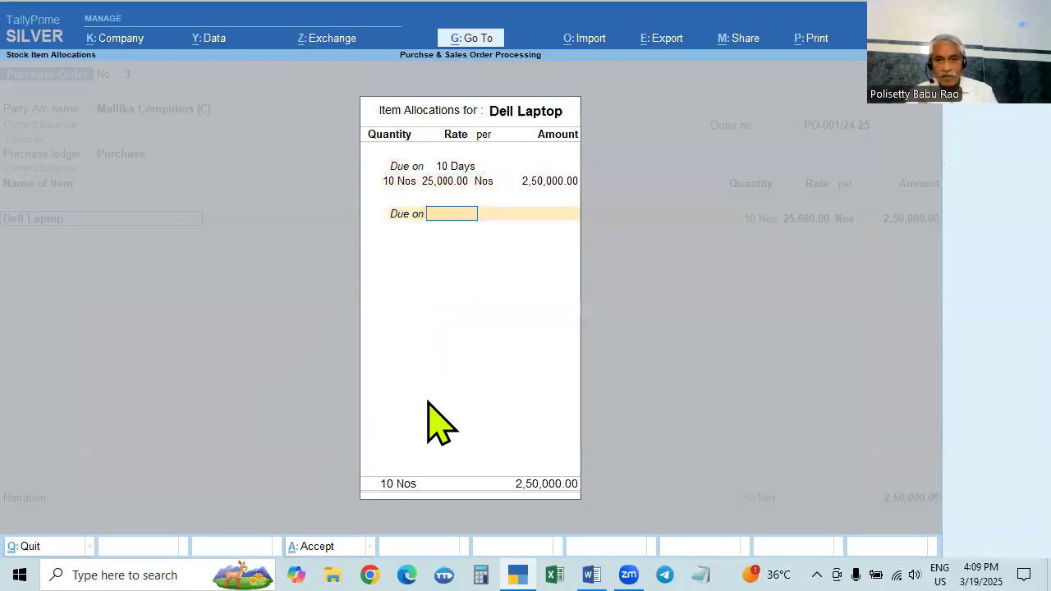
{"action": "key", "text": "Return"}
{"action": "key", "text": "Return"}
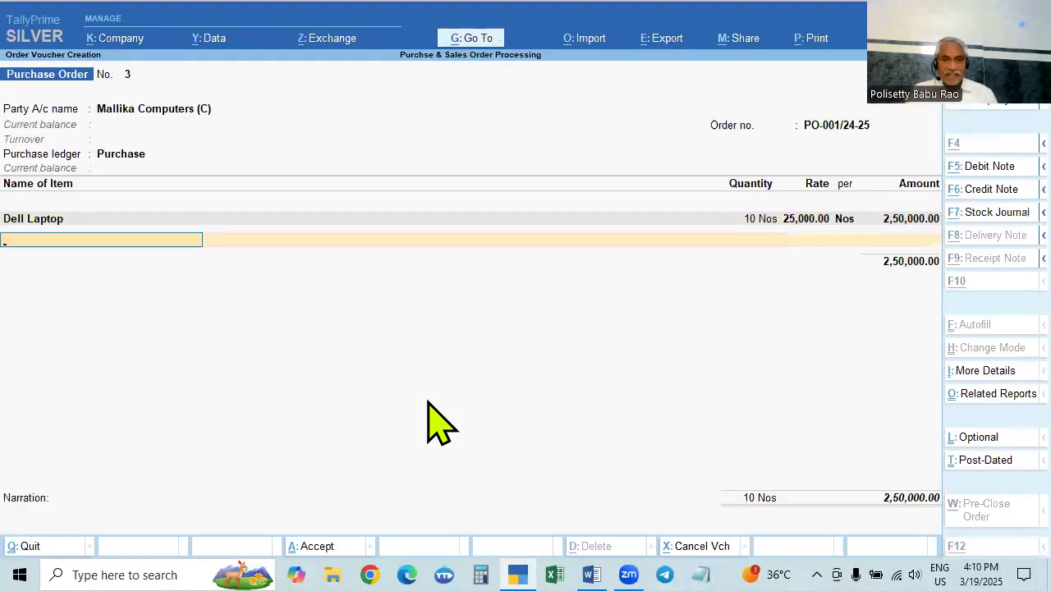
Add Dell Mouse as the second item of the purchase order with a due period of 10 days.
{"action": "key", "text": "alt+Tab"}
{"action": "key", "text": "alt+Tab"}
{"action": "type", "text": "Del"}
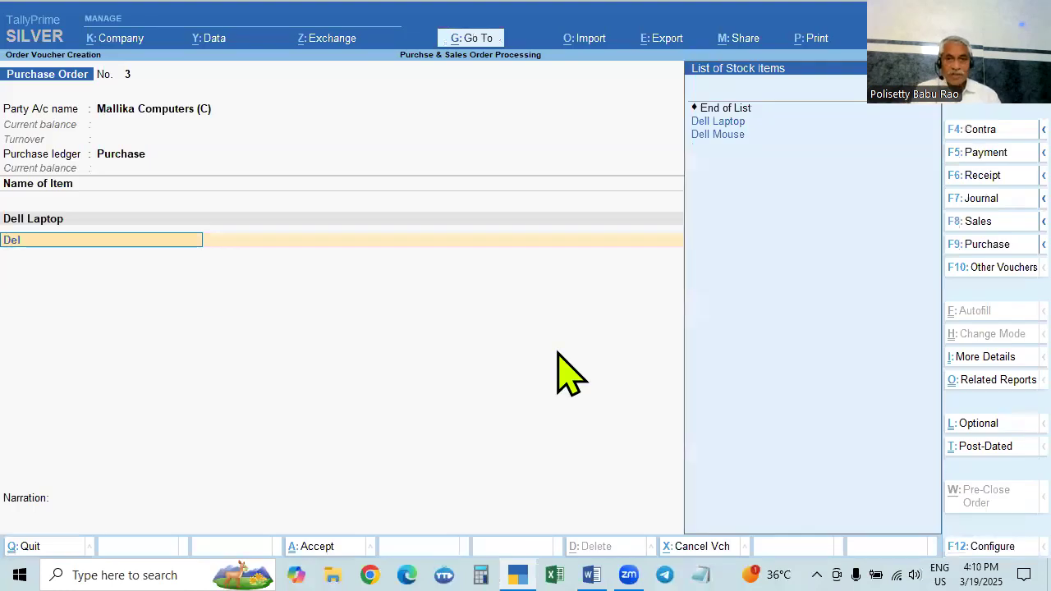
{"action": "key", "text": "Return"}
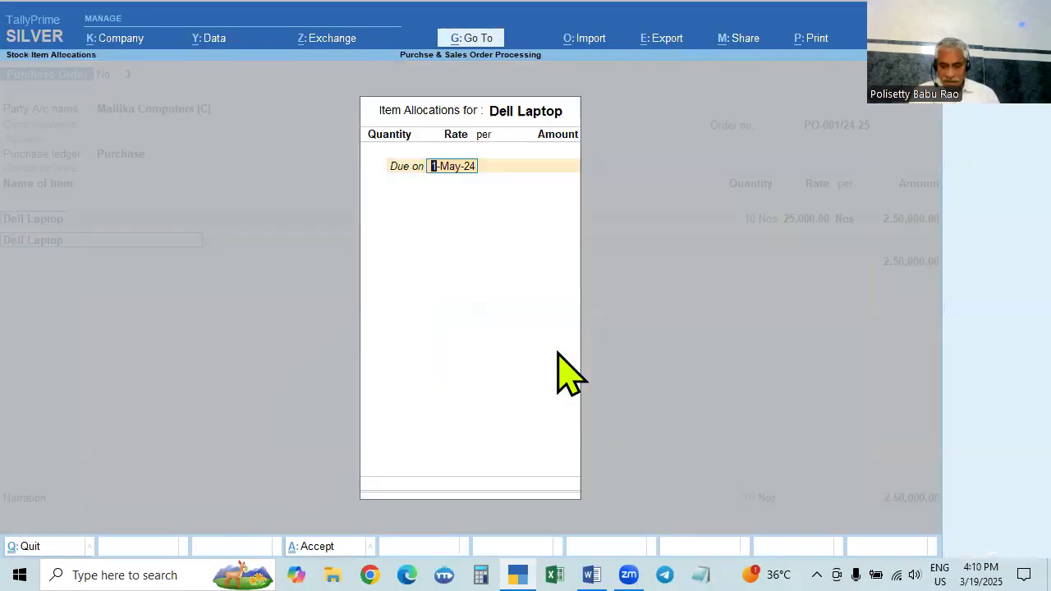
{"action": "key", "text": "Escape"}
{"action": "key", "text": "Down"}
{"action": "key", "text": "Return"}
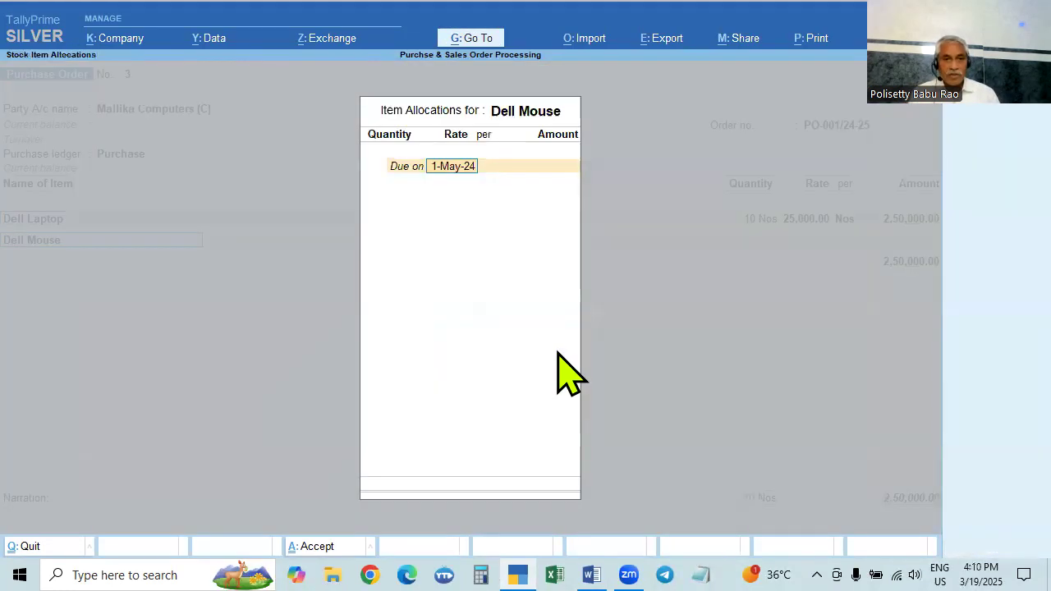
{"action": "type", "text": "10"}
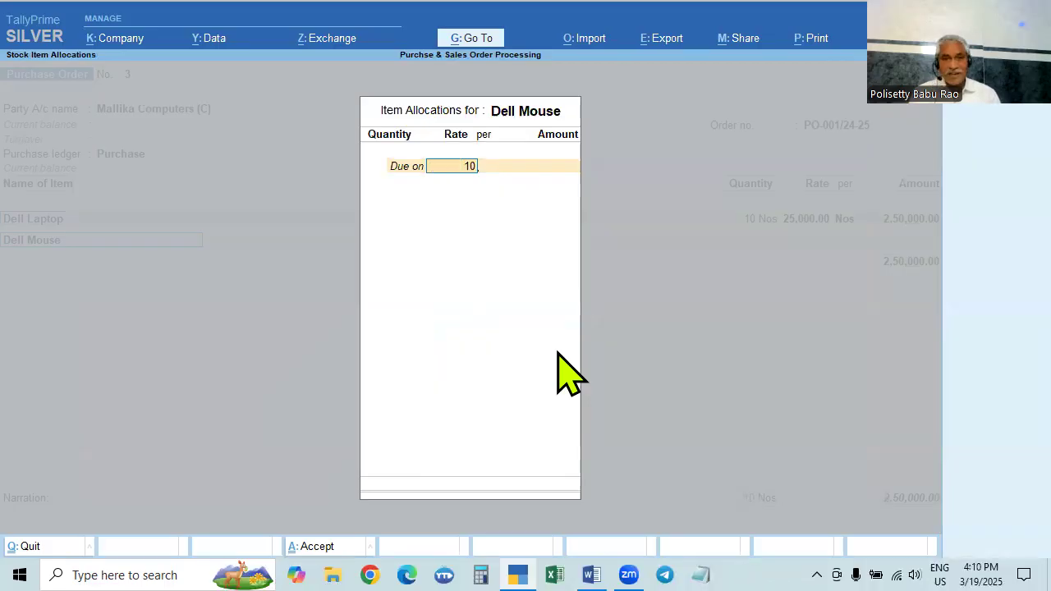
{"action": "key", "text": "Return"}
Check the Dell Mouse line in the Word document and enter a quantity of 20 Nos at a rate of 1,200.
{"action": "key", "text": "alt+Tab"}
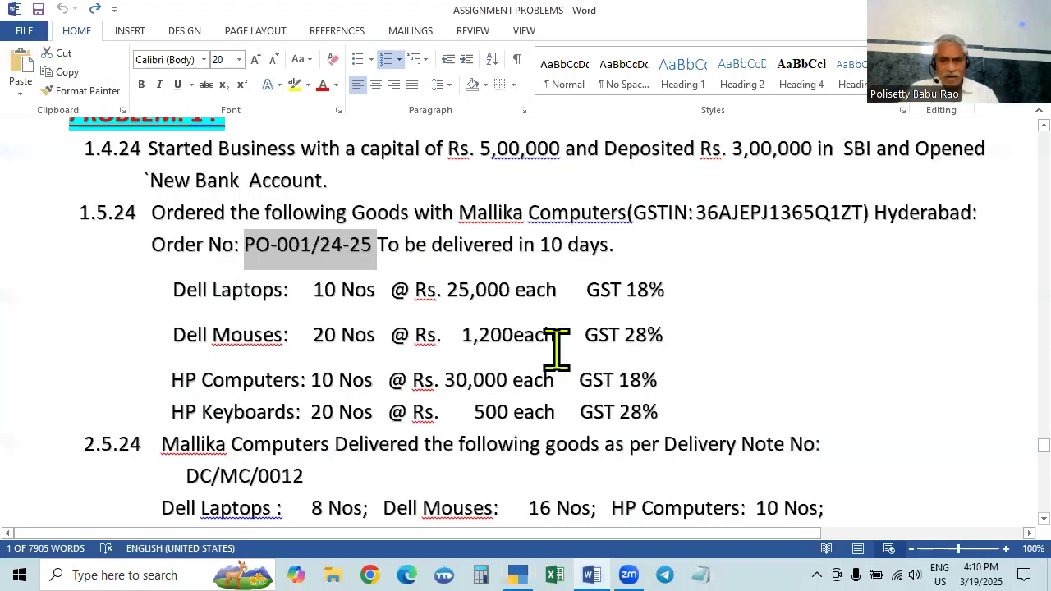
{"action": "key", "text": "alt+Tab"}
{"action": "type", "text": "20"}
{"action": "key", "text": "Return"}
{"action": "key", "text": "alt+Tab"}
{"action": "key", "text": "alt+Tab"}
{"action": "type", "text": "1200"}
{"action": "key", "text": "Return"}
{"action": "key", "text": "Return"}
Compare the GST rate of Dell Mouse in the Word document with its stock item master in TallyPrime.
{"action": "key", "text": "alt+Tab"}
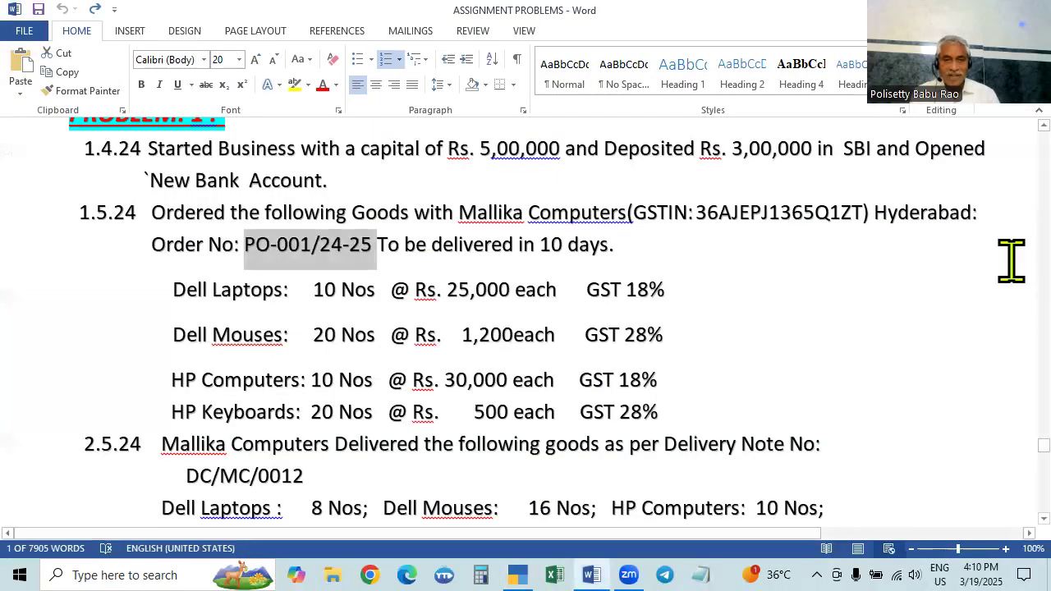
{"action": "key", "text": "alt+Tab"}
{"action": "key", "text": "BackSpace"}
{"action": "key", "text": "BackSpace"}
{"action": "key", "text": "BackSpace"}
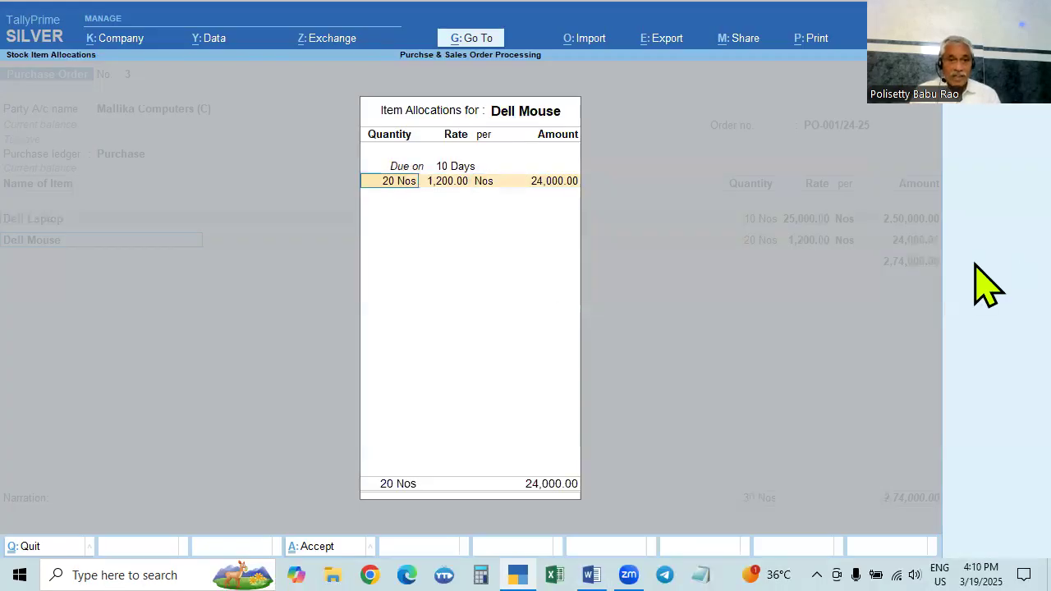
{"action": "key", "text": "BackSpace"}
{"action": "key", "text": "BackSpace"}
{"action": "key", "text": "ctrl+Return"}
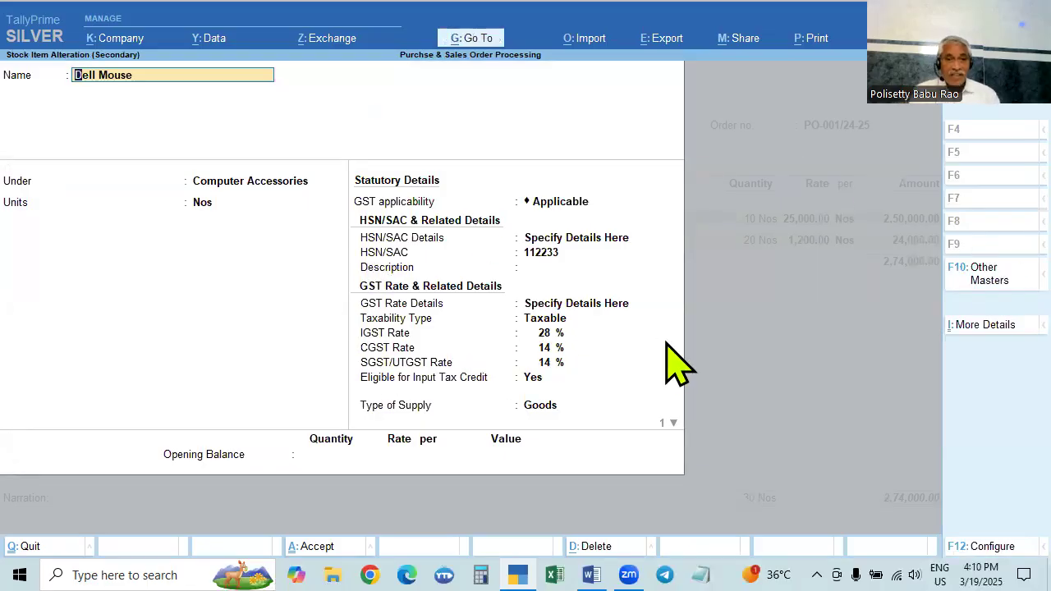
{"action": "key", "text": "Escape"}
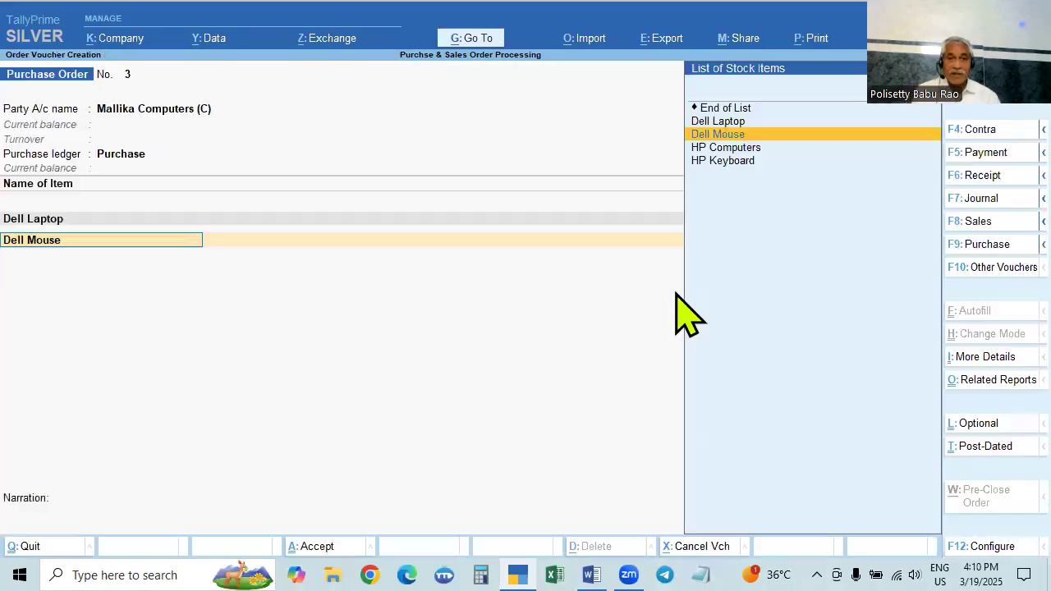
Accept the Dell Mouse allocation with its existing values and continue to the third item line.
{"action": "key", "text": "Return"}
{"action": "key", "text": "Return"}
{"action": "key", "text": "Return"}
{"action": "key", "text": "Return"}
{"action": "key", "text": "Return"}
{"action": "key", "text": "Return"}
{"action": "key", "text": "Return"}
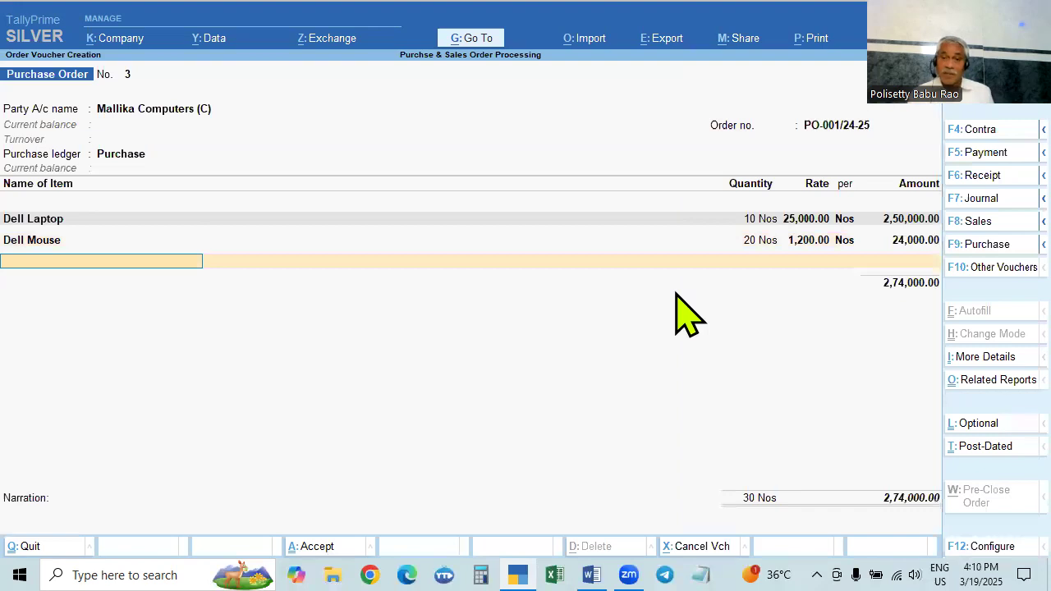
Add HP Computers as the third item of the purchase order with a due period of 10 days.
{"action": "key", "text": "alt+Tab"}
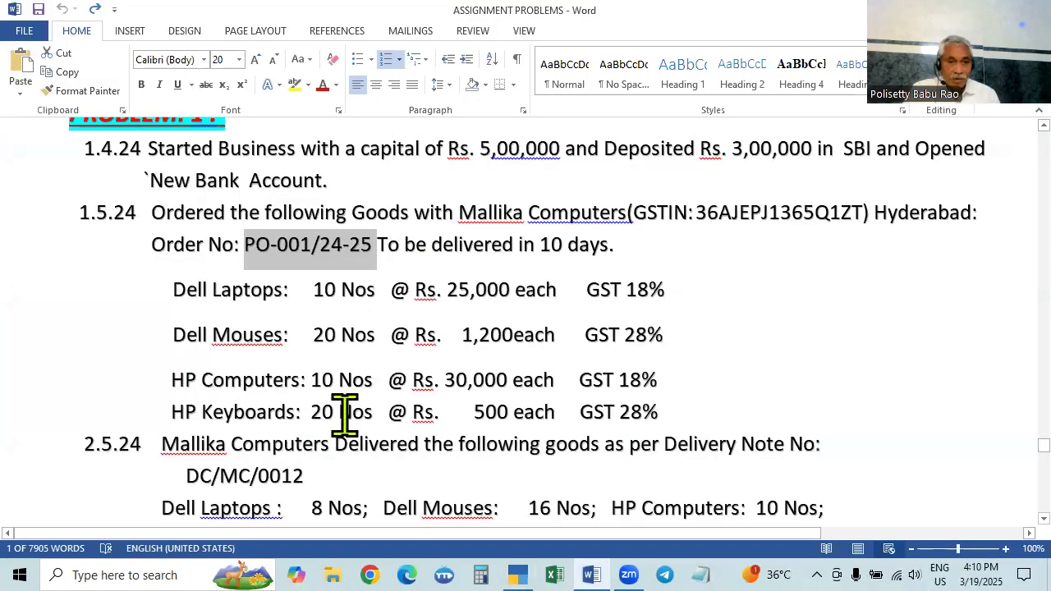
{"action": "key", "text": "alt+Tab"}
{"action": "type", "text": "Hp"}
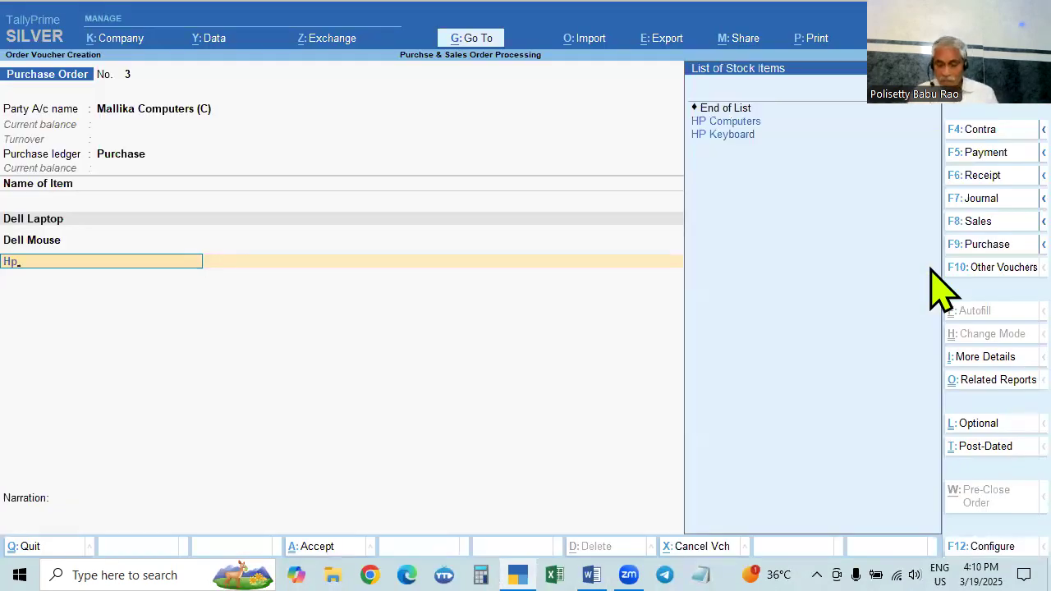
{"action": "key", "text": "Return"}
{"action": "type", "text": "10"}
{"action": "key", "text": "Return"}
Check the HP Computers line in the Word document and allocate 10 Nos at a rate of 30,000.
{"action": "key", "text": "alt+Tab"}
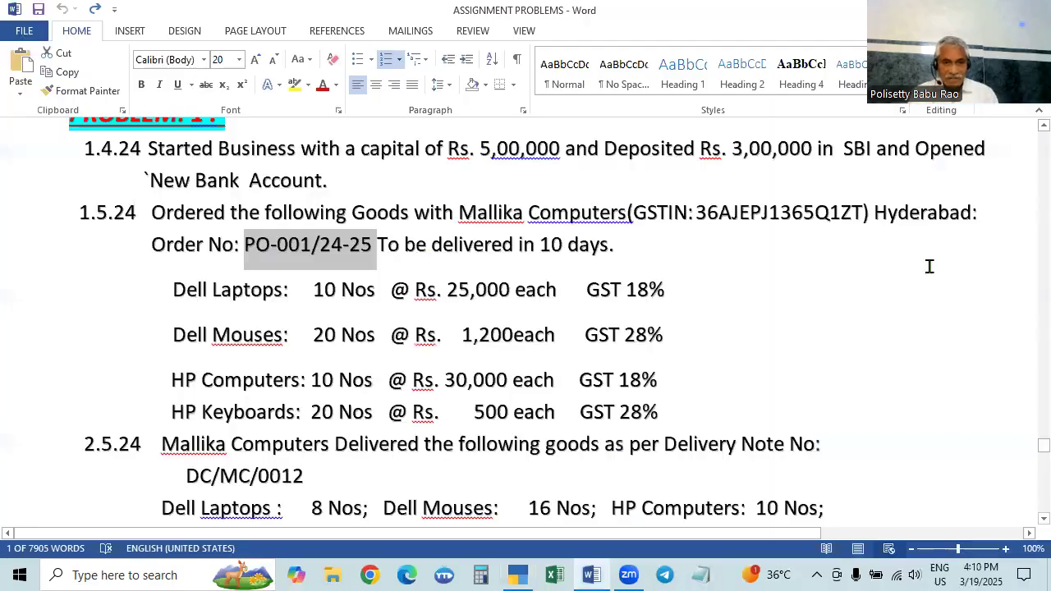
{"action": "key", "text": "alt+Tab"}
{"action": "type", "text": "10"}
{"action": "key", "text": "Return"}
{"action": "key", "text": "alt+Tab"}
{"action": "key", "text": "alt+Tab"}
{"action": "type", "text": "30000"}
{"action": "key", "text": "Return"}
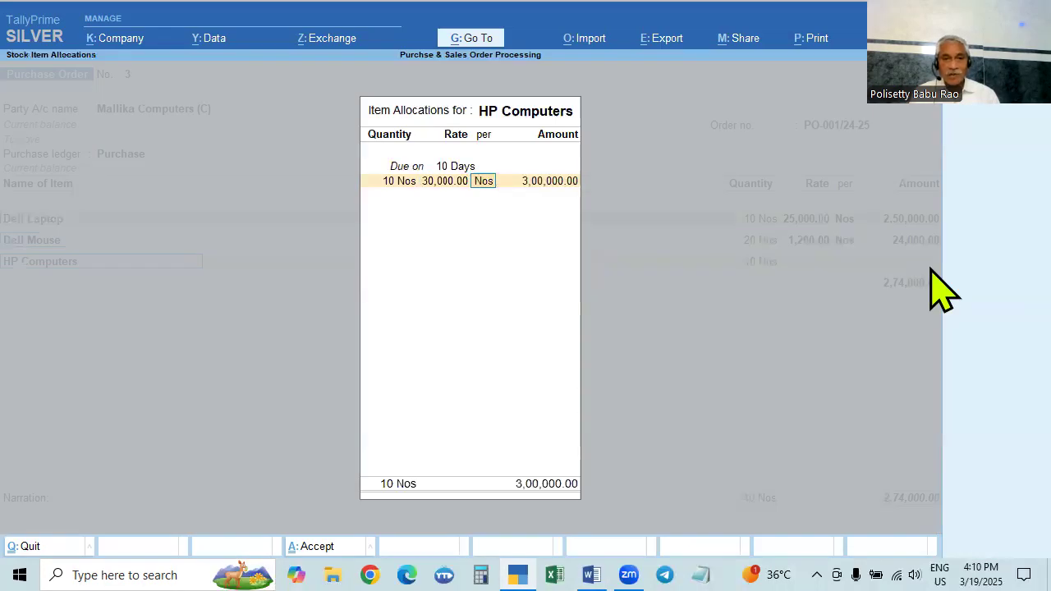
{"action": "key", "text": "Return"}
{"action": "key", "text": "Return"}
{"action": "key", "text": "Return"}
{"action": "key", "text": "Return"}
Add HP Keyboard as the fourth item of the purchase order with a due period of 10 days.
{"action": "key", "text": "alt+Tab"}
{"action": "key", "text": "alt+Tab"}
{"action": "type", "text": "Hp"}
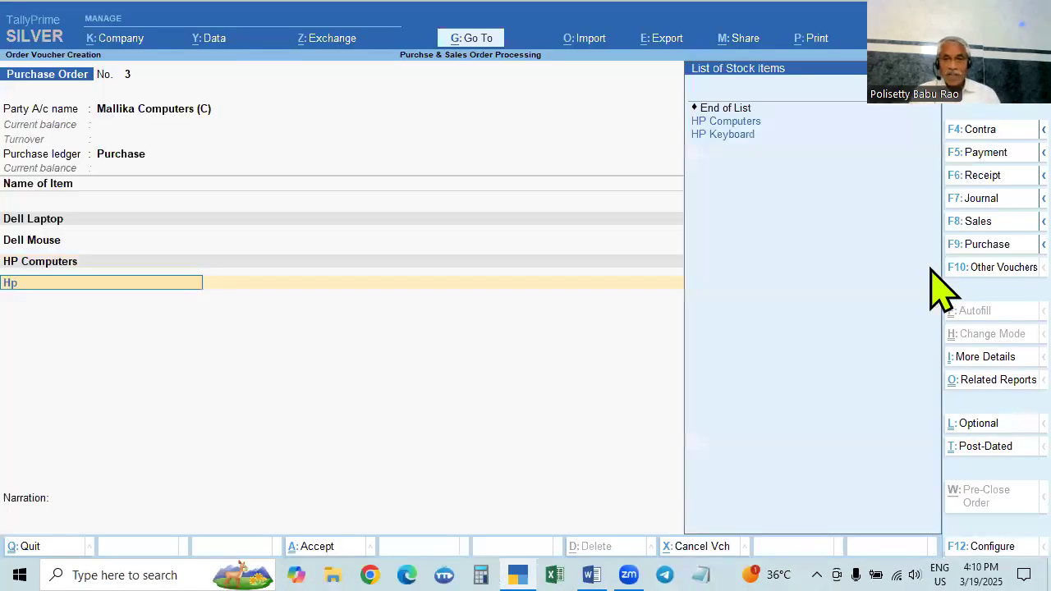
{"action": "key", "text": "Down"}
{"action": "key", "text": "Return"}
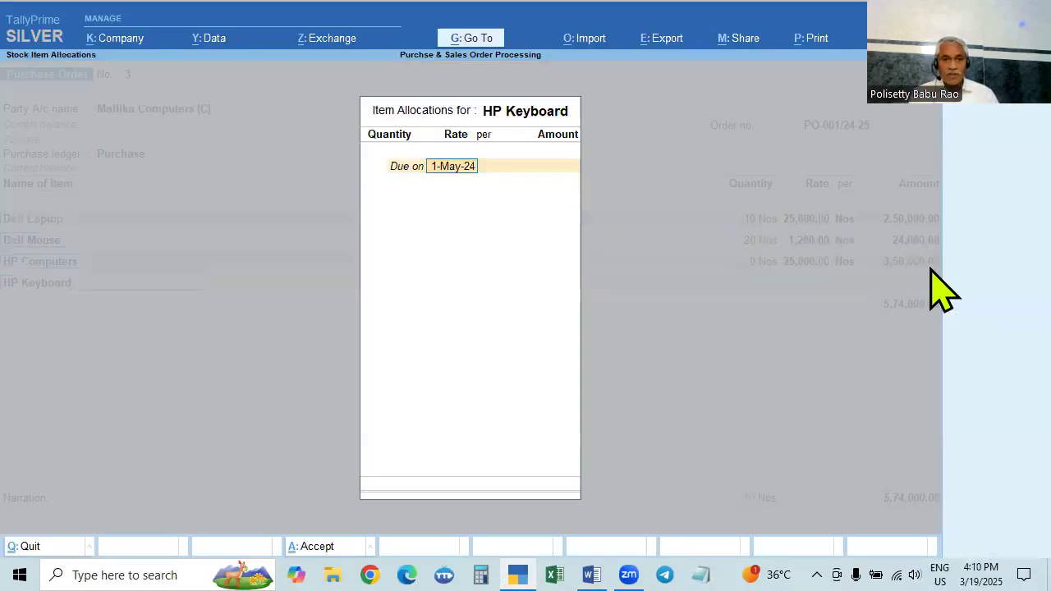
{"action": "type", "text": "10"}
{"action": "key", "text": "Return"}
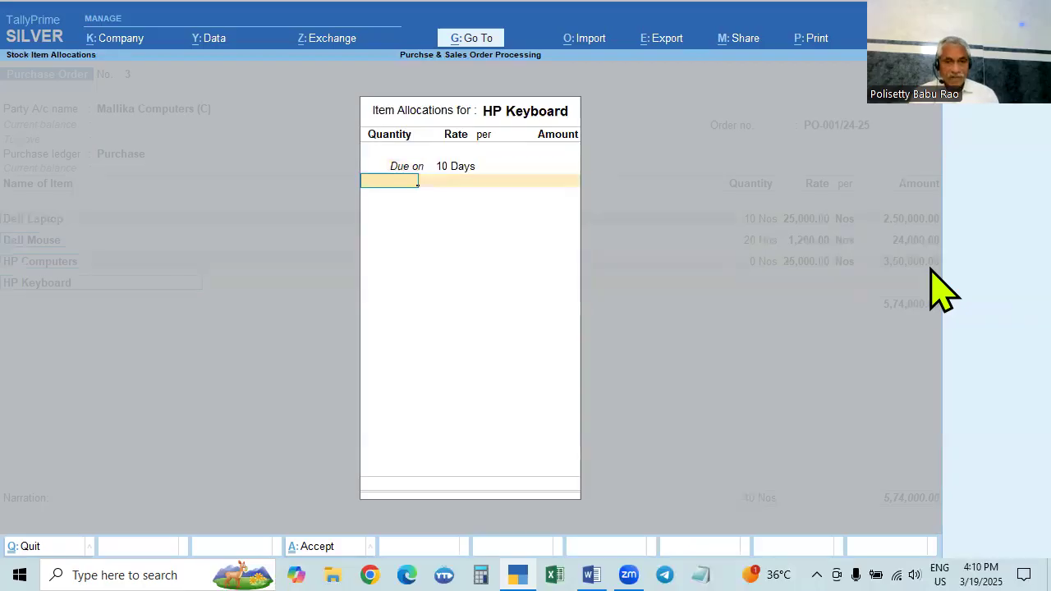
Check the HP Keyboards line in the Word document and allocate 20 Nos at a rate of 500 for HP Keyboard.
{"action": "key", "text": "alt+Tab"}
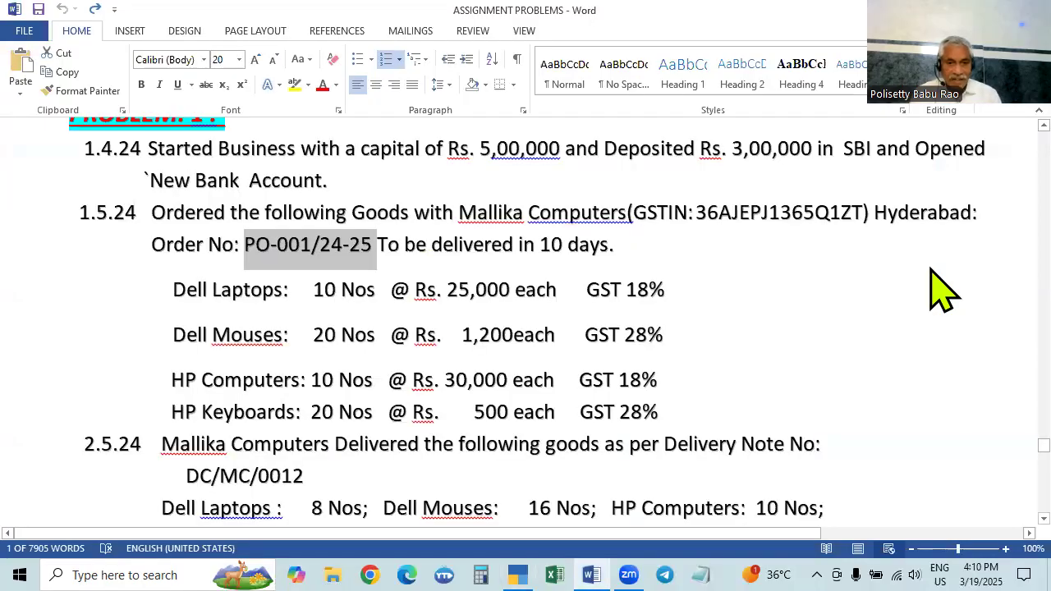
{"action": "key", "text": "alt+Tab"}
{"action": "type", "text": "20"}
{"action": "key", "text": "Return"}
{"action": "key", "text": "alt+Tab"}
{"action": "key", "text": "alt+Tab"}
{"action": "type", "text": "500"}
{"action": "key", "text": "Return"}
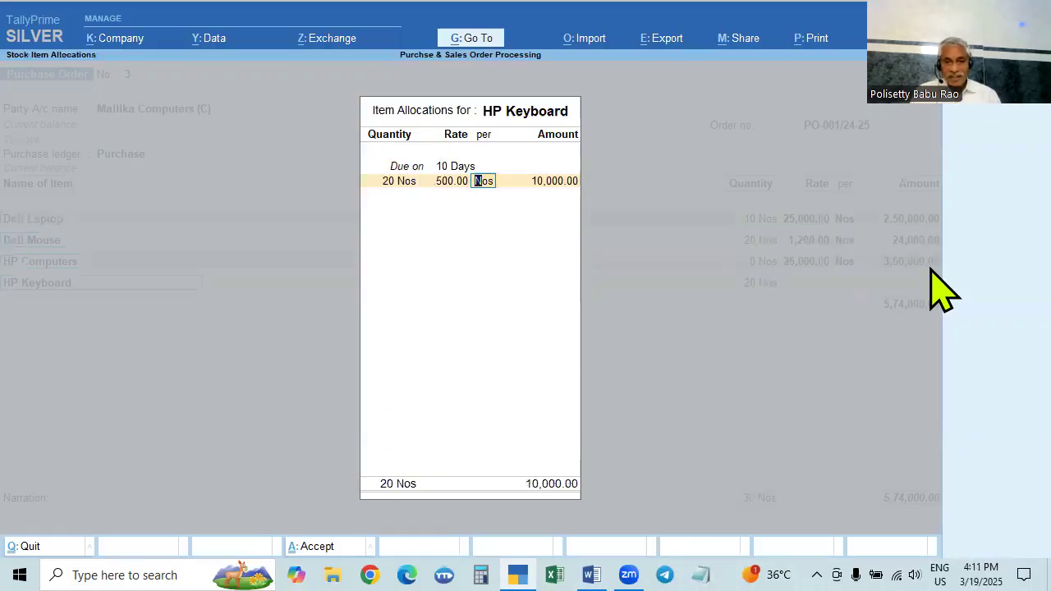
{"action": "key", "text": "alt+Tab"}
{"action": "key", "text": "alt+Tab"}
{"action": "key", "text": "Return"}
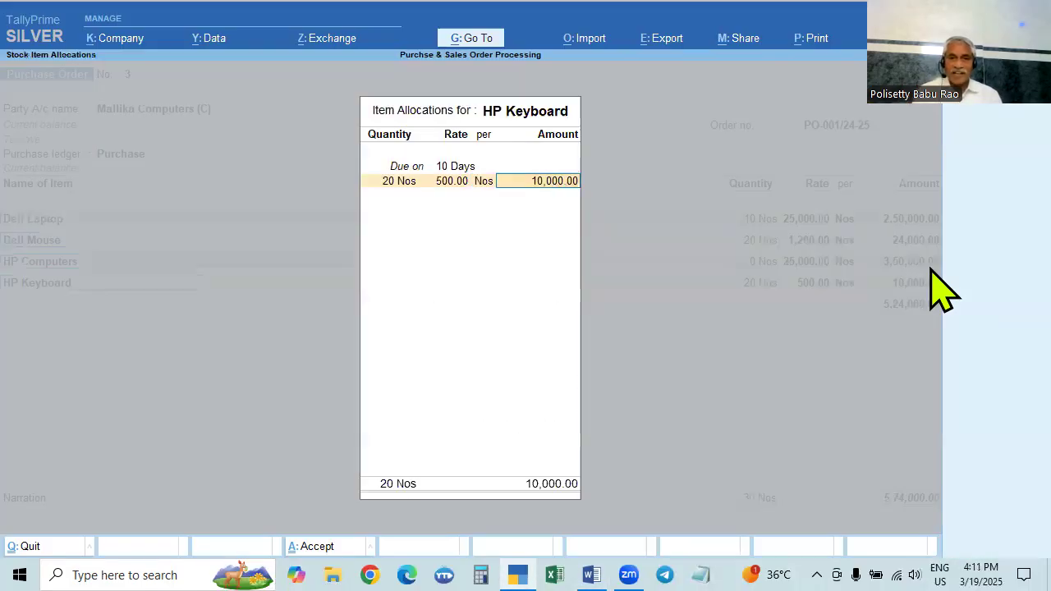
{"action": "key", "text": "Return"}
{"action": "key", "text": "Return"}
{"action": "key", "text": "Return"}
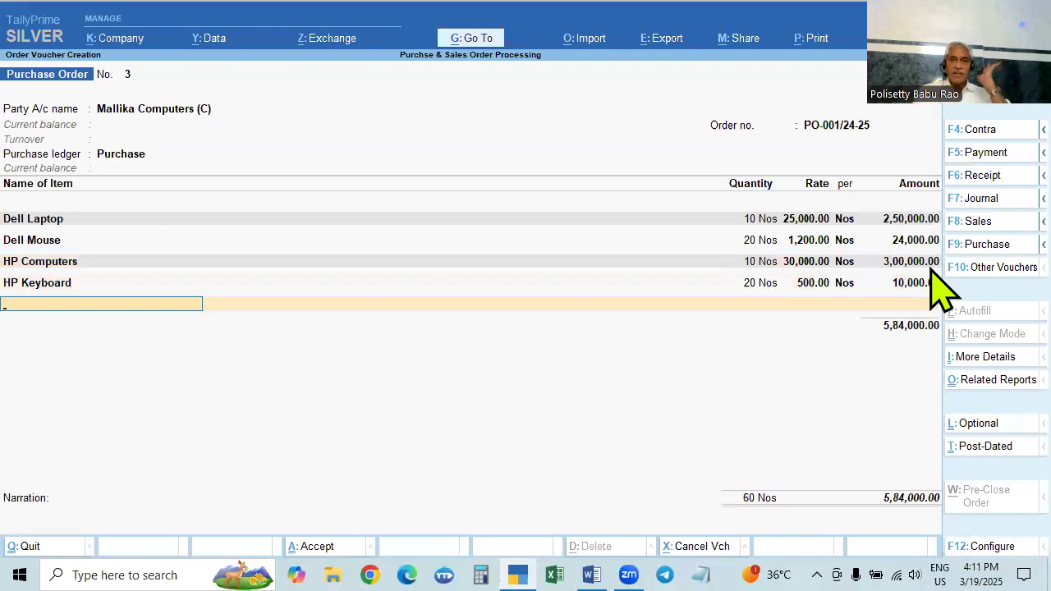
End the item list and add the CGST and SGST ledgers to the purchase order.
{"action": "key", "text": "Return"}
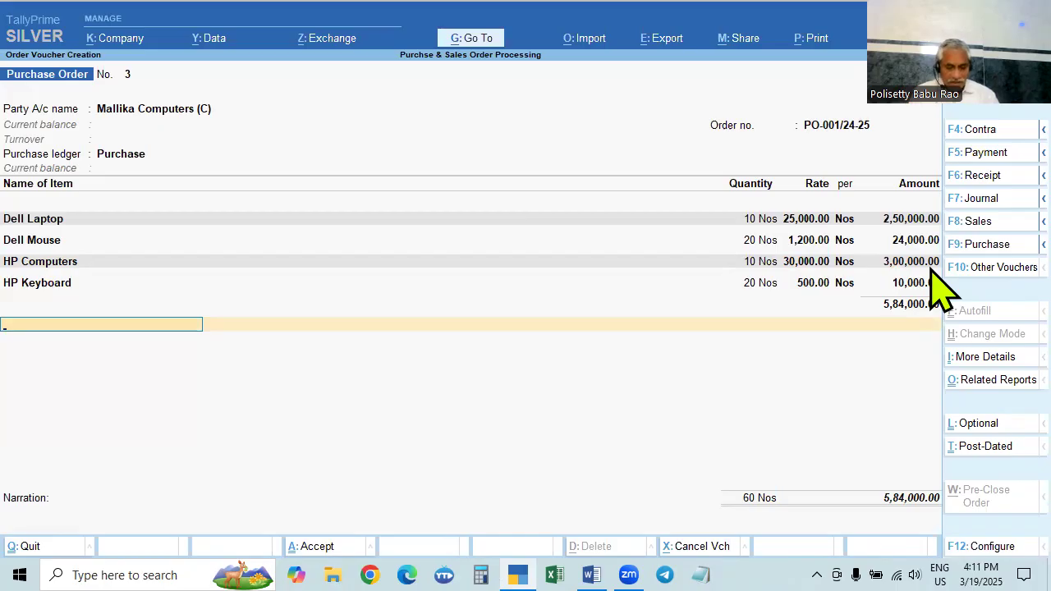
{"action": "type", "text": "c"}
{"action": "key", "text": "Return"}
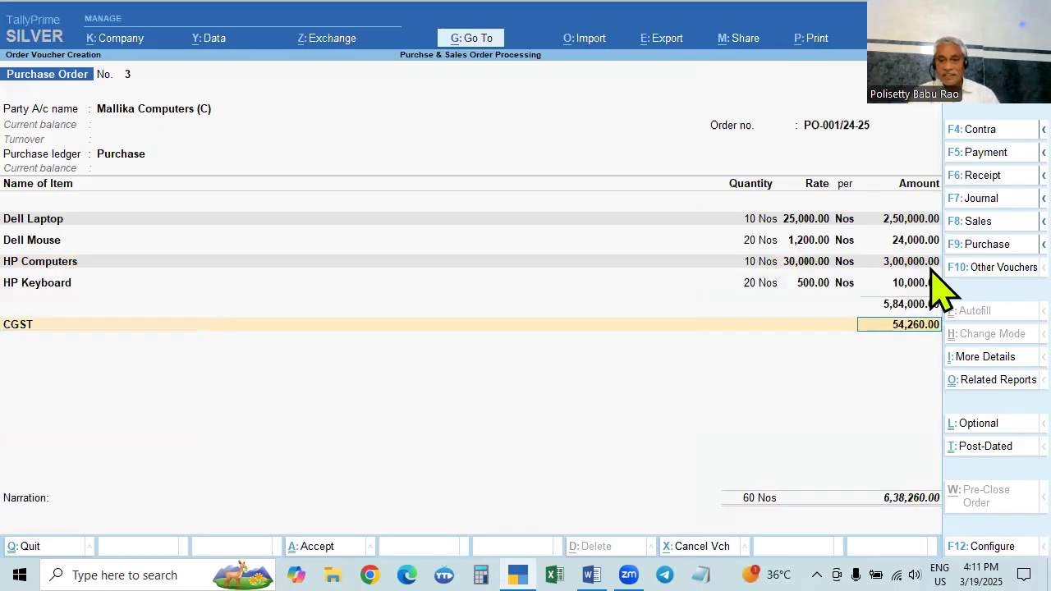
{"action": "key", "text": "Return"}
{"action": "type", "text": "sg"}
{"action": "key", "text": "Return"}
Go back to the order's CGST line, open its ledger for alteration, check the tax type and save it.
{"action": "key", "text": "BackSpace"}
{"action": "key", "text": "BackSpace"}
{"action": "key", "text": "BackSpace"}
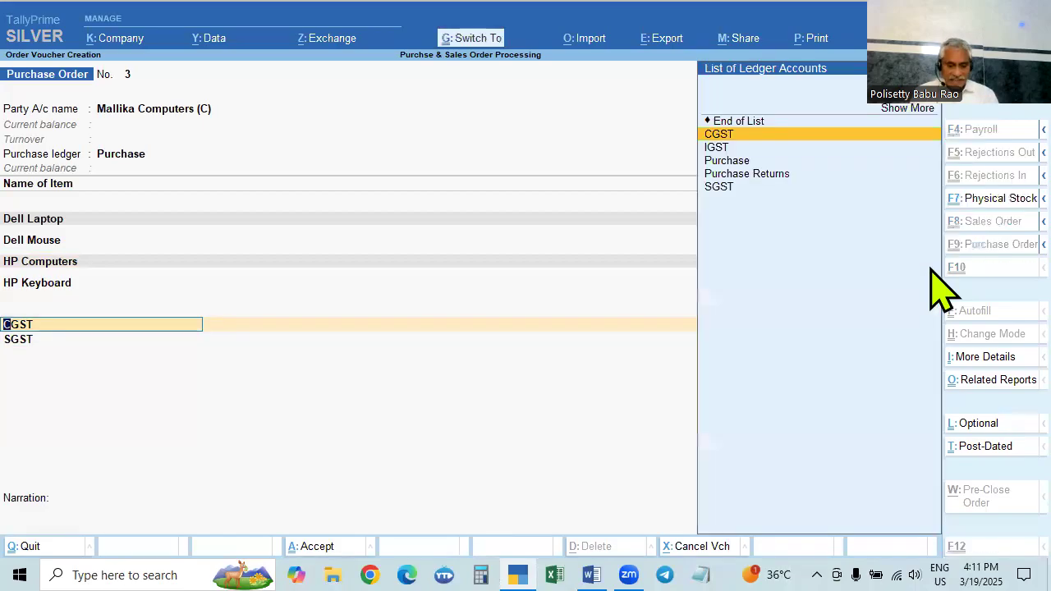
{"action": "key", "text": "ctrl+Return"}
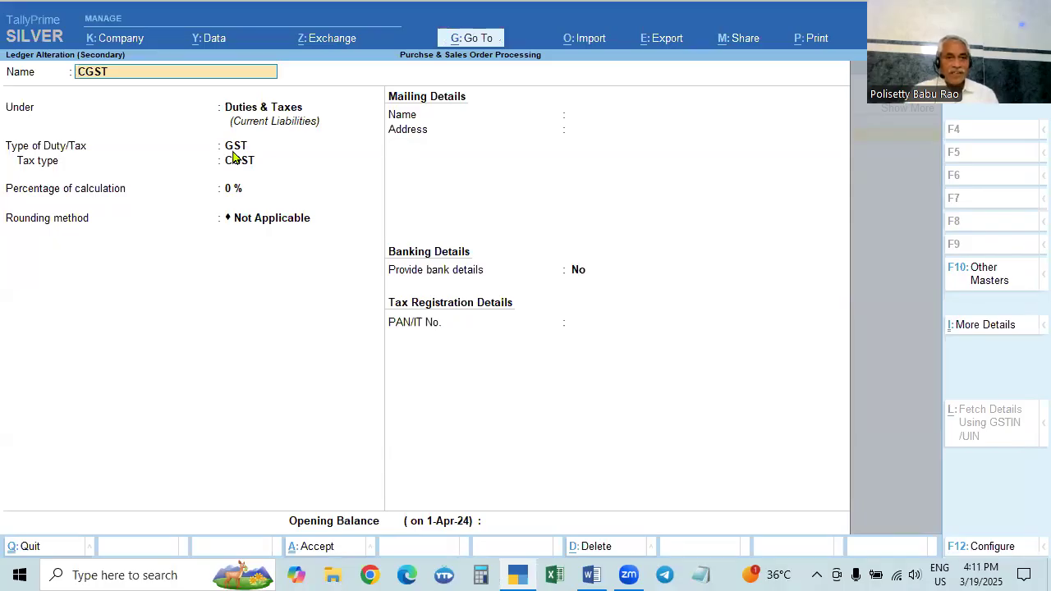
{"action": "key", "text": "Return"}
{"action": "key", "text": "Return"}
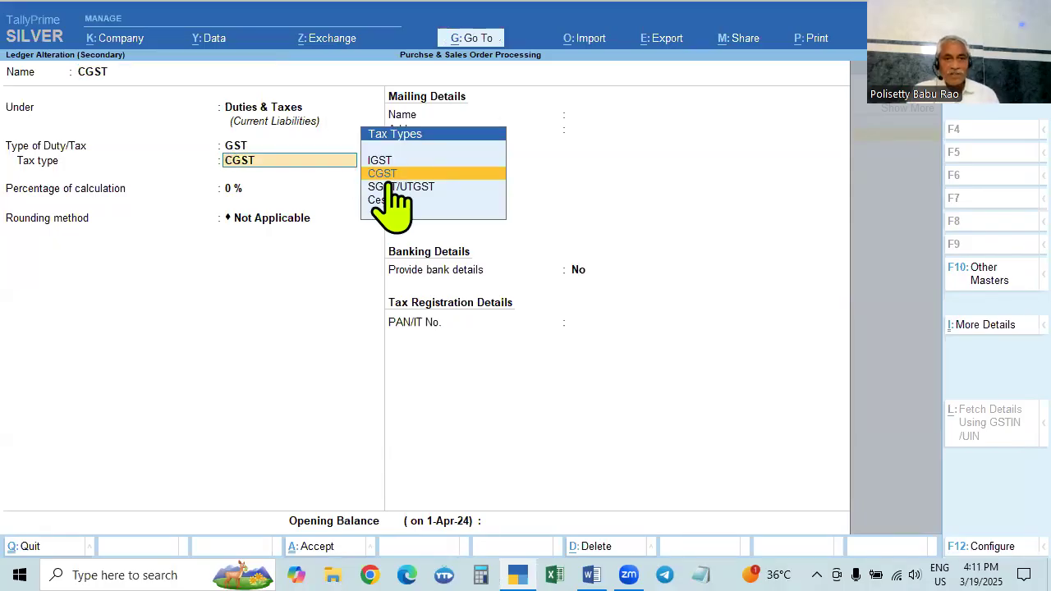
{"action": "key", "text": "ctrl+a"}
Open the order's SGST ledger for alteration, check its tax type, keep the percentage of calculation at 0% and save it.
{"action": "key", "text": "Return"}
{"action": "key", "text": "ctrl+Return"}
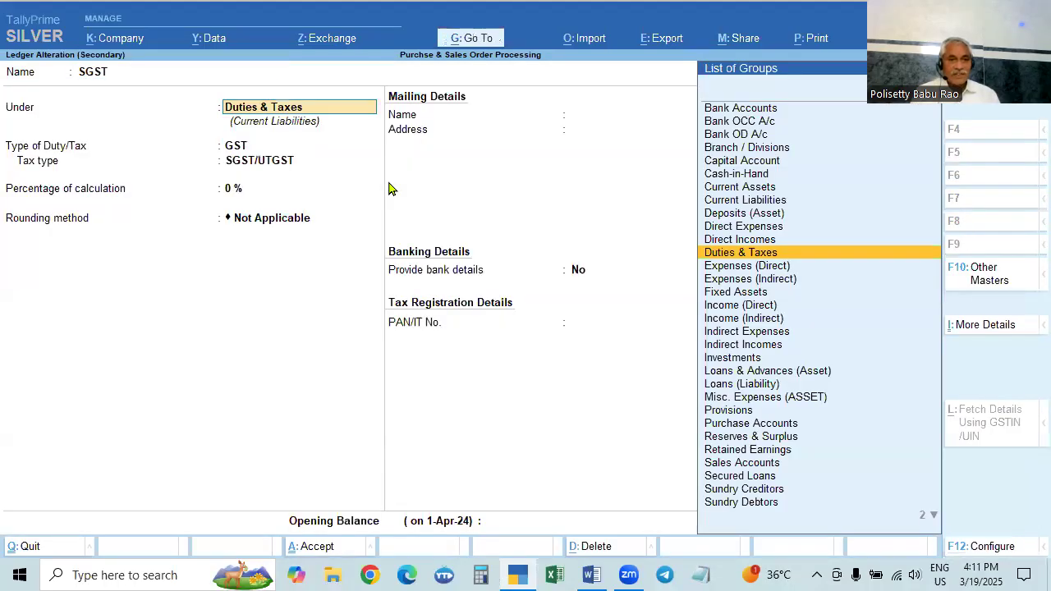
{"action": "key", "text": "Return"}
{"action": "key", "text": "Return"}
{"action": "key", "text": "Return"}
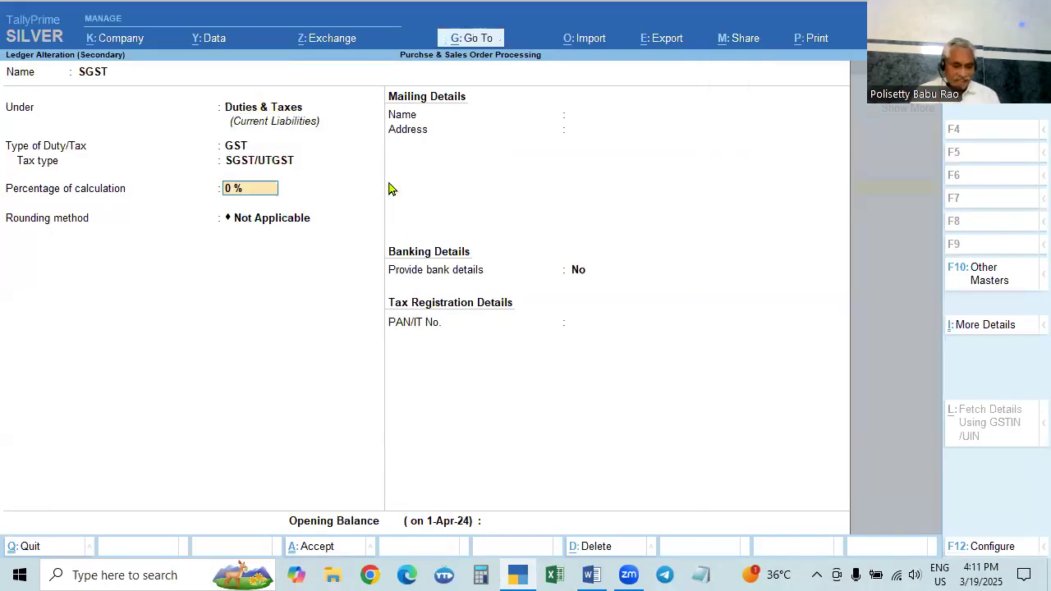
{"action": "type", "text": "a"}
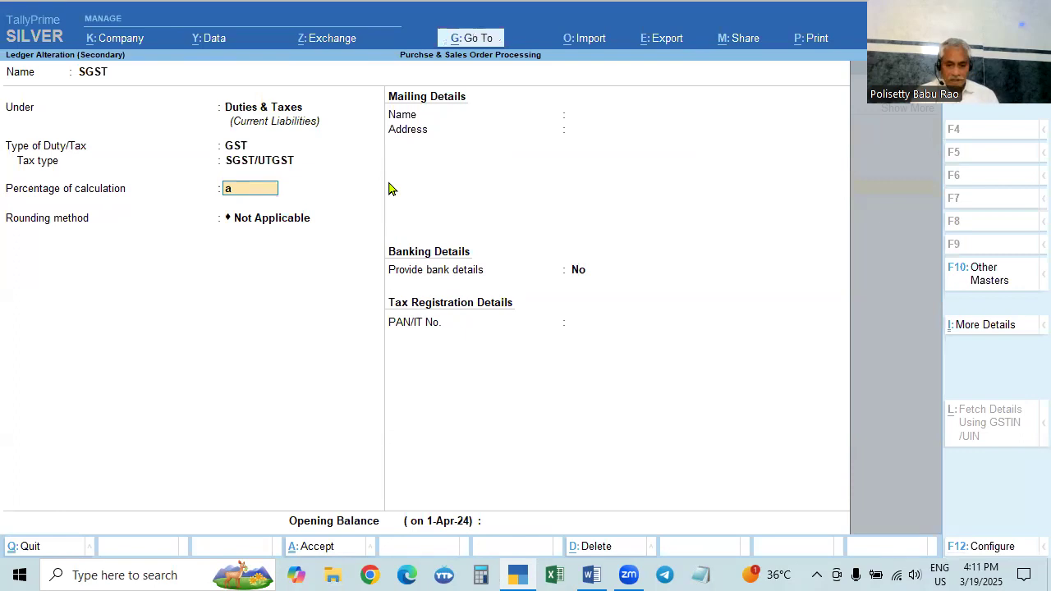
{"action": "key", "text": "BackSpace"}
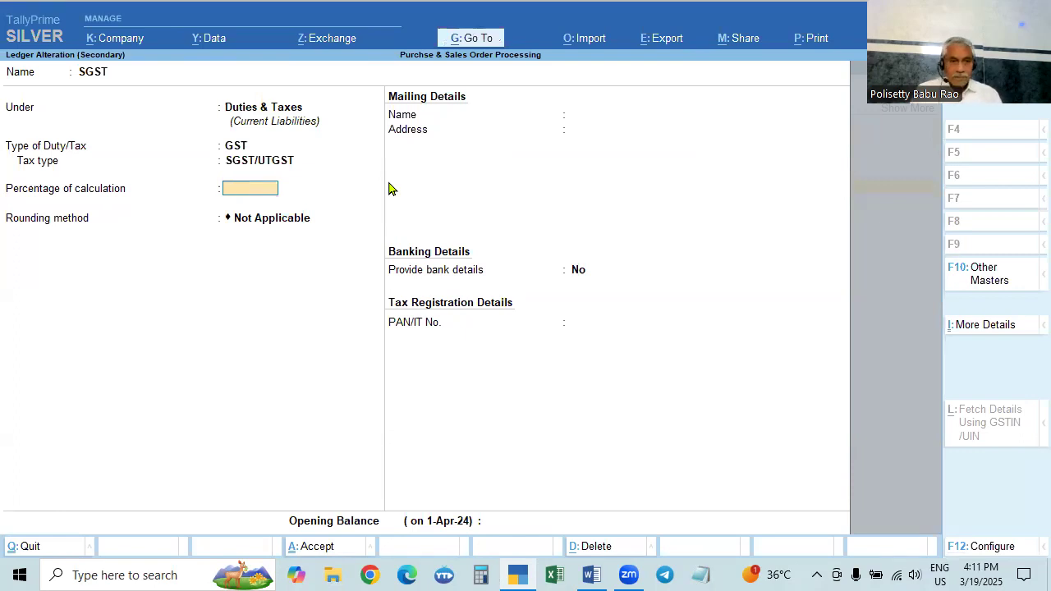
{"action": "type", "text": "0"}
{"action": "key", "text": "Return"}
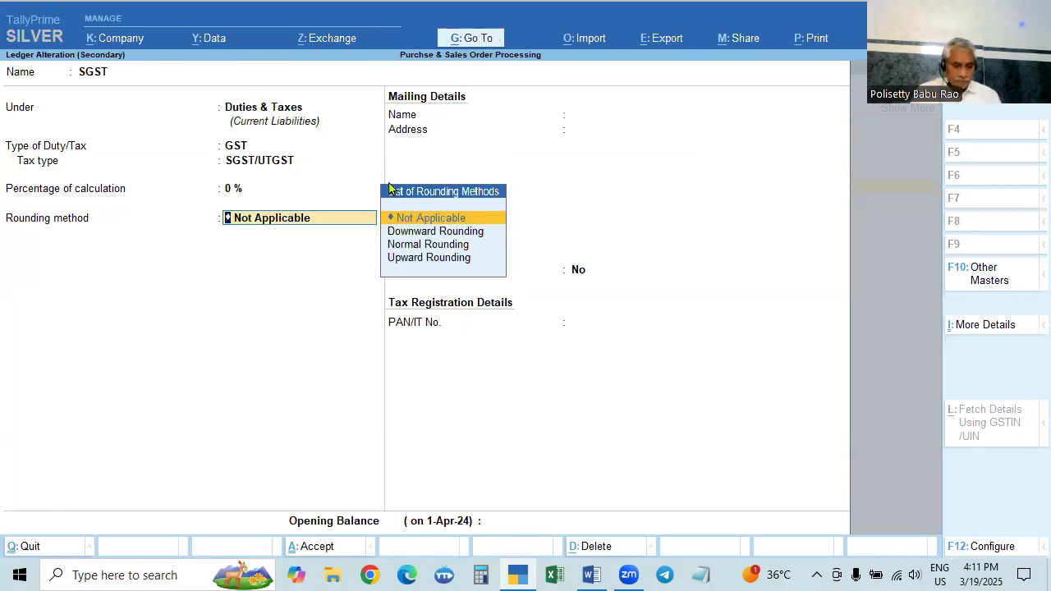
{"action": "key", "text": "ctrl+a"}
Leave the narration blank and save the Mallika Computers purchase order.
{"action": "key", "text": "Return"}
{"action": "key", "text": "Return"}
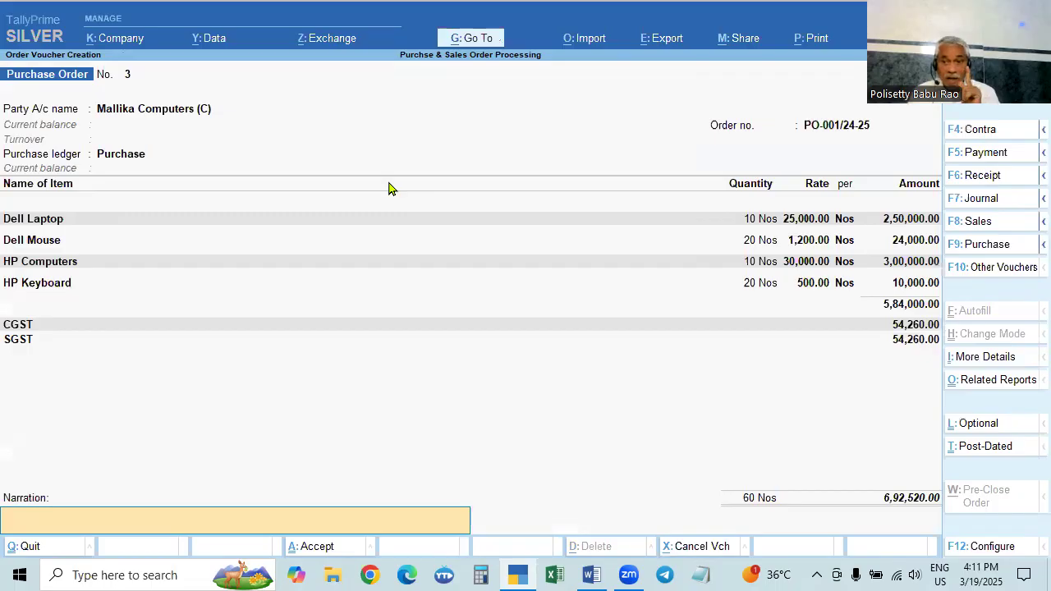
{"action": "key", "text": "Return"}
{"action": "key", "text": "Return"}
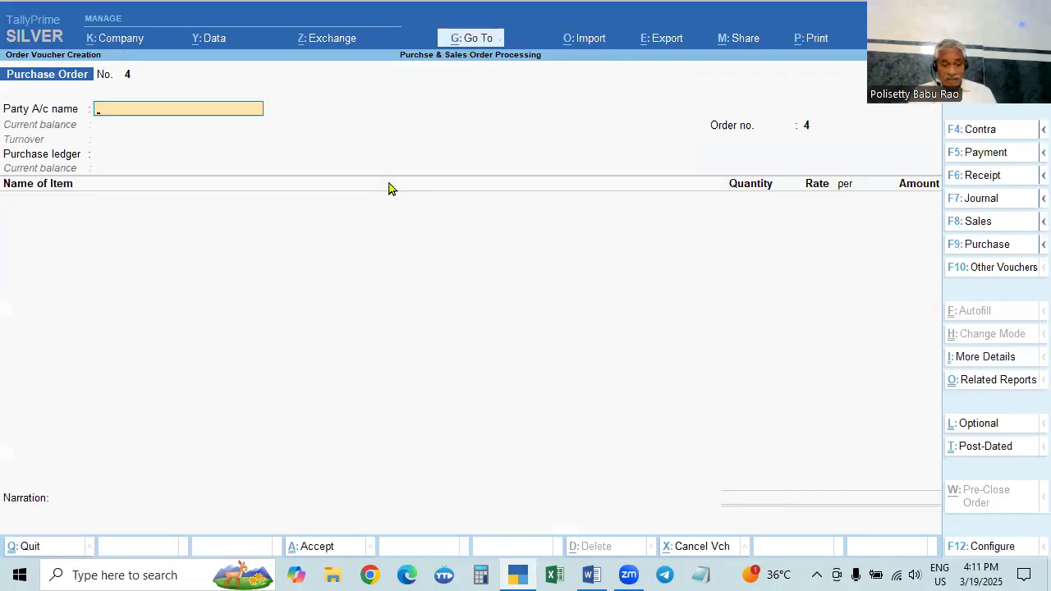
Leave voucher entry and view the Balance Sheet in detailed form.
{"action": "key", "text": "Escape"}
{"action": "key", "text": "Down"}
{"action": "key", "text": "Down"}
{"action": "key", "text": "Down"}
{"action": "key", "text": "Down"}
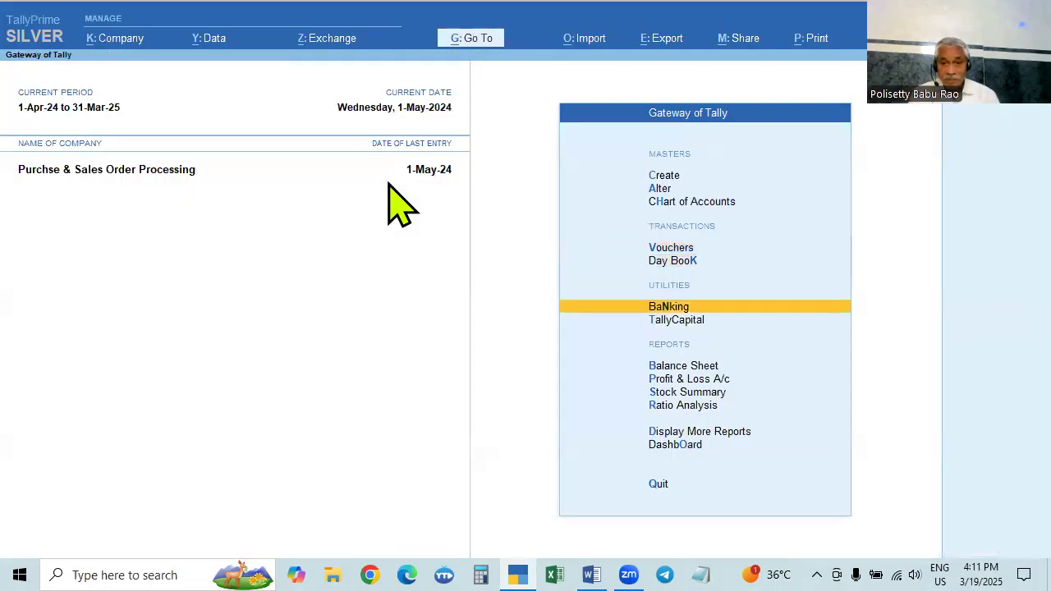
{"action": "key", "text": "Return"}
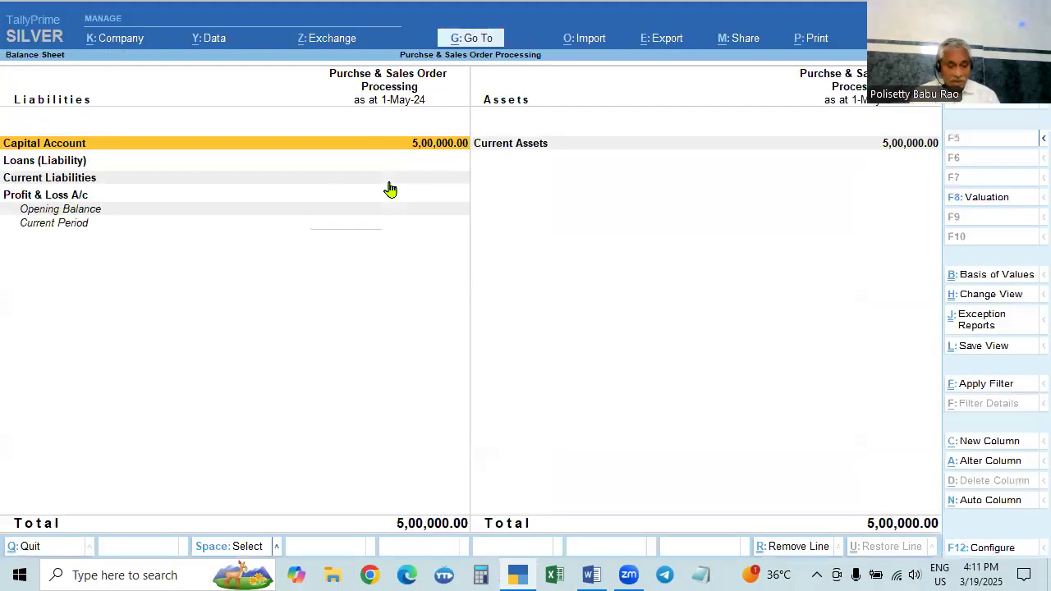
{"action": "key", "text": "alt+F5"}
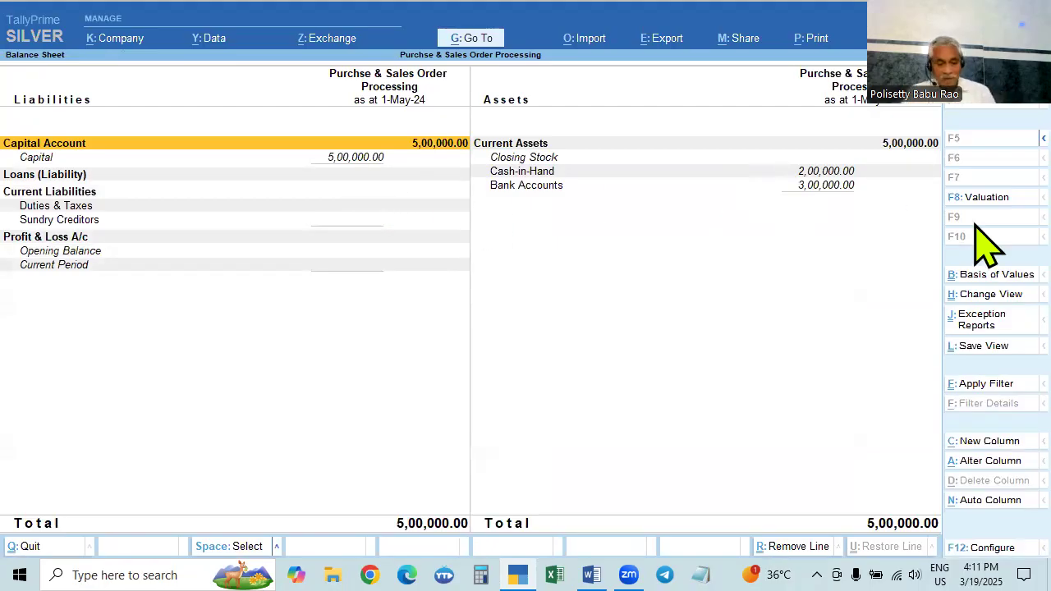
Examine the Profit & Loss A/c and the Stock Summary for effects of the purchase order.
{"action": "key", "text": "Escape"}
{"action": "key", "text": "Down"}
{"action": "key", "text": "Return"}
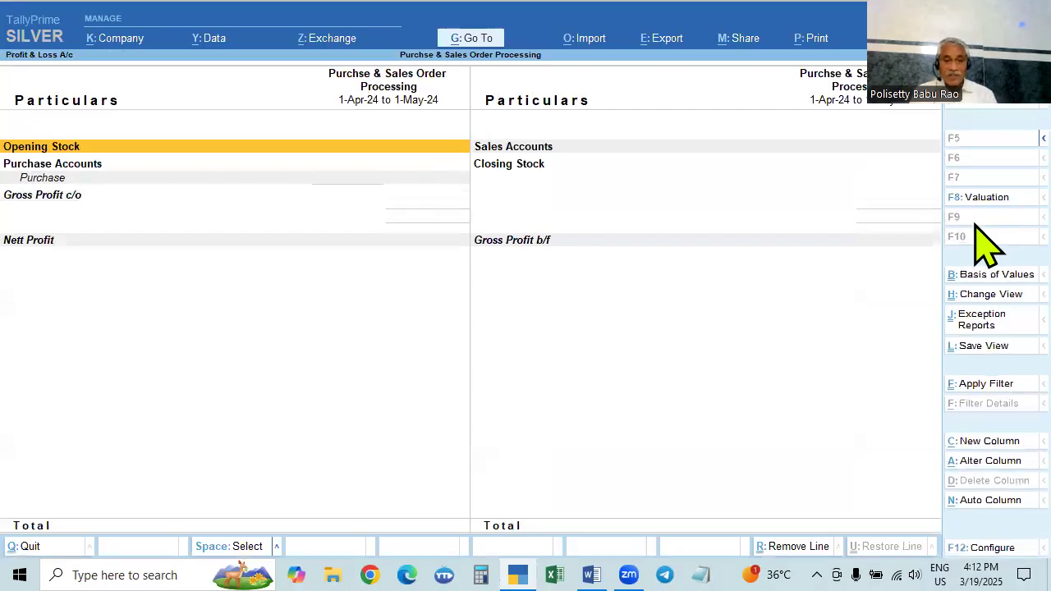
{"action": "key", "text": "Escape"}
{"action": "key", "text": "Down"}
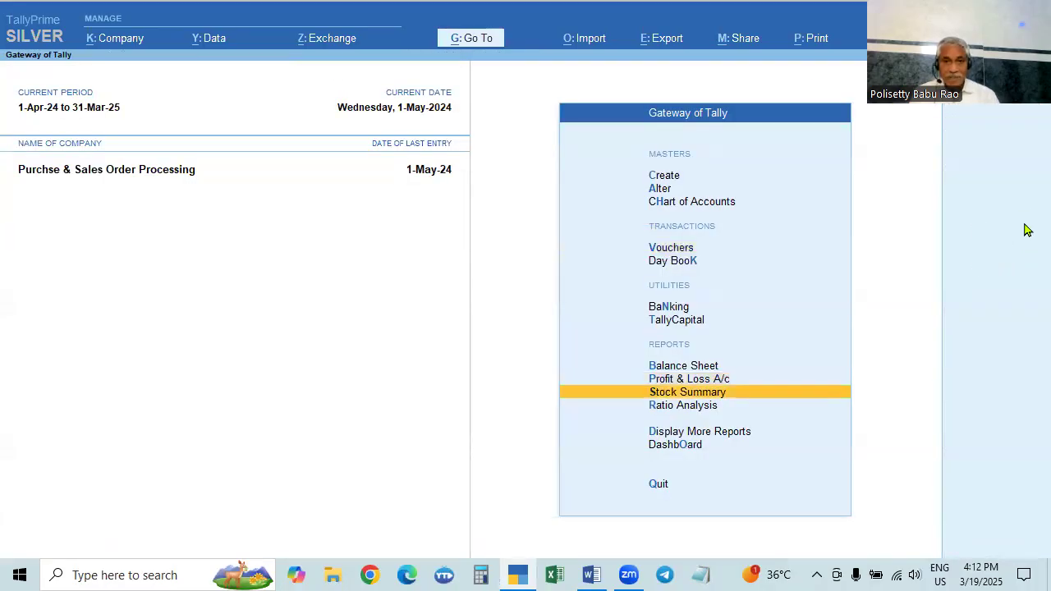
{"action": "key", "text": "Return"}
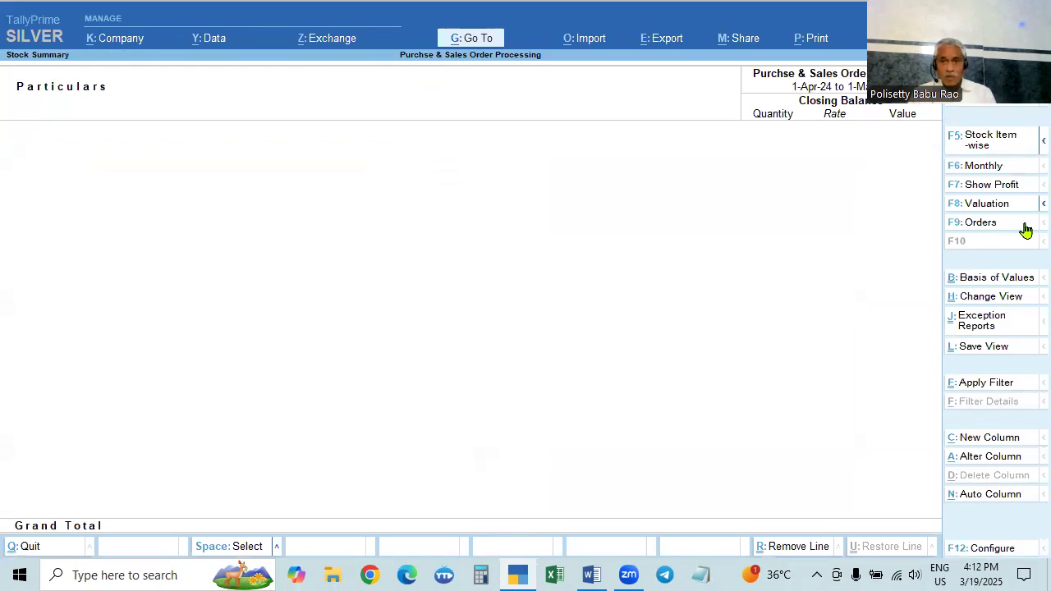
{"action": "key", "text": "Escape"}
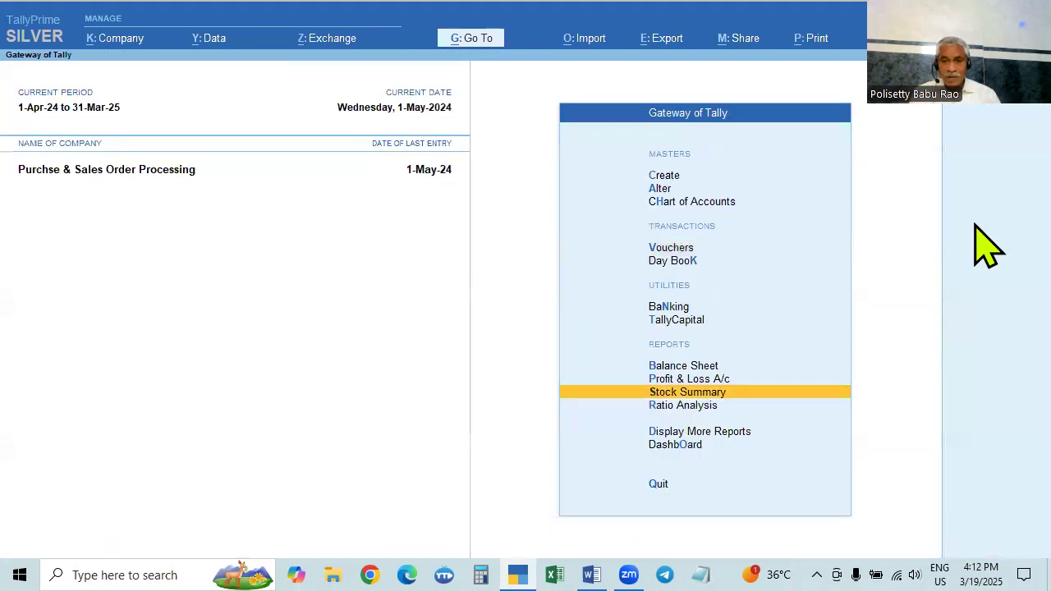
Open the Inventory Books list of the additional reports.
{"action": "key", "text": "Down"}
{"action": "key", "text": "Down"}
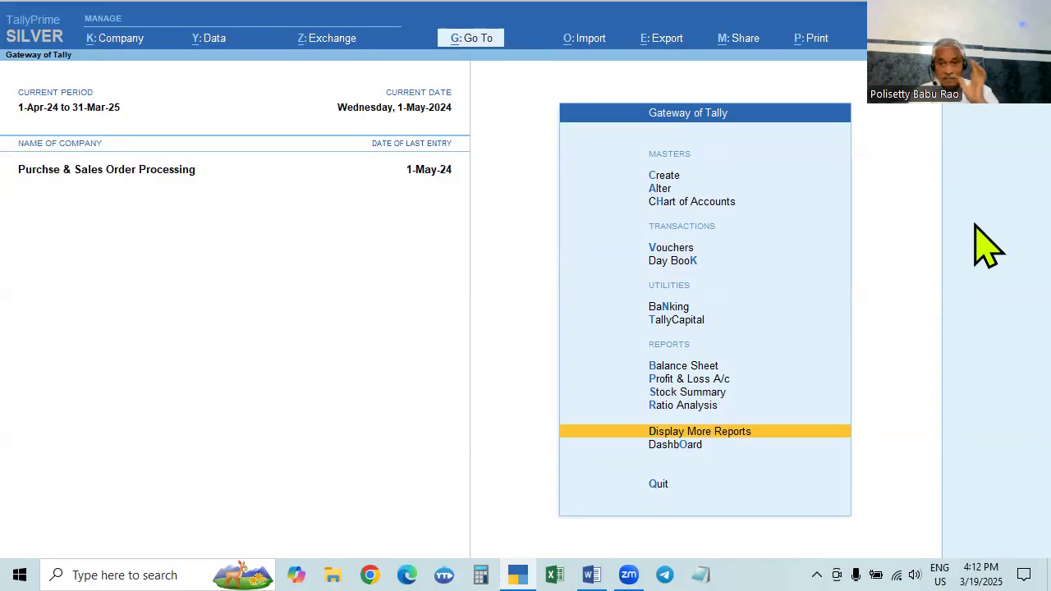
{"action": "key", "text": "Return"}
{"action": "key", "text": "Down"}
{"action": "key", "text": "Down"}
{"action": "key", "text": "Down"}
{"action": "key", "text": "Down"}
{"action": "key", "text": "Down"}
{"action": "key", "text": "Down"}
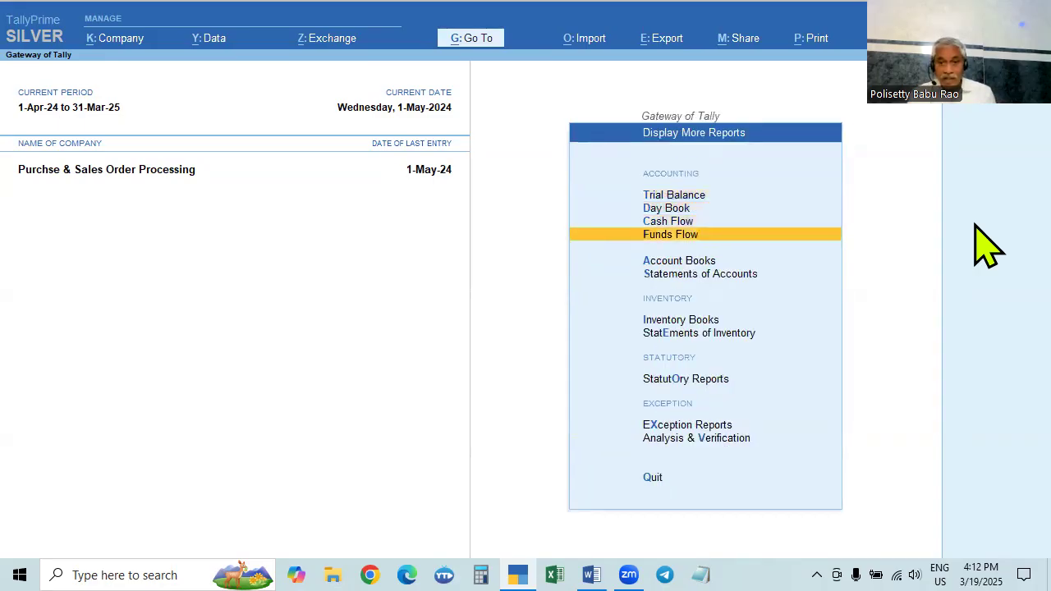
{"action": "key", "text": "Return"}
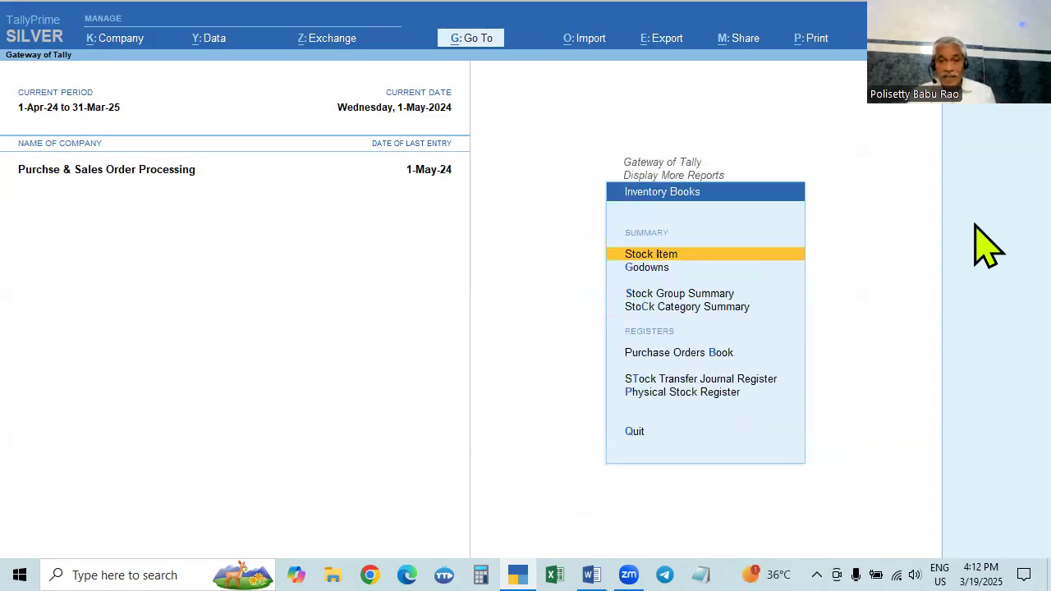
Open May in the Purchase Orders Book and view the Mallika Computers order voucher.
{"action": "key", "text": "Down"}
{"action": "key", "text": "Down"}
{"action": "key", "text": "Down"}
{"action": "key", "text": "Down"}
{"action": "key", "text": "Down"}
{"action": "key", "text": "Up"}
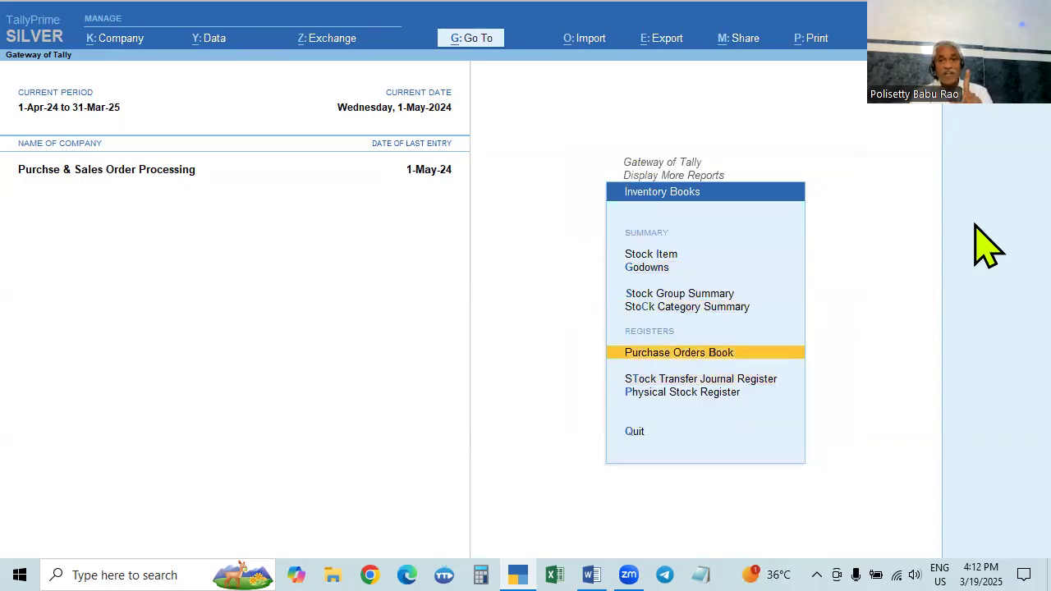
{"action": "key", "text": "Return"}
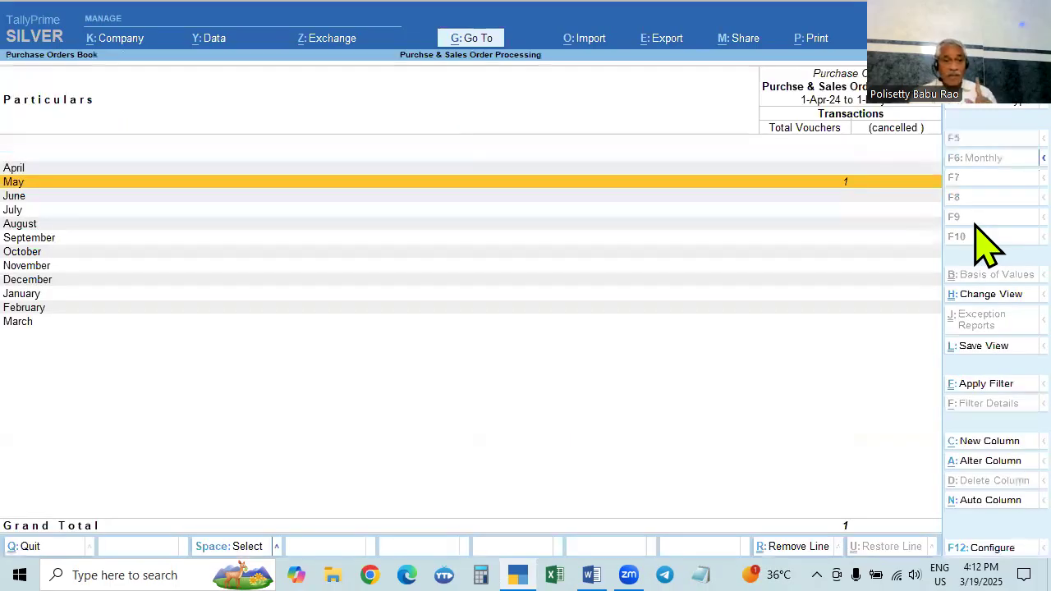
{"action": "key", "text": "Return"}
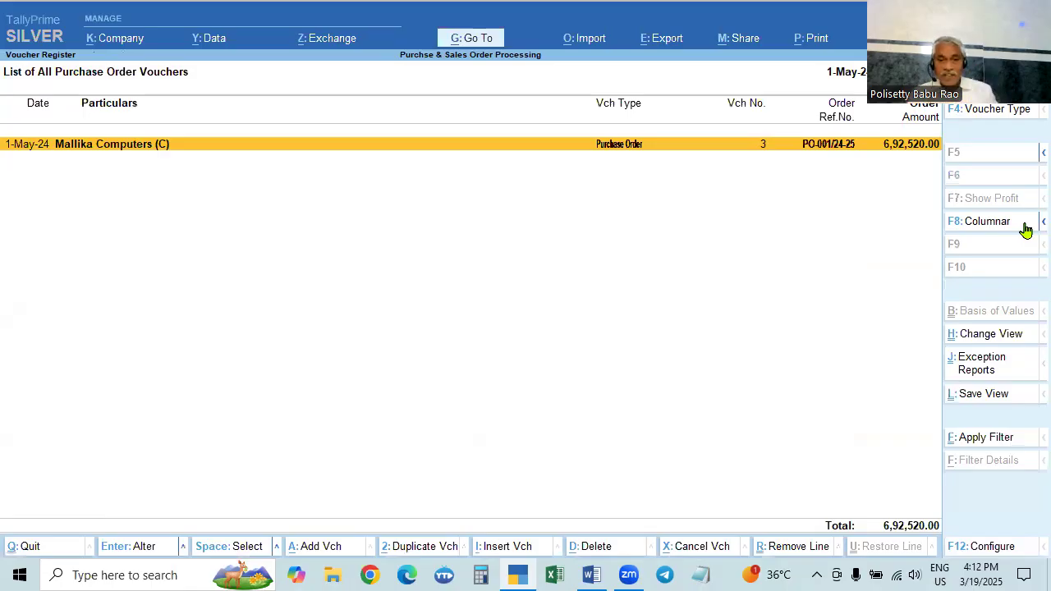
{"action": "key", "text": "Return"}
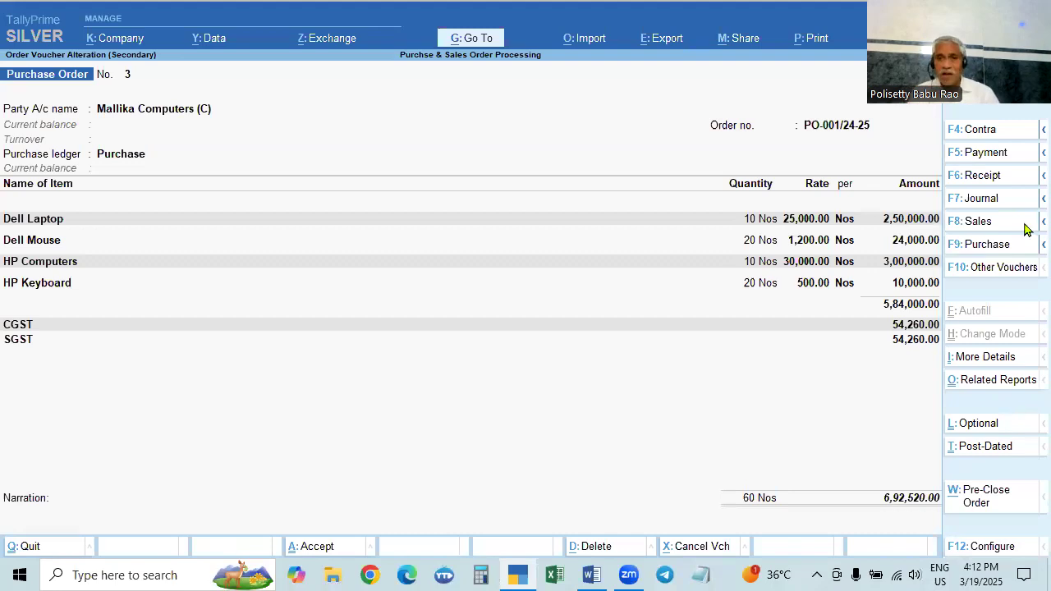
{"action": "key", "text": "Escape"}
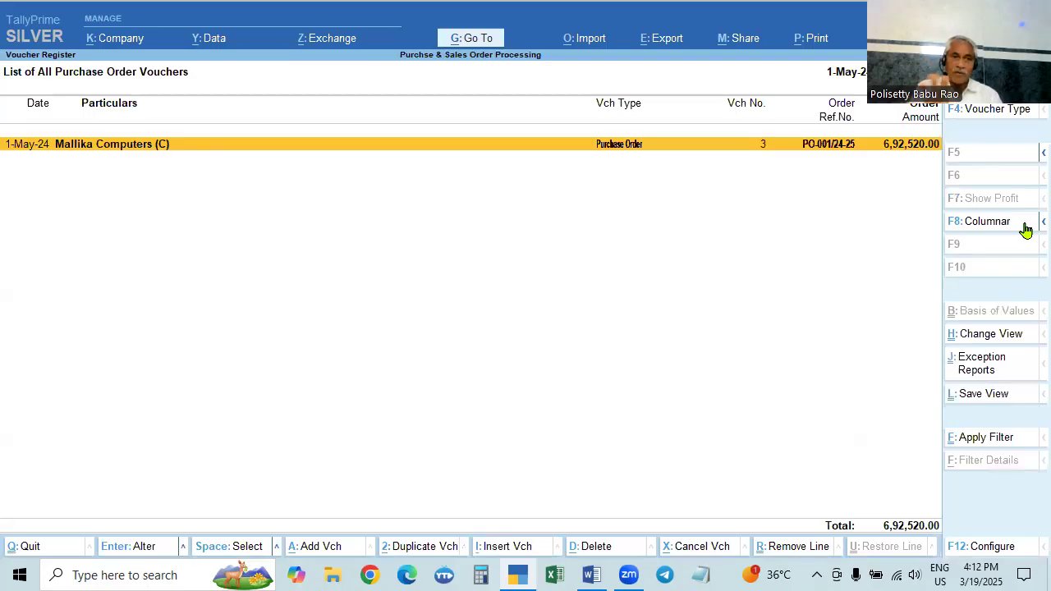
Leave the Purchase Orders Book and open the Statements of Inventory reports.
{"action": "key", "text": "Escape"}
{"action": "key", "text": "Escape"}
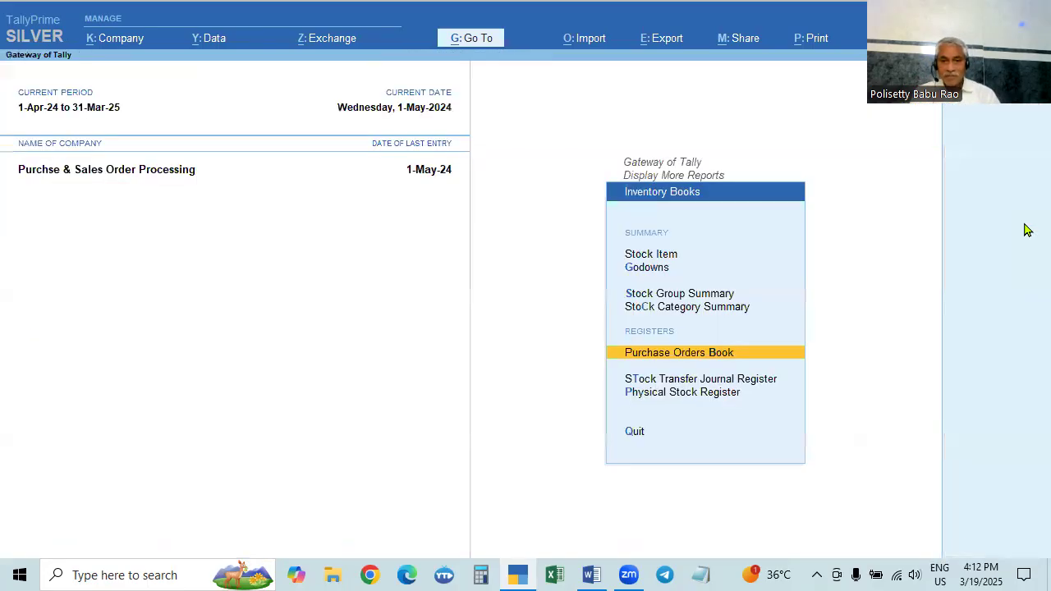
{"action": "key", "text": "Escape"}
{"action": "key", "text": "Down"}
{"action": "key", "text": "Return"}
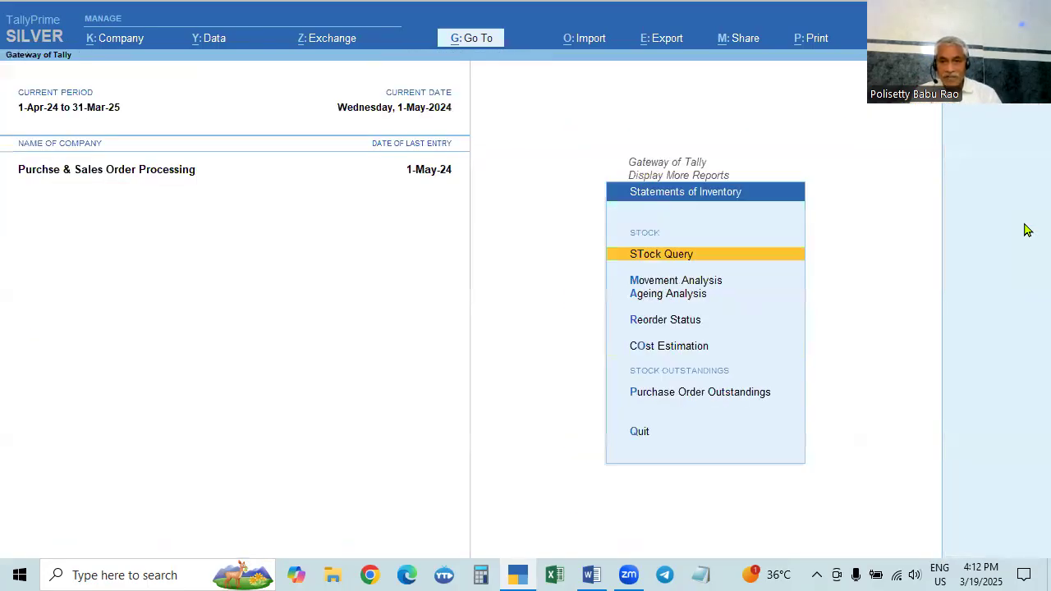
{"action": "key", "text": "Down"}
{"action": "key", "text": "Down"}
{"action": "key", "text": "Down"}
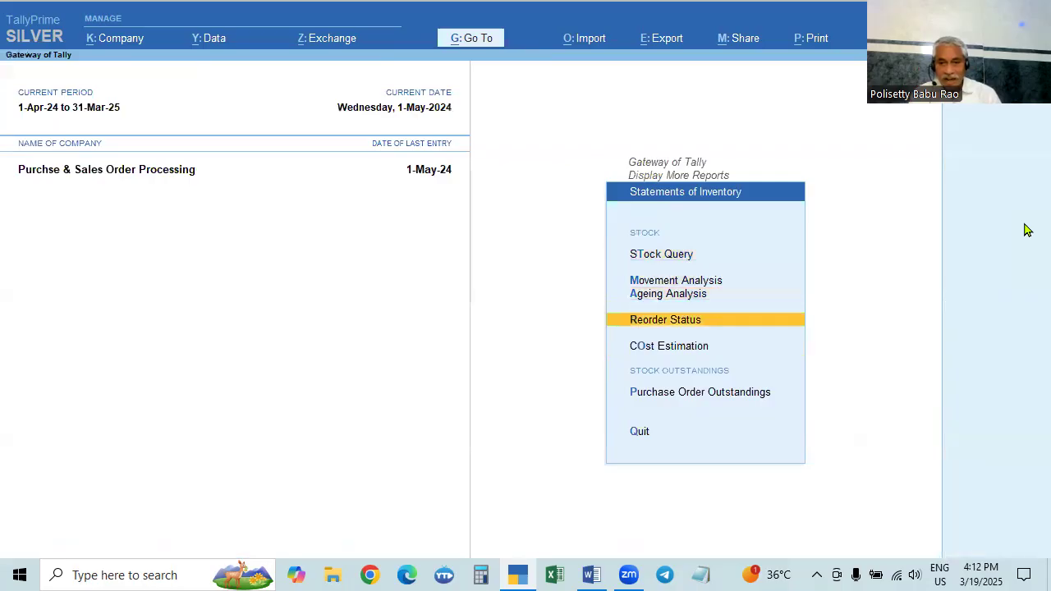
{"action": "key", "text": "Down"}
{"action": "key", "text": "Down"}
{"action": "key", "text": "Down"}
{"action": "key", "text": "Up"}
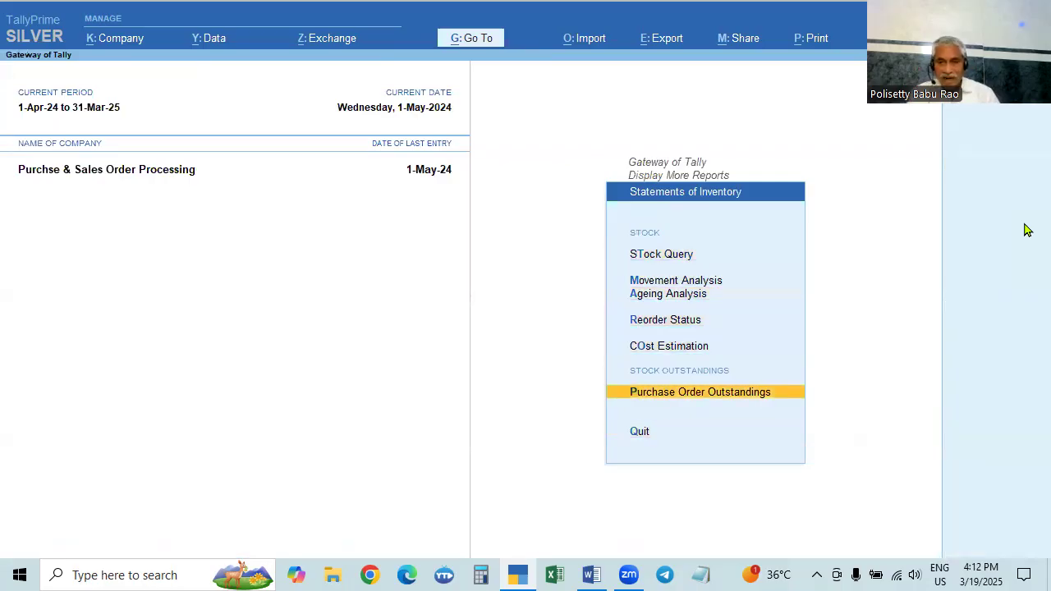
{"action": "key", "text": "Up"}
{"action": "key", "text": "Up"}
{"action": "key", "text": "Up"}
{"action": "key", "text": "Up"}
{"action": "key", "text": "Up"}
{"action": "key", "text": "Down"}
{"action": "key", "text": "Down"}
{"action": "key", "text": "Down"}
{"action": "key", "text": "Down"}
{"action": "key", "text": "Down"}
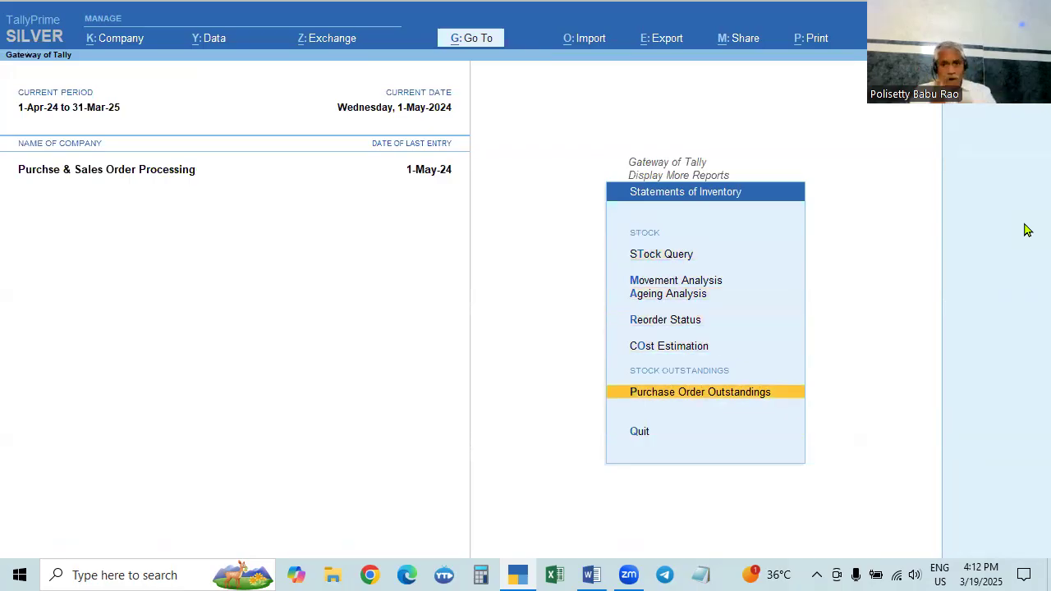
{"action": "key", "text": "Escape"}
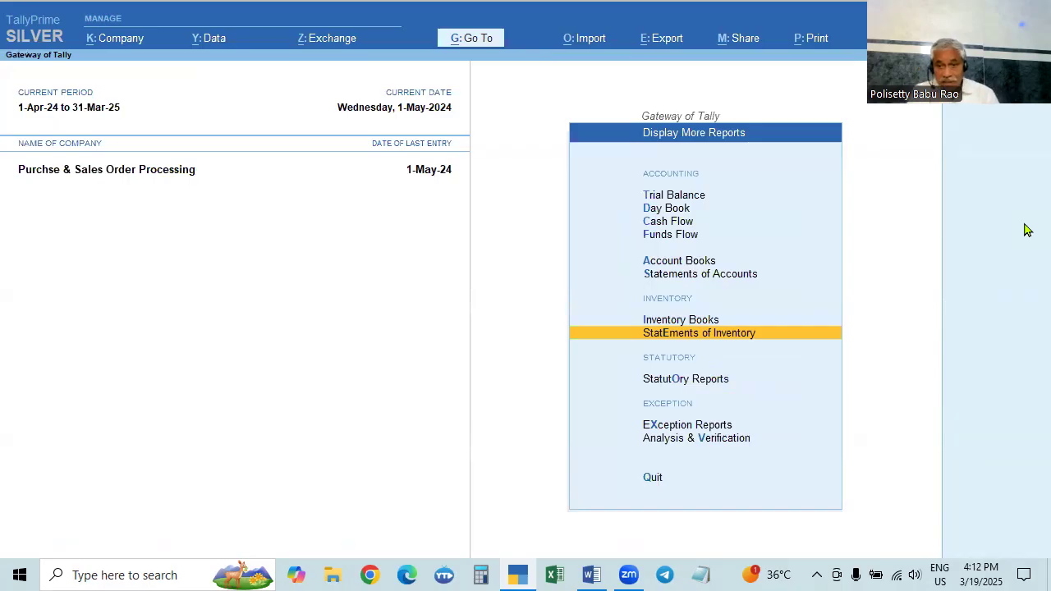
{"action": "key", "text": "Return"}
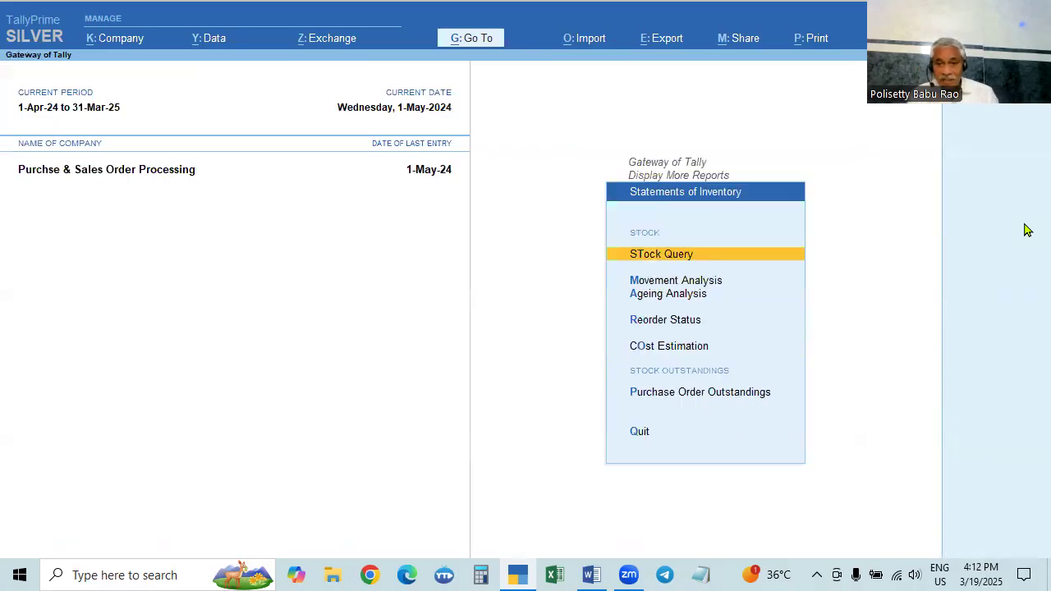
Open Purchase Order Outstandings from the Statements of Inventory.
{"action": "key", "text": "Down"}
{"action": "key", "text": "Down"}
{"action": "key", "text": "Down"}
{"action": "key", "text": "Down"}
{"action": "key", "text": "Down"}
{"action": "key", "text": "Down"}
{"action": "key", "text": "Up"}
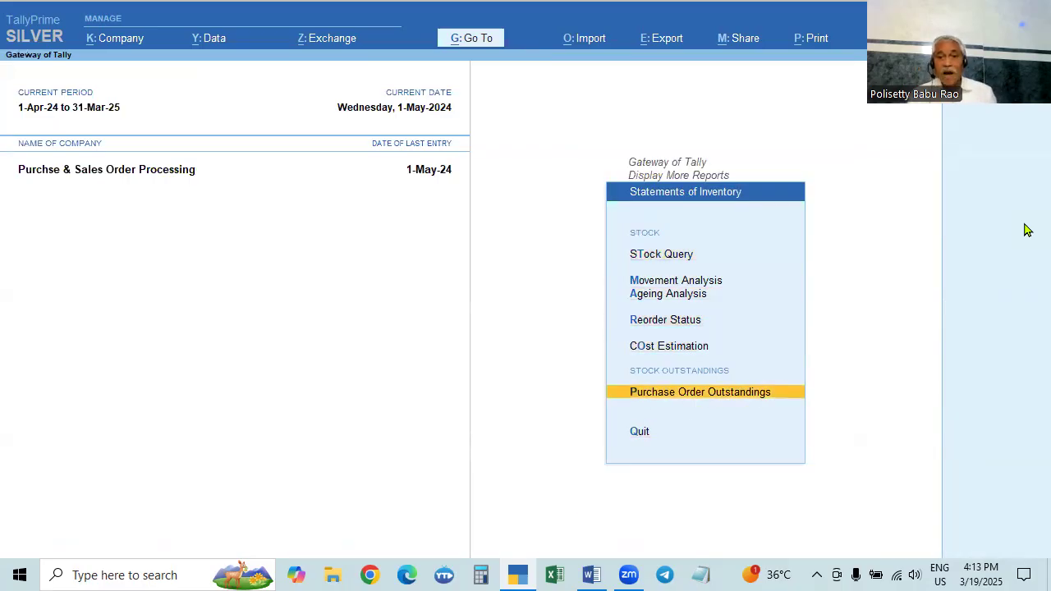
{"action": "key", "text": "Return"}
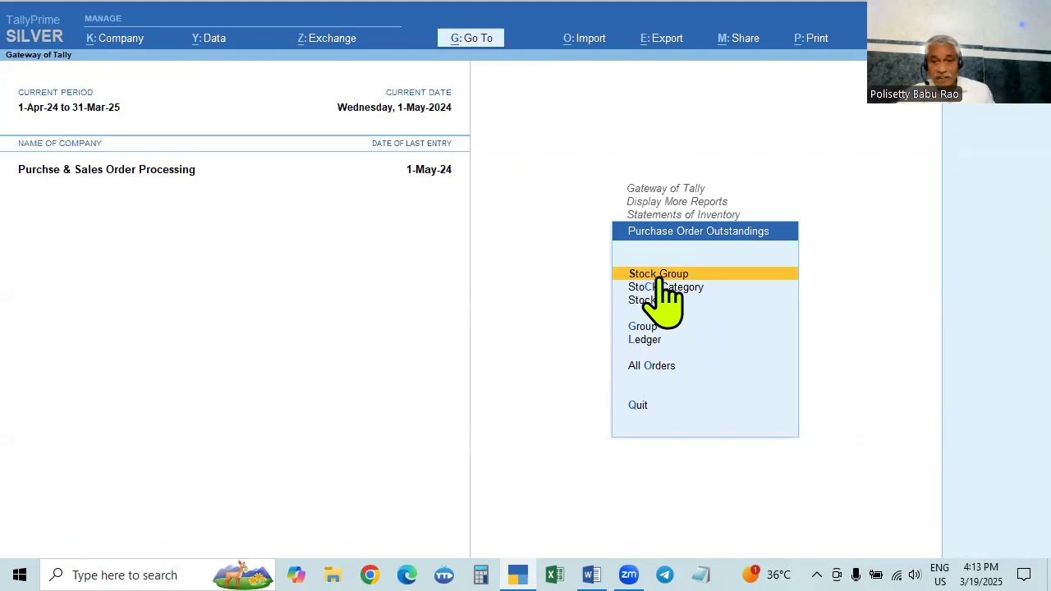
View the purchase order outstandings for the Mallika Computers (C) ledger.
{"action": "left_click", "coordinate": [643, 341]}
{"action": "key", "text": "Down"}
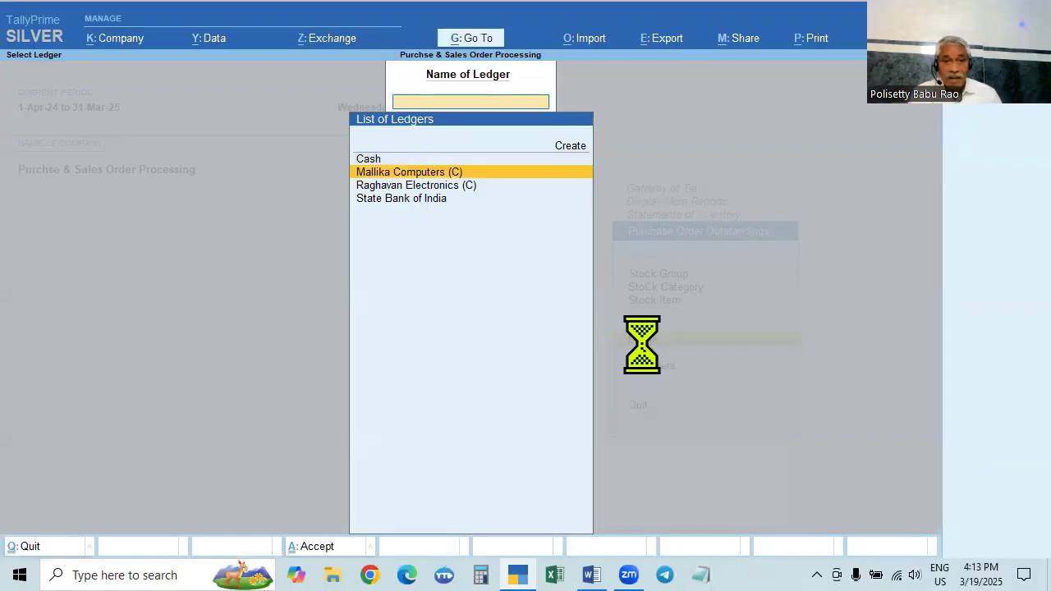
{"action": "key", "text": "Return"}
{"action": "key", "text": "Escape"}
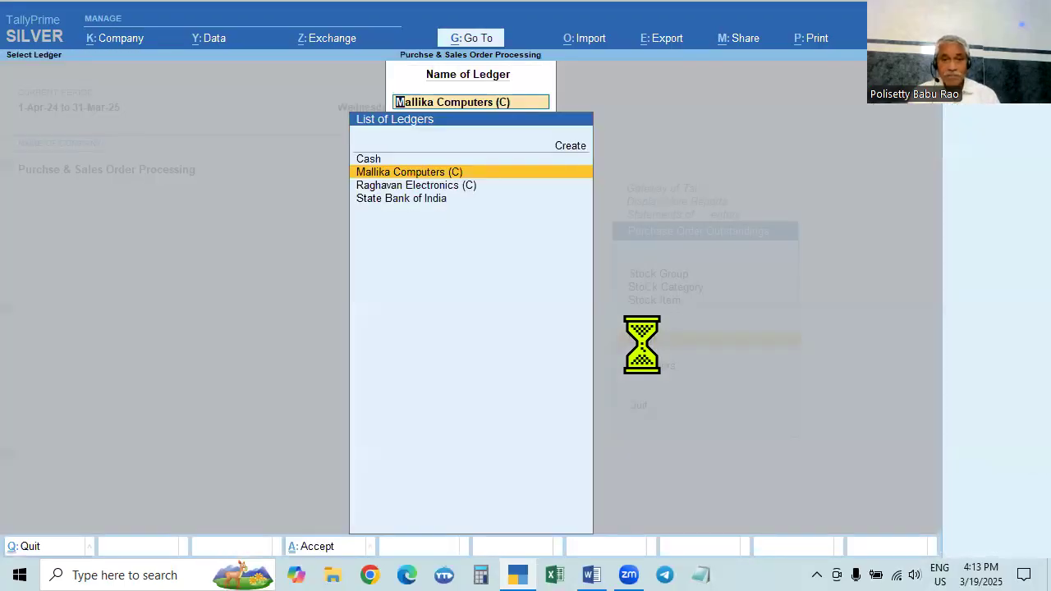
{"action": "key", "text": "Escape"}
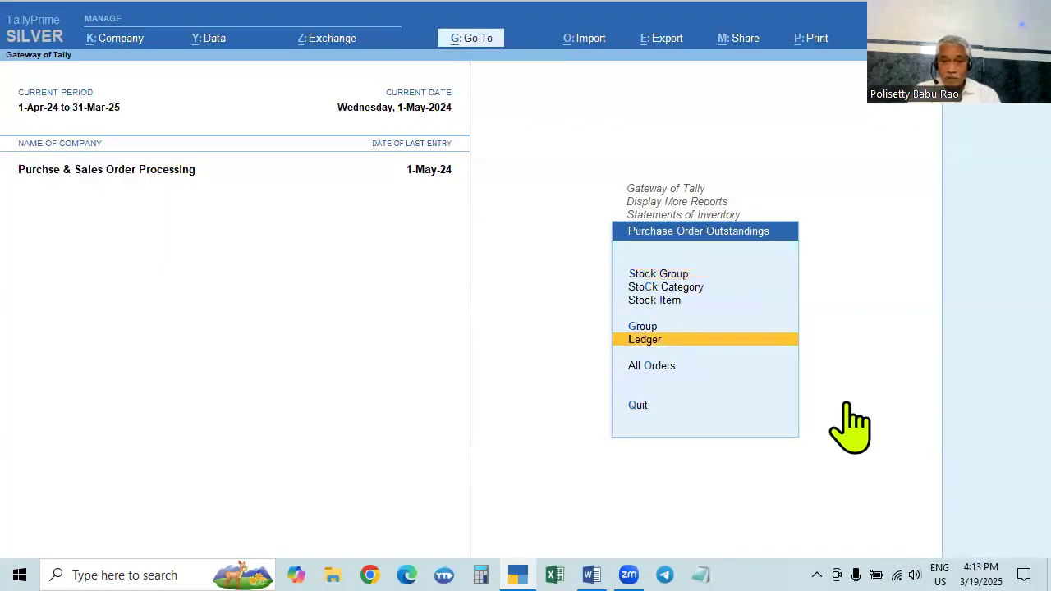
View the outstanding purchase orders for all orders instead of due orders only.
{"action": "key", "text": "Down"}
{"action": "key", "text": "Down"}
{"action": "key", "text": "Up"}
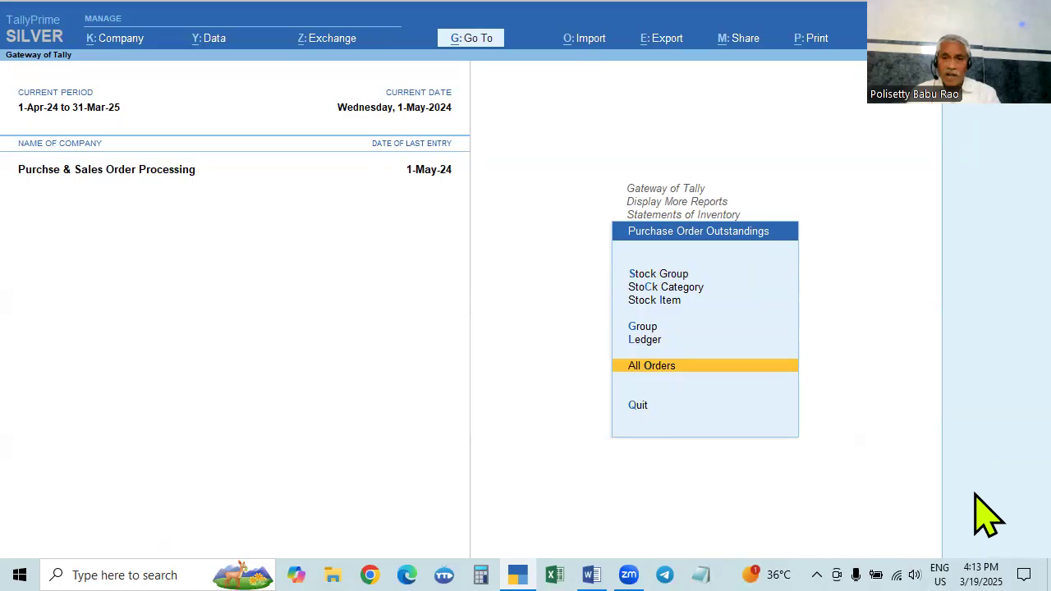
{"action": "key", "text": "Return"}
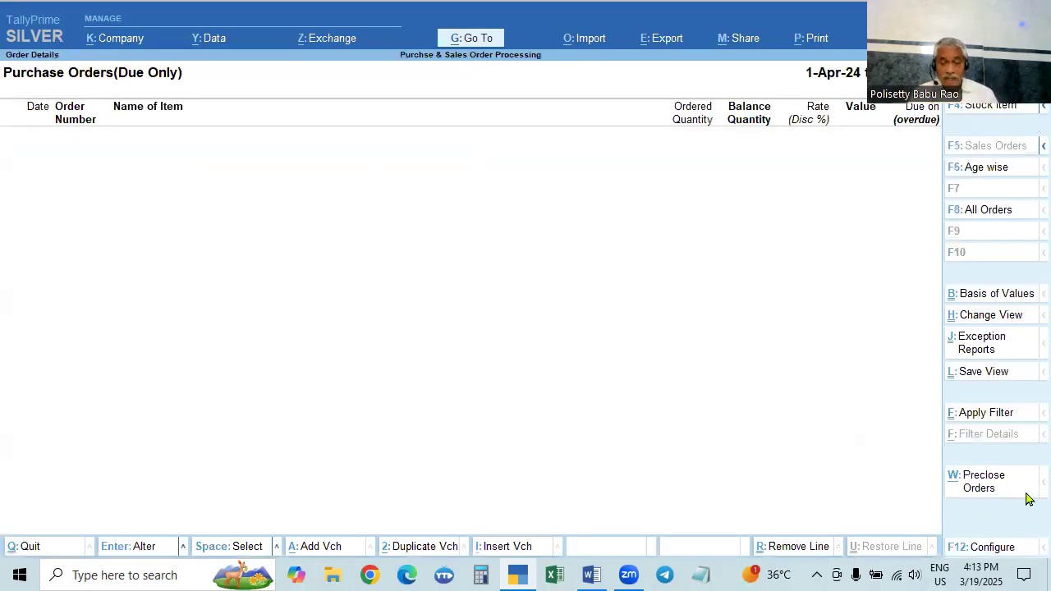
{"action": "key", "text": "Escape"}
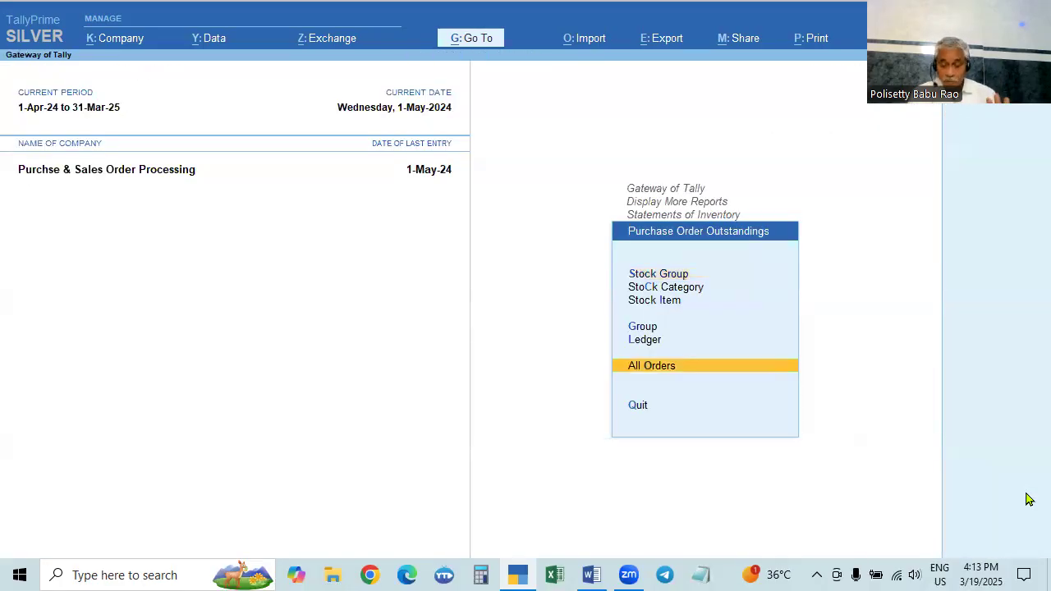
{"action": "key", "text": "Return"}
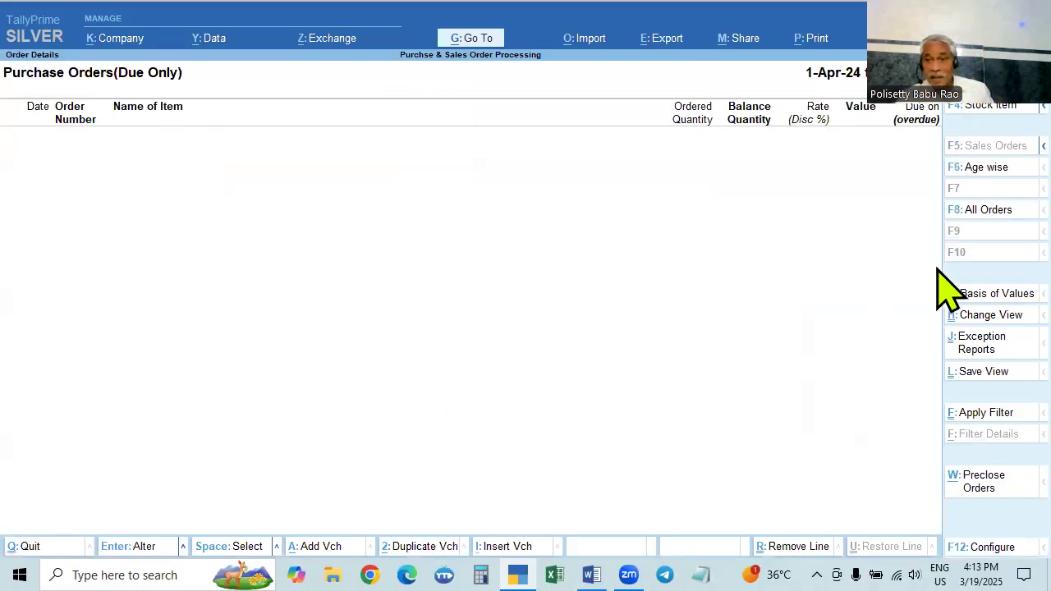
{"action": "left_click", "coordinate": [984, 215]}
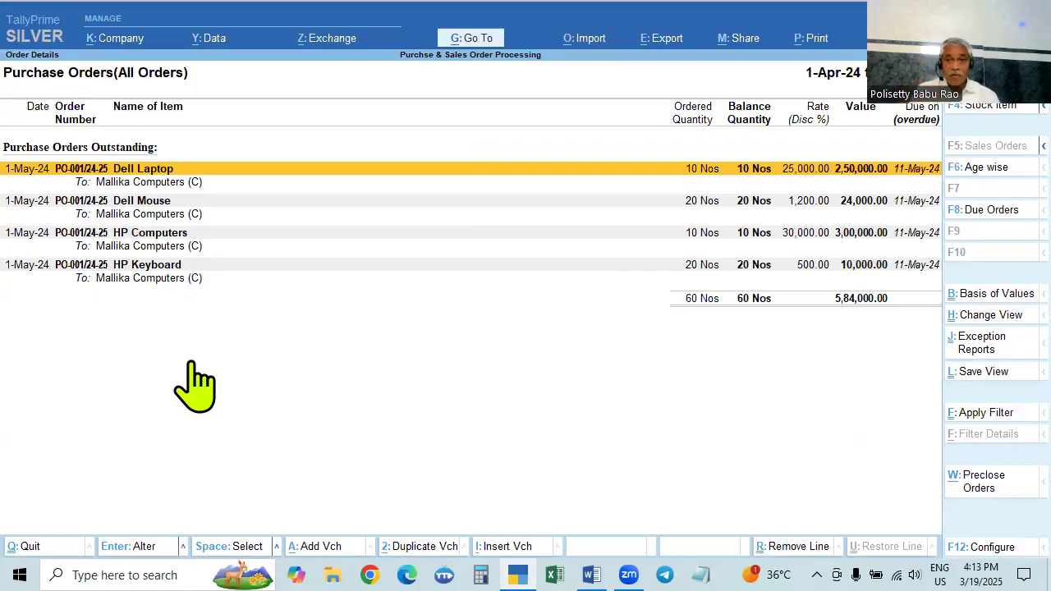
{"action": "key", "text": "Escape"}
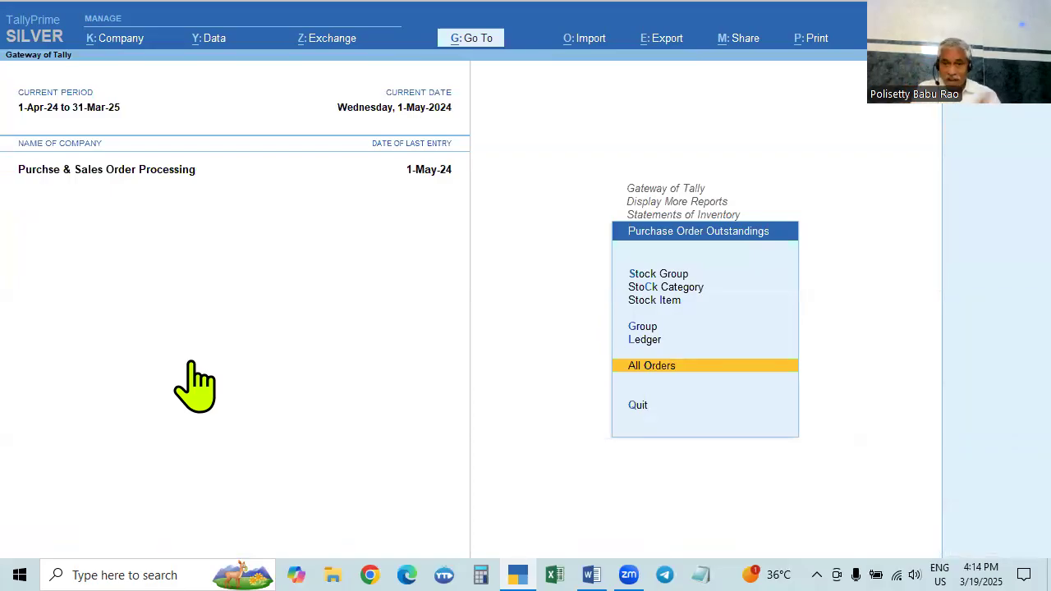
Return to the Gateway of Tally and start a new voucher entry.
{"action": "key", "text": "Escape"}
{"action": "key", "text": "Escape"}
{"action": "key", "text": "Escape"}
{"action": "key", "text": "Escape"}
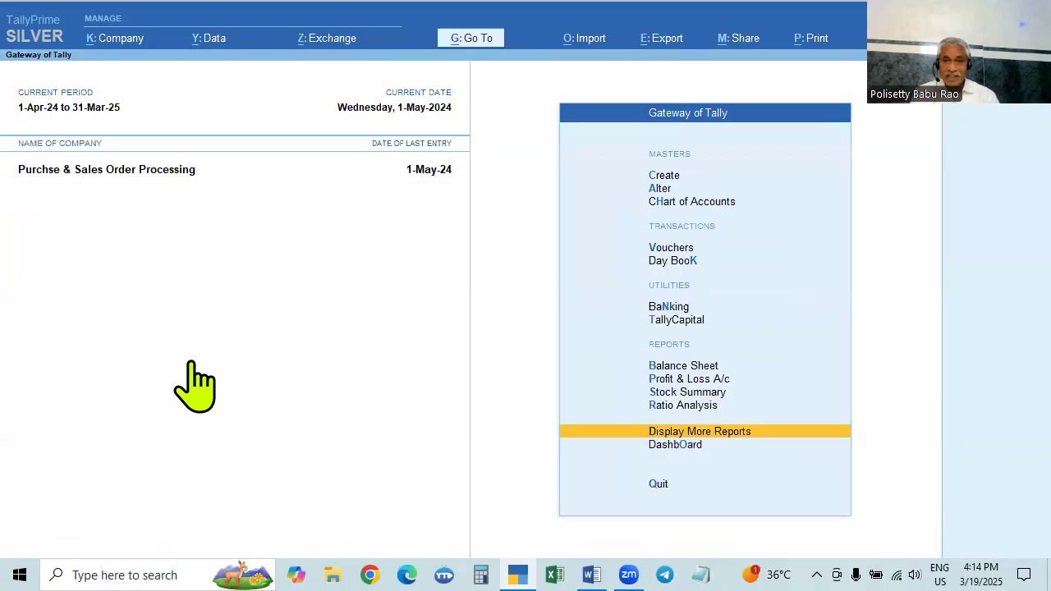
{"action": "key", "text": "n"}
{"action": "key", "text": "Up"}
{"action": "key", "text": "Up"}
{"action": "key", "text": "Down"}
{"action": "key", "text": "Down"}
{"action": "key", "text": "Down"}
{"action": "key", "text": "Down"}
{"action": "key", "text": "Down"}
{"action": "key", "text": "Return"}
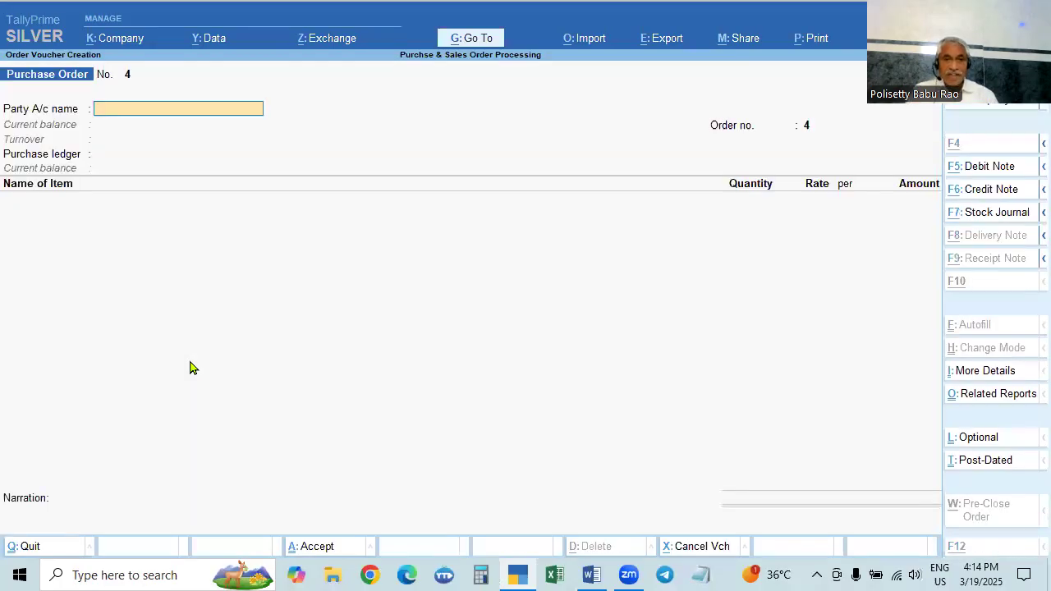
Switch to the ASSIGNMENT PROBLEMS document in Word and read the 2.5.24 delivery entry for Mallika Computers.
{"action": "key", "text": "alt+Tab"}
{"action": "scroll", "coordinate": [338, 377], "scroll_direction": "down", "scroll_amount": 1}
{"action": "scroll", "coordinate": [337, 386], "scroll_direction": "up", "scroll_amount": 1}
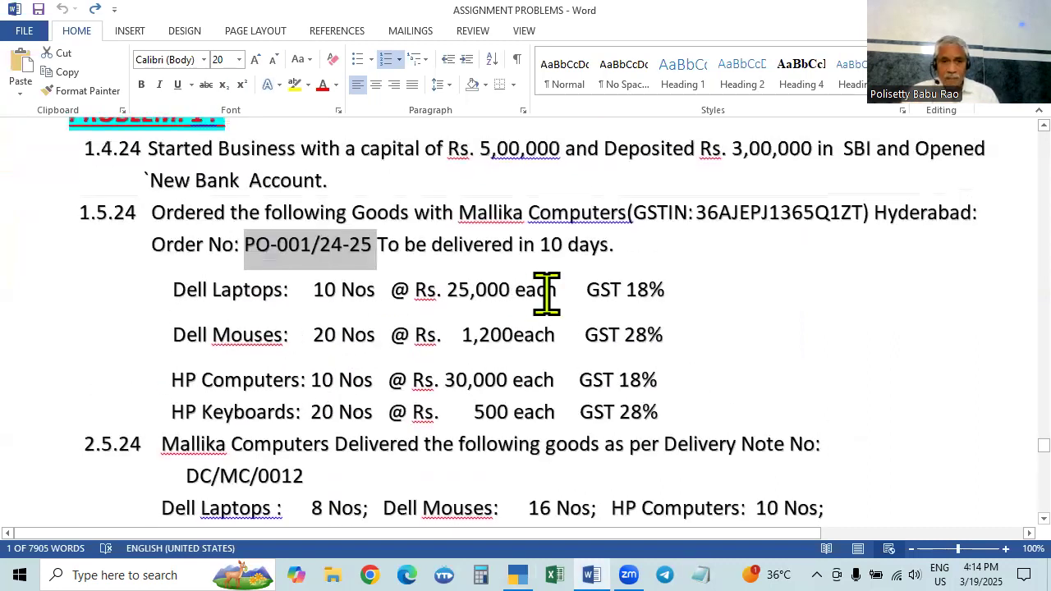
{"action": "scroll", "coordinate": [543, 292], "scroll_direction": "down", "scroll_amount": 1}
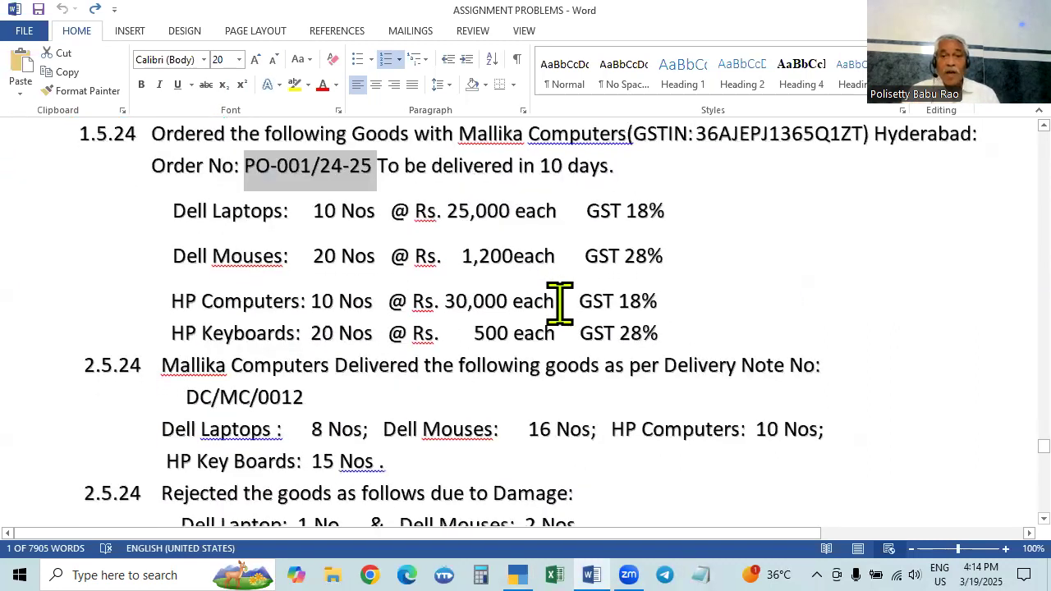
{"action": "scroll", "coordinate": [689, 271], "scroll_direction": "up", "scroll_amount": 1}
{"action": "scroll", "coordinate": [683, 292], "scroll_direction": "down", "scroll_amount": 1}
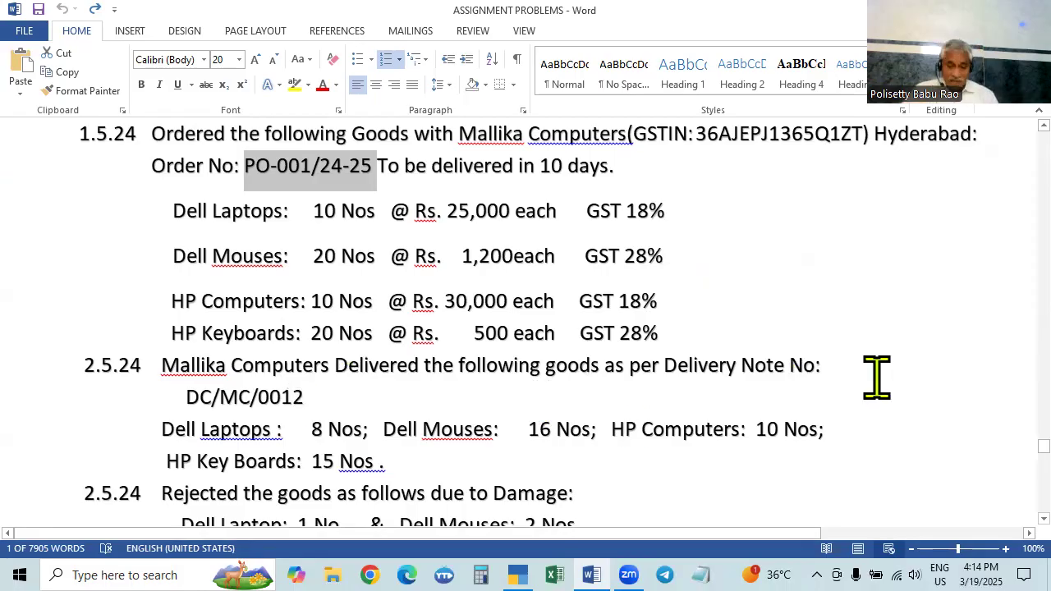
Return to TallyPrime and set the voucher date to 2.5.
{"action": "key", "text": "alt+Tab"}
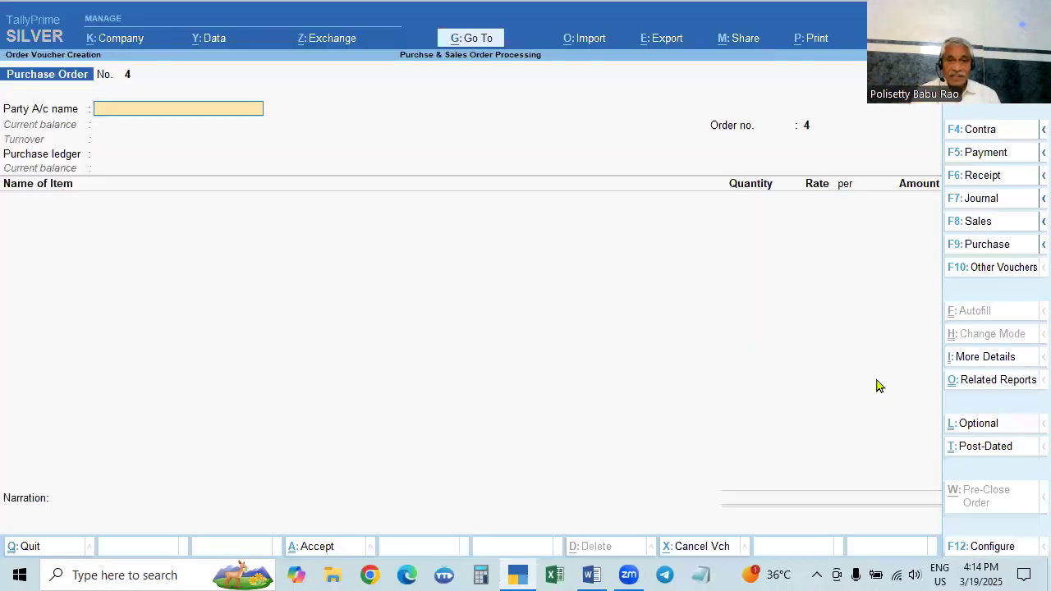
{"action": "key", "text": "F2"}
{"action": "type", "text": "2.5"}
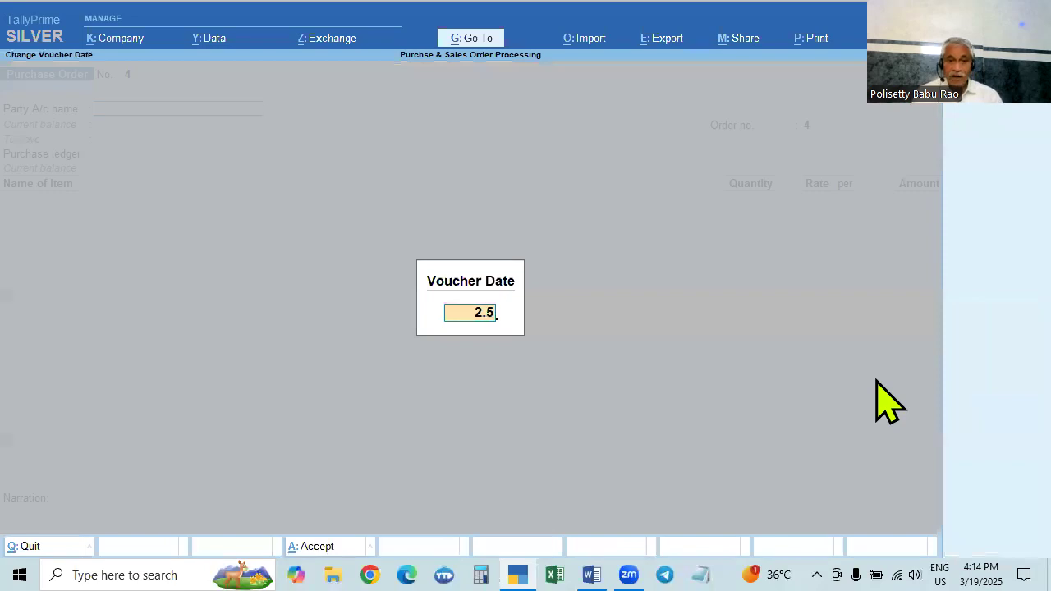
{"action": "key", "text": "Return"}
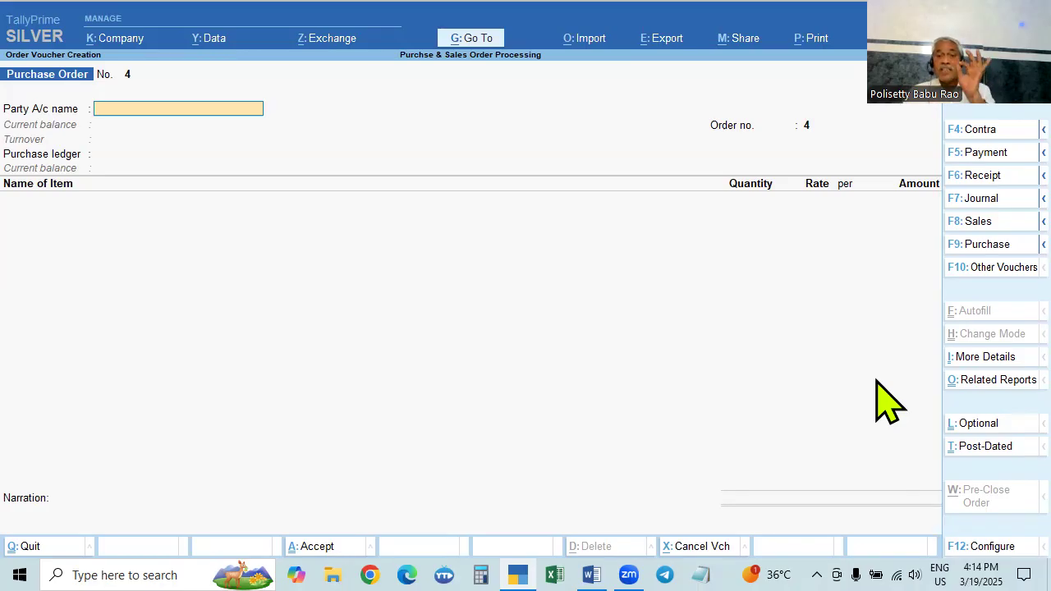
Change the voucher type to Receipt Note from the inactive voucher types and activate it.
{"action": "key", "text": "alt+Tab"}
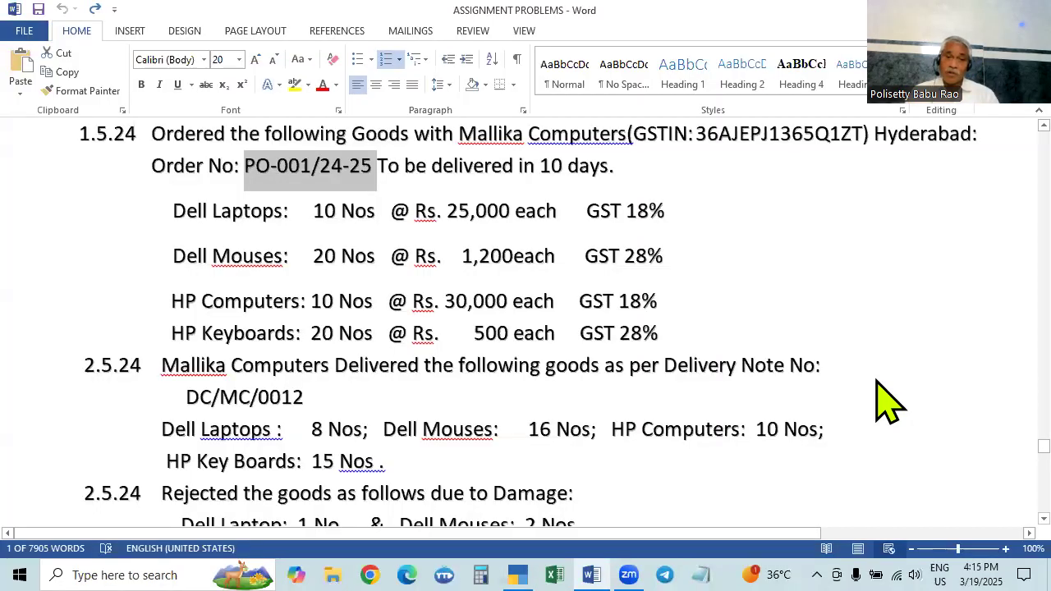
{"action": "key", "text": "alt+Tab"}
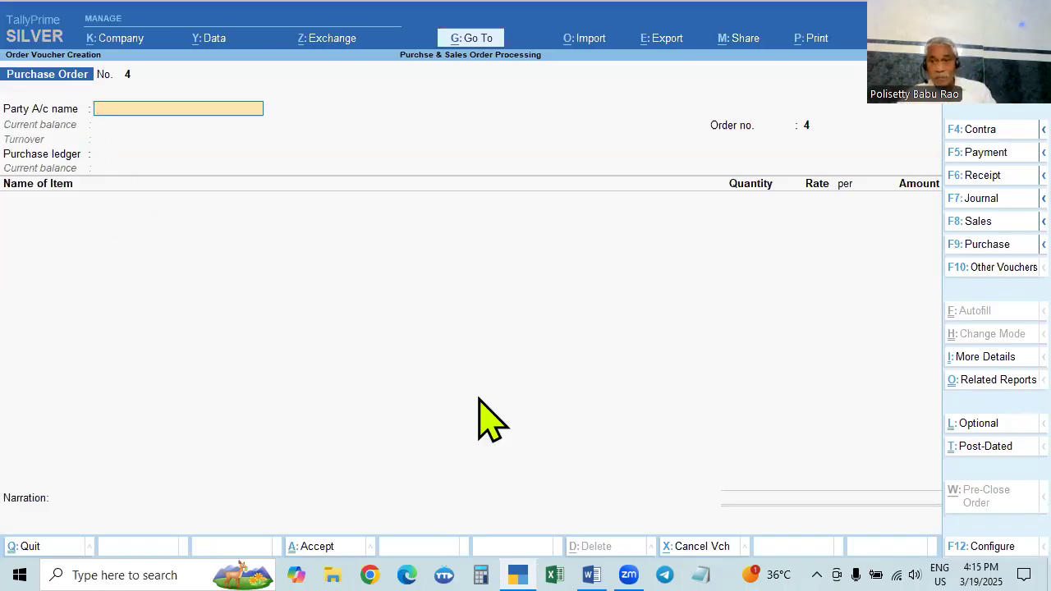
{"action": "left_click", "coordinate": [989, 270]}
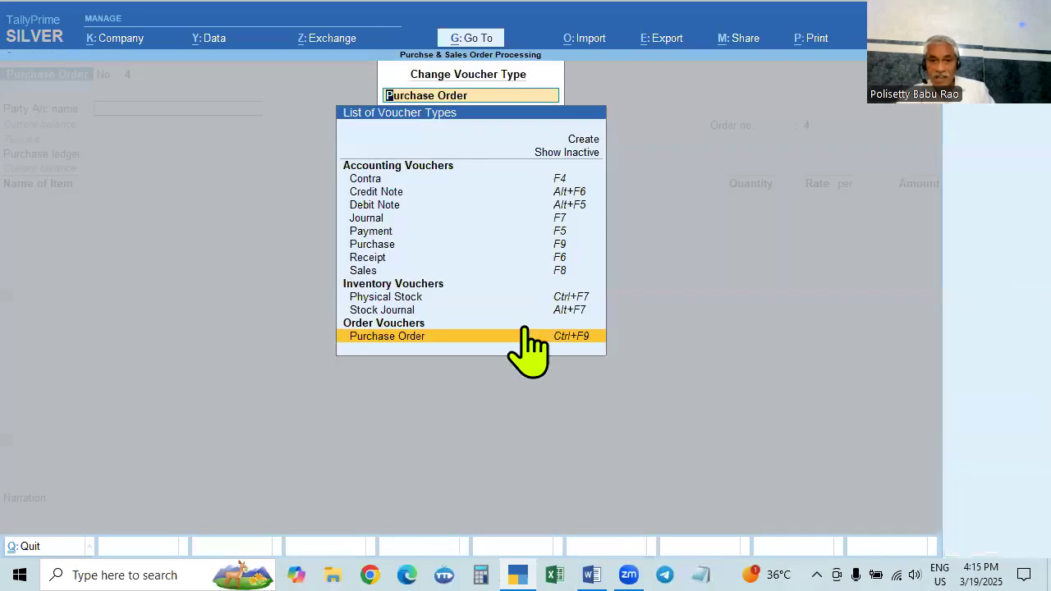
{"action": "left_click", "coordinate": [574, 153]}
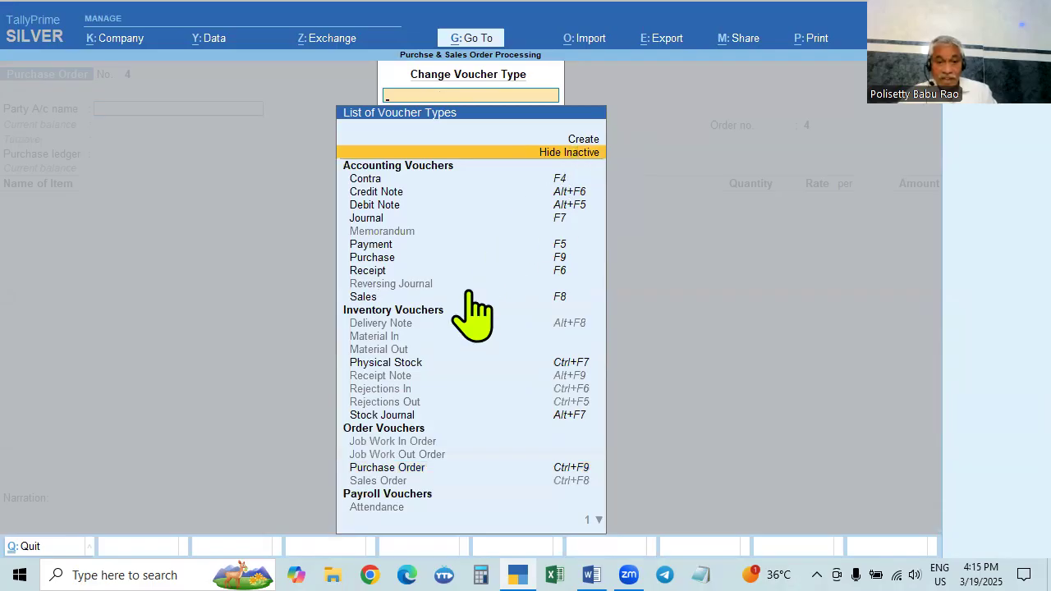
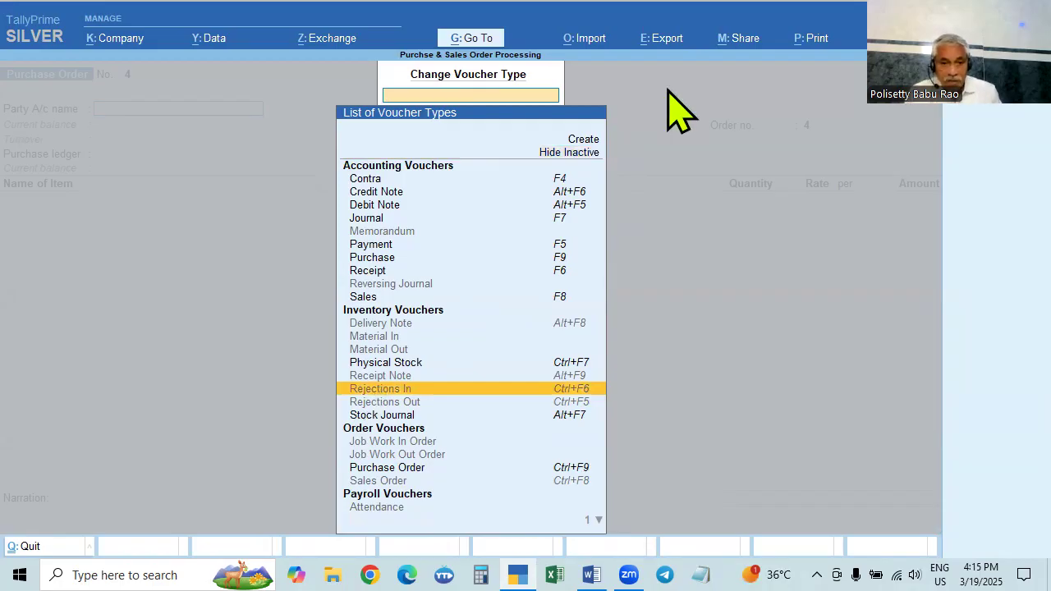
{"action": "left_click", "coordinate": [380, 375]}
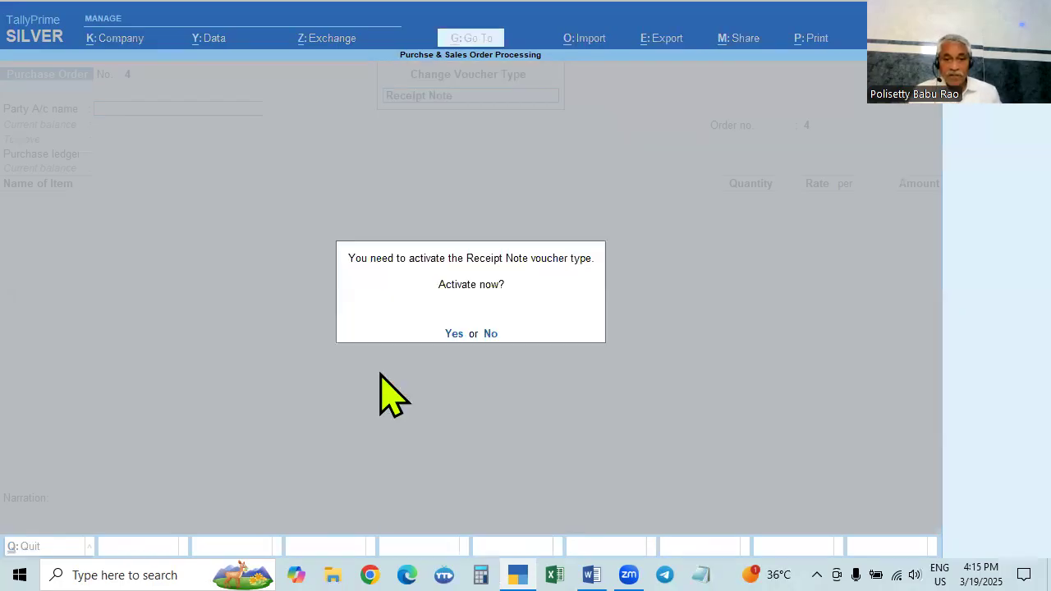
{"action": "left_click", "coordinate": [452, 334]}
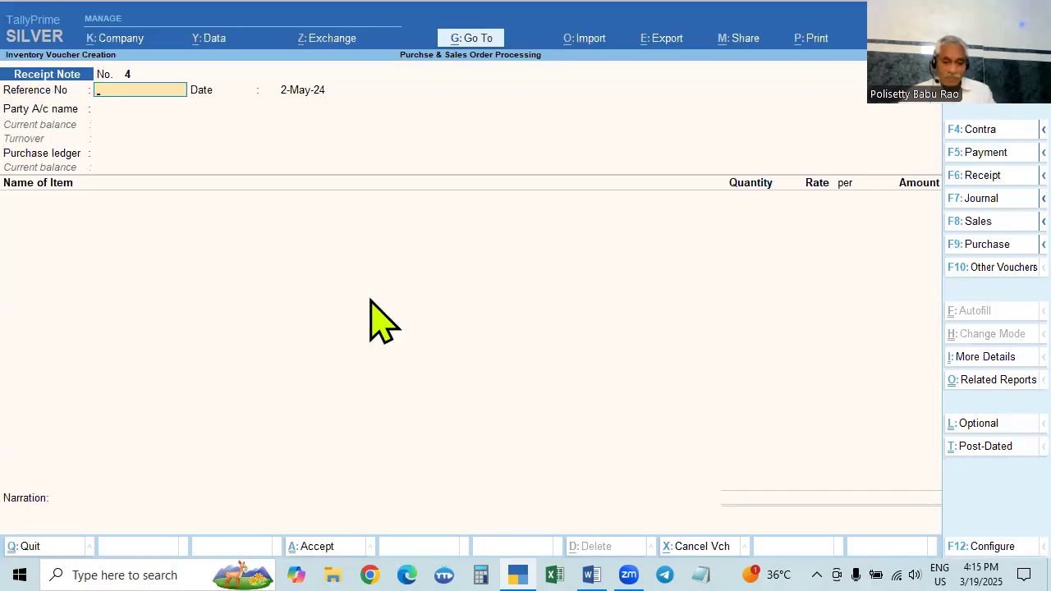
Check the delivery note number in the Word assignment and return to the Receipt Note voucher.
{"action": "key", "text": "alt+Tab"}
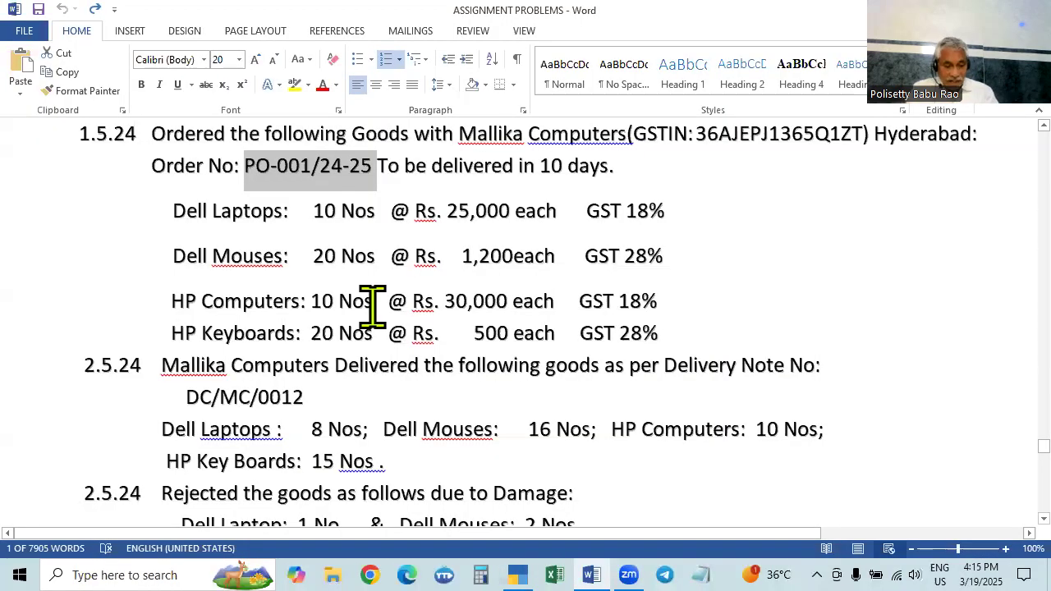
{"action": "key", "text": "alt+Tab"}
{"action": "key", "text": "Escape"}
{"action": "key", "text": "Escape"}
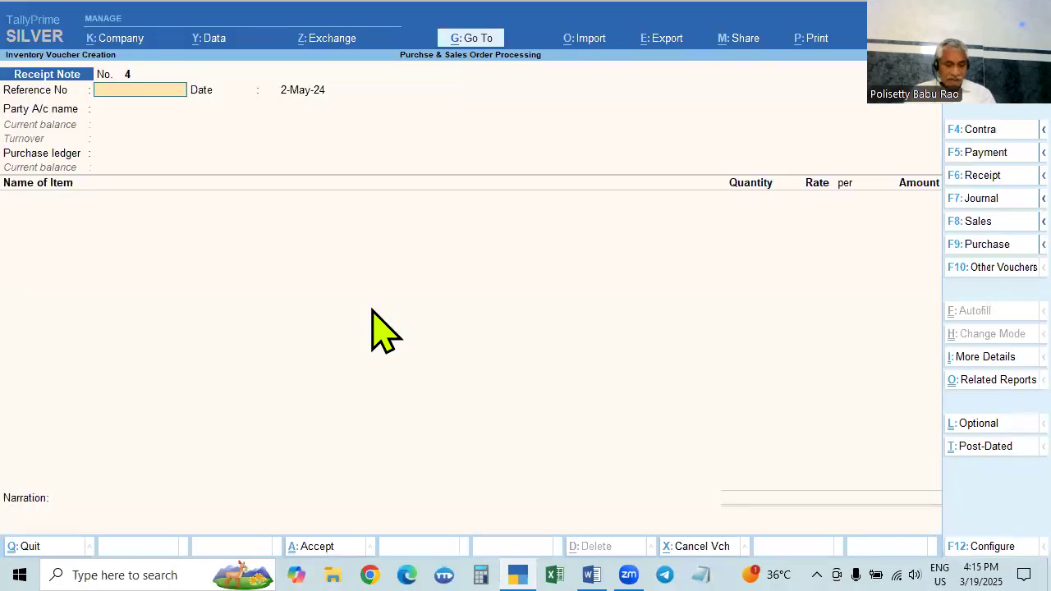
Check the 2.5.24 delivery entry in the Word assignment, return to TallyPrime and set the Receipt Note's reference number to RN/001, keeping the date.
{"action": "key", "text": "alt+Tab"}
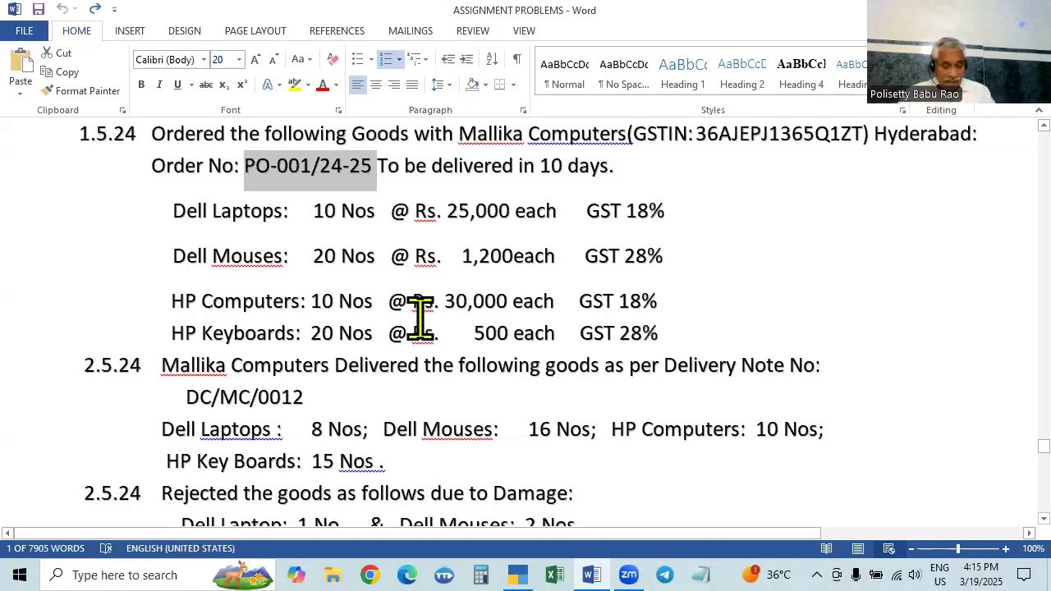
{"action": "key", "text": "alt+Tab"}
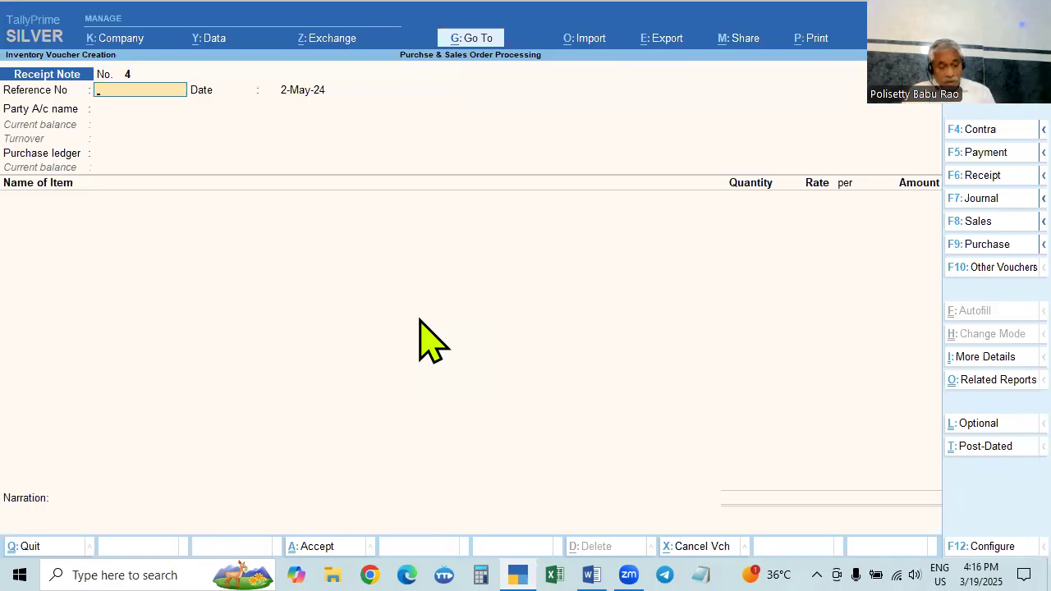
{"action": "key", "text": "alt+Tab"}
{"action": "key", "text": "alt+Tab"}
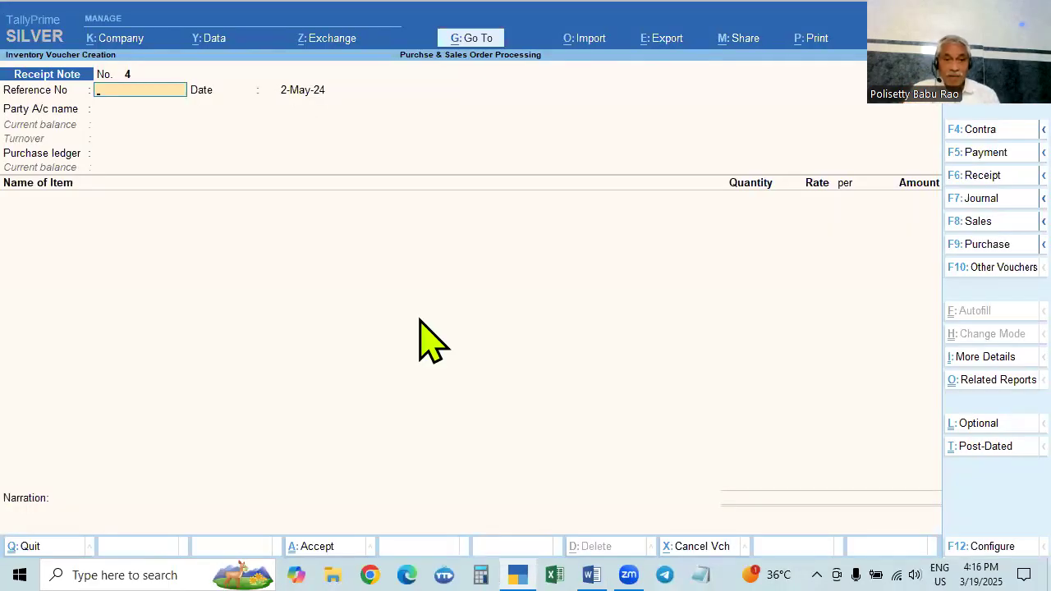
{"action": "key", "text": "alt+Tab"}
{"action": "key", "text": "alt+Tab"}
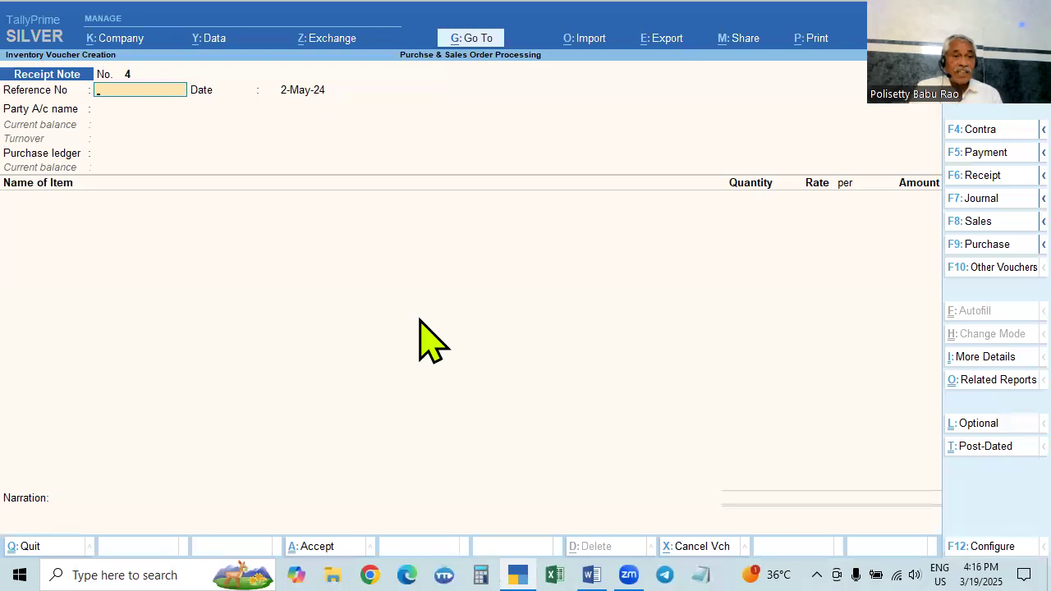
{"action": "type", "text": "RN"}
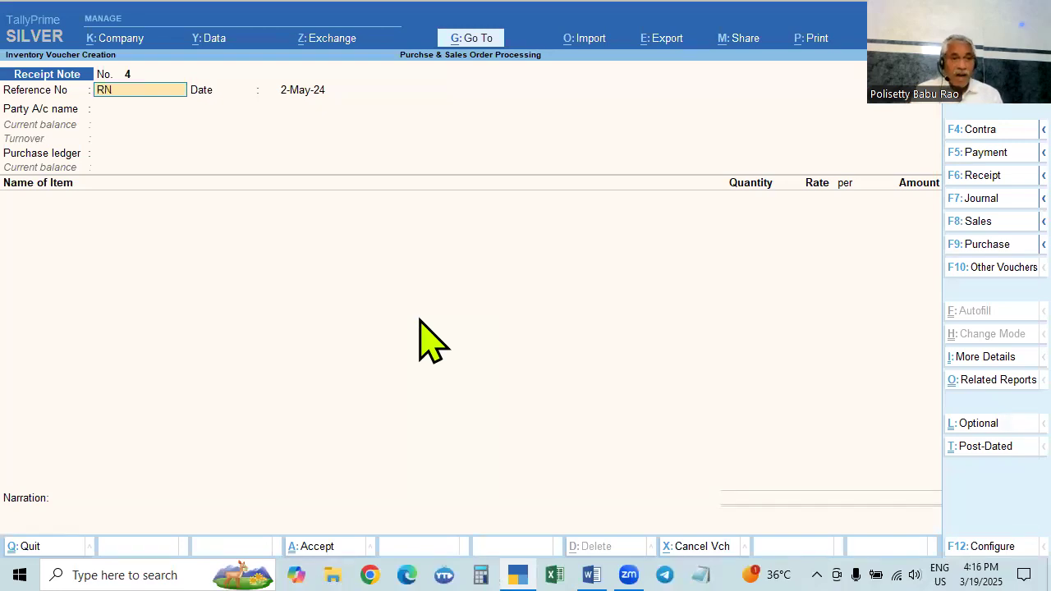
{"action": "type", "text": "/00"}
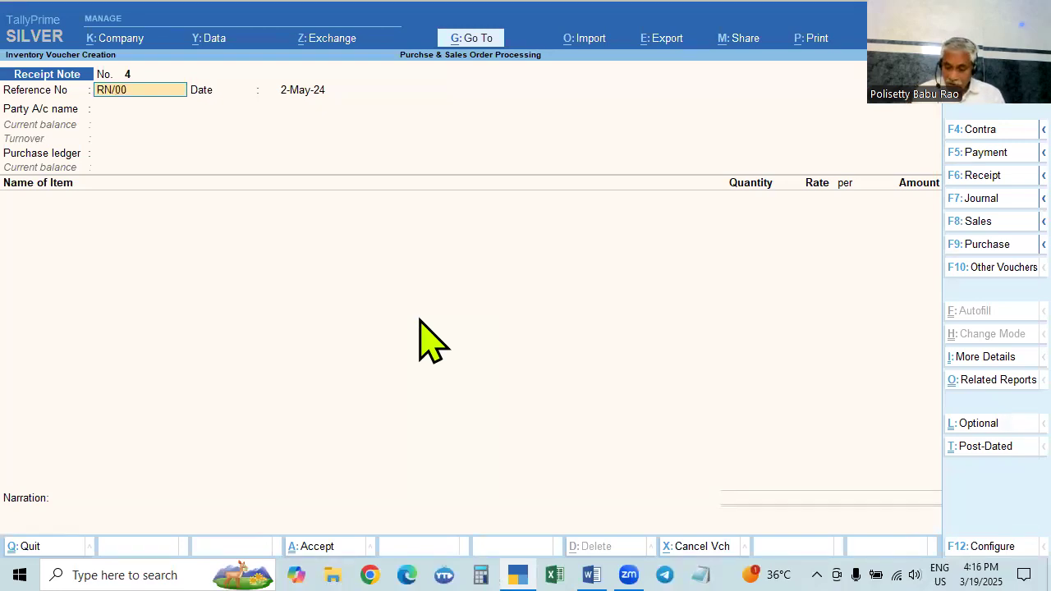
{"action": "type", "text": "1"}
{"action": "key", "text": "Return"}
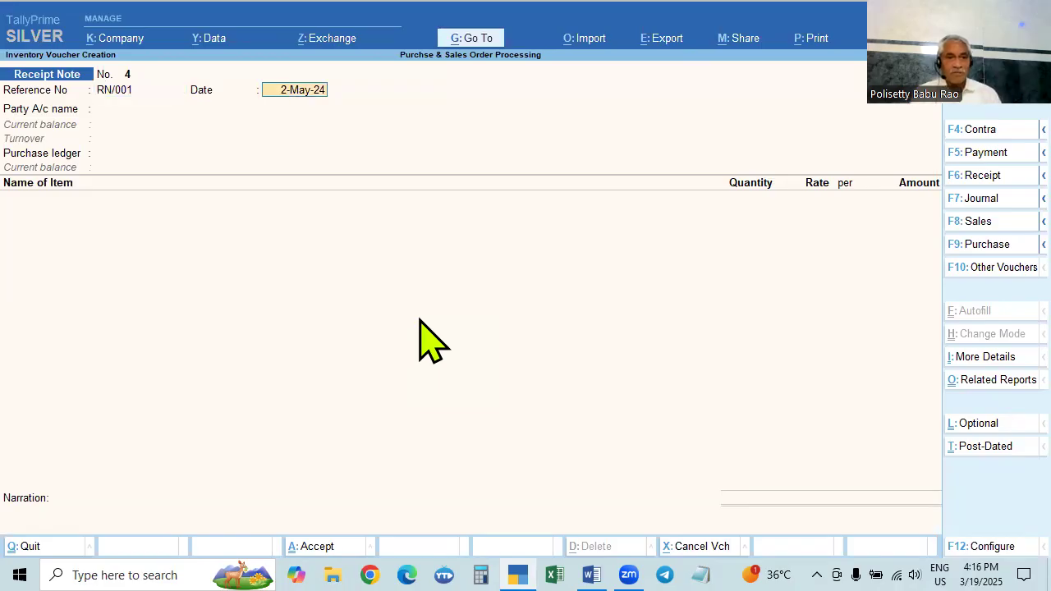
{"action": "key", "text": "Return"}
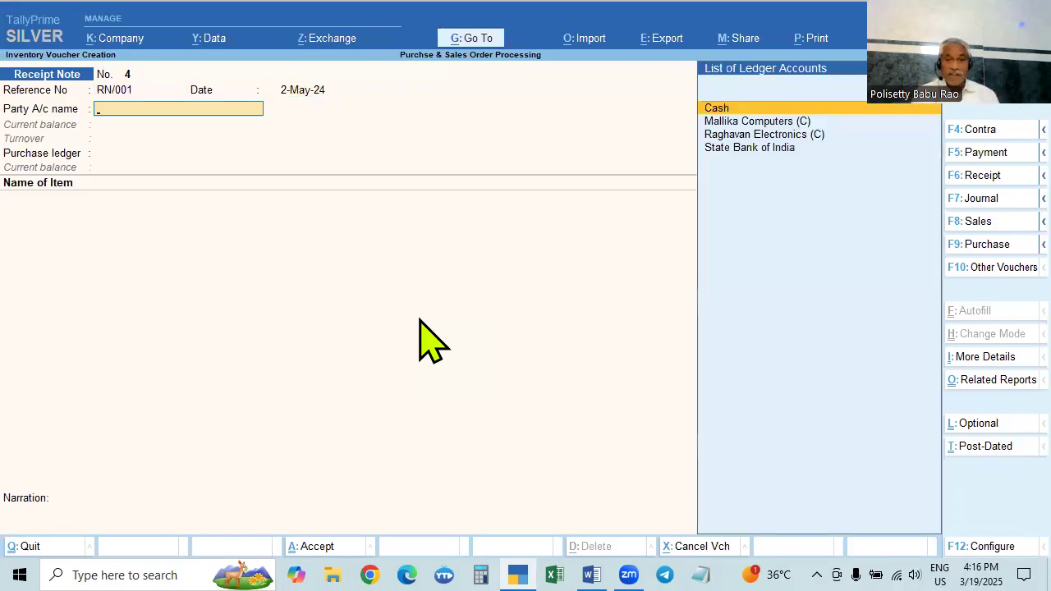
Select Mallika Computers (C) as the party, link its 1-May-24 purchase order, and accept the party details and the Purchase ledger.
{"action": "key", "text": "Down"}
{"action": "key", "text": "Return"}
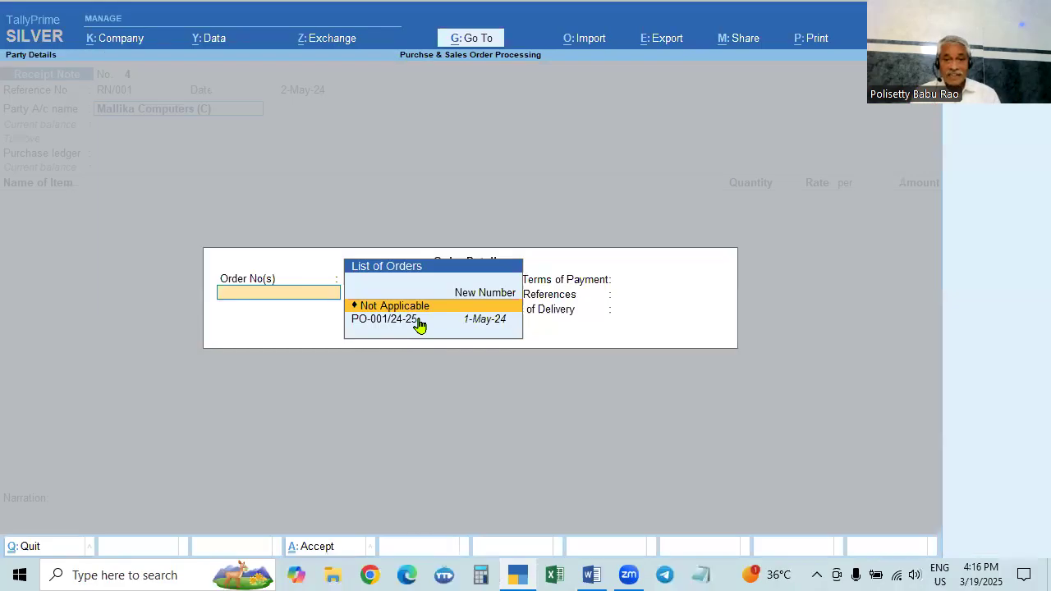
{"action": "key", "text": "Escape"}
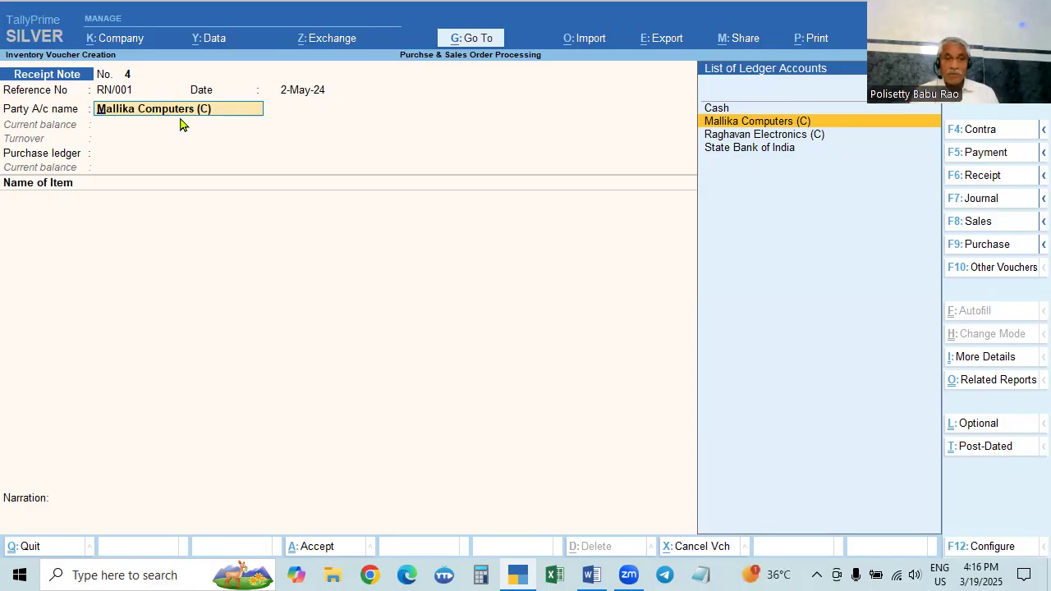
{"action": "key", "text": "Return"}
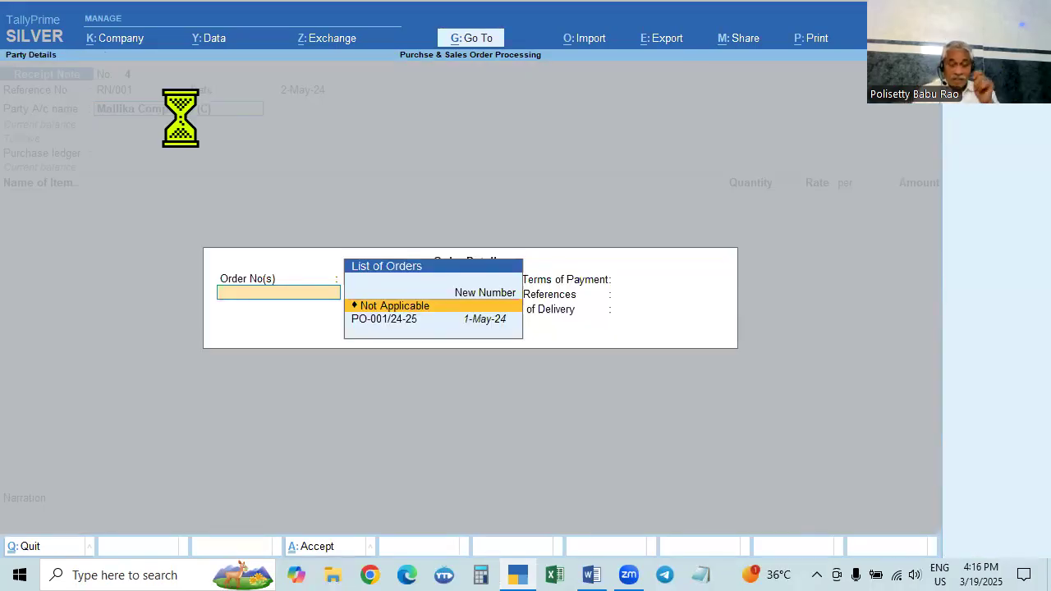
{"action": "key", "text": "Down"}
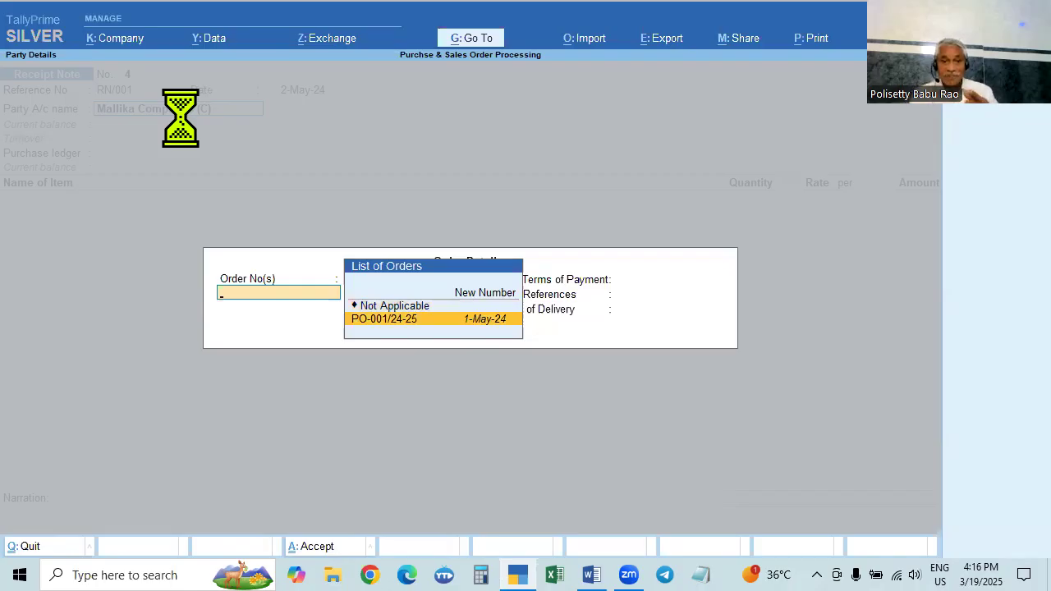
{"action": "key", "text": "Return"}
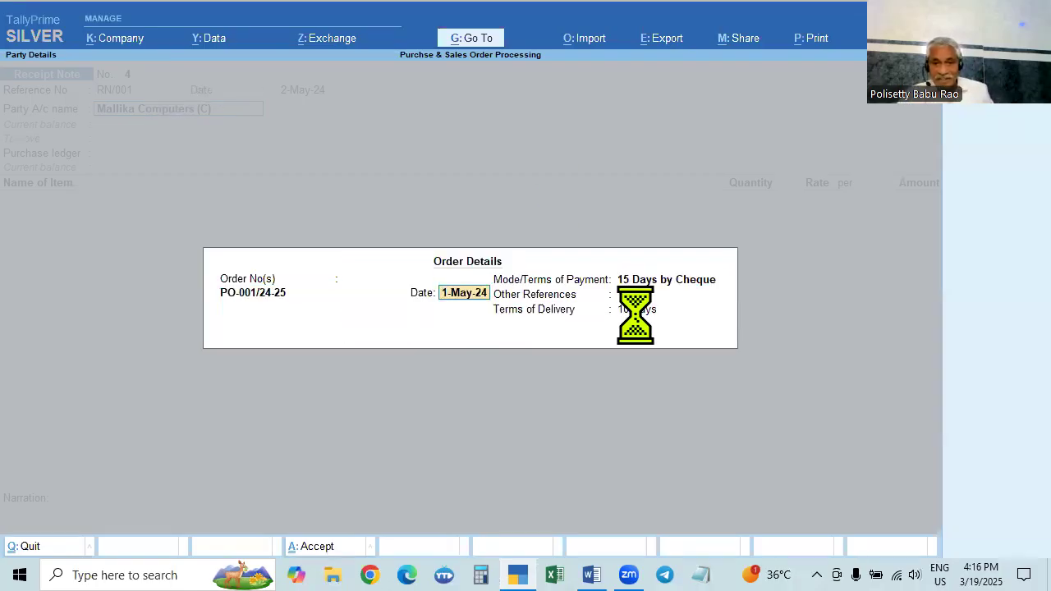
{"action": "key", "text": "Return"}
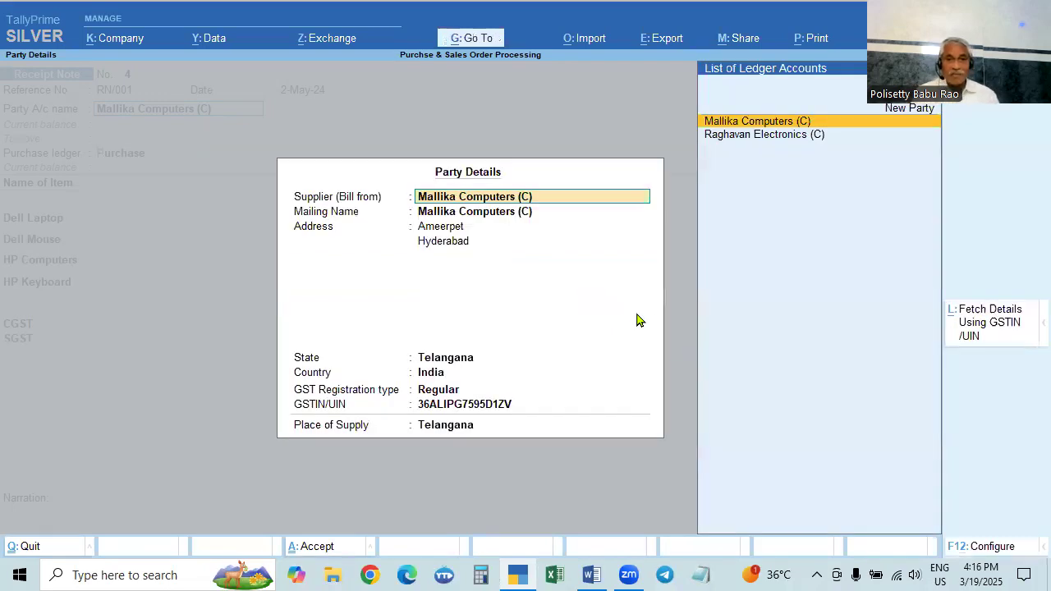
{"action": "key", "text": "ctrl+a"}
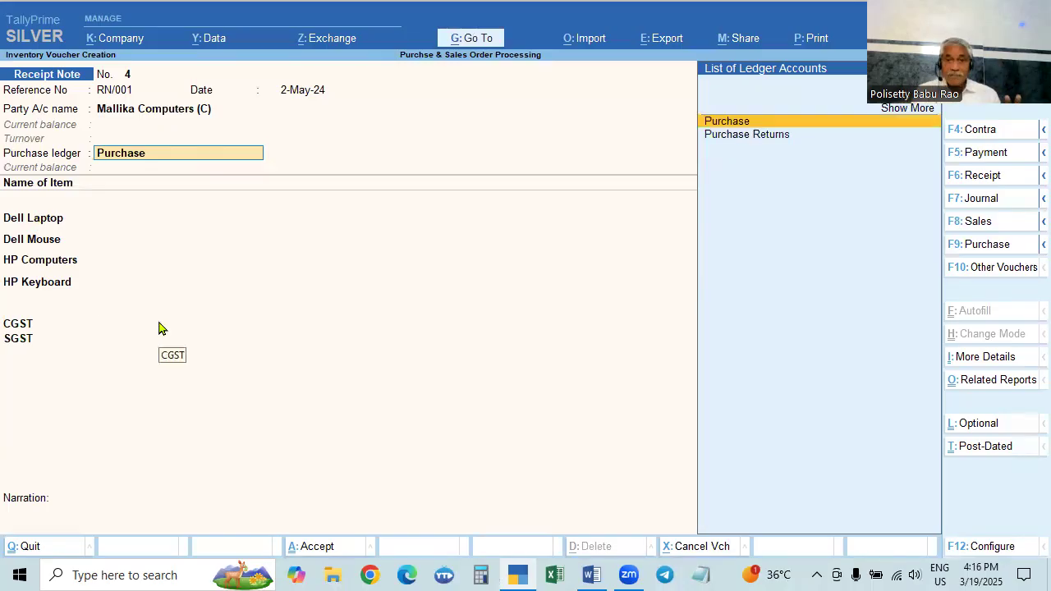
{"action": "key", "text": "Return"}
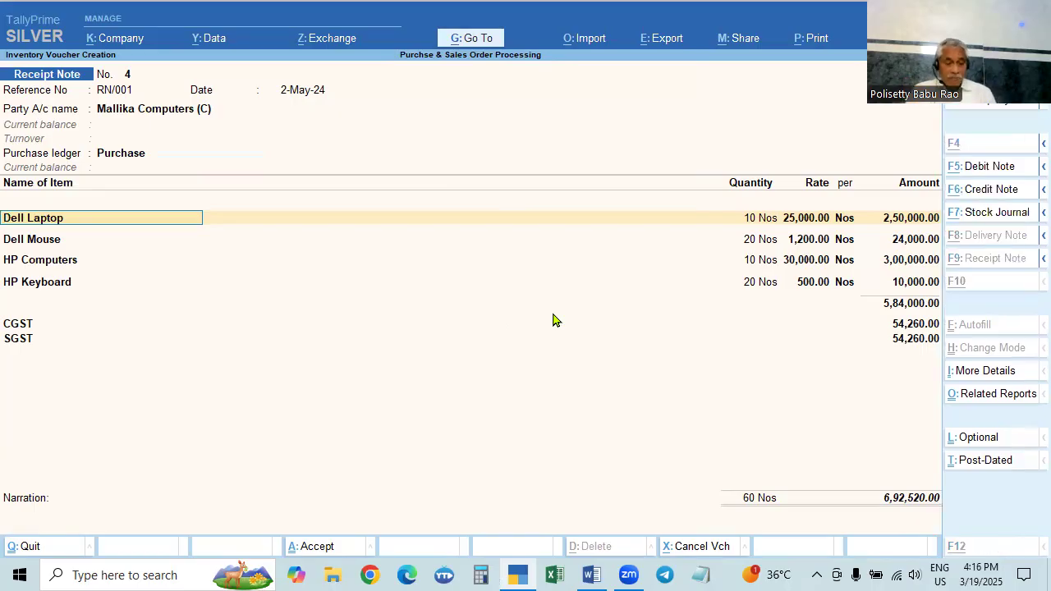
Compare the goods and quantities of the 2.5.24 delivery in the Word assignment with the item lines of the Receipt Note.
{"action": "key", "text": "alt+Tab"}
{"action": "key", "text": "alt+Tab"}
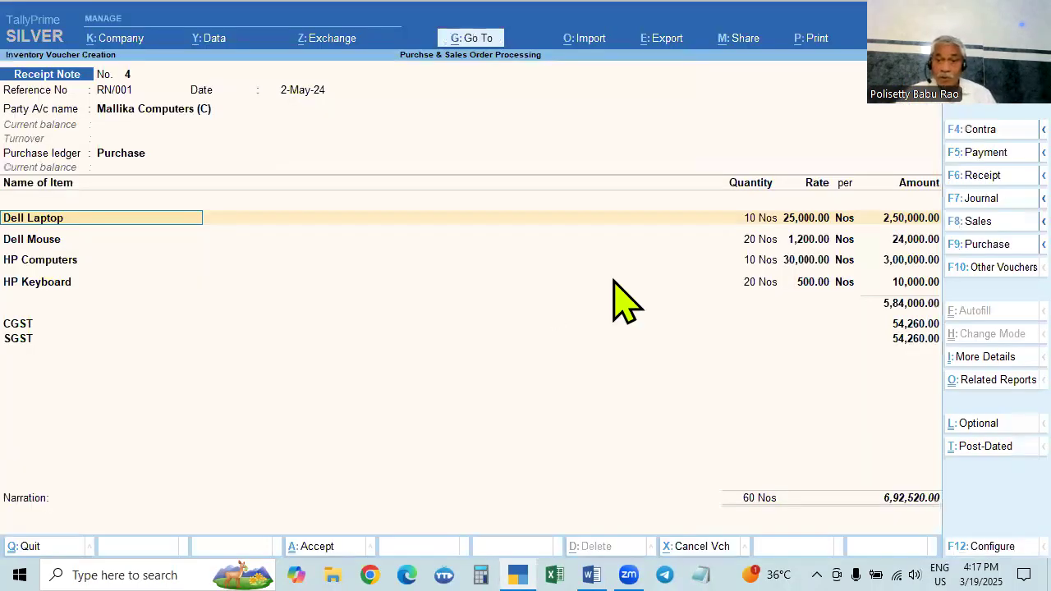
{"action": "key", "text": "alt+Tab"}
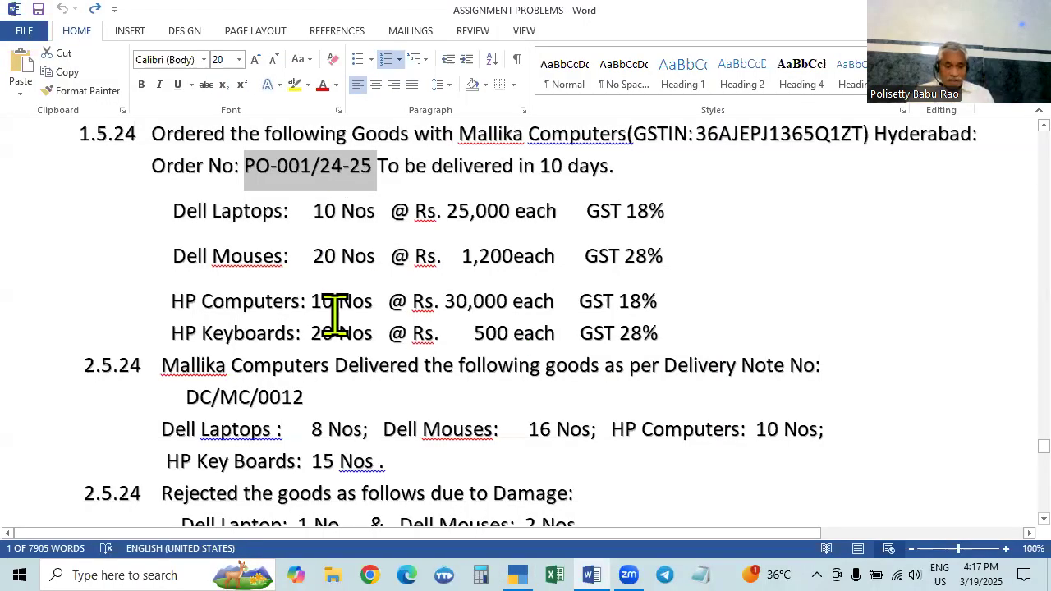
{"action": "key", "text": "alt+Tab"}
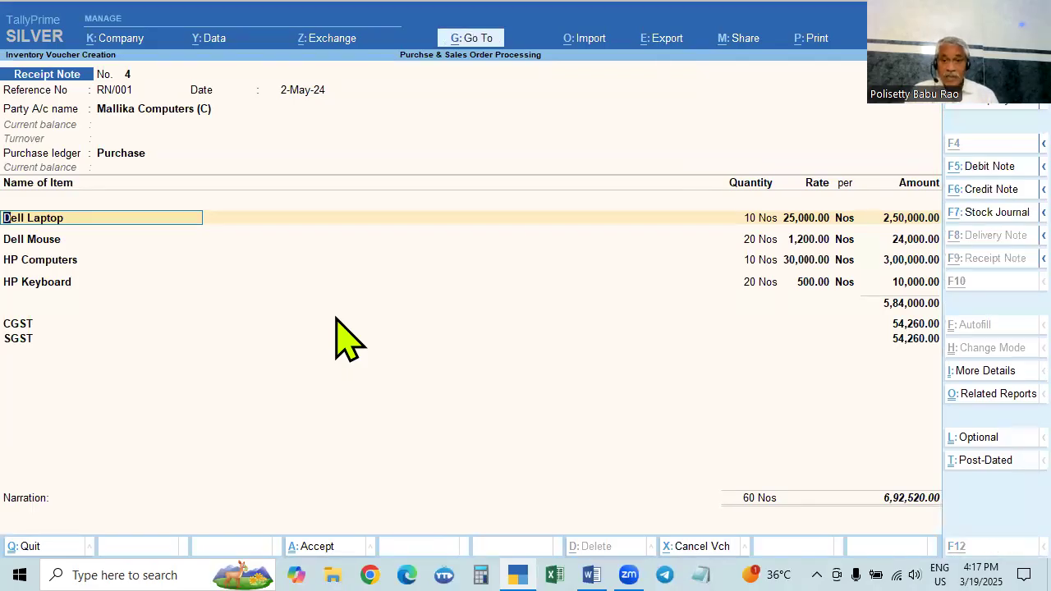
{"action": "key", "text": "alt+Tab"}
{"action": "key", "text": "alt+Tab"}
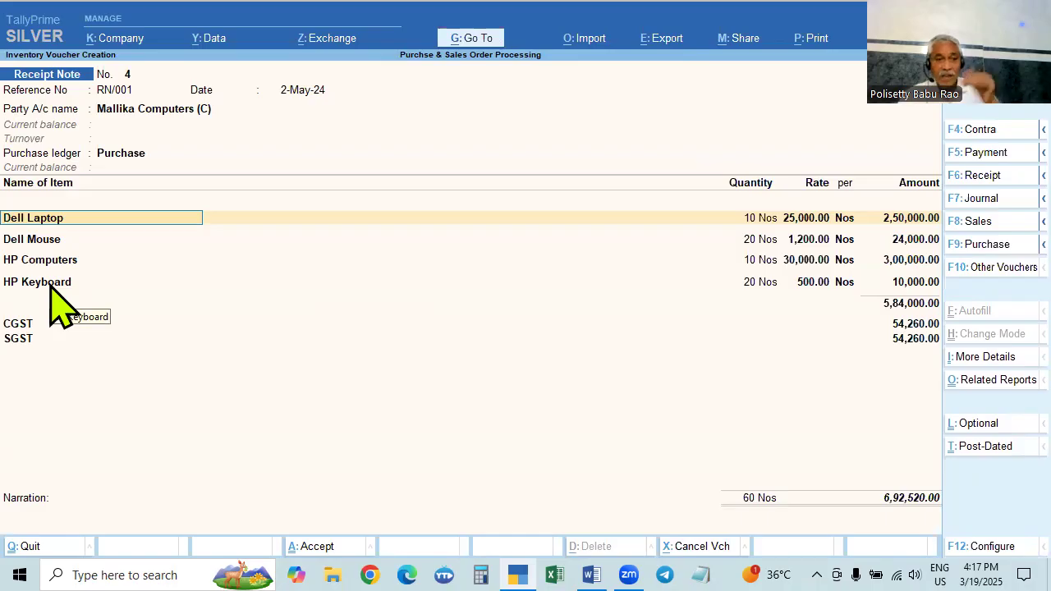
{"action": "key", "text": "ctrl"}
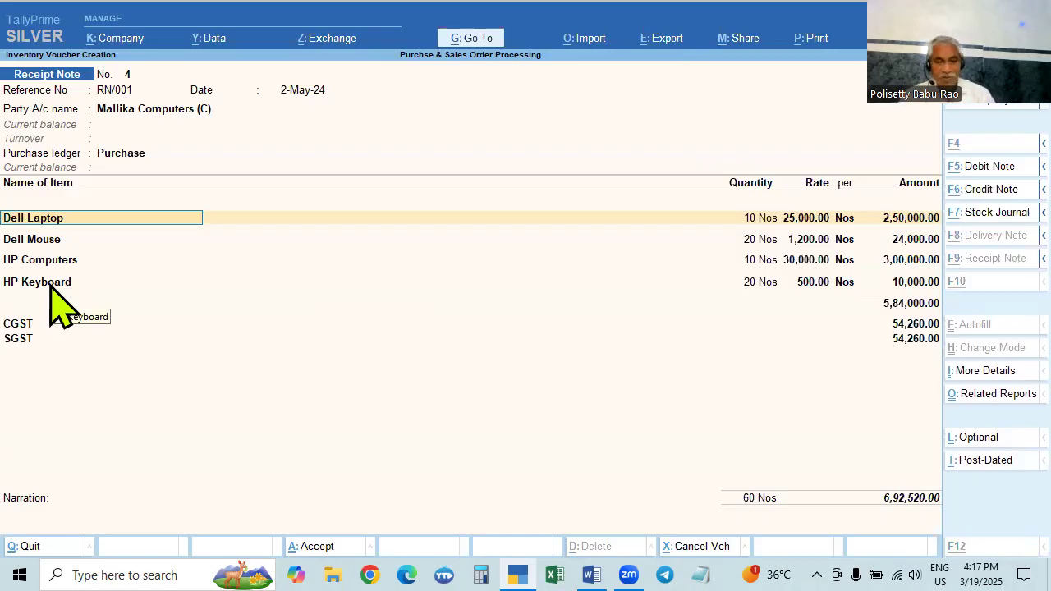
{"action": "key", "text": "alt+Tab"}
{"action": "scroll", "coordinate": [239, 358], "scroll_direction": "down", "scroll_amount": 5}
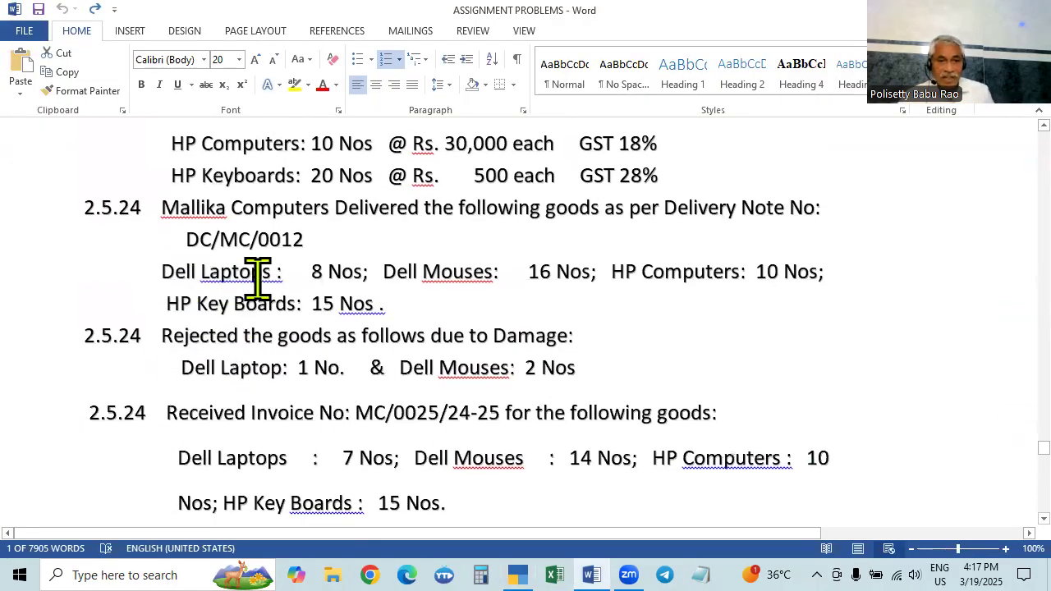
{"action": "key", "text": "alt+Tab"}
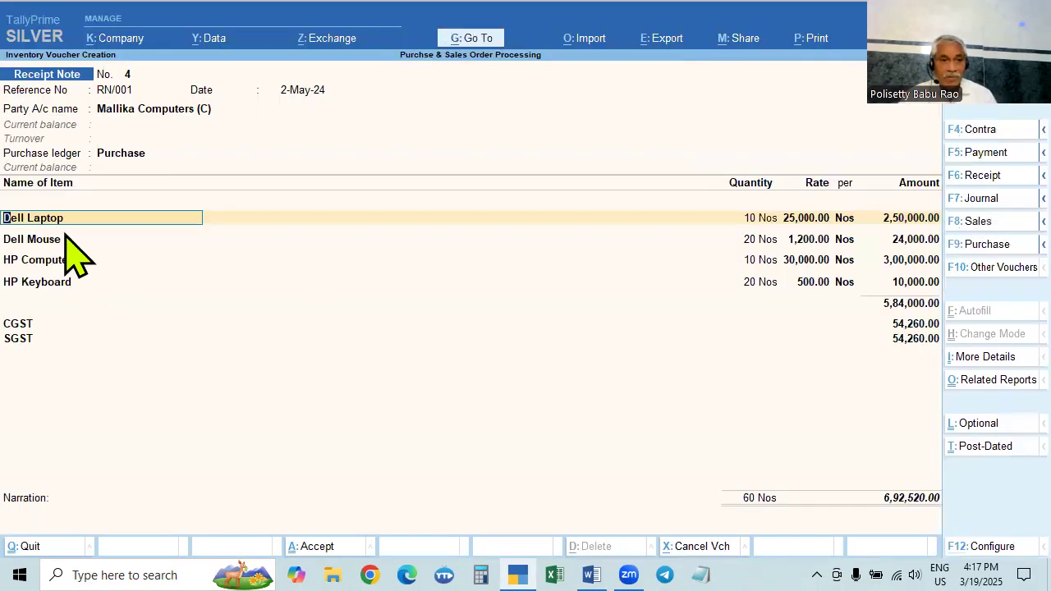
Allocate Dell Laptop to tracking number RN/001 and the 1-May-24 purchase order, with the delivered quantity of 8 Nos from the Word assignment.
{"action": "key", "text": "Return"}
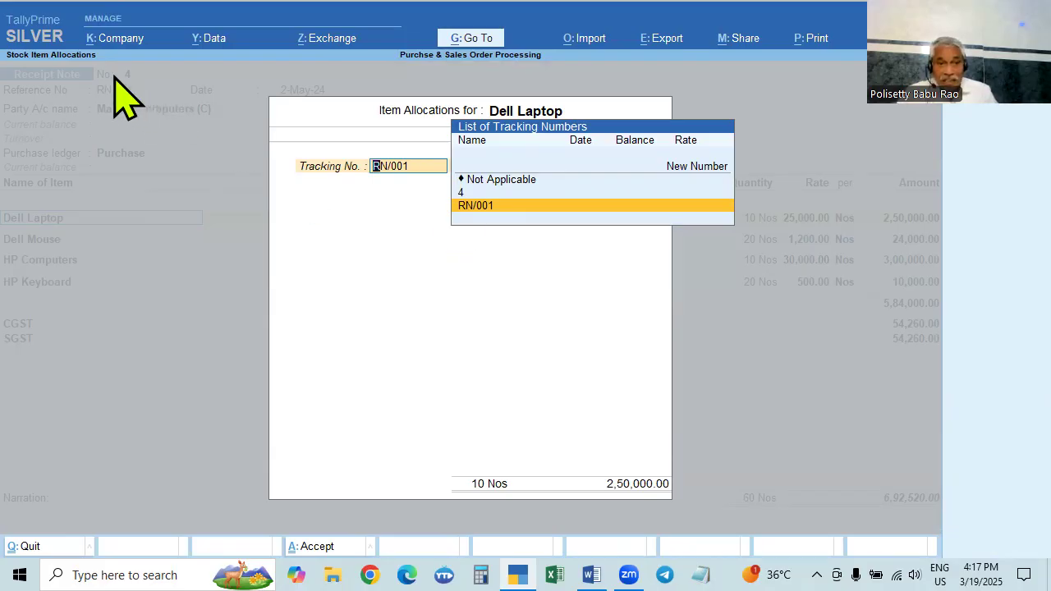
{"action": "left_click", "coordinate": [484, 207]}
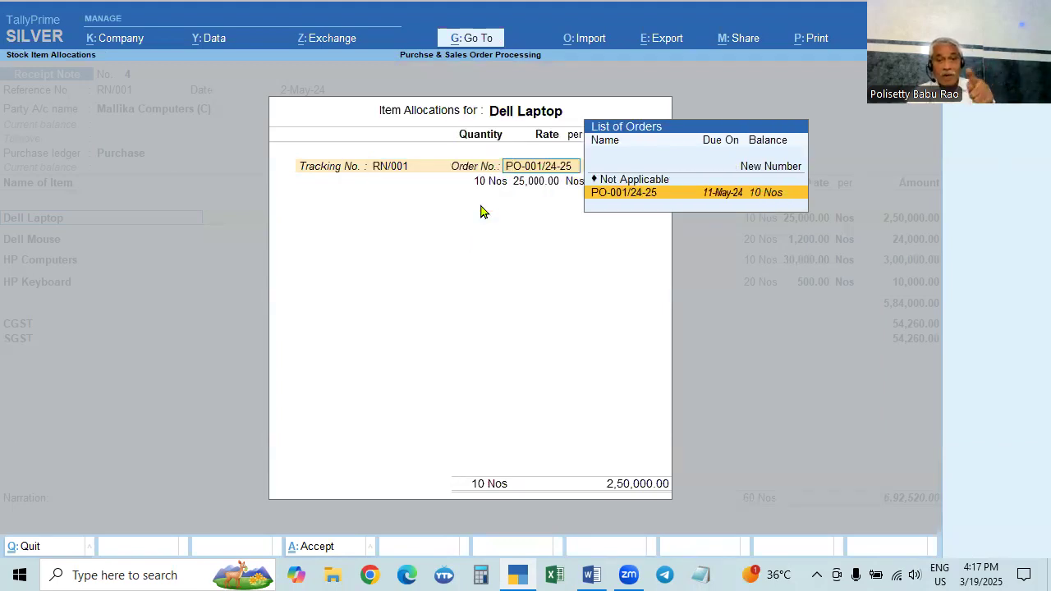
{"action": "key", "text": "Return"}
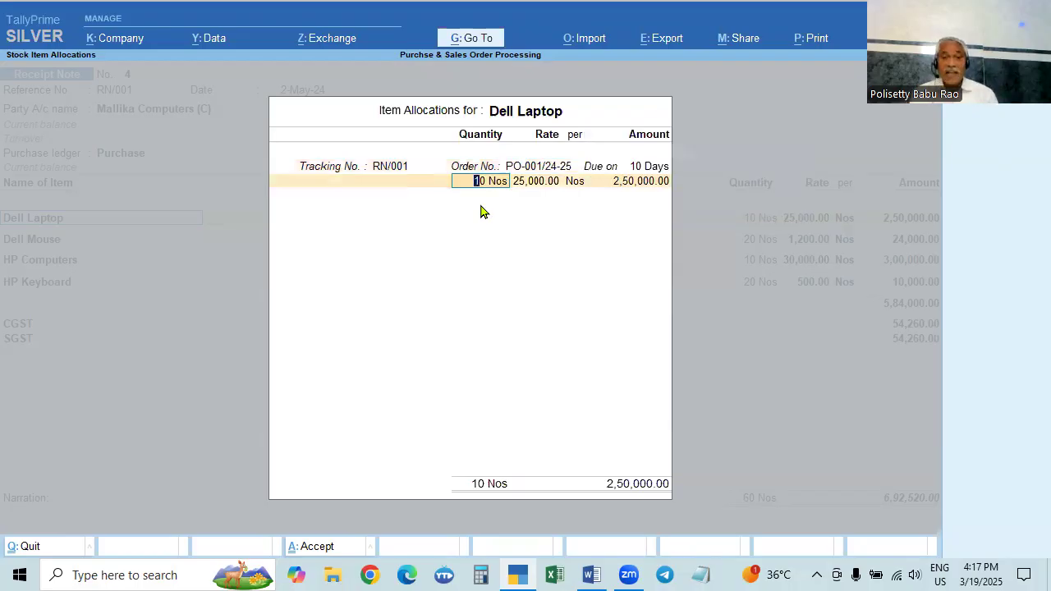
{"action": "key", "text": "alt+Tab"}
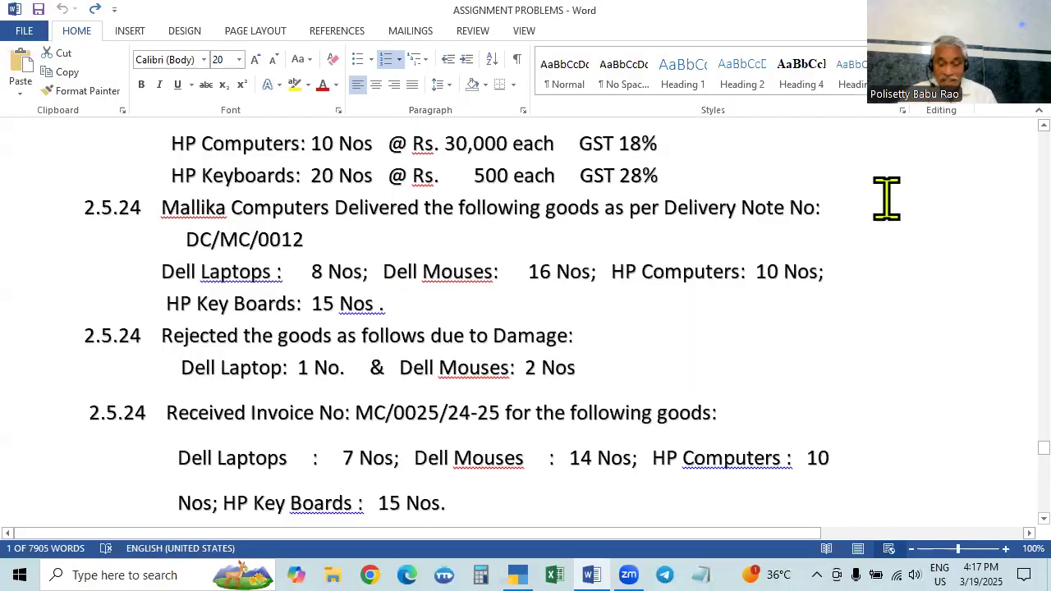
{"action": "key", "text": "alt+Tab"}
{"action": "type", "text": "8"}
{"action": "key", "text": "Return"}
{"action": "key", "text": "Return"}
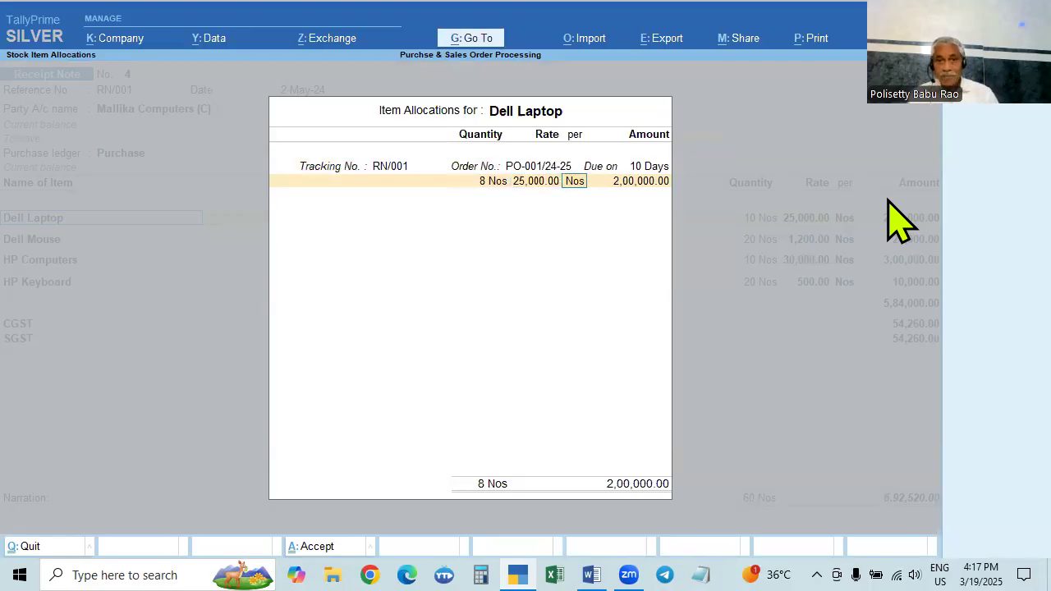
{"action": "key", "text": "Return"}
{"action": "key", "text": "Return"}
{"action": "key", "text": "Return"}
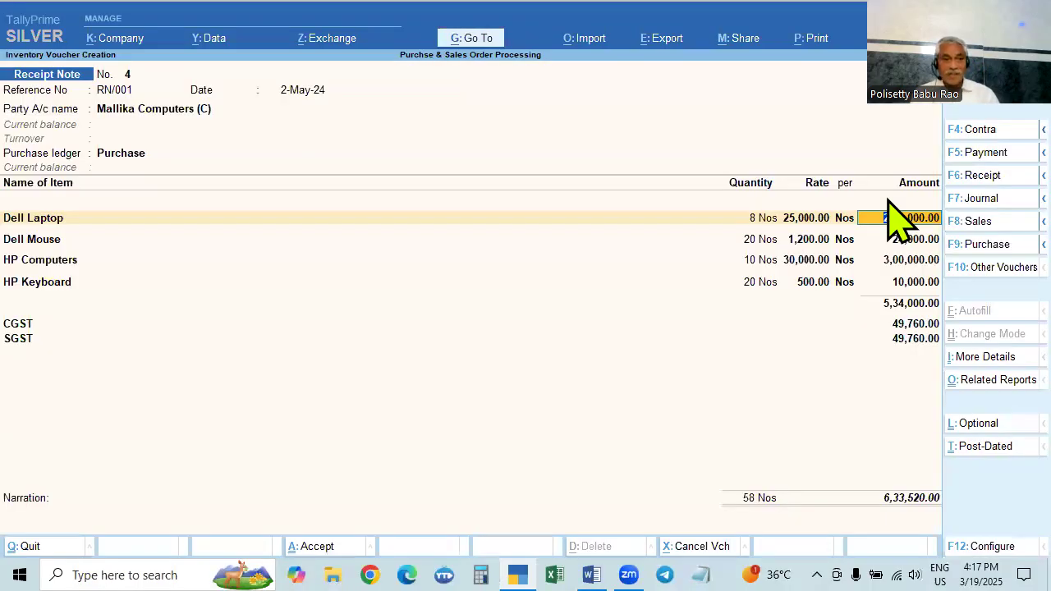
{"action": "key", "text": "Return"}
Allocate Dell Mouse to tracking number RN/001 and the same purchase order, with the delivered quantity of 16 Nos from the Word assignment.
{"action": "key", "text": "alt+Tab"}
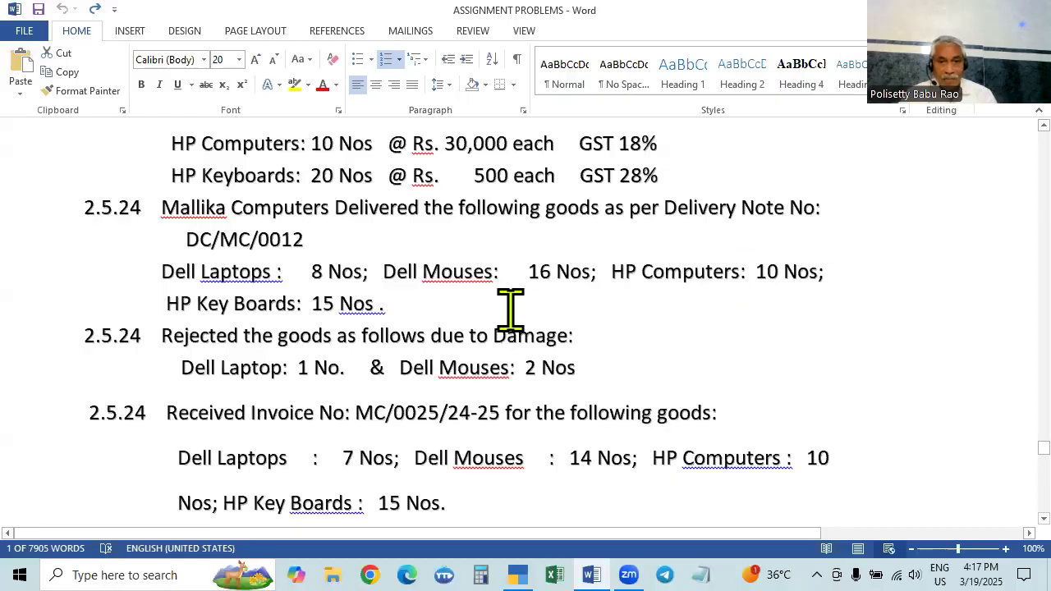
{"action": "key", "text": "alt+Tab"}
{"action": "key", "text": "Return"}
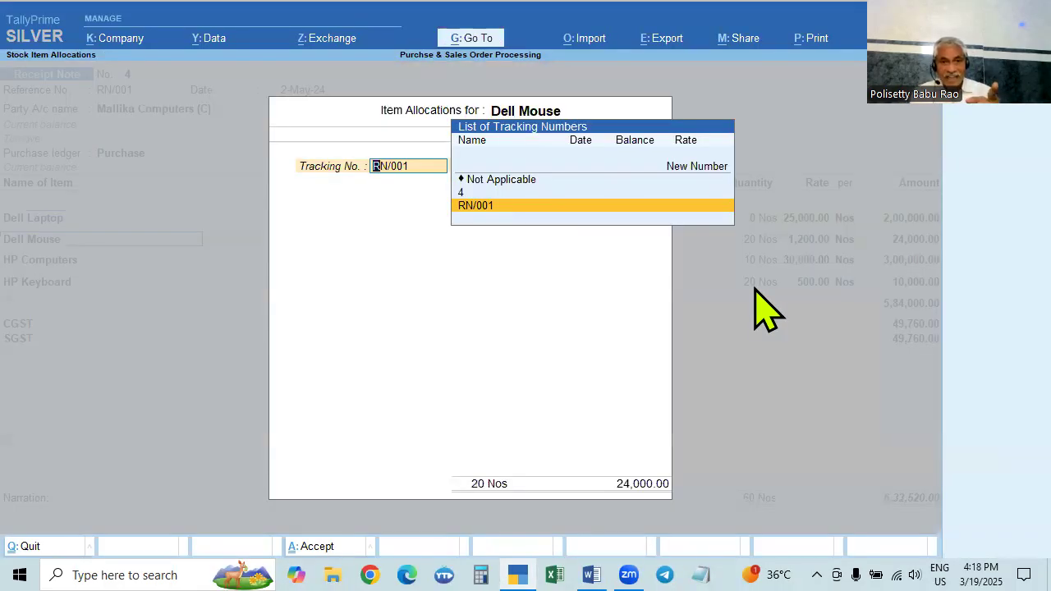
{"action": "key", "text": "Return"}
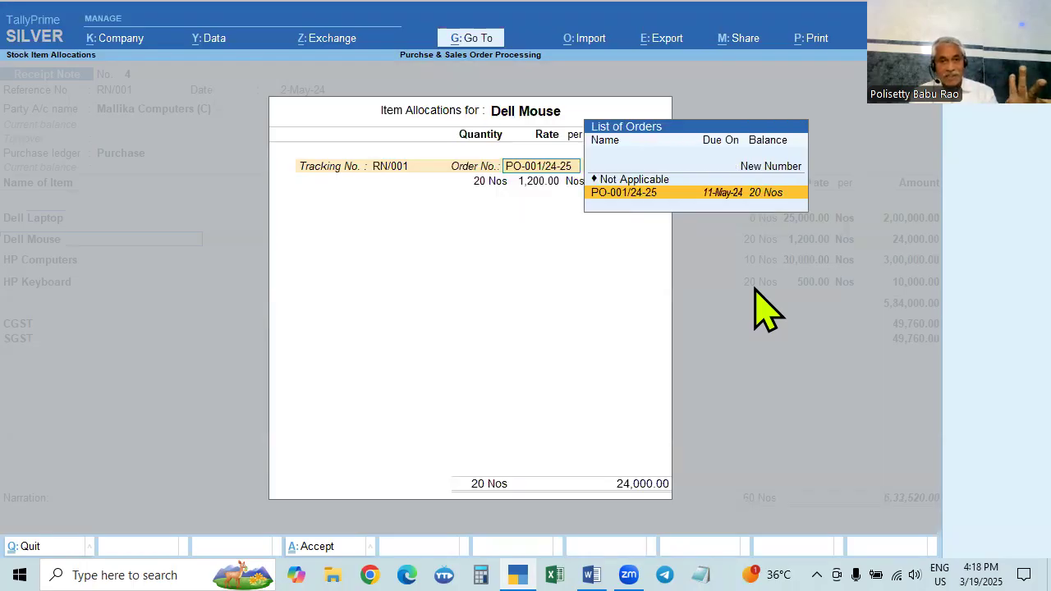
{"action": "key", "text": "Return"}
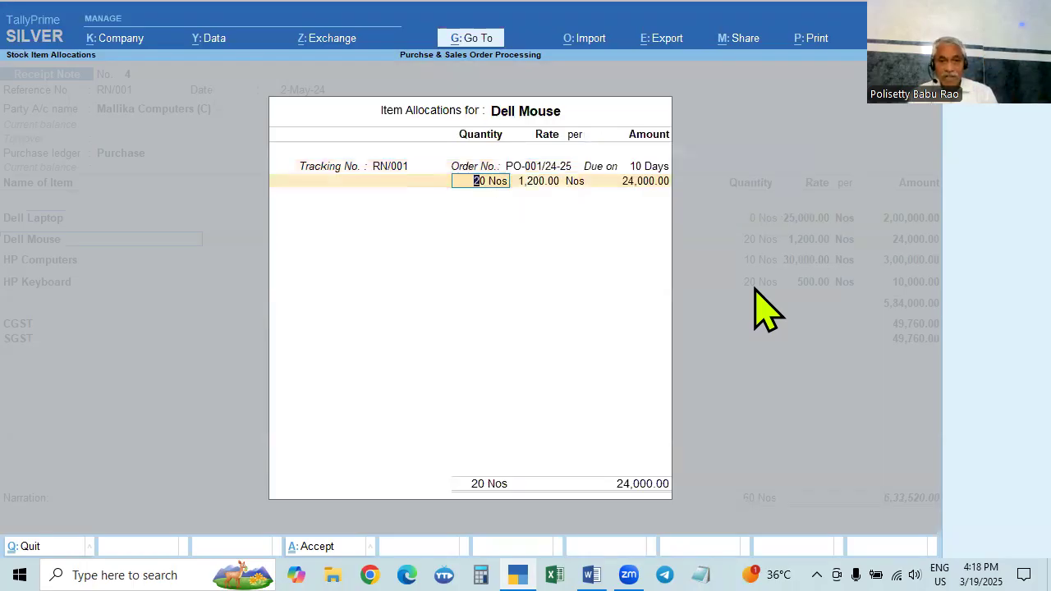
{"action": "key", "text": "alt+Tab"}
{"action": "key", "text": "alt+Tab"}
{"action": "type", "text": "16"}
{"action": "key", "text": "Return"}
{"action": "key", "text": "alt+Tab"}
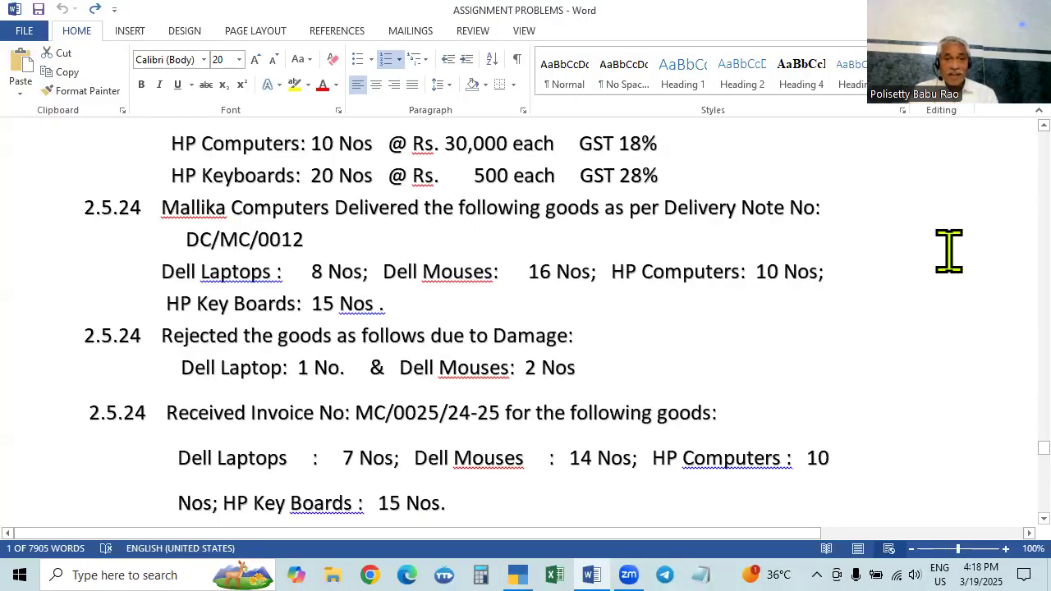
Switch to TallyPrime and complete the Dell Mouse line of the receipt note with 16 Nos at 1,200.00.
{"action": "key", "text": "alt+Tab"}
{"action": "key", "text": "Return"}
{"action": "key", "text": "Return"}
{"action": "key", "text": "Return"}
{"action": "key", "text": "Return"}
{"action": "key", "text": "Return"}
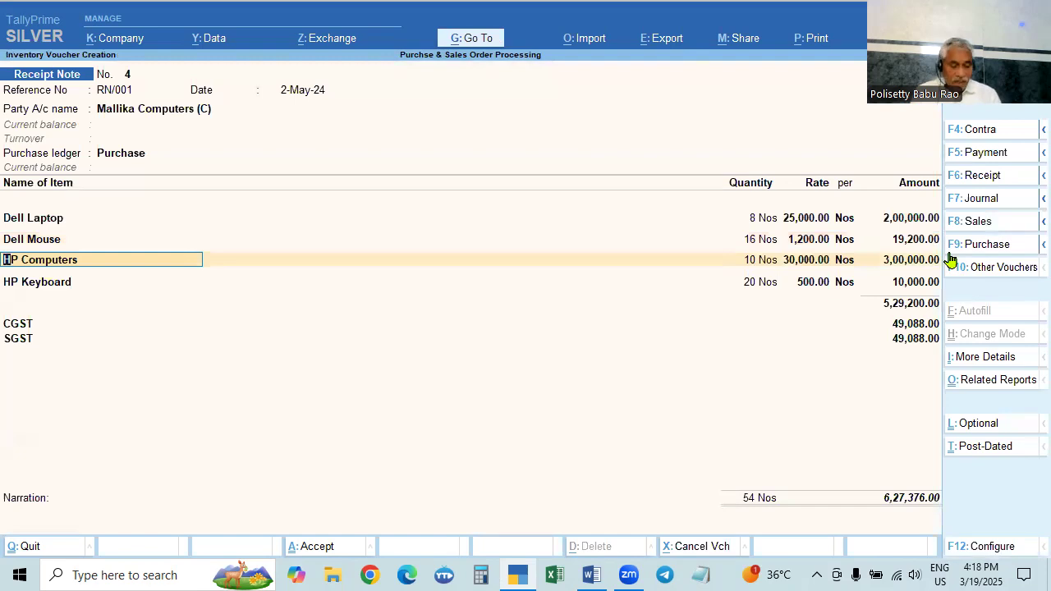
Check the delivered HP Computers quantity in the Word assignment, and allocate 10 Nos to tracking number RN/001 and order PO-001/24-25 in TallyPrime.
{"action": "key", "text": "alt+Tab"}
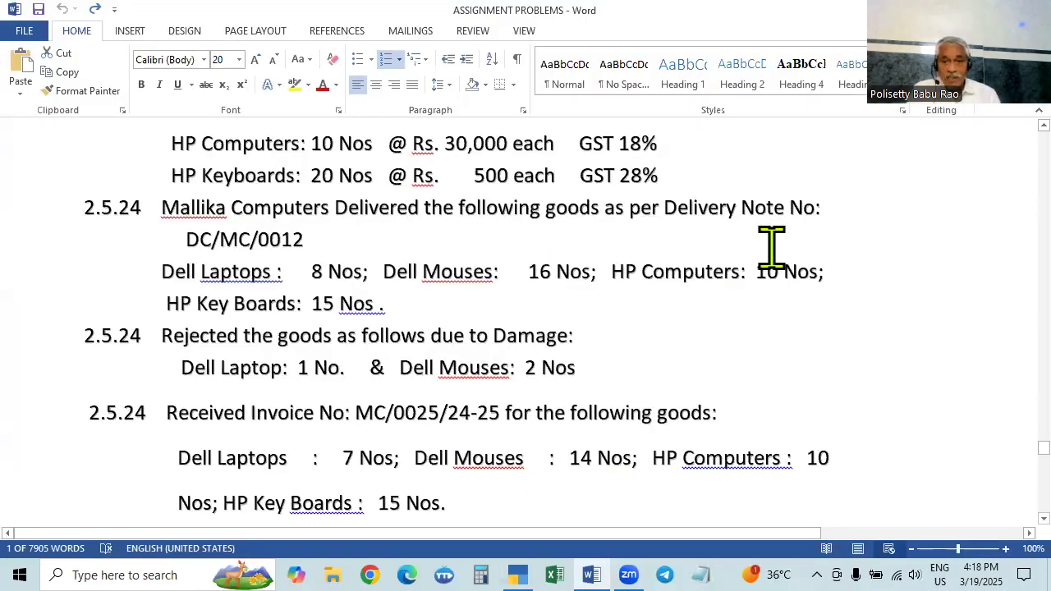
{"action": "key", "text": "alt+Tab"}
{"action": "key", "text": "Return"}
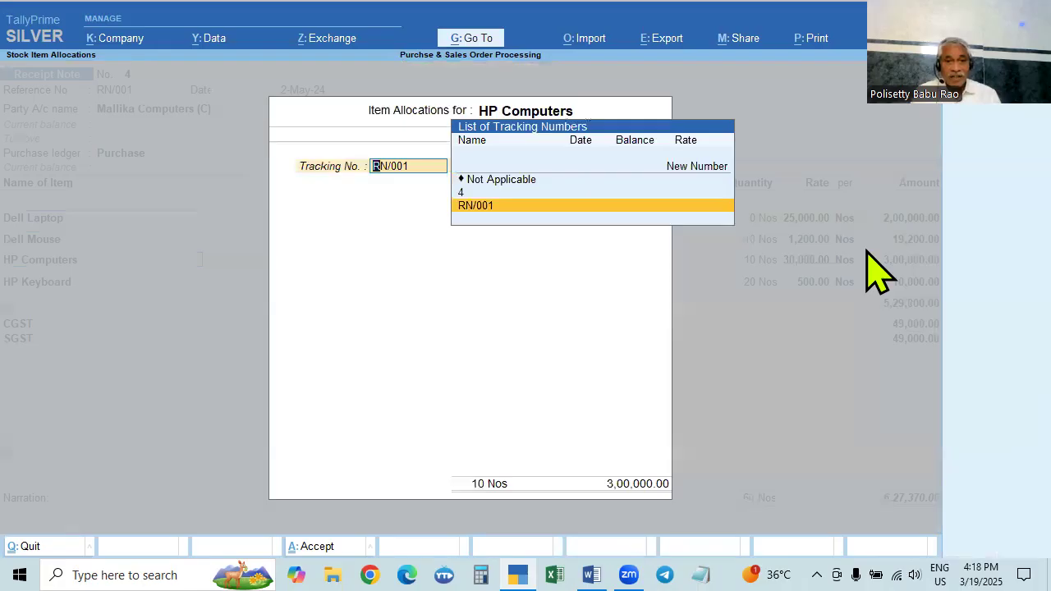
{"action": "key", "text": "Return"}
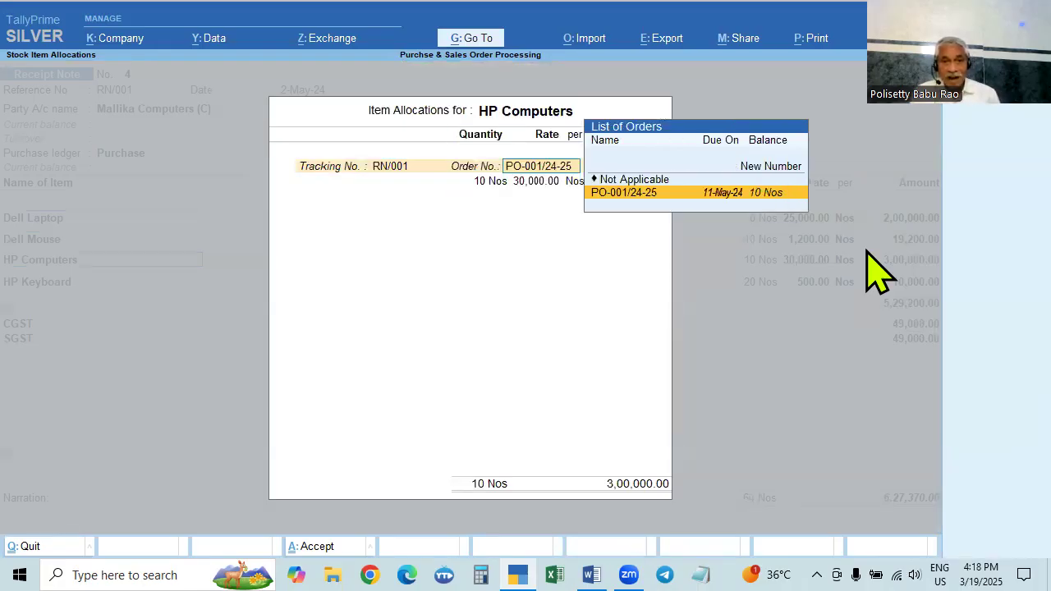
{"action": "key", "text": "Return"}
{"action": "key", "text": "Return"}
{"action": "key", "text": "Return"}
{"action": "key", "text": "Return"}
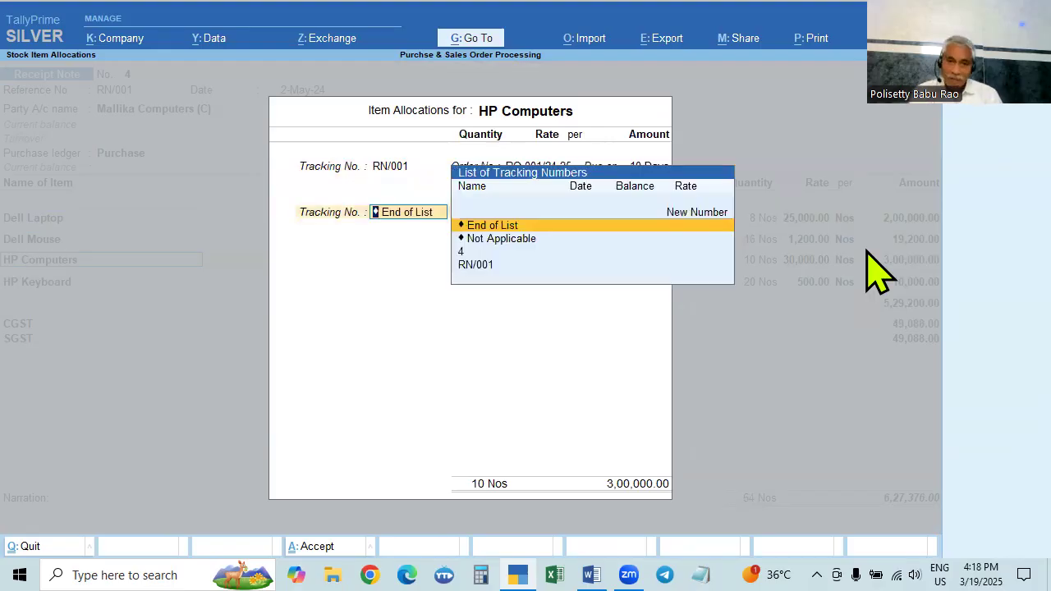
{"action": "key", "text": "Return"}
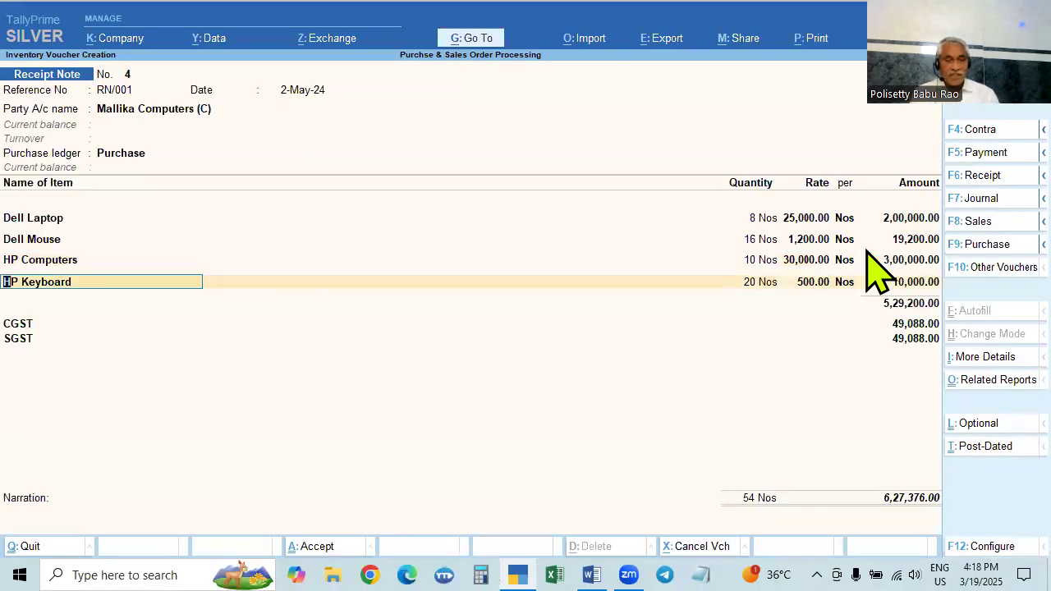
Check the delivery details in the Word assignment, and allocate HP Keyboard to tracking number RN/001 and order PO-001/24-25 in TallyPrime.
{"action": "key", "text": "alt+Tab"}
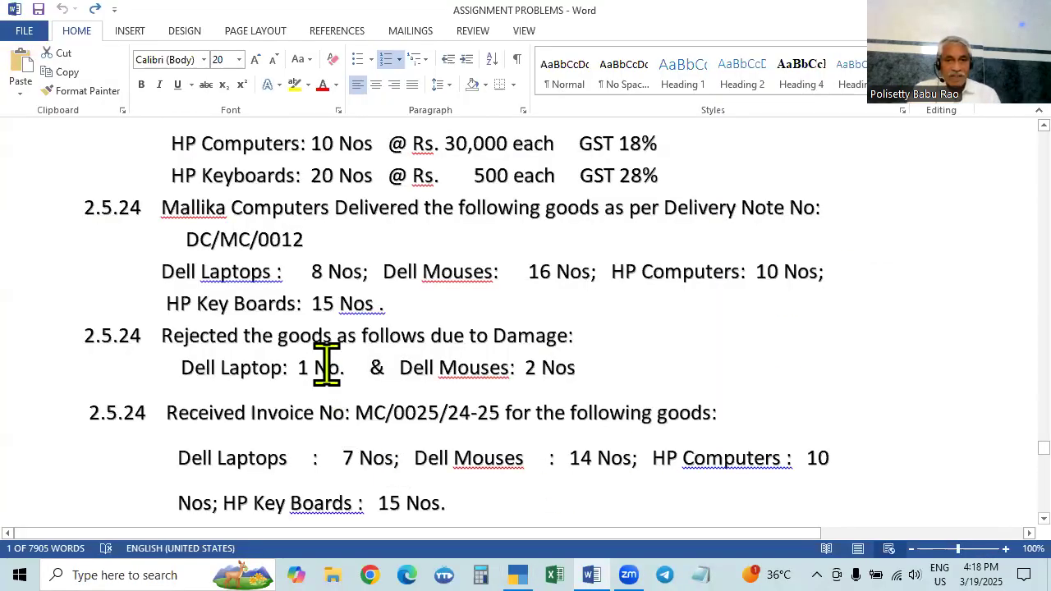
{"action": "key", "text": "alt+Tab"}
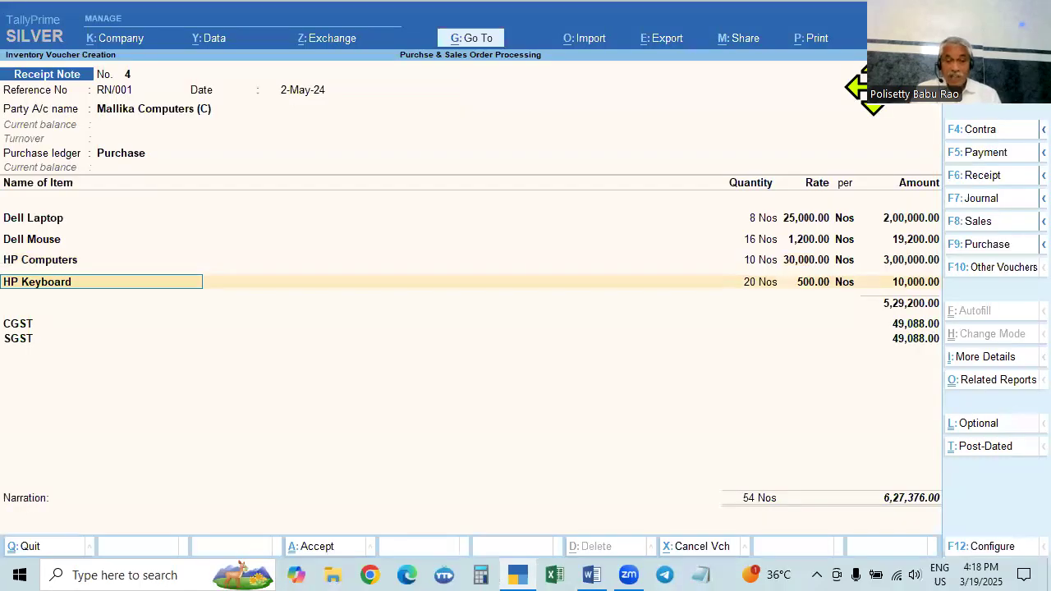
{"action": "key", "text": "alt+Tab"}
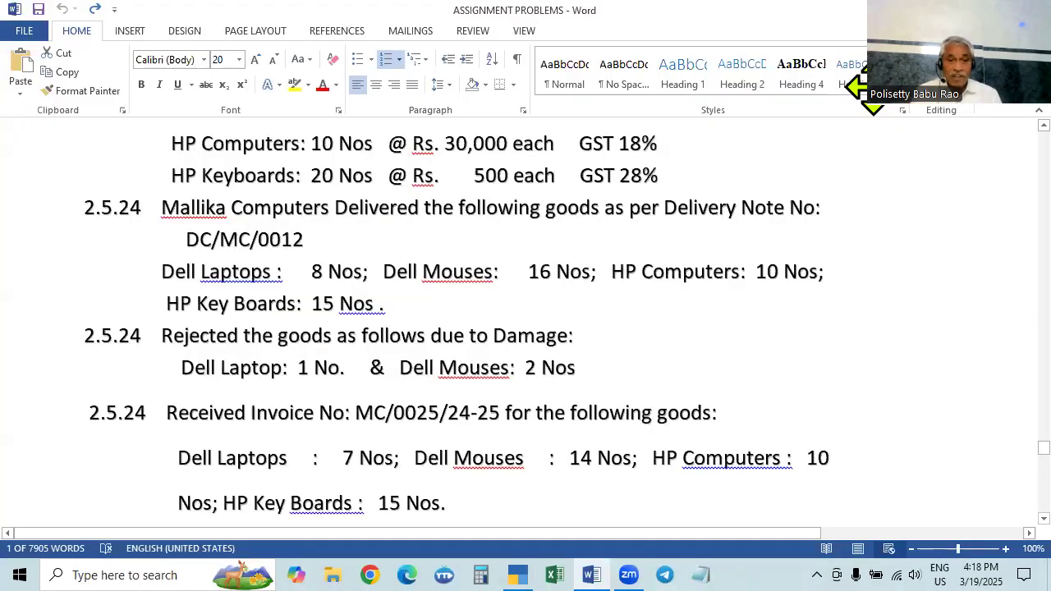
{"action": "key", "text": "alt+Tab"}
{"action": "key", "text": "Return"}
{"action": "key", "text": "Return"}
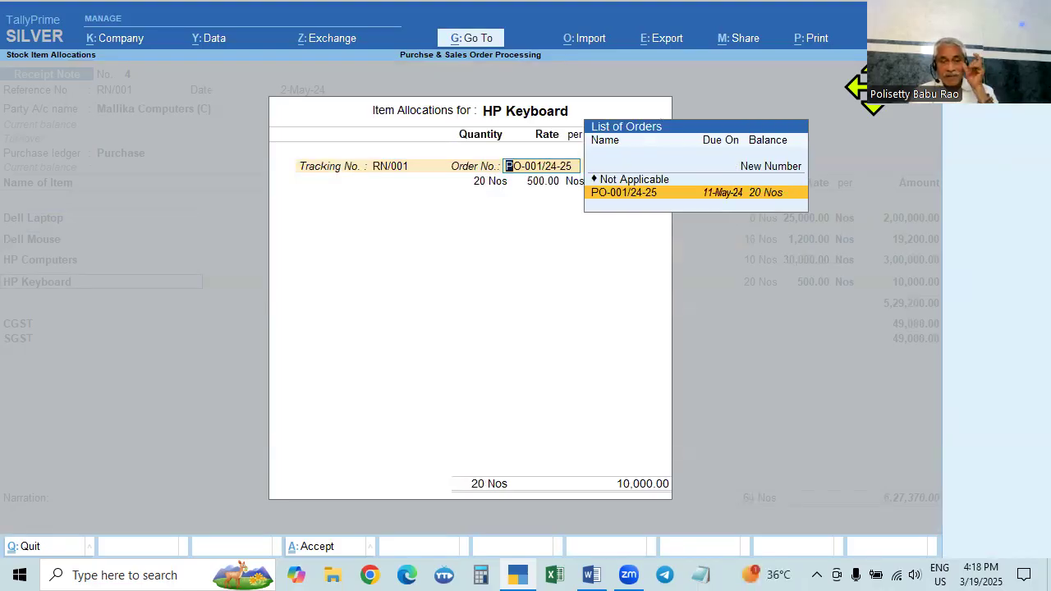
{"action": "key", "text": "Return"}
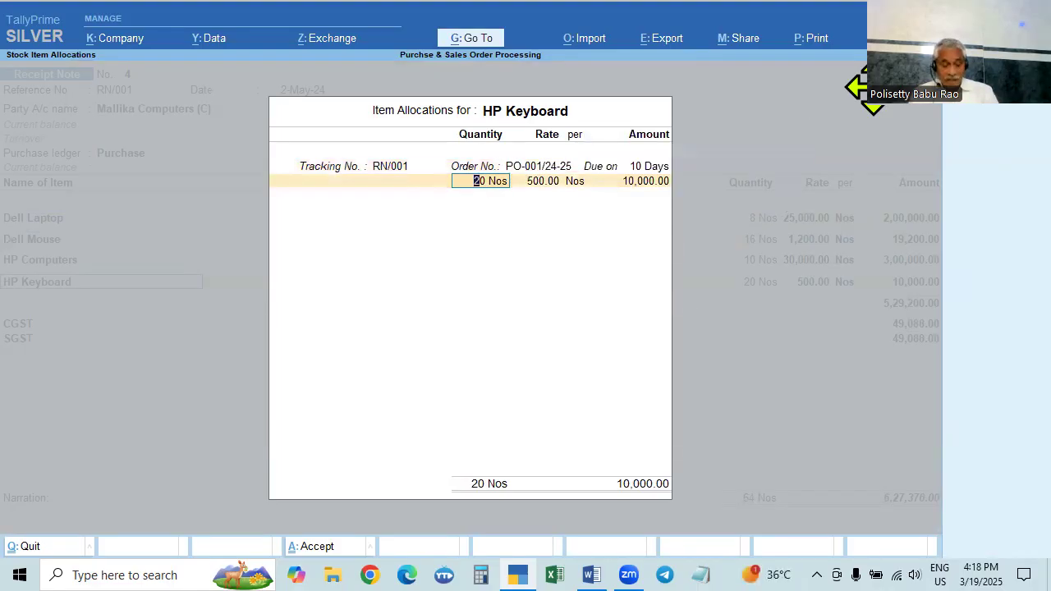
Check the delivered keyboard quantity in the Word assignment, and set HP Keyboard to 15 Nos in its TallyPrime item allocation.
{"action": "key", "text": "alt+Tab"}
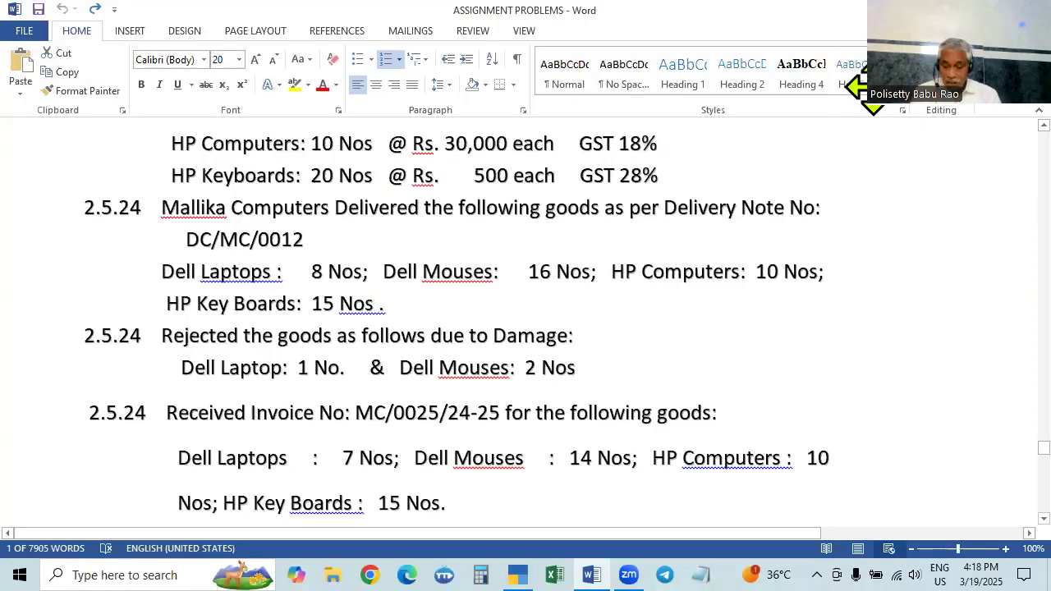
{"action": "key", "text": "alt+Tab"}
{"action": "type", "text": "15"}
{"action": "key", "text": "Return"}
{"action": "key", "text": "Return"}
{"action": "key", "text": "Return"}
{"action": "key", "text": "Return"}
{"action": "key", "text": "Return"}
{"action": "key", "text": "Return"}
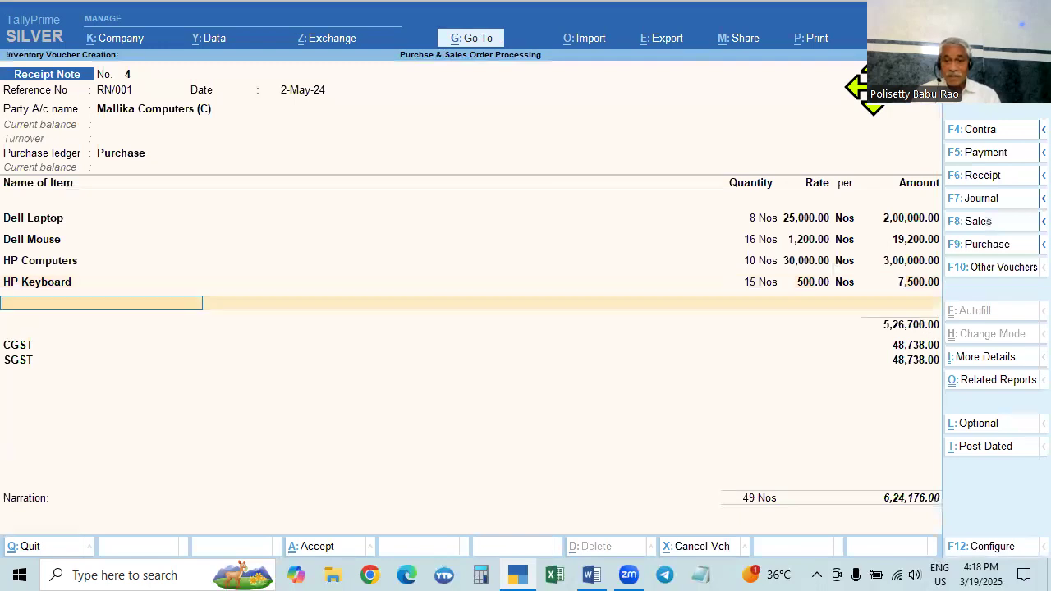
End the item list, keep the calculated CGST and SGST amounts, leave the narration blank, and save the receipt note.
{"action": "key", "text": "Return"}
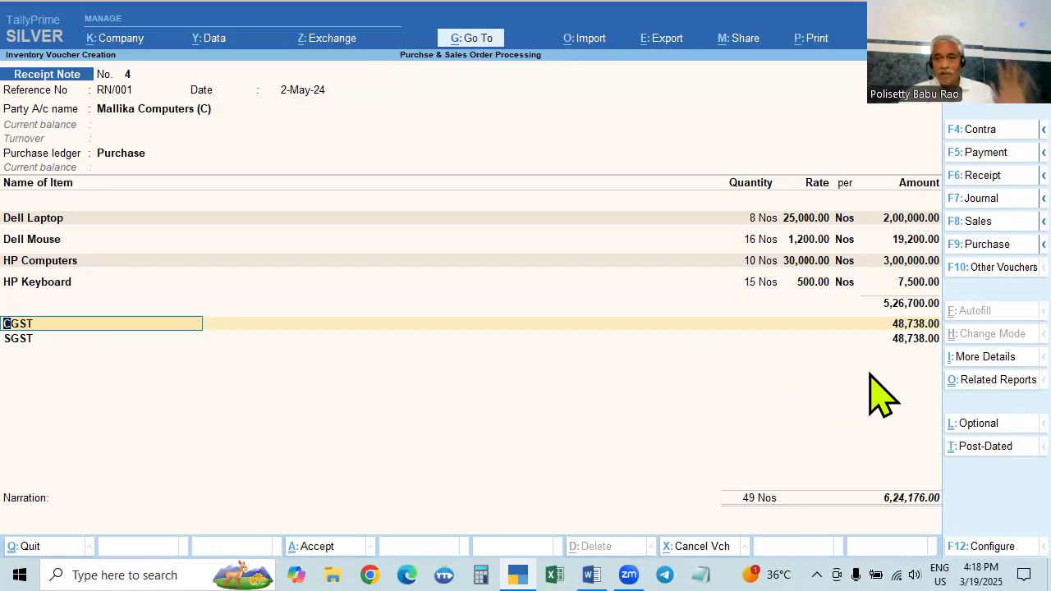
{"action": "key", "text": "Return"}
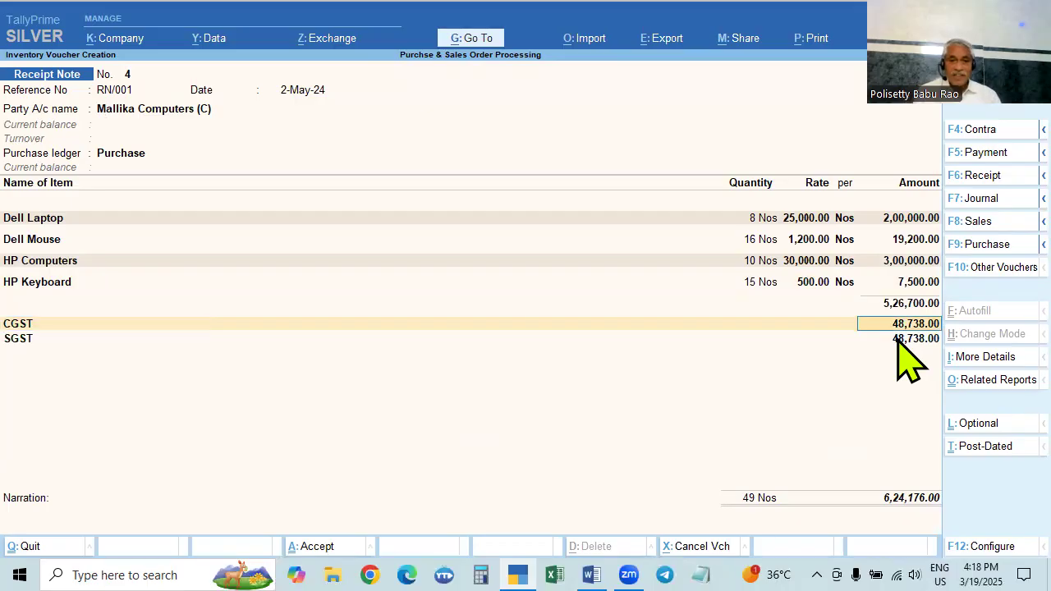
{"action": "key", "text": "Return"}
{"action": "key", "text": "Return"}
{"action": "key", "text": "Return"}
{"action": "key", "text": "Return"}
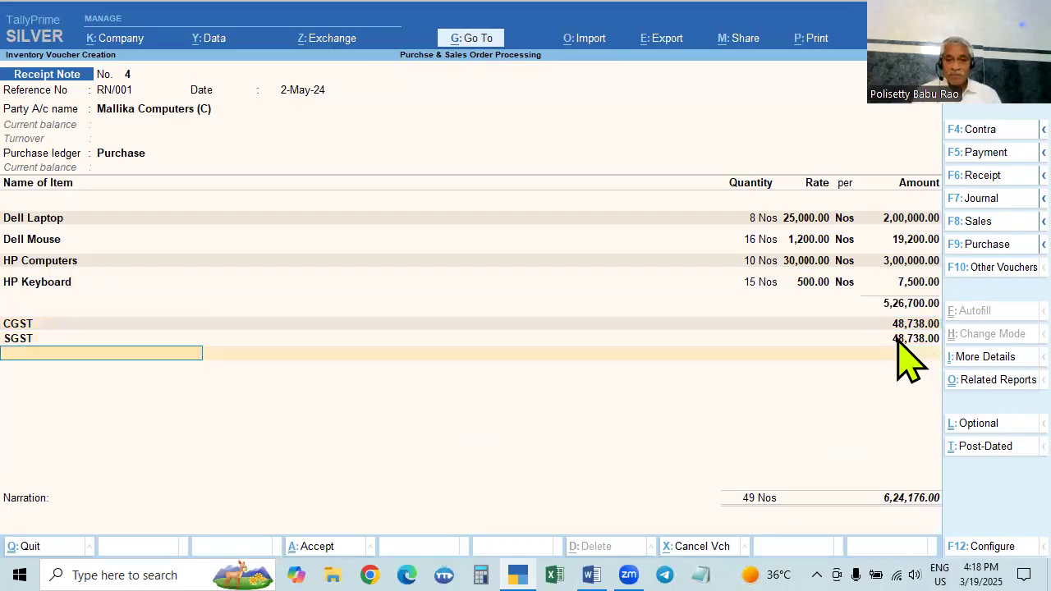
{"action": "key", "text": "Return"}
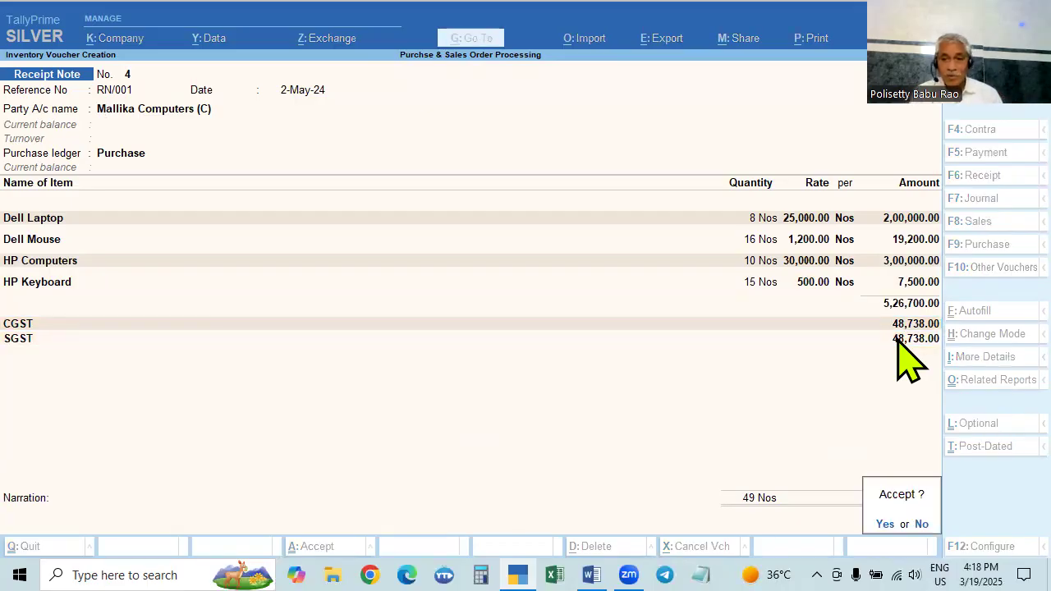
{"action": "key", "text": "Return"}
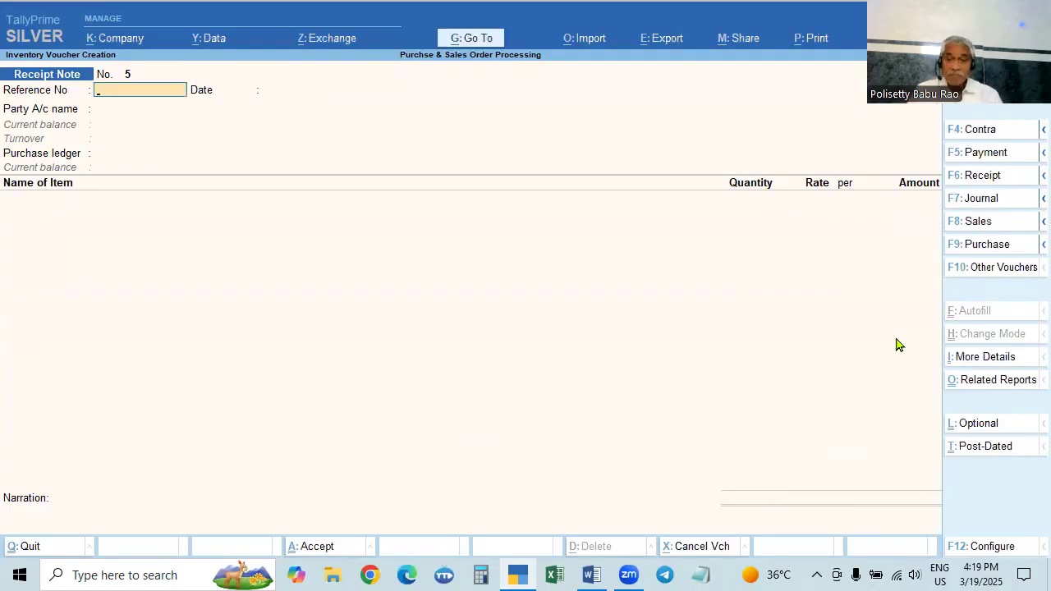
Leave voucher entry and view the Balance Sheet in detailed form.
{"action": "key", "text": "Escape"}
{"action": "key", "text": "Return"}
{"action": "key", "text": "Down"}
{"action": "key", "text": "Down"}
{"action": "key", "text": "Down"}
{"action": "key", "text": "Down"}
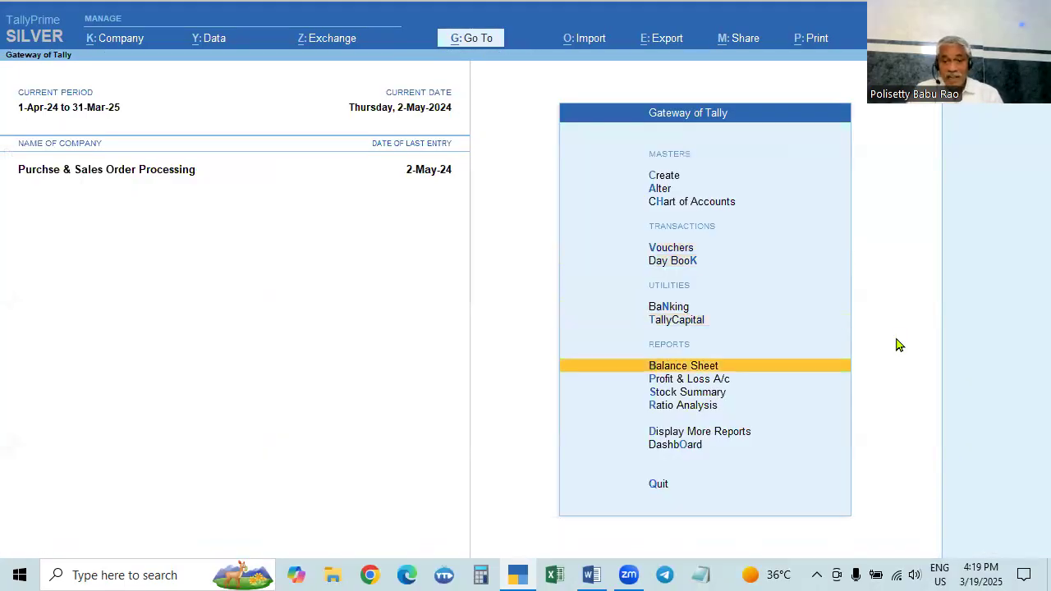
{"action": "key", "text": "Return"}
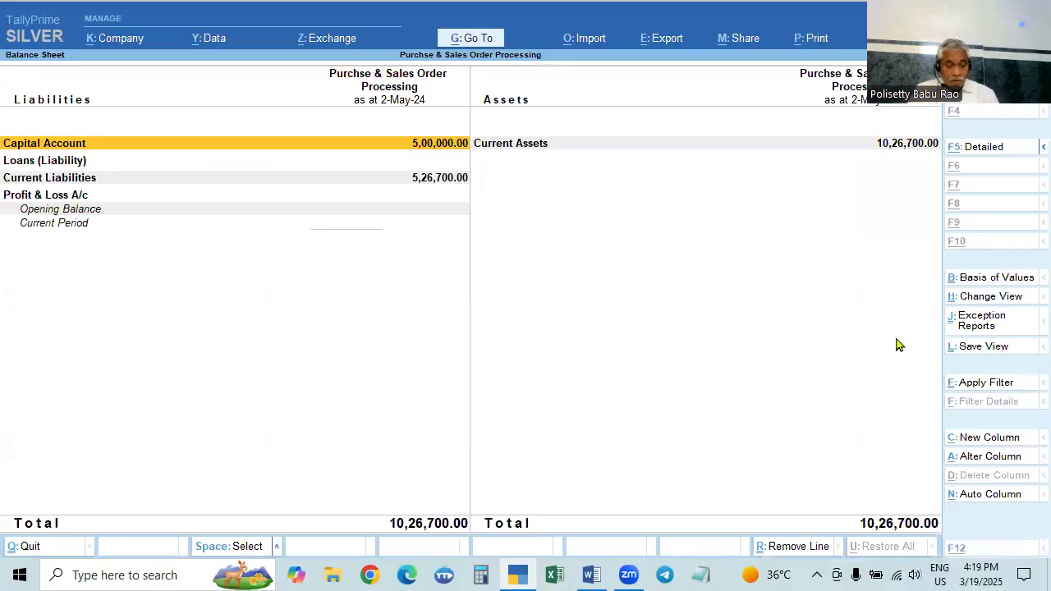
{"action": "key", "text": "alt+F5"}
Examine the Sundry Creditors group summary for purchase bills to come, and return to the Balance Sheet.
{"action": "double_click", "coordinate": [353, 220]}
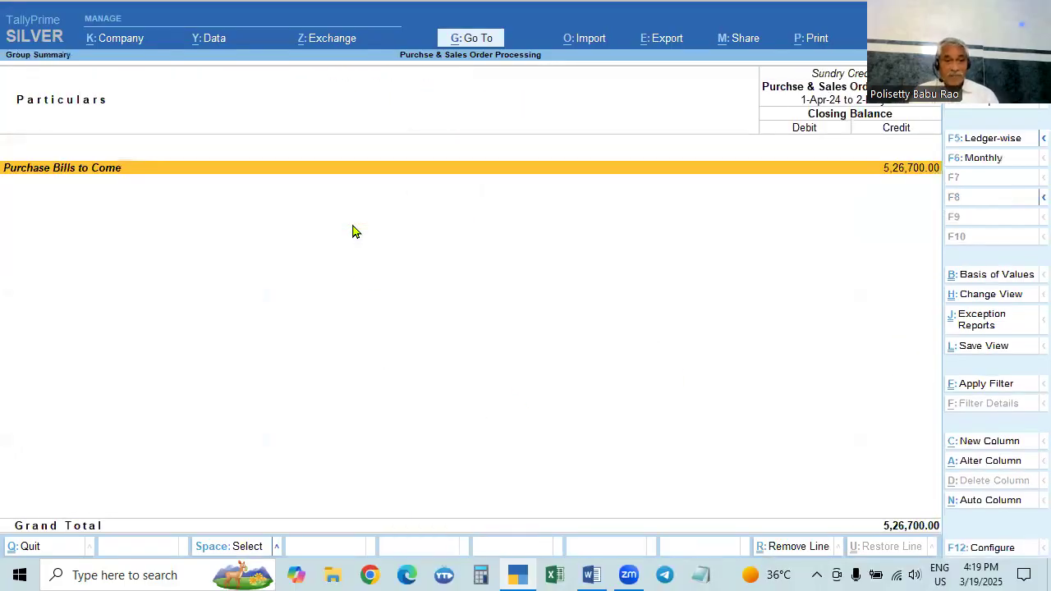
{"action": "key", "text": "Escape"}
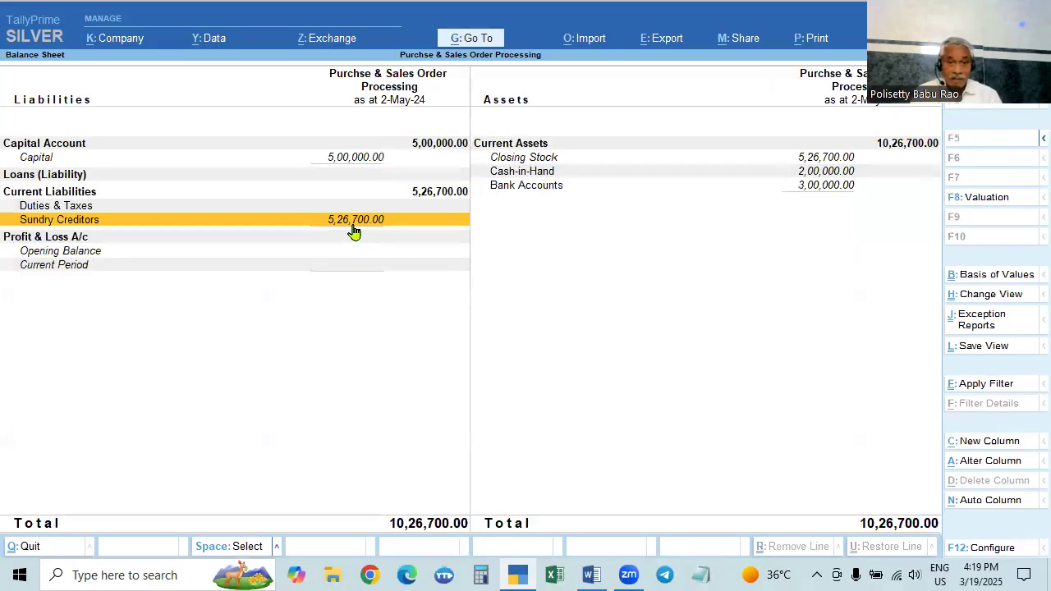
{"action": "key", "text": "Return"}
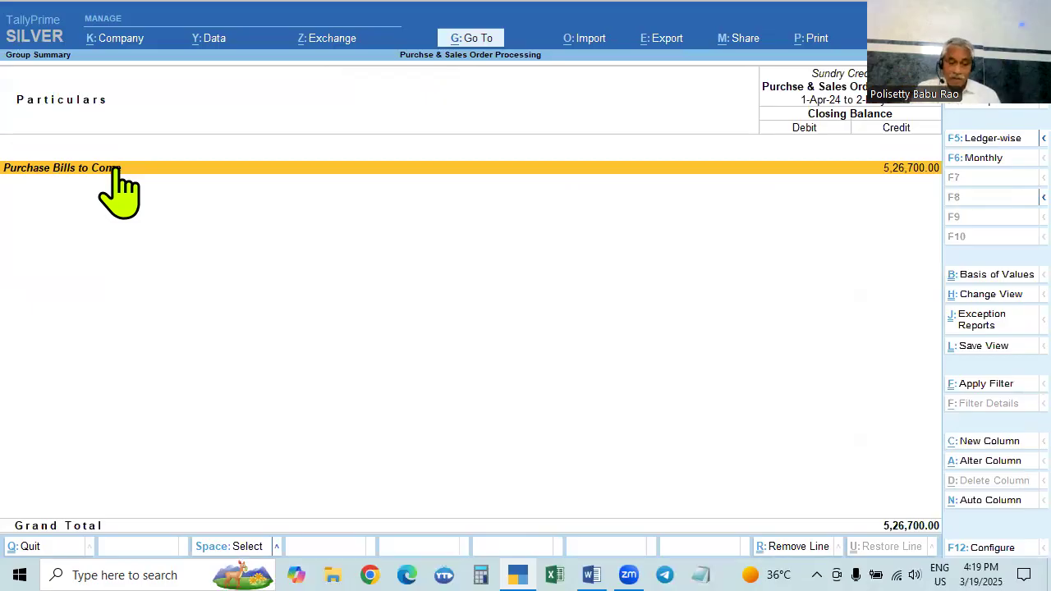
{"action": "key", "text": "Escape"}
Open the Closing Stock summary from the Balance Sheet and examine the items in the Computer Accessories group.
{"action": "key", "text": "Right"}
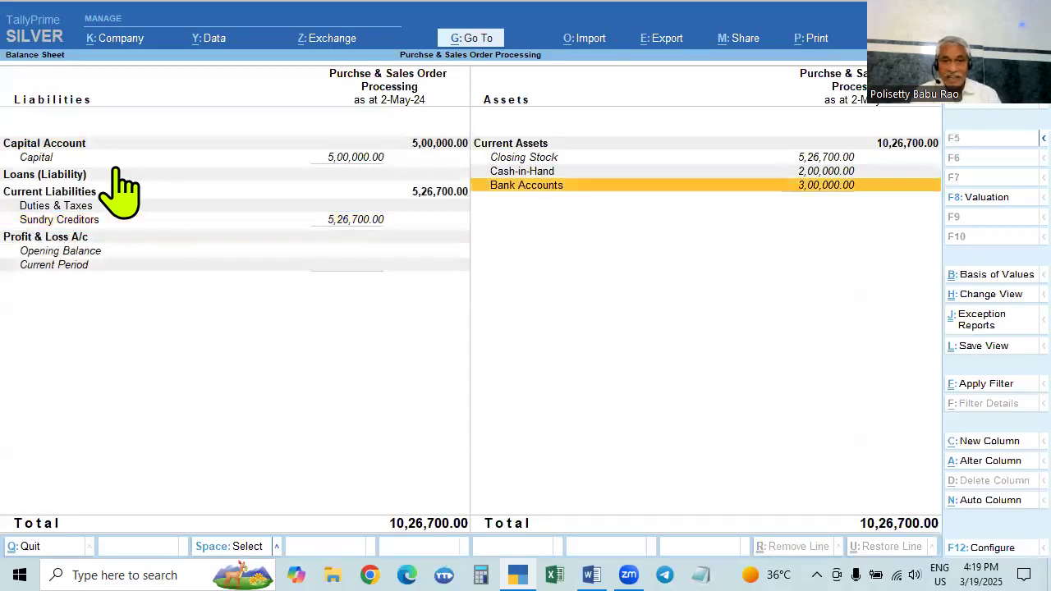
{"action": "key", "text": "Up"}
{"action": "key", "text": "Up"}
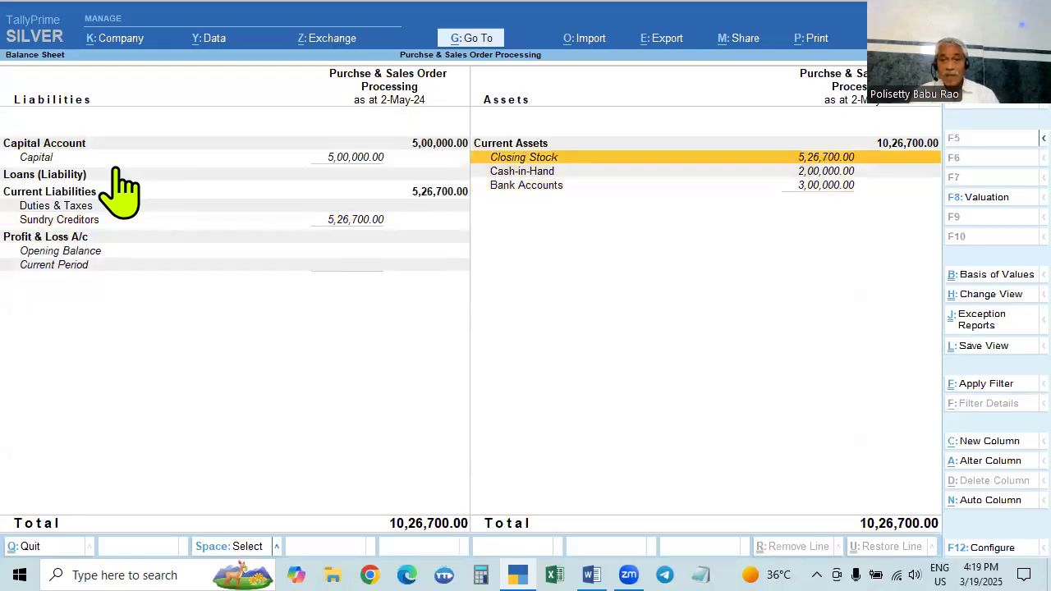
{"action": "key", "text": "Return"}
{"action": "key", "text": "Return"}
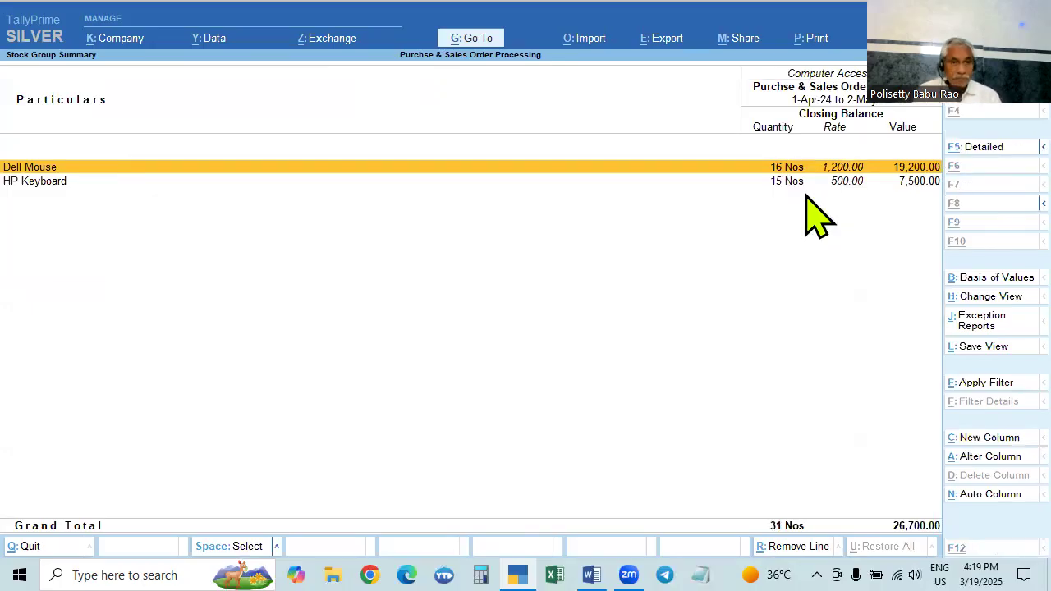
{"action": "key", "text": "Escape"}
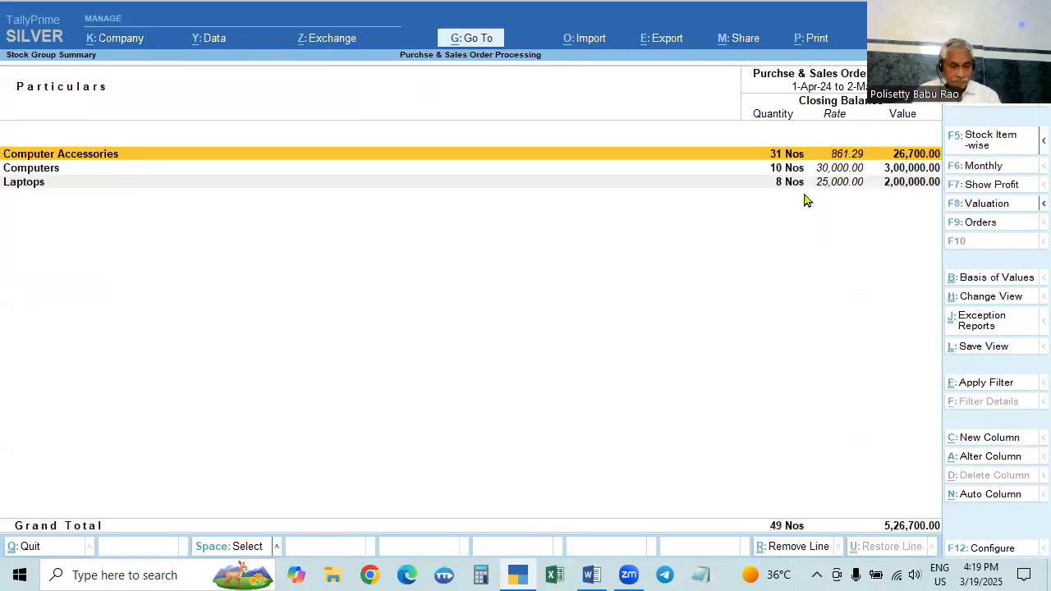
Expand the stock group summary to item level, look into Dell Mouse, and return to the Balance Sheet.
{"action": "key", "text": "alt+F5"}
{"action": "key", "text": "Down"}
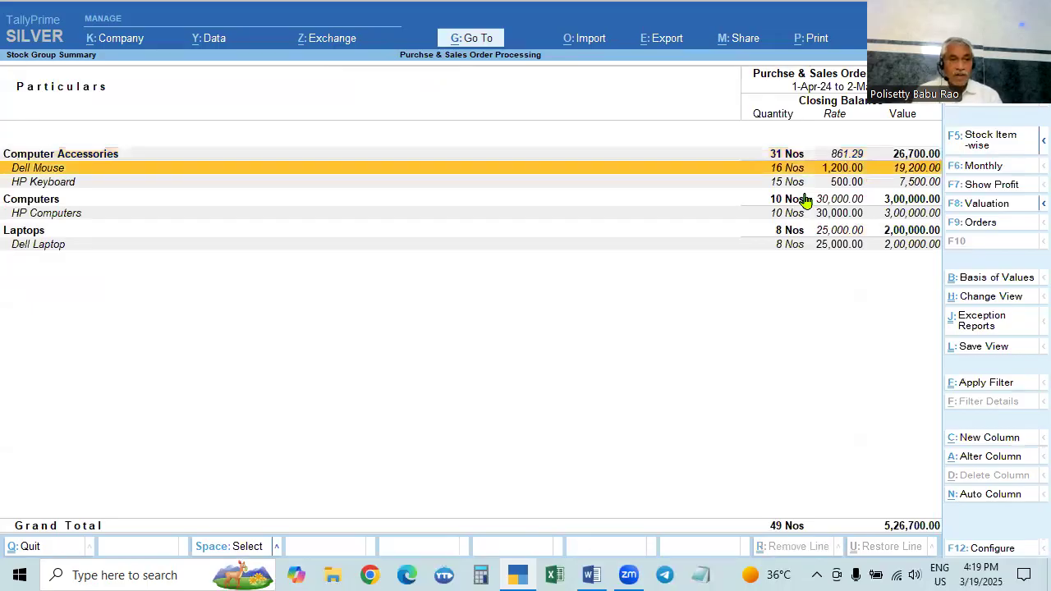
{"action": "key", "text": "Return"}
{"action": "key", "text": "Escape"}
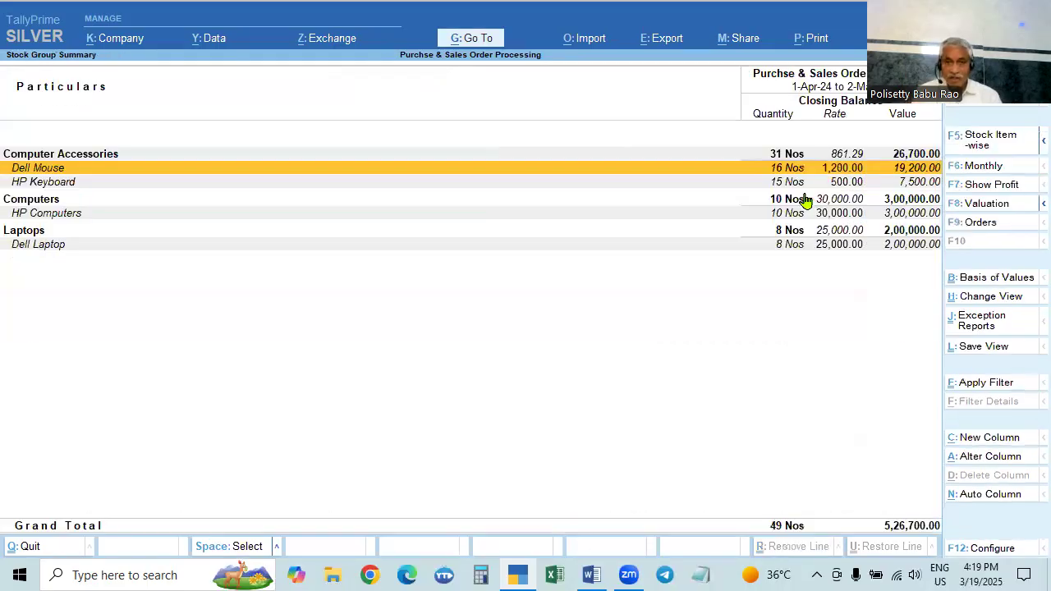
{"action": "key", "text": "Escape"}
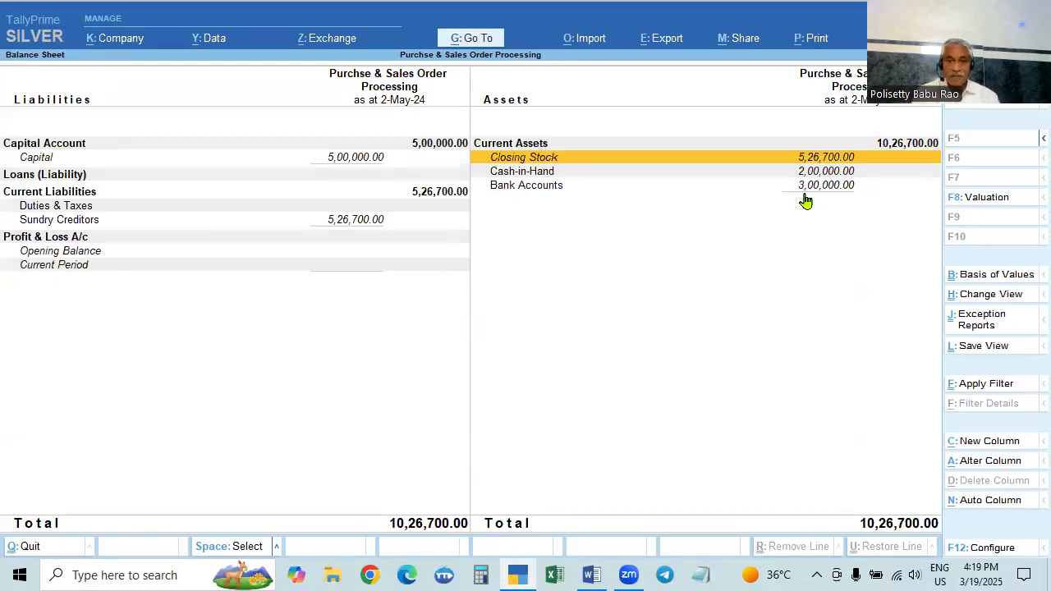
Open the Profit & Loss A/c in detailed form to examine purchase accounts and closing stock.
{"action": "key", "text": "Escape"}
{"action": "key", "text": "Down"}
{"action": "key", "text": "Return"}
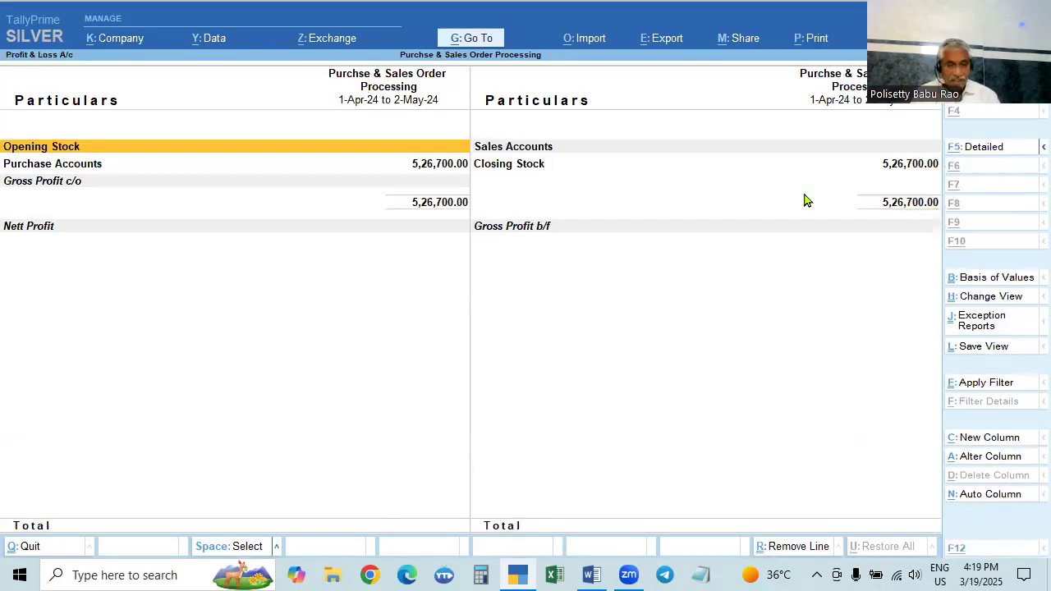
{"action": "key", "text": "alt+f5"}
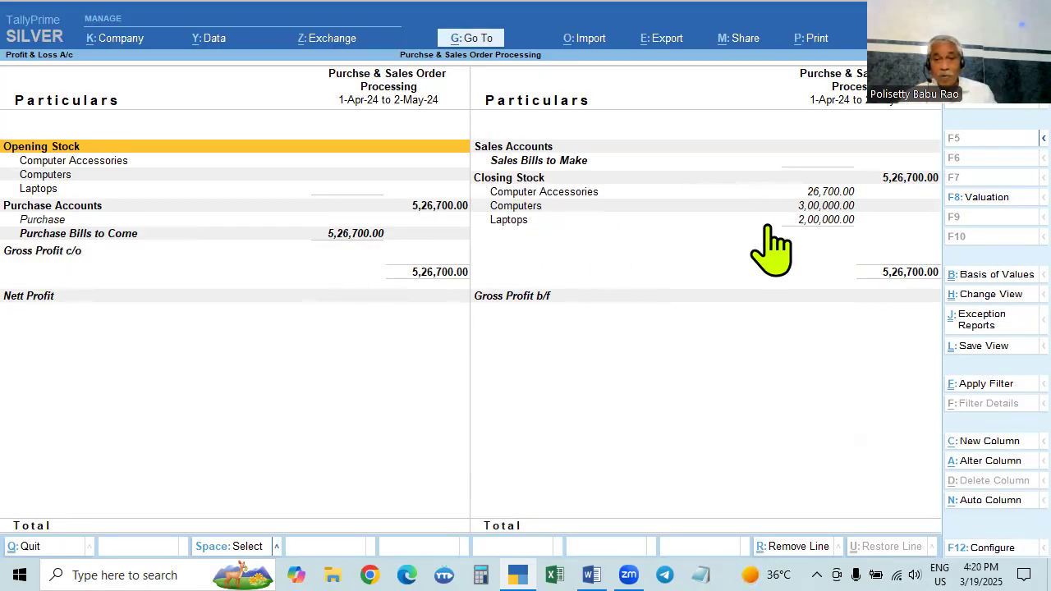
Close the Profit & Loss A/c and open the Stock Summary to examine stock by group.
{"action": "key", "text": "Escape"}
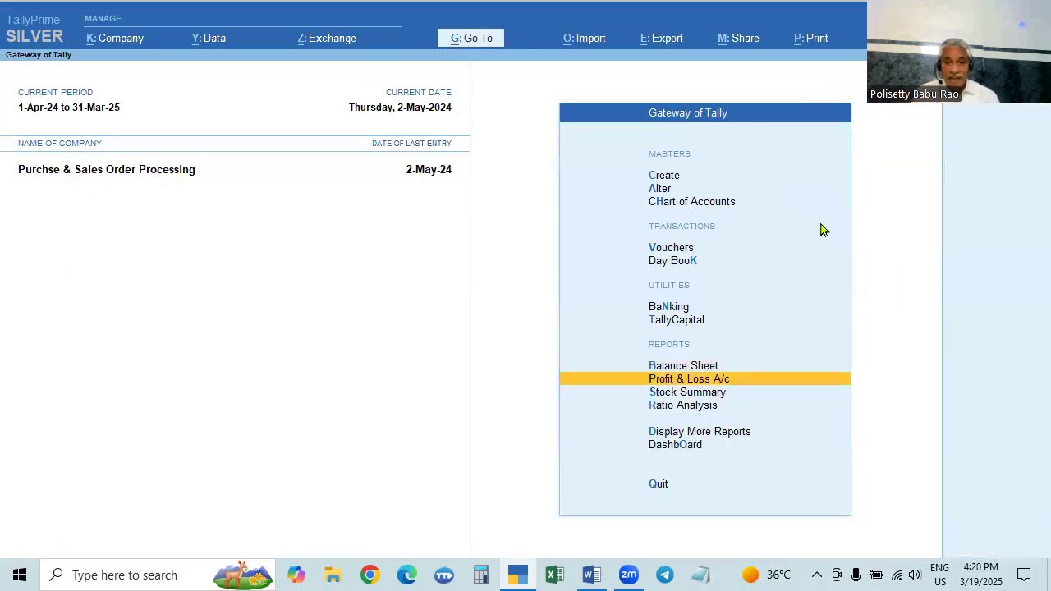
{"action": "key", "text": "Down"}
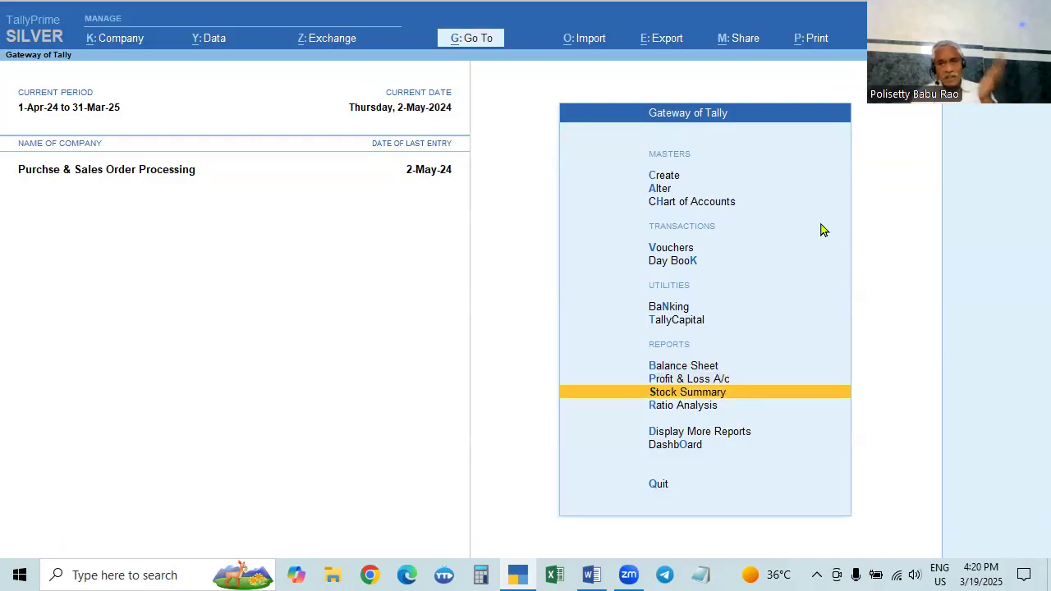
{"action": "key", "text": "Return"}
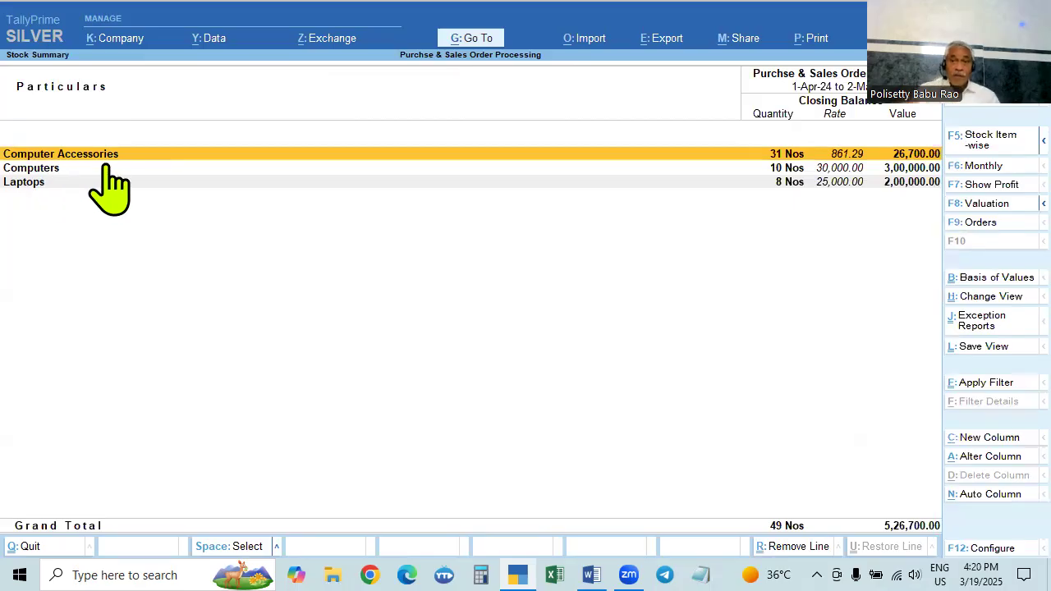
Expand the Stock Summary to item level to examine each item's closing balance, and return to the Gateway of Tally.
{"action": "key", "text": "alt+F5"}
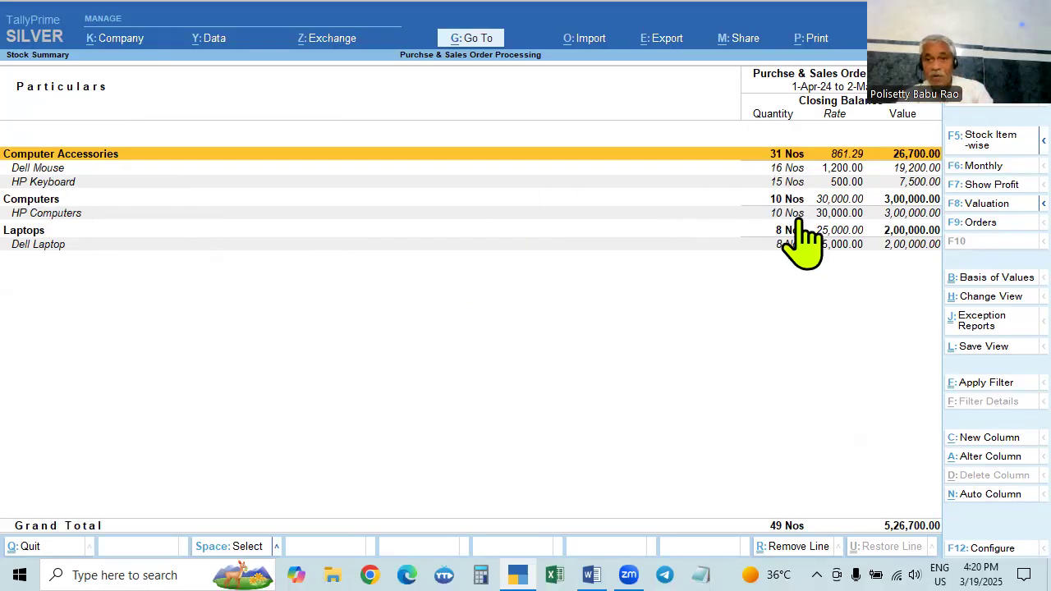
{"action": "key", "text": "Escape"}
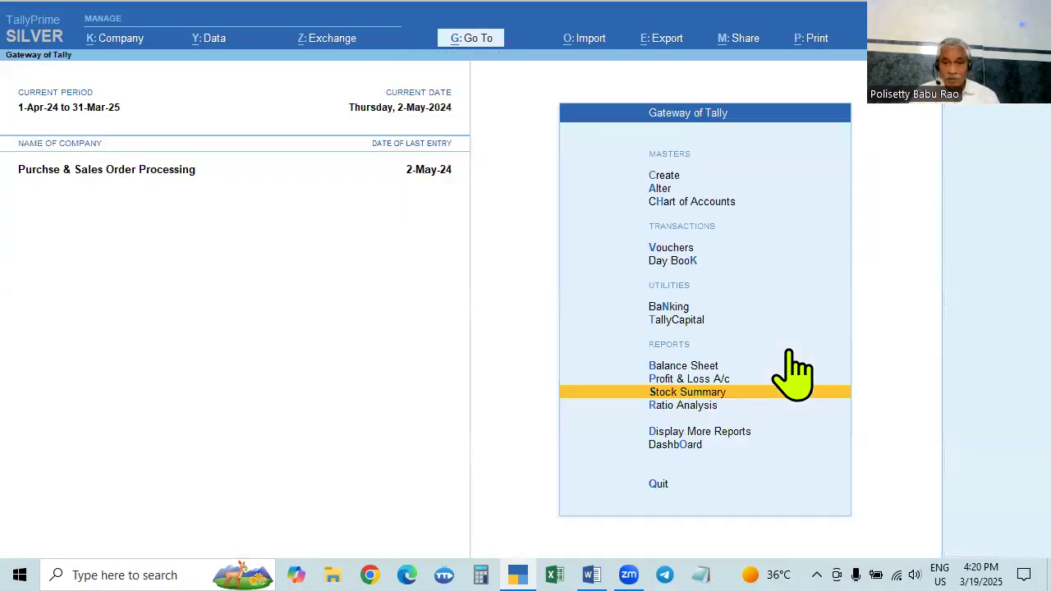
Open Inventory Books from Display More Reports.
{"action": "key", "text": "Down"}
{"action": "key", "text": "Down"}
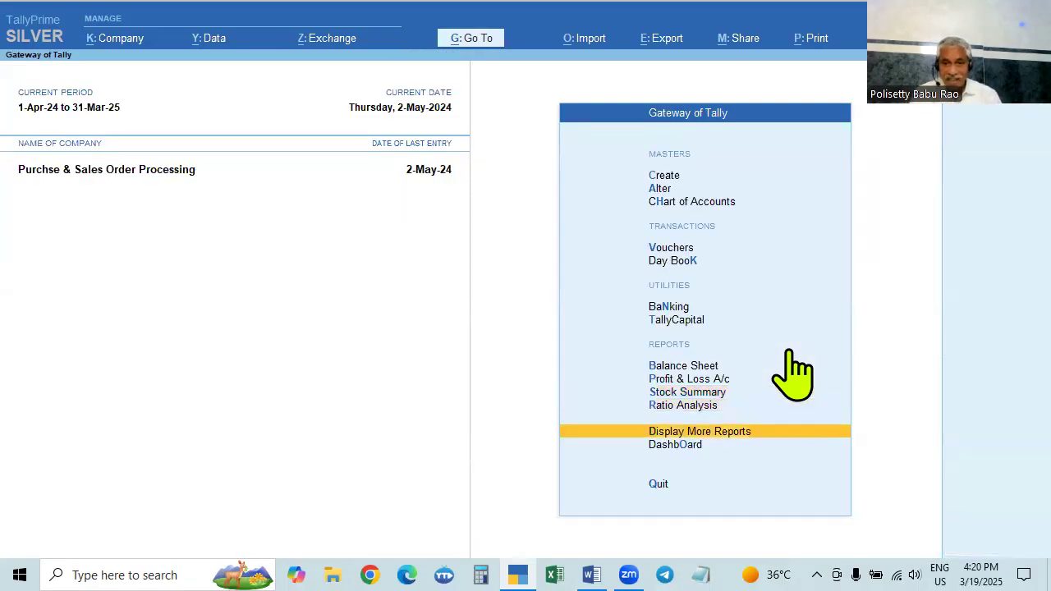
{"action": "key", "text": "Return"}
{"action": "key", "text": "Down"}
{"action": "key", "text": "Down"}
{"action": "key", "text": "Down"}
{"action": "key", "text": "Down"}
{"action": "key", "text": "Down"}
{"action": "key", "text": "Down"}
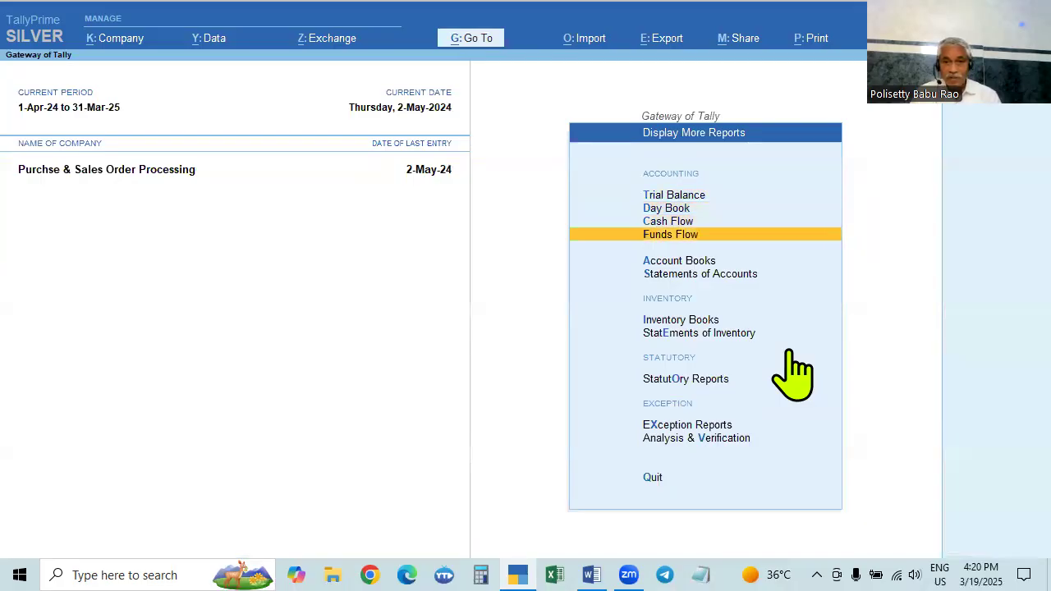
{"action": "key", "text": "Return"}
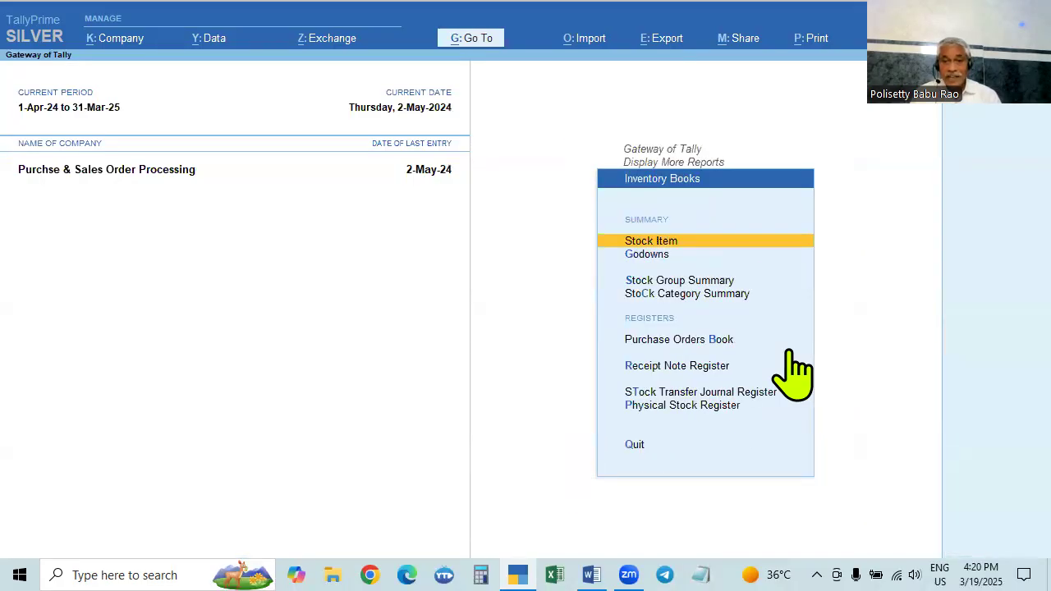
Open the Purchase Orders Book, examine May's purchase order vouchers, and return to Inventory Books.
{"action": "key", "text": "Down"}
{"action": "key", "text": "Down"}
{"action": "key", "text": "Down"}
{"action": "key", "text": "Down"}
{"action": "key", "text": "Down"}
{"action": "key", "text": "Up"}
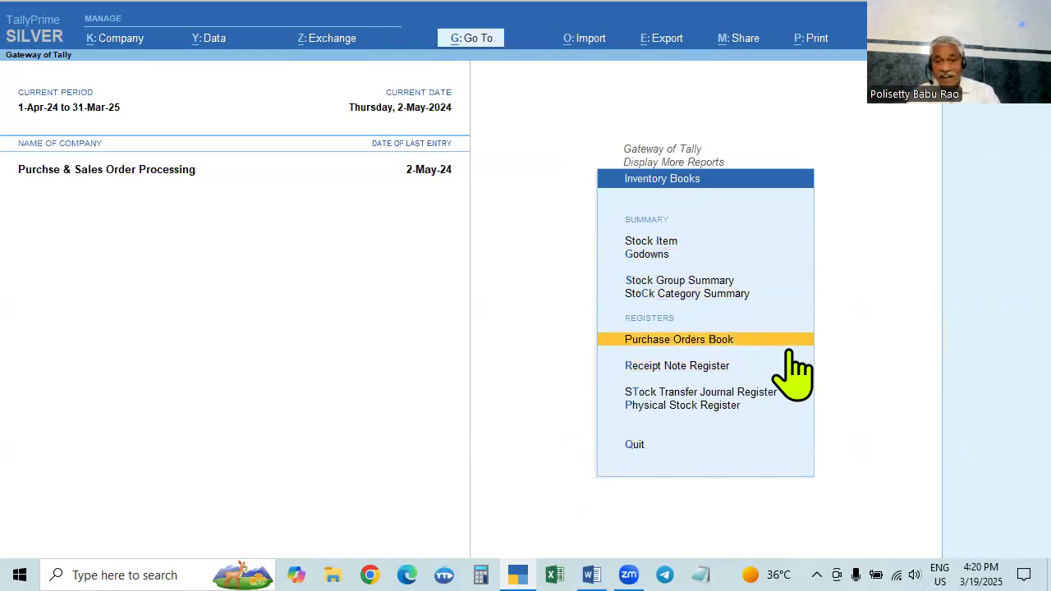
{"action": "key", "text": "Return"}
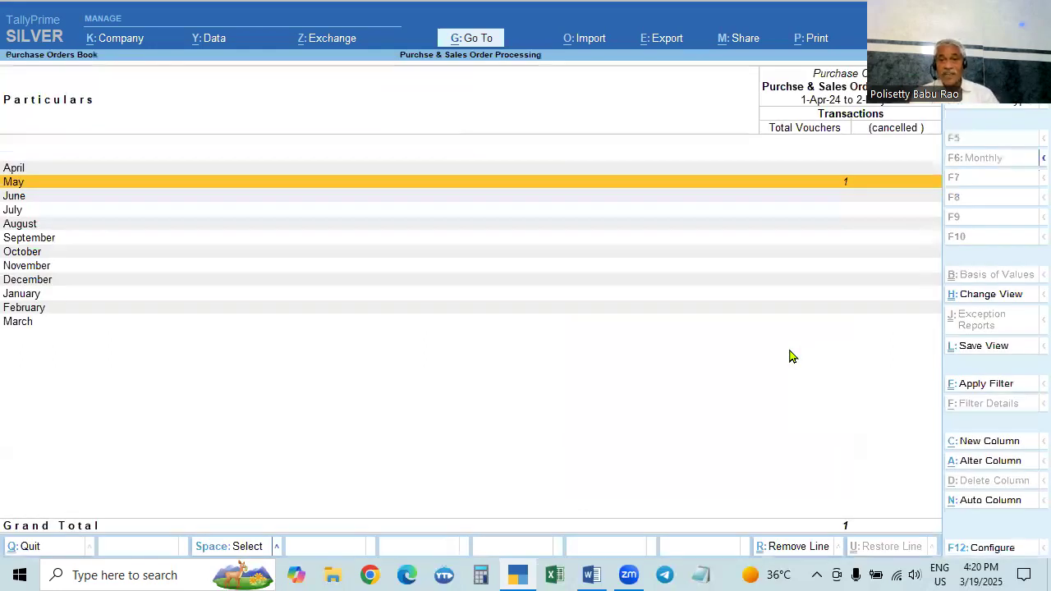
{"action": "key", "text": "Return"}
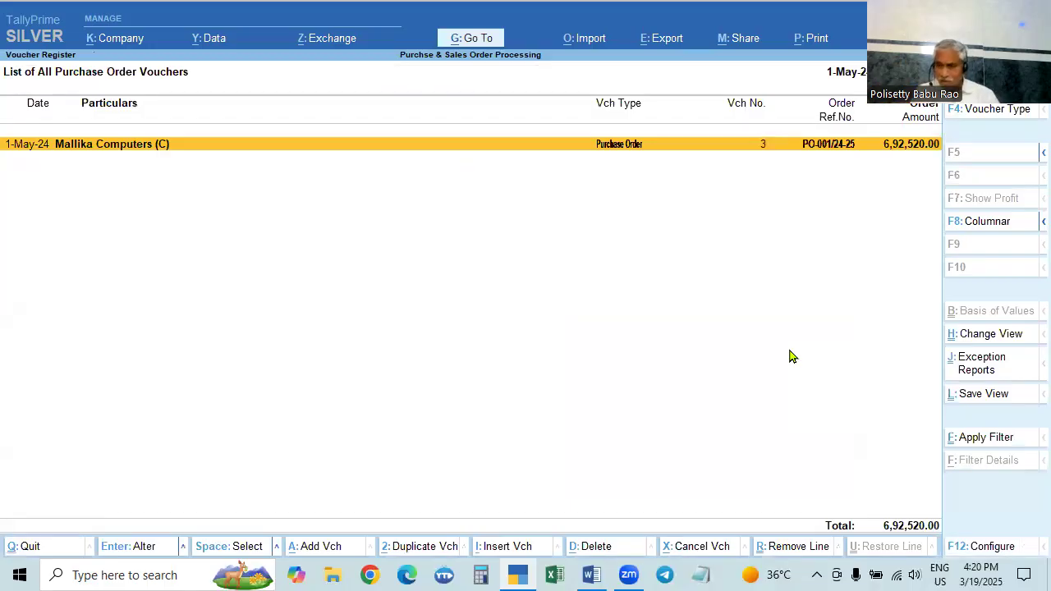
{"action": "key", "text": "Escape"}
{"action": "key", "text": "Escape"}
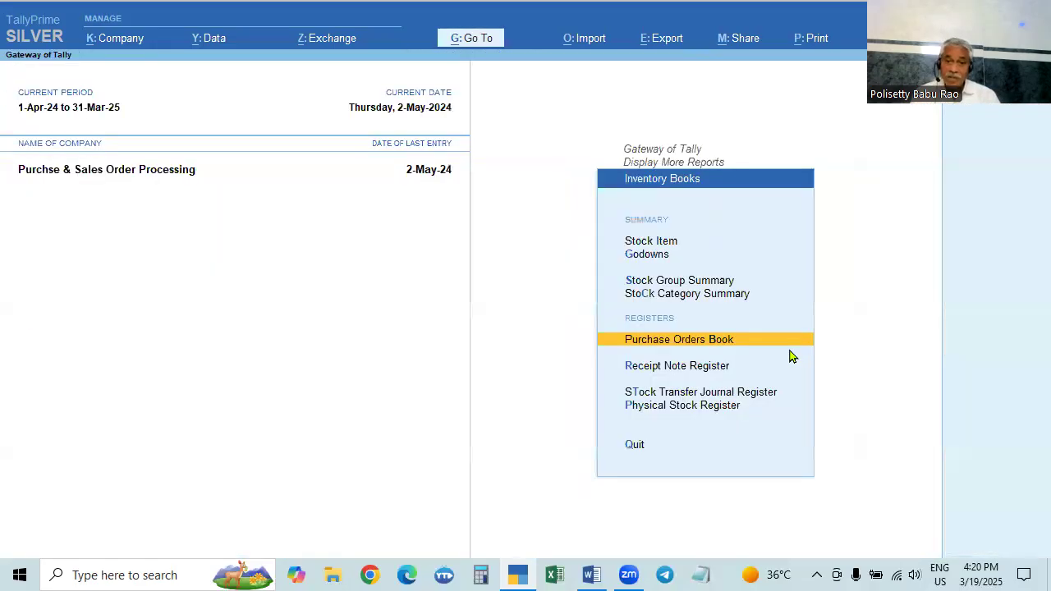
Open May in the Receipt Note Register, examine the 2-May-24 receipt note without altering it, and return to Inventory Books.
{"action": "key", "text": "Down"}
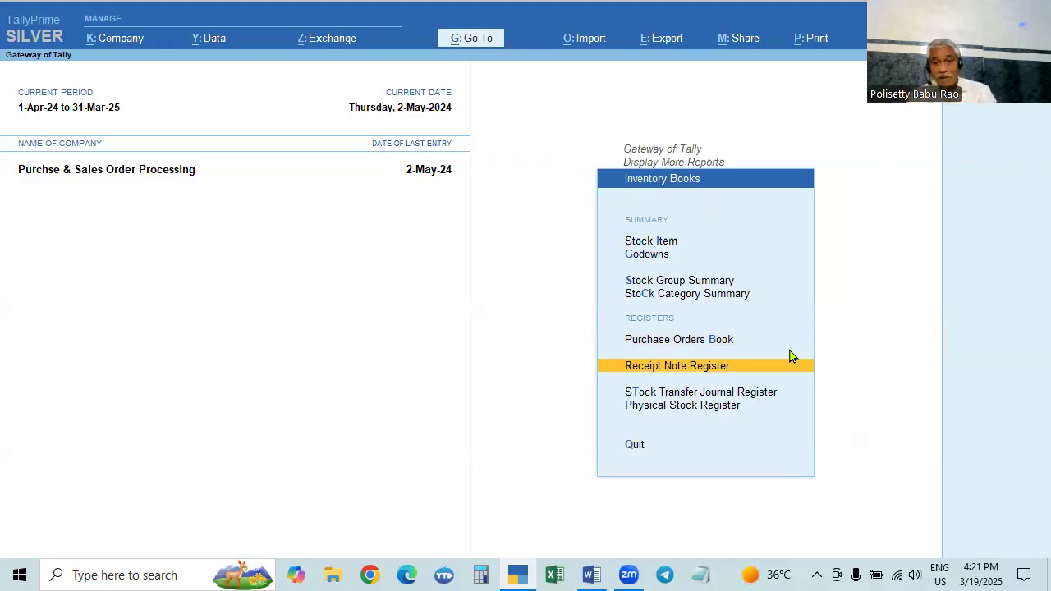
{"action": "key", "text": "Return"}
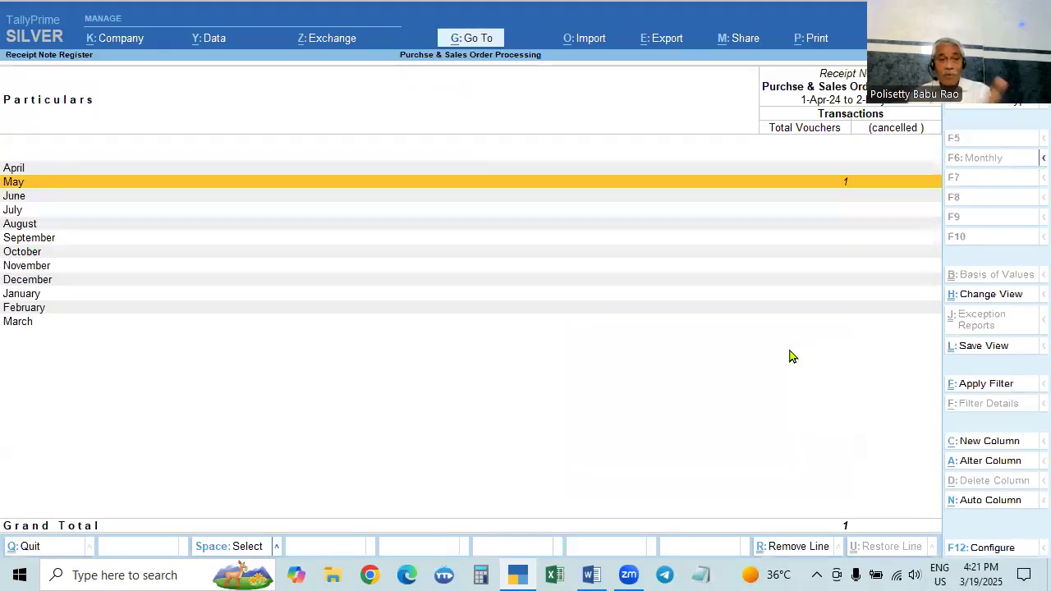
{"action": "key", "text": "Return"}
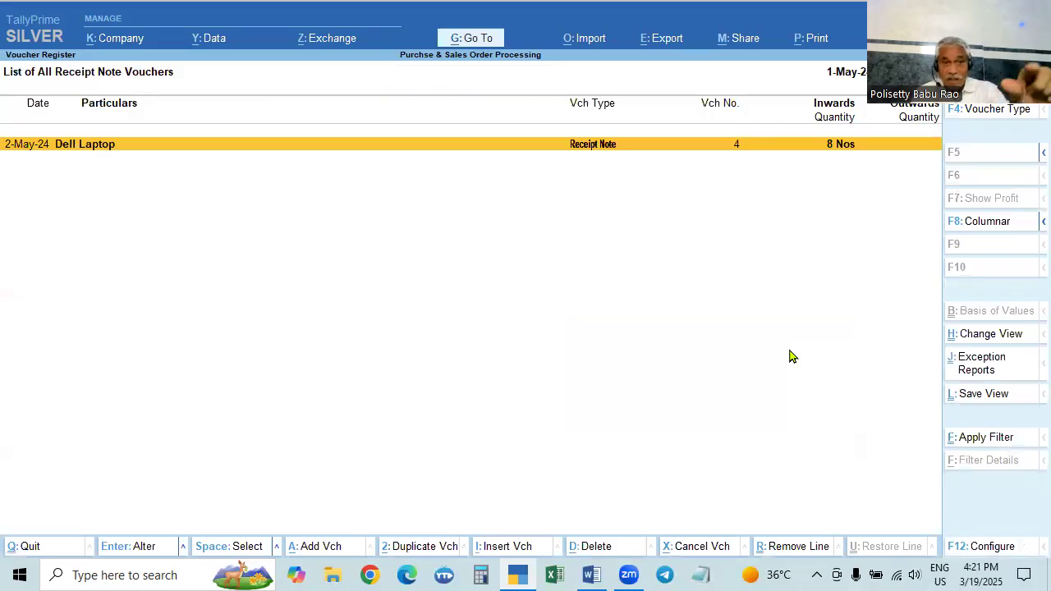
{"action": "key", "text": "Return"}
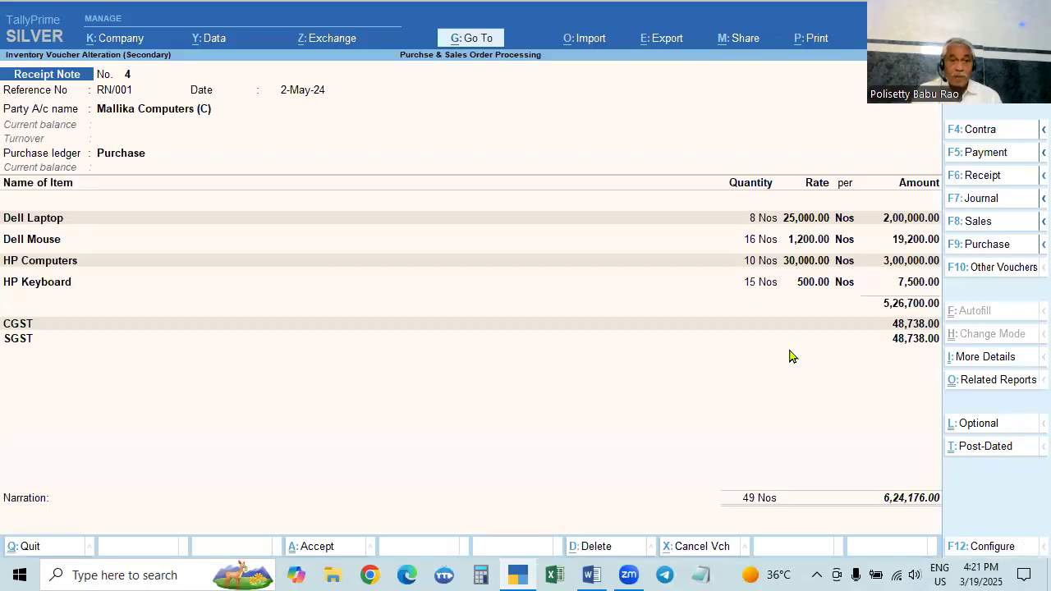
{"action": "key", "text": "Escape"}
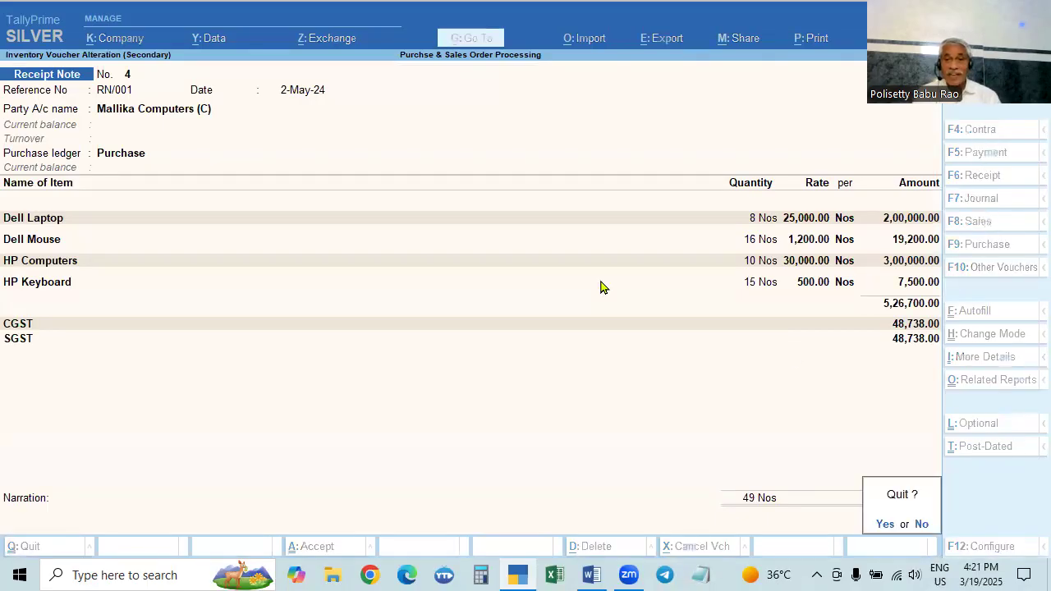
{"action": "key", "text": "y"}
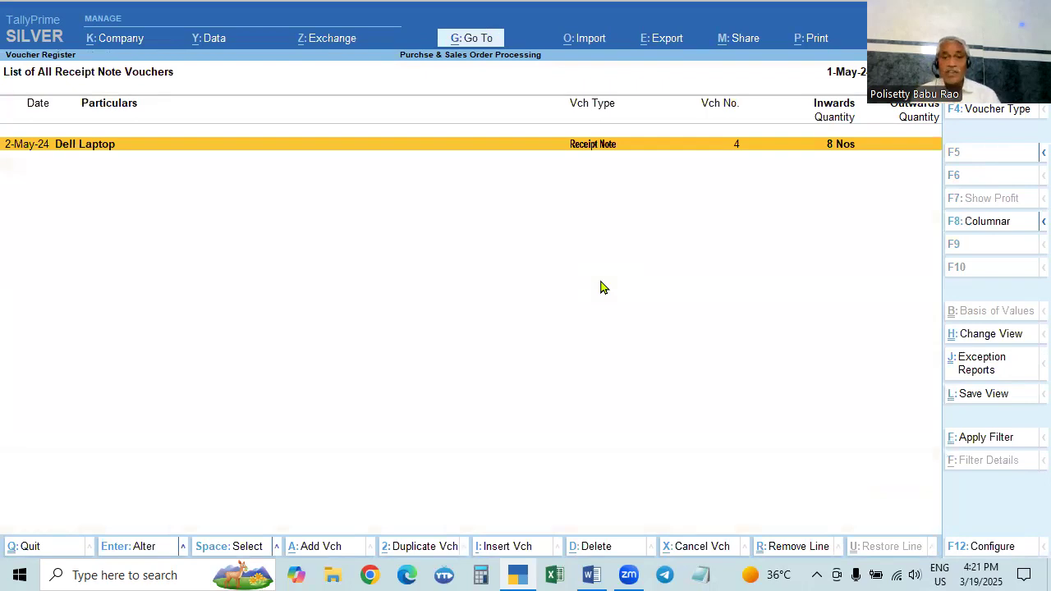
{"action": "key", "text": "Escape"}
{"action": "key", "text": "Escape"}
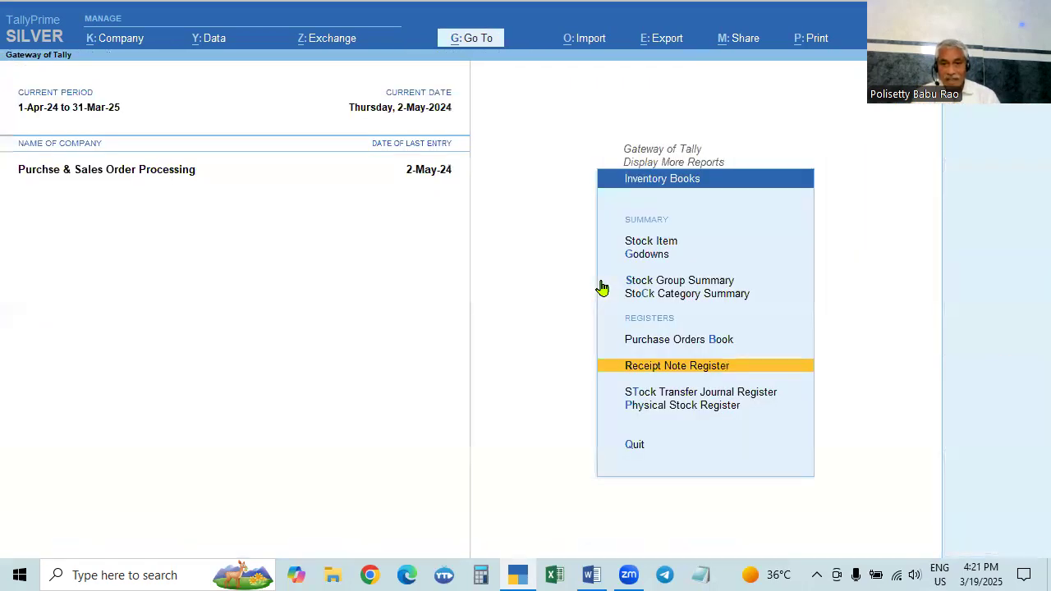
Leave Inventory Books and open Statements of Inventory.
{"action": "key", "text": "Escape"}
{"action": "key", "text": "Return"}
{"action": "key", "text": "Down"}
{"action": "key", "text": "Down"}
{"action": "key", "text": "Down"}
{"action": "key", "text": "Down"}
{"action": "key", "text": "Down"}
{"action": "key", "text": "Down"}
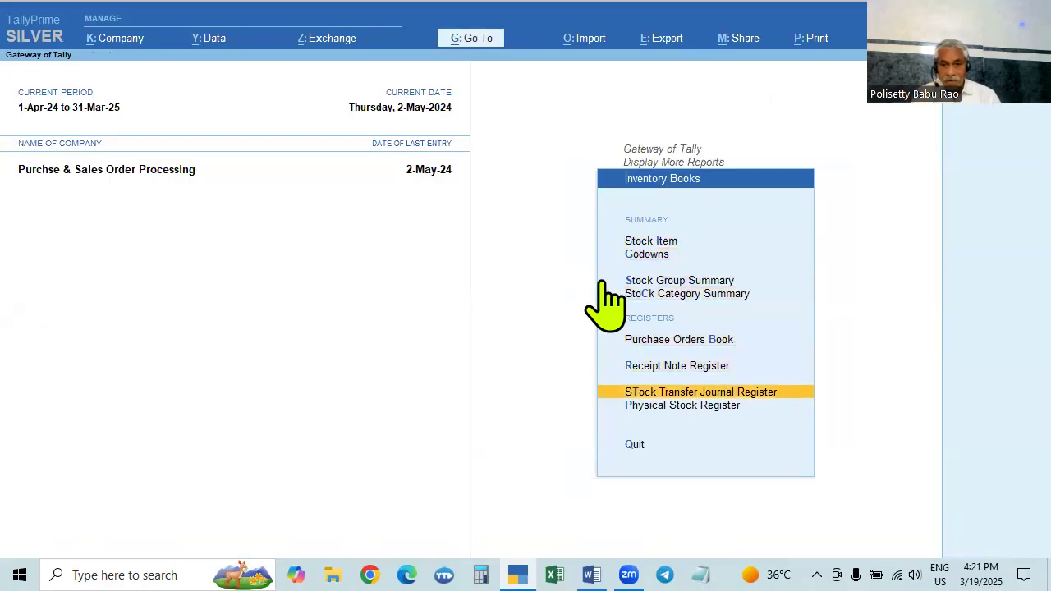
{"action": "key", "text": "Up"}
{"action": "key", "text": "Up"}
{"action": "key", "text": "Escape"}
{"action": "key", "text": "Down"}
{"action": "key", "text": "Return"}
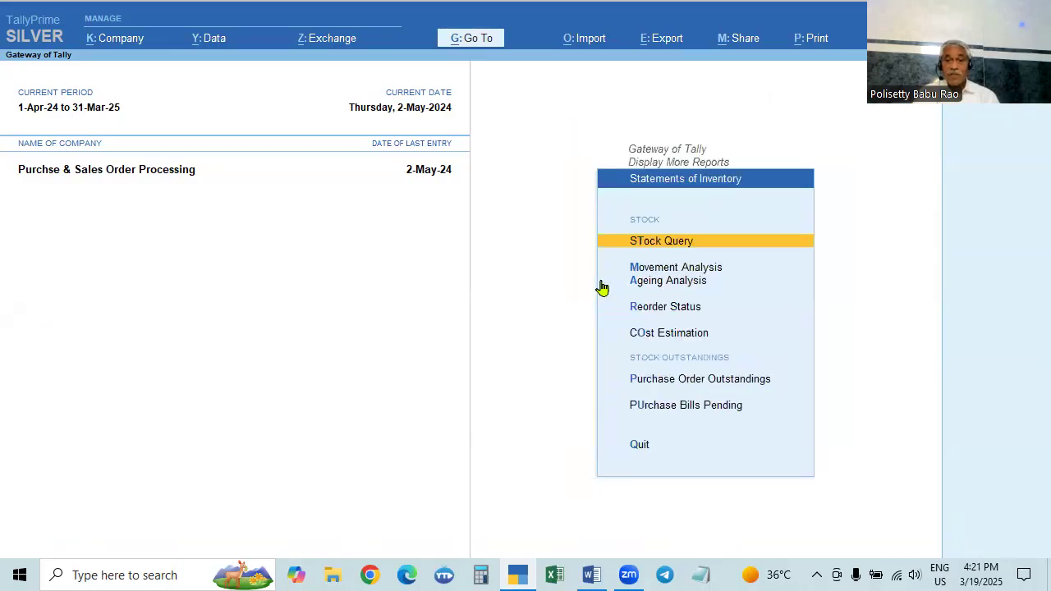
Open Purchase Order Outstandings in Statements of Inventory and look through its report options.
{"action": "key", "text": "Down"}
{"action": "key", "text": "Down"}
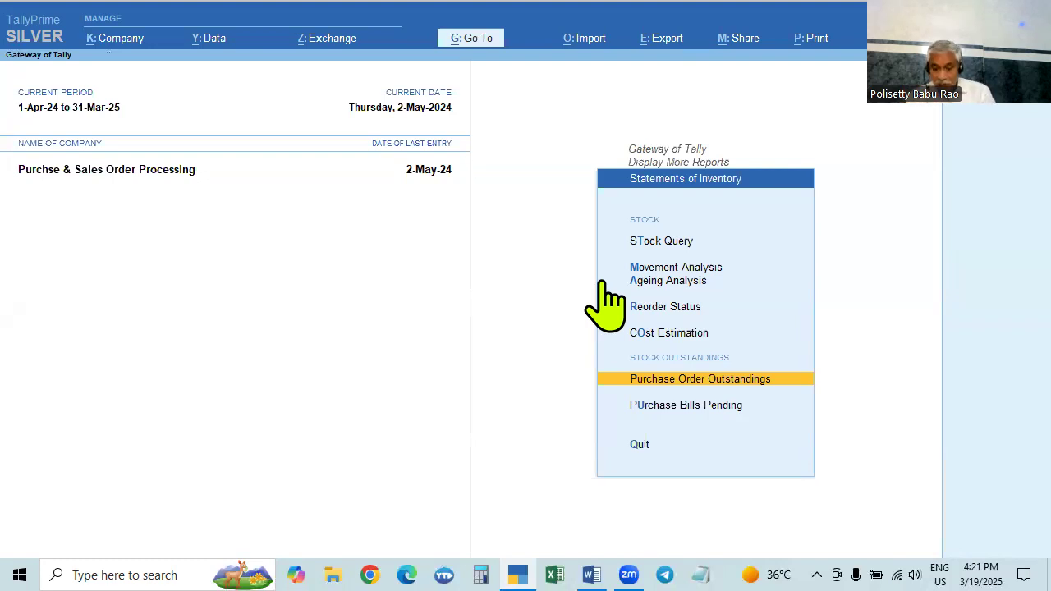
{"action": "key", "text": "Down"}
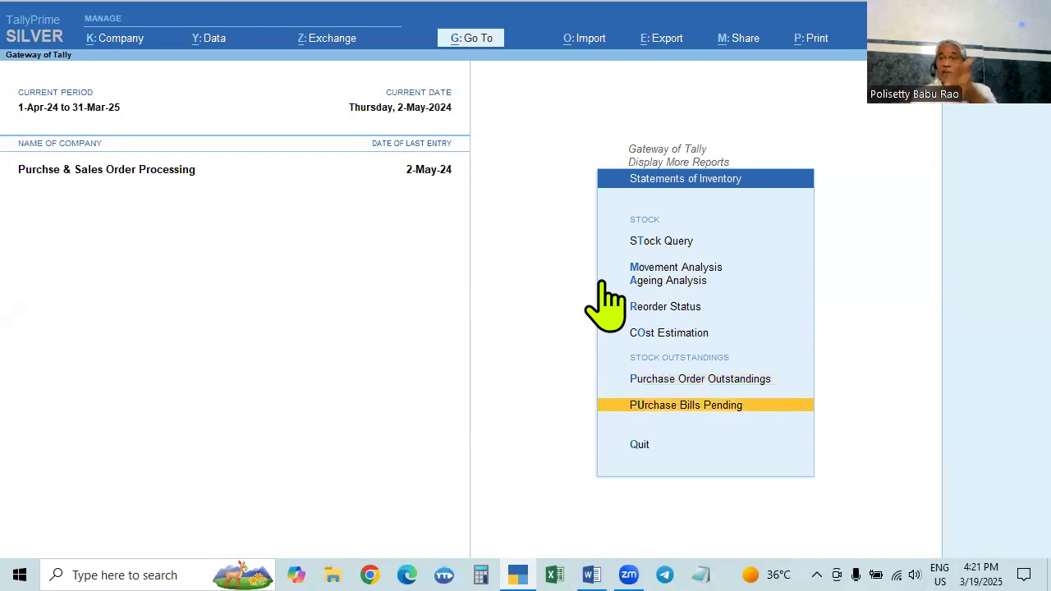
{"action": "key", "text": "Up"}
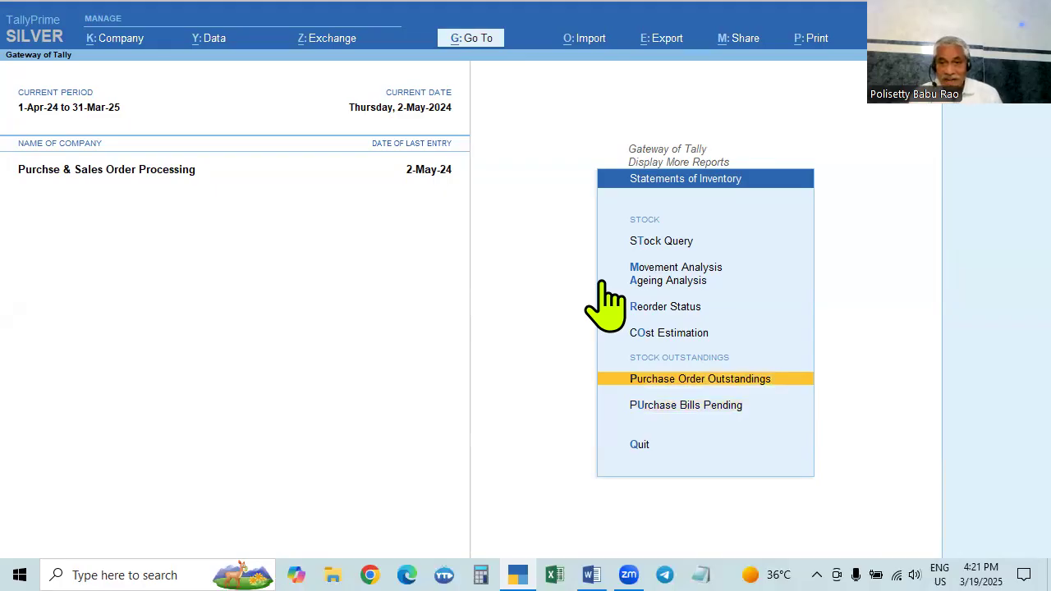
{"action": "key", "text": "Return"}
{"action": "key", "text": "Down"}
{"action": "key", "text": "Down"}
{"action": "key", "text": "Down"}
{"action": "key", "text": "Down"}
{"action": "key", "text": "Down"}
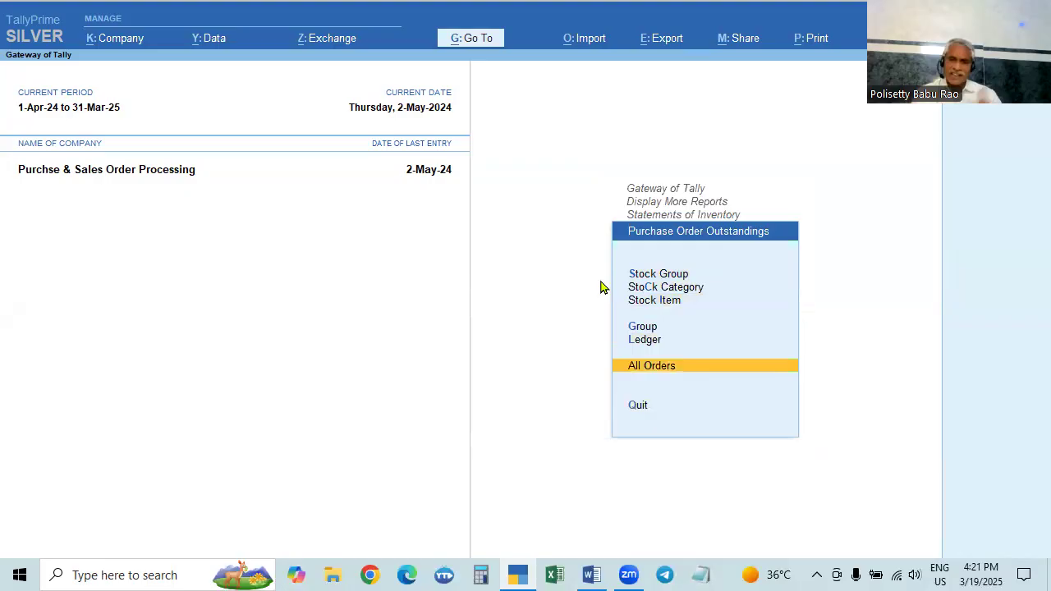
Examine the pending purchase orders for the Mallika Computers (C) ledger, and return to Purchase Order Outstandings.
{"action": "key", "text": "Up"}
{"action": "key", "text": "Up"}
{"action": "key", "text": "Down"}
{"action": "key", "text": "Return"}
{"action": "key", "text": "Down"}
{"action": "key", "text": "Return"}
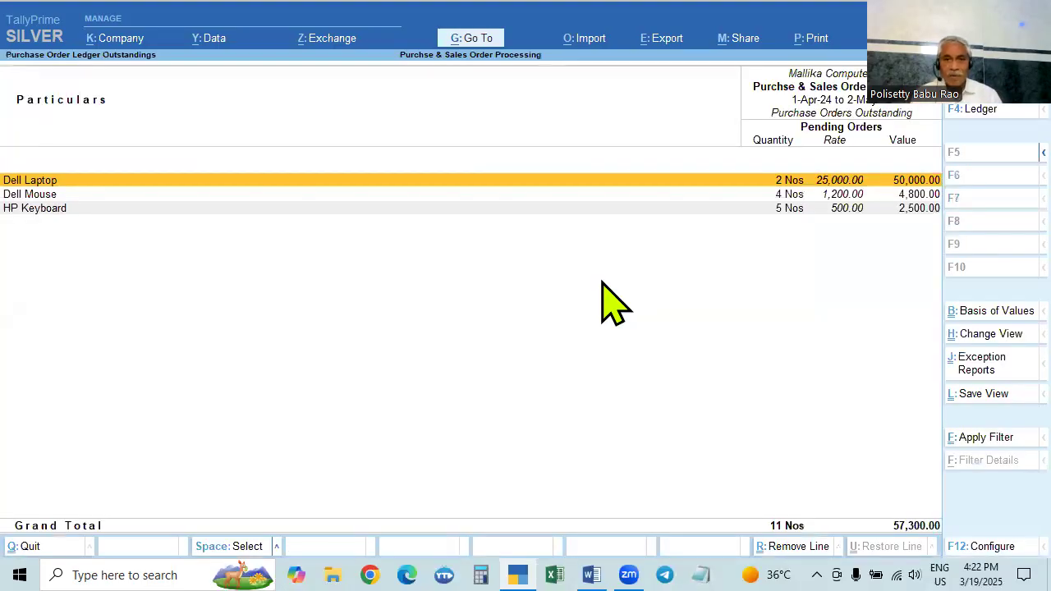
{"action": "key", "text": "Escape"}
{"action": "key", "text": "Escape"}
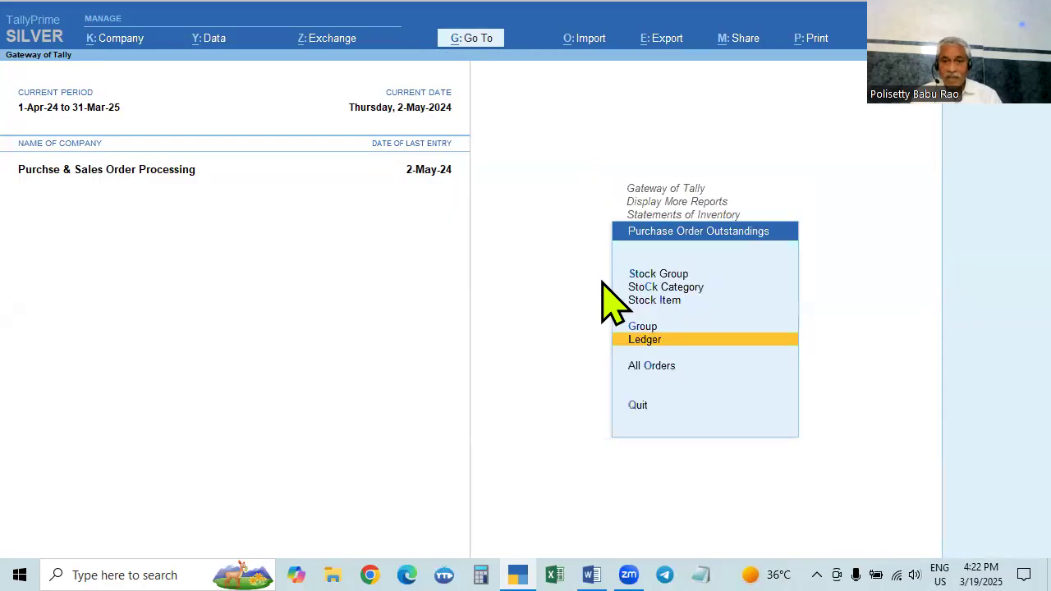
Open the All Orders outstanding report, include orders not yet due, and return to Statements of Inventory.
{"action": "key", "text": "Down"}
{"action": "key", "text": "Return"}
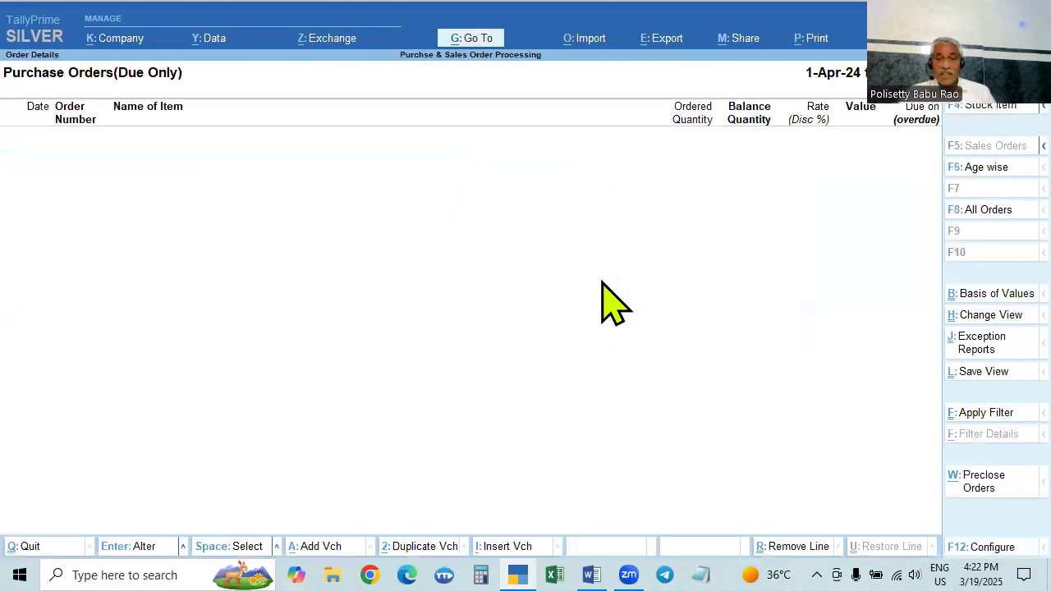
{"action": "left_click", "coordinate": [989, 212]}
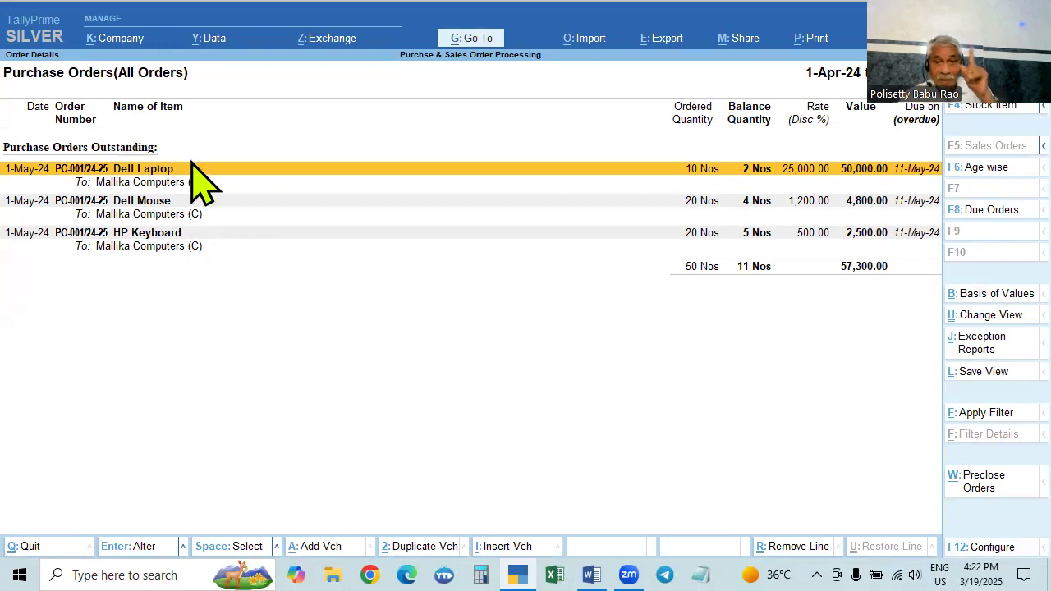
{"action": "key", "text": "Escape"}
{"action": "key", "text": "Escape"}
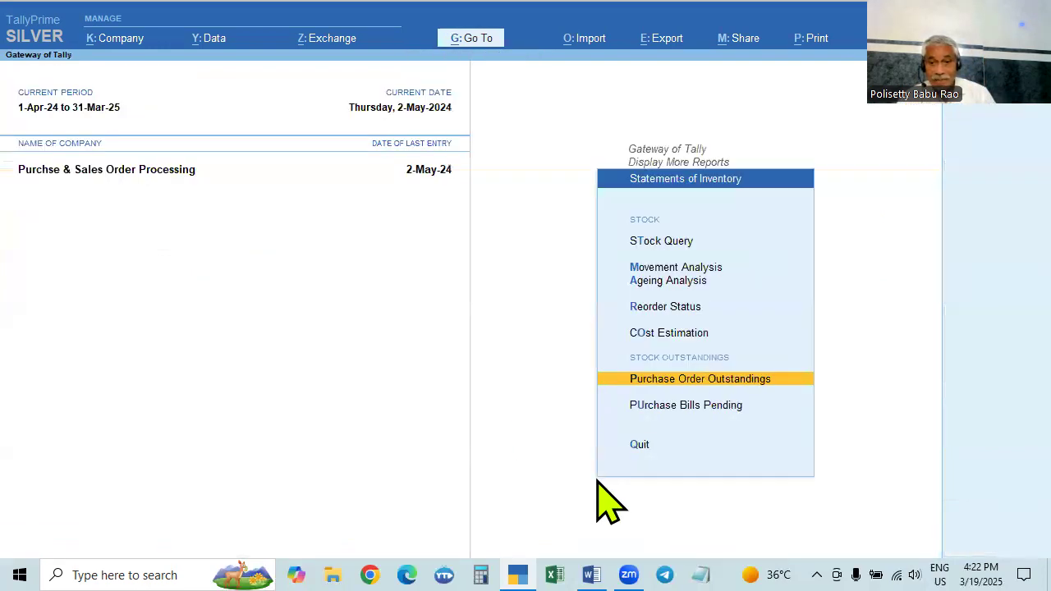
Reopen the Mallika Computers (C) ledger's purchase order outstandings to recheck the pending items, and close the report.
{"action": "left_click", "coordinate": [747, 383]}
{"action": "key", "text": "Down"}
{"action": "key", "text": "Down"}
{"action": "key", "text": "Down"}
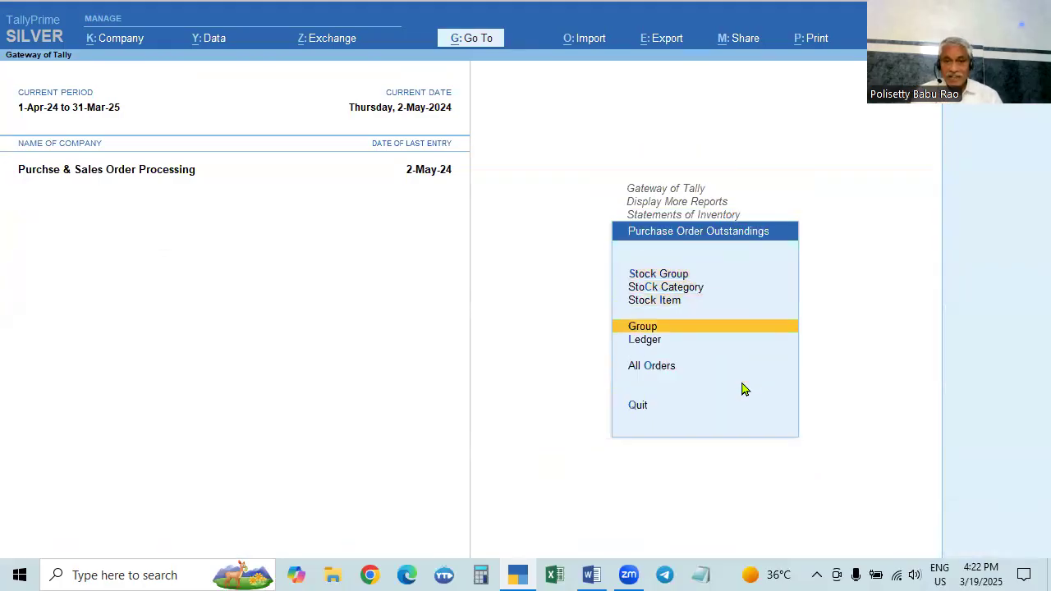
{"action": "key", "text": "Down"}
{"action": "key", "text": "Return"}
{"action": "key", "text": "Down"}
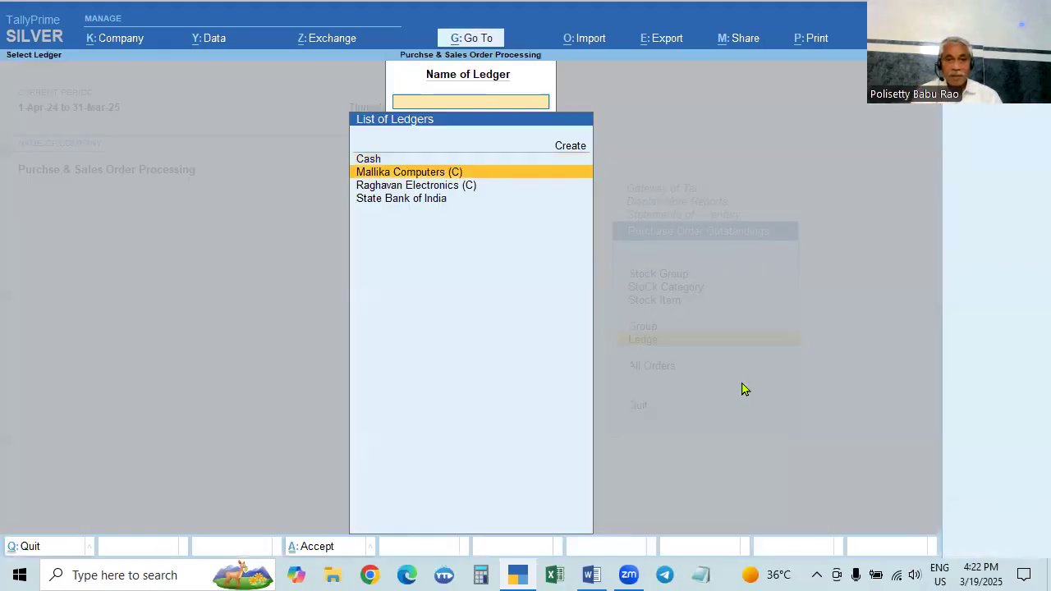
{"action": "key", "text": "Return"}
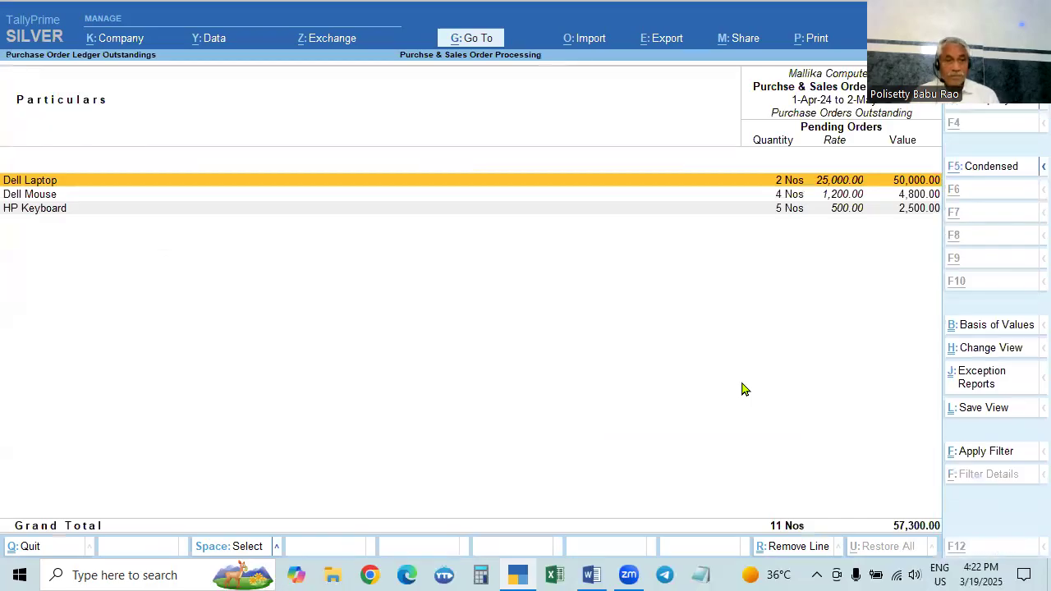
{"action": "key", "text": "Escape"}
{"action": "key", "text": "Escape"}
{"action": "key", "text": "Escape"}
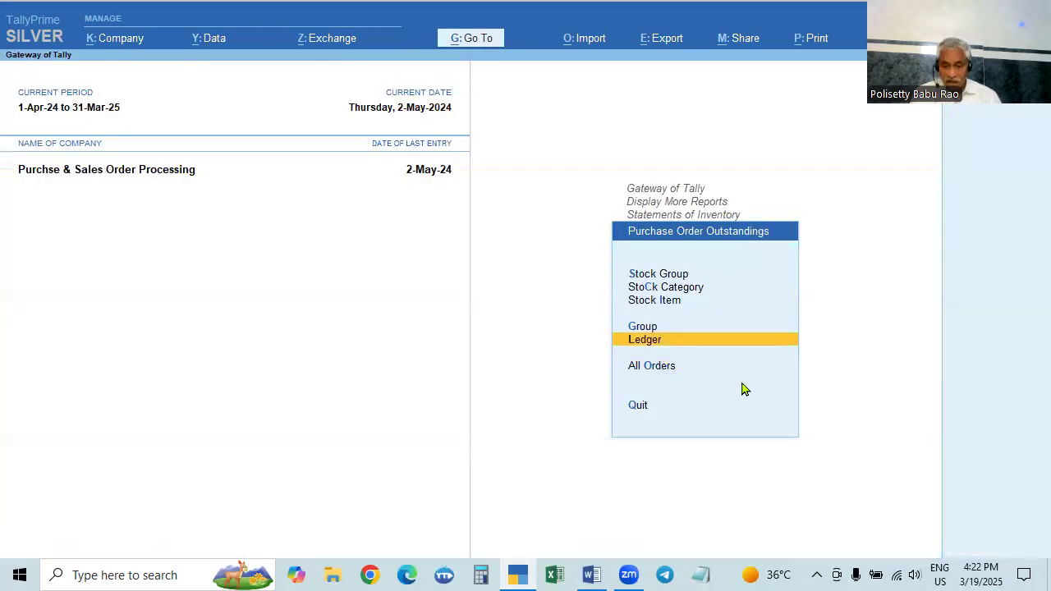
Reopen the outstanding purchase orders report with all orders shown, compare ordered and balance quantities, and return to Statements of Inventory.
{"action": "key", "text": "Down"}
{"action": "key", "text": "Return"}
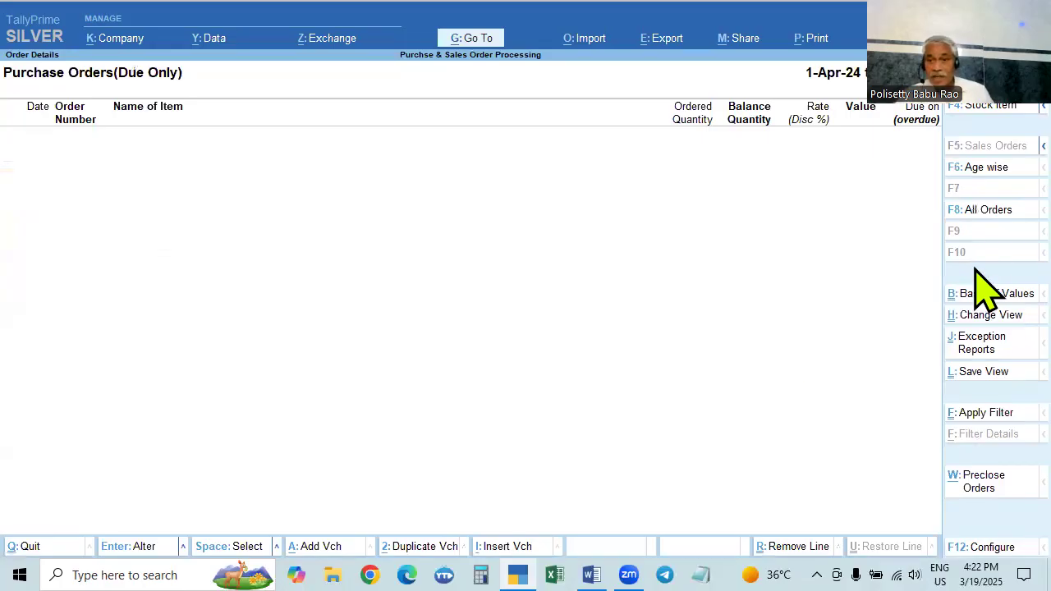
{"action": "left_click", "coordinate": [985, 210]}
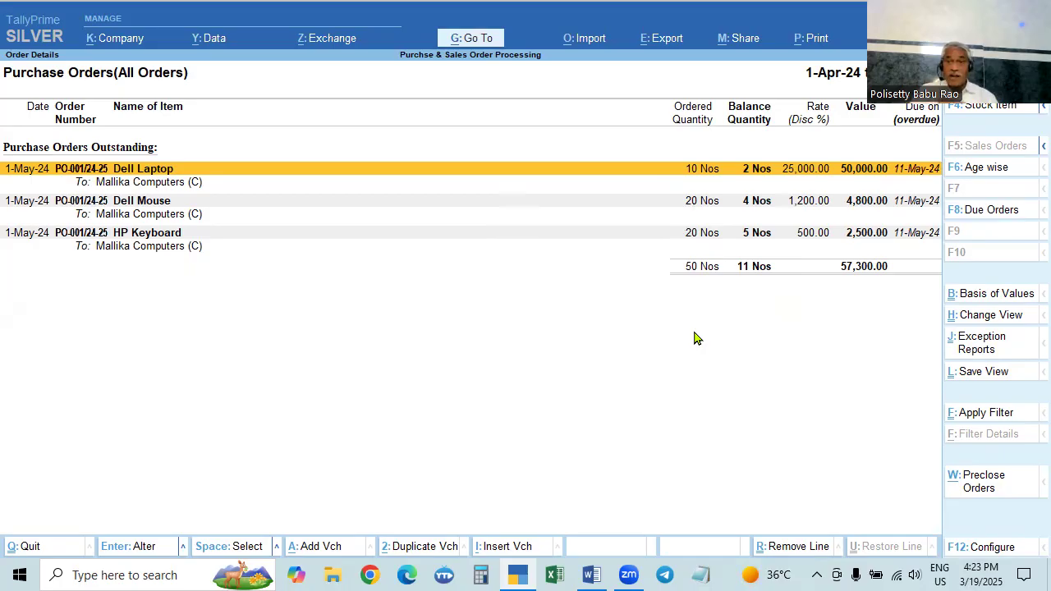
{"action": "key", "text": "Escape"}
{"action": "key", "text": "Escape"}
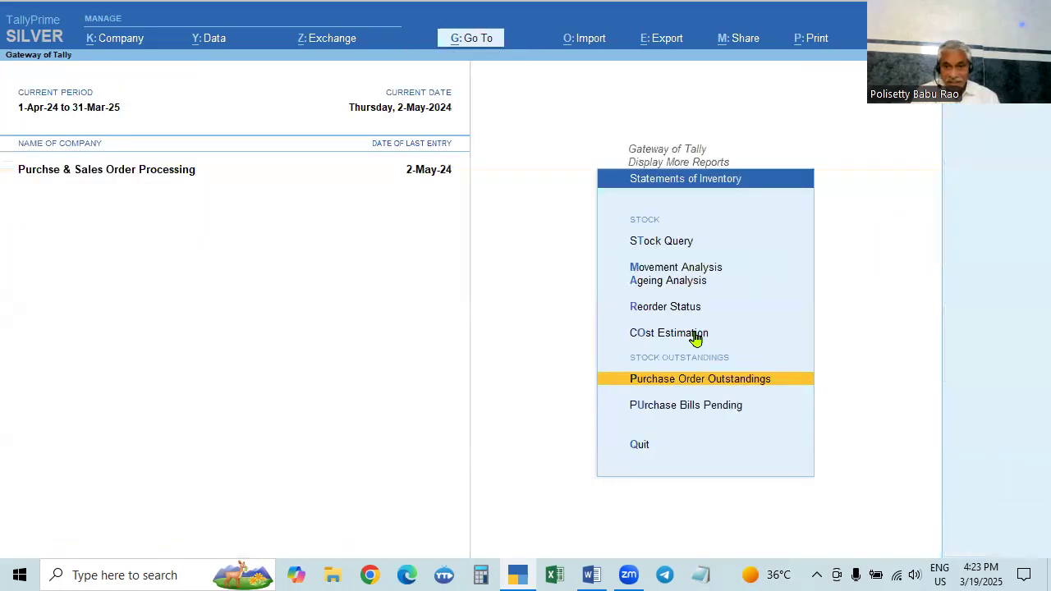
Open Purchase Bills Pending to examine goods received for which bills are not received.
{"action": "key", "text": "Down"}
{"action": "key", "text": "Return"}
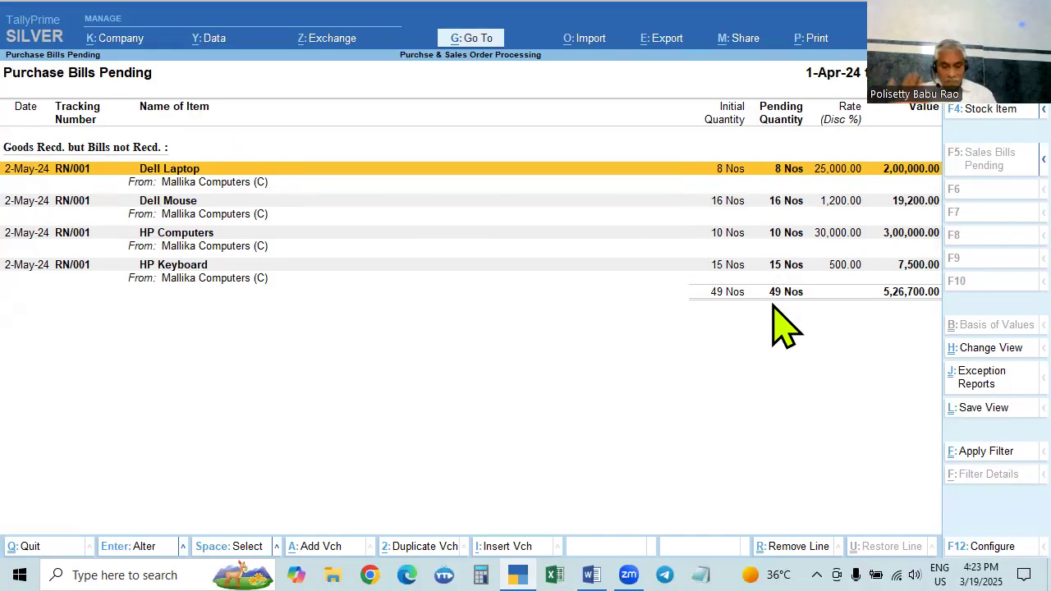
Close the pending bills report, view the Profit & Loss A/c in detailed format, and return to the Gateway of Tally.
{"action": "key", "text": "Escape"}
{"action": "key", "text": "Escape"}
{"action": "key", "text": "Escape"}
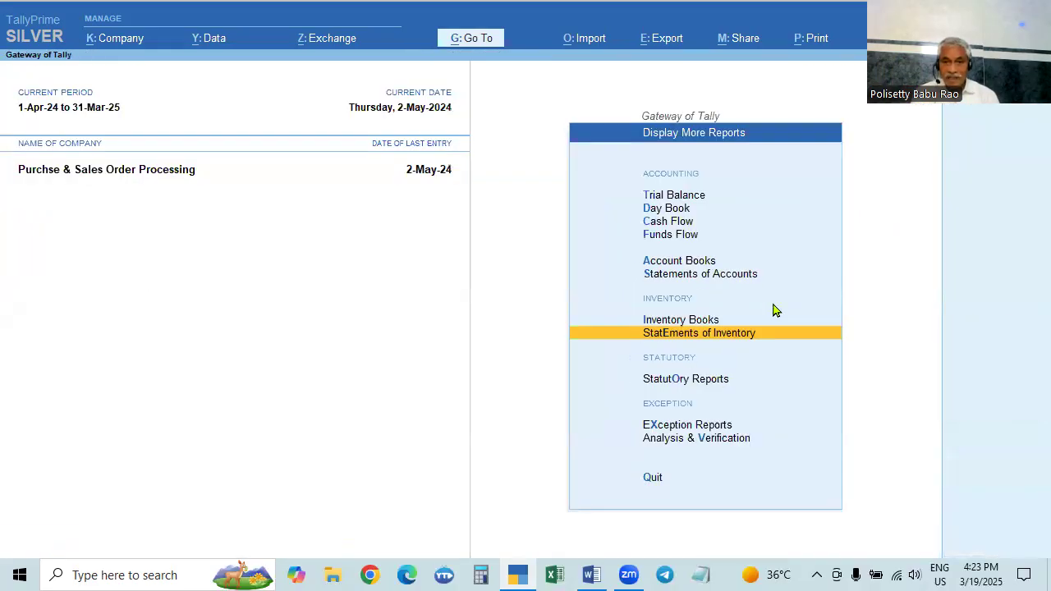
{"action": "key", "text": "Up"}
{"action": "key", "text": "Up"}
{"action": "key", "text": "Up"}
{"action": "key", "text": "Return"}
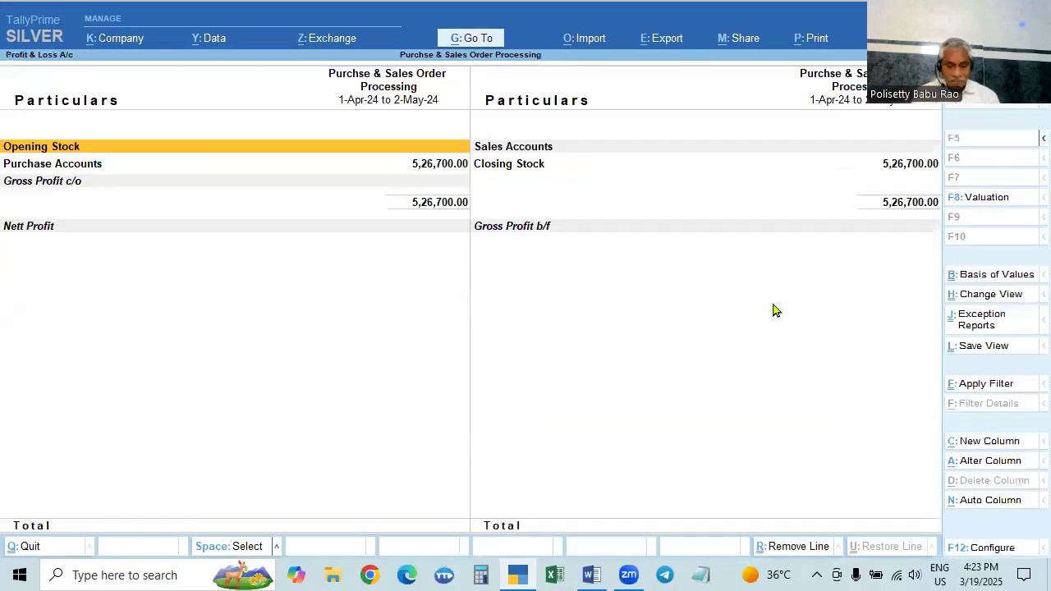
{"action": "key", "text": "alt+F5"}
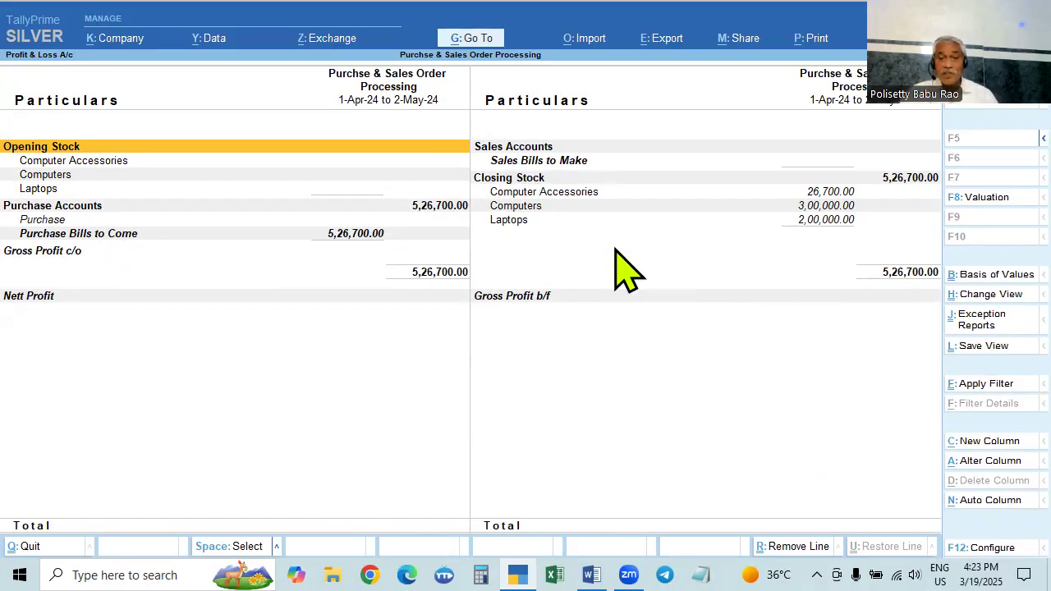
{"action": "key", "text": "Escape"}
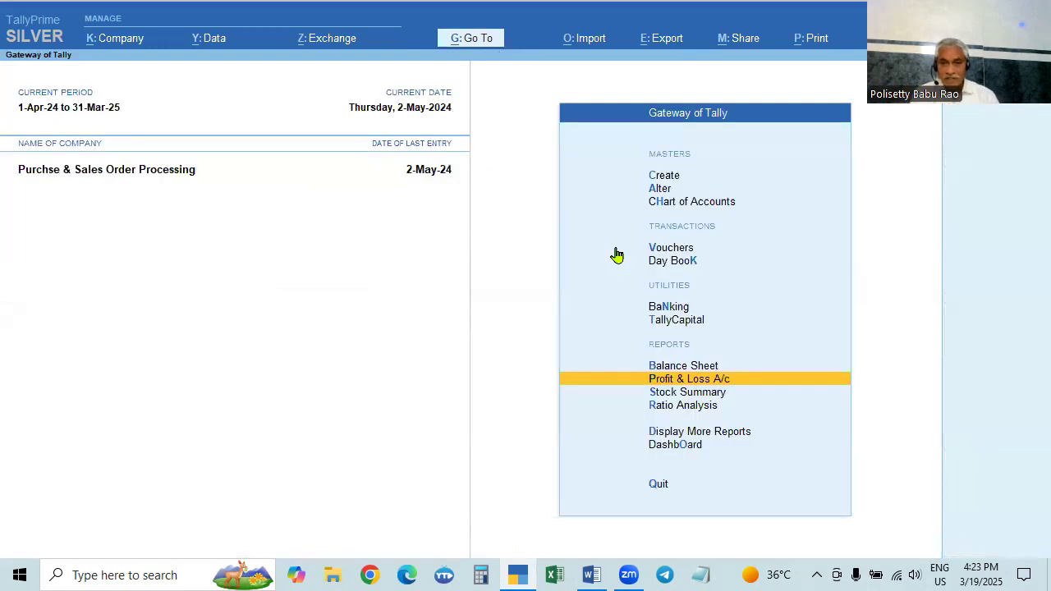
Check the rejected goods entry in the ASSIGNMENT PROBLEMS Word document, return to TallyPrime without quitting, and open voucher entry.
{"action": "key", "text": "Escape"}
{"action": "key", "text": "Return"}
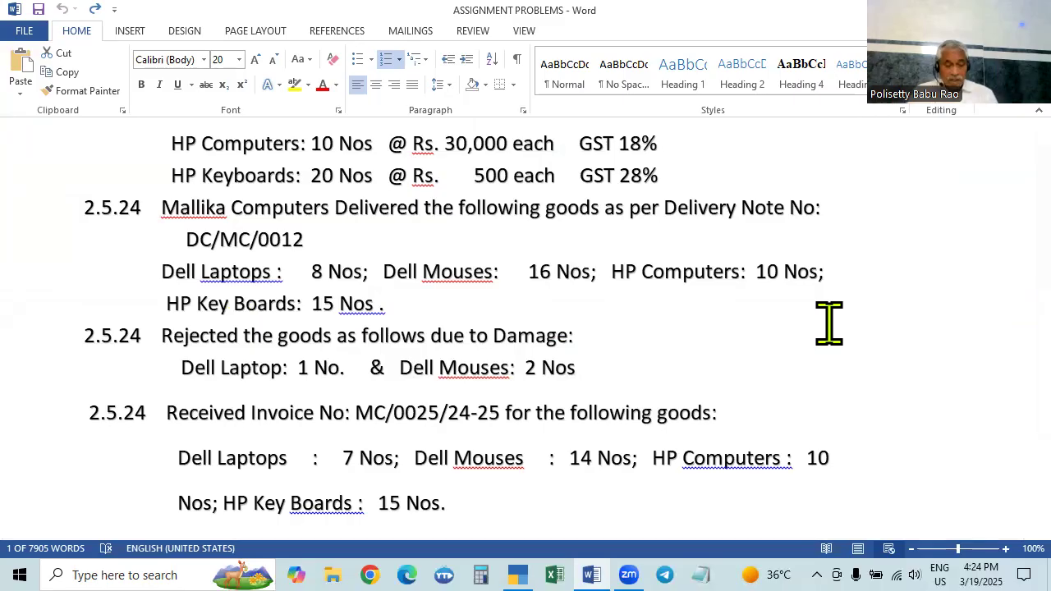
{"action": "key", "text": "alt+Tab"}
{"action": "key", "text": "n"}
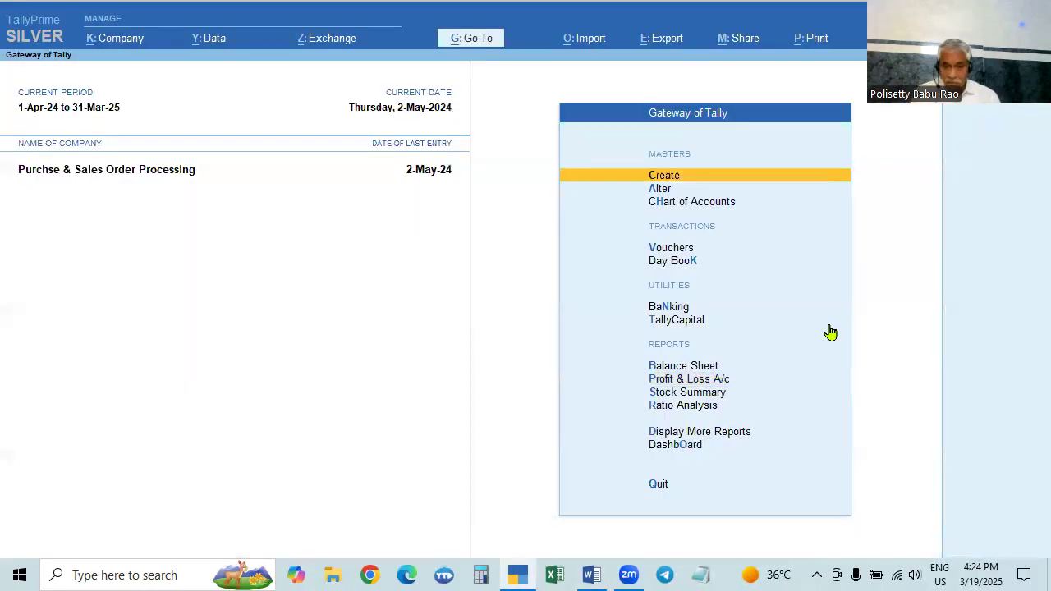
{"action": "key", "text": "Down"}
{"action": "key", "text": "Down"}
{"action": "key", "text": "Down"}
{"action": "key", "text": "Return"}
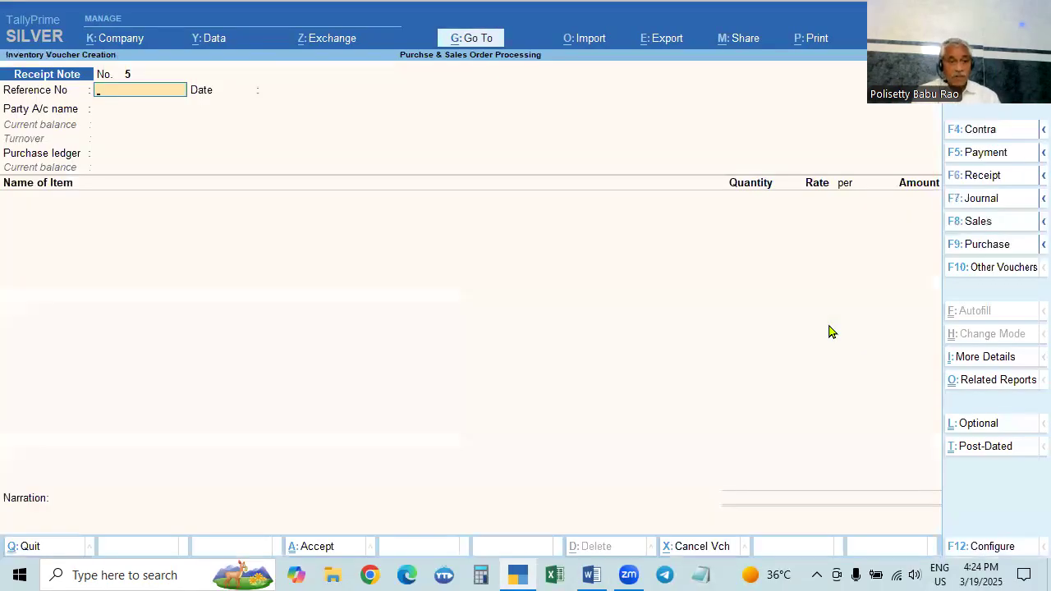
{"action": "key", "text": "F2"}
{"action": "key", "text": "BackSpace"}
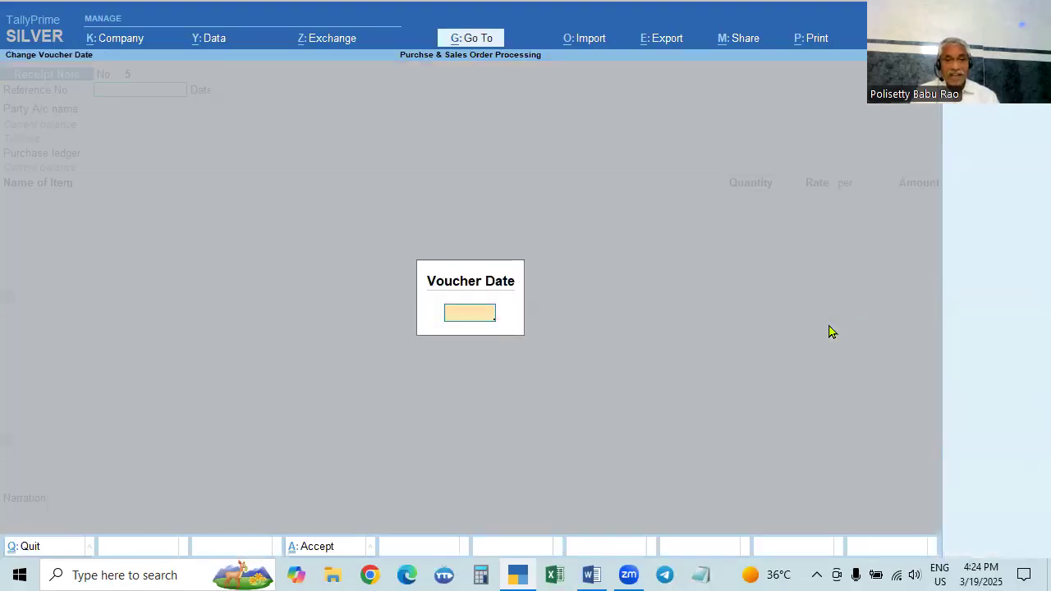
{"action": "key", "text": "Escape"}
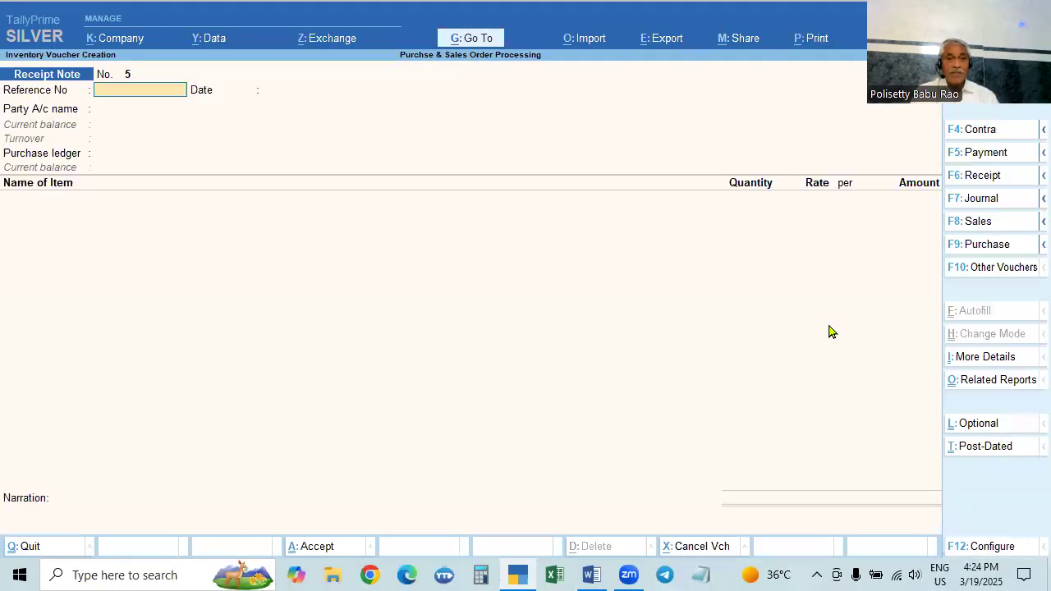
Show the inactive voucher types, choose Rejections Out, and activate it to start a new Rejections Out voucher.
{"action": "left_click", "coordinate": [987, 269]}
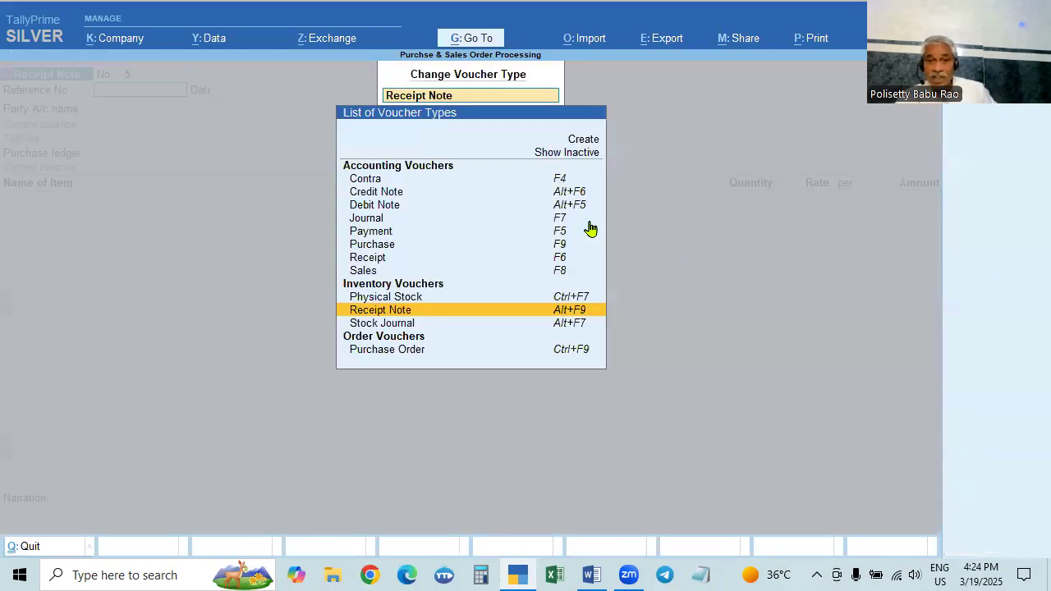
{"action": "left_click", "coordinate": [573, 154]}
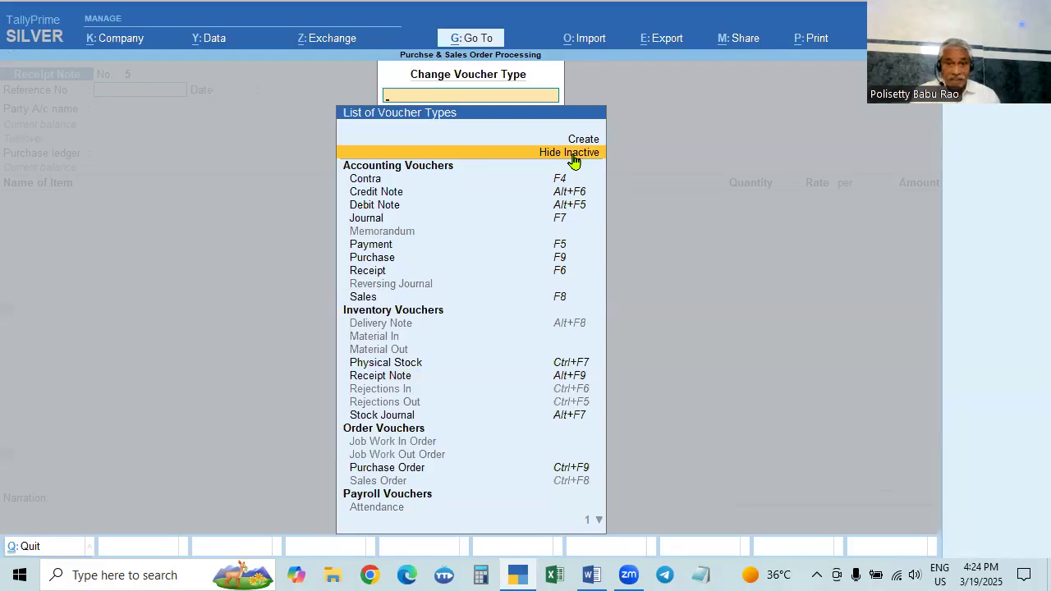
{"action": "key", "text": "Down"}
{"action": "key", "text": "Down"}
{"action": "key", "text": "Down"}
{"action": "key", "text": "Down"}
{"action": "key", "text": "Down"}
{"action": "key", "text": "Down"}
{"action": "key", "text": "Down"}
{"action": "key", "text": "Down"}
{"action": "key", "text": "Down"}
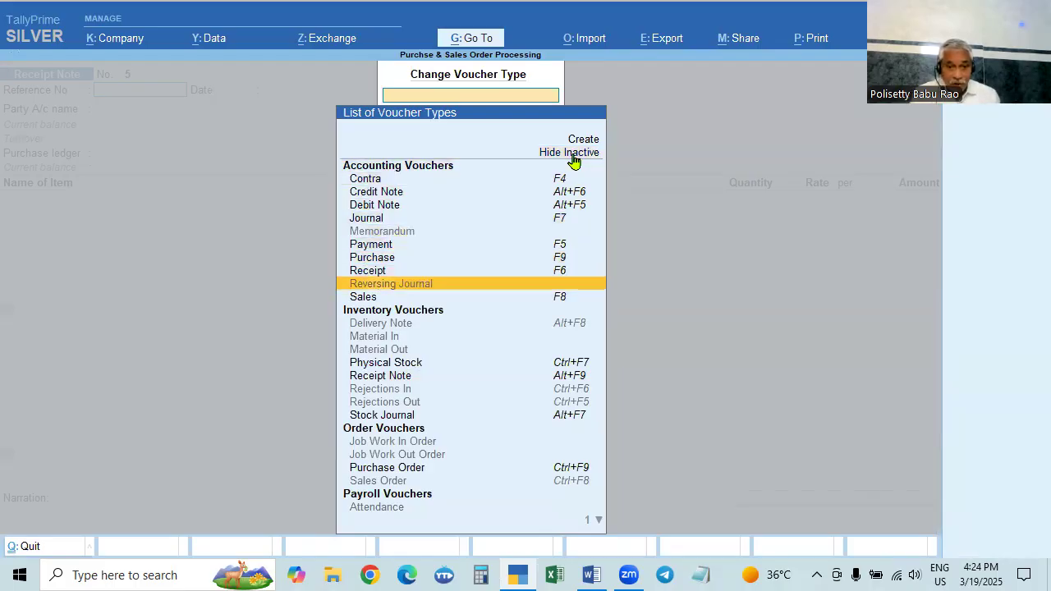
{"action": "key", "text": "Down"}
{"action": "key", "text": "Down"}
{"action": "key", "text": "Down"}
{"action": "key", "text": "Down"}
{"action": "key", "text": "Down"}
{"action": "key", "text": "Down"}
{"action": "key", "text": "Down"}
{"action": "key", "text": "Down"}
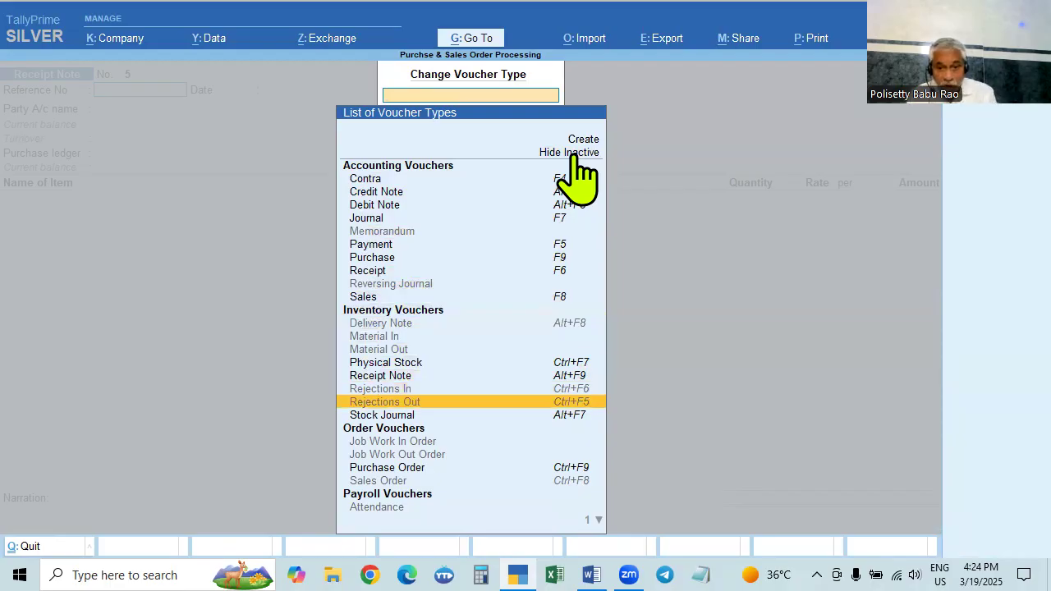
{"action": "key", "text": "Return"}
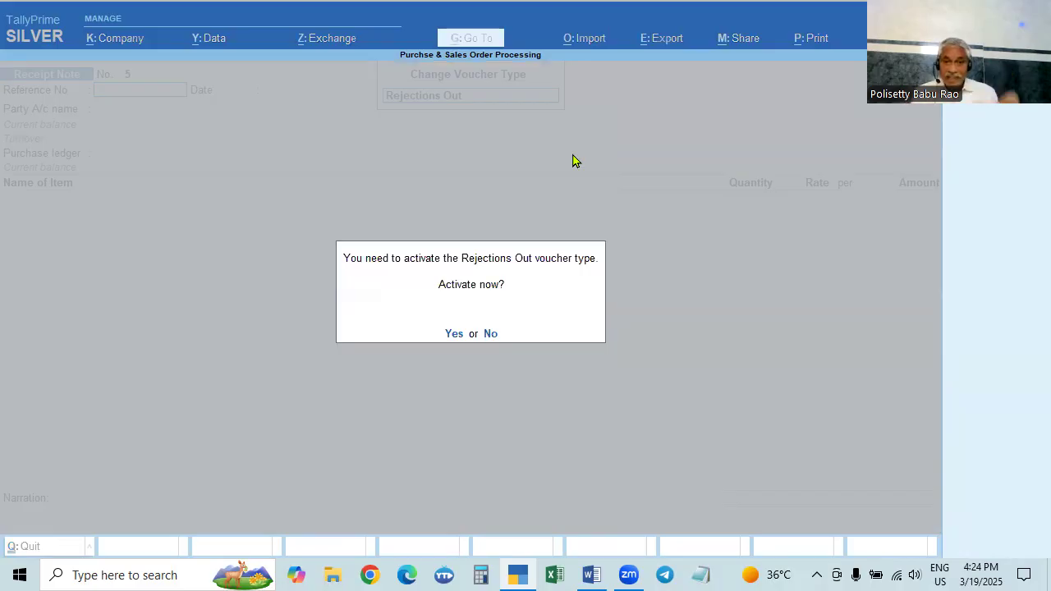
{"action": "key", "text": "y"}
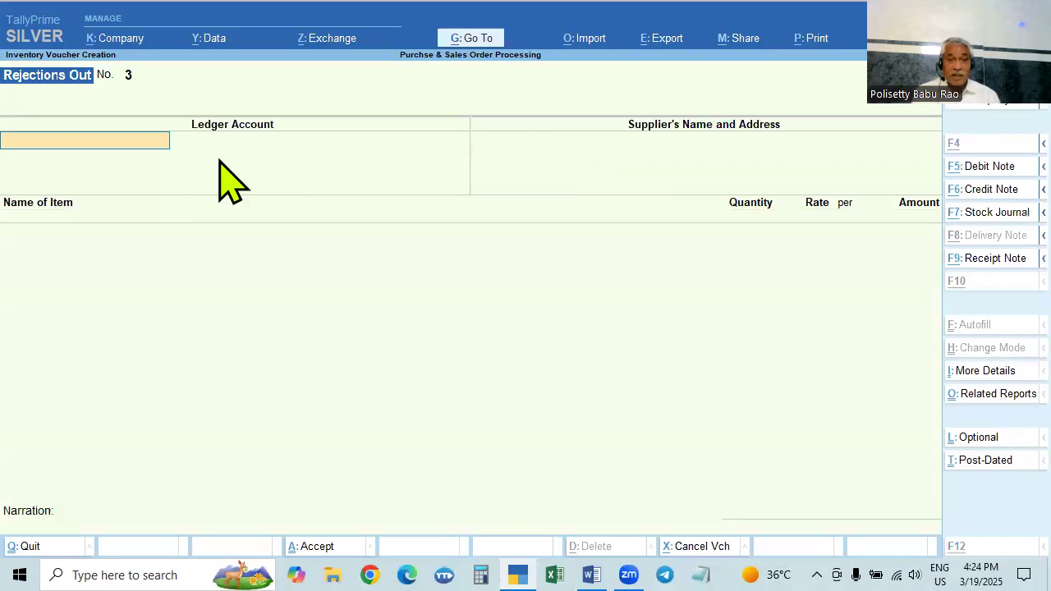
Set the Rejections Out voucher's ledger account to Mallika Computers (C) and accept the supplier's name and address.
{"action": "key", "text": "alt+Tab"}
{"action": "key", "text": "alt+Tab"}
{"action": "type", "text": "Ma"}
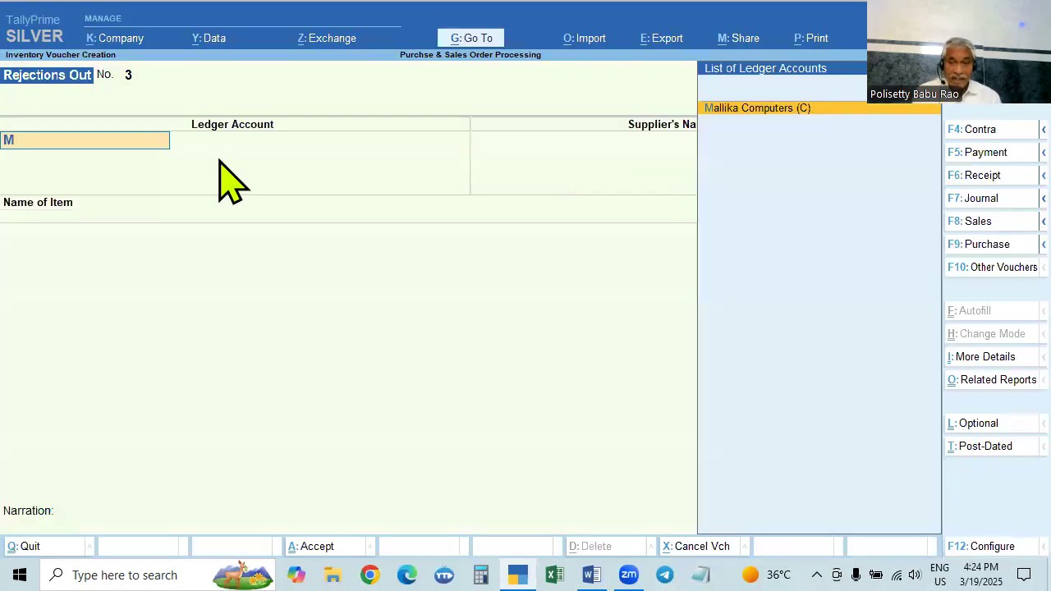
{"action": "key", "text": "Return"}
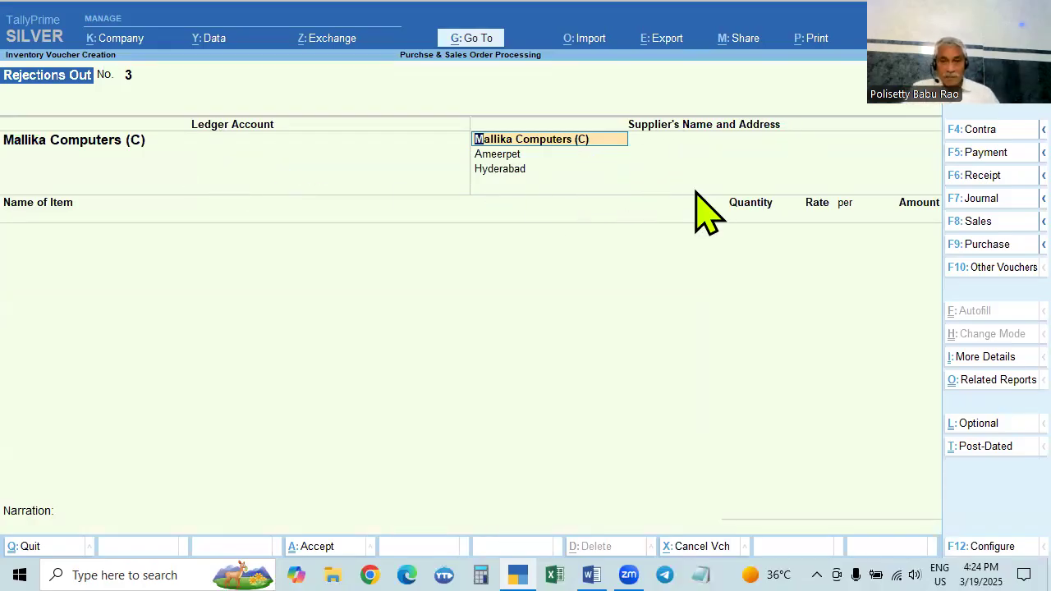
{"action": "key", "text": "Return"}
{"action": "key", "text": "Return"}
{"action": "key", "text": "Return"}
{"action": "key", "text": "Return"}
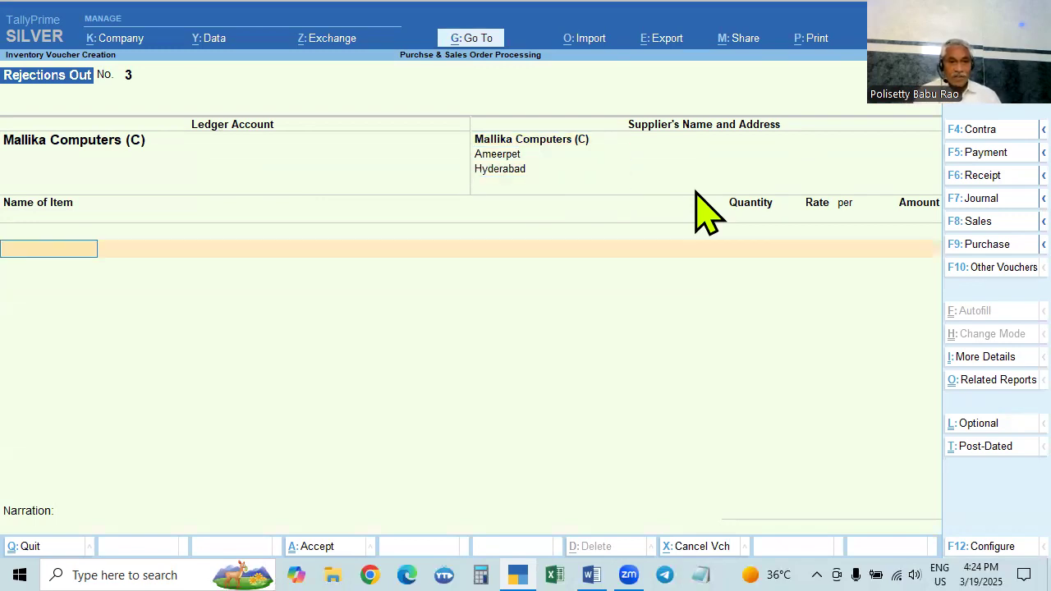
Add Dell Laptop to the rejection voucher against tracking number RN/001 with a quantity of 1 Nos, keeping the 25,000 rate.
{"action": "key", "text": "alt+Tab"}
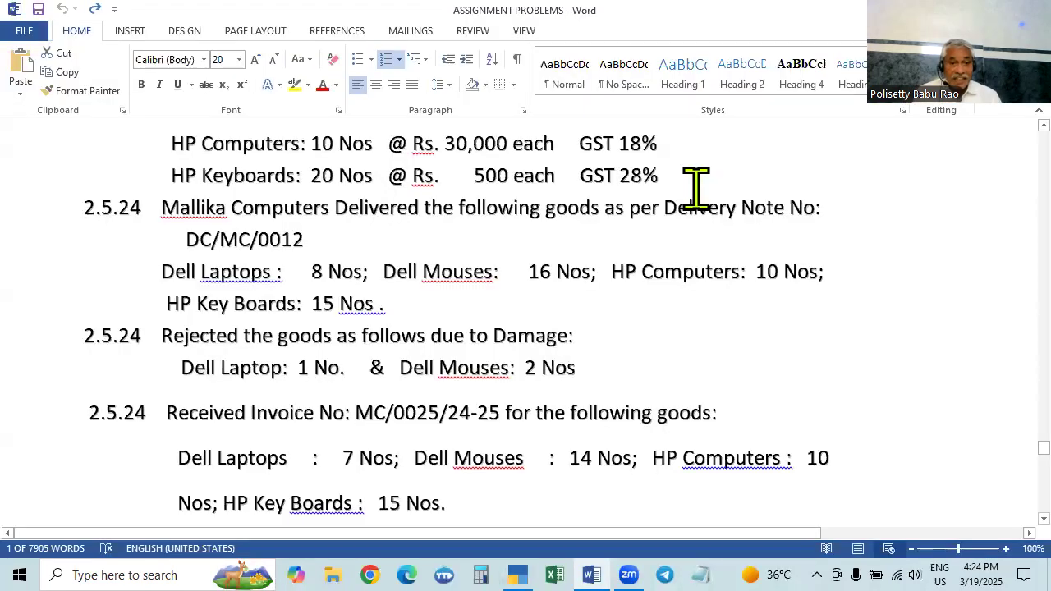
{"action": "key", "text": "alt+Tab"}
{"action": "type", "text": "De"}
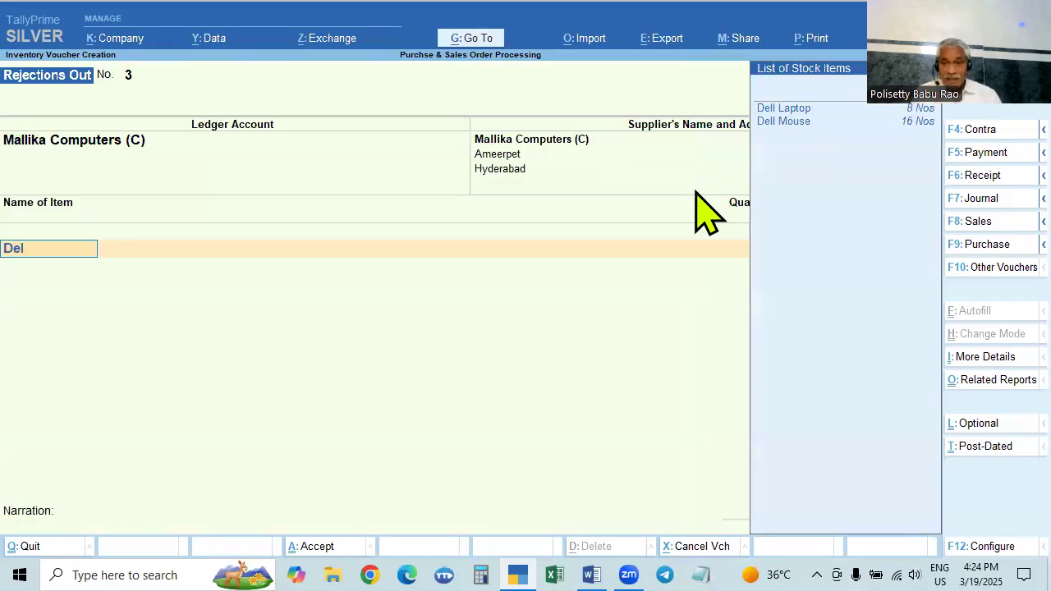
{"action": "key", "text": "Return"}
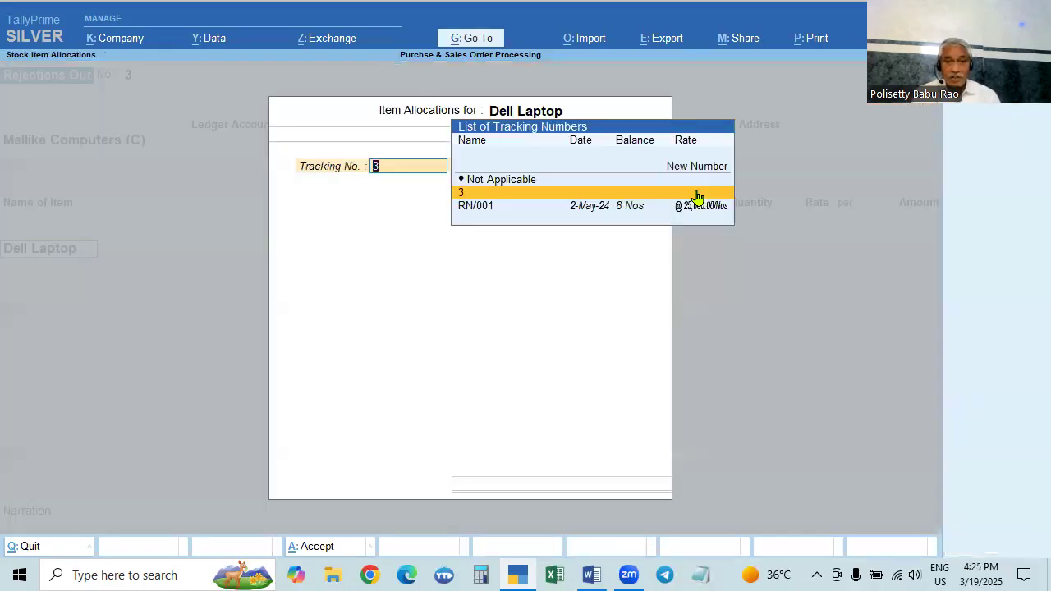
{"action": "key", "text": "Down"}
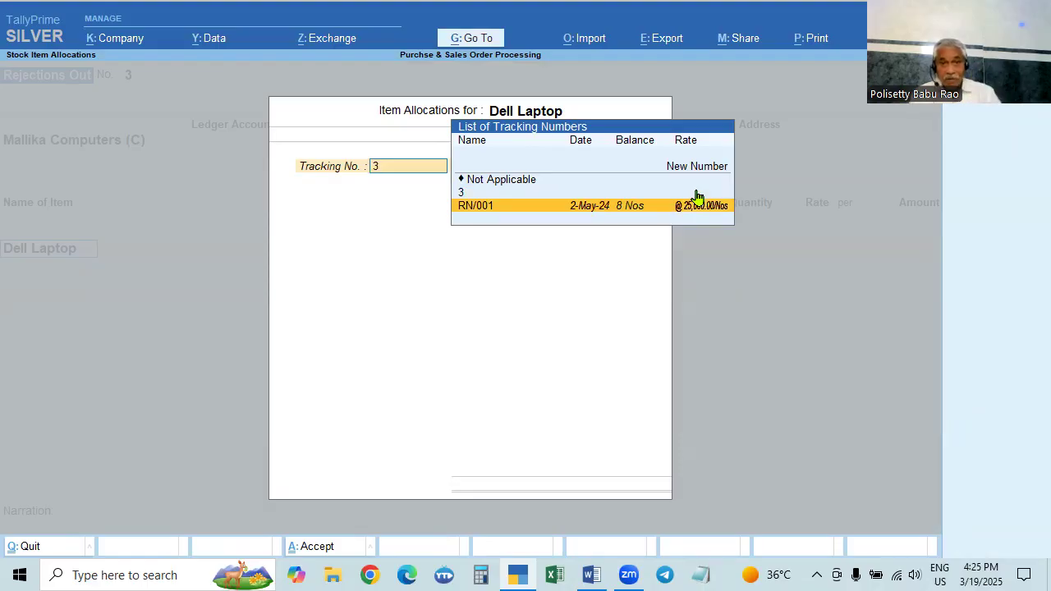
{"action": "key", "text": "Return"}
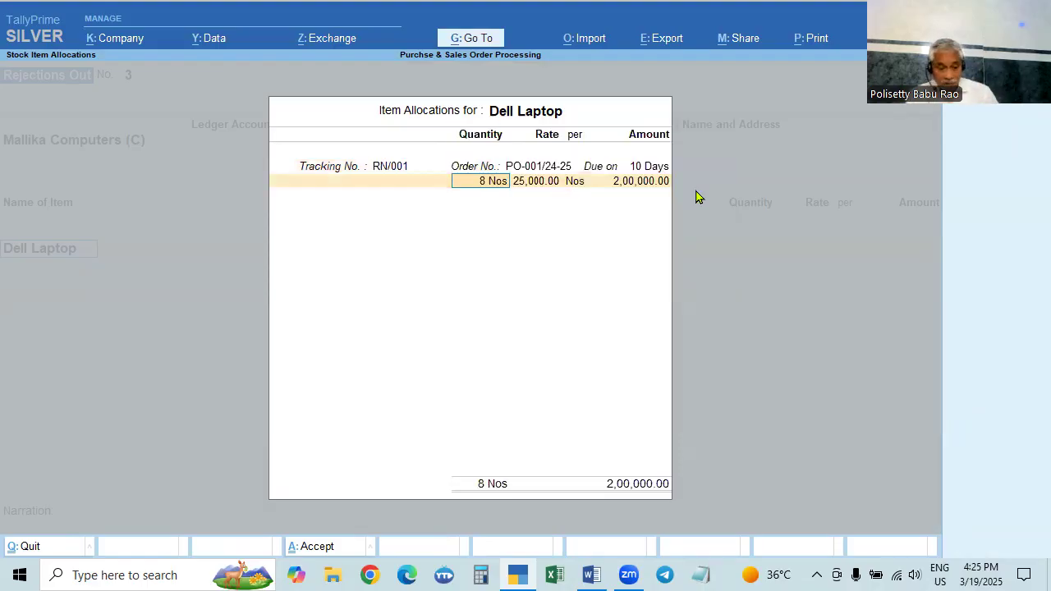
{"action": "key", "text": "alt+Tab"}
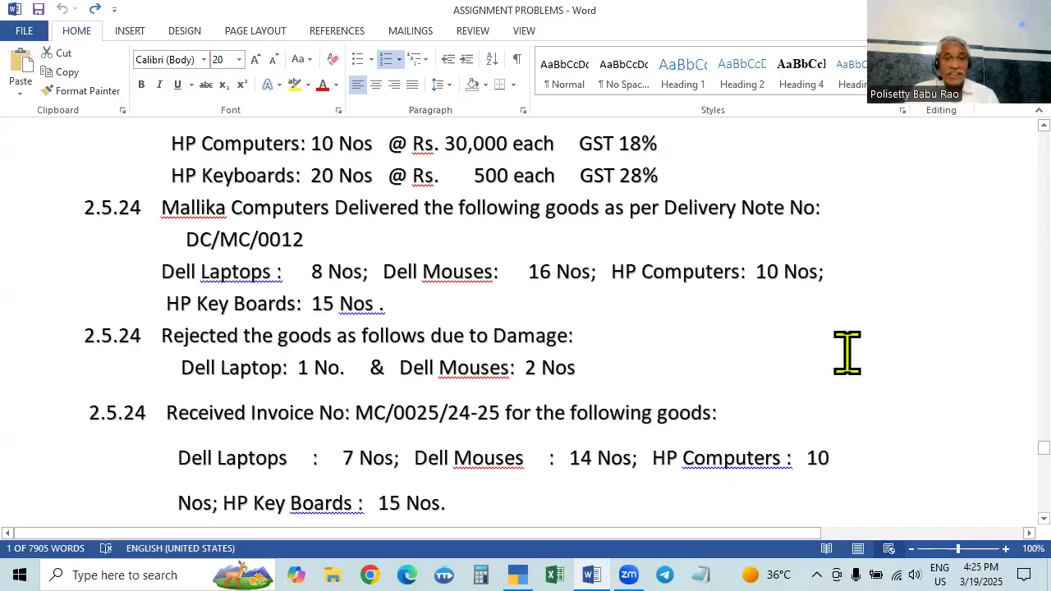
{"action": "key", "text": "alt+Tab"}
{"action": "type", "text": "1"}
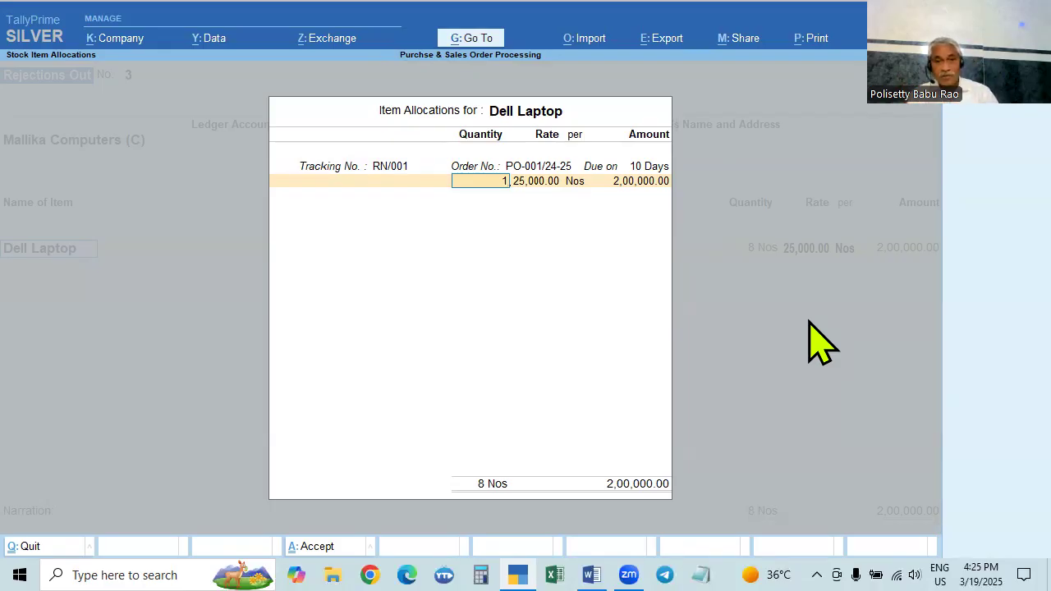
{"action": "key", "text": "Return"}
{"action": "key", "text": "Return"}
{"action": "key", "text": "Return"}
{"action": "key", "text": "Return"}
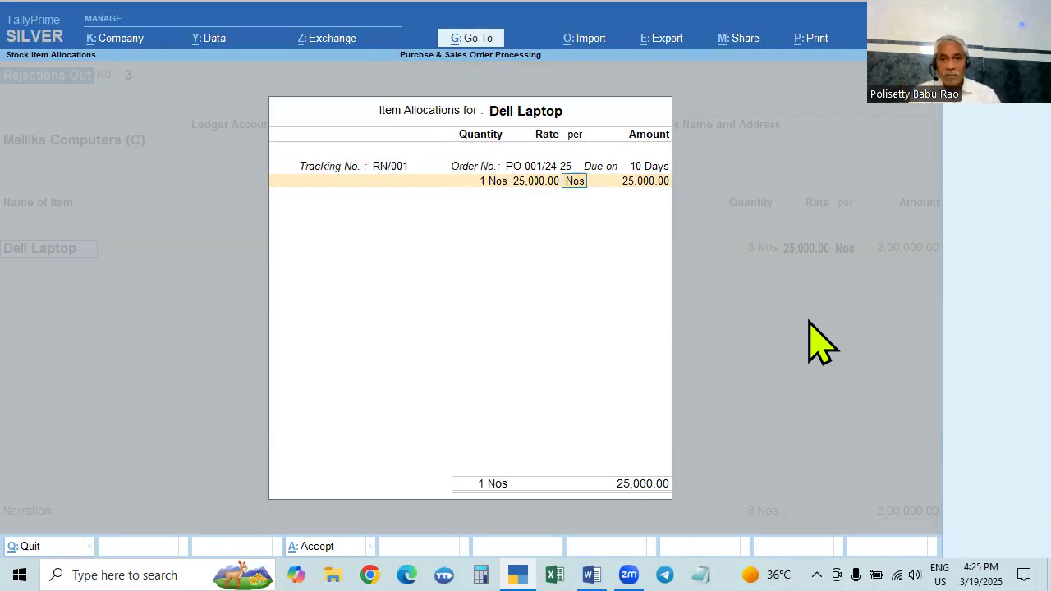
{"action": "key", "text": "Return"}
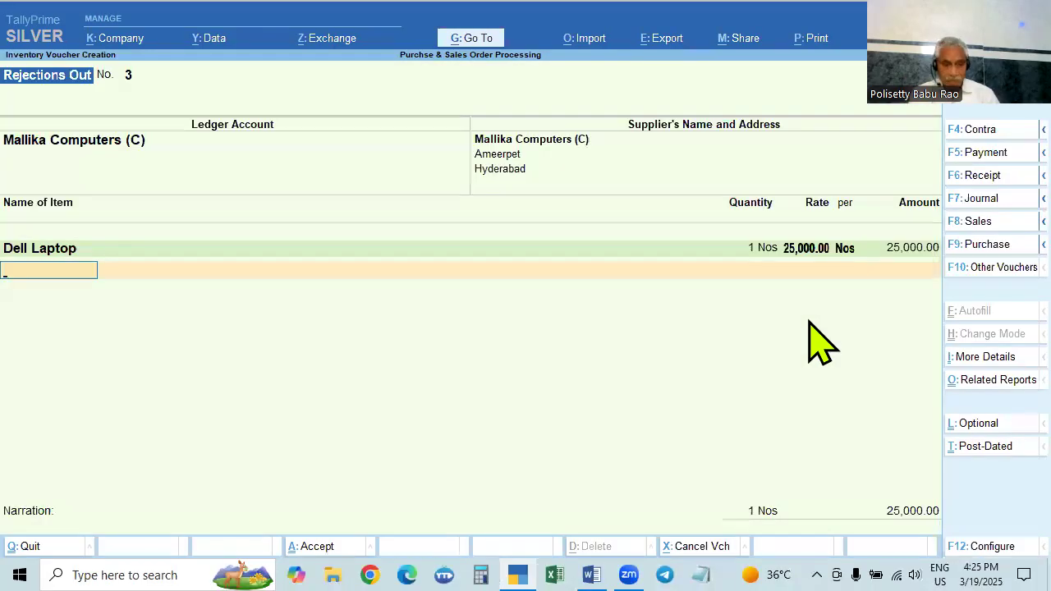
Add Dell Mouse to the rejection voucher against tracking number RN/001 with a quantity of 2 Nos, keeping the 1,200 rate.
{"action": "key", "text": "alt+Tab"}
{"action": "key", "text": "alt+Tab"}
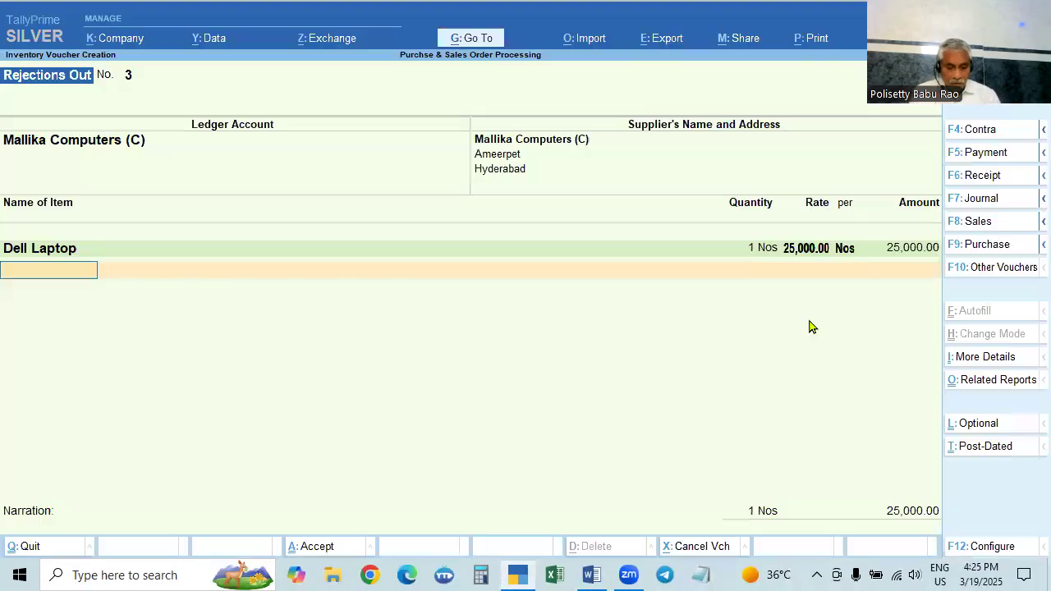
{"action": "type", "text": "D"}
{"action": "key", "text": "Down"}
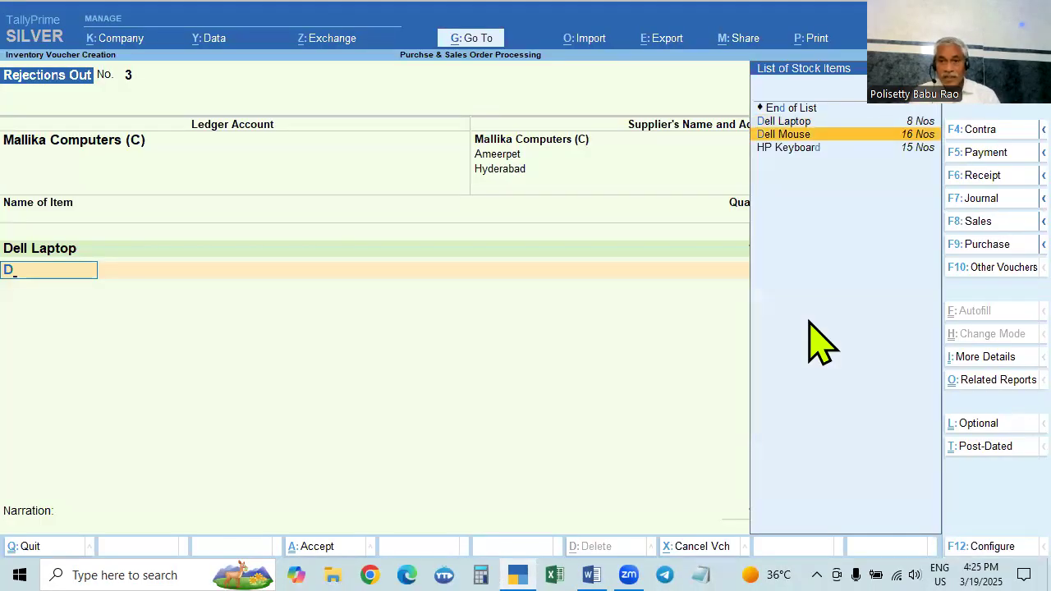
{"action": "key", "text": "Return"}
{"action": "key", "text": "Down"}
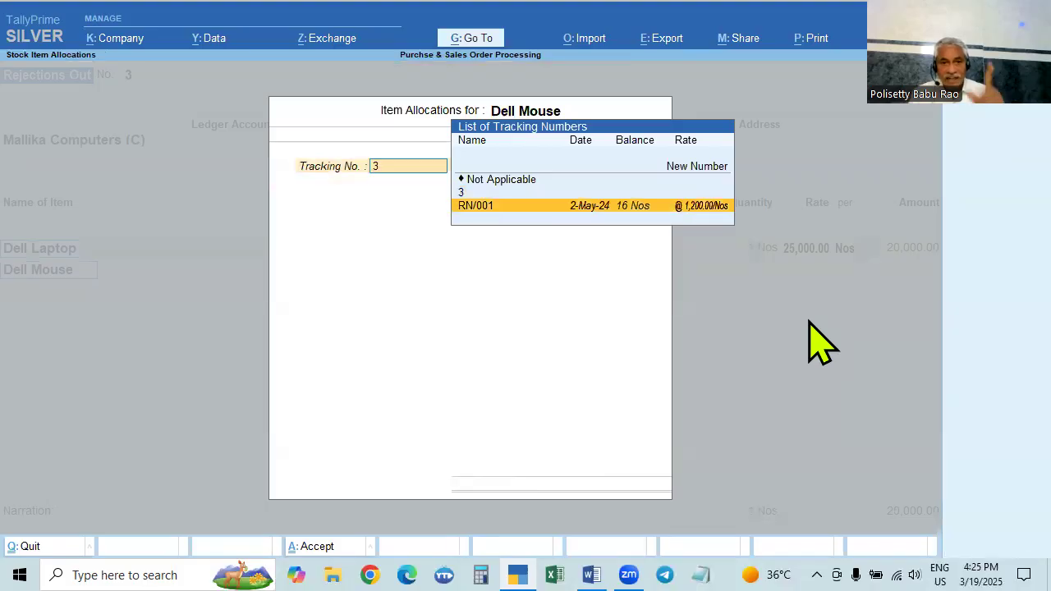
{"action": "key", "text": "Return"}
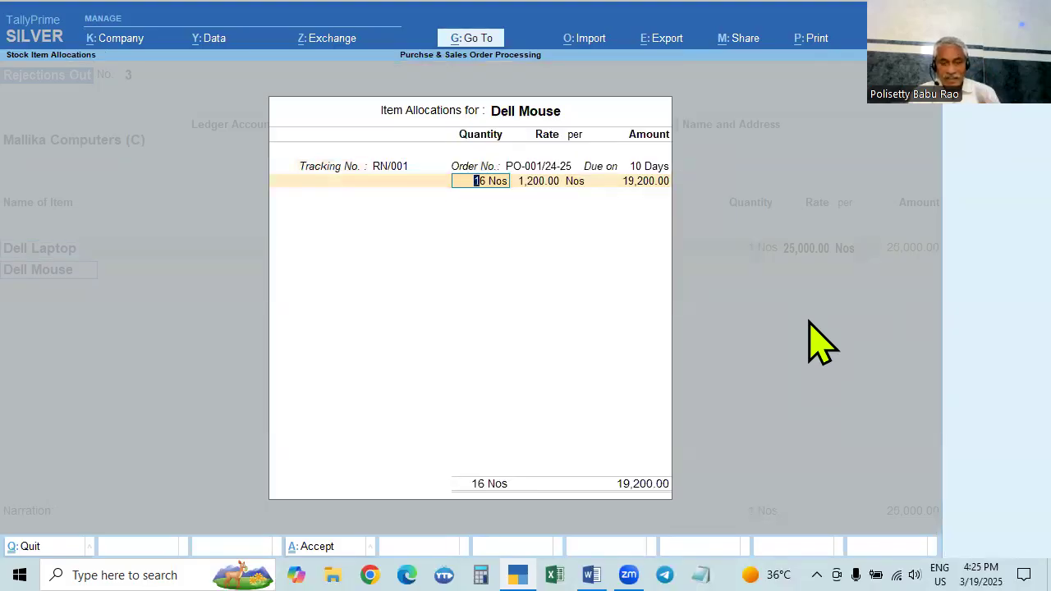
{"action": "key", "text": "alt+Tab"}
{"action": "key", "text": "alt+Tab"}
{"action": "type", "text": "2"}
{"action": "key", "text": "Return"}
{"action": "key", "text": "Return"}
{"action": "key", "text": "Return"}
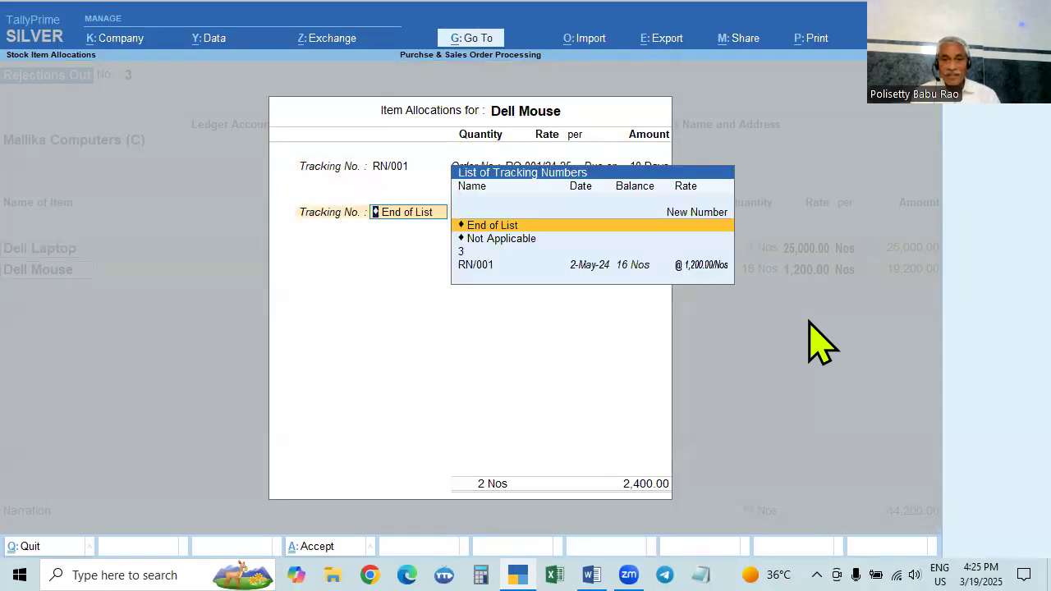
{"action": "key", "text": "Return"}
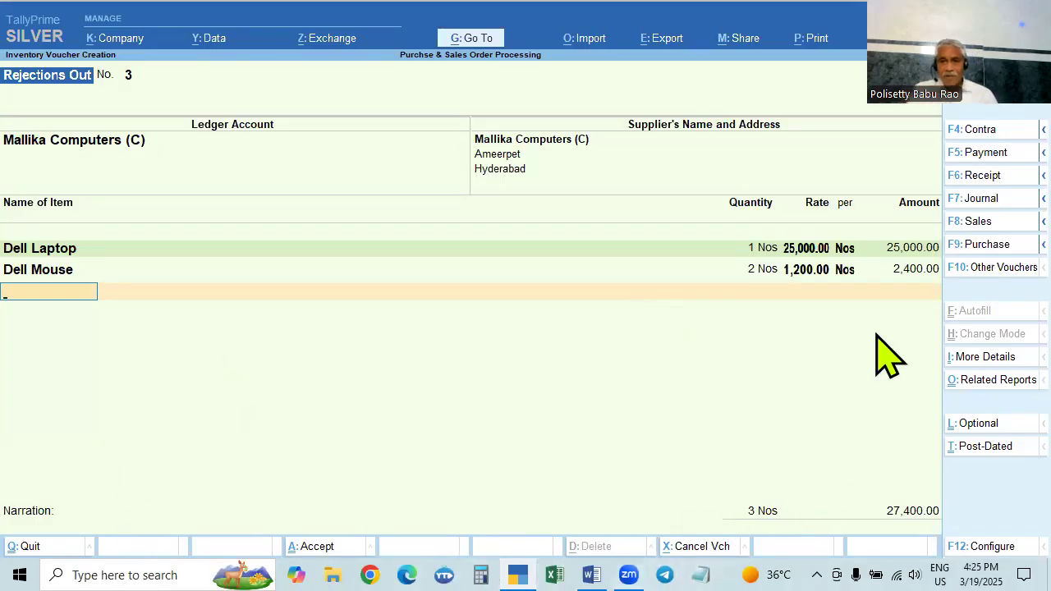
Finish the item list, accept the Rejections Out voucher without a narration, and switch to the ASSIGNMENT PROBLEMS document in Word.
{"action": "key", "text": "Return"}
{"action": "key", "text": "Return"}
{"action": "key", "text": "Return"}
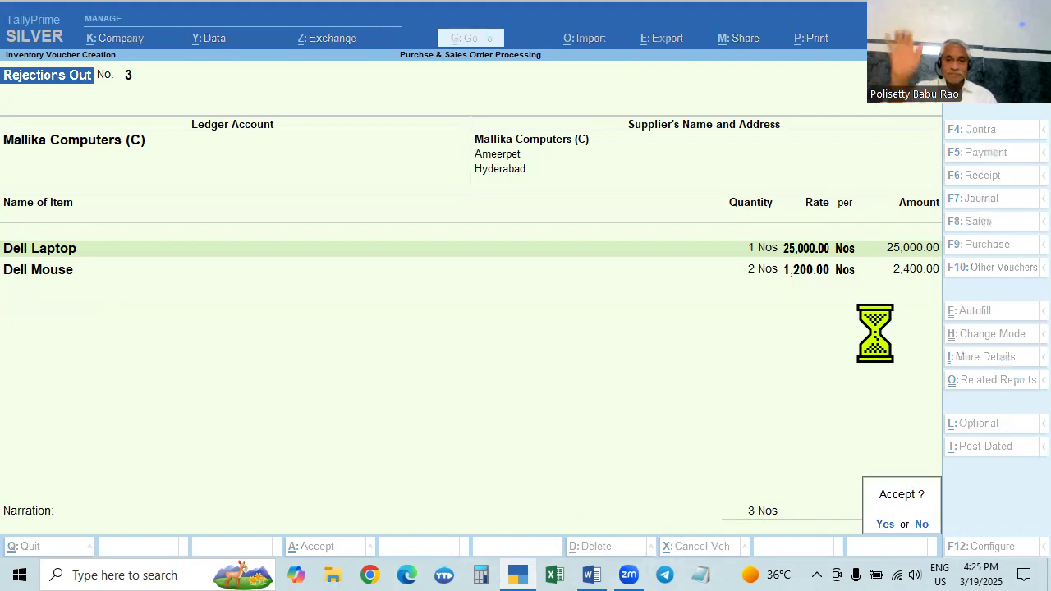
{"action": "key", "text": "alt+Tab"}
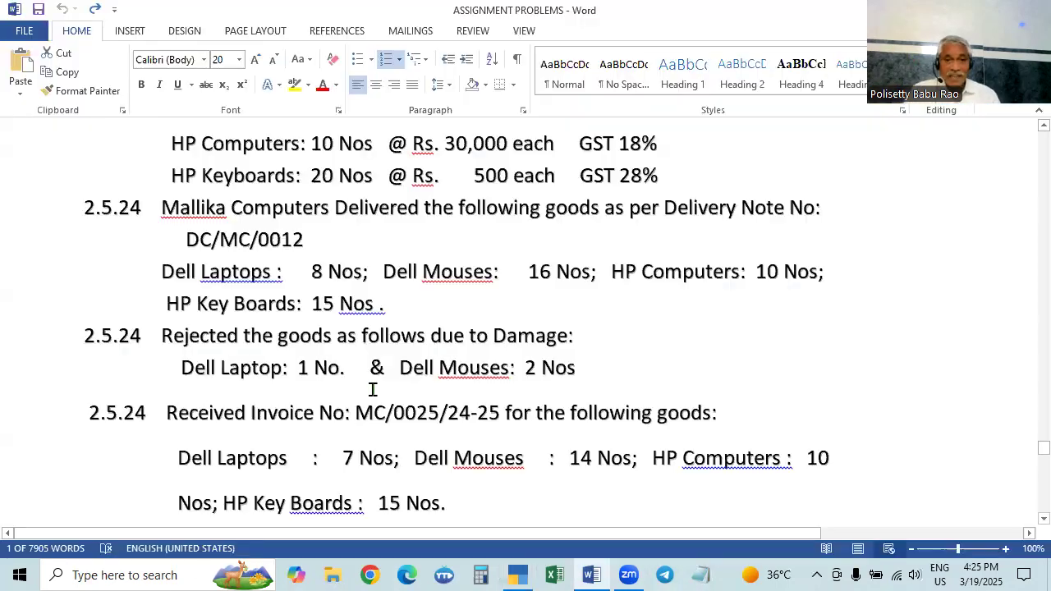
Review the Mallika Computers order, delivery, rejection and invoice entries in the assignment document.
{"action": "scroll", "coordinate": [368, 377], "scroll_direction": "up", "scroll_amount": 5}
{"action": "scroll", "coordinate": [368, 377], "scroll_direction": "up", "scroll_amount": 2}
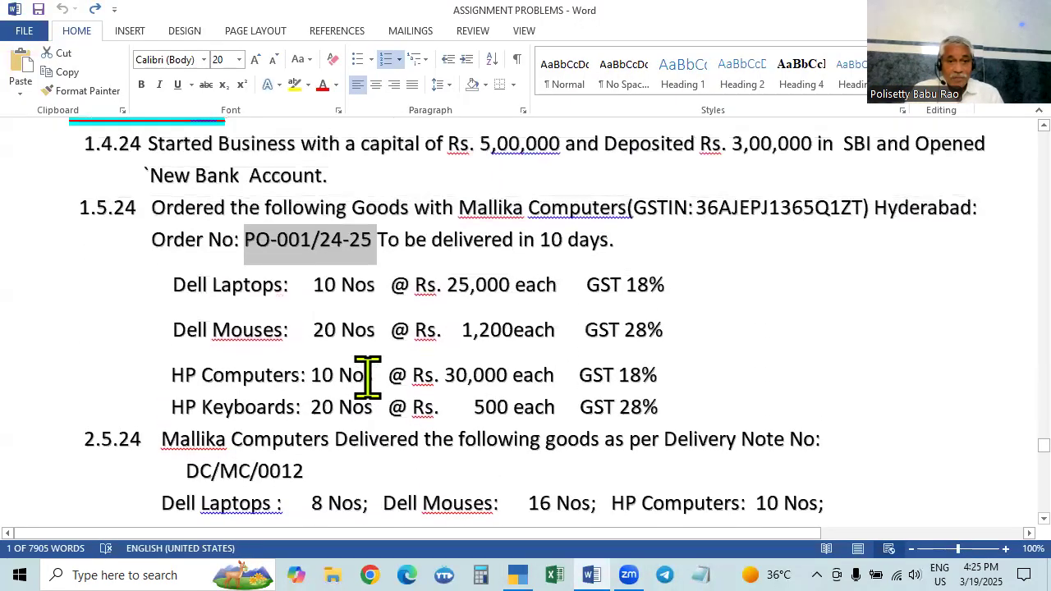
{"action": "scroll", "coordinate": [365, 378], "scroll_direction": "down", "scroll_amount": 5}
{"action": "scroll", "coordinate": [362, 378], "scroll_direction": "down", "scroll_amount": 2}
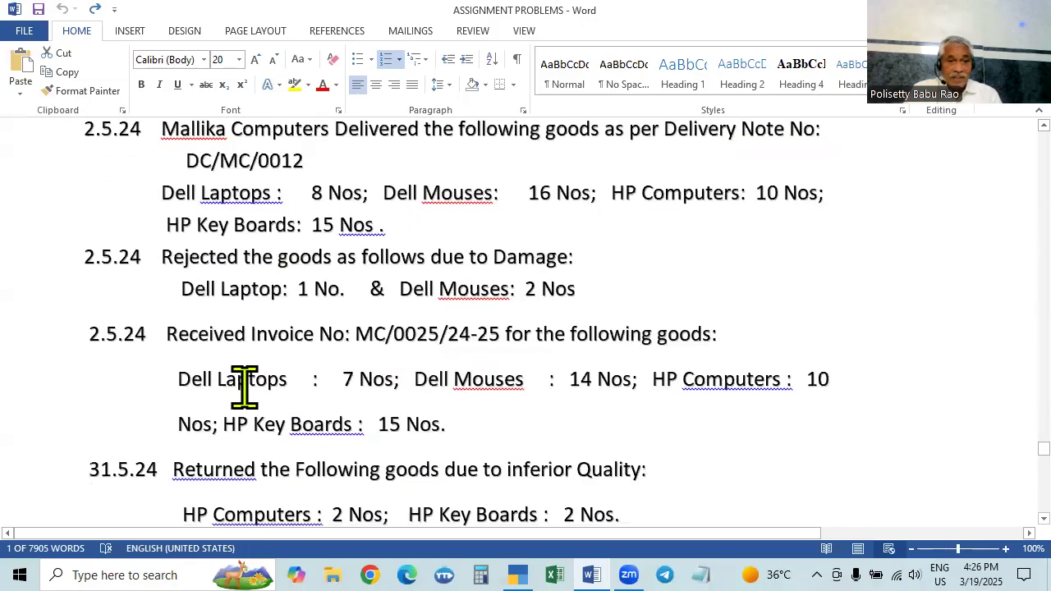
{"action": "scroll", "coordinate": [368, 328], "scroll_direction": "up", "scroll_amount": 2}
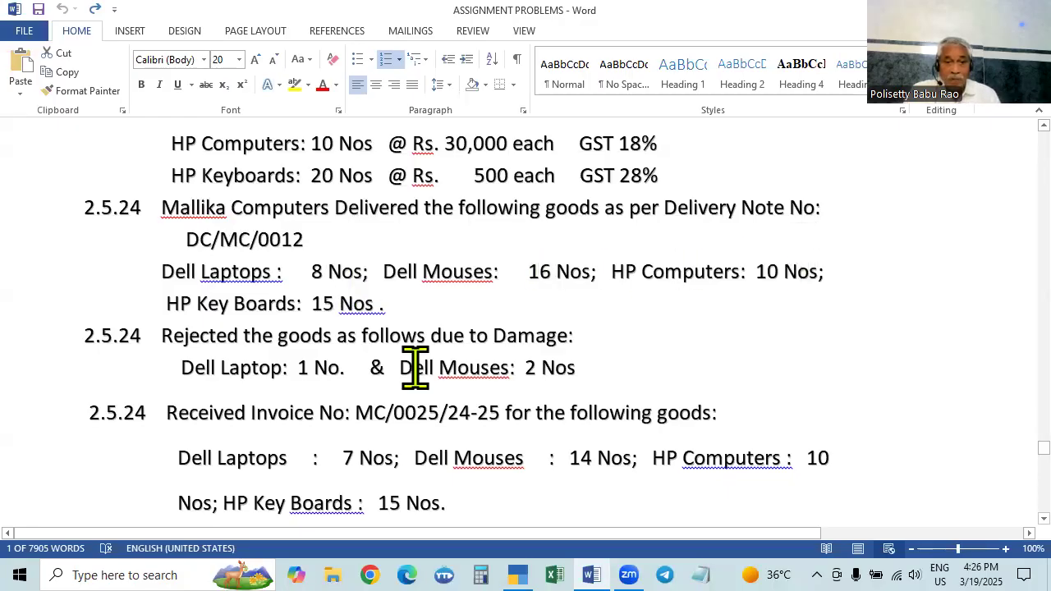
{"action": "scroll", "coordinate": [318, 321], "scroll_direction": "down", "scroll_amount": 2}
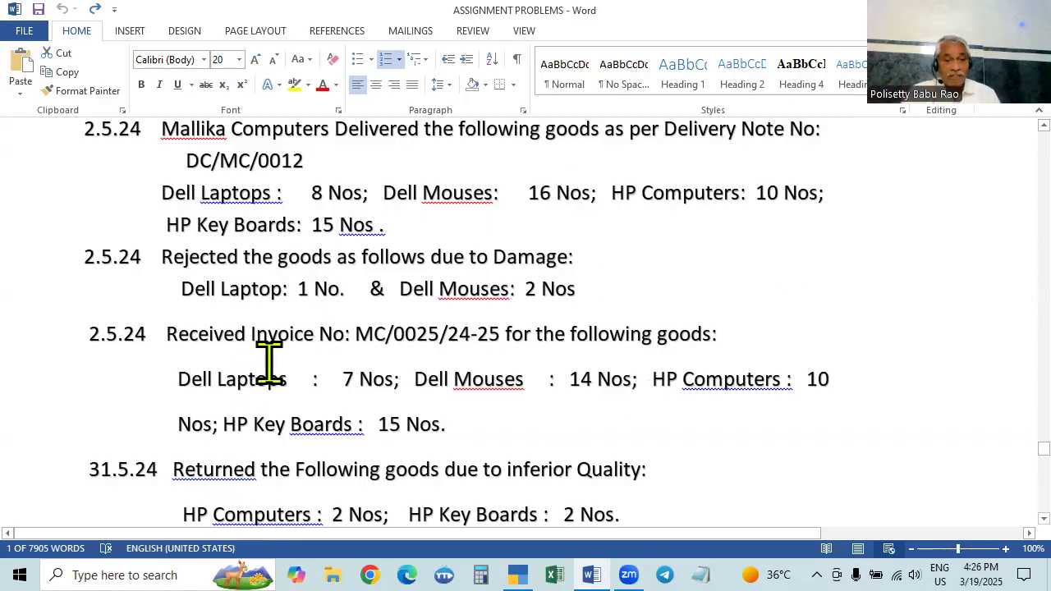
Switch to TallyPrime and start a Purchase voucher.
{"action": "key", "text": "alt+Tab"}
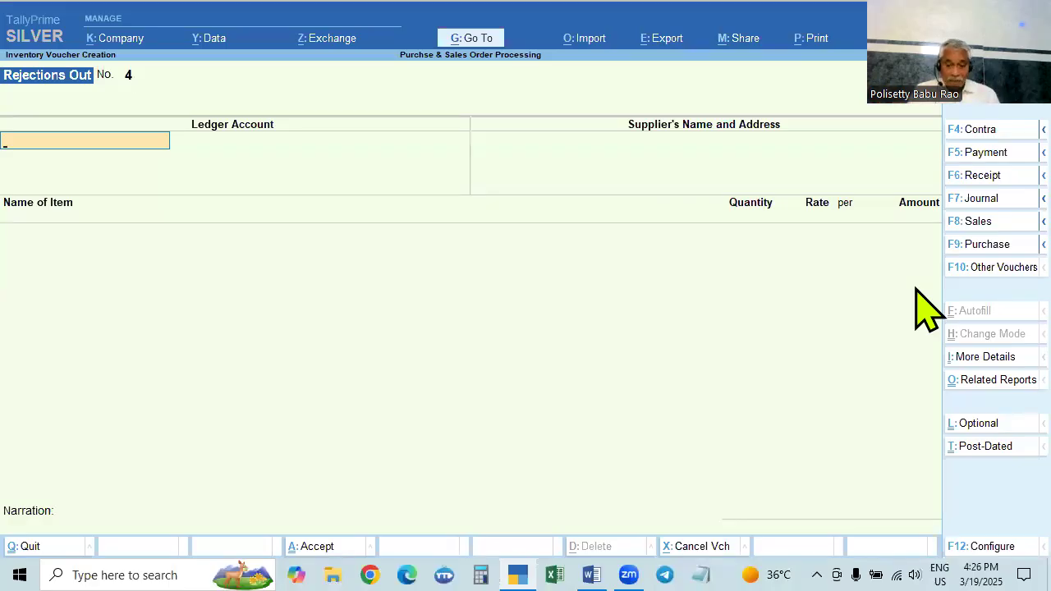
{"action": "key", "text": "F9"}
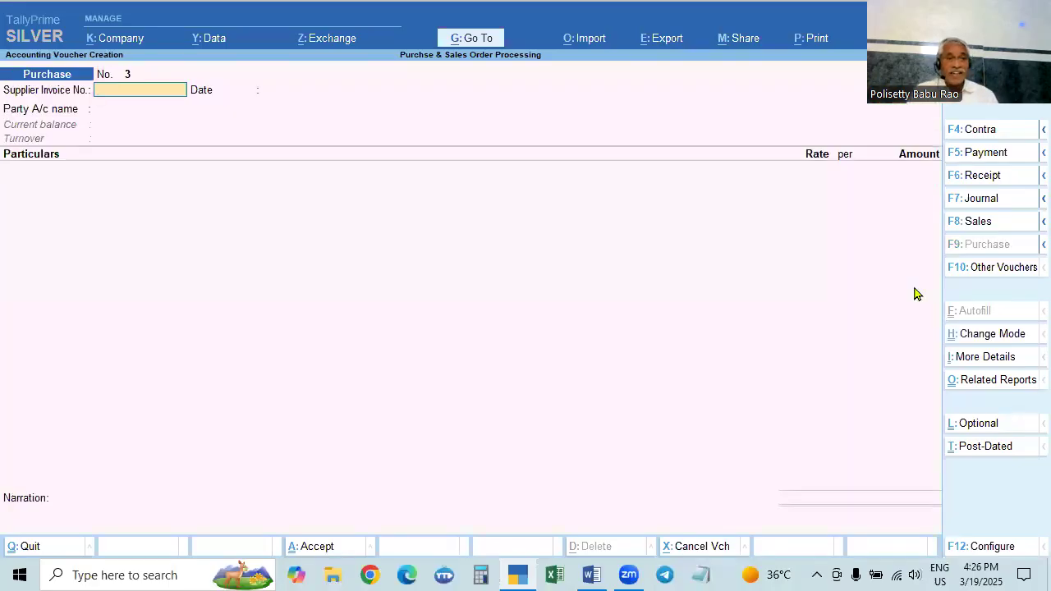
{"action": "key", "text": "alt+Tab"}
{"action": "left_click_drag", "start_coordinate": [355, 333], "coordinate": [489, 327]}
{"action": "left_click", "coordinate": [498, 335]}
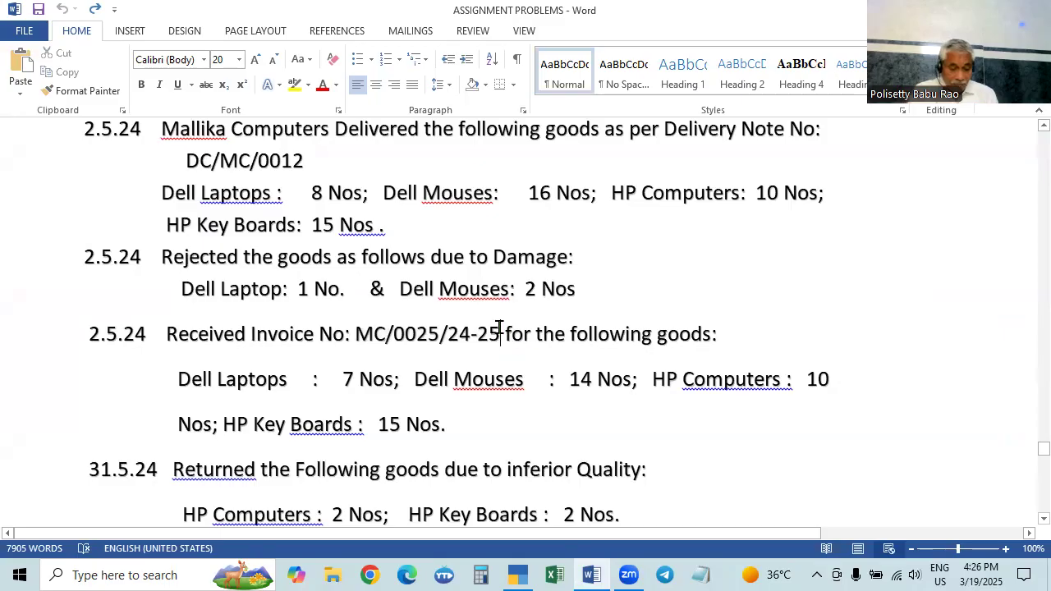
{"action": "key", "text": "alt+Tab"}
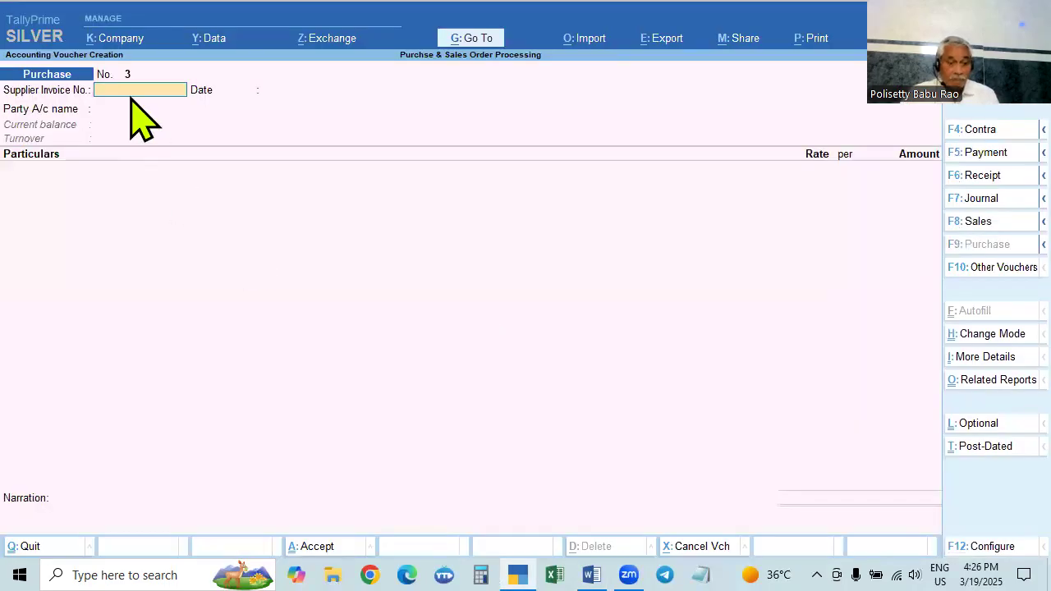
{"action": "key", "text": "ctrl+alt+v"}
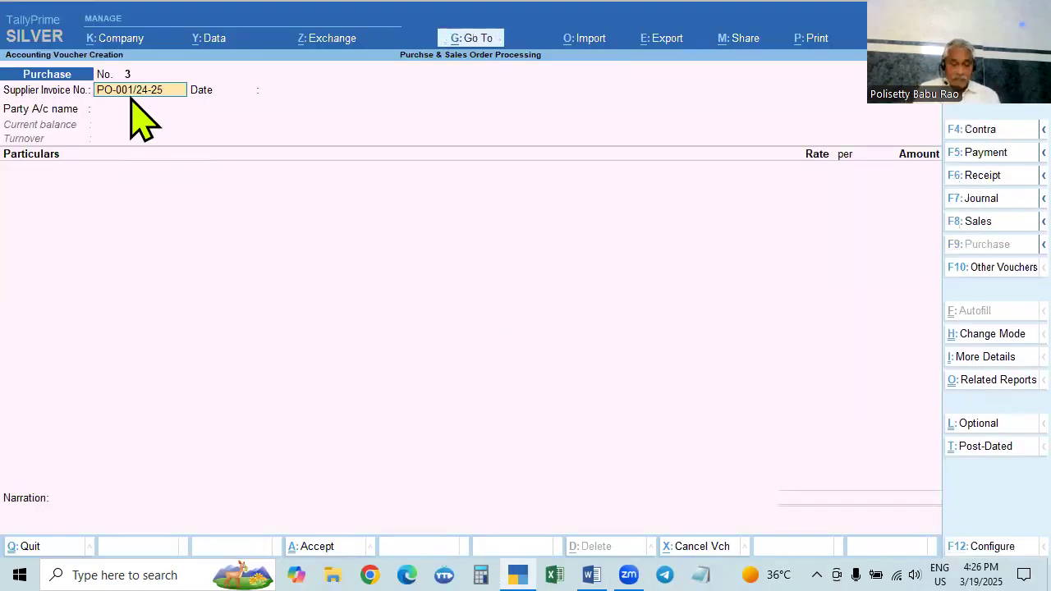
{"action": "key", "text": "Escape"}
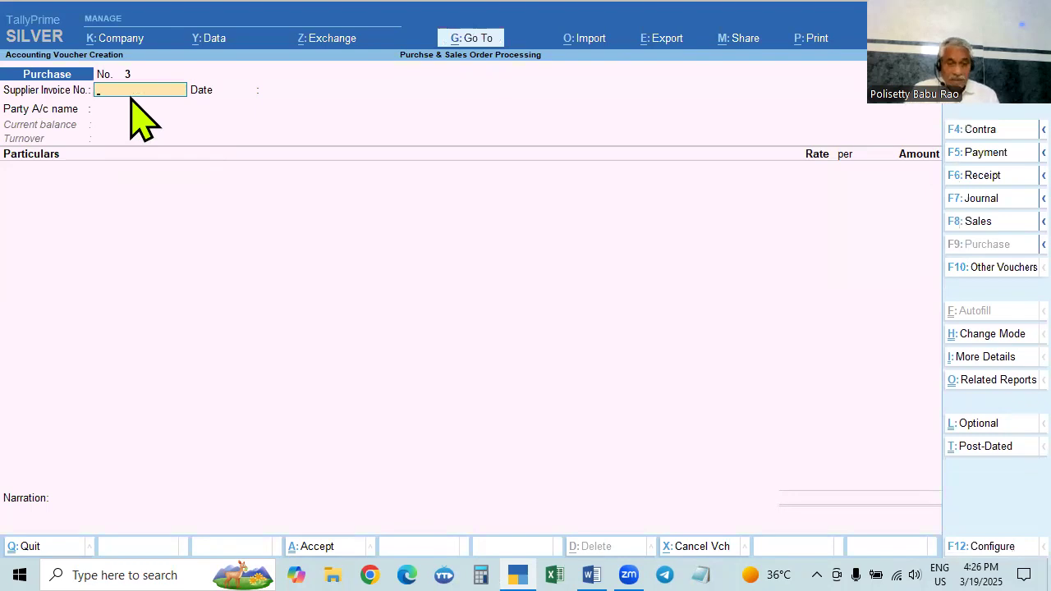
Copy invoice number MC/0025/24-25 from the Word document into the purchase voucher's supplier invoice number, keeping the date 2-May-24.
{"action": "key", "text": "alt+Tab"}
{"action": "left_click_drag", "start_coordinate": [356, 333], "coordinate": [489, 336]}
{"action": "left_click", "coordinate": [508, 359]}
{"action": "left_click", "coordinate": [736, 293]}
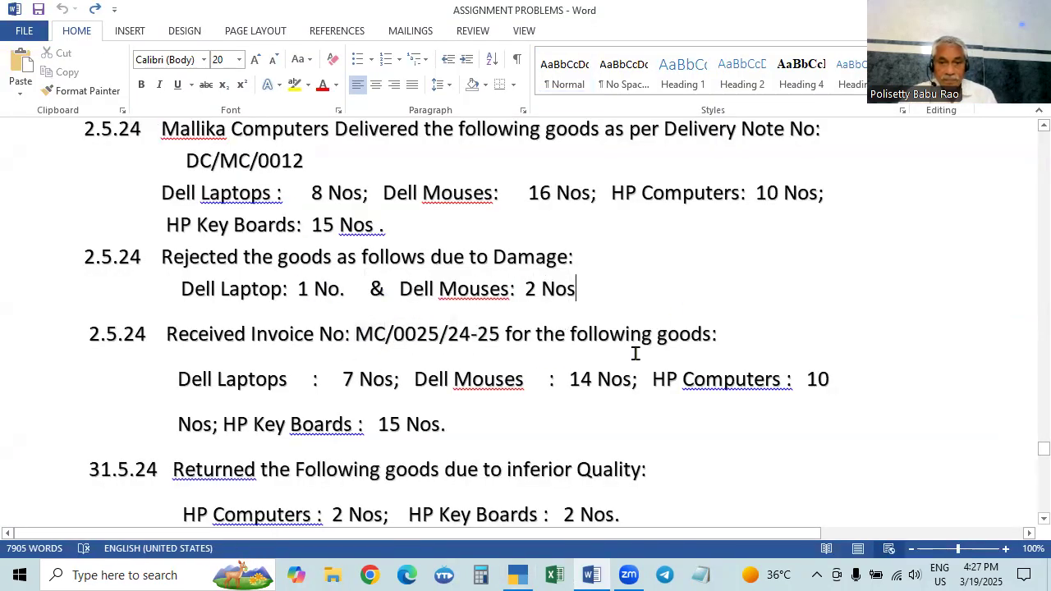
{"action": "left_click_drag", "start_coordinate": [356, 333], "coordinate": [494, 337]}
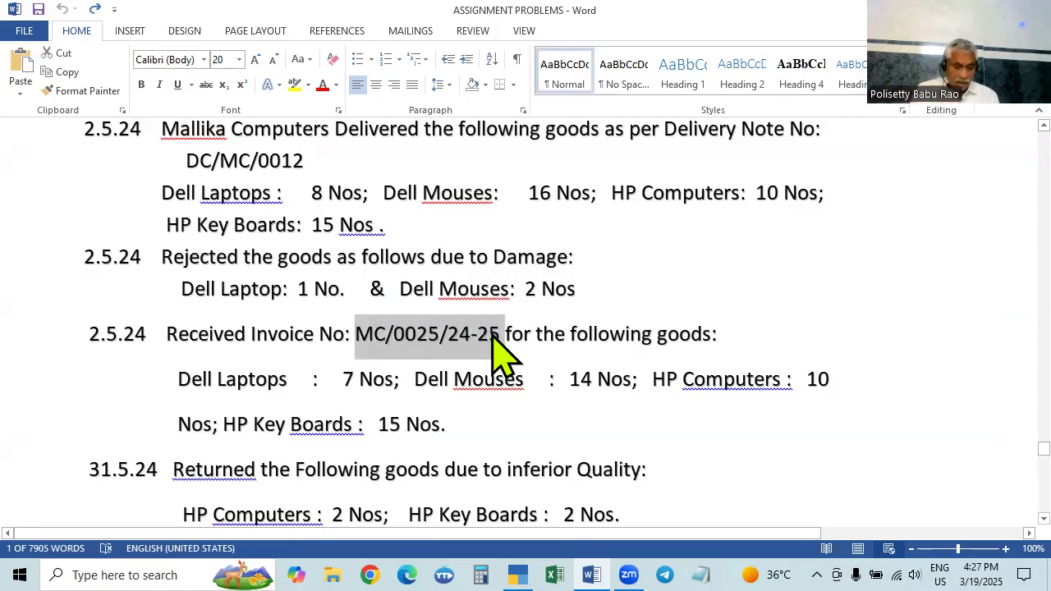
{"action": "key", "text": "ctrl+c"}
{"action": "key", "text": "alt+Tab"}
{"action": "key", "text": "ctrl+alt+v"}
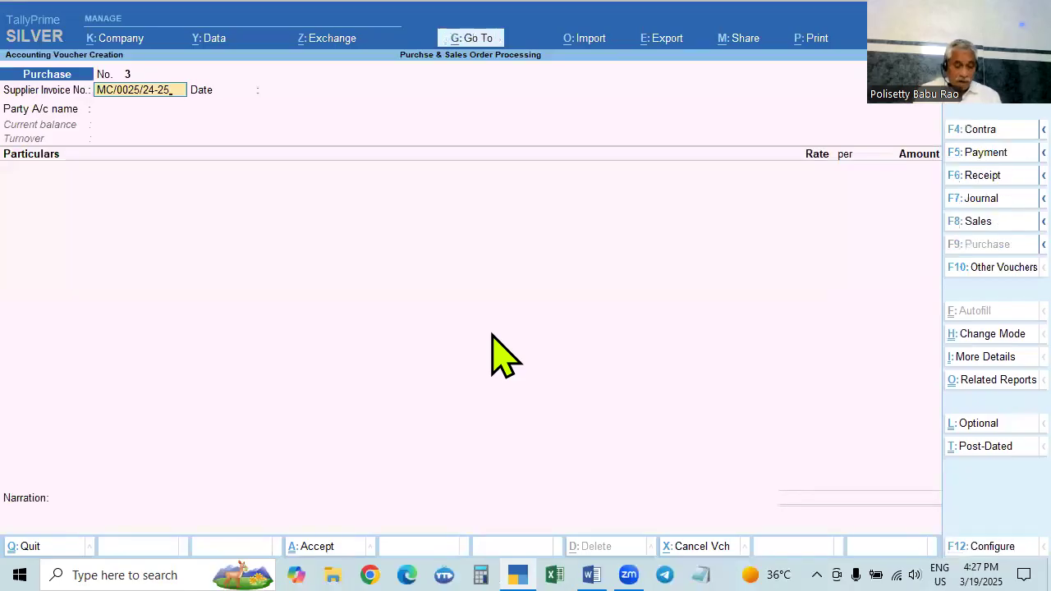
{"action": "key", "text": "Return"}
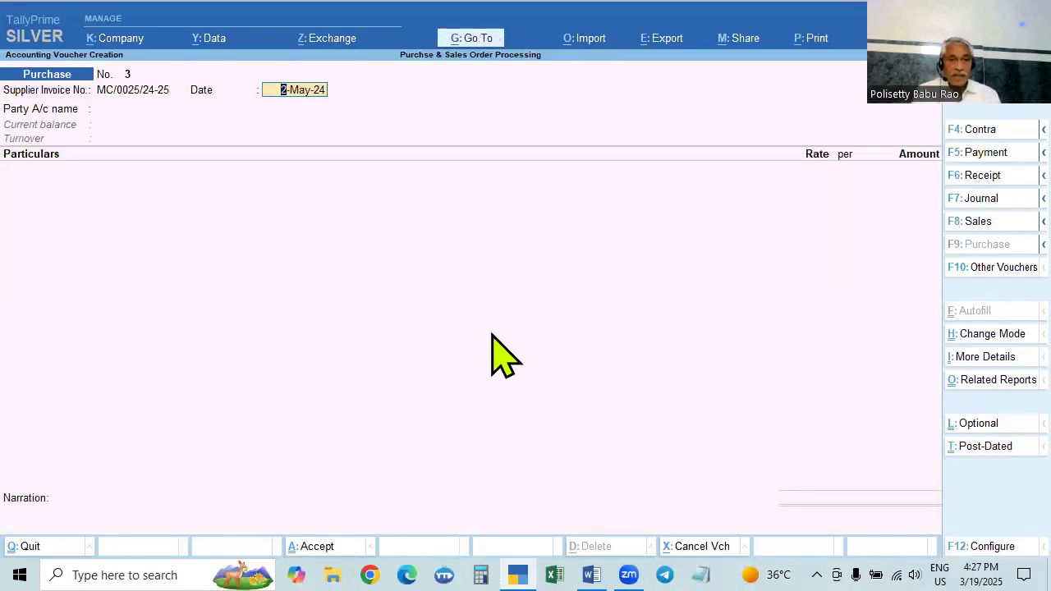
{"action": "key", "text": "Return"}
Set the purchase voucher's party account to Mallika Computers (C) and assign receipt note RN/001 dated 2-May-24.
{"action": "key", "text": "Down"}
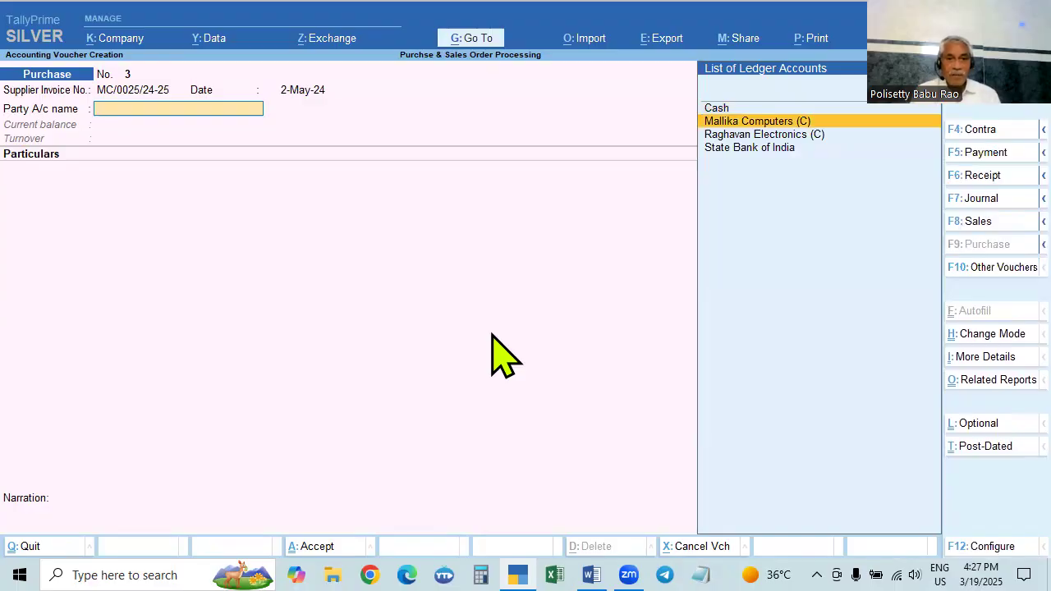
{"action": "key", "text": "Return"}
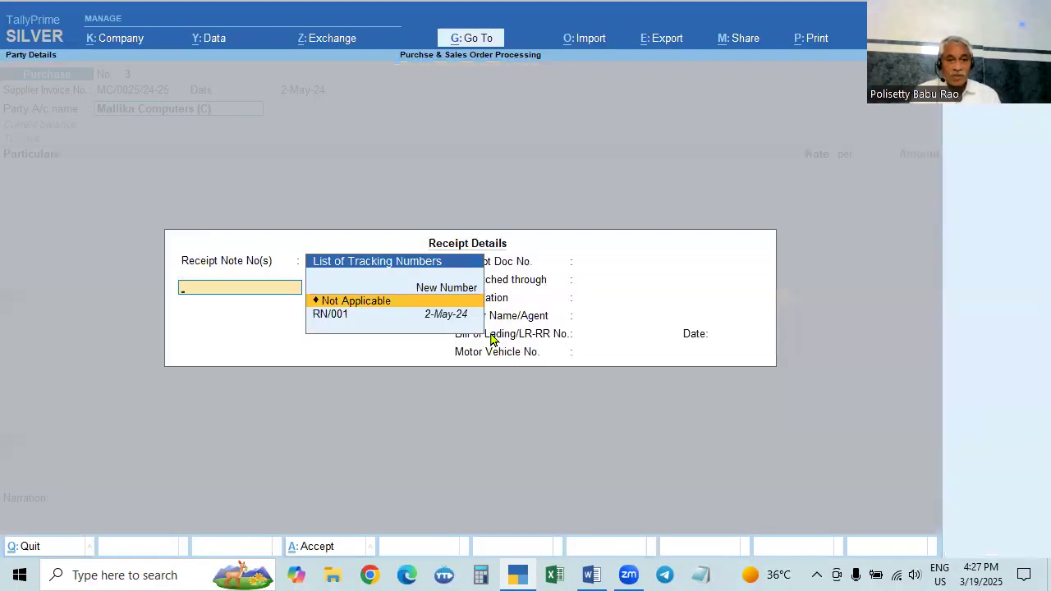
{"action": "key", "text": "Down"}
{"action": "key", "text": "Return"}
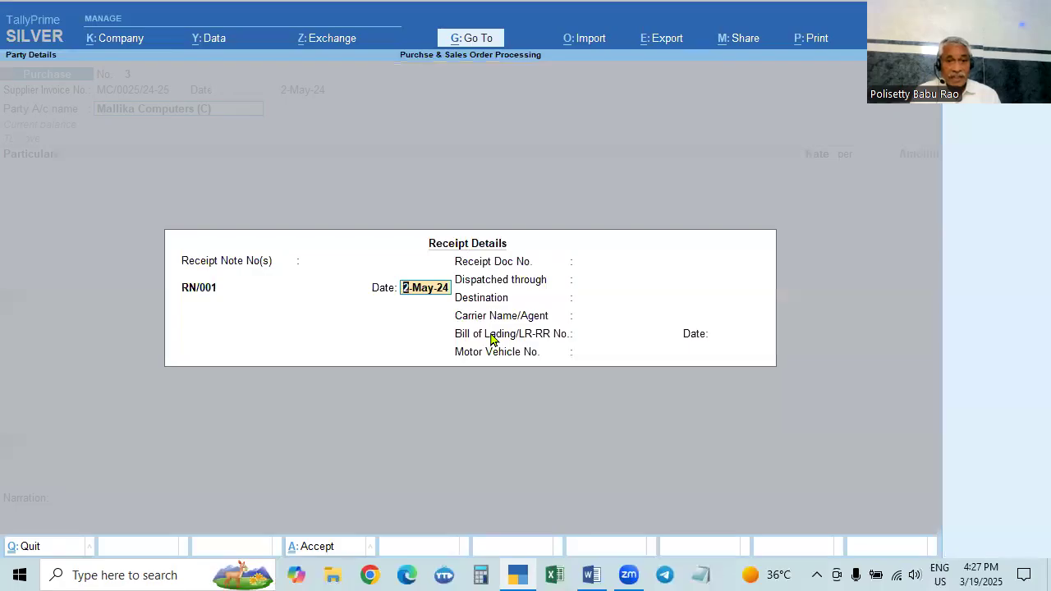
{"action": "key", "text": "Return"}
{"action": "key", "text": "Return"}
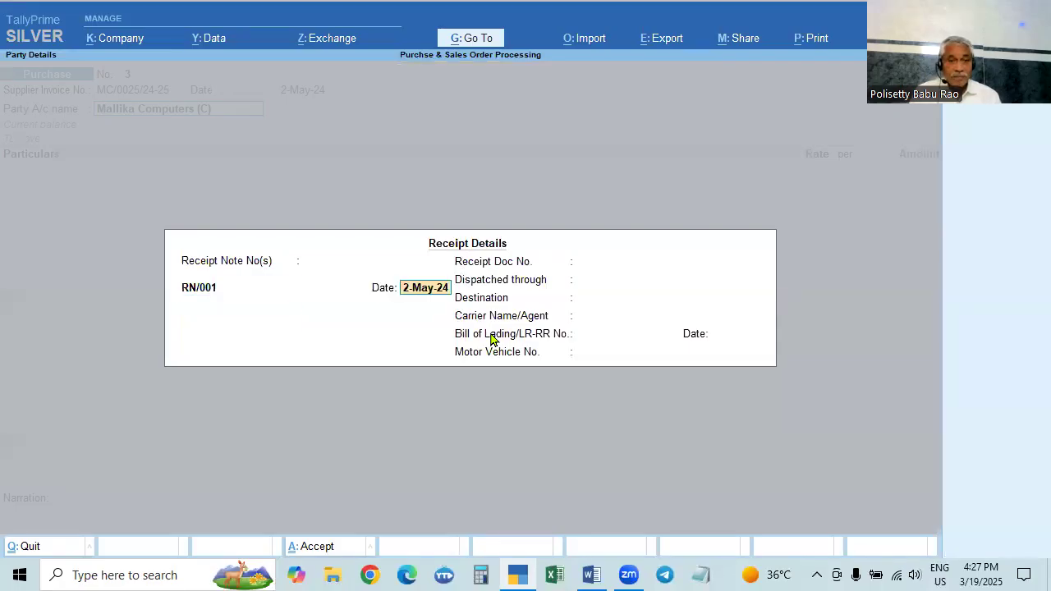
{"action": "key", "text": "Return"}
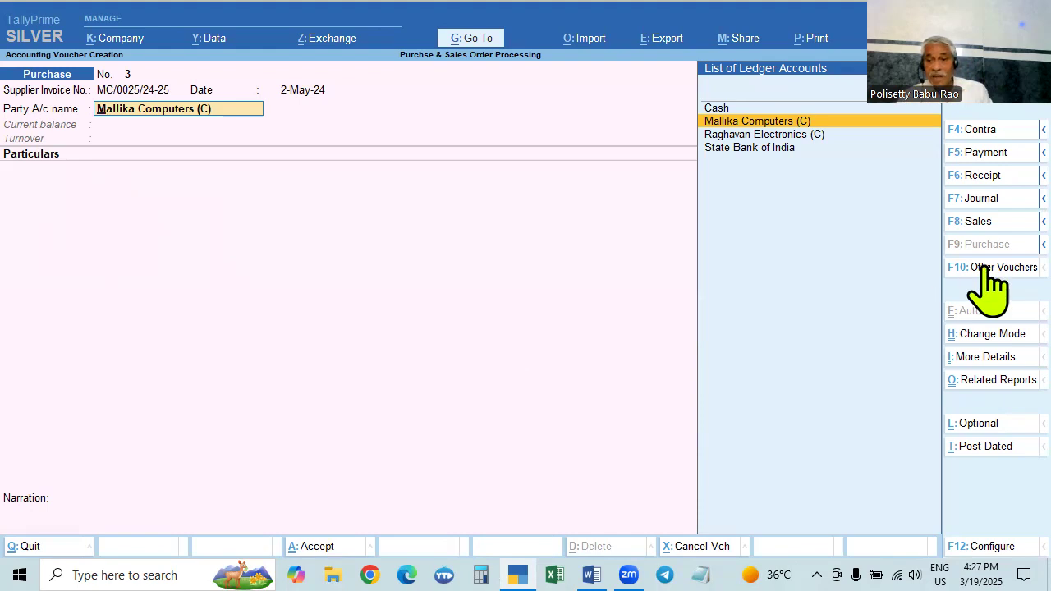
Change the purchase voucher's mode to Item Invoice and reconfirm receipt note RN/001 for Mallika Computers (C).
{"action": "left_click", "coordinate": [980, 335]}
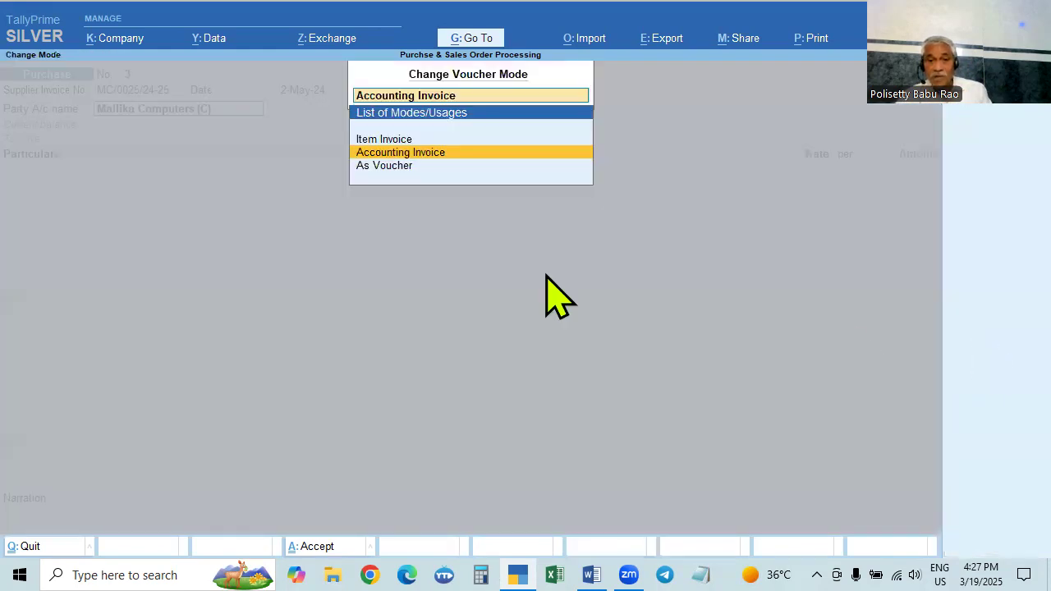
{"action": "left_click", "coordinate": [391, 144]}
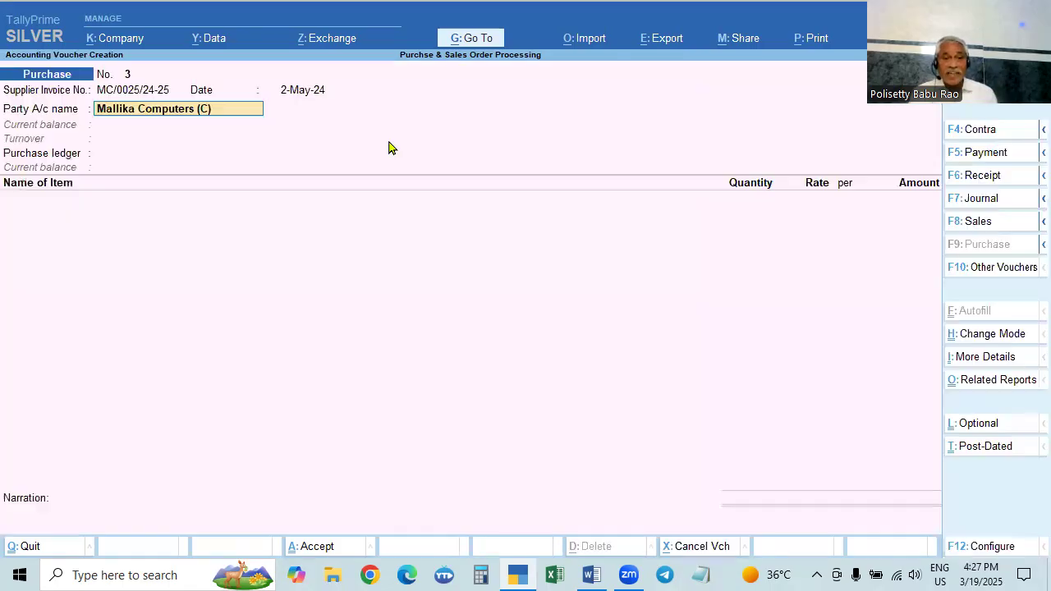
{"action": "key", "text": "Return"}
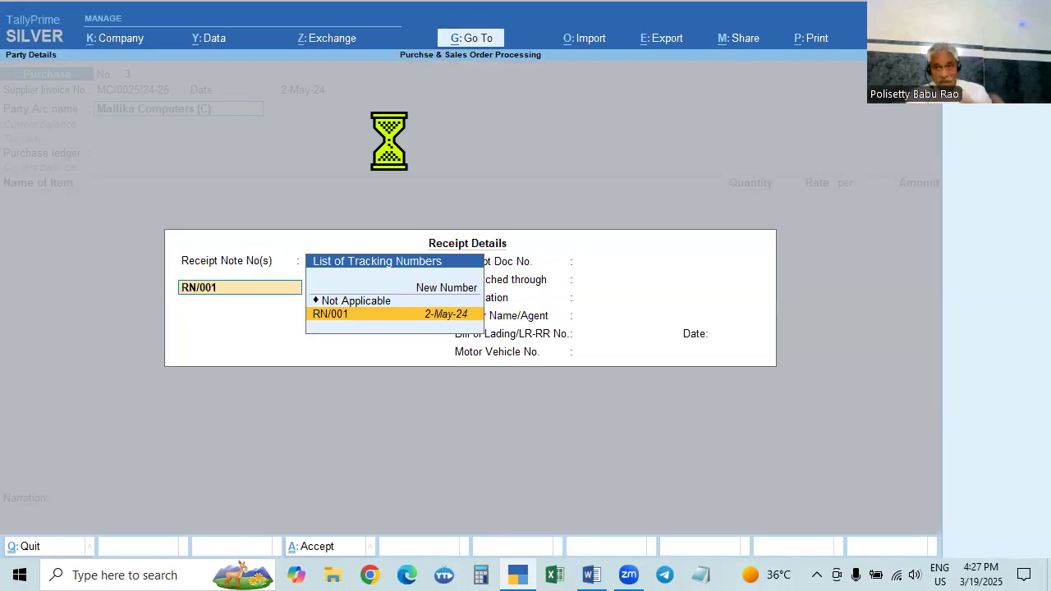
{"action": "key", "text": "Return"}
{"action": "key", "text": "Return"}
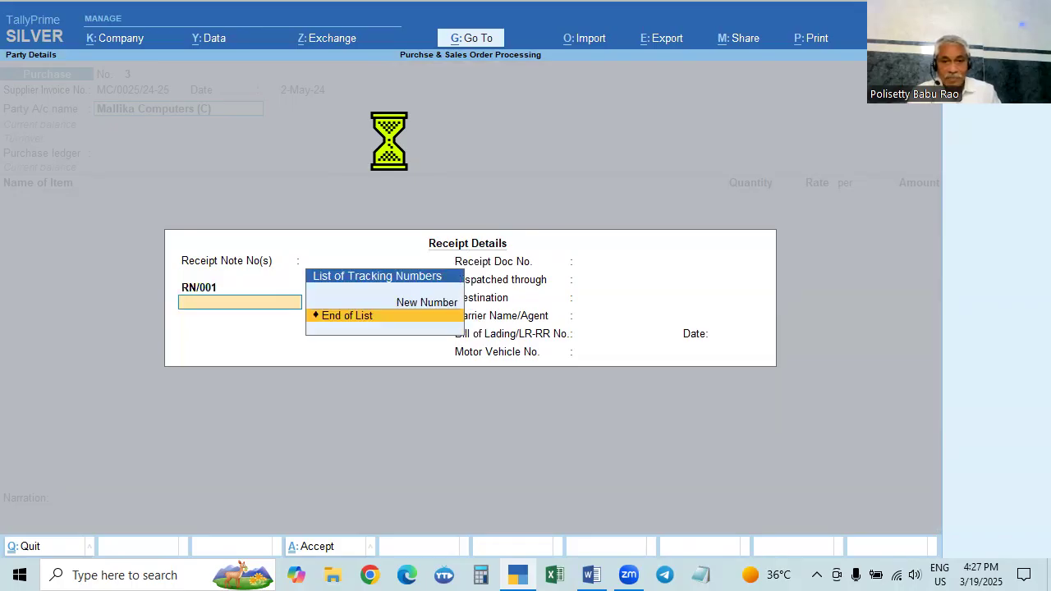
Finish the receipt note list, leave the dispatch and carrier details blank, and accept the supplier's party details.
{"action": "key", "text": "Return"}
{"action": "key", "text": "Return"}
{"action": "key", "text": "Return"}
{"action": "key", "text": "Return"}
{"action": "key", "text": "Return"}
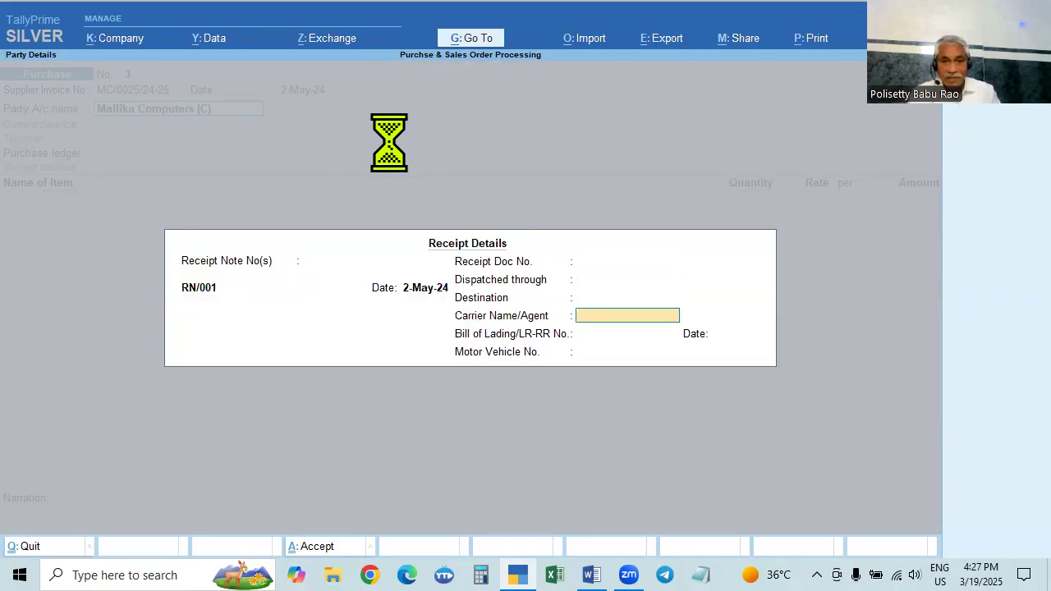
{"action": "key", "text": "Up"}
{"action": "key", "text": "Up"}
{"action": "key", "text": "Up"}
{"action": "key", "text": "Up"}
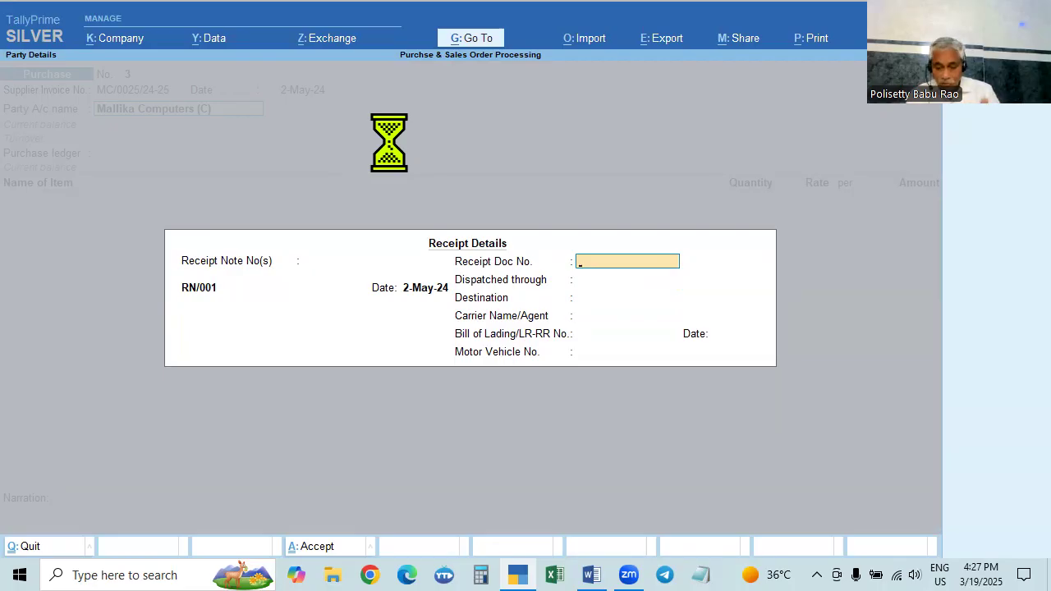
{"action": "key", "text": "Return"}
{"action": "key", "text": "Return"}
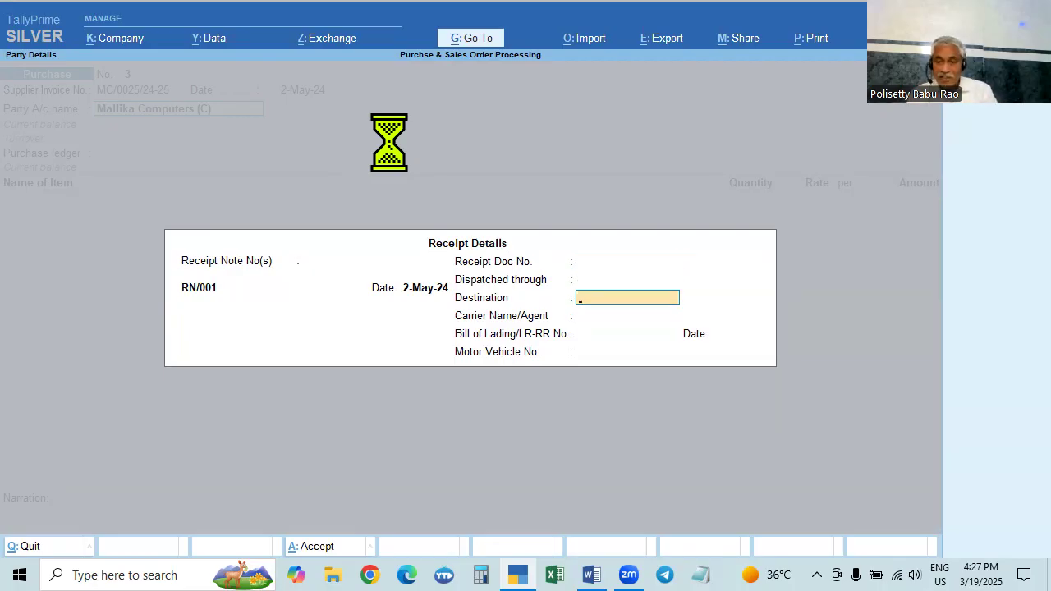
{"action": "key", "text": "Return"}
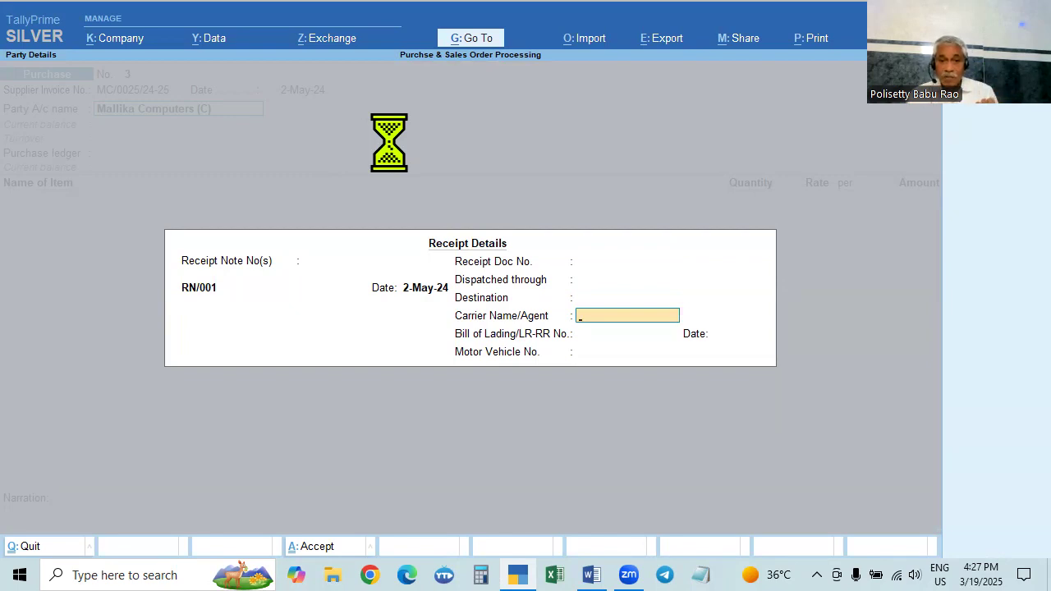
{"action": "key", "text": "Return"}
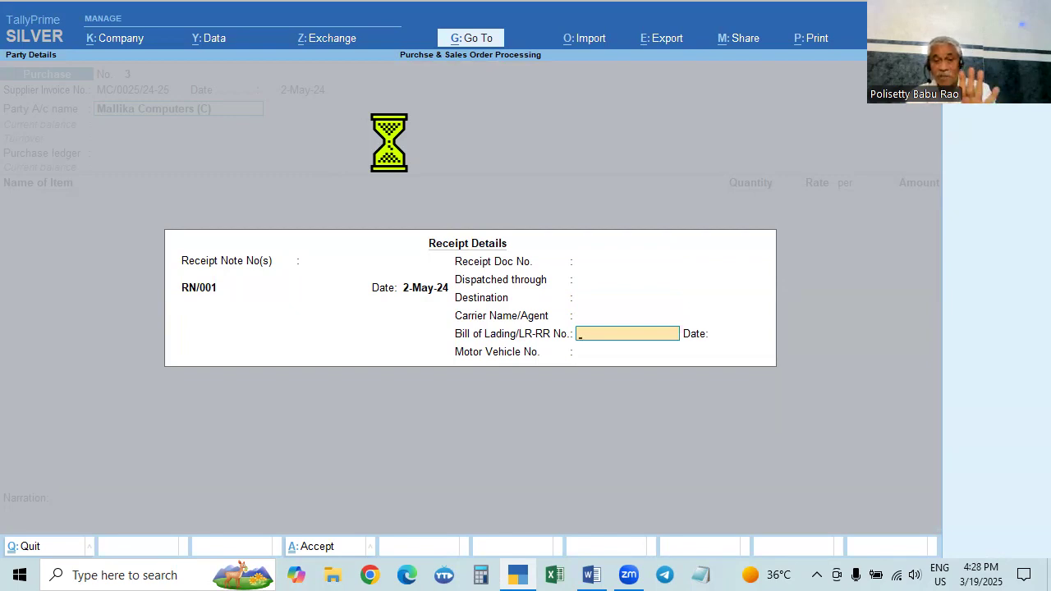
{"action": "key", "text": "Return"}
{"action": "key", "text": "Return"}
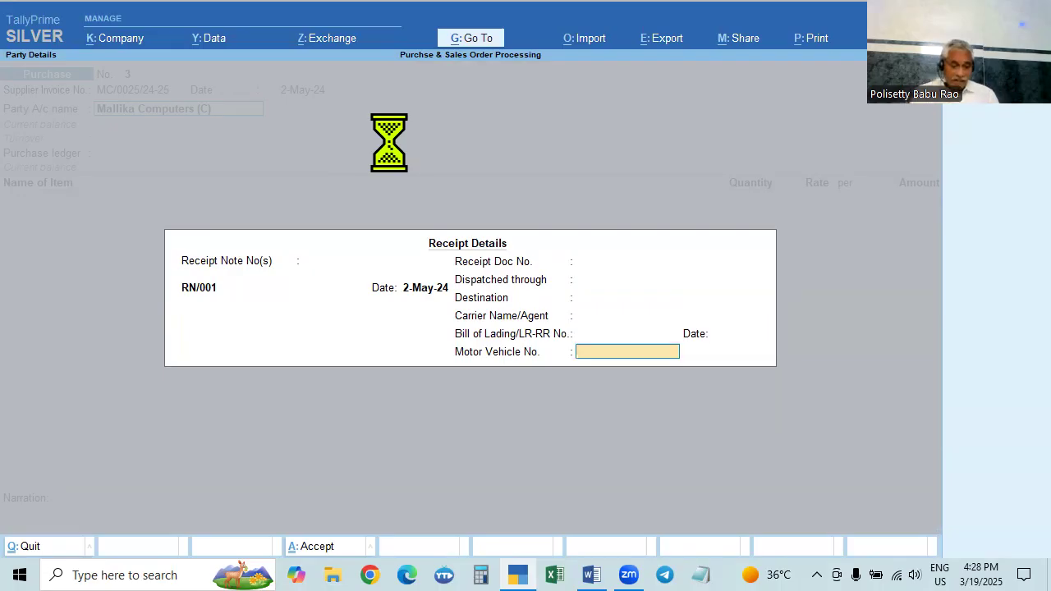
{"action": "key", "text": "Return"}
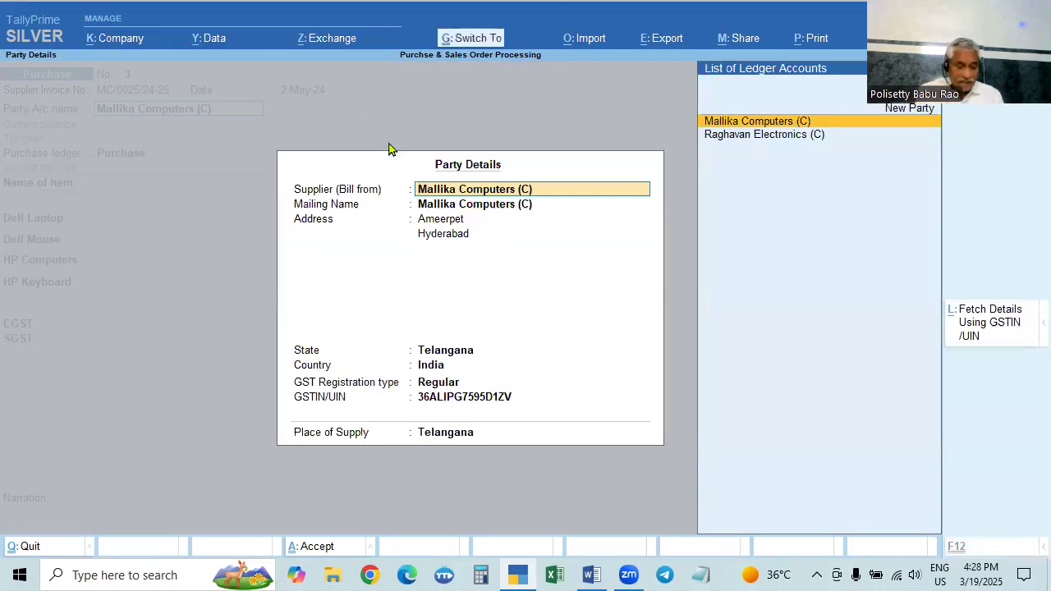
{"action": "key", "text": "ctrl+a"}
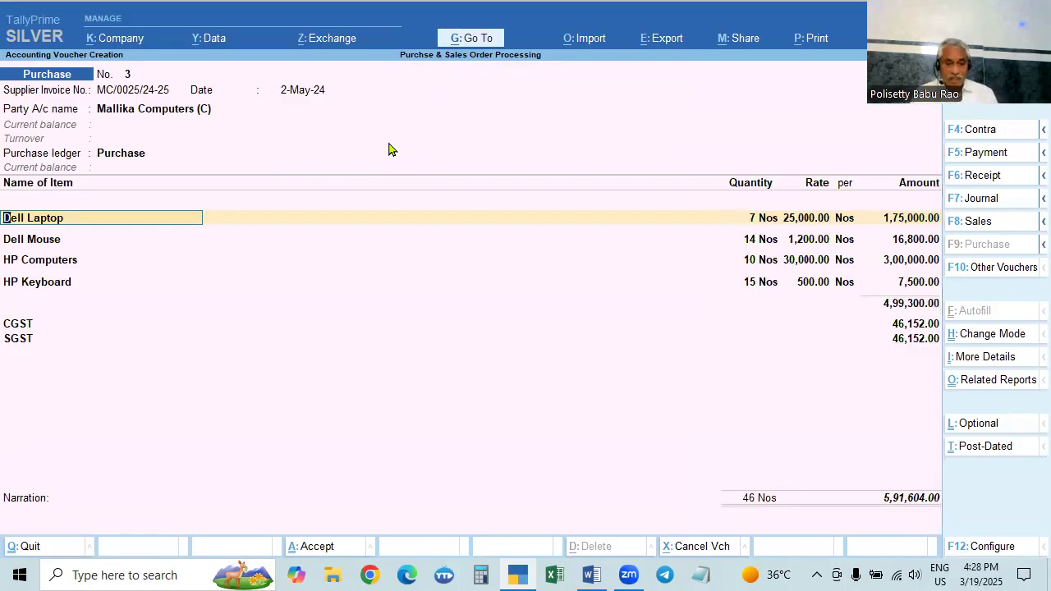
Compare the purchase voucher's item quantities with the goods listed for the supplier invoice in the Word document.
{"action": "key", "text": "alt+Tab"}
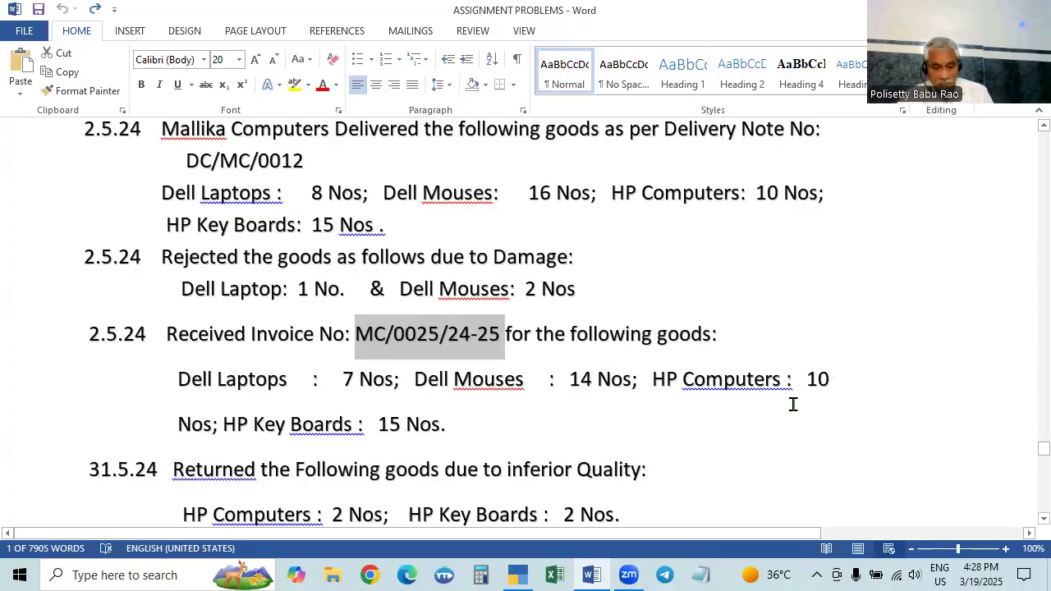
{"action": "key", "text": "alt+Tab"}
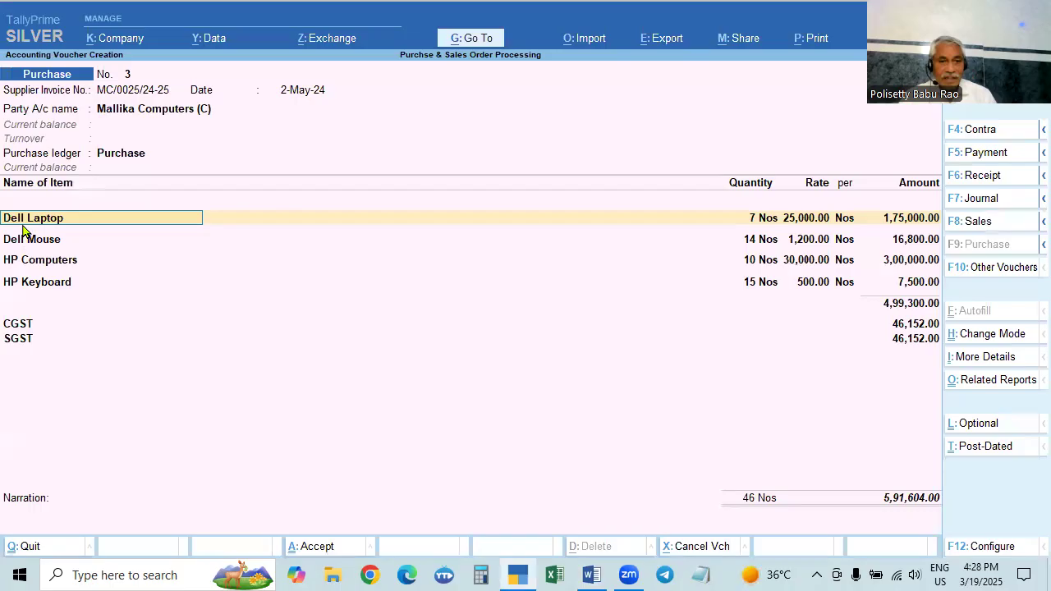
{"action": "key", "text": "alt+Tab"}
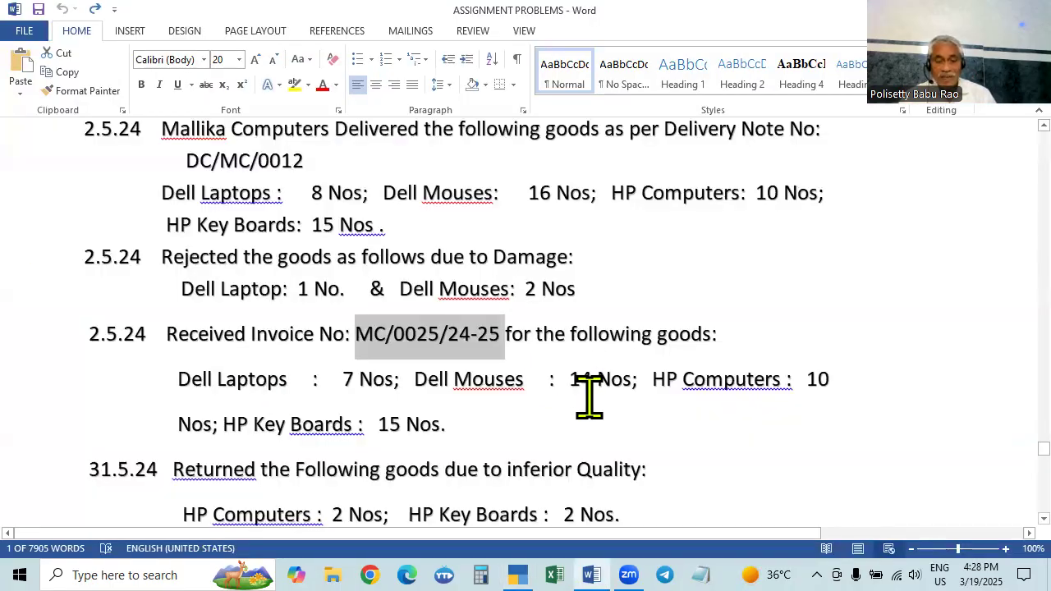
{"action": "key", "text": "alt+Tab"}
{"action": "key", "text": "alt+Tab"}
{"action": "key", "text": "alt+Tab"}
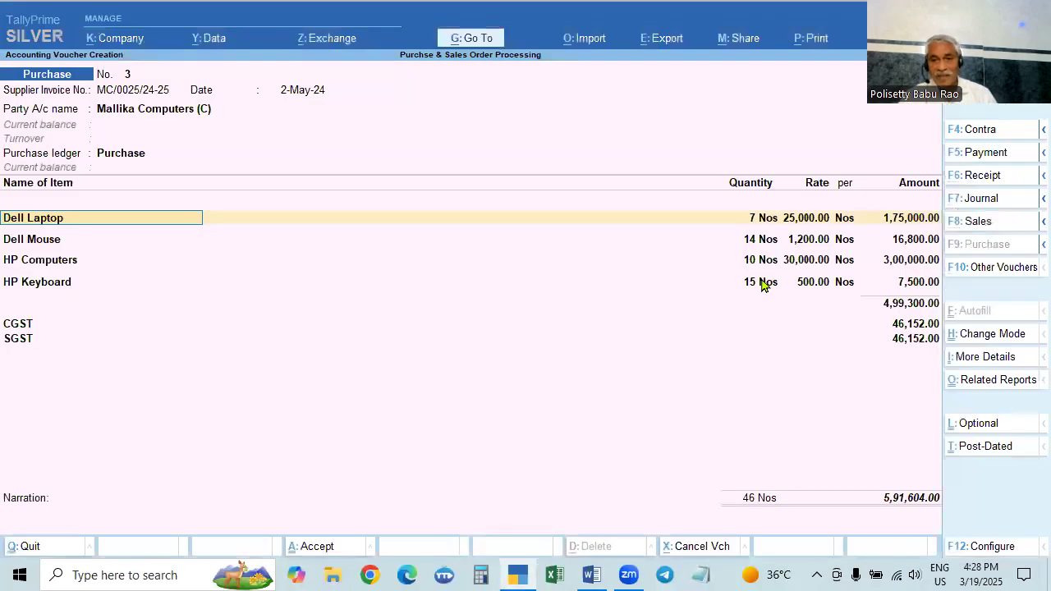
Check the Word document's invoice quantities, then allocate Dell Laptop 7 Nos at 25,000.00 against receipt note RN/001 in TallyPrime.
{"action": "key", "text": "alt+Tab"}
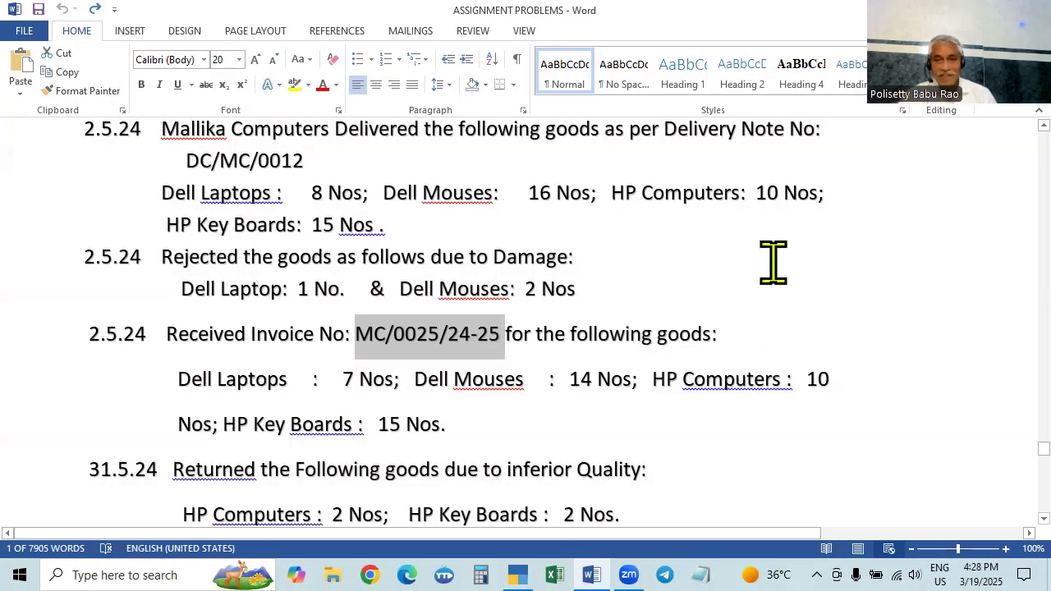
{"action": "key", "text": "alt+Tab"}
{"action": "key", "text": "Return"}
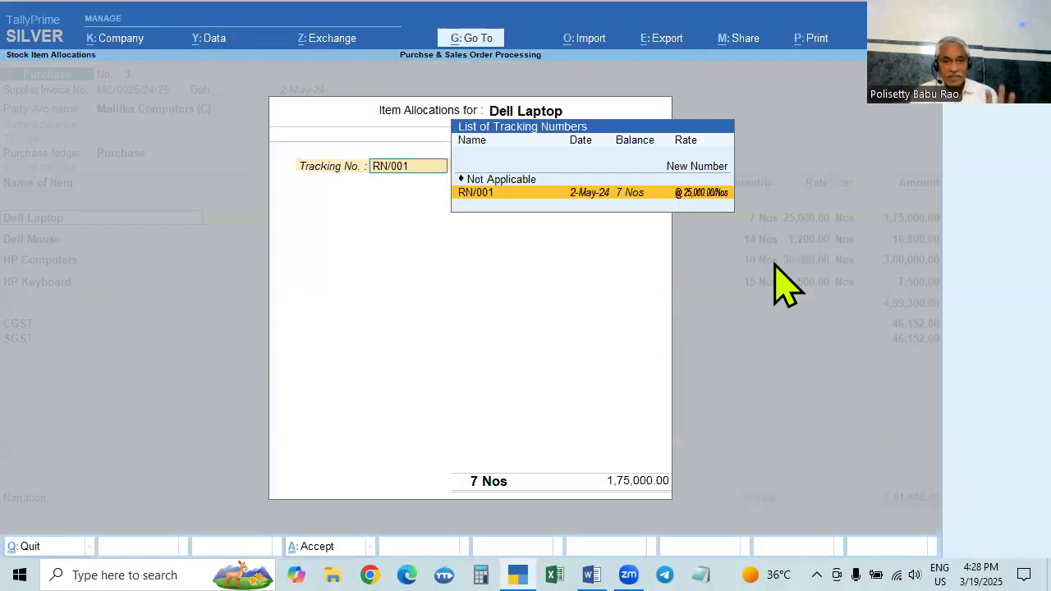
{"action": "key", "text": "Return"}
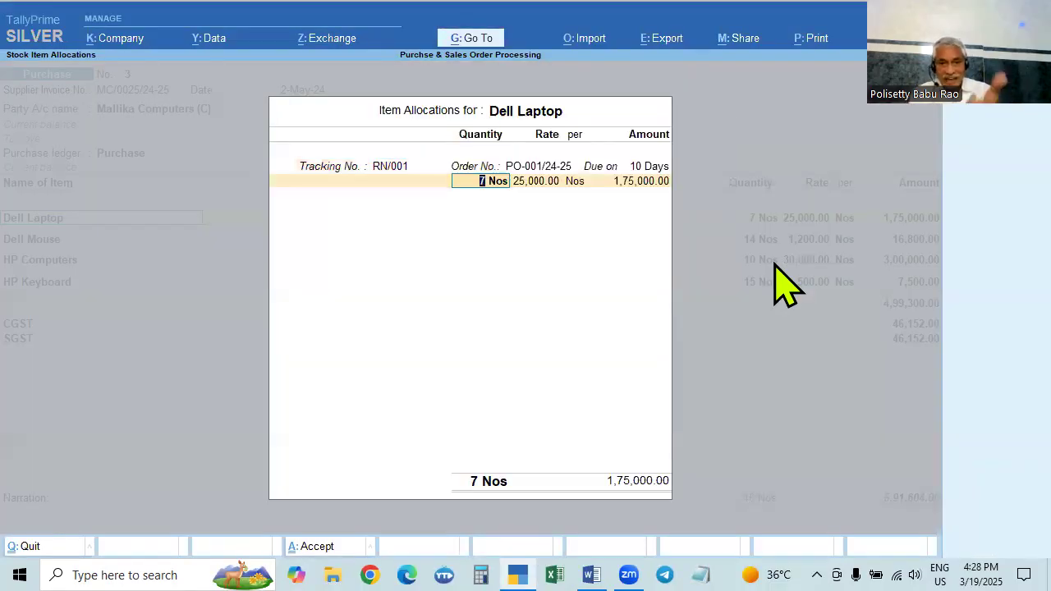
{"action": "key", "text": "Return"}
{"action": "key", "text": "Return"}
{"action": "key", "text": "Return"}
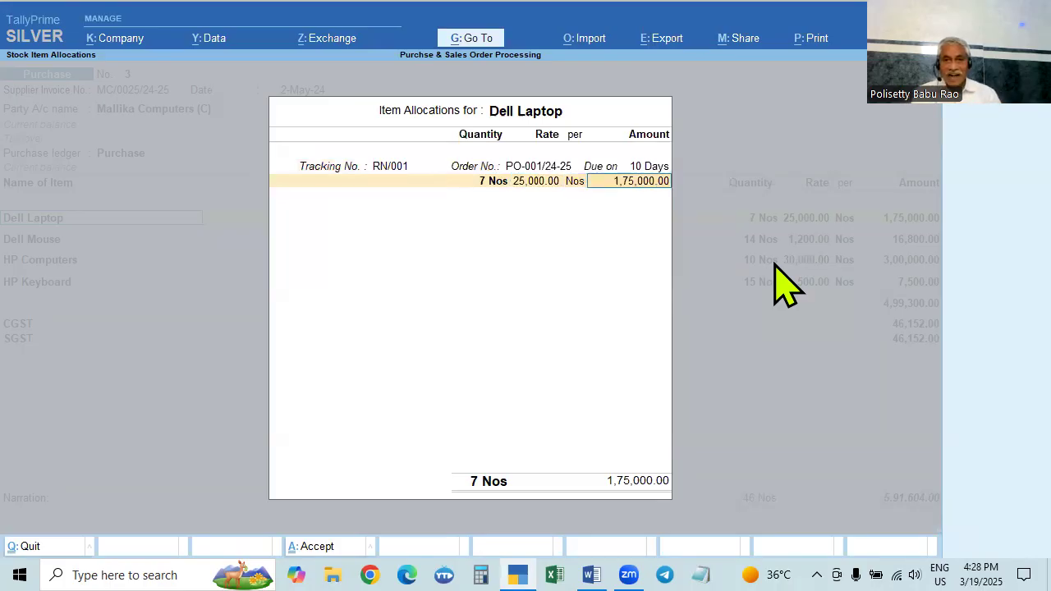
{"action": "key", "text": "Return"}
{"action": "key", "text": "Return"}
Allocate the Dell Mouse line against receipt note RN/001 with 14 Nos at 1,200.00 each.
{"action": "key", "text": "Return"}
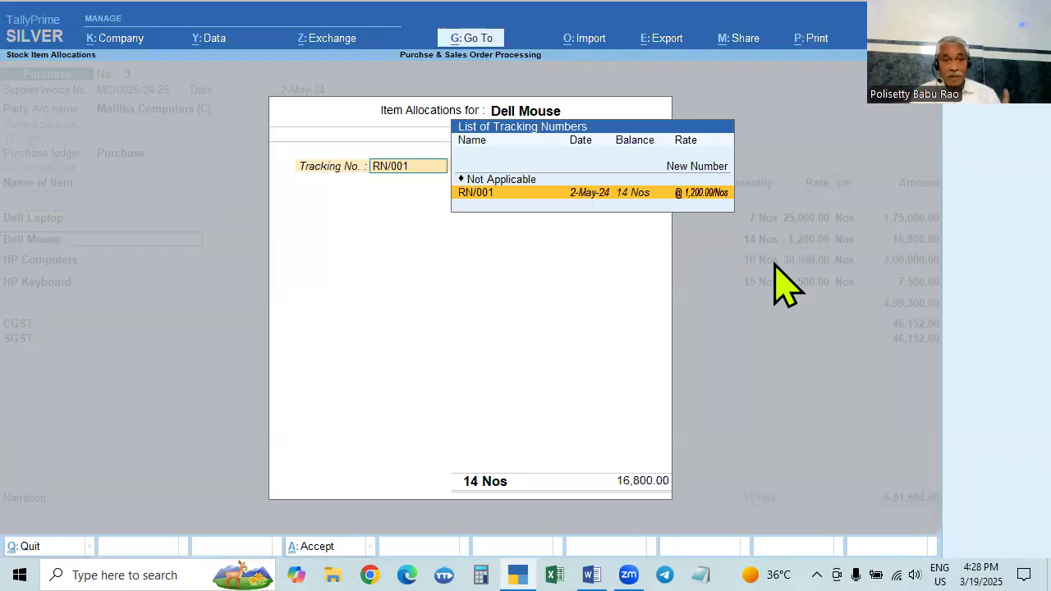
{"action": "key", "text": "Return"}
{"action": "key", "text": "Return"}
{"action": "key", "text": "Return"}
{"action": "key", "text": "Return"}
{"action": "key", "text": "Return"}
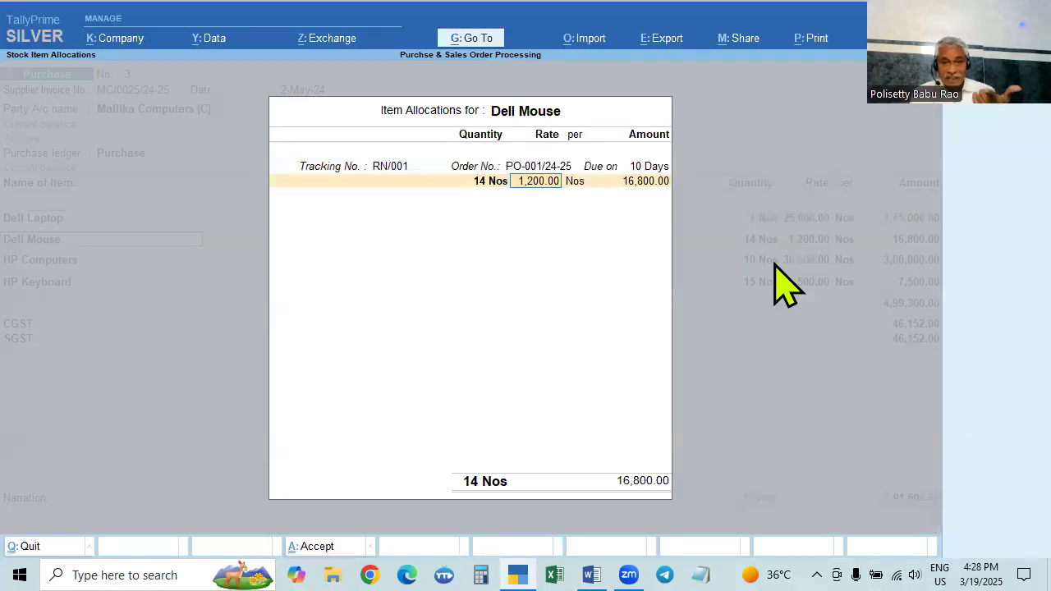
{"action": "key", "text": "Return"}
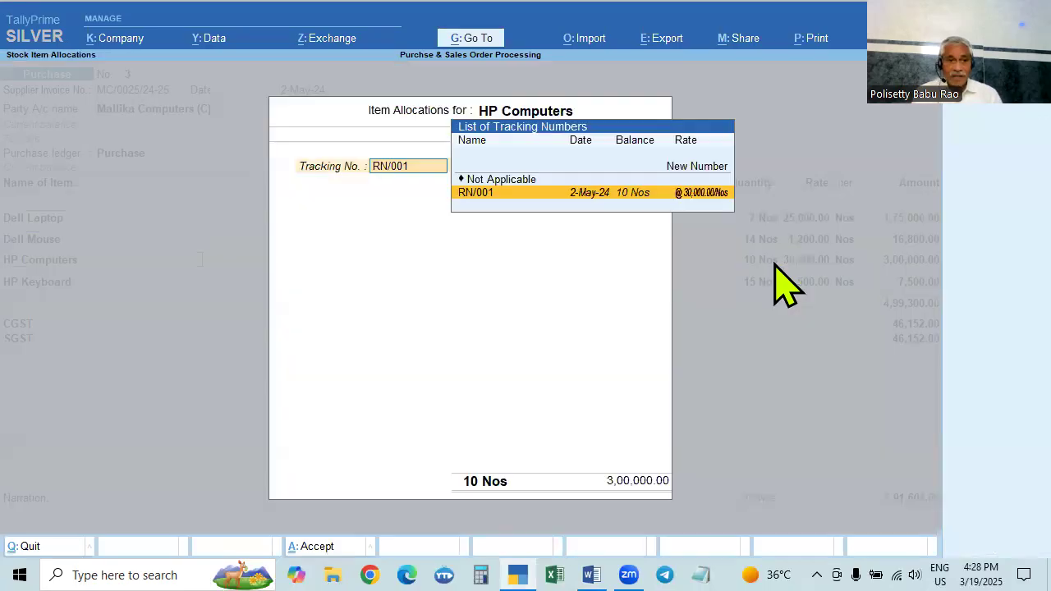
Allocate HP Computers, 10 Nos at 30,000.00, and HP Keyboard, 15 Nos at 500.00, against receipt note RN/001.
{"action": "key", "text": "Return"}
{"action": "key", "text": "Return"}
{"action": "key", "text": "Return"}
{"action": "key", "text": "Return"}
{"action": "key", "text": "Return"}
{"action": "key", "text": "Return"}
{"action": "key", "text": "Return"}
{"action": "key", "text": "Return"}
{"action": "key", "text": "Return"}
{"action": "key", "text": "Return"}
{"action": "key", "text": "Return"}
{"action": "key", "text": "Return"}
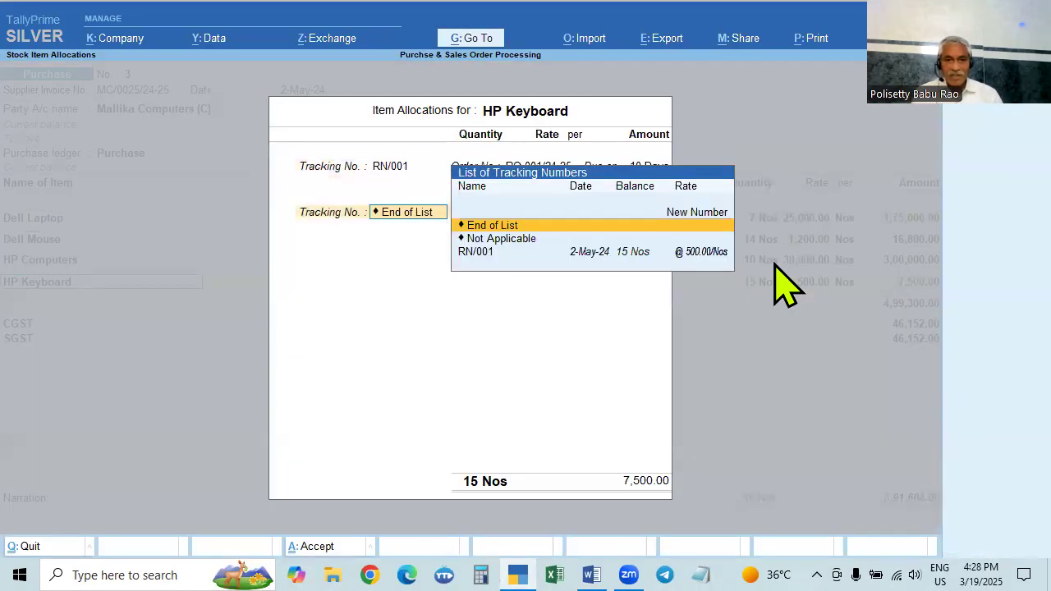
{"action": "key", "text": "Return"}
Accept the CGST and SGST lines, leave the narration blank, and decline saving the purchase voucher.
{"action": "key", "text": "Return"}
{"action": "key", "text": "Return"}
{"action": "key", "text": "Return"}
{"action": "key", "text": "Return"}
{"action": "key", "text": "Return"}
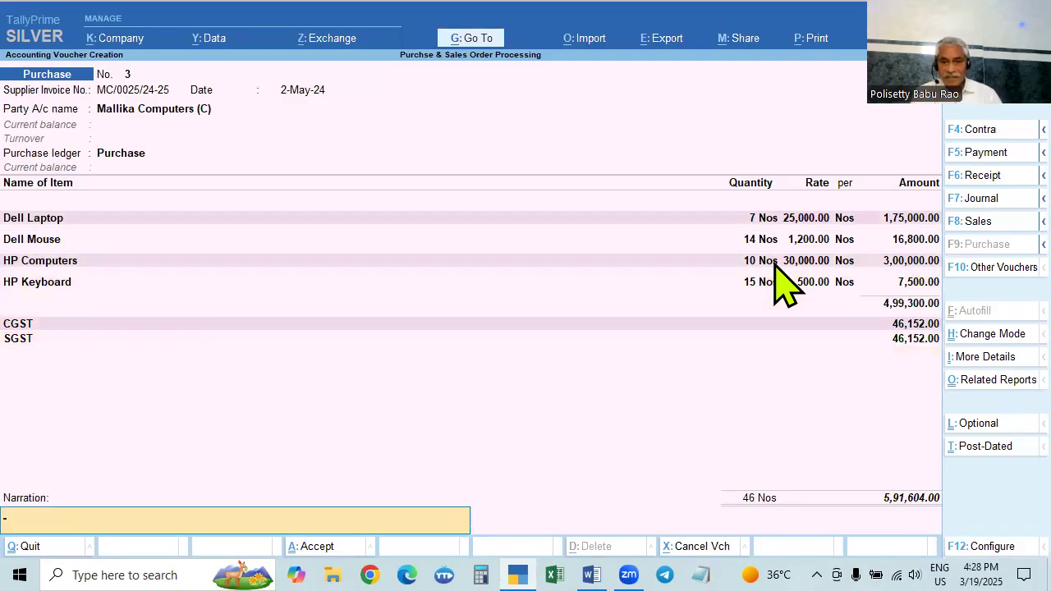
{"action": "key", "text": "Return"}
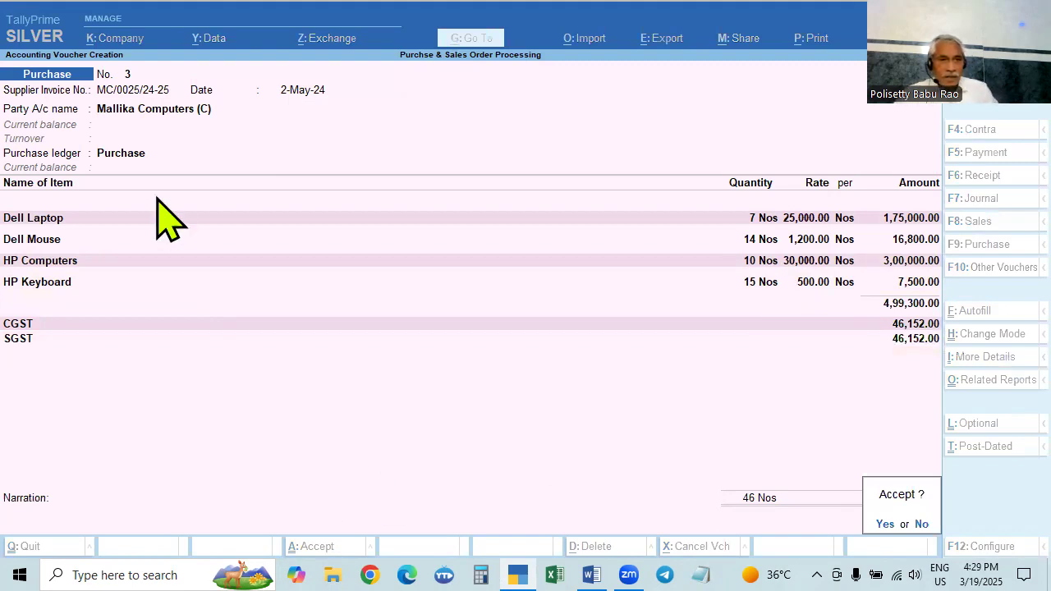
{"action": "key", "text": "n"}
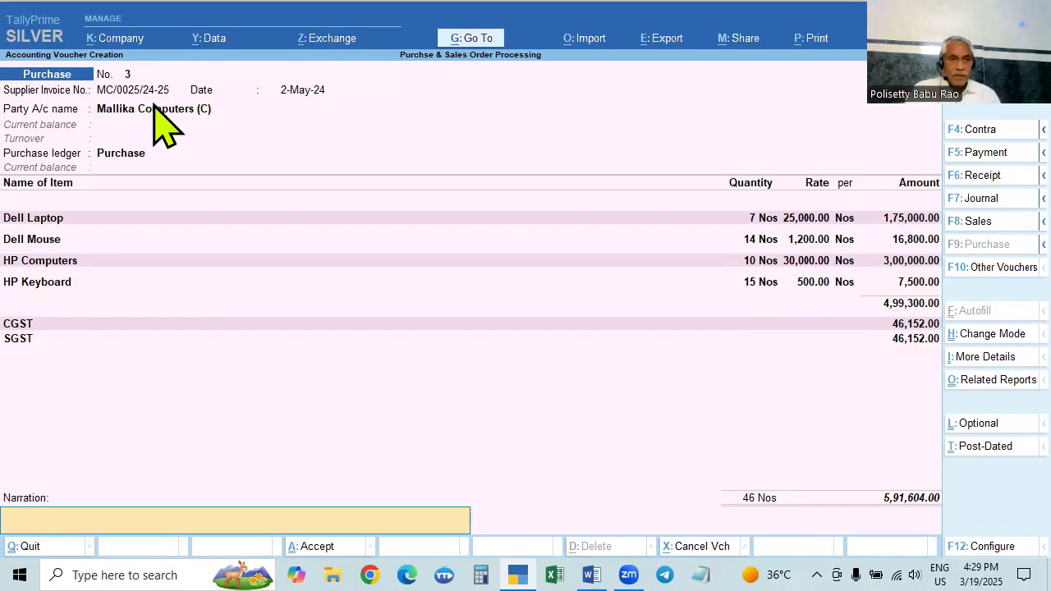
Alter the Mallika Computers (C) ledger from the voucher to maintain balances bill-by-bill, leaving the credit period blank.
{"action": "left_click", "coordinate": [153, 108]}
{"action": "key", "text": "ctrl+Return"}
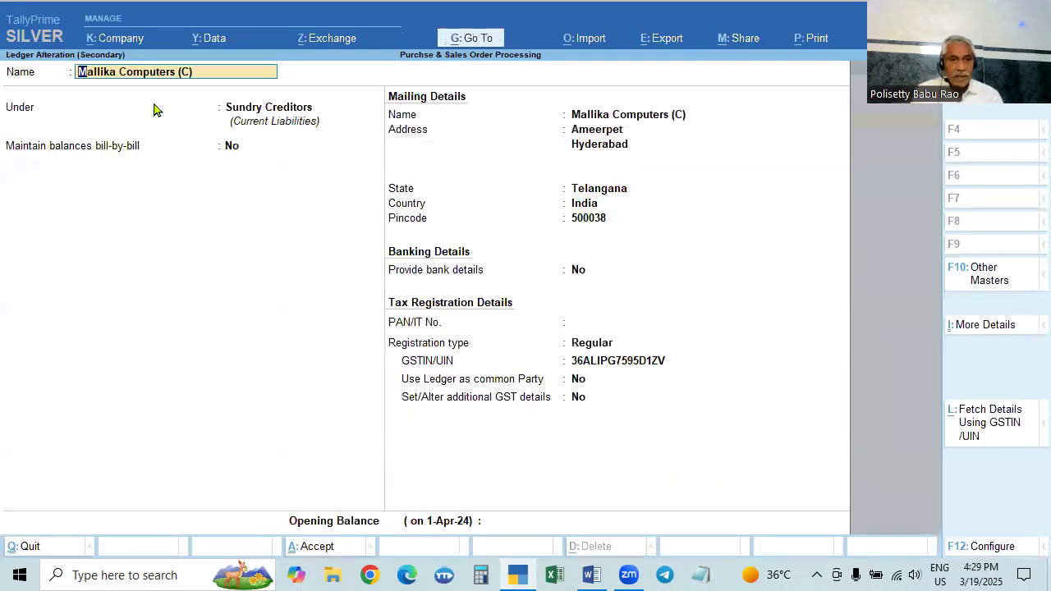
{"action": "key", "text": "Return"}
{"action": "key", "text": "Return"}
{"action": "type", "text": "y"}
{"action": "key", "text": "Return"}
{"action": "key", "text": "Return"}
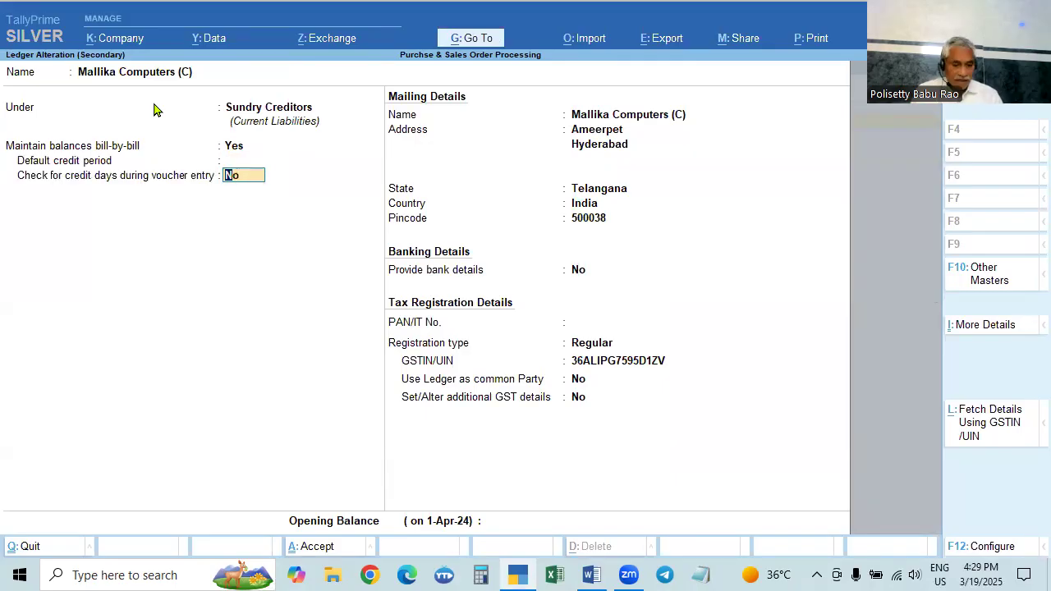
{"action": "key", "text": "ctrl+a"}
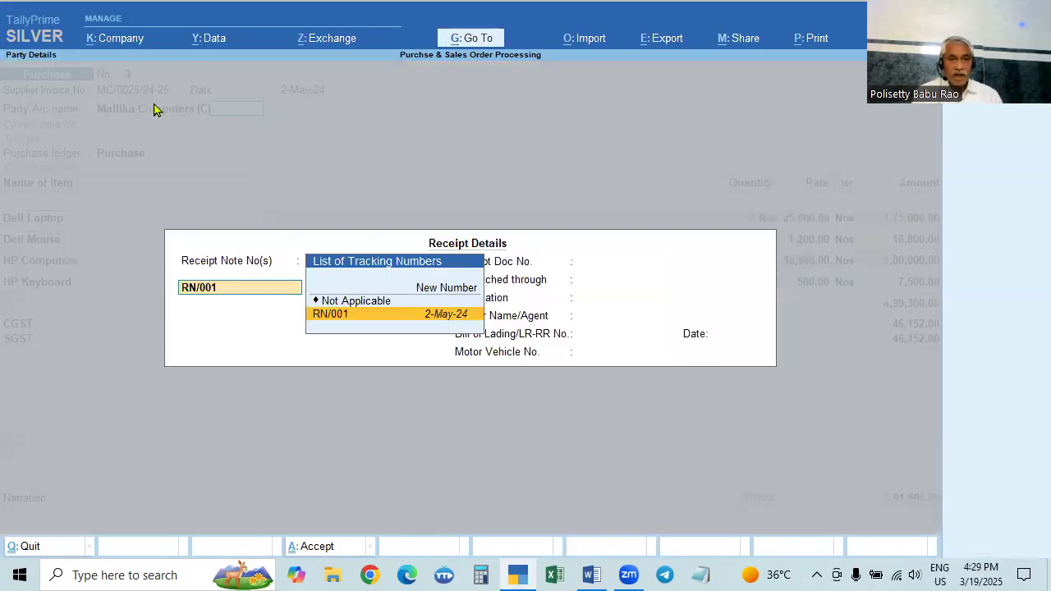
Reconfirm receipt note RN/001 and accept the receipt and party details for Mallika Computers (C).
{"action": "key", "text": "Return"}
{"action": "key", "text": "ctrl+a"}
{"action": "key", "text": "Return"}
{"action": "key", "text": "Return"}
{"action": "key", "text": "Return"}
{"action": "key", "text": "ctrl+a"}
Keep the Purchase ledger and reconfirm the Dell Laptop allocation of 7 Nos at 25,000.00 against RN/001.
{"action": "key", "text": "Return"}
{"action": "key", "text": "Return"}
{"action": "key", "text": "Return"}
{"action": "key", "text": "Return"}
{"action": "key", "text": "Return"}
{"action": "key", "text": "Return"}
{"action": "key", "text": "Return"}
{"action": "key", "text": "Return"}
{"action": "key", "text": "Return"}
{"action": "key", "text": "Return"}
{"action": "key", "text": "Return"}
{"action": "key", "text": "Return"}
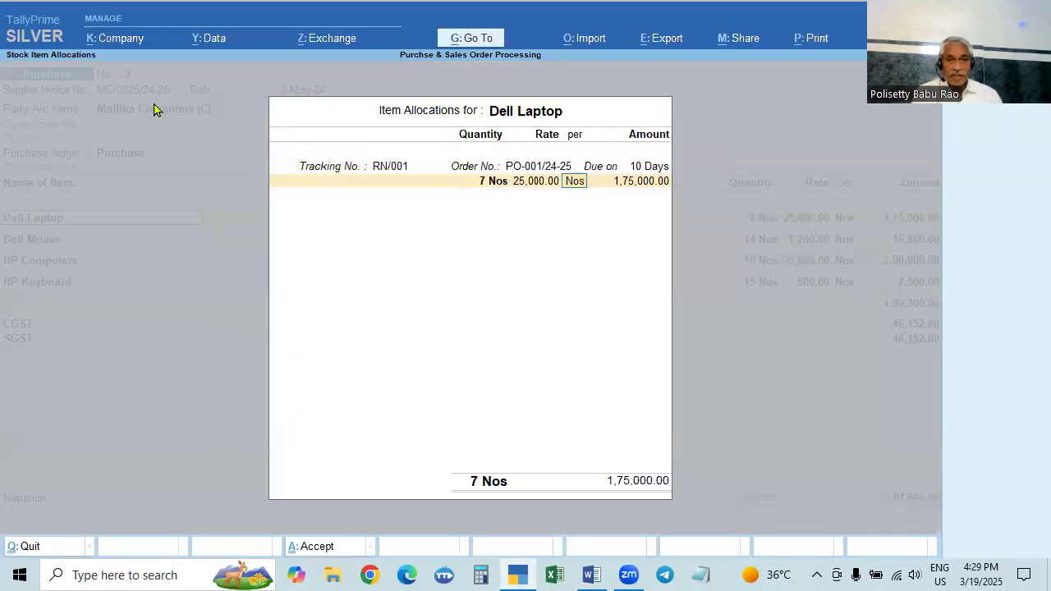
{"action": "key", "text": "Return"}
{"action": "key", "text": "Return"}
{"action": "key", "text": "Return"}
Reconfirm the Dell Mouse allocation of 14 Nos at 1,200.00 against RN/001 and end its tracking list.
{"action": "key", "text": "Return"}
{"action": "key", "text": "Return"}
{"action": "key", "text": "Return"}
{"action": "key", "text": "Return"}
{"action": "key", "text": "Return"}
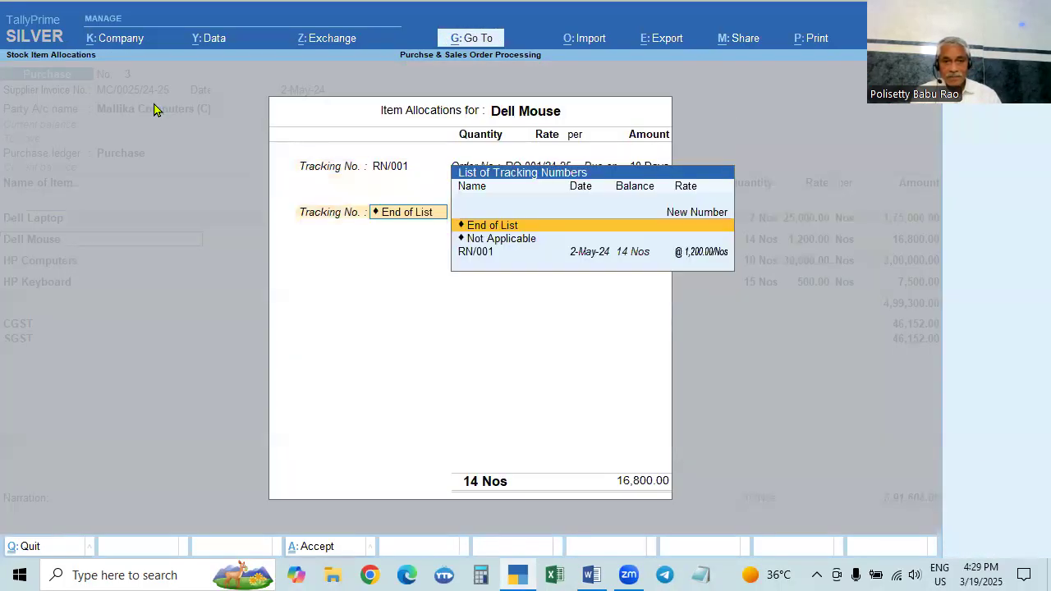
{"action": "key", "text": "Return"}
Reconfirm the RN/001 allocations for HP Computers, 10 Nos, and HP Keyboard, 15 Nos, and accept the tax lines.
{"action": "key", "text": "Return"}
{"action": "key", "text": "Return"}
{"action": "key", "text": "Return"}
{"action": "key", "text": "Return"}
{"action": "key", "text": "Return"}
{"action": "key", "text": "Return"}
{"action": "key", "text": "Return"}
{"action": "key", "text": "Return"}
{"action": "key", "text": "Return"}
{"action": "key", "text": "Return"}
{"action": "key", "text": "Return"}
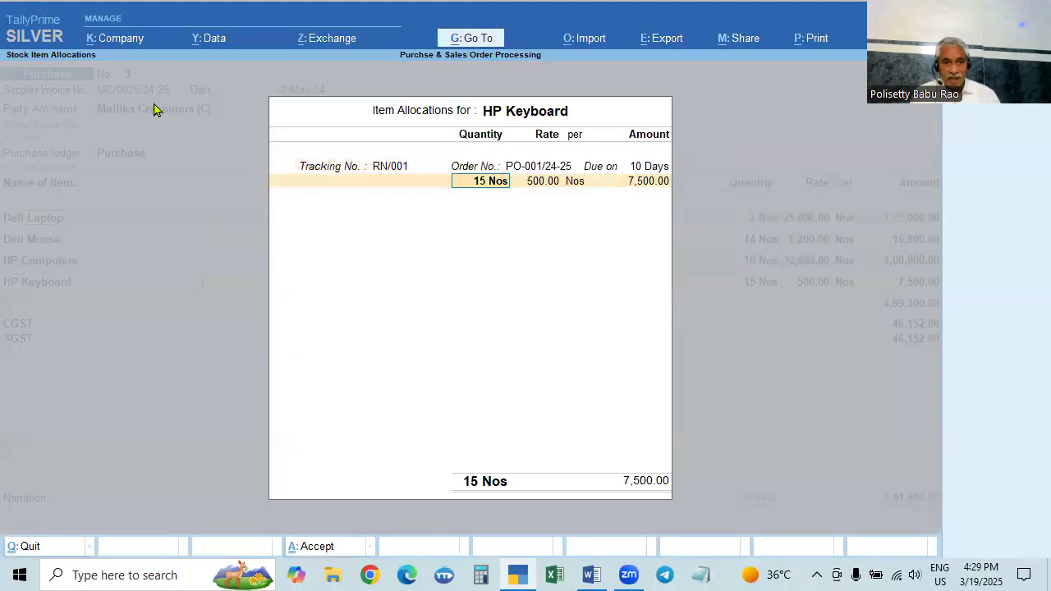
{"action": "key", "text": "Return"}
{"action": "key", "text": "Return"}
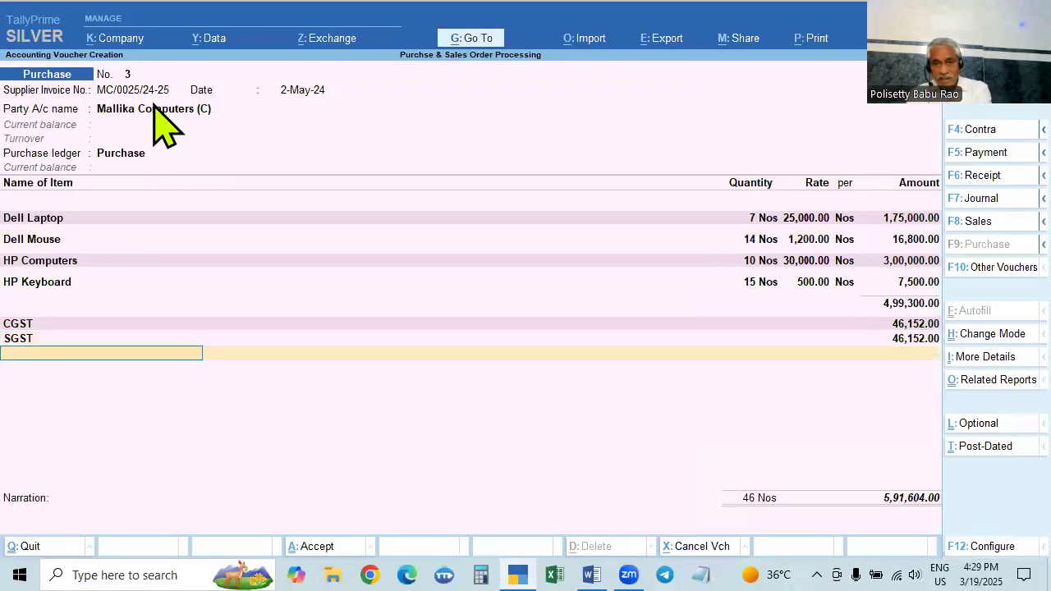
Record the bill as New Ref MC/0025/24-25 for 5,91,604.00 Cr and save the purchase voucher.
{"action": "key", "text": "Return"}
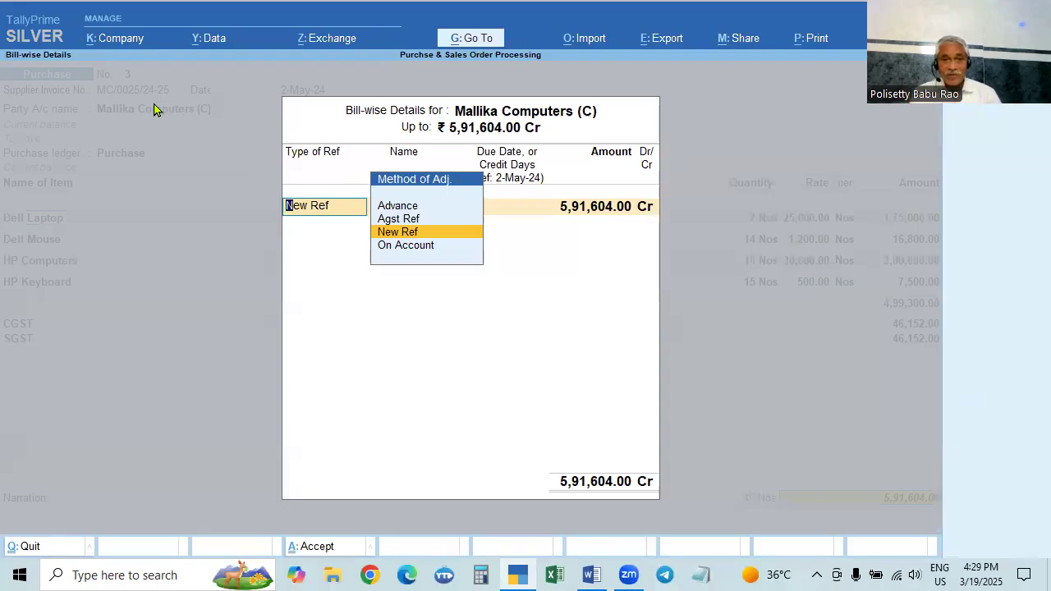
{"action": "key", "text": "Return"}
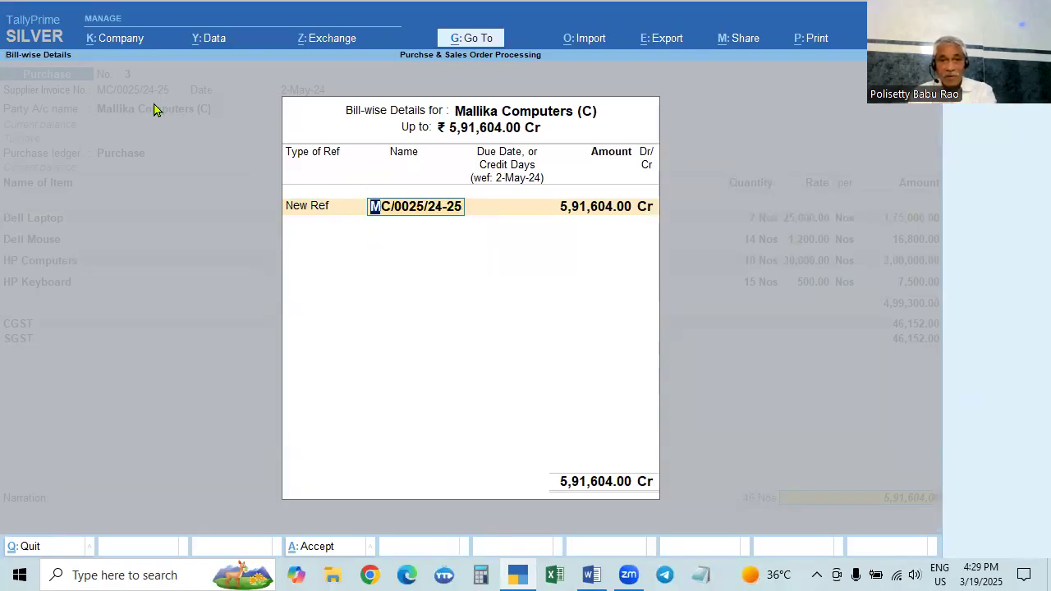
{"action": "key", "text": "Return"}
{"action": "key", "text": "Return"}
{"action": "key", "text": "Return"}
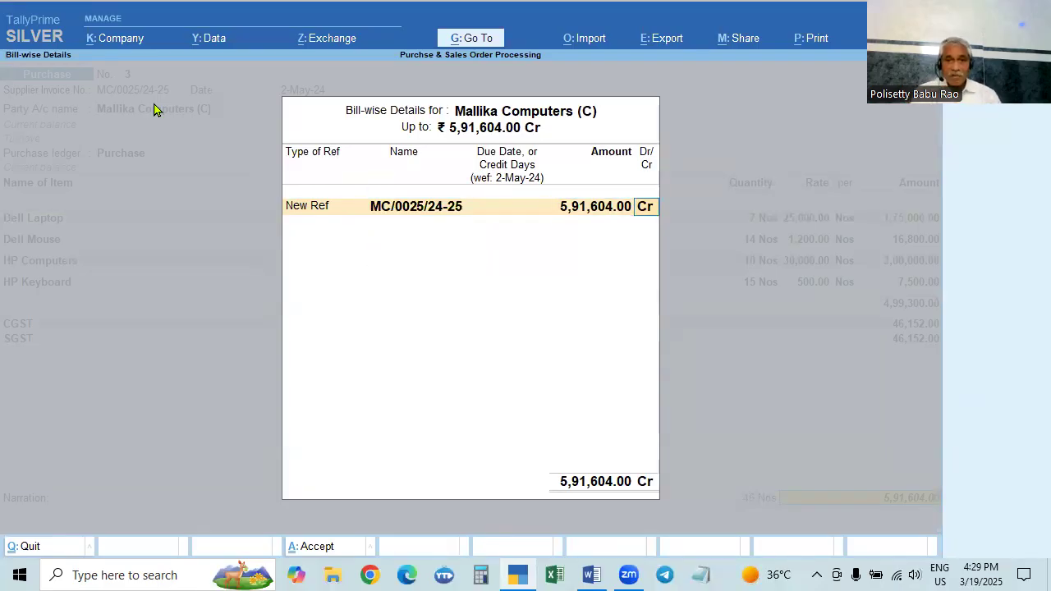
{"action": "key", "text": "Return"}
{"action": "key", "text": "Return"}
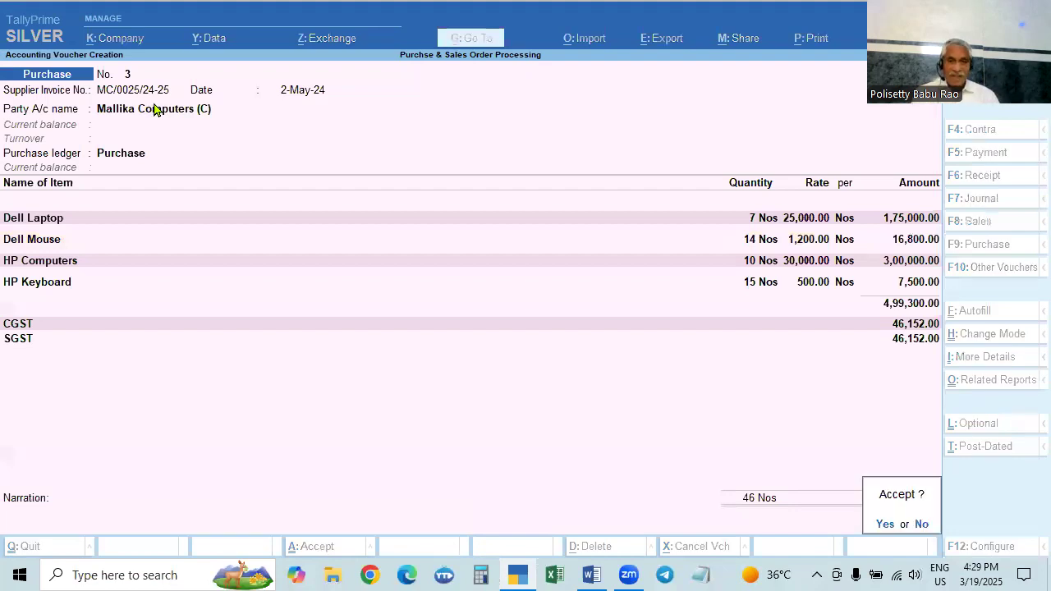
{"action": "key", "text": "Return"}
Read the Word document's 31.5.24 transactions for the goods returned due to inferior quality and the supplier payment.
{"action": "key", "text": "alt+Tab"}
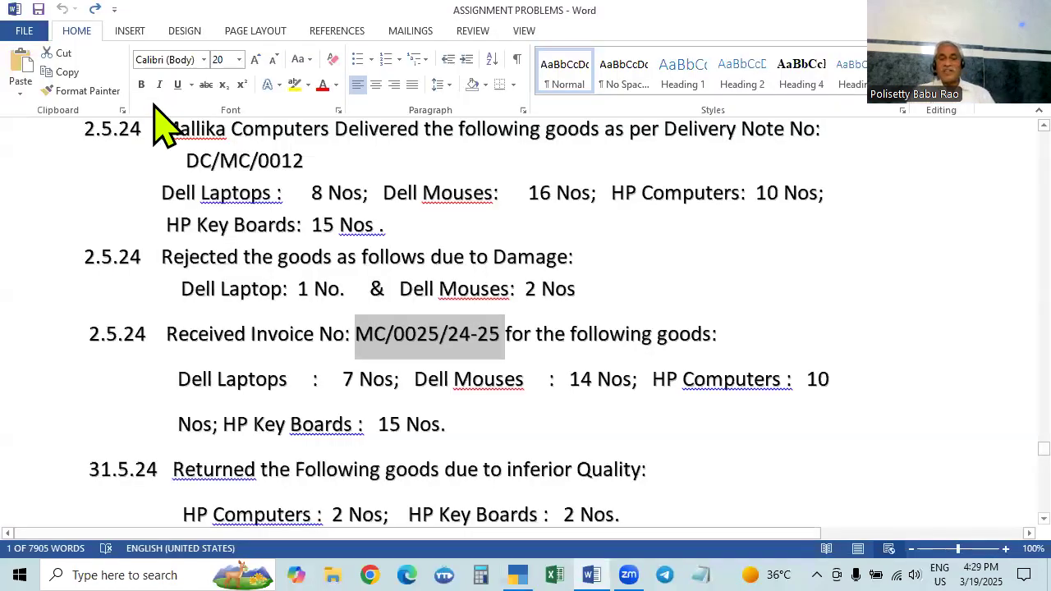
{"action": "key", "text": "Up"}
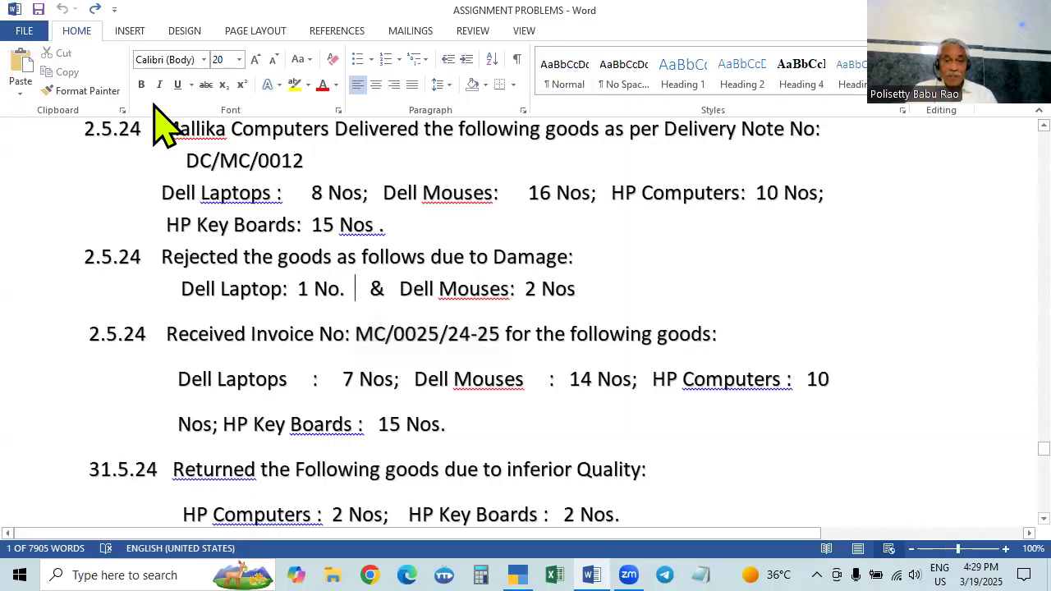
{"action": "key", "text": "alt+Tab"}
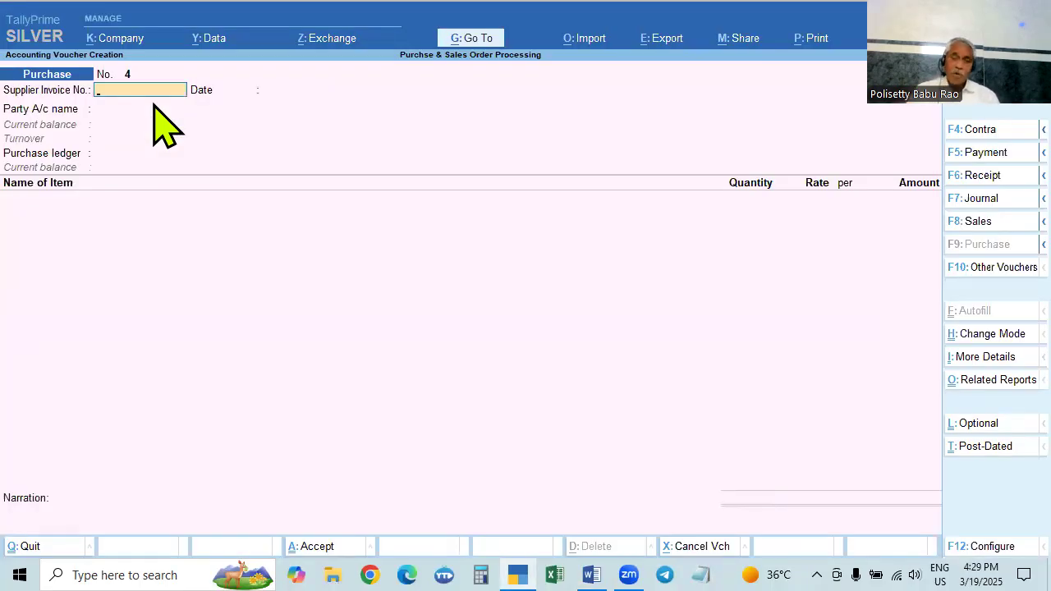
{"action": "key", "text": "alt+Tab"}
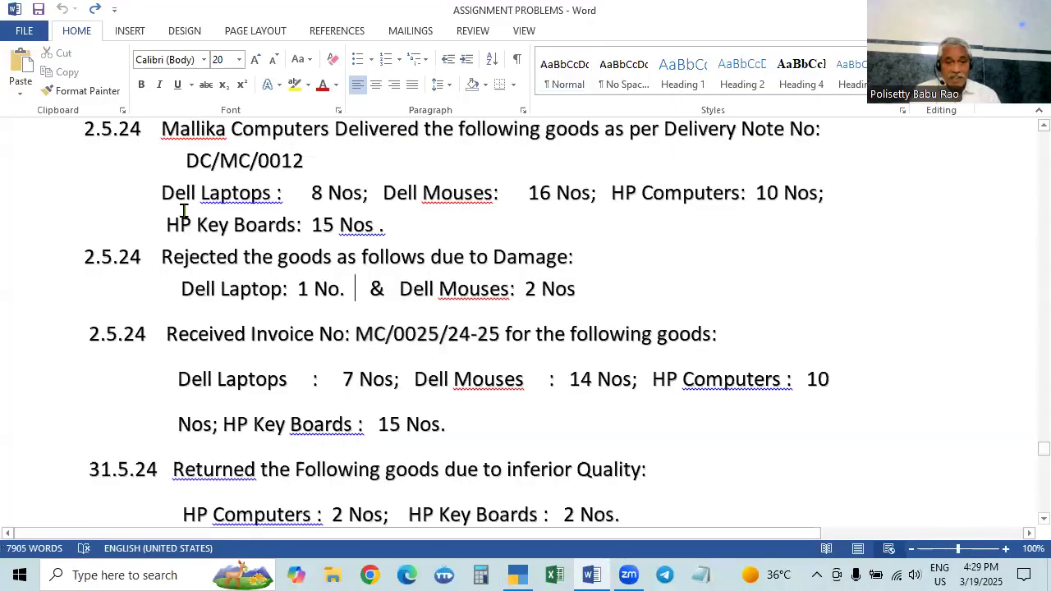
{"action": "scroll", "coordinate": [185, 212], "scroll_direction": "down", "scroll_amount": 2}
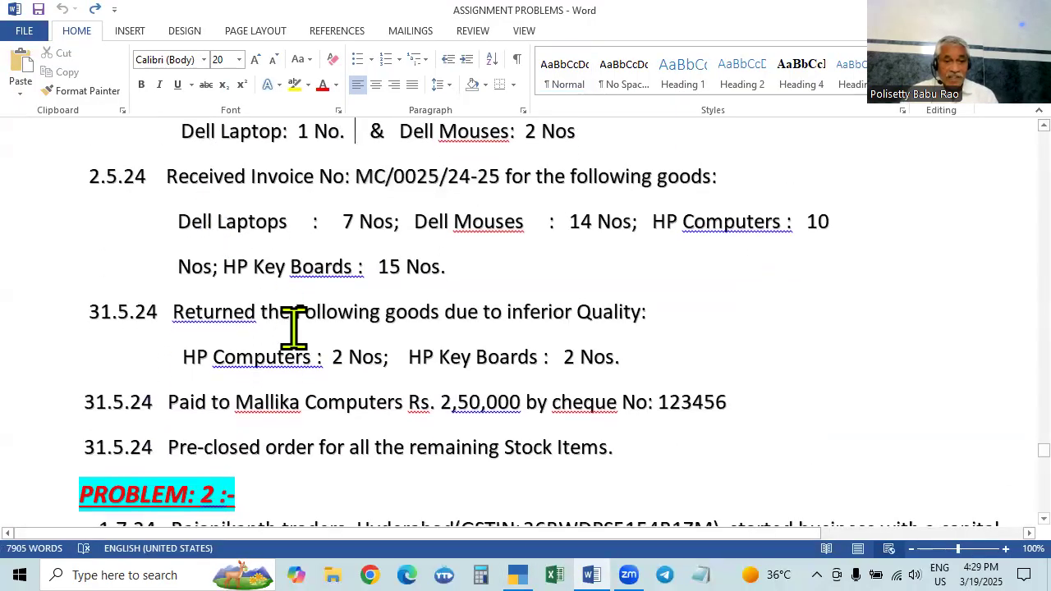
{"action": "scroll", "coordinate": [293, 328], "scroll_direction": "up", "scroll_amount": 1}
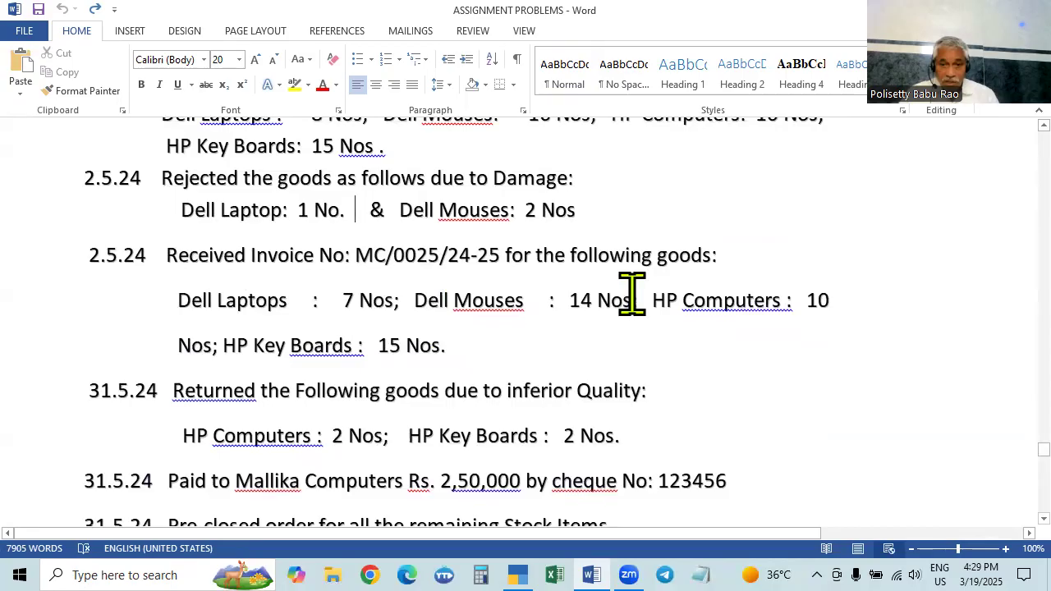
{"action": "scroll", "coordinate": [636, 334], "scroll_direction": "up", "scroll_amount": 1}
{"action": "scroll", "coordinate": [636, 349], "scroll_direction": "down", "scroll_amount": 1}
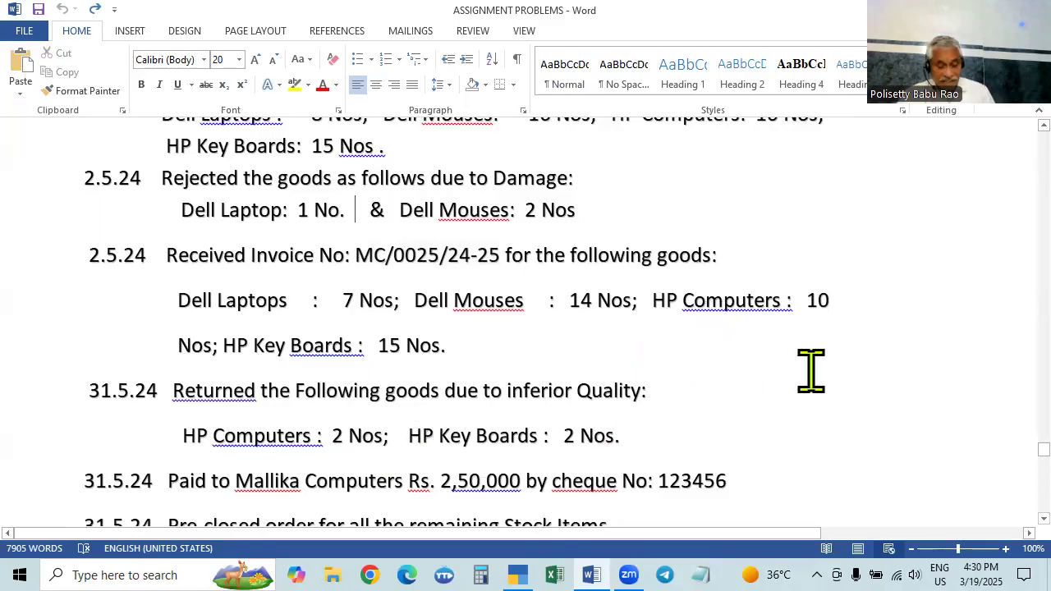
{"action": "key", "text": "alt+Tab"}
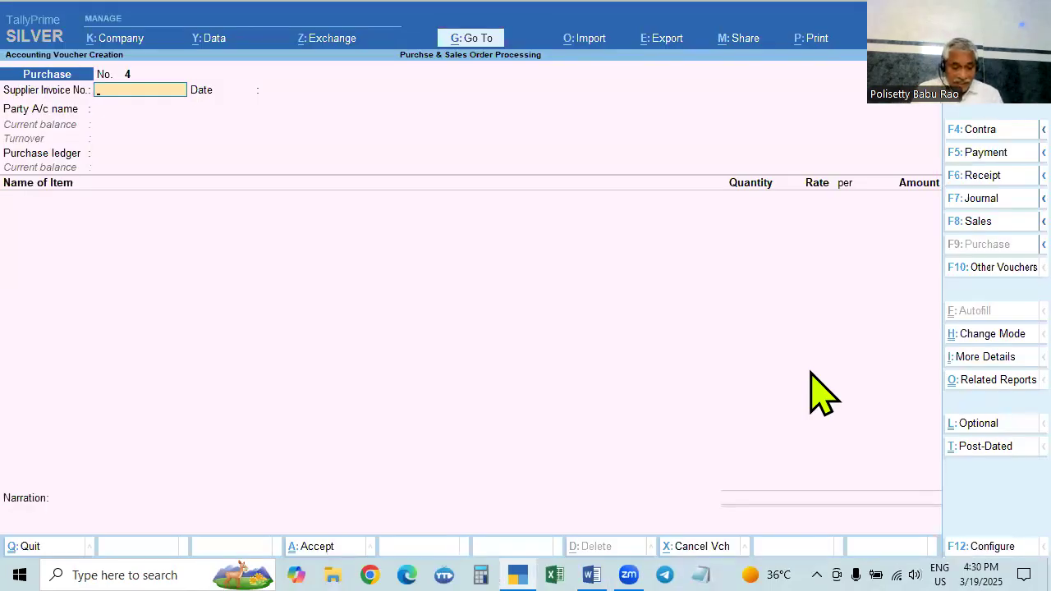
{"action": "key", "text": "alt+Tab"}
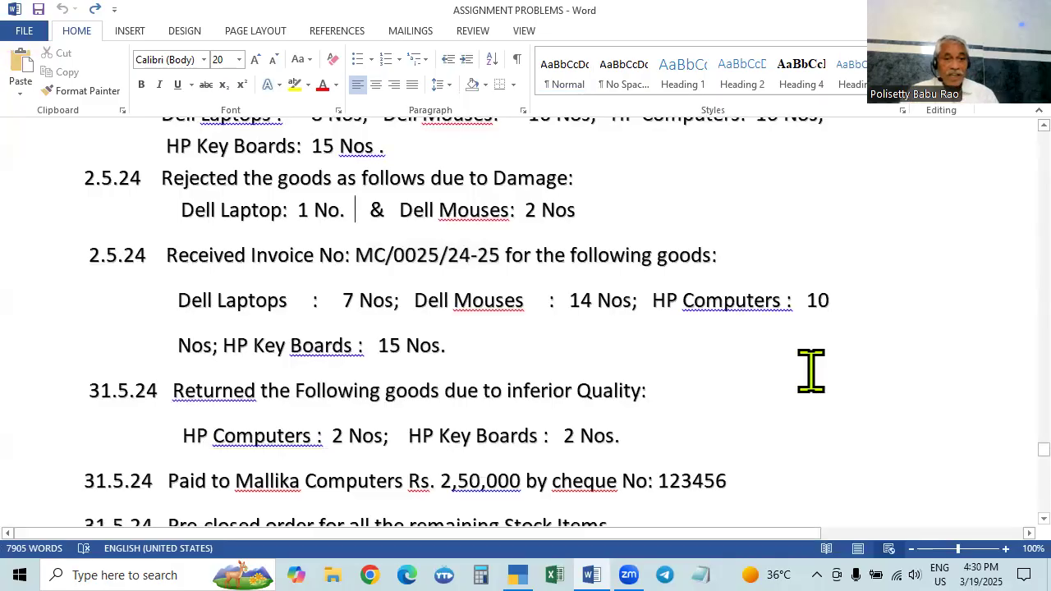
Switch to TallyPrime, set the voucher date to 31.5 and start a debit note.
{"action": "key", "text": "alt+Tab"}
{"action": "type", "text": "31.5"}
{"action": "key", "text": "Return"}
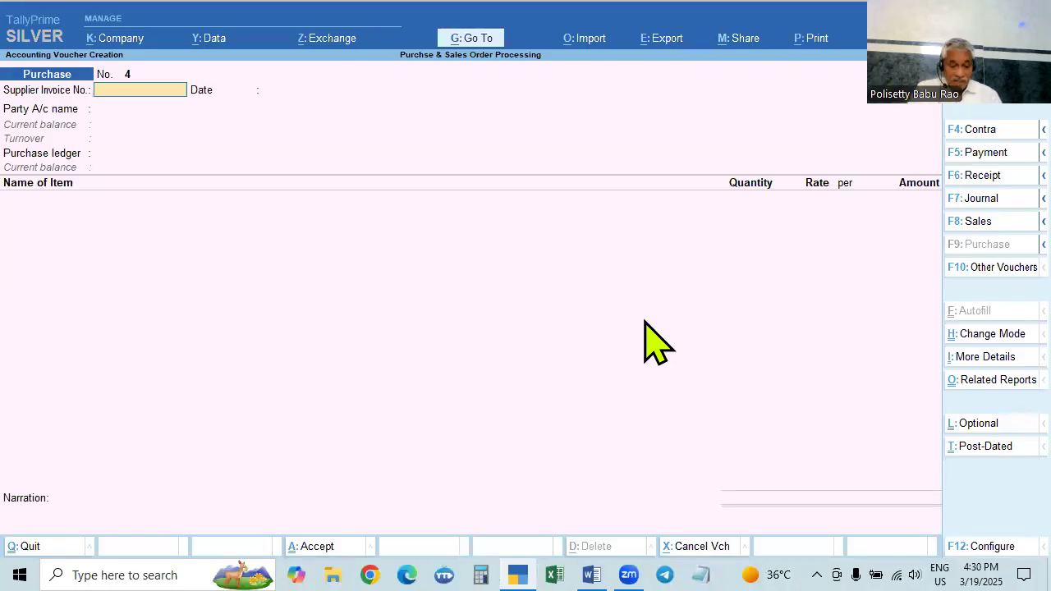
{"action": "key", "text": "ctrl"}
{"action": "key", "text": "alt+F5"}
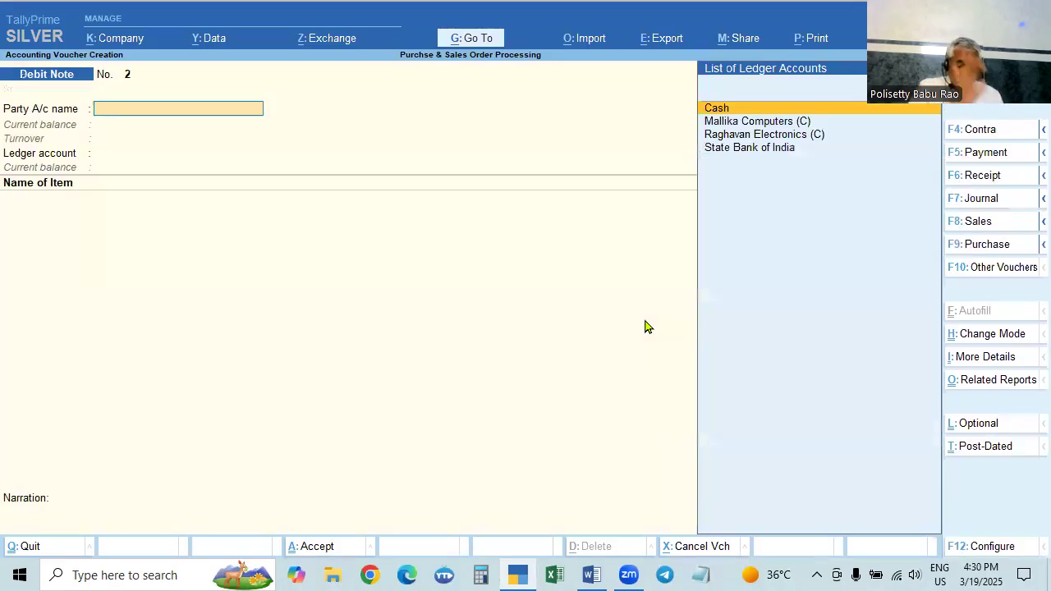
Select Mallika Computers (C) as the party, keep the tracking number Not Applicable and leave the carrier details blank.
{"action": "key", "text": "alt+Tab"}
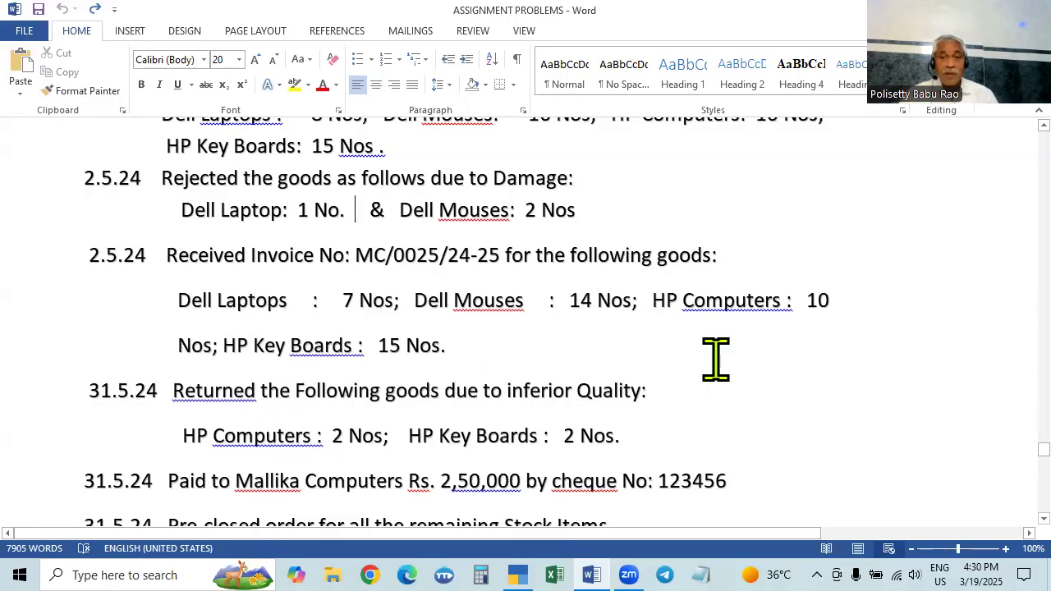
{"action": "key", "text": "alt+Tab"}
{"action": "key", "text": "Down"}
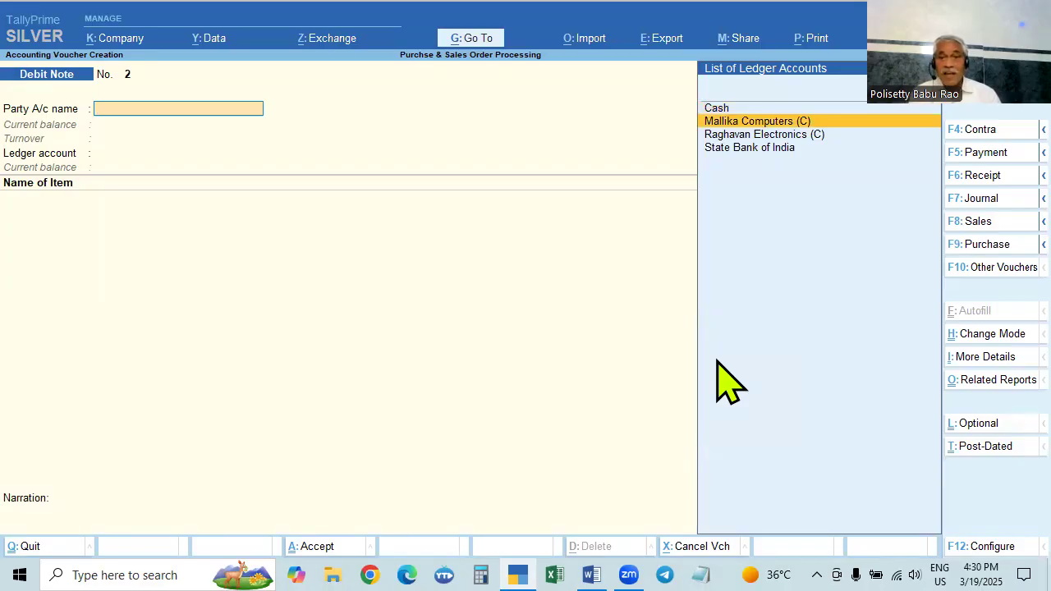
{"action": "key", "text": "Return"}
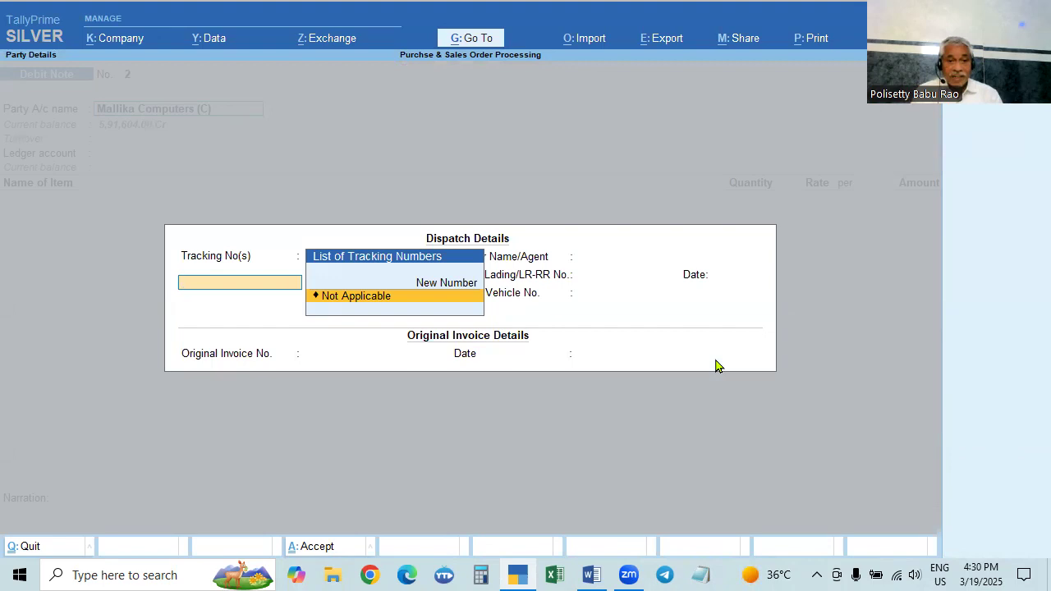
{"action": "key", "text": "Return"}
{"action": "key", "text": "Return"}
{"action": "key", "text": "Return"}
{"action": "key", "text": "Return"}
{"action": "key", "text": "Return"}
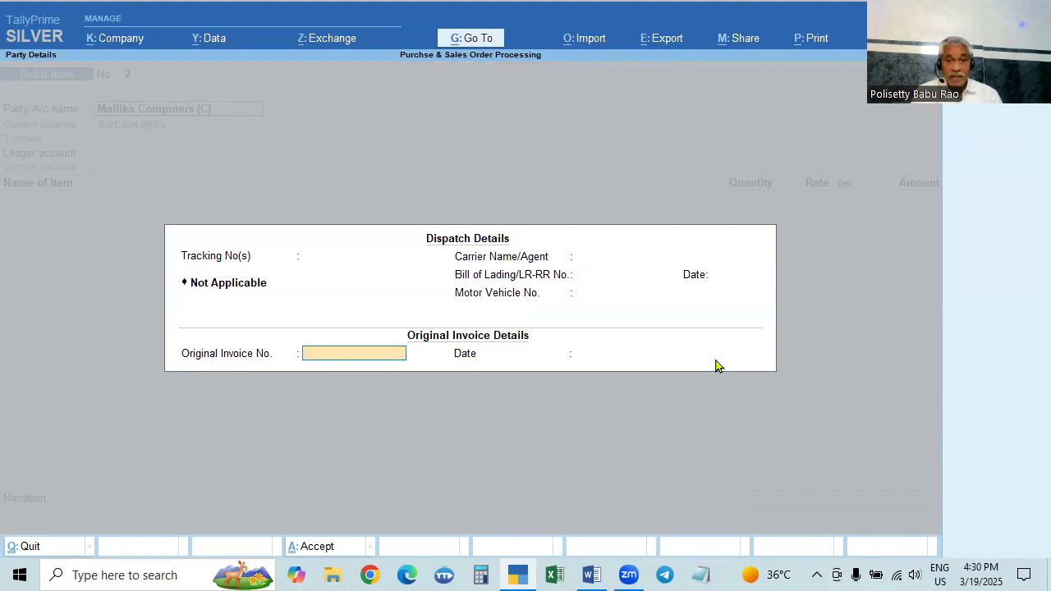
Copy invoice number MC/0025/24-25 from the Word document and enter it as the debit note's original invoice number.
{"action": "key", "text": "alt+Tab"}
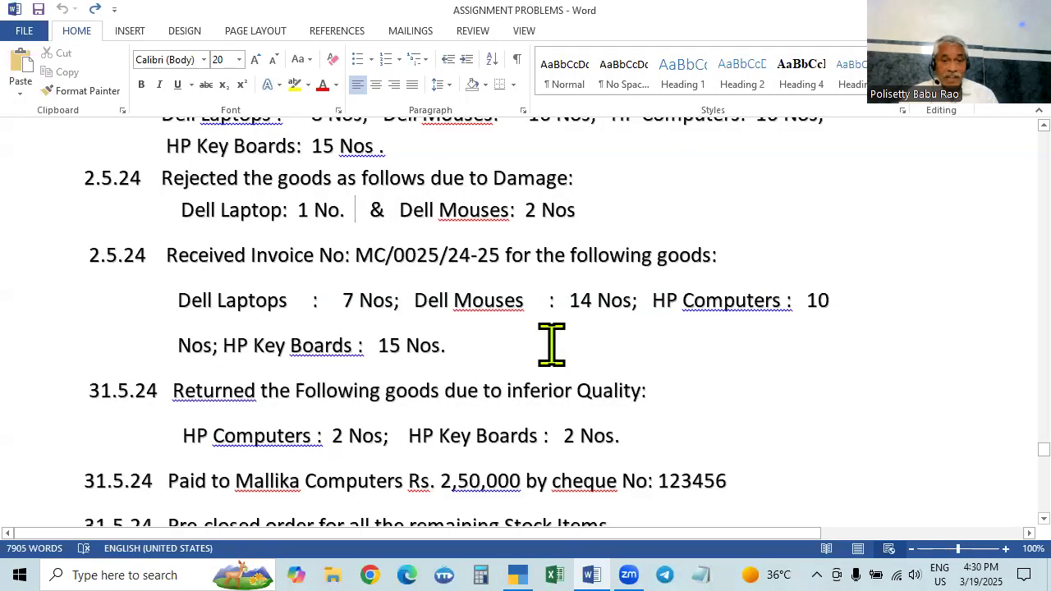
{"action": "double_click", "coordinate": [366, 256]}
{"action": "left_click", "coordinate": [416, 251]}
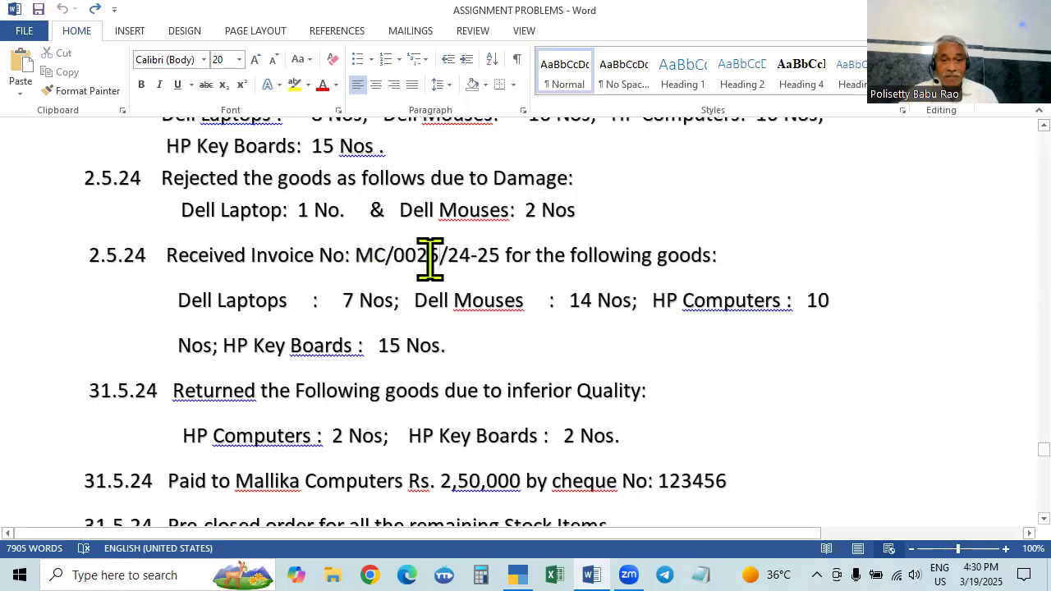
{"action": "left_click_drag", "start_coordinate": [355, 255], "coordinate": [495, 257]}
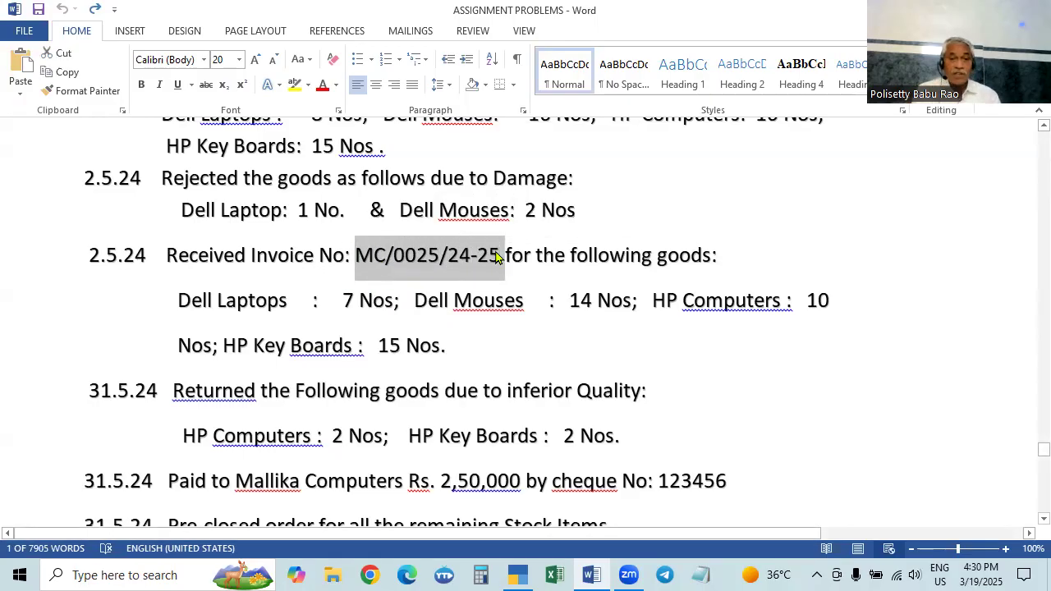
{"action": "key", "text": "alt+Tab"}
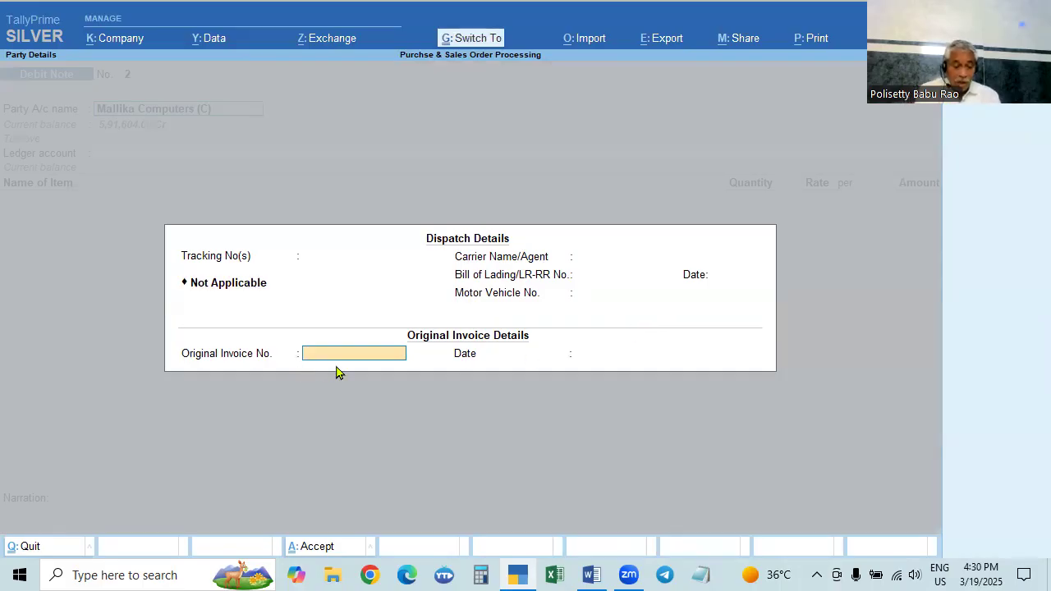
{"action": "key", "text": "ctrl+alt+v"}
{"action": "key", "text": "Return"}
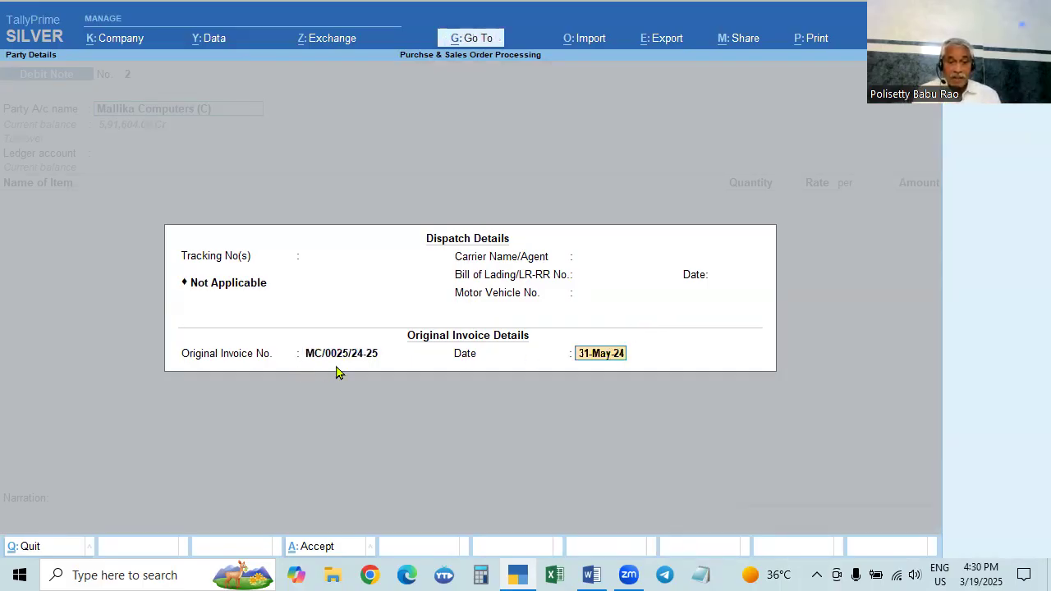
Set the original invoice date to 2.5, per the Word document, and accept the party details.
{"action": "key", "text": "alt+Tab"}
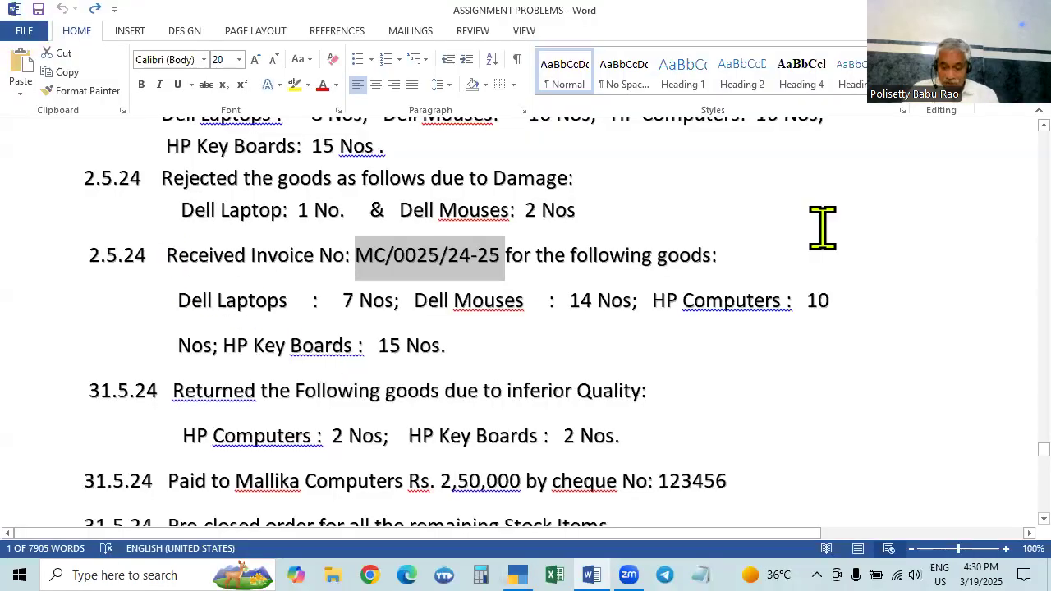
{"action": "key", "text": "alt+Tab"}
{"action": "type", "text": "2.5"}
{"action": "key", "text": "Return"}
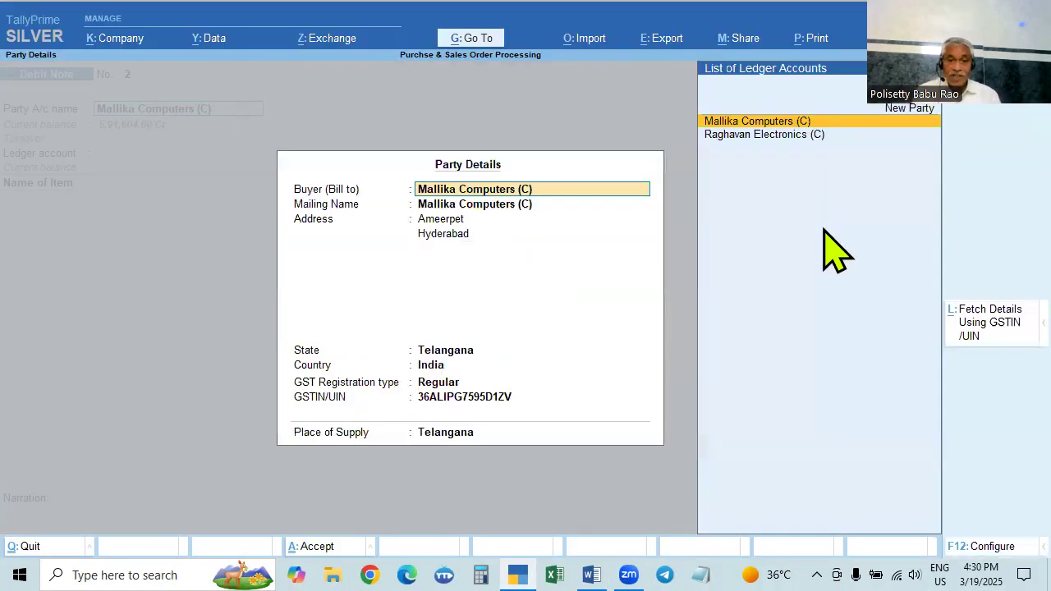
{"action": "key", "text": "Return"}
{"action": "key", "text": "ctrl+a"}
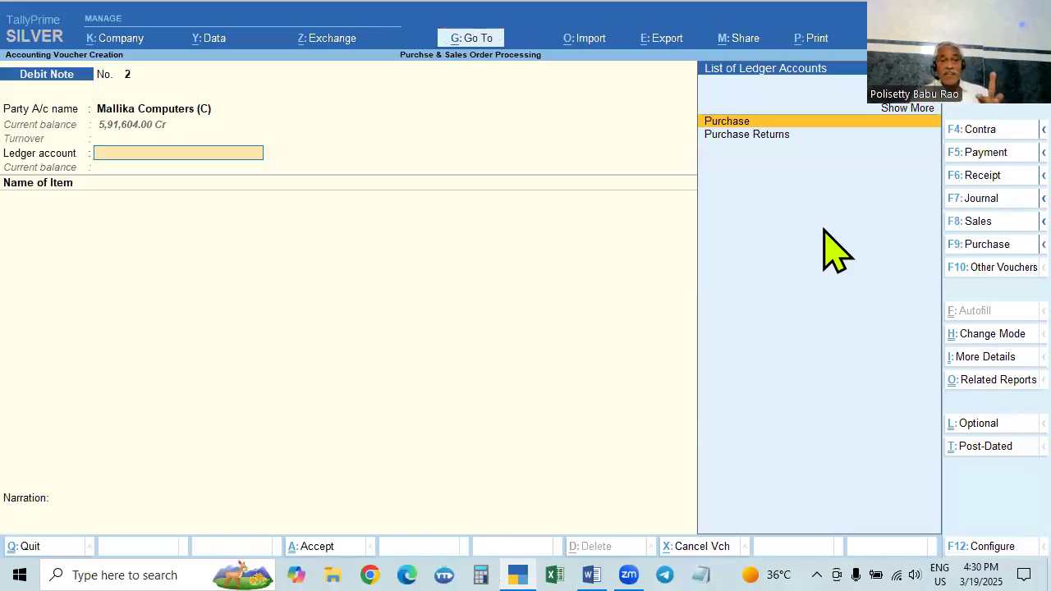
Choose Purchase Returns as the ledger account and add HP Computers, 2 Nos at 30,000.00, with tracking and order Not Applicable.
{"action": "key", "text": "Down"}
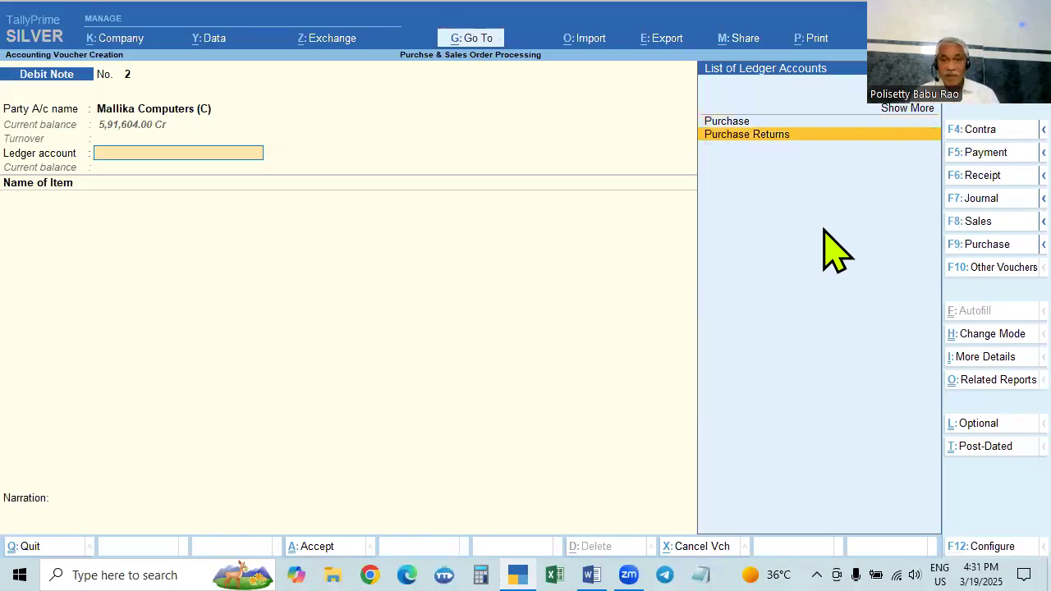
{"action": "key", "text": "Return"}
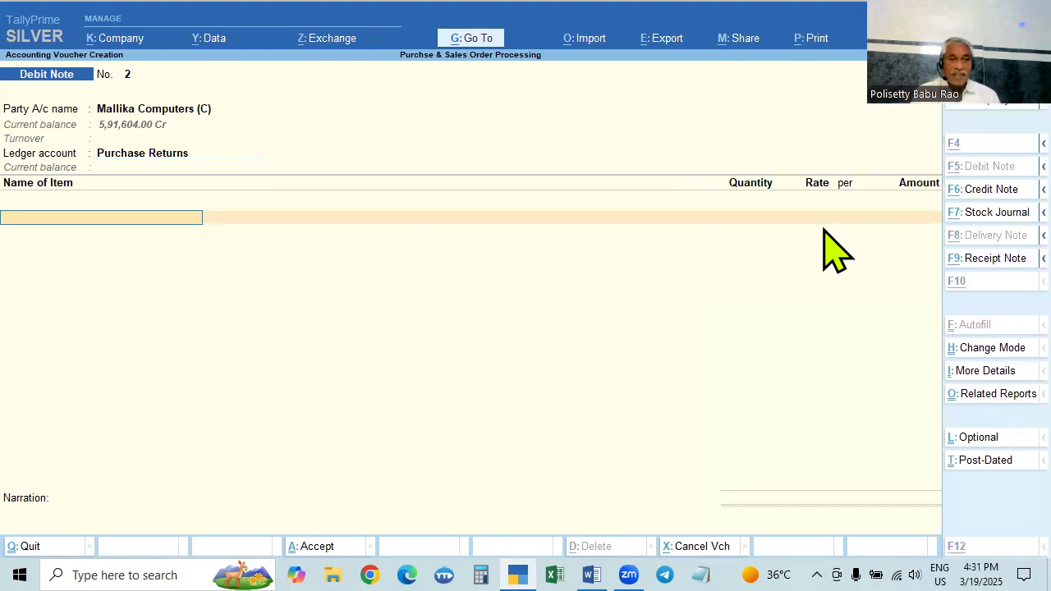
{"action": "key", "text": "alt+Tab"}
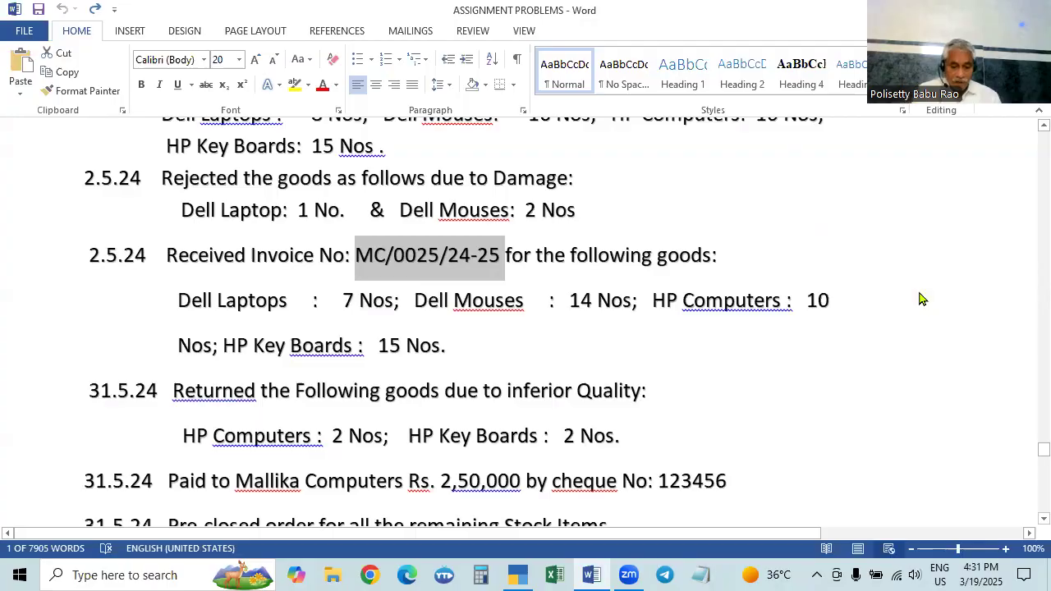
{"action": "key", "text": "alt+Tab"}
{"action": "type", "text": "Hp"}
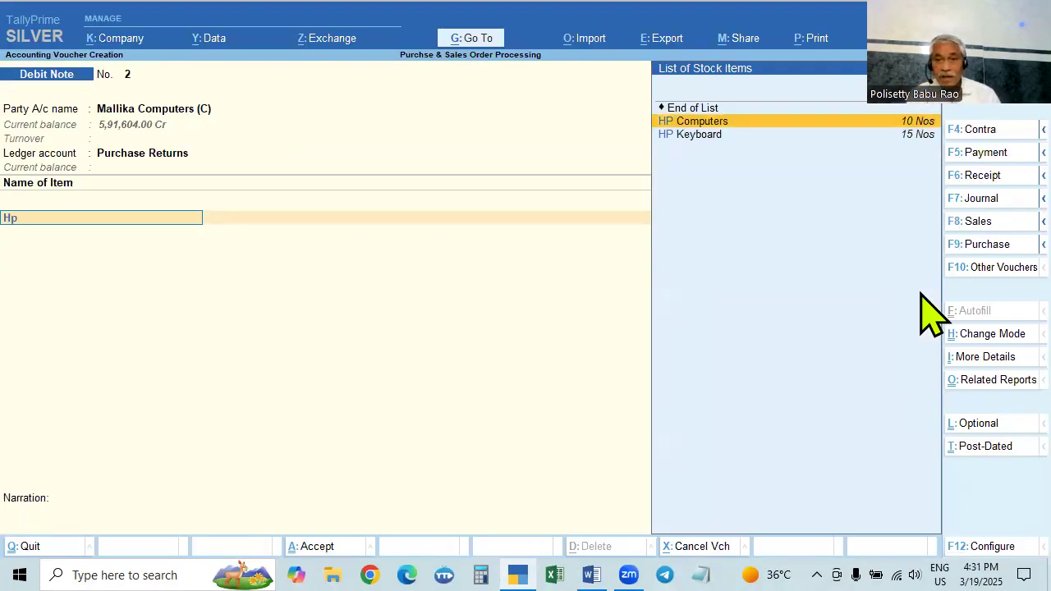
{"action": "key", "text": "Return"}
{"action": "key", "text": "Return"}
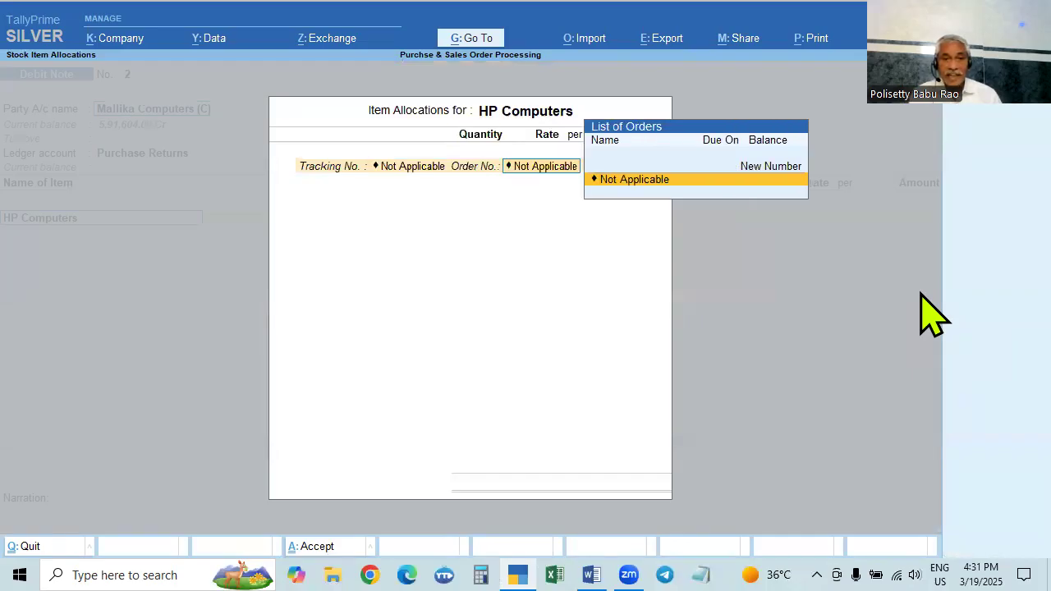
{"action": "key", "text": "Return"}
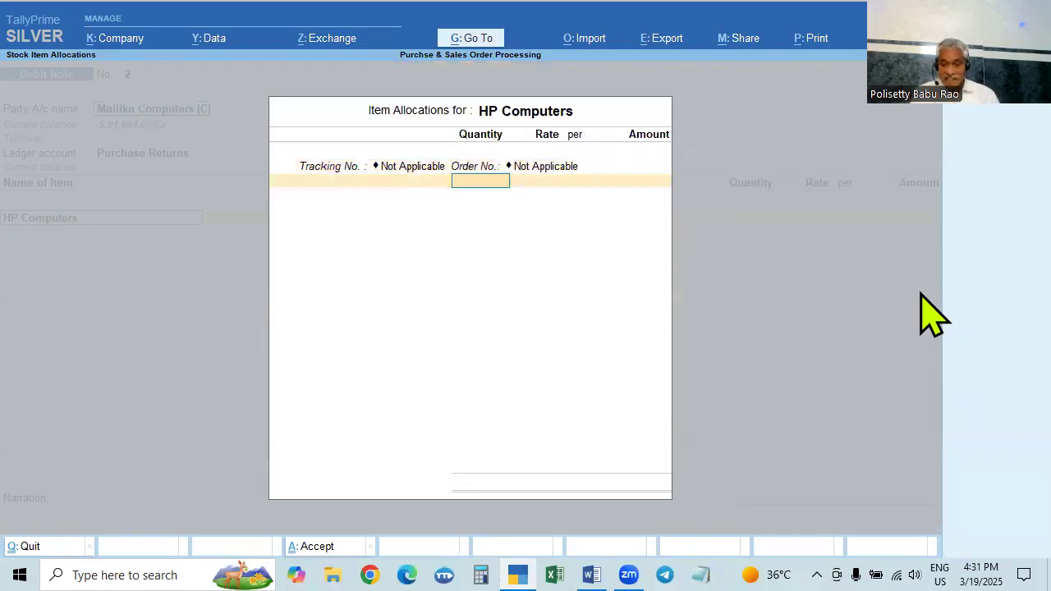
{"action": "key", "text": "Return"}
{"action": "key", "text": "Return"}
{"action": "key", "text": "Return"}
{"action": "key", "text": "Return"}
{"action": "key", "text": "Return"}
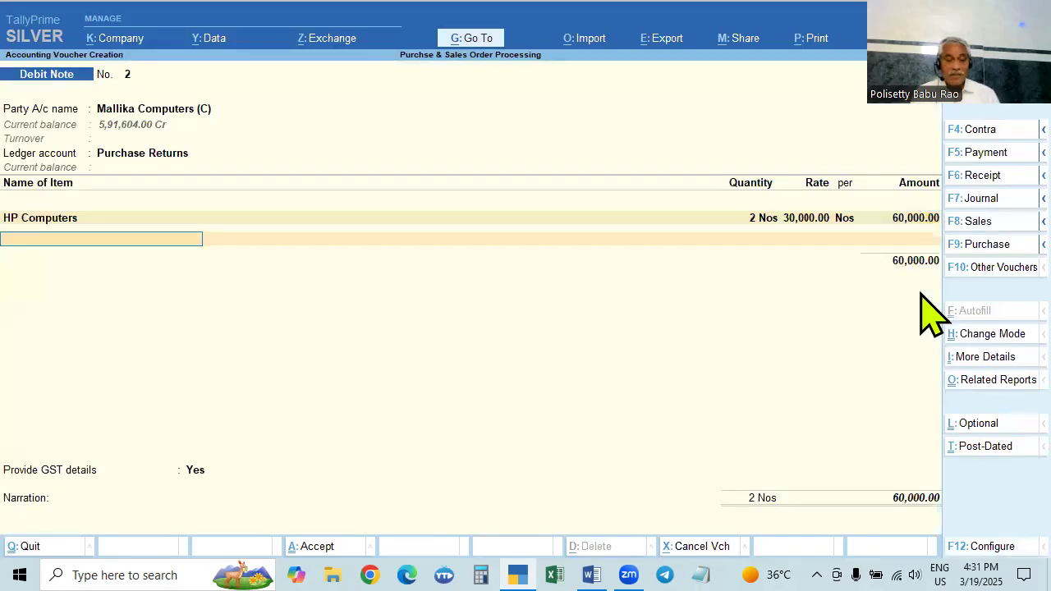
Check the returned goods in the Word document and add HP Keyboard as the second item with tracking Not Applicable.
{"action": "key", "text": "alt+Tab"}
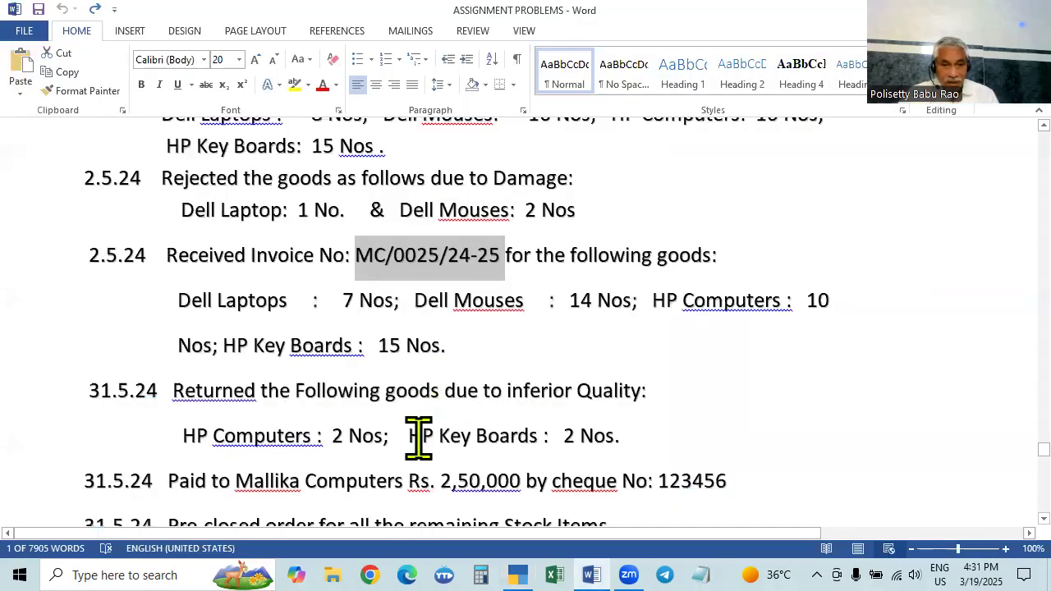
{"action": "key", "text": "alt+Tab"}
{"action": "type", "text": "hp"}
{"action": "key", "text": "Down"}
{"action": "key", "text": "Return"}
{"action": "key", "text": "Return"}
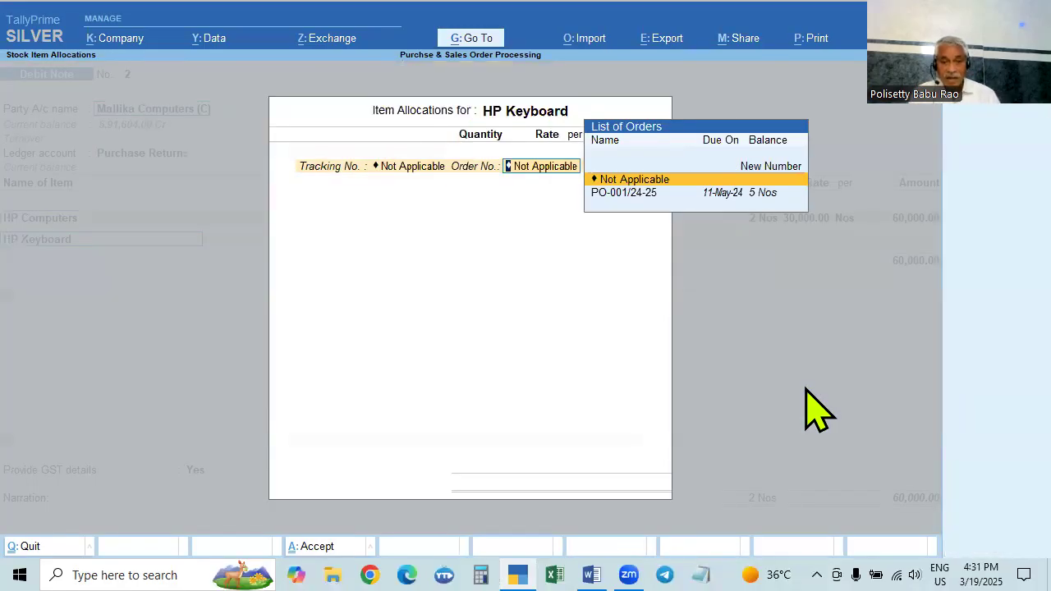
Return to the HP Computers allocation, check which orders are available for it and reconfirm its values.
{"action": "key", "text": "Escape"}
{"action": "key", "text": "Escape"}
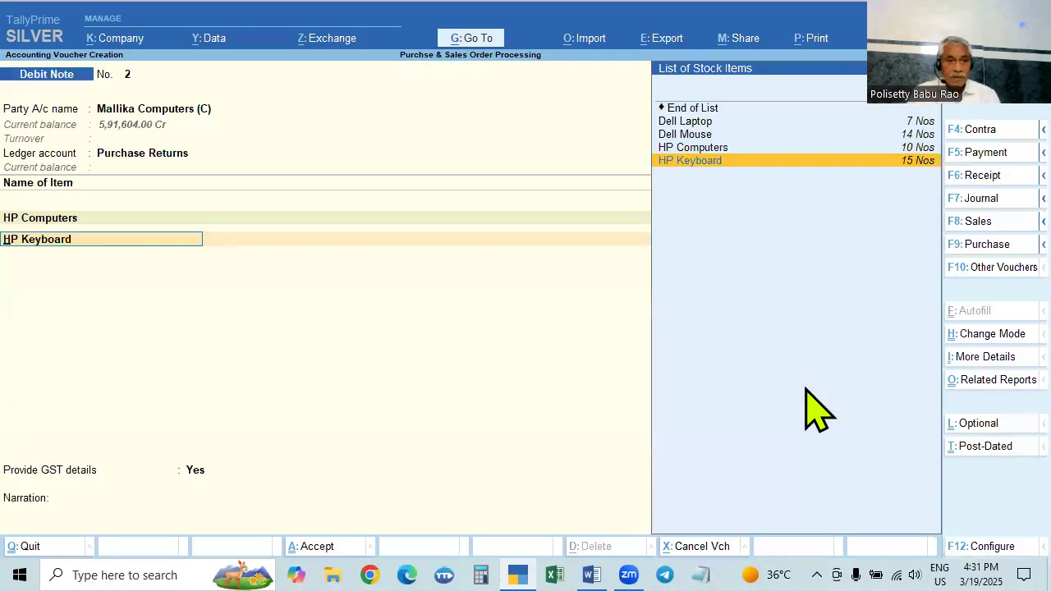
{"action": "key", "text": "BackSpace"}
{"action": "key", "text": "BackSpace"}
{"action": "key", "text": "Return"}
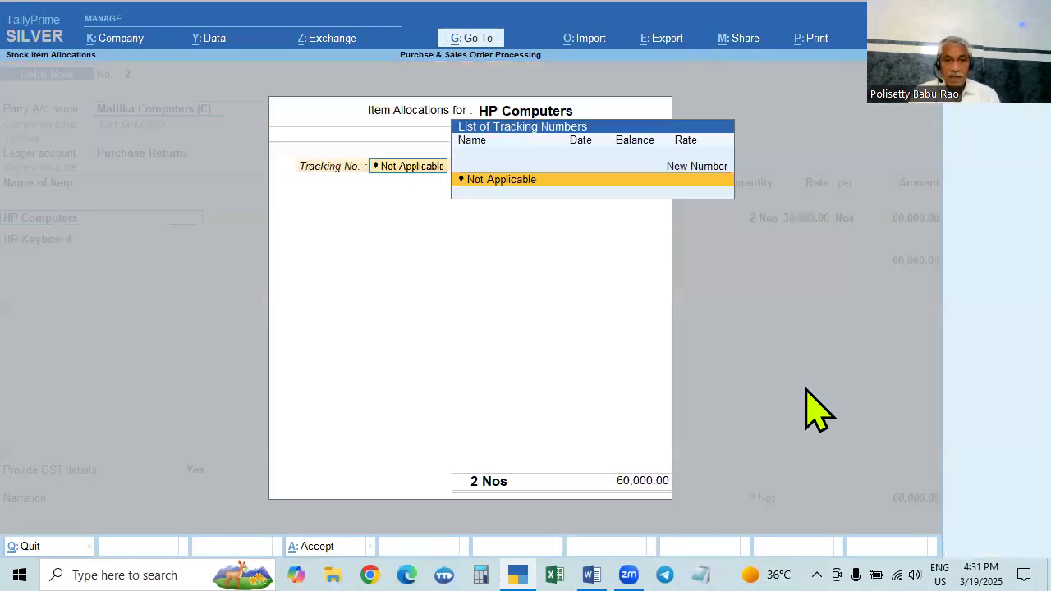
{"action": "key", "text": "Return"}
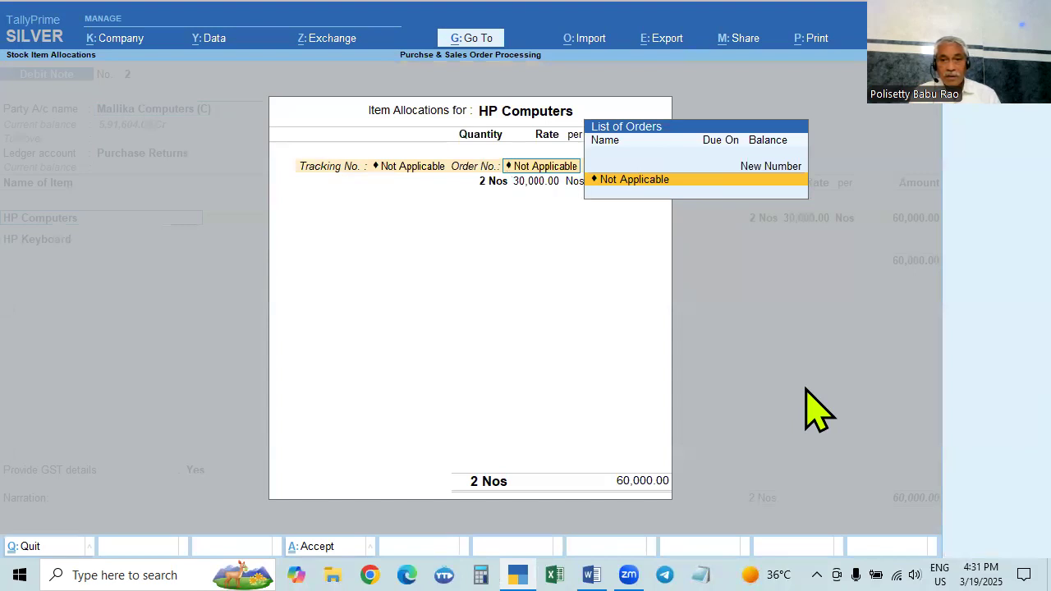
{"action": "key", "text": "Return"}
{"action": "key", "text": "Return"}
{"action": "key", "text": "Return"}
{"action": "key", "text": "Return"}
{"action": "key", "text": "Return"}
{"action": "key", "text": "Return"}
Allocate HP Keyboard against order PO-001/24-25 with 2 Nos at 500.00 and end the item list.
{"action": "key", "text": "Return"}
{"action": "key", "text": "Return"}
{"action": "key", "text": "Down"}
{"action": "key", "text": "Return"}
{"action": "key", "text": "Return"}
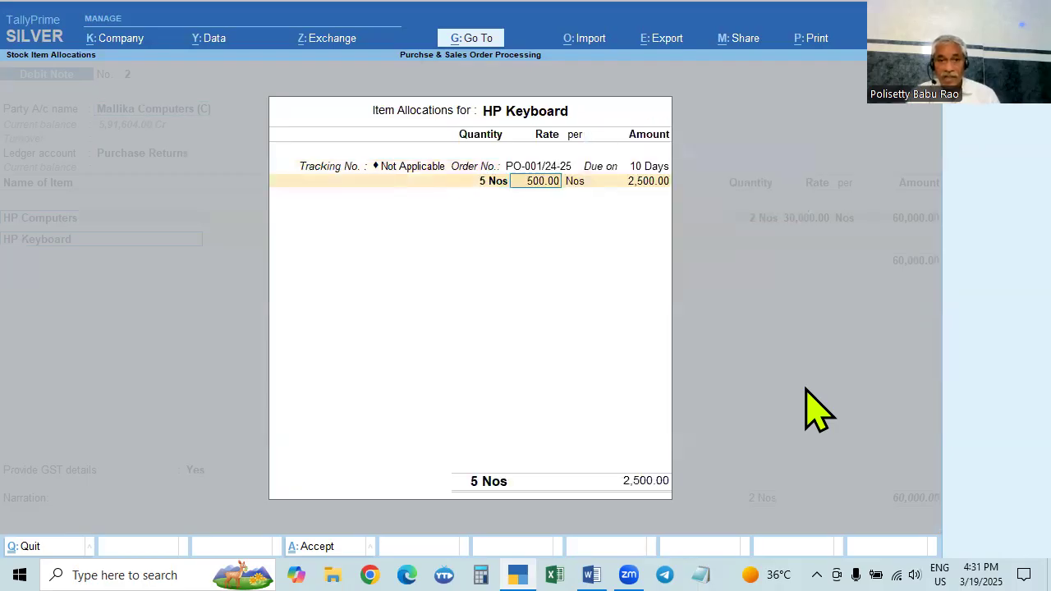
{"action": "key", "text": "BackSpace"}
{"action": "key", "text": "alt+Tab"}
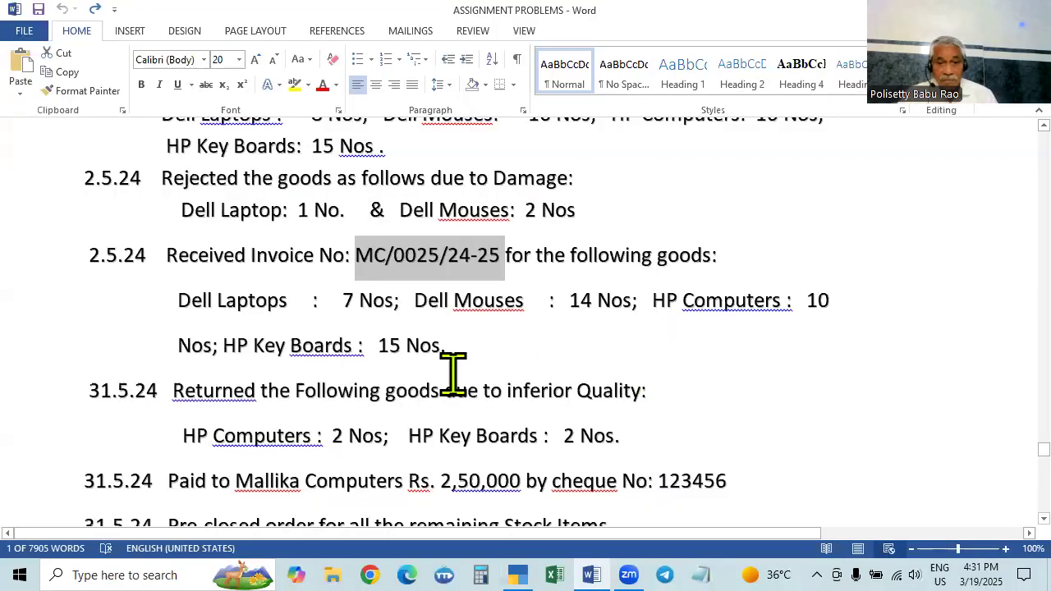
{"action": "key", "text": "alt+Tab"}
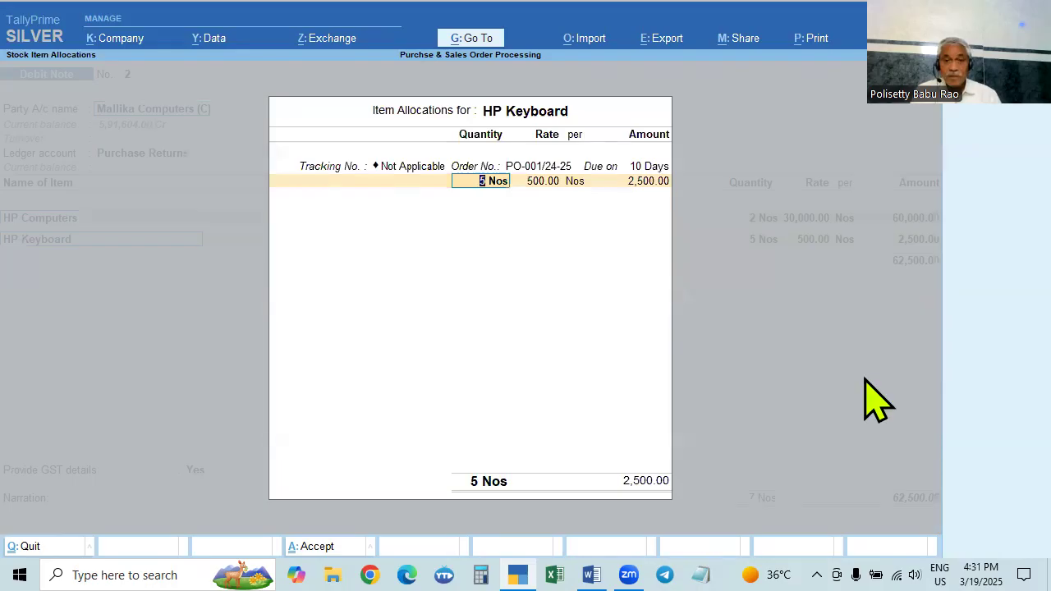
{"action": "key", "text": "BackSpace"}
{"action": "type", "text": "2"}
{"action": "key", "text": "Return"}
{"action": "key", "text": "Return"}
{"action": "key", "text": "Return"}
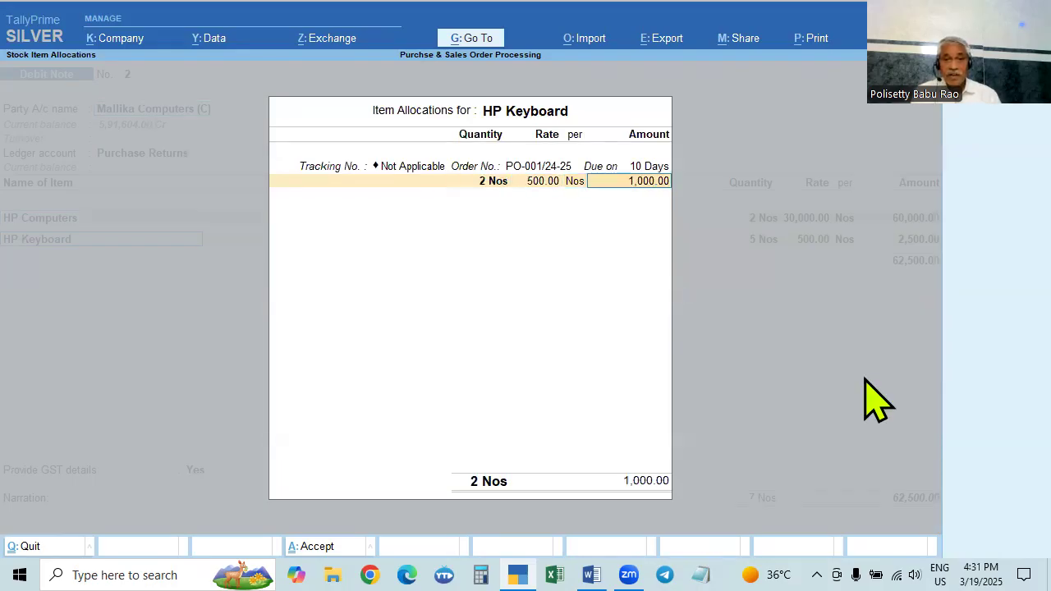
{"action": "key", "text": "Return"}
{"action": "key", "text": "Return"}
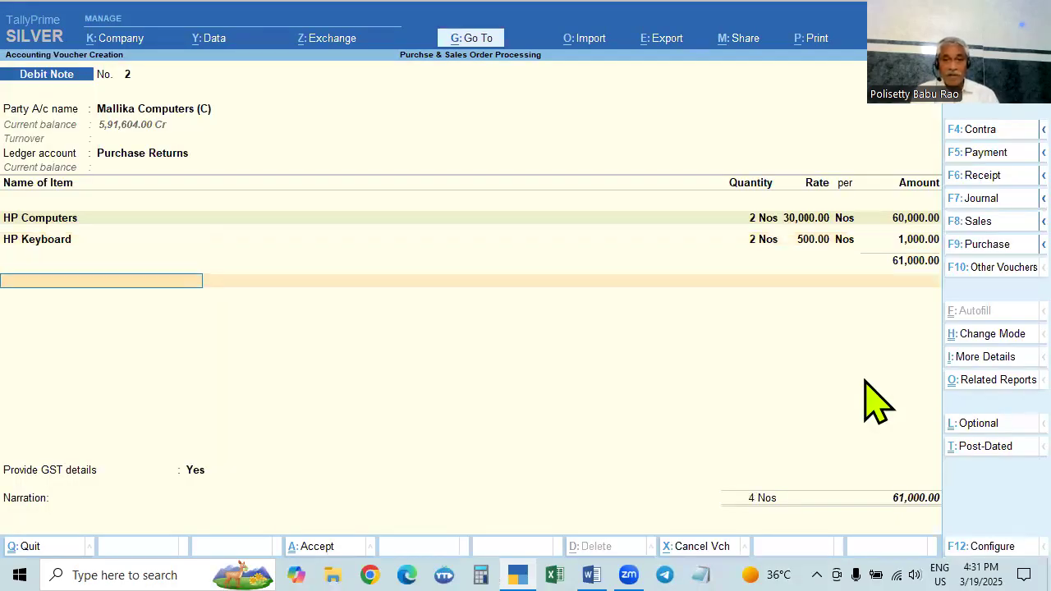
Add the CGST and SGST ledgers to the debit note.
{"action": "type", "text": "Cgst"}
{"action": "key", "text": "Return"}
{"action": "key", "text": "Return"}
{"action": "type", "text": "Sgst"}
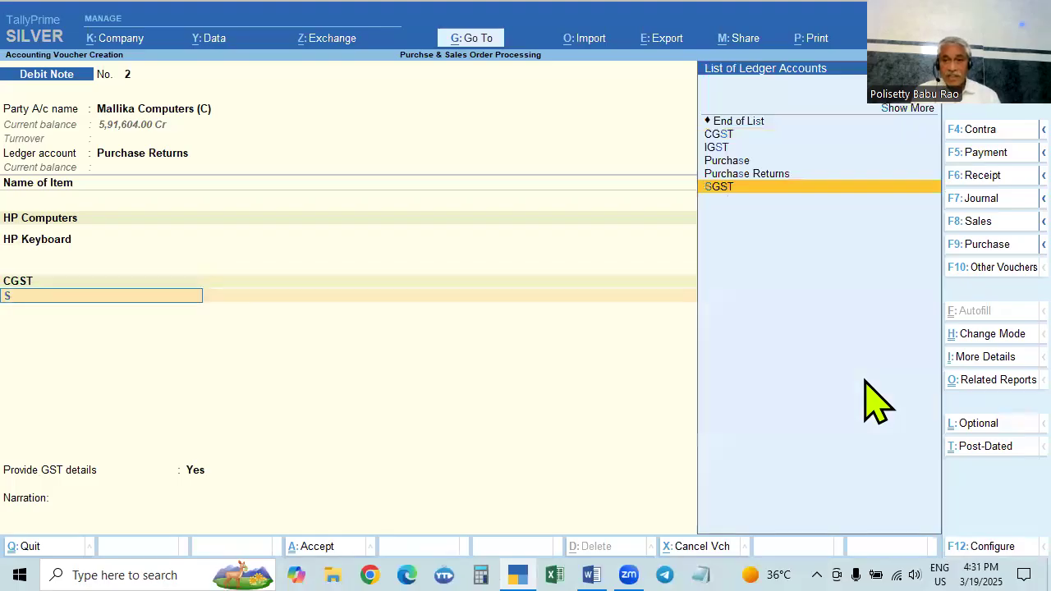
{"action": "key", "text": "Return"}
{"action": "key", "text": "Return"}
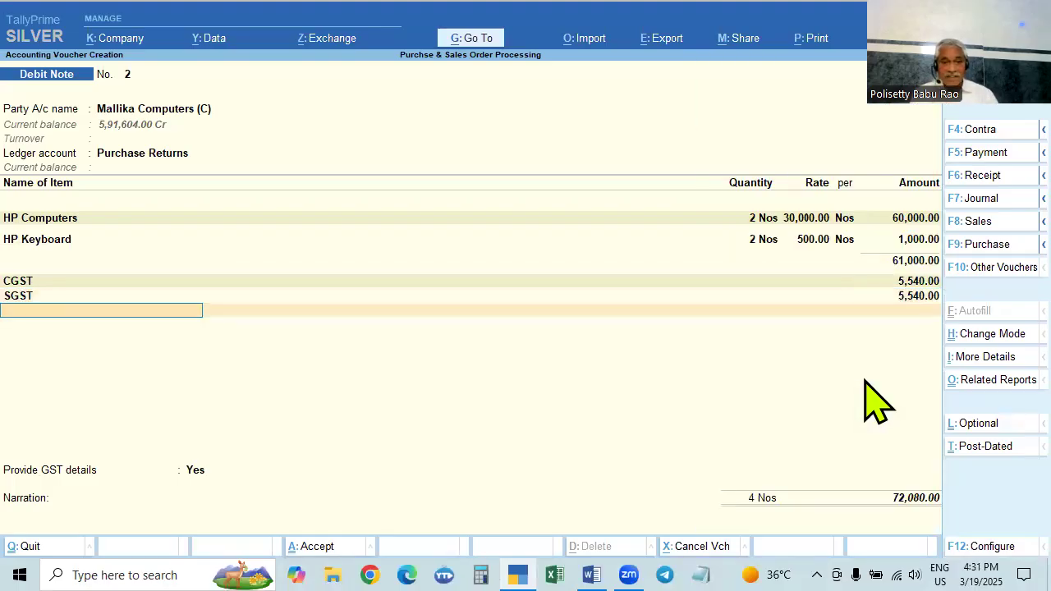
Keep GST details enabled on the debit note, set 07-Others as its reason and leave the supplier's note number blank.
{"action": "key", "text": "Return"}
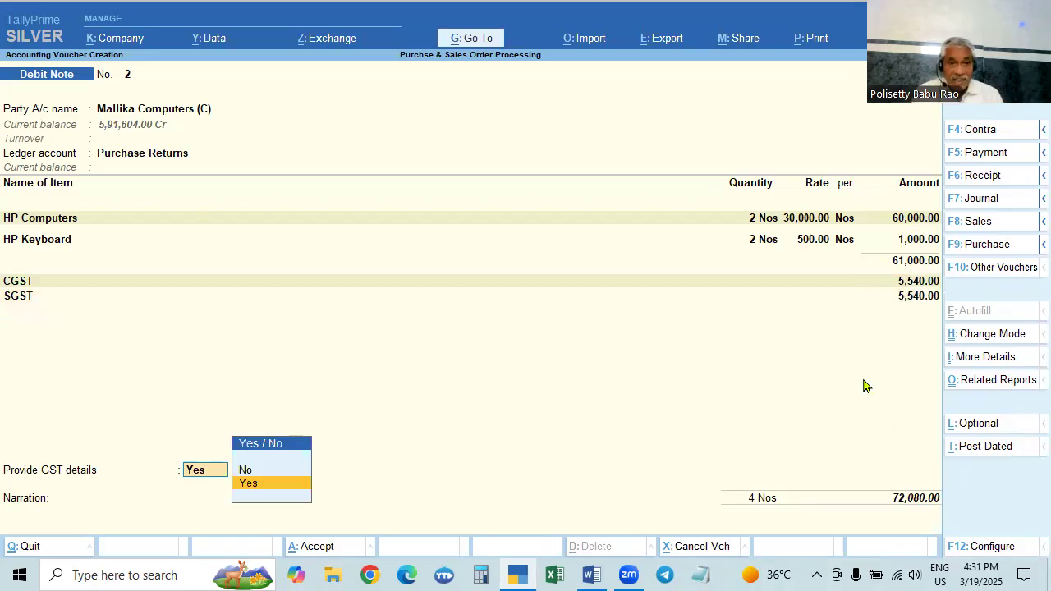
{"action": "key", "text": "Return"}
{"action": "key", "text": "alt+Tab"}
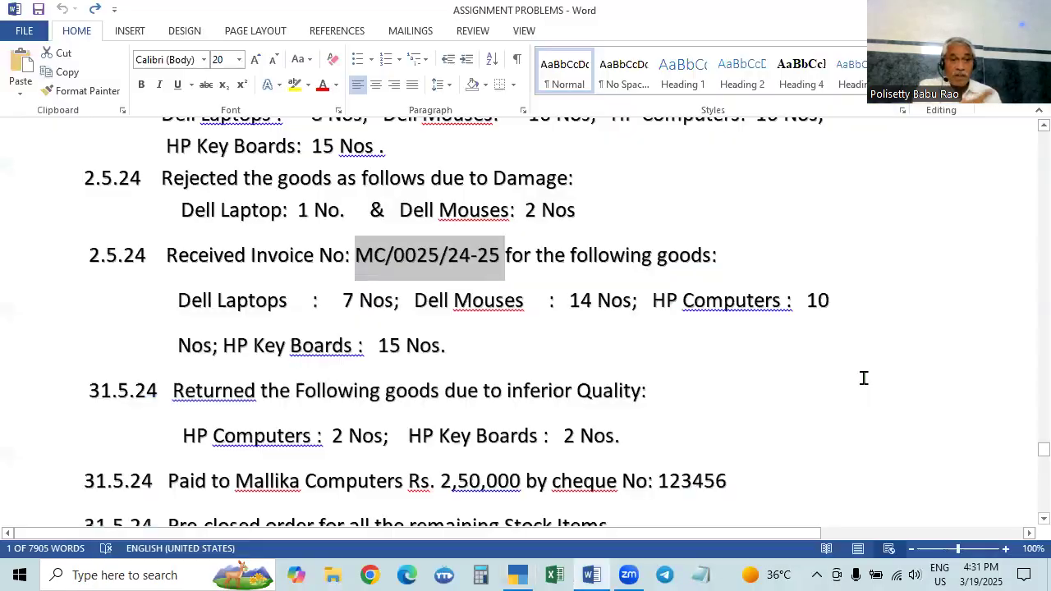
{"action": "key", "text": "alt+Tab"}
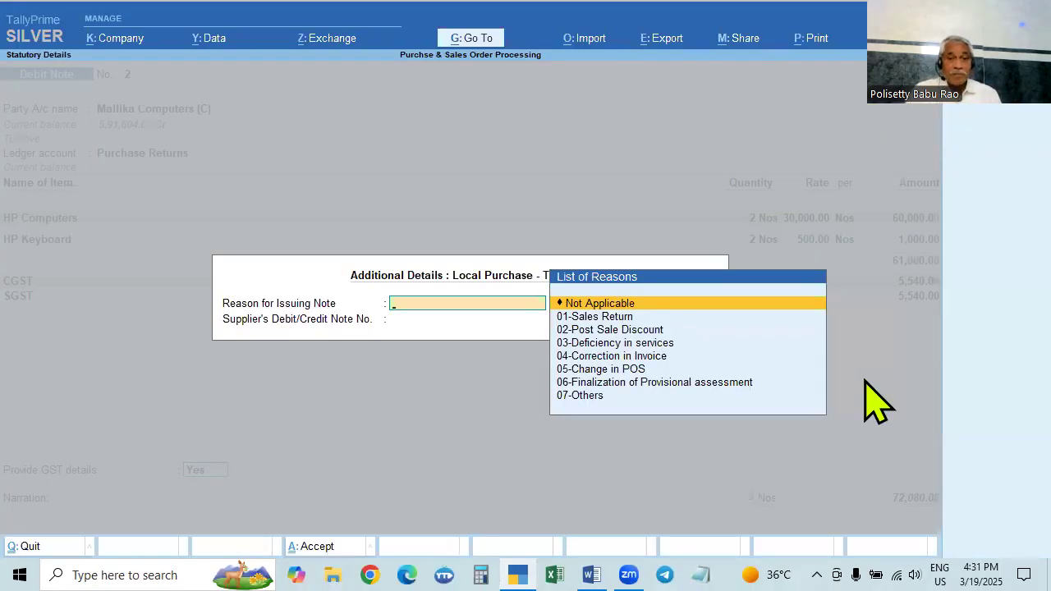
{"action": "key", "text": "Down"}
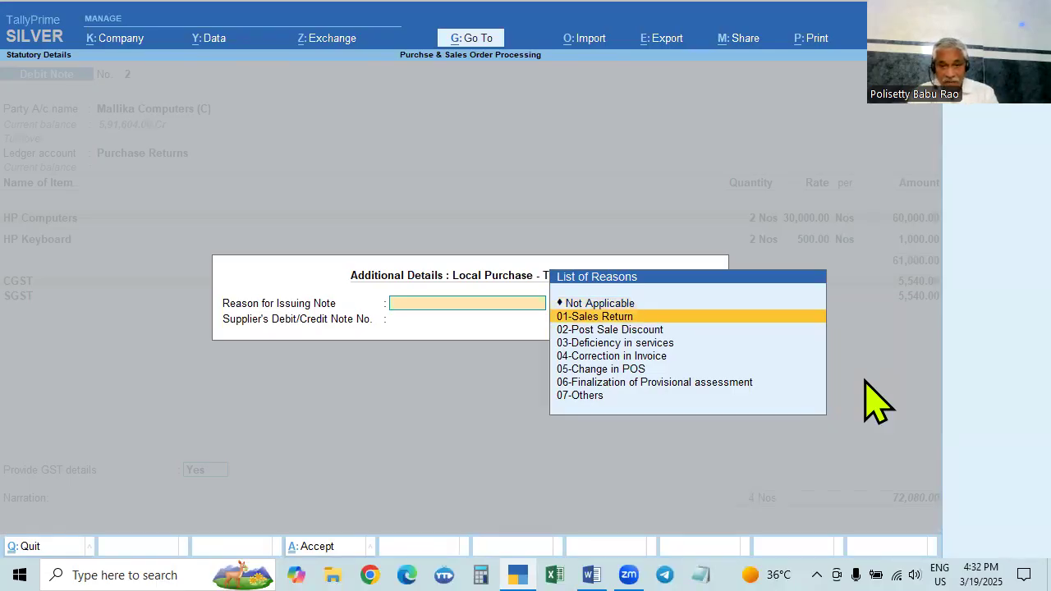
{"action": "key", "text": "Down"}
{"action": "key", "text": "Down"}
{"action": "key", "text": "Down"}
{"action": "key", "text": "Down"}
{"action": "key", "text": "Down"}
{"action": "key", "text": "Down"}
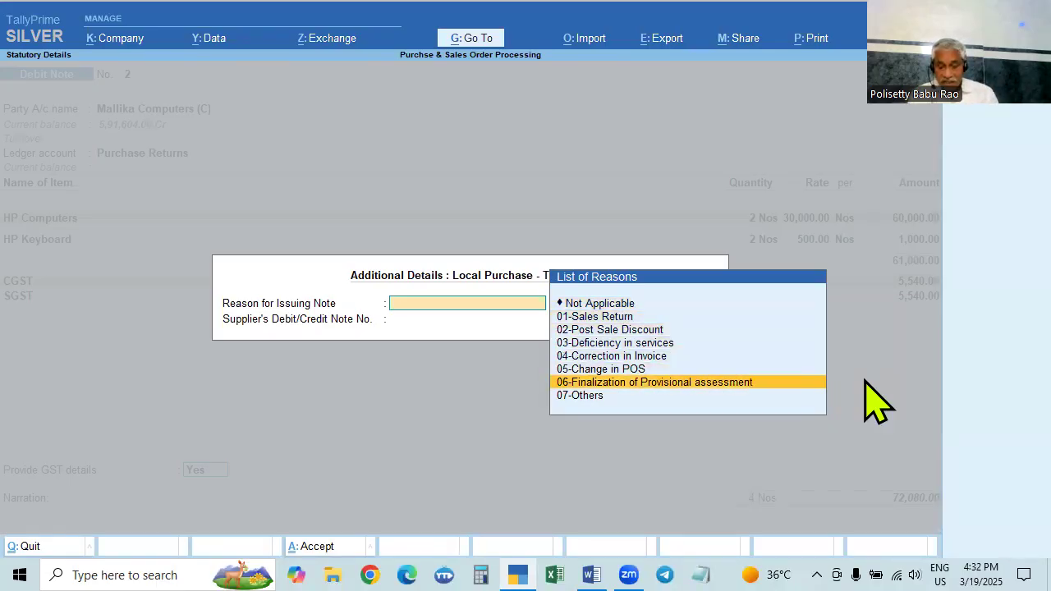
{"action": "key", "text": "Return"}
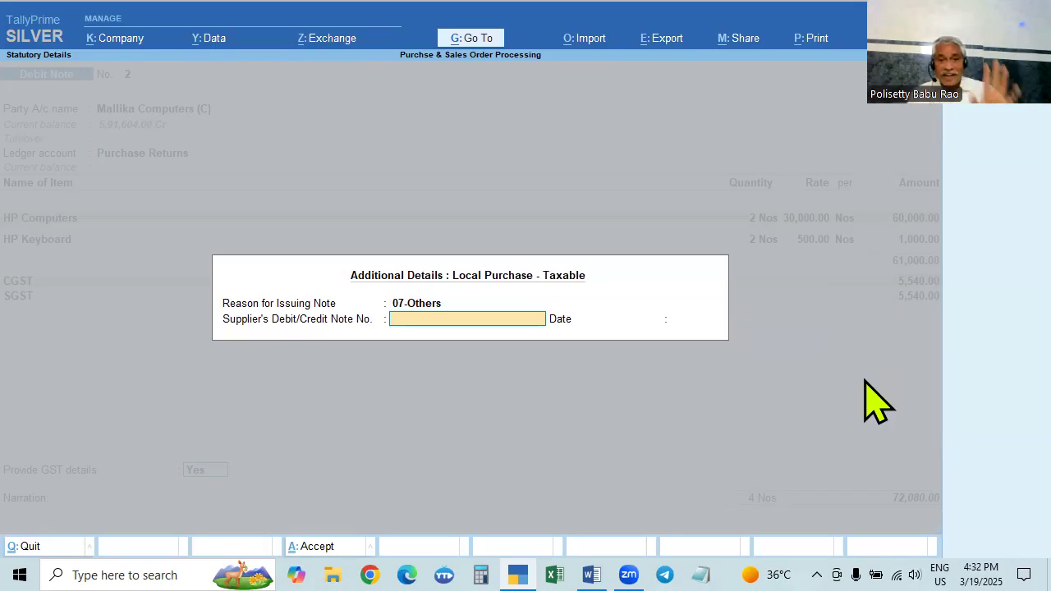
{"action": "key", "text": "Return"}
{"action": "key", "text": "Return"}
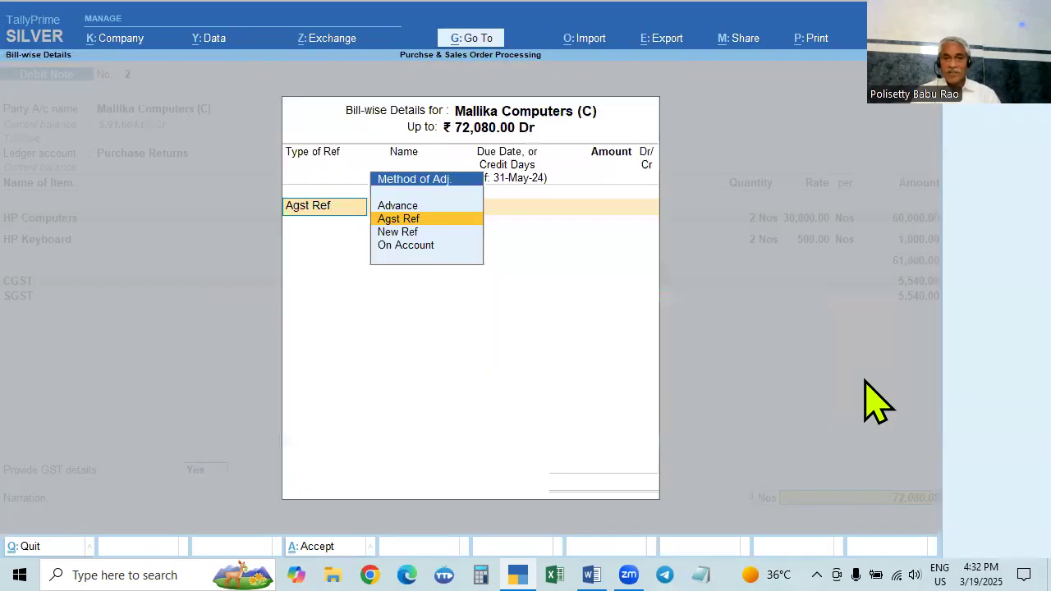
Allocate the debit note's 72,080.00 against bill MC/0025/24-25 as Agst Ref and save the voucher.
{"action": "key", "text": "Return"}
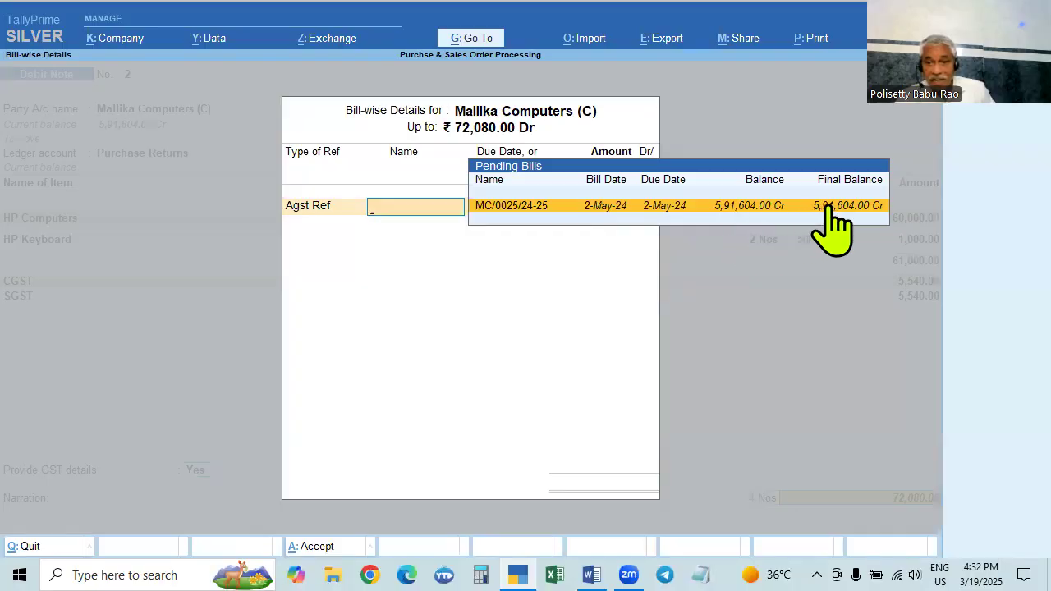
{"action": "key", "text": "Return"}
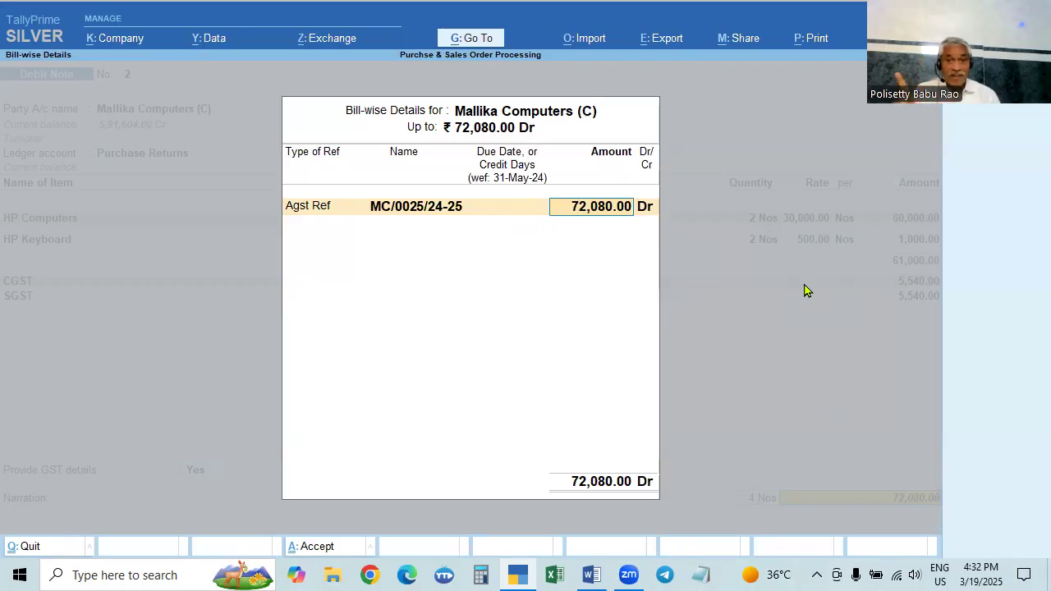
{"action": "key", "text": "Return"}
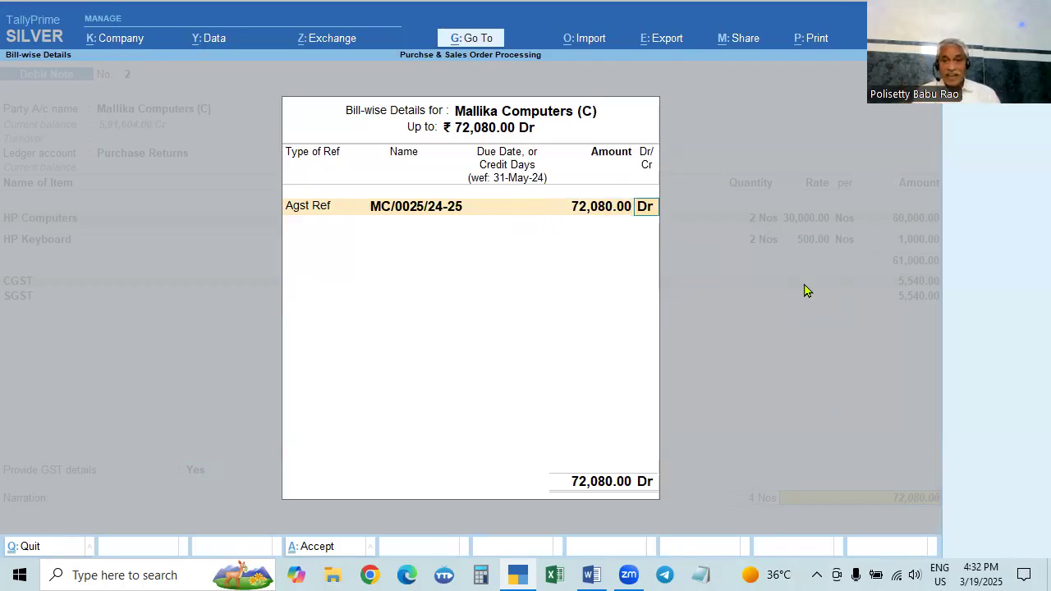
{"action": "key", "text": "Return"}
{"action": "key", "text": "Return"}
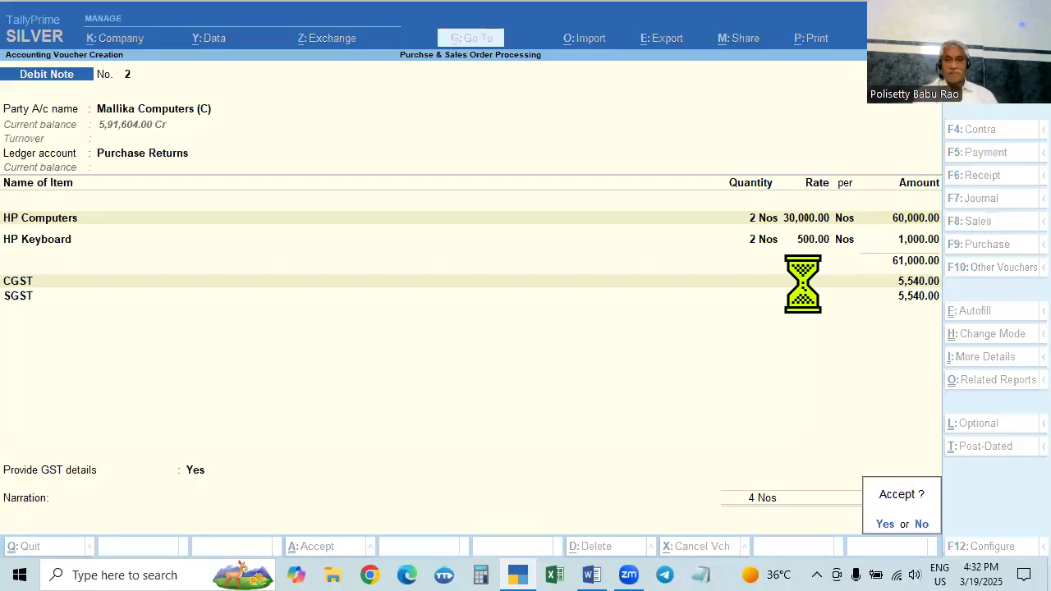
{"action": "key", "text": "Return"}
Check the remaining 31.5.24 transactions of the first problem in the Word document and return to TallyPrime.
{"action": "key", "text": "alt+Tab"}
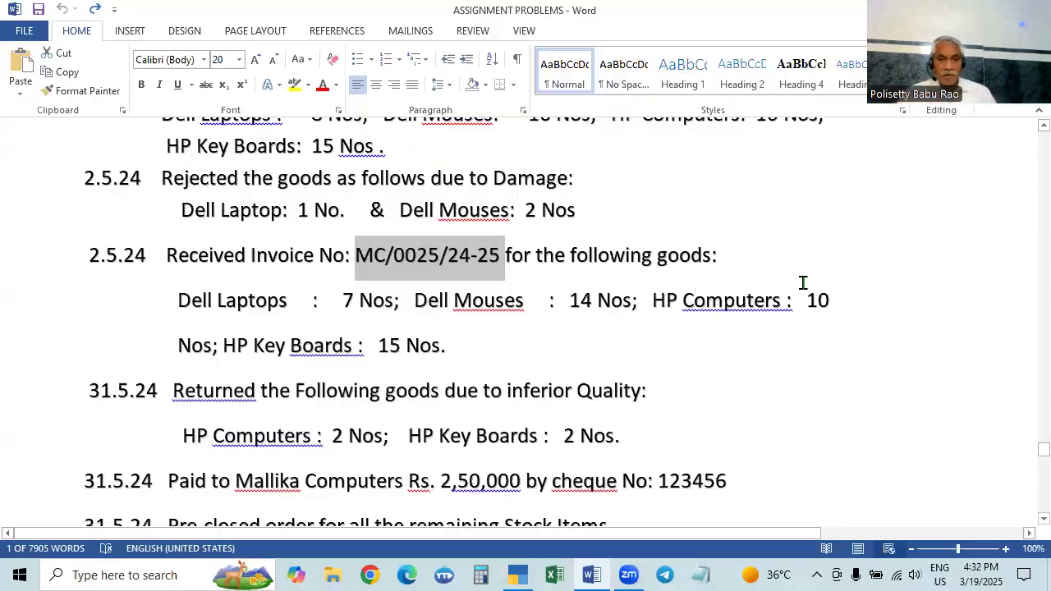
{"action": "scroll", "coordinate": [431, 443], "scroll_direction": "down", "scroll_amount": 2}
{"action": "scroll", "coordinate": [431, 443], "scroll_direction": "down", "scroll_amount": 1}
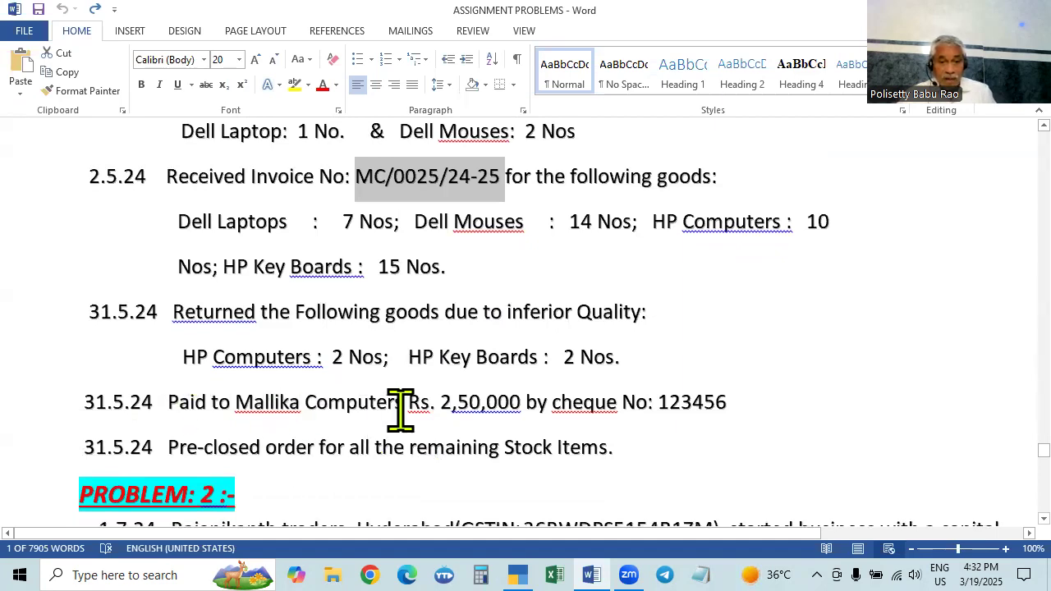
{"action": "key", "text": "alt+Tab"}
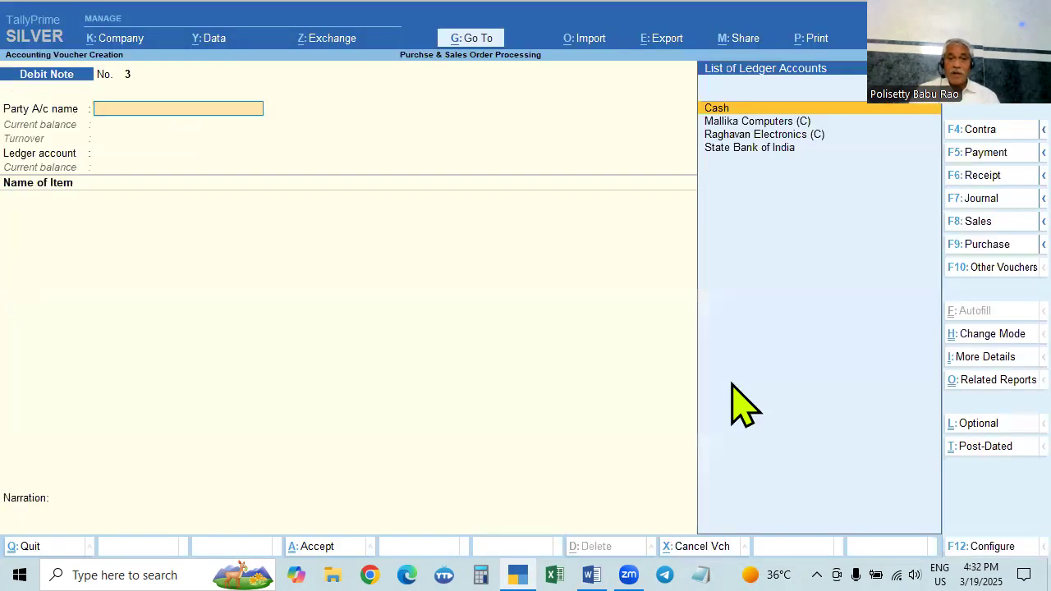
{"action": "key", "text": "alt+Tab"}
{"action": "key", "text": "alt+Tab"}
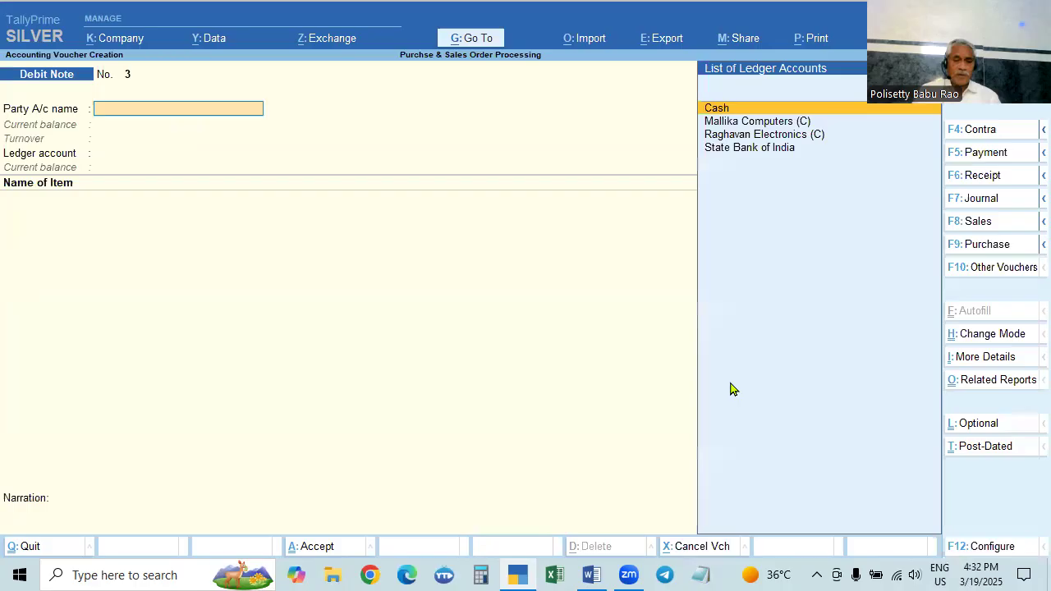
{"action": "key", "text": "alt+Tab"}
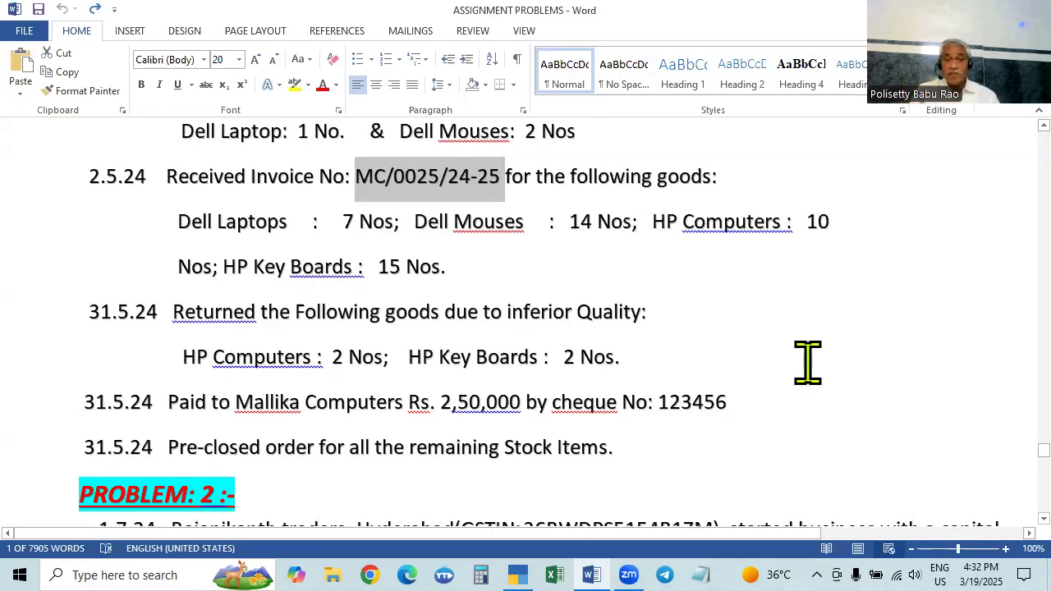
{"action": "key", "text": "alt+Tab"}
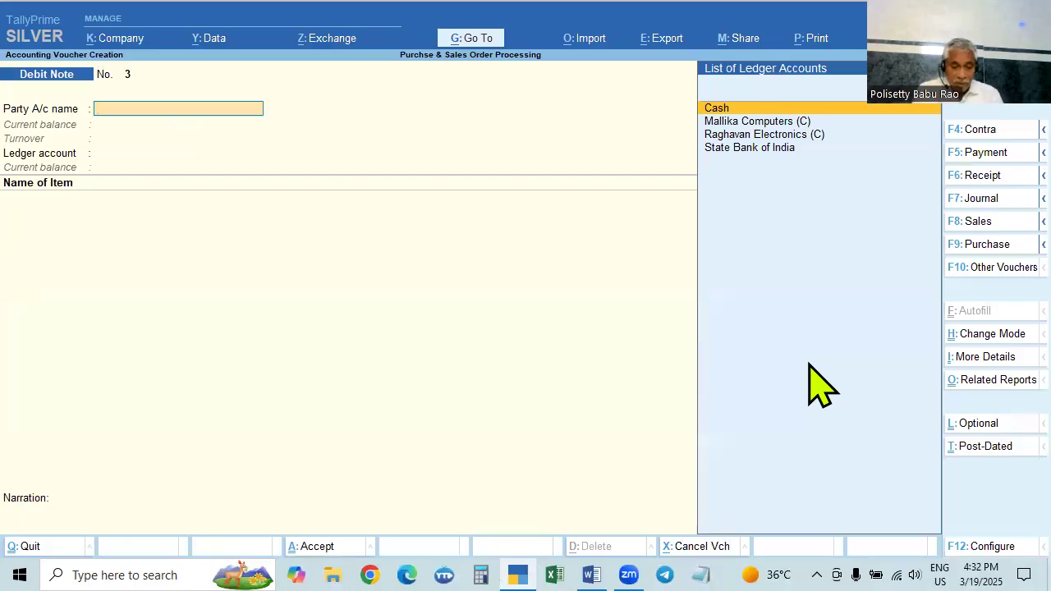
Start a payment voucher and debit Mallika Computers (C) with 2,50,000.
{"action": "key", "text": "F5"}
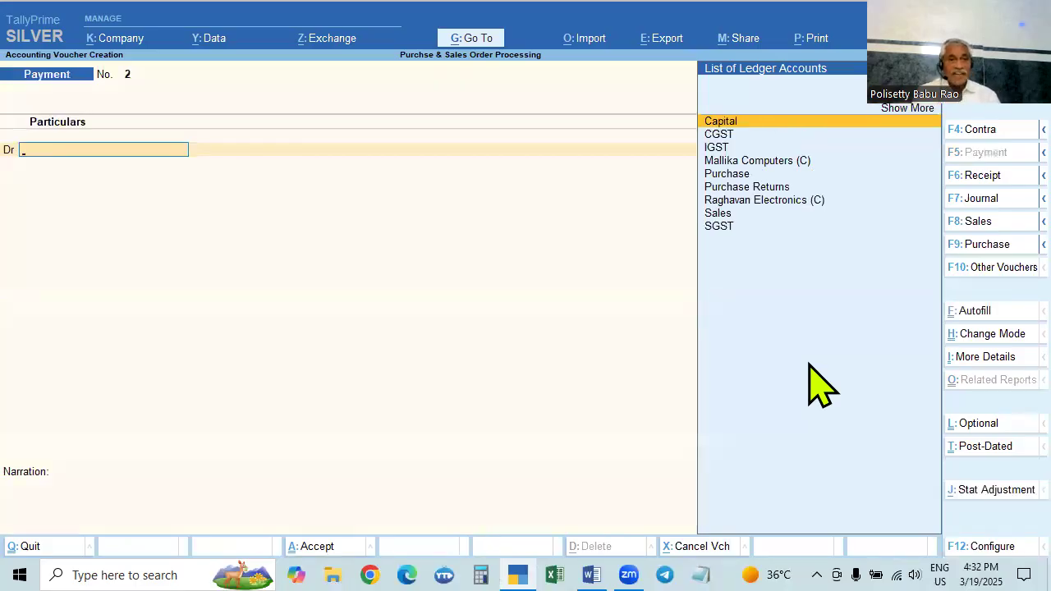
{"action": "key", "text": "Down"}
{"action": "key", "text": "Down"}
{"action": "key", "text": "Down"}
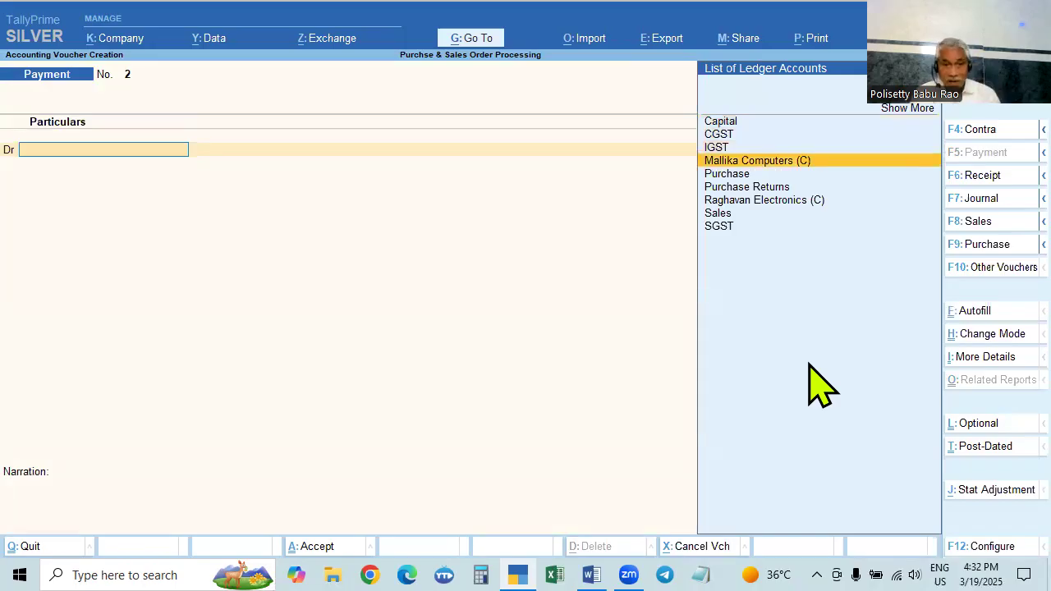
{"action": "key", "text": "Return"}
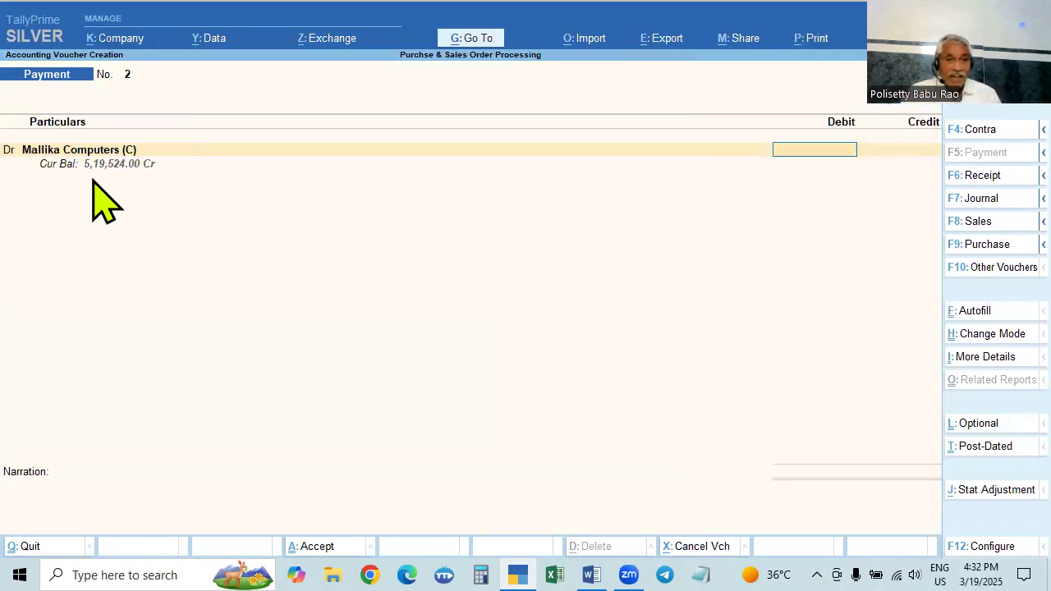
{"action": "type", "text": "250000"}
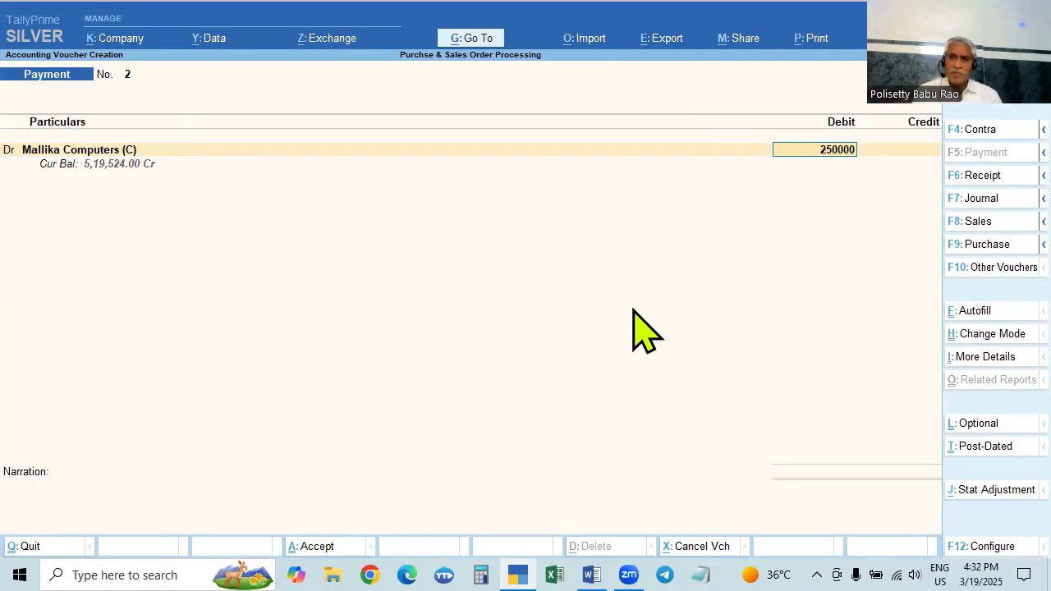
Allocate the 2,50,000.00 payment against pending bill MC/0025/24-25 as Agst Ref.
{"action": "key", "text": "Return"}
{"action": "key", "text": "Return"}
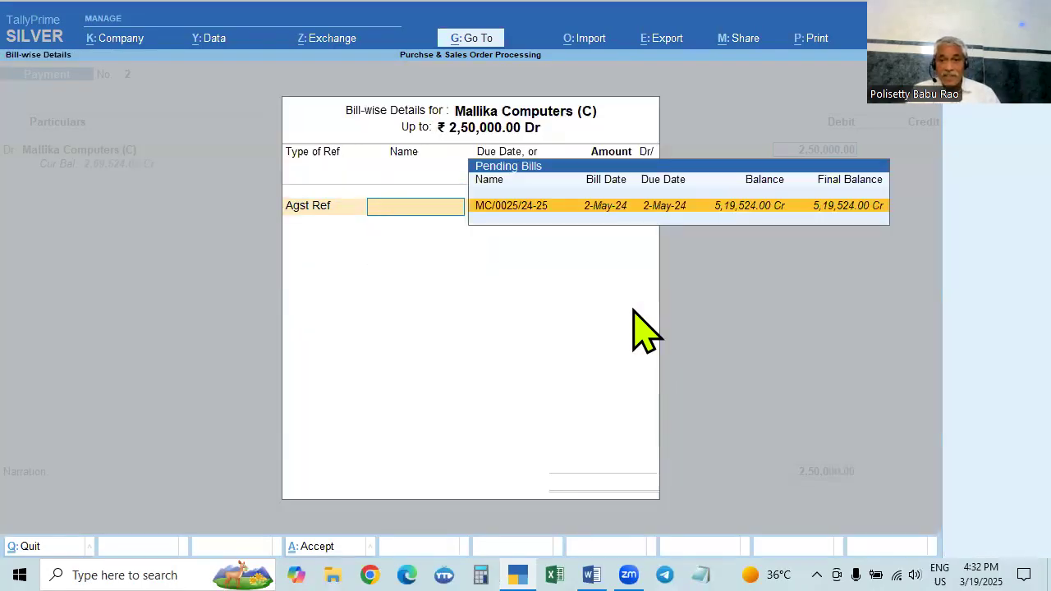
{"action": "left_click", "coordinate": [816, 212]}
{"action": "key", "text": "Return"}
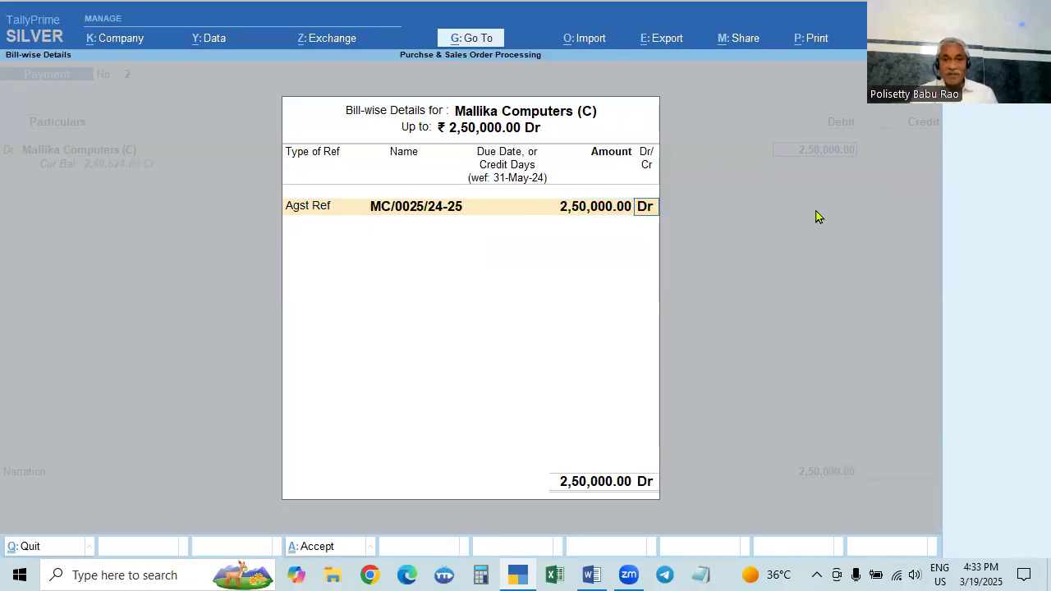
{"action": "key", "text": "Return"}
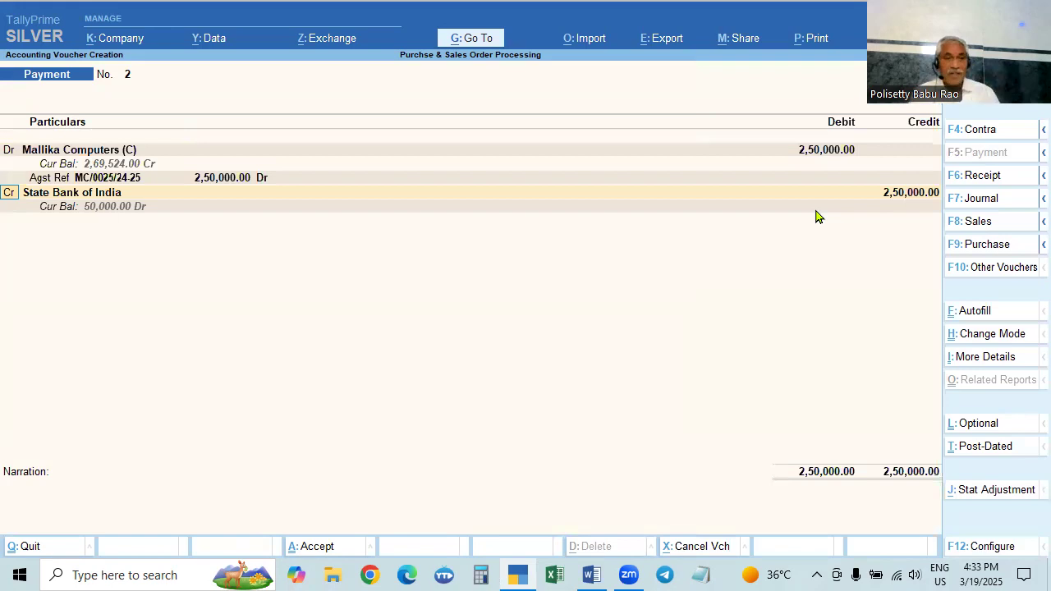
Check the cheque payment in the Word document and confirm State Bank of India as the 2,50,000.00 credit in the voucher.
{"action": "key", "text": "Return"}
{"action": "key", "text": "alt+Tab"}
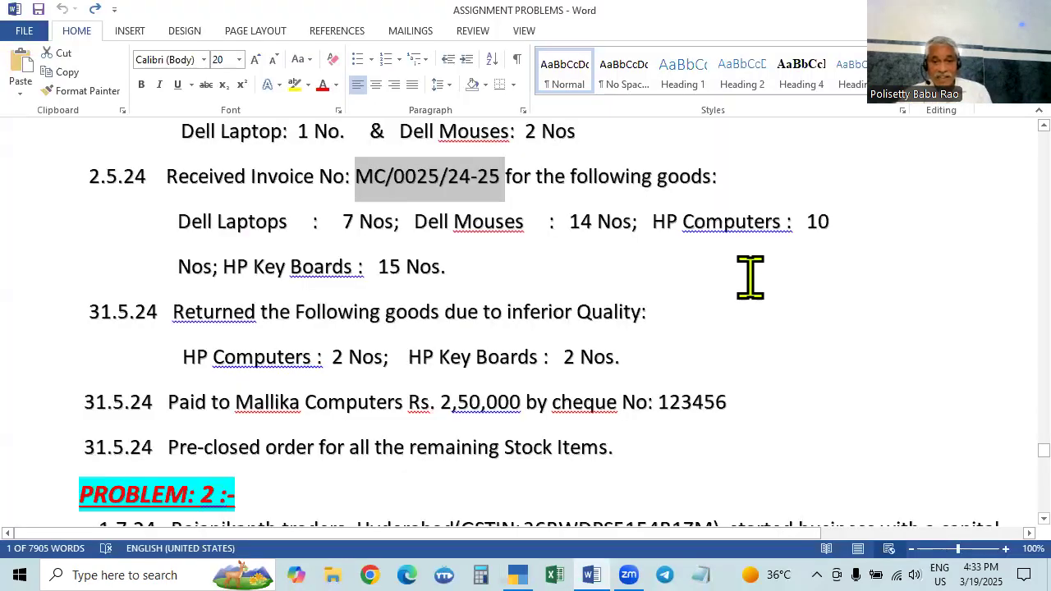
{"action": "key", "text": "alt+Tab"}
{"action": "key", "text": "Return"}
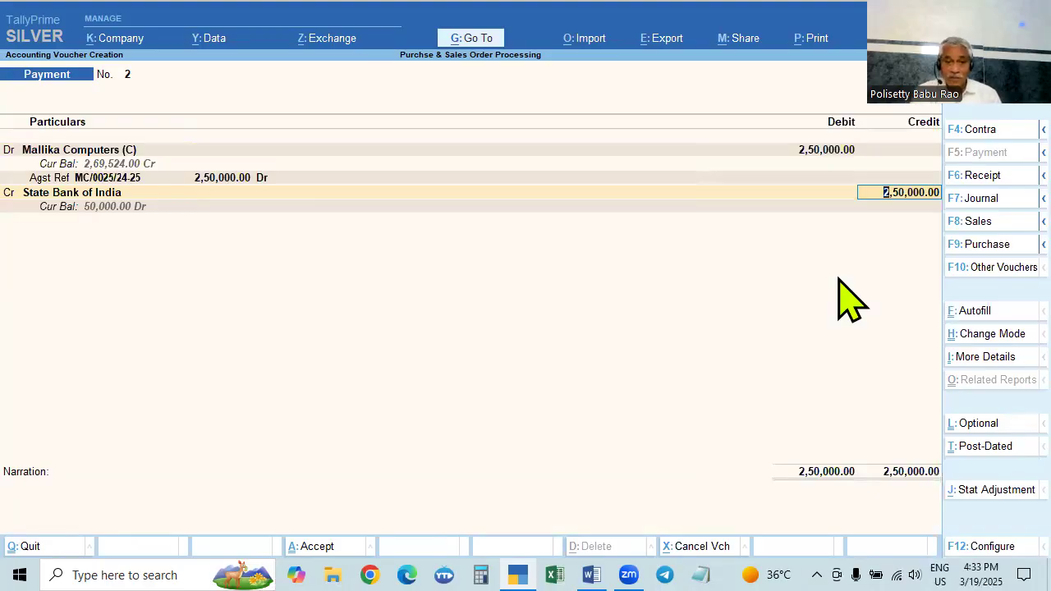
{"action": "key", "text": "Return"}
{"action": "key", "text": "Return"}
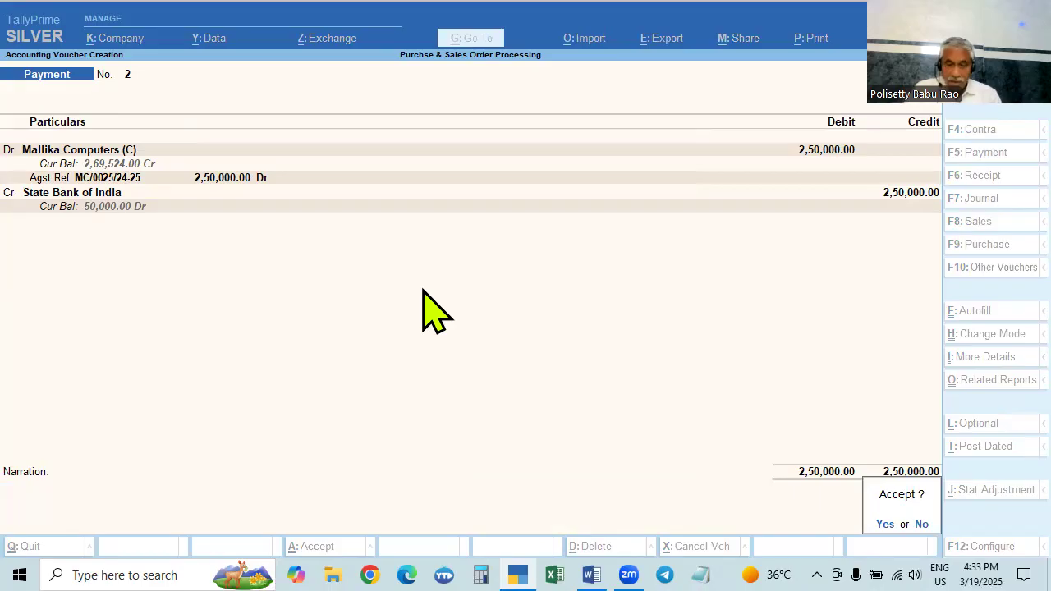
Decline saving the payment and review the State Bank of India ledger's bank details and cheque printing settings.
{"action": "key", "text": "n"}
{"action": "left_click", "coordinate": [66, 195]}
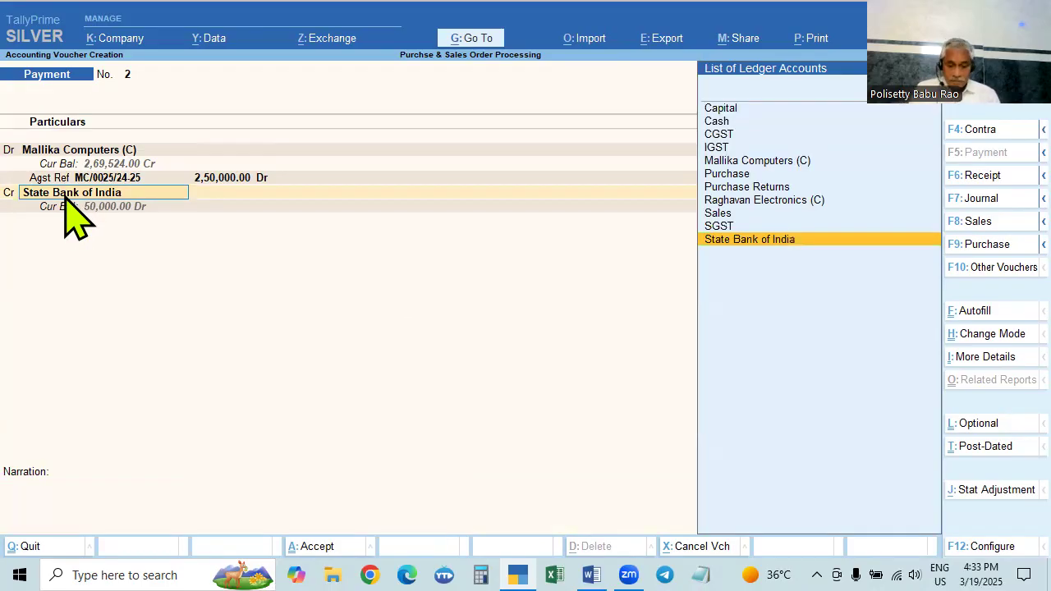
{"action": "key", "text": "ctrl"}
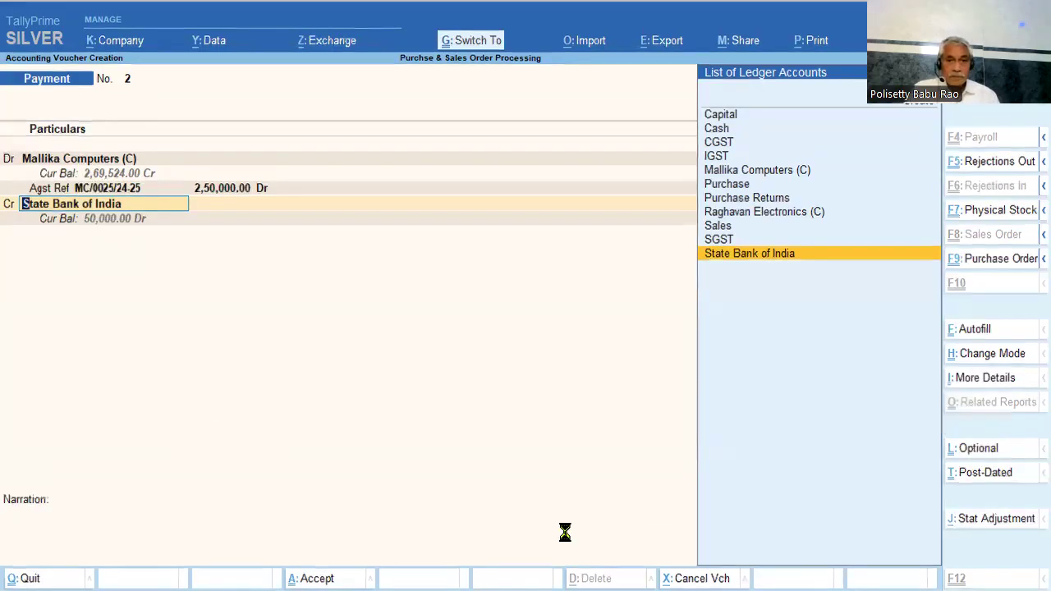
{"action": "key", "text": "ctrl+Return"}
{"action": "key", "text": "Return"}
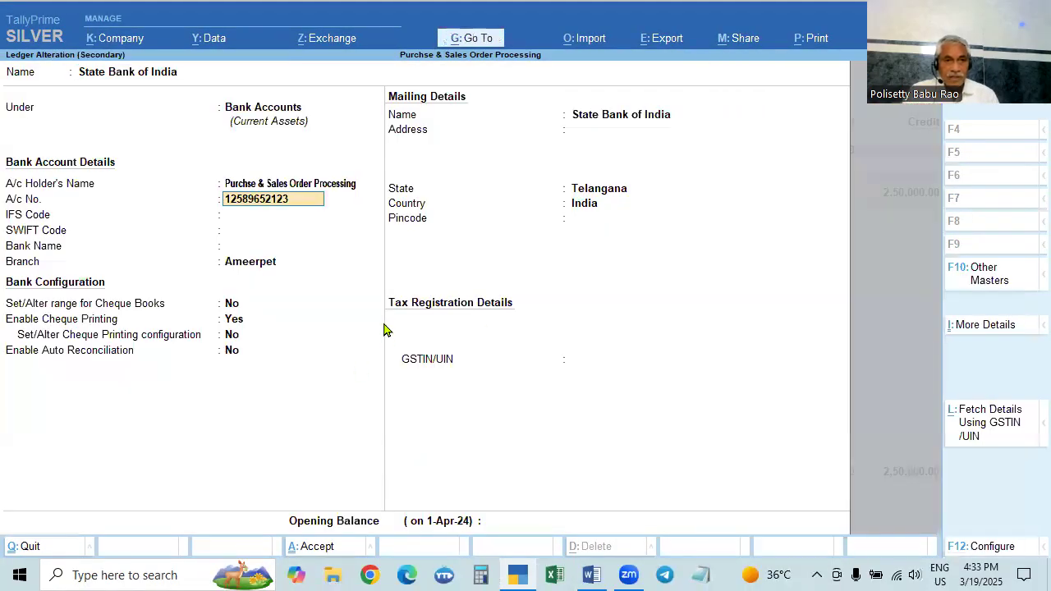
{"action": "key", "text": "ctrl+a"}
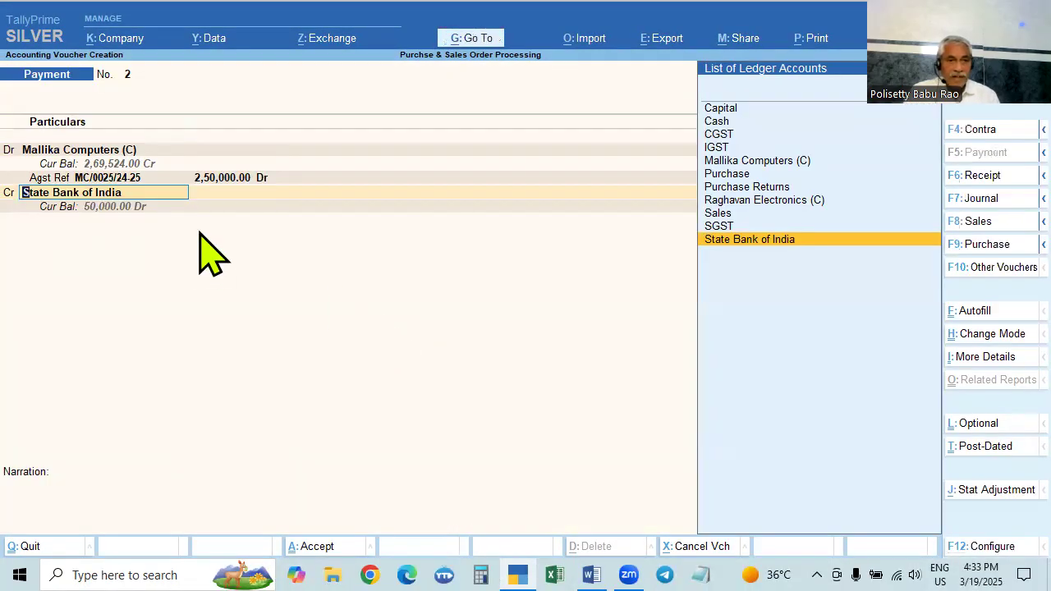
Open the Mallika Computers (C) ledger from the voucher, review its bank details setting and return to the payment.
{"action": "key", "text": "ctrl"}
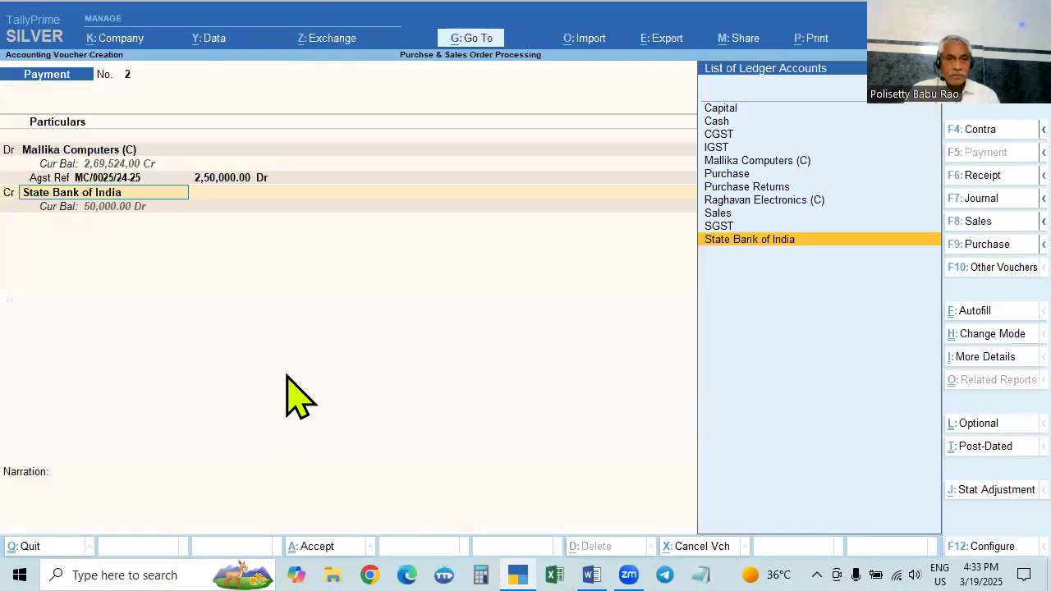
{"action": "left_click", "coordinate": [100, 152]}
{"action": "key", "text": "ctrl+Return"}
{"action": "key", "text": "Return"}
{"action": "key", "text": "Return"}
{"action": "key", "text": "Return"}
{"action": "key", "text": "Return"}
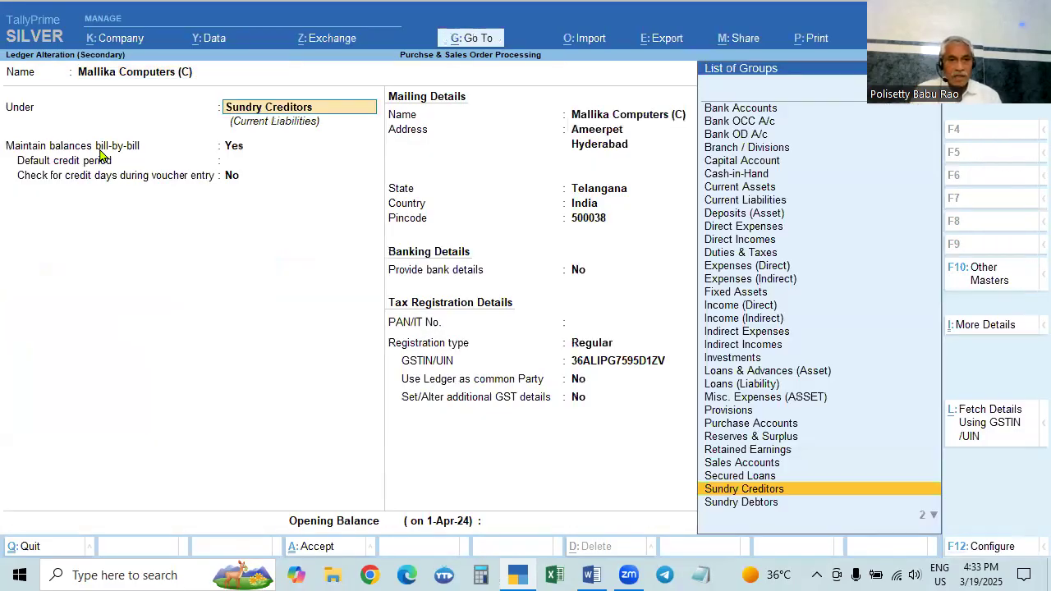
{"action": "key", "text": "Return"}
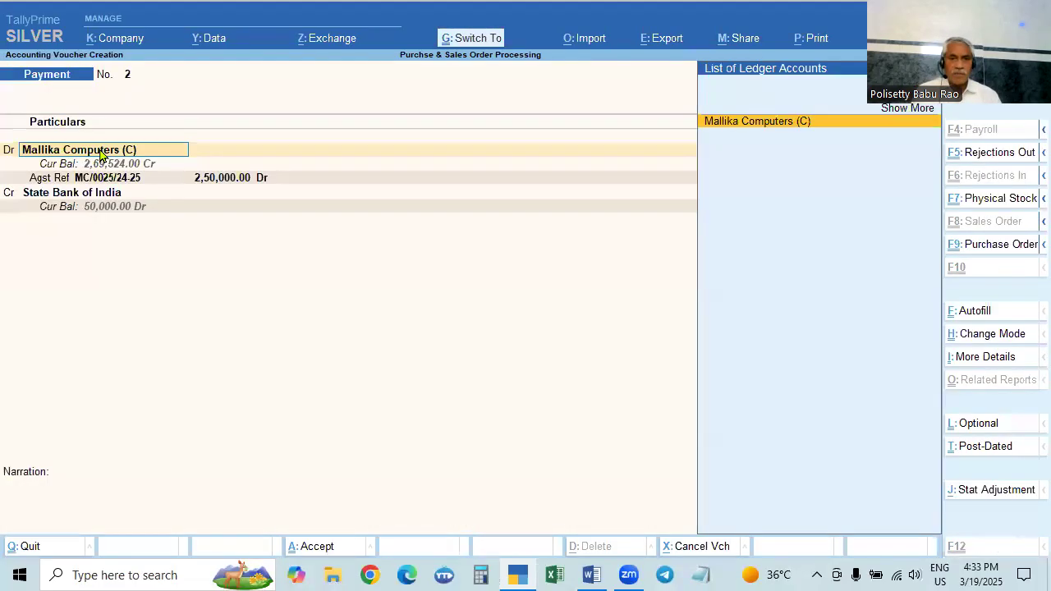
Check the cheque entry in the Word document and save the 2,50,000.00 State Bank of India payment to Mallika Computers (C).
{"action": "key", "text": "Return"}
{"action": "key", "text": "Return"}
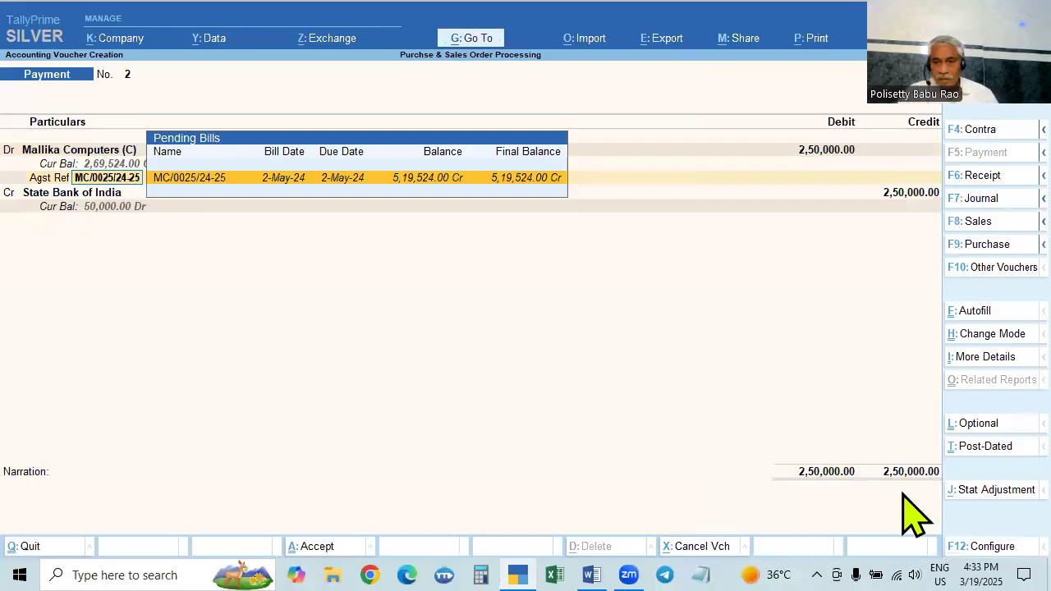
{"action": "key", "text": "Return"}
{"action": "key", "text": "Return"}
{"action": "key", "text": "Return"}
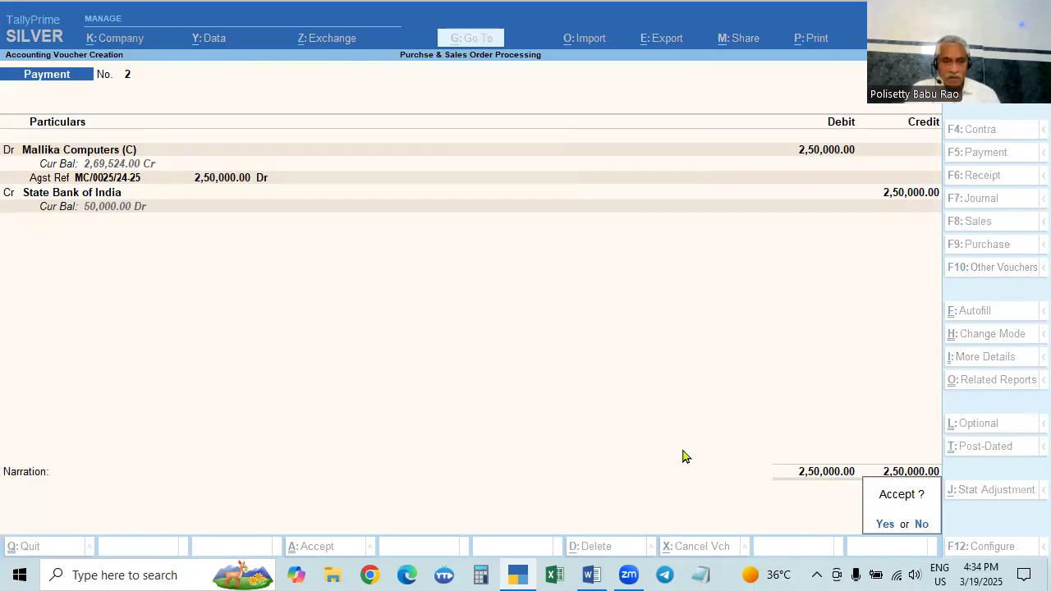
{"action": "key", "text": "alt+Tab"}
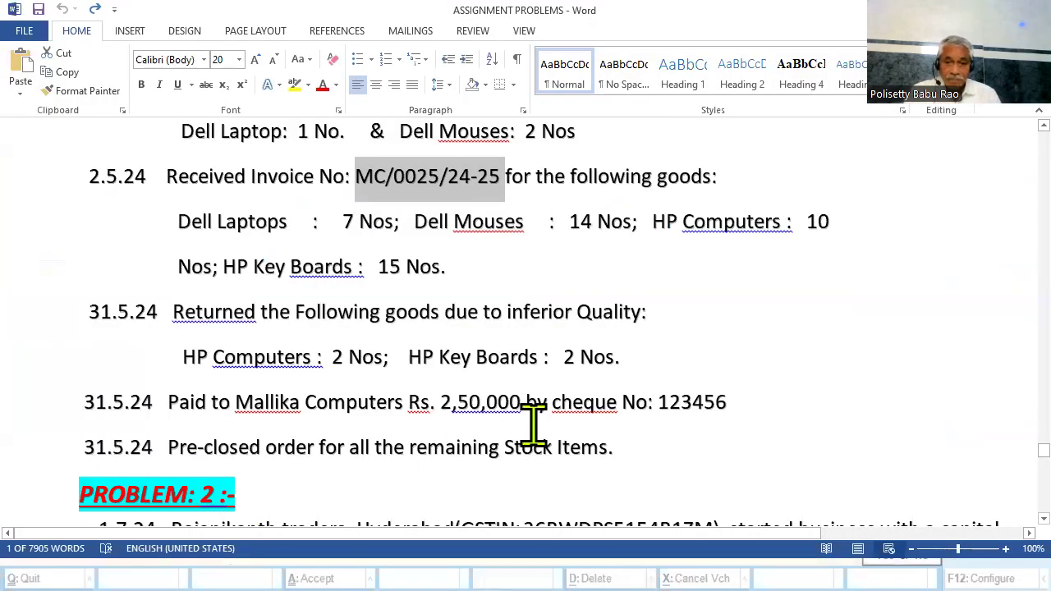
{"action": "key", "text": "alt+Tab"}
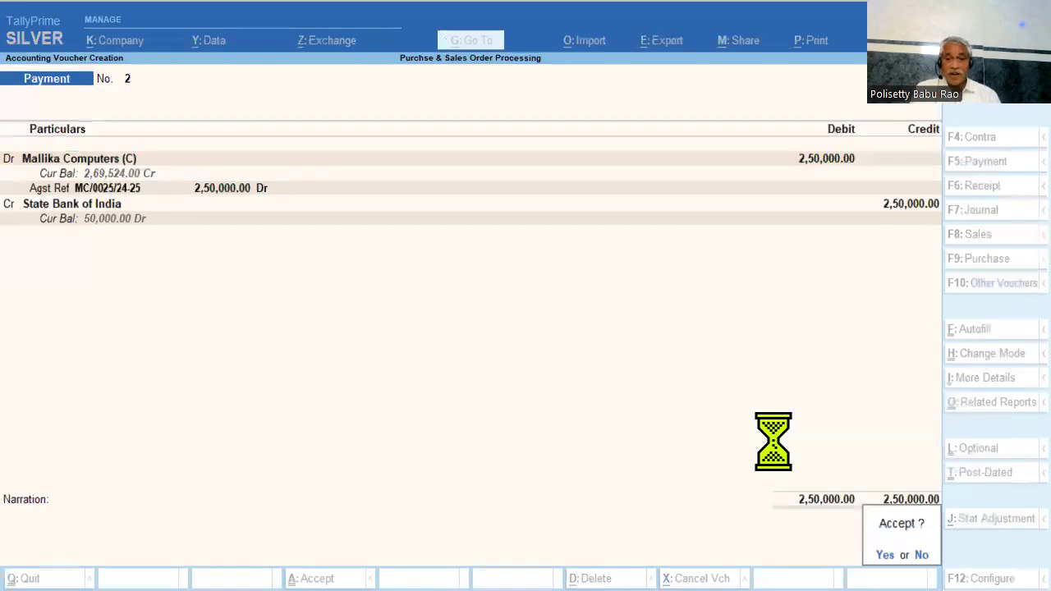
{"action": "key", "text": "Return"}
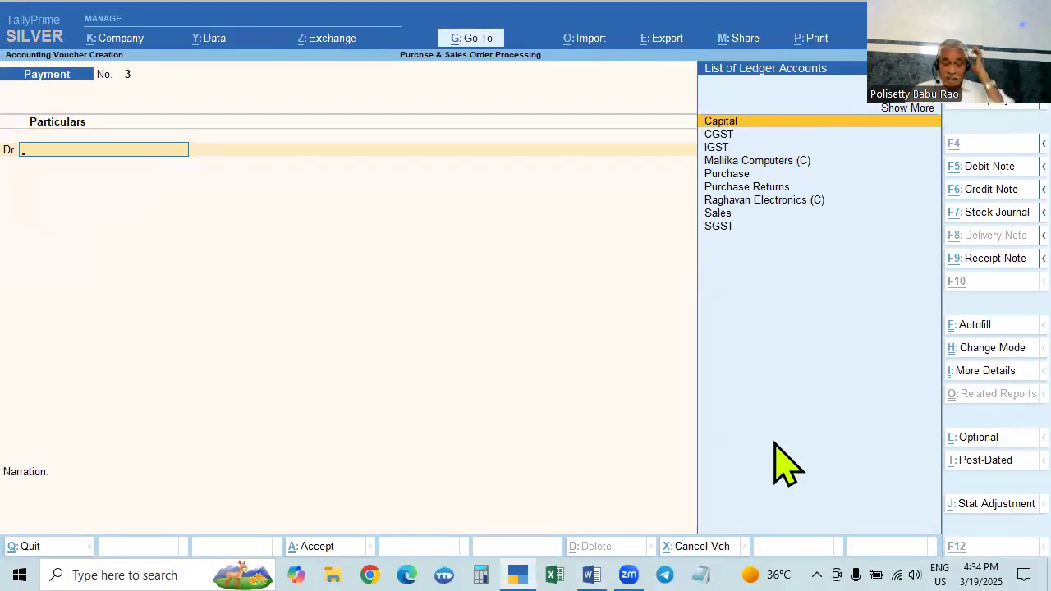
Leave voucher entry and review the Purchase Bills Pending report among the inventory statements.
{"action": "key", "text": "Escape"}
{"action": "key", "text": "Down"}
{"action": "key", "text": "Down"}
{"action": "key", "text": "Down"}
{"action": "key", "text": "Down"}
{"action": "key", "text": "Down"}
{"action": "key", "text": "Down"}
{"action": "key", "text": "Down"}
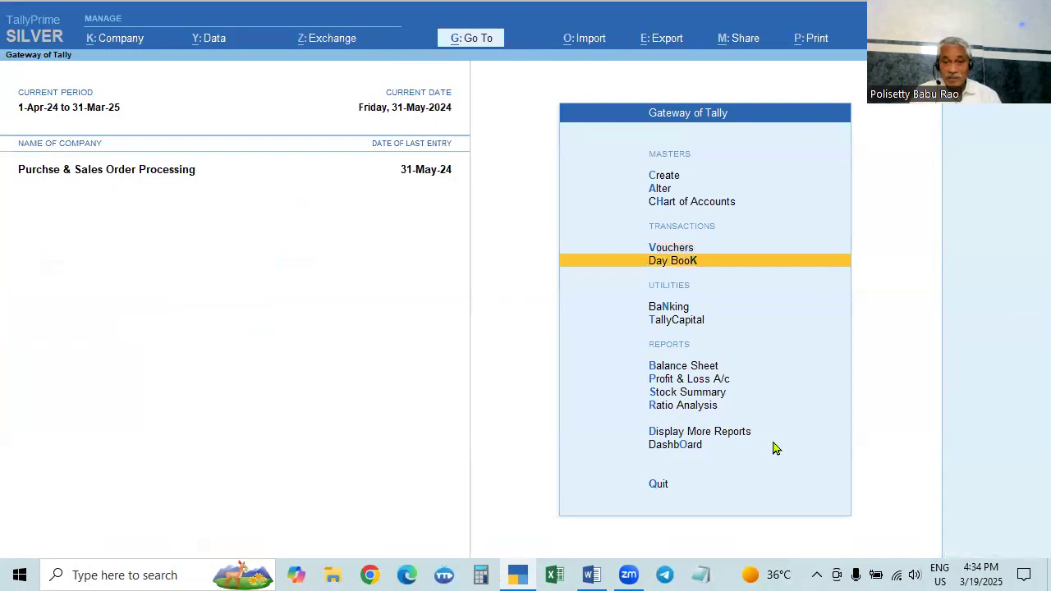
{"action": "key", "text": "Down"}
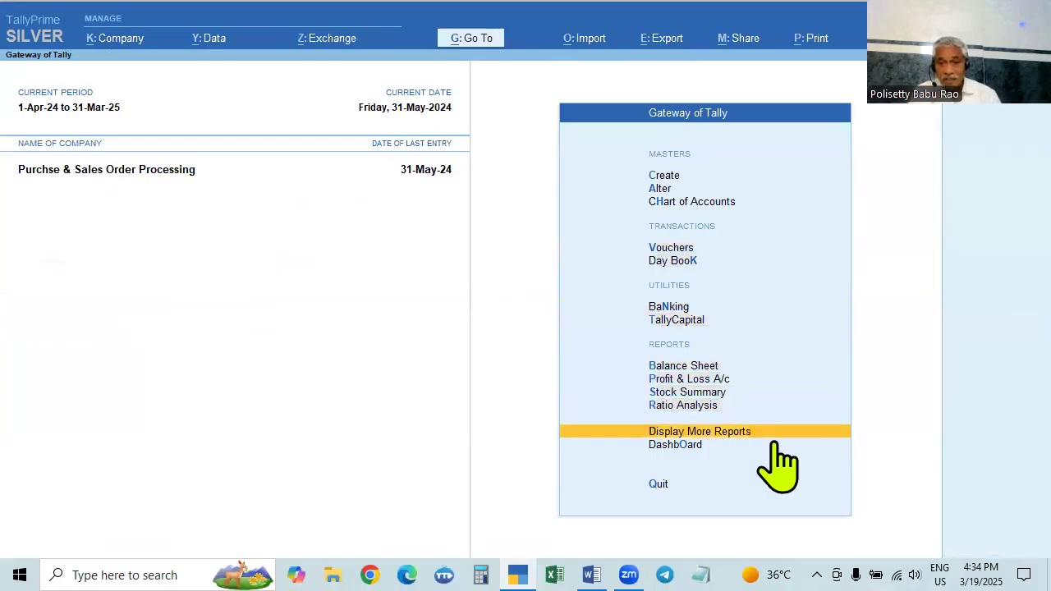
{"action": "key", "text": "Return"}
{"action": "key", "text": "Down"}
{"action": "key", "text": "Down"}
{"action": "key", "text": "Down"}
{"action": "key", "text": "Down"}
{"action": "key", "text": "Down"}
{"action": "key", "text": "Down"}
{"action": "key", "text": "Down"}
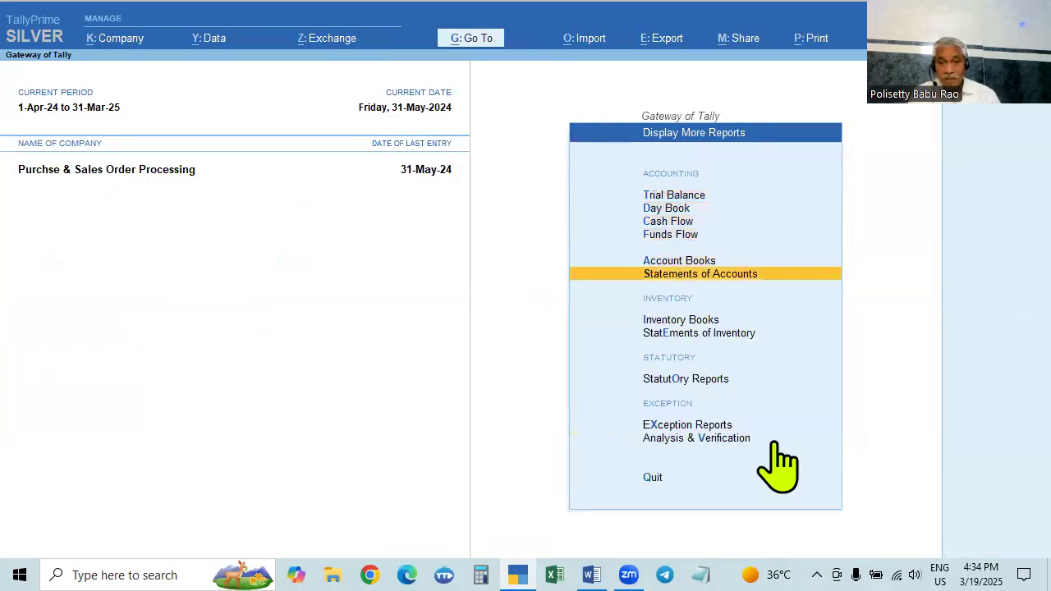
{"action": "key", "text": "Return"}
{"action": "key", "text": "Down"}
{"action": "key", "text": "Down"}
{"action": "key", "text": "Down"}
{"action": "key", "text": "Down"}
{"action": "key", "text": "Down"}
{"action": "key", "text": "Down"}
{"action": "key", "text": "Down"}
{"action": "key", "text": "Up"}
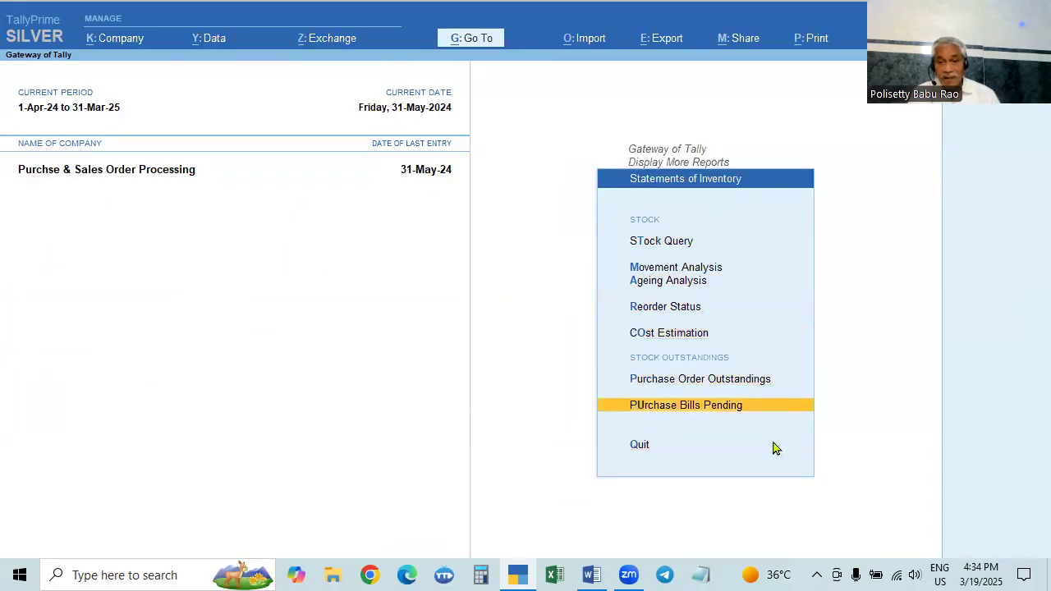
{"action": "key", "text": "Return"}
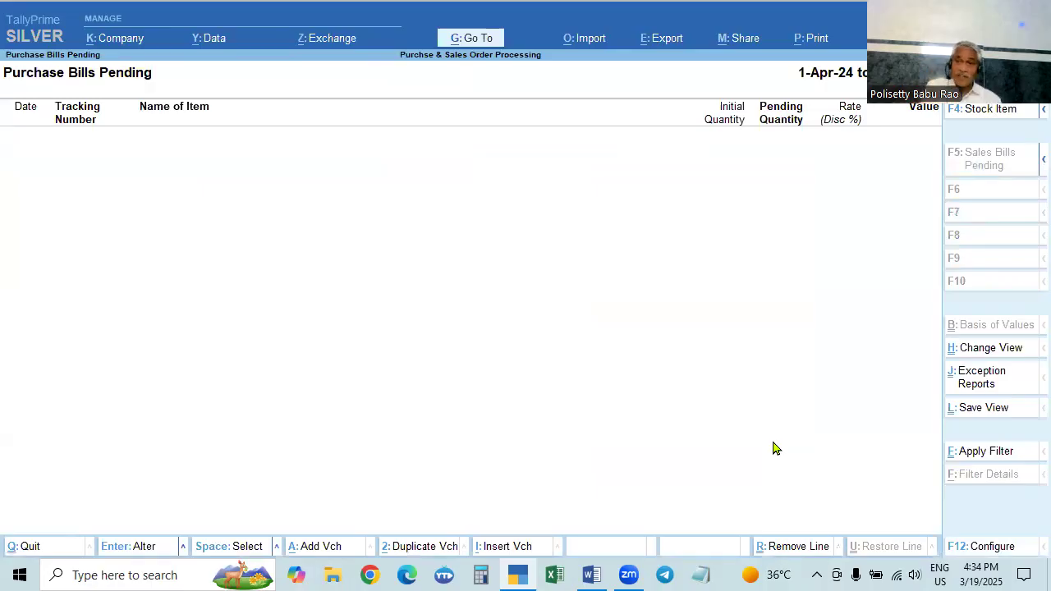
{"action": "key", "text": "Escape"}
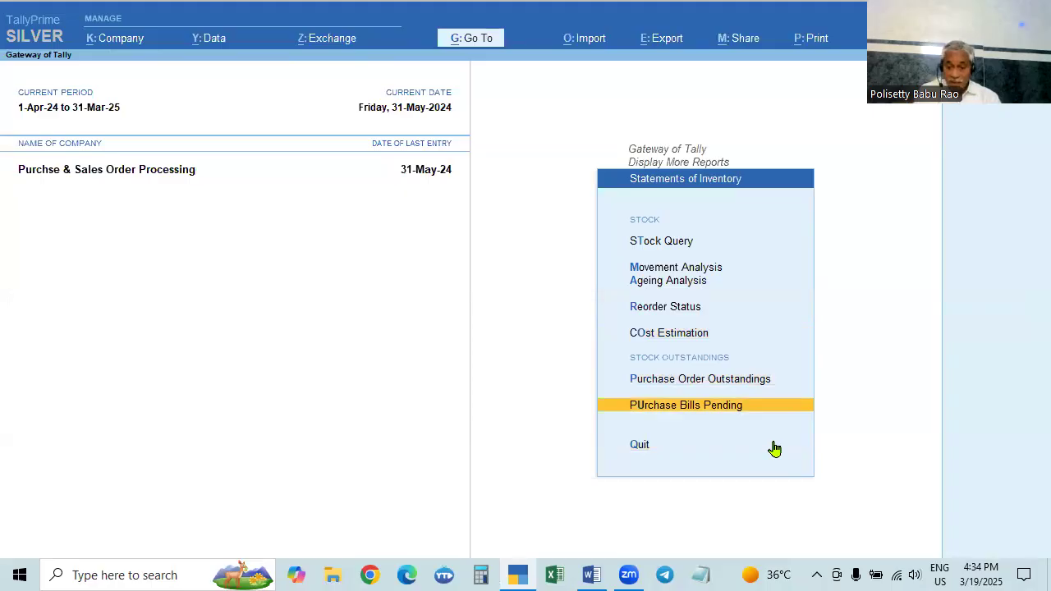
Review the Purchase Order Outstandings for all orders, examining each item's balance quantity and due date.
{"action": "key", "text": "Up"}
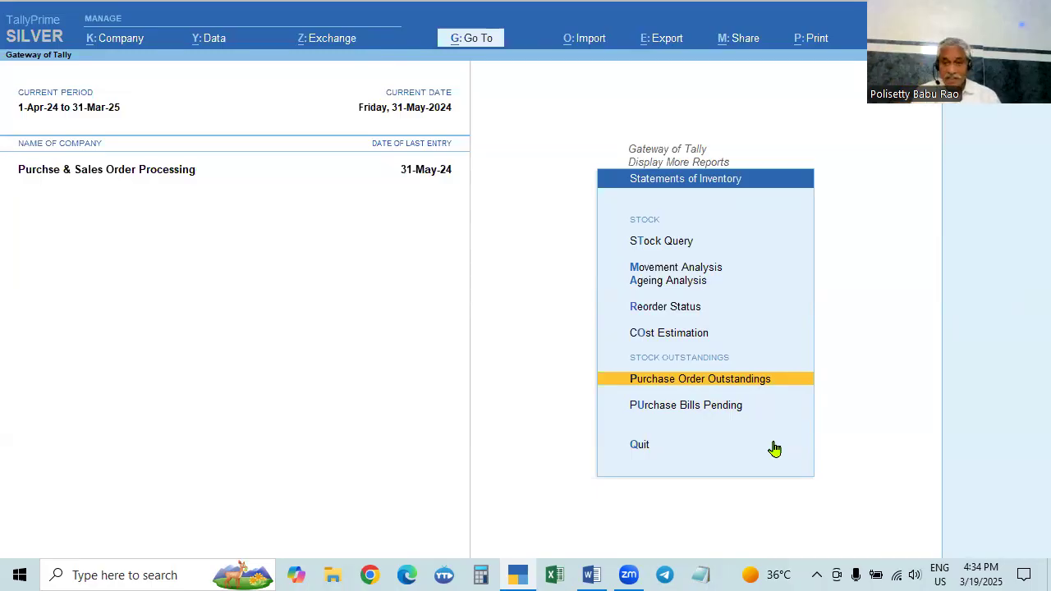
{"action": "key", "text": "Return"}
{"action": "key", "text": "Down"}
{"action": "key", "text": "Down"}
{"action": "key", "text": "Down"}
{"action": "key", "text": "Down"}
{"action": "key", "text": "Down"}
{"action": "key", "text": "Return"}
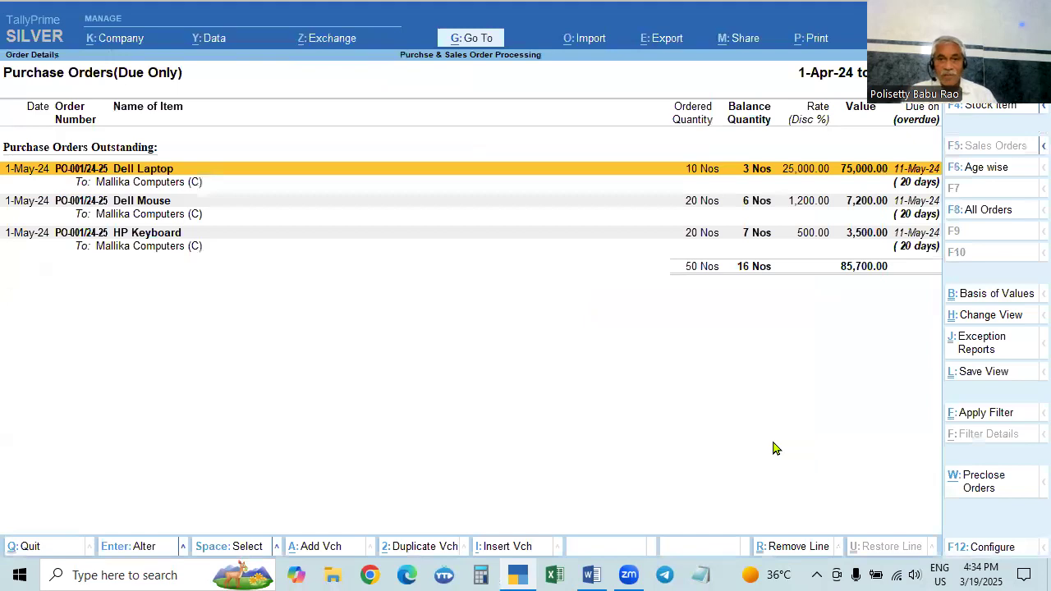
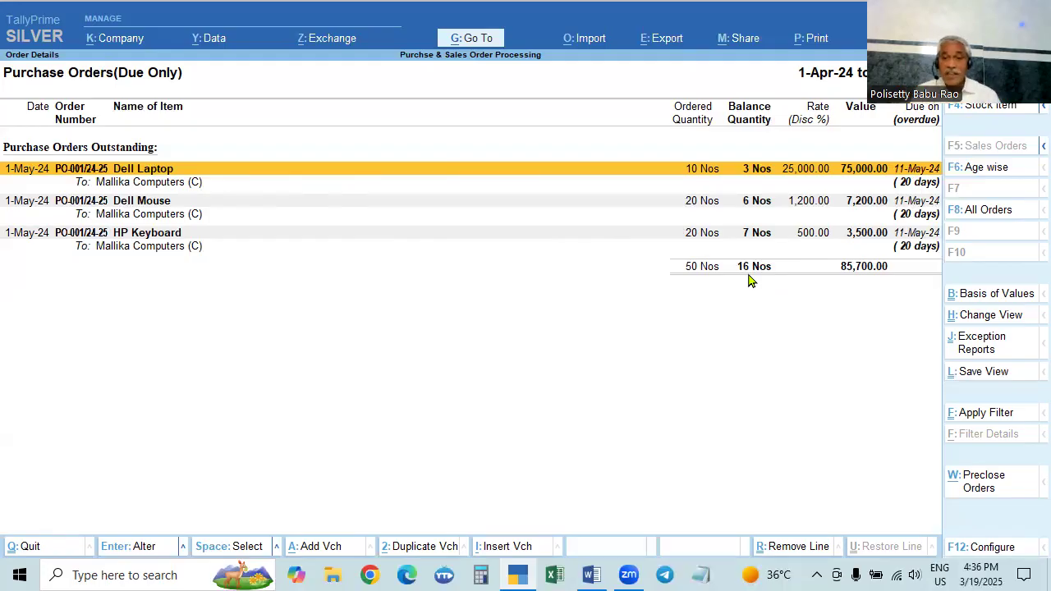
{"action": "key", "text": "Escape"}
{"action": "key", "text": "Escape"}
{"action": "key", "text": "Escape"}
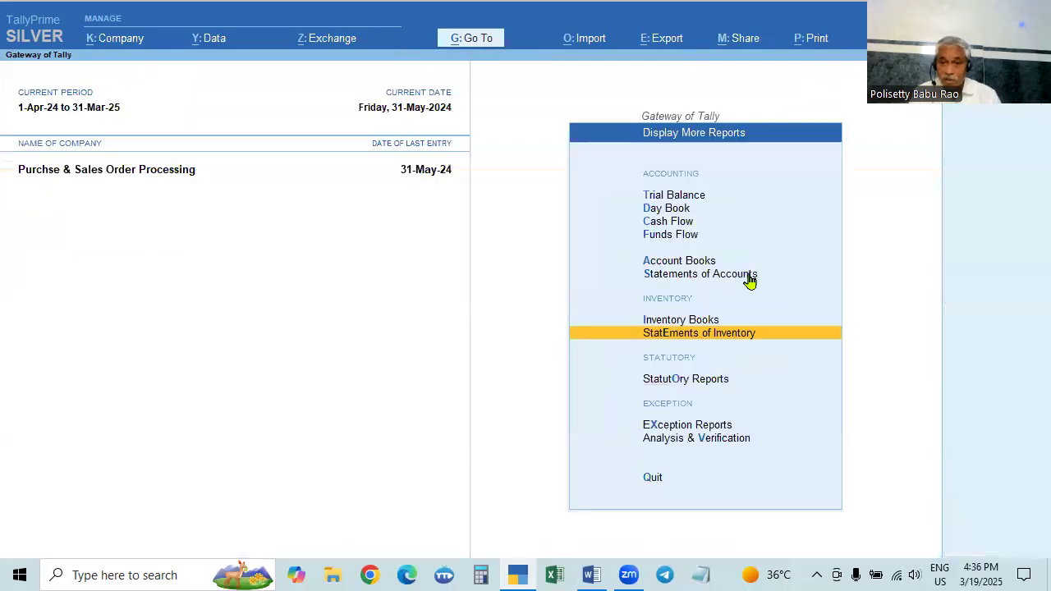
Review the May purchase order vouchers in the Purchase Orders Book.
{"action": "key", "text": "Up"}
{"action": "key", "text": "Return"}
{"action": "key", "text": "Down"}
{"action": "key", "text": "Down"}
{"action": "key", "text": "Down"}
{"action": "key", "text": "Down"}
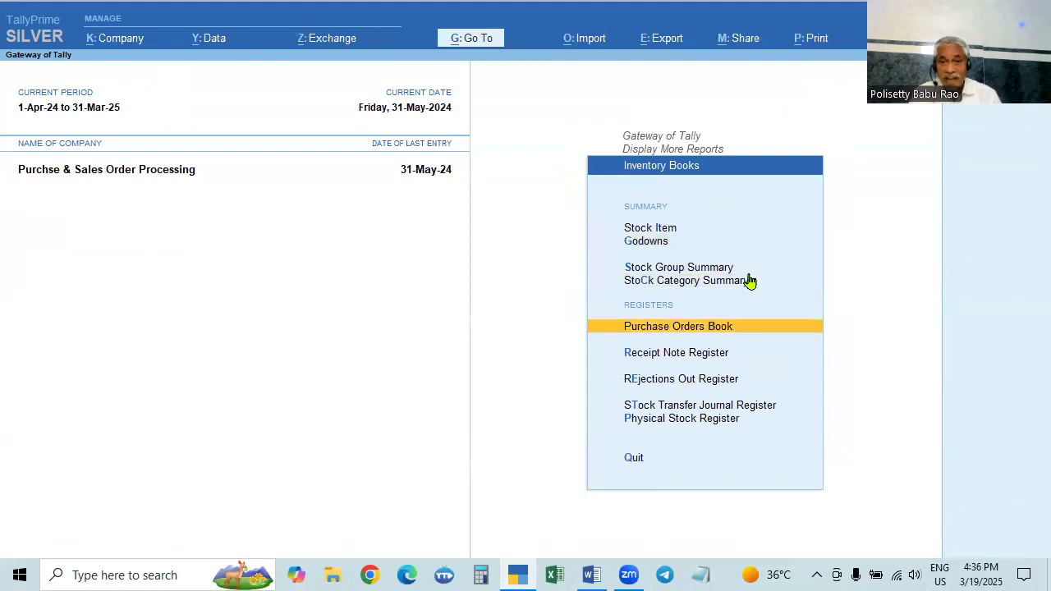
{"action": "key", "text": "Return"}
{"action": "key", "text": "Return"}
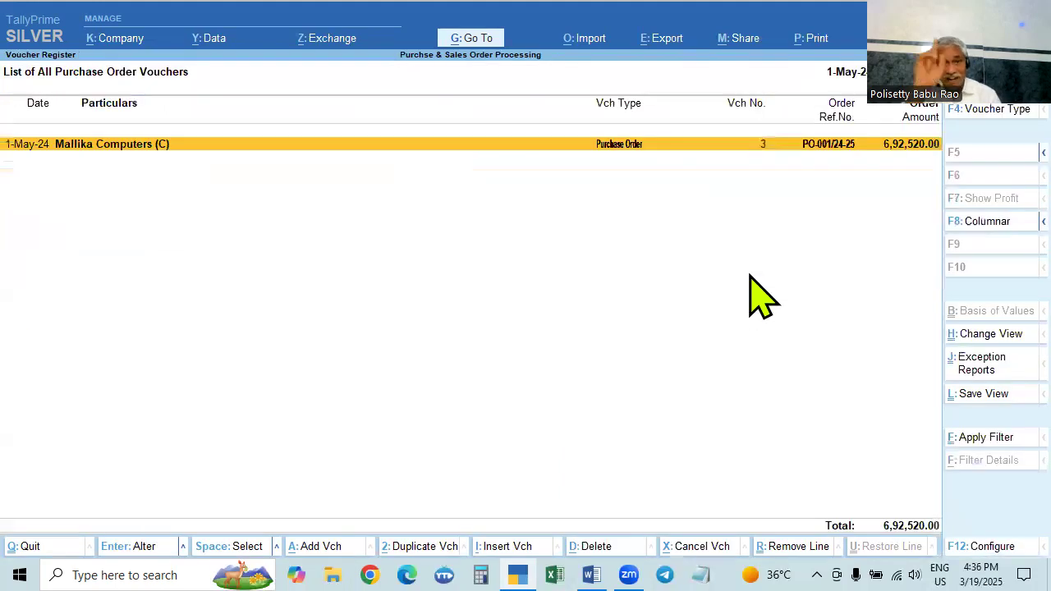
{"action": "key", "text": "Escape"}
{"action": "key", "text": "Escape"}
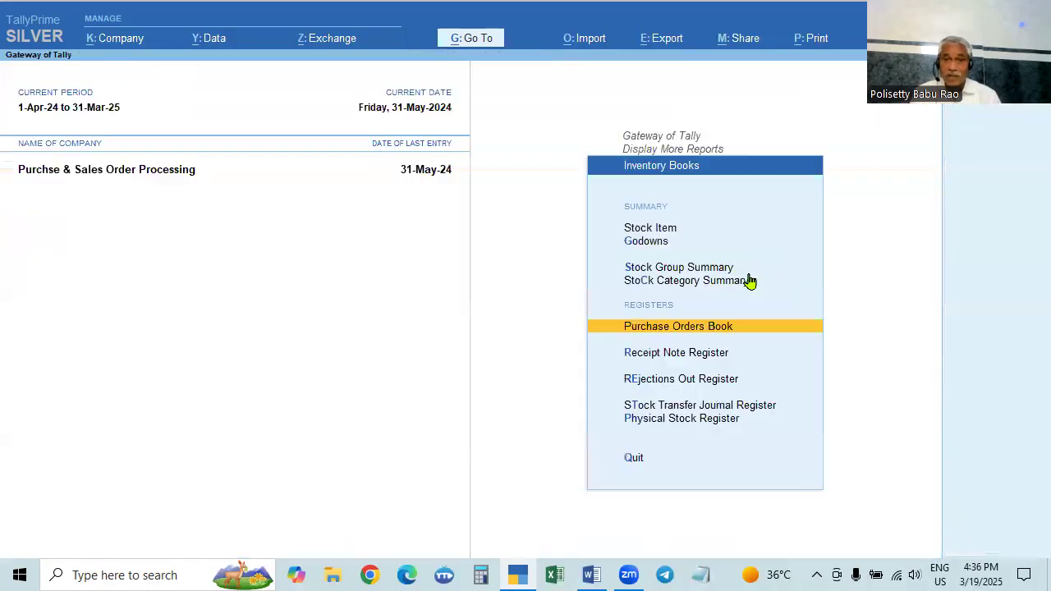
Review the May receipt note vouchers in the Receipt Note Register.
{"action": "key", "text": "Down"}
{"action": "key", "text": "Return"}
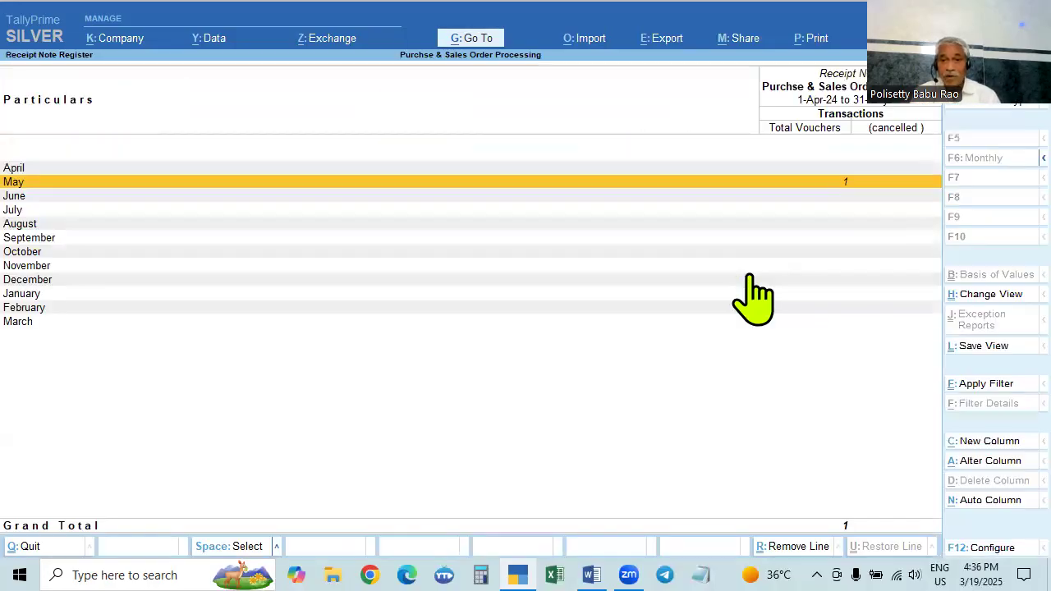
{"action": "key", "text": "Return"}
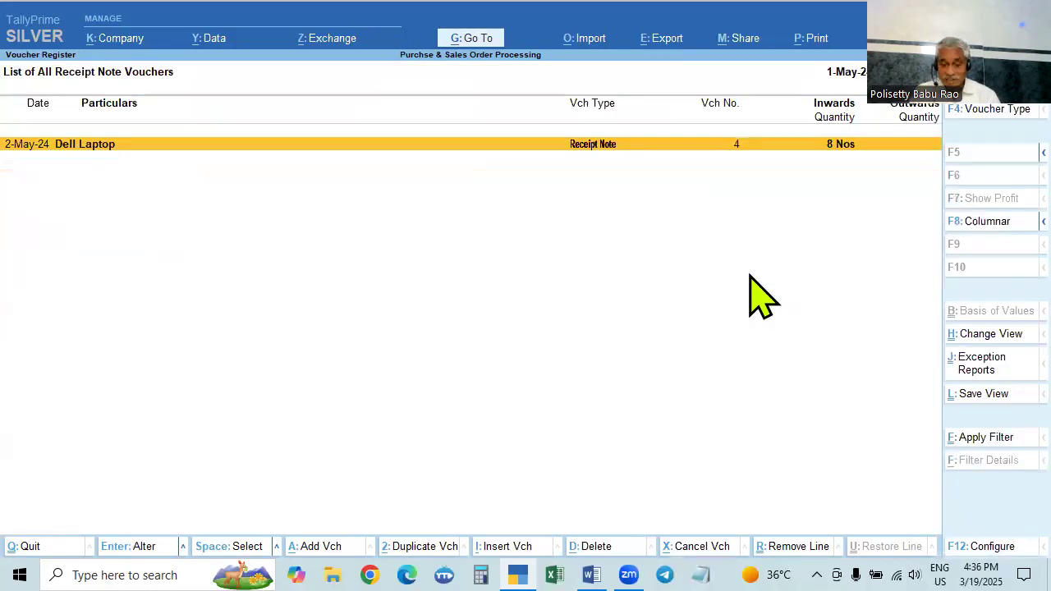
{"action": "key", "text": "Escape"}
{"action": "key", "text": "Escape"}
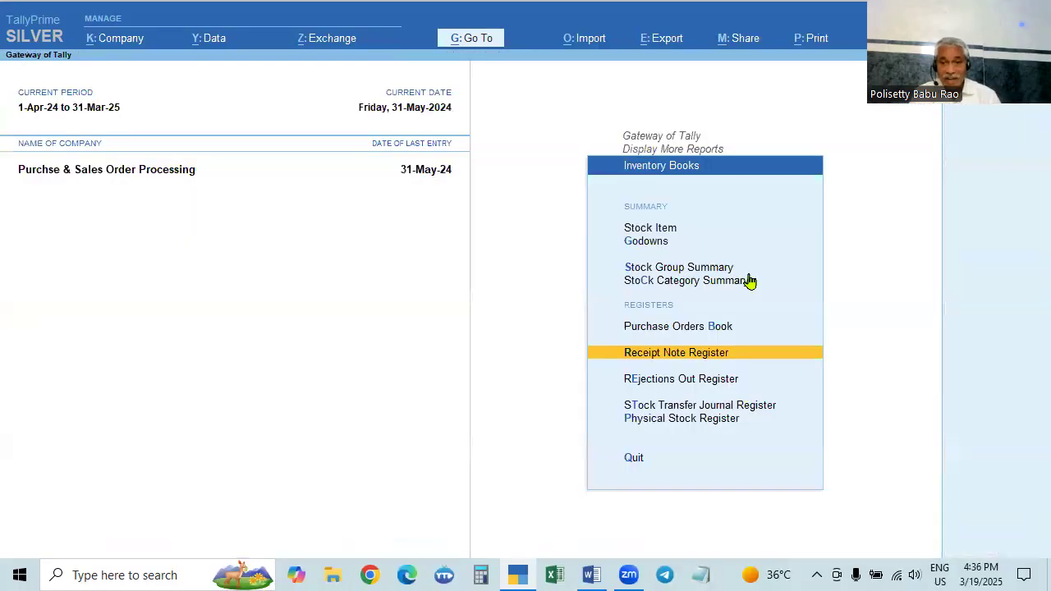
Inspect the May Rejections Out voucher for Mallika Computers (C) in the Rejections Out Register and close it without changes.
{"action": "key", "text": "Down"}
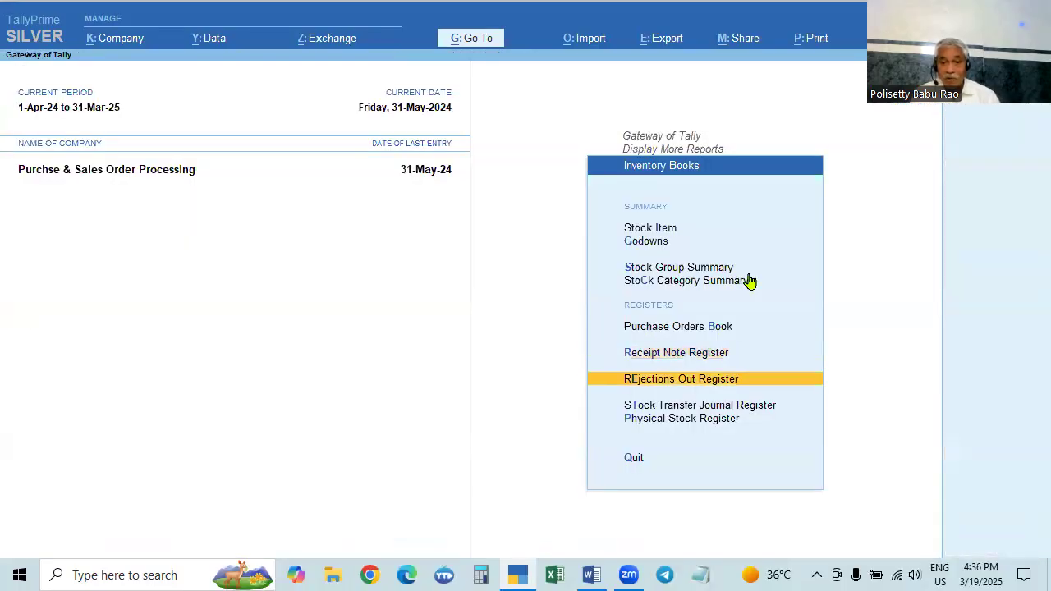
{"action": "key", "text": "Return"}
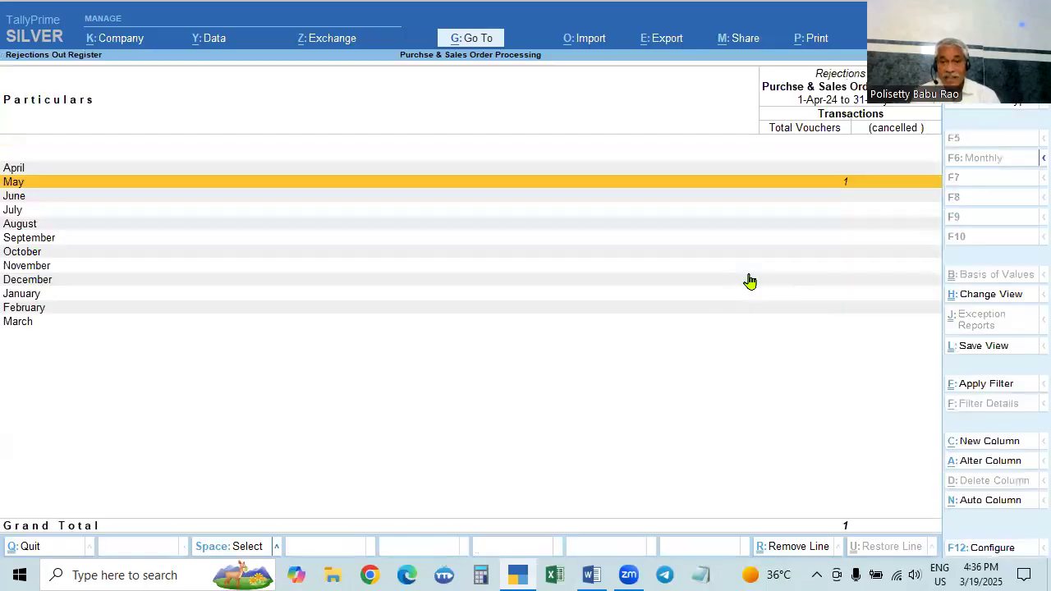
{"action": "key", "text": "Return"}
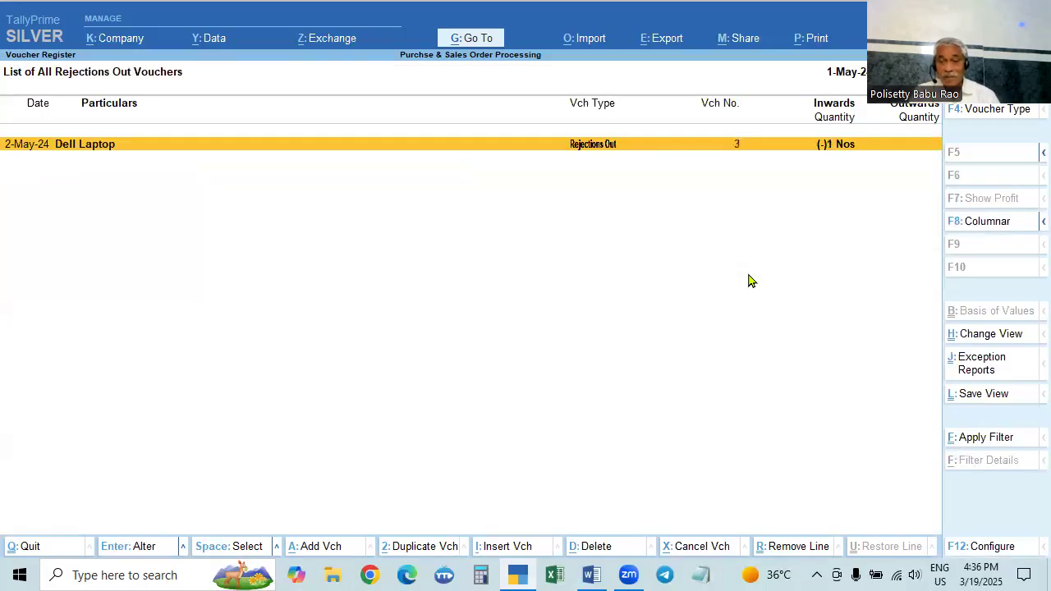
{"action": "key", "text": "Return"}
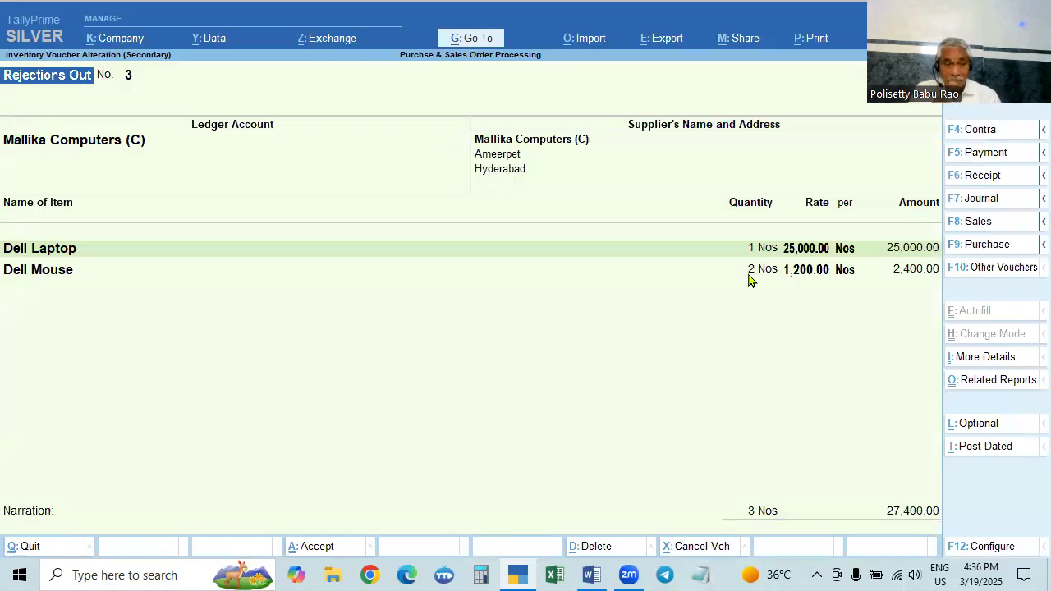
{"action": "key", "text": "Escape"}
{"action": "key", "text": "y"}
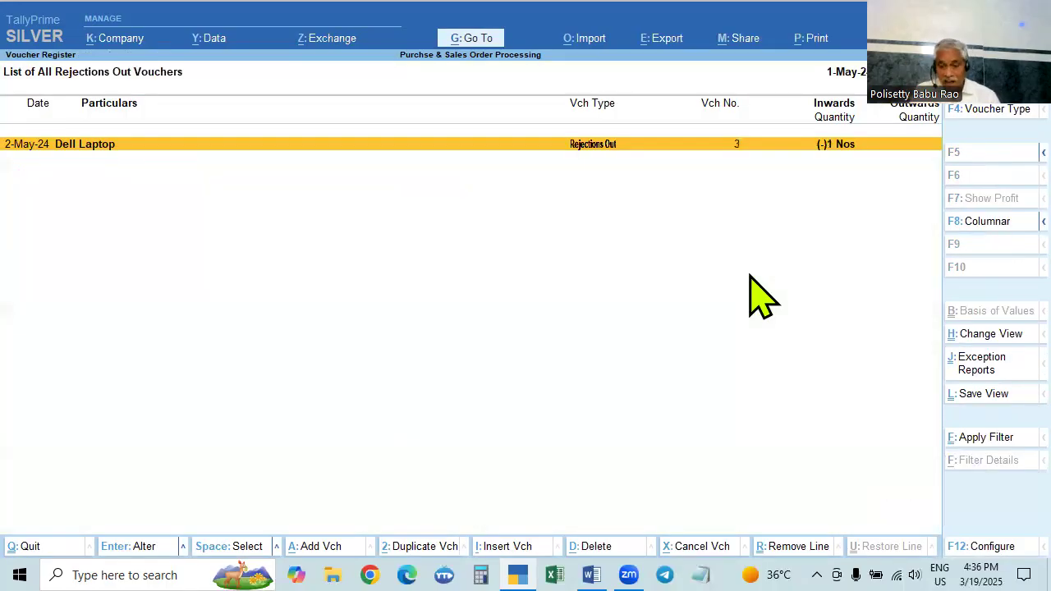
{"action": "key", "text": "Escape"}
{"action": "key", "text": "Escape"}
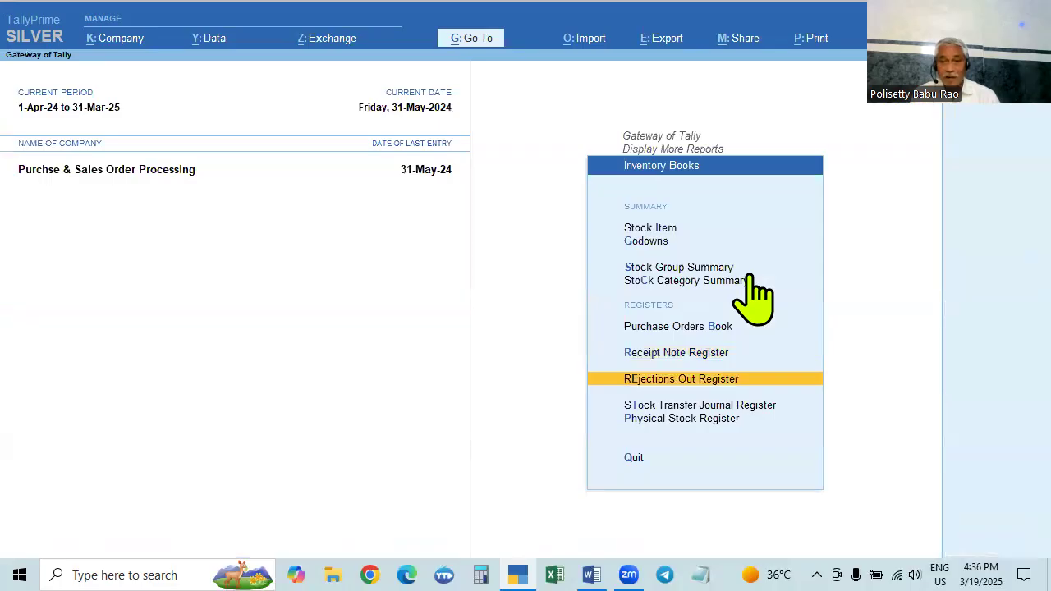
{"action": "key", "text": "Escape"}
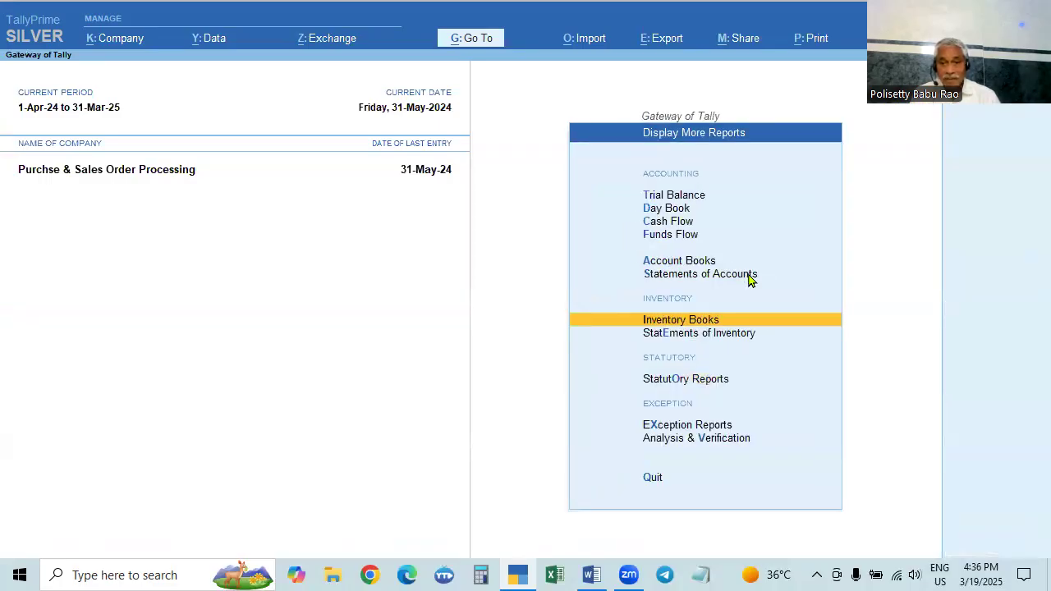
Open the Purchase Order Outstandings report for all orders from the inventory statements.
{"action": "key", "text": "Escape"}
{"action": "key", "text": "Escape"}
{"action": "key", "text": "Escape"}
{"action": "key", "text": "Down"}
{"action": "key", "text": "Down"}
{"action": "key", "text": "Down"}
{"action": "key", "text": "Down"}
{"action": "key", "text": "Down"}
{"action": "key", "text": "Down"}
{"action": "key", "text": "Down"}
{"action": "key", "text": "Down"}
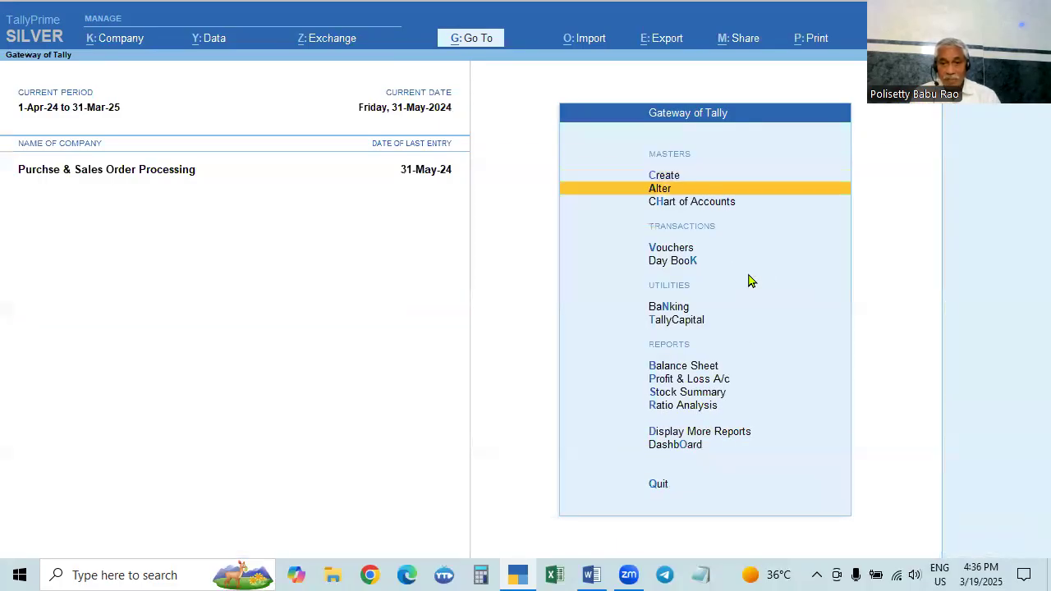
{"action": "key", "text": "Down"}
{"action": "key", "text": "Down"}
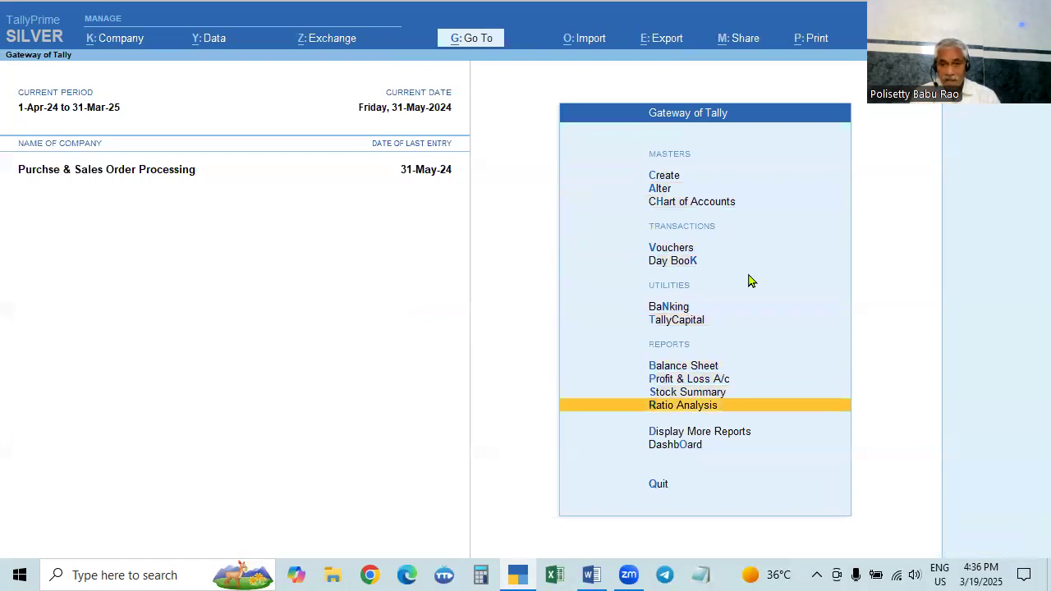
{"action": "key", "text": "Down"}
{"action": "key", "text": "Return"}
{"action": "key", "text": "Down"}
{"action": "key", "text": "Down"}
{"action": "key", "text": "Down"}
{"action": "key", "text": "Down"}
{"action": "key", "text": "Down"}
{"action": "key", "text": "Down"}
{"action": "key", "text": "Down"}
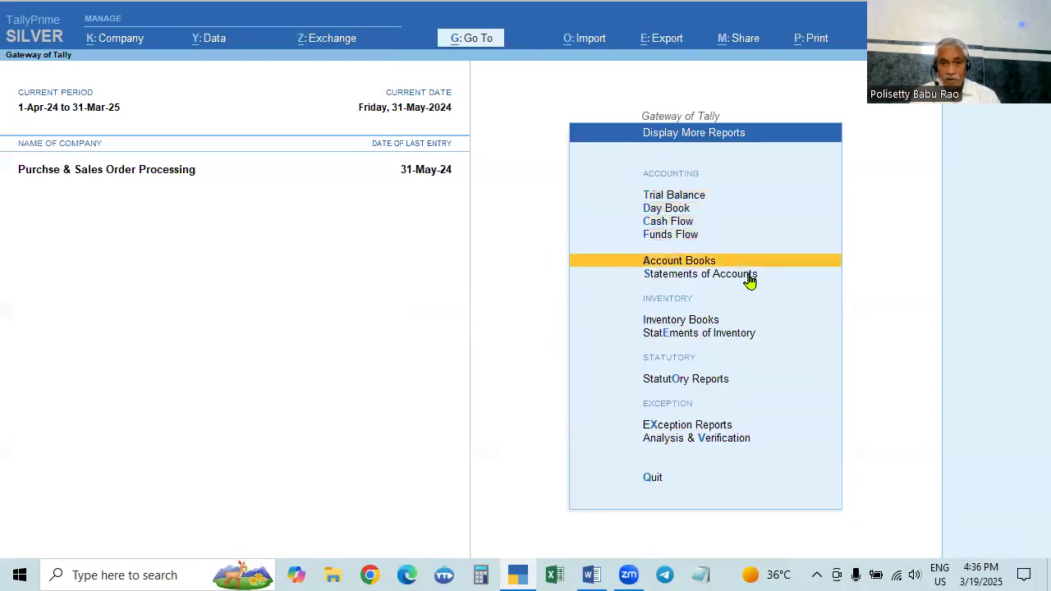
{"action": "key", "text": "Return"}
{"action": "key", "text": "Down"}
{"action": "key", "text": "Down"}
{"action": "key", "text": "Down"}
{"action": "key", "text": "Down"}
{"action": "key", "text": "Down"}
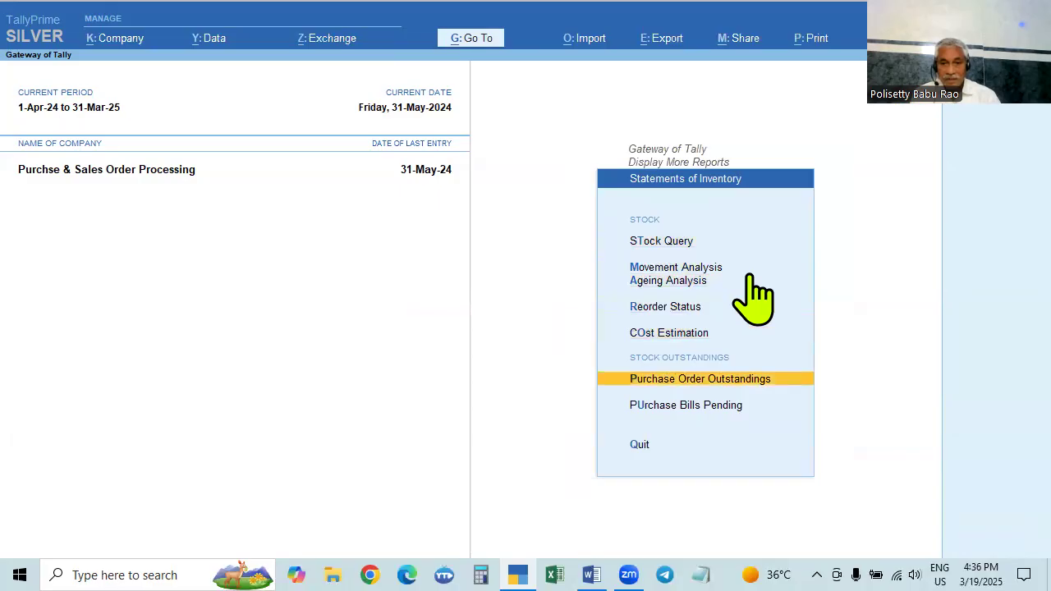
{"action": "key", "text": "Return"}
{"action": "key", "text": "Down"}
{"action": "key", "text": "Down"}
{"action": "key", "text": "Down"}
{"action": "key", "text": "Down"}
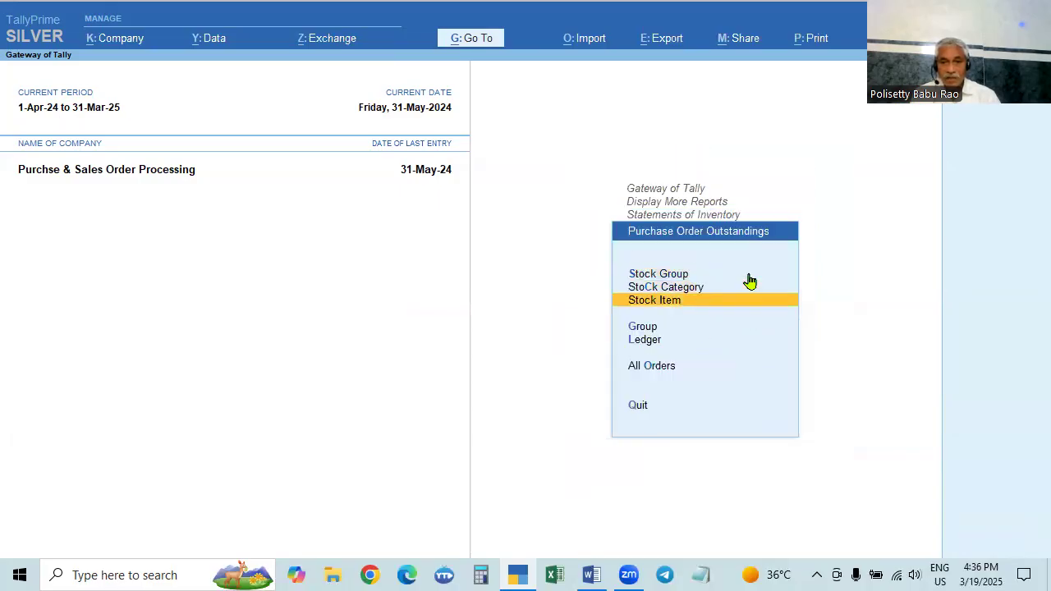
{"action": "key", "text": "Down"}
{"action": "key", "text": "Return"}
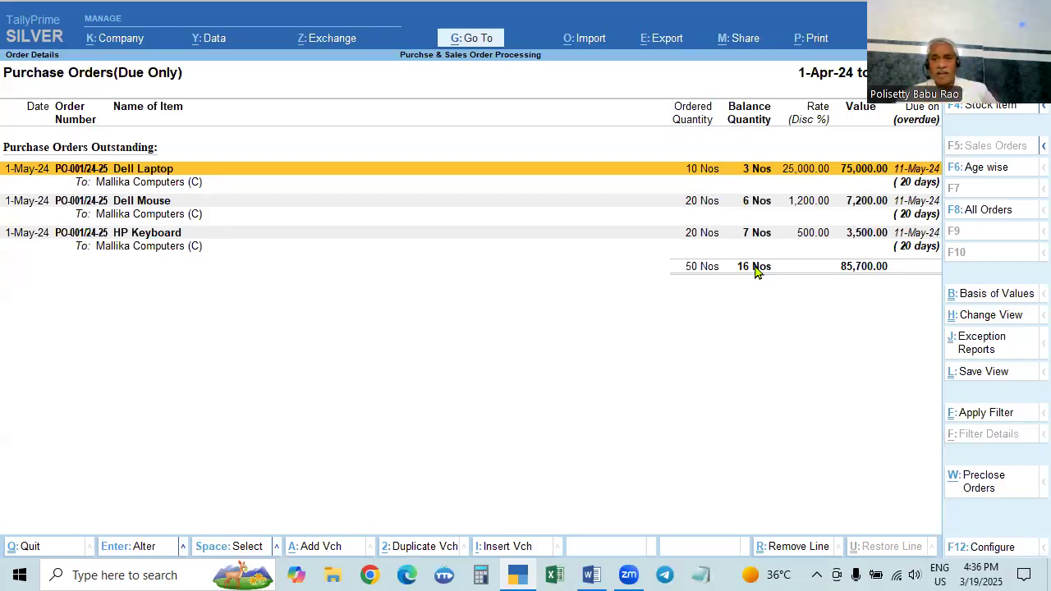
{"action": "left_click", "coordinate": [981, 482]}
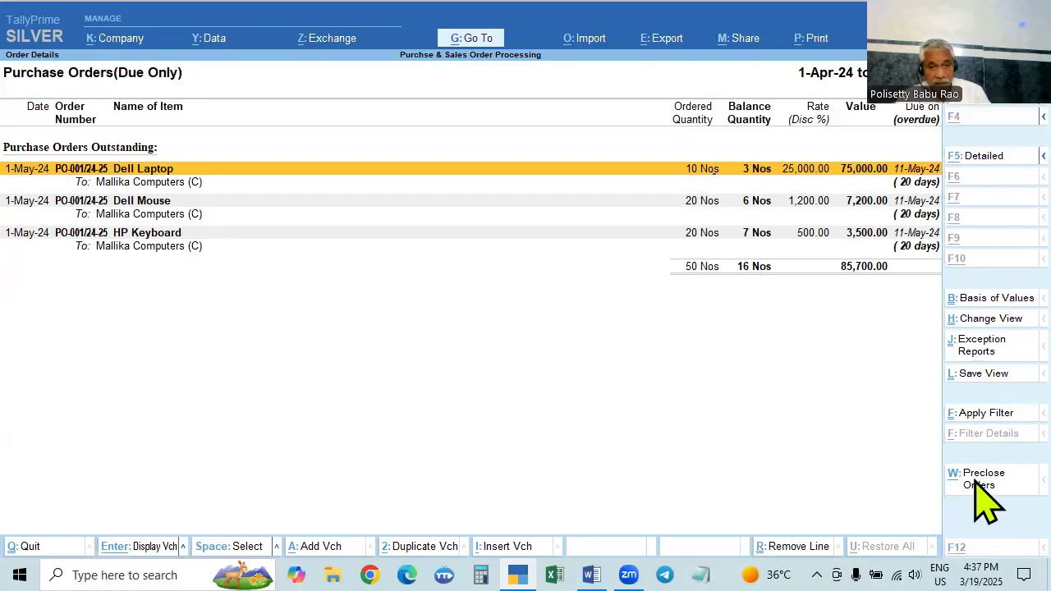
{"action": "key", "text": "Escape"}
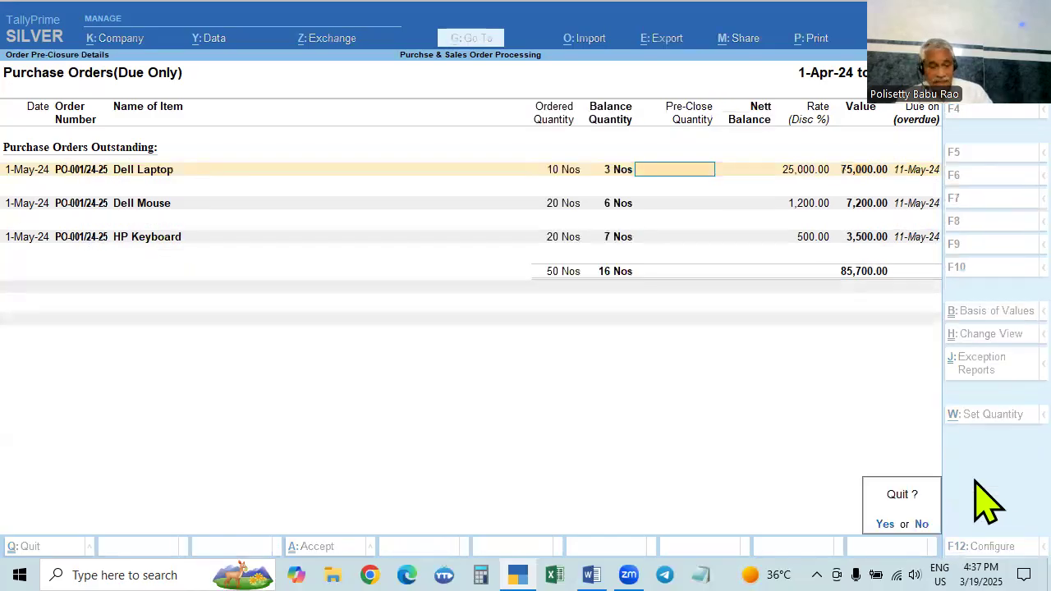
{"action": "key", "text": "Return"}
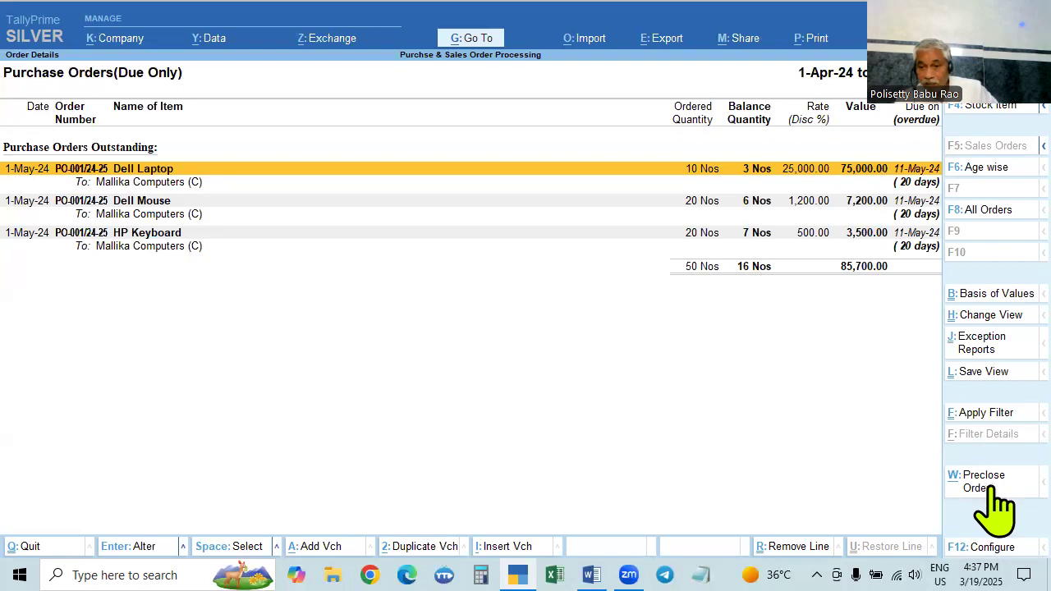
Pre-close 3 Nos of Dell Laptop on PO-001/24-25 with the reason "not required", closed on 31-May-24.
{"action": "left_click", "coordinate": [979, 485]}
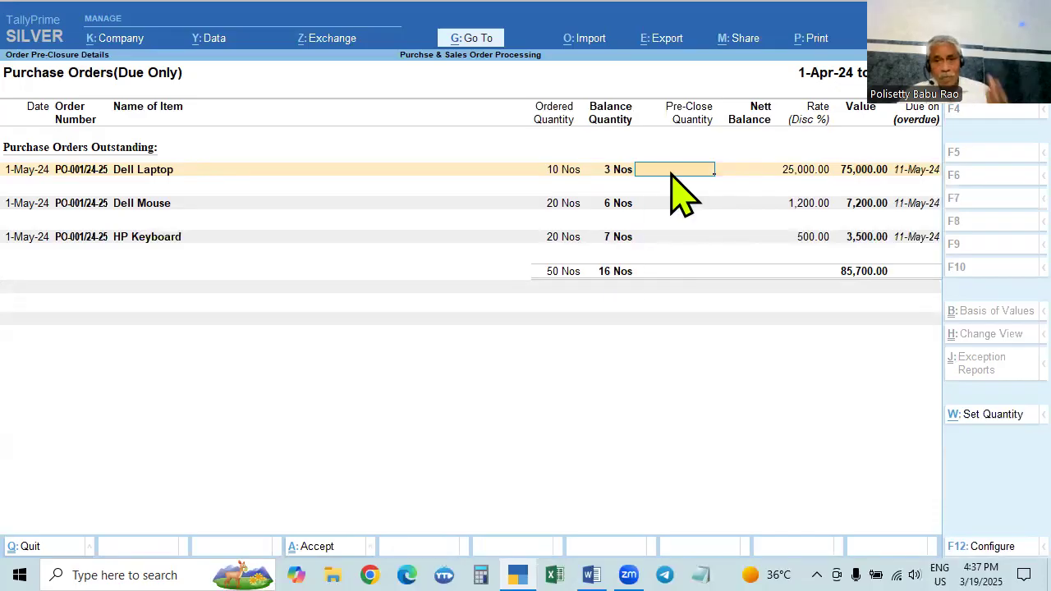
{"action": "type", "text": "3"}
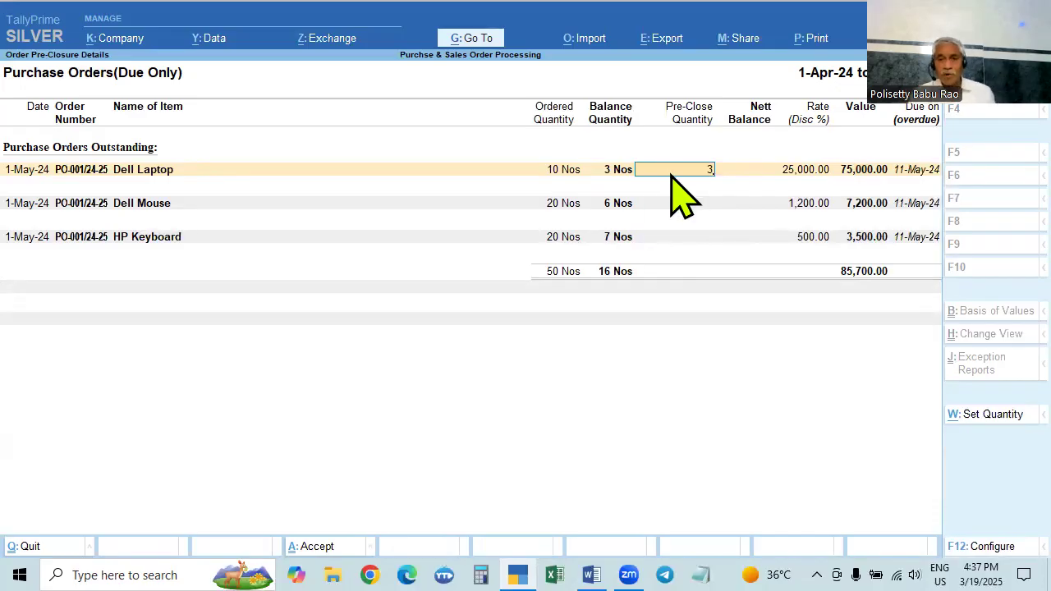
{"action": "key", "text": "Return"}
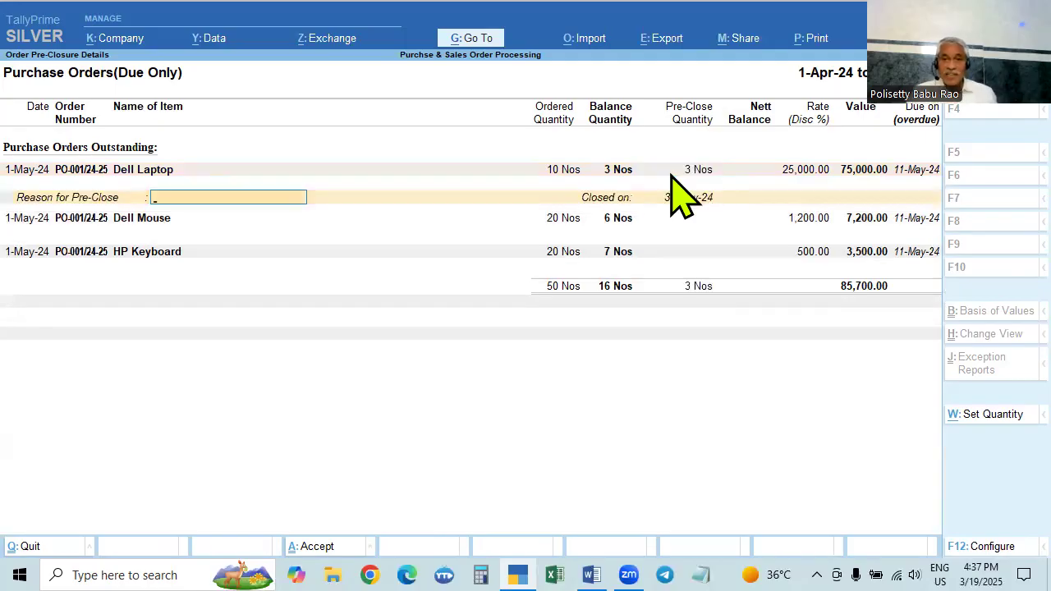
{"action": "type", "text": "not required"}
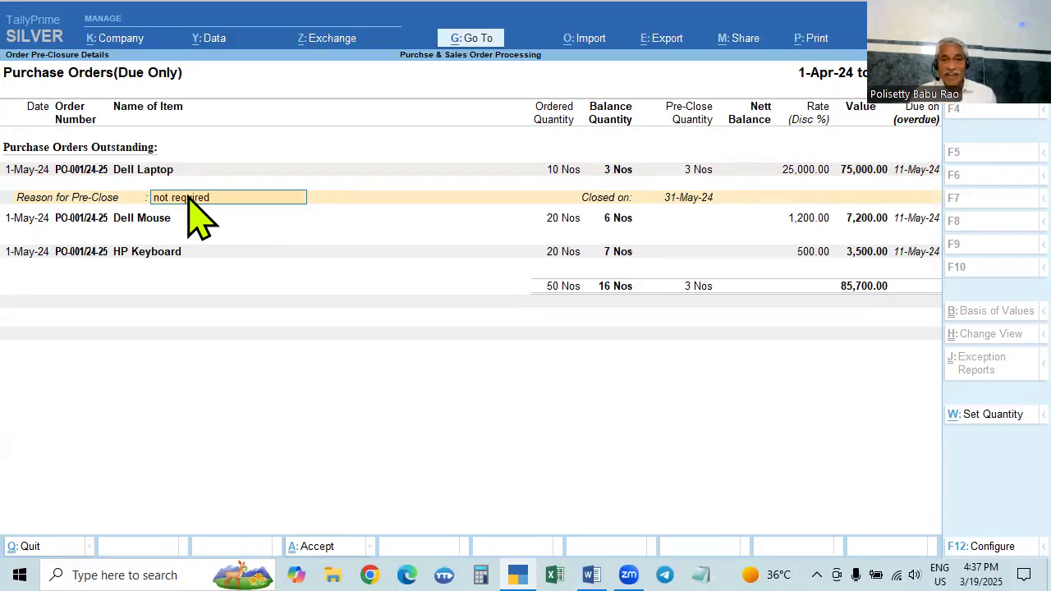
{"action": "key", "text": "Return"}
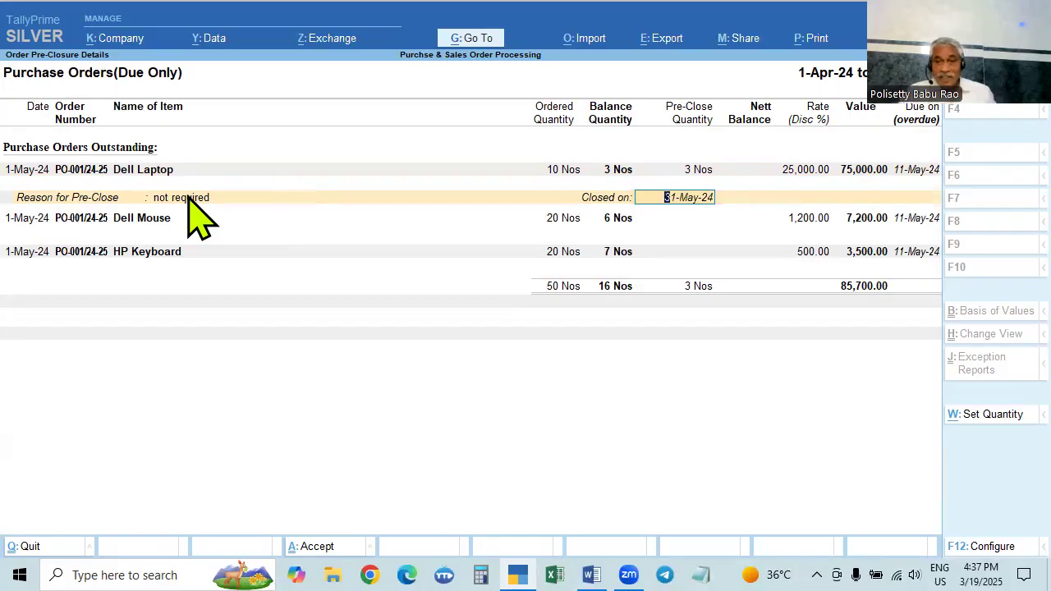
{"action": "key", "text": "Return"}
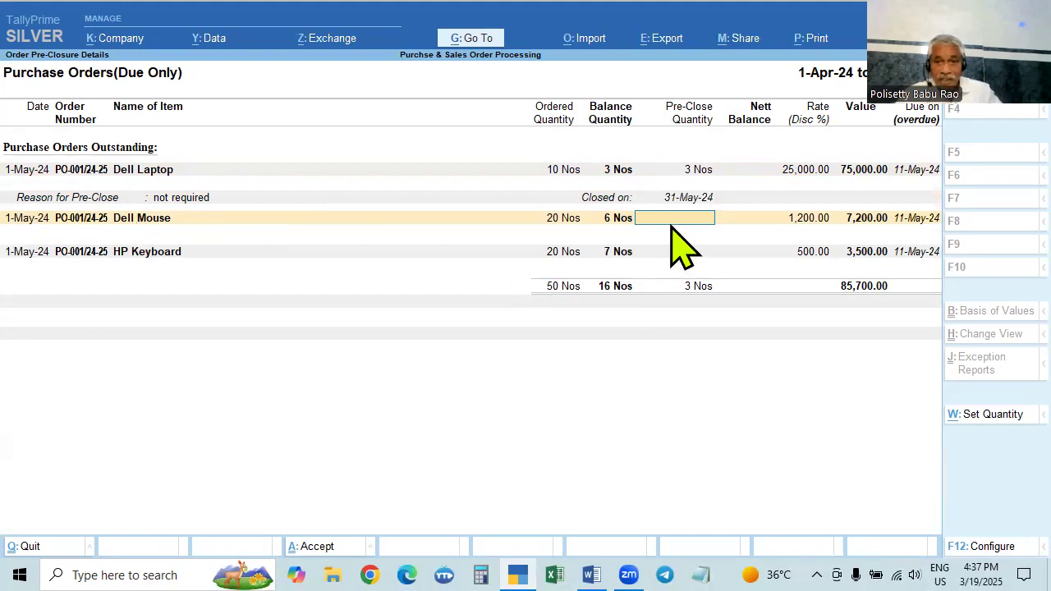
Pre-close 6 Nos of Dell Mouse with the reason "not supplied", closed on 31-May-24.
{"action": "type", "text": "6"}
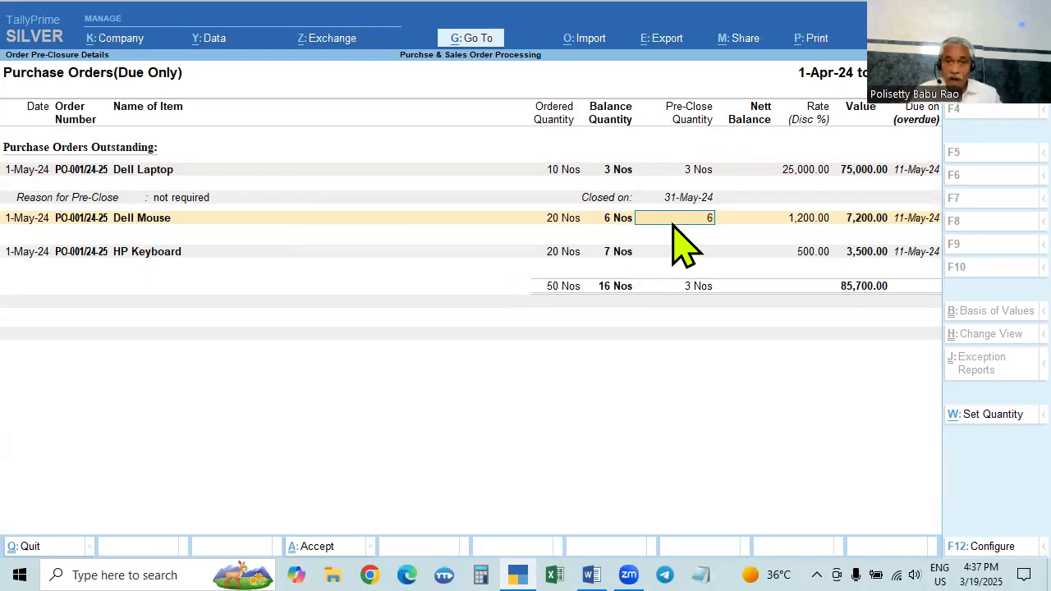
{"action": "key", "text": "BackSpace"}
{"action": "type", "text": "3"}
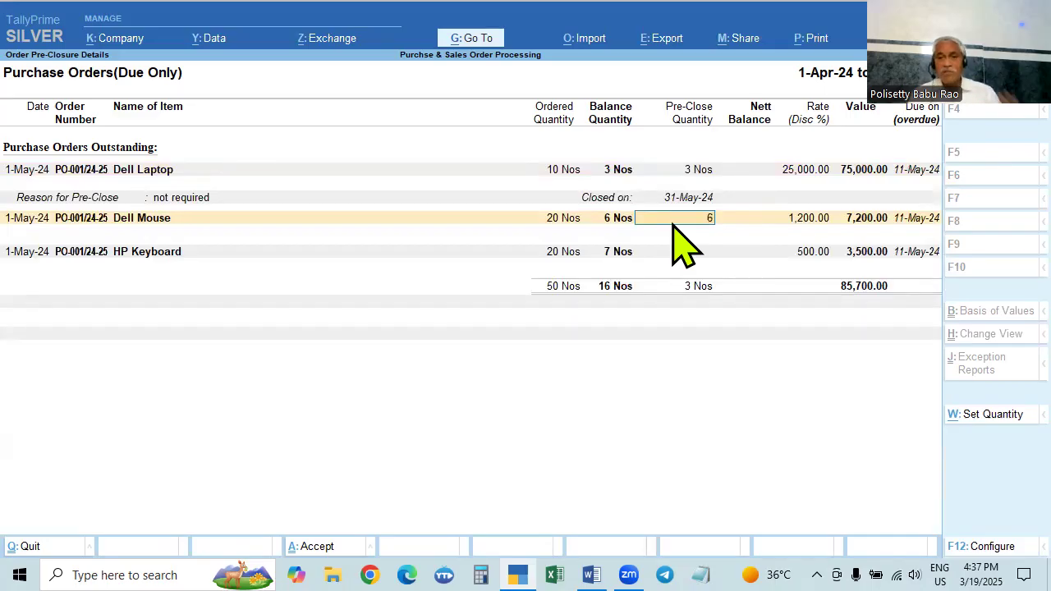
{"action": "key", "text": "Return"}
{"action": "type", "text": "not supply"}
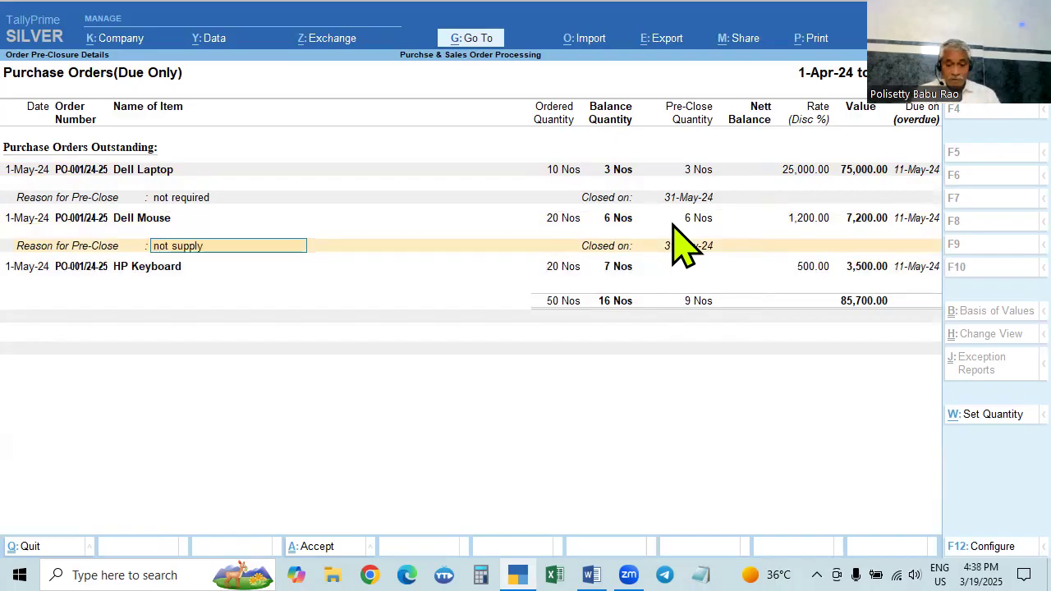
{"action": "key", "text": "BackSpace"}
{"action": "type", "text": "id"}
{"action": "key", "text": "BackSpace"}
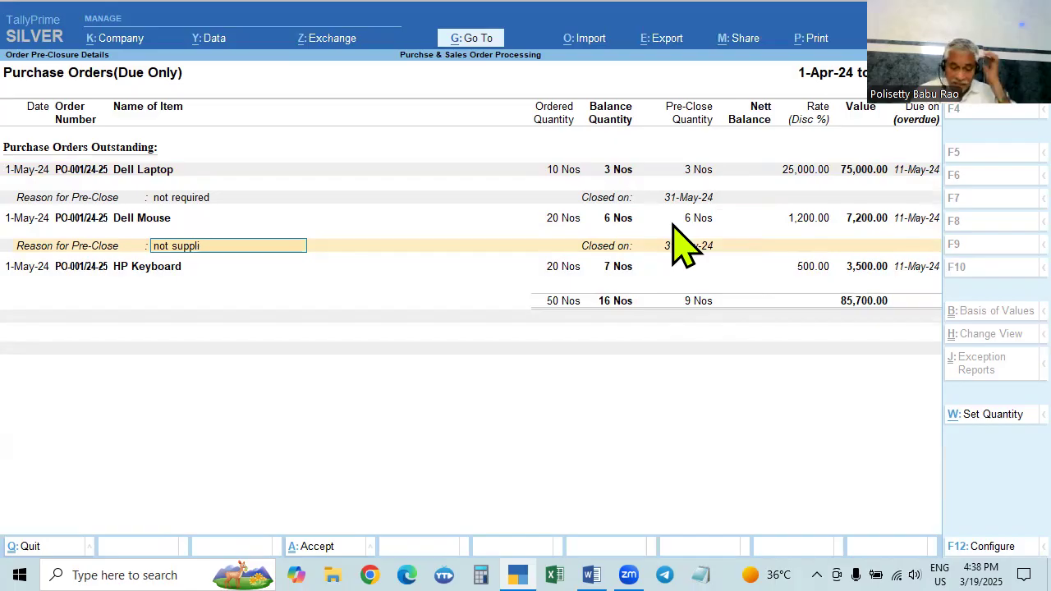
{"action": "type", "text": "ed"}
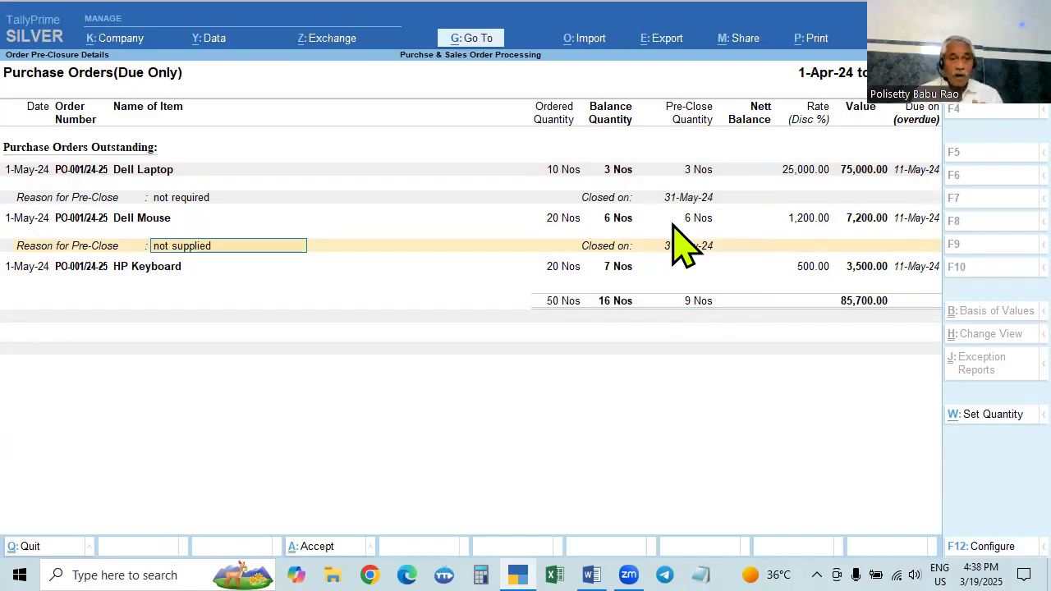
{"action": "key", "text": "Return"}
{"action": "key", "text": "Return"}
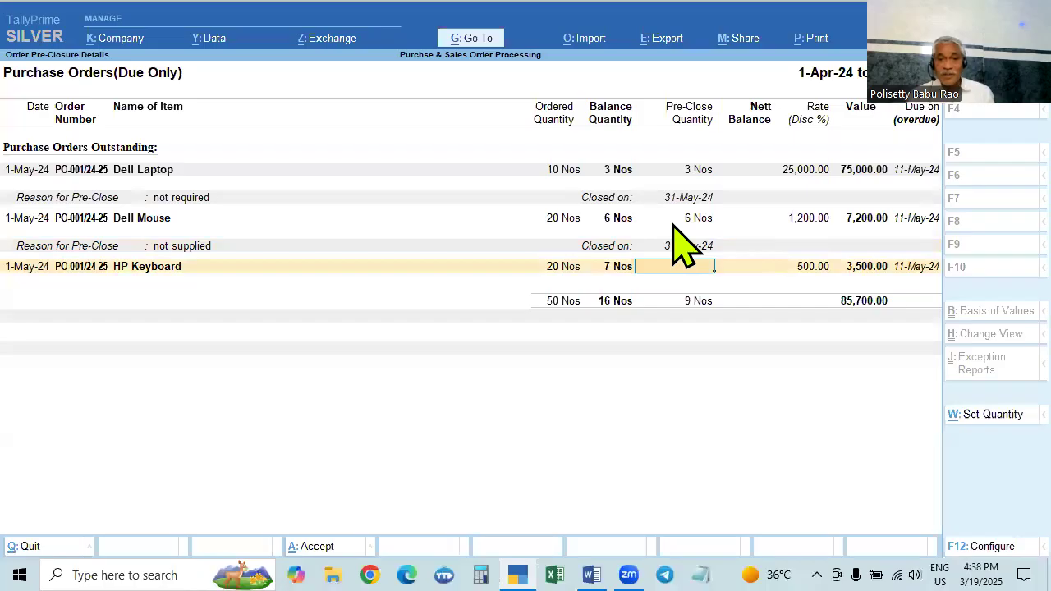
Pre-close 7 Nos of HP Keyboard with the reason "not supplied", closed on 31-May-24, and accept the order pre-closure.
{"action": "key", "text": "Return"}
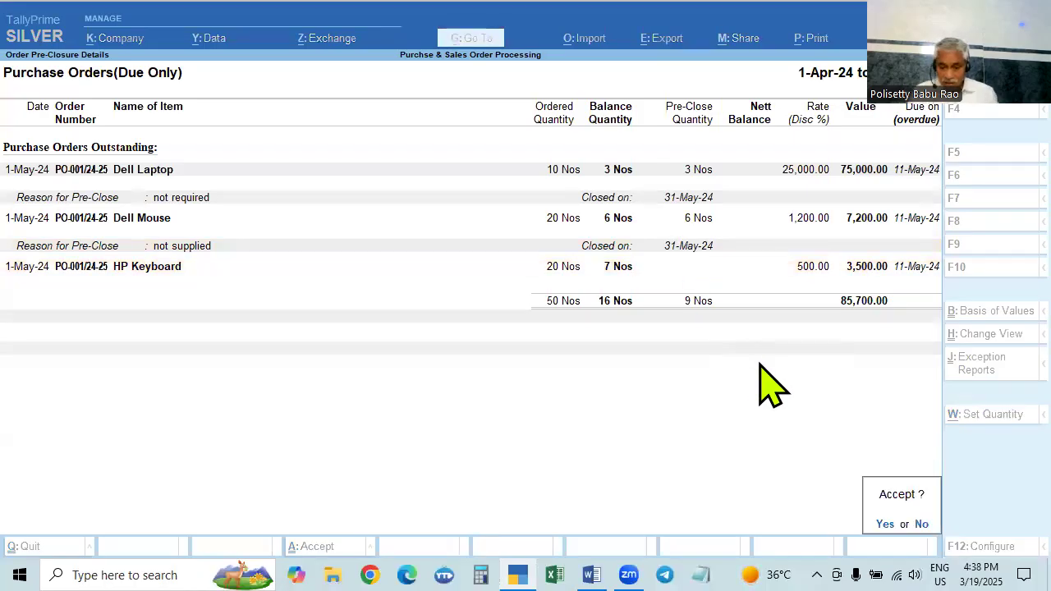
{"action": "key", "text": "n"}
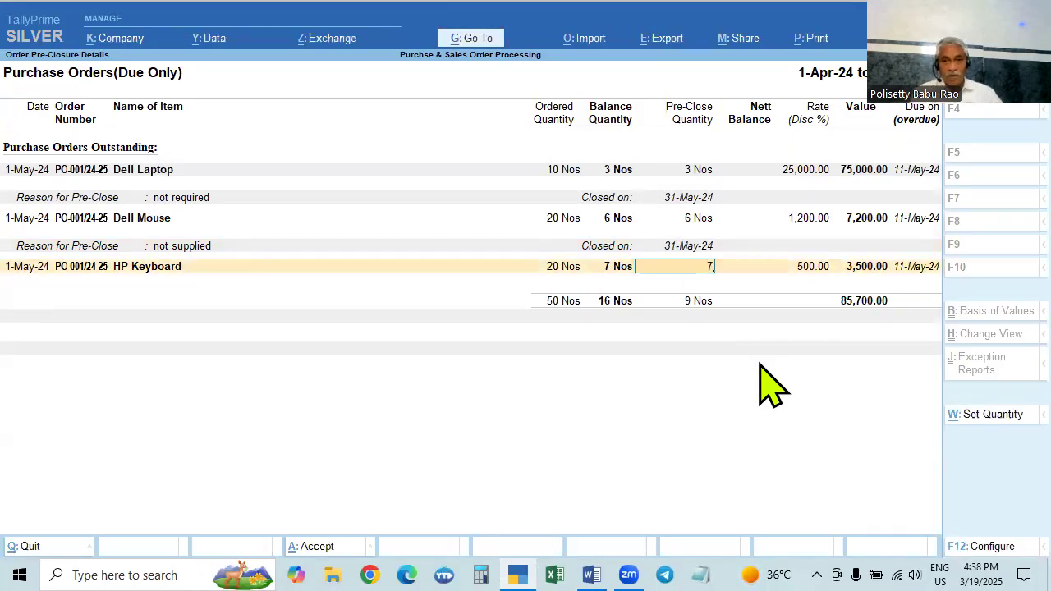
{"action": "key", "text": "Return"}
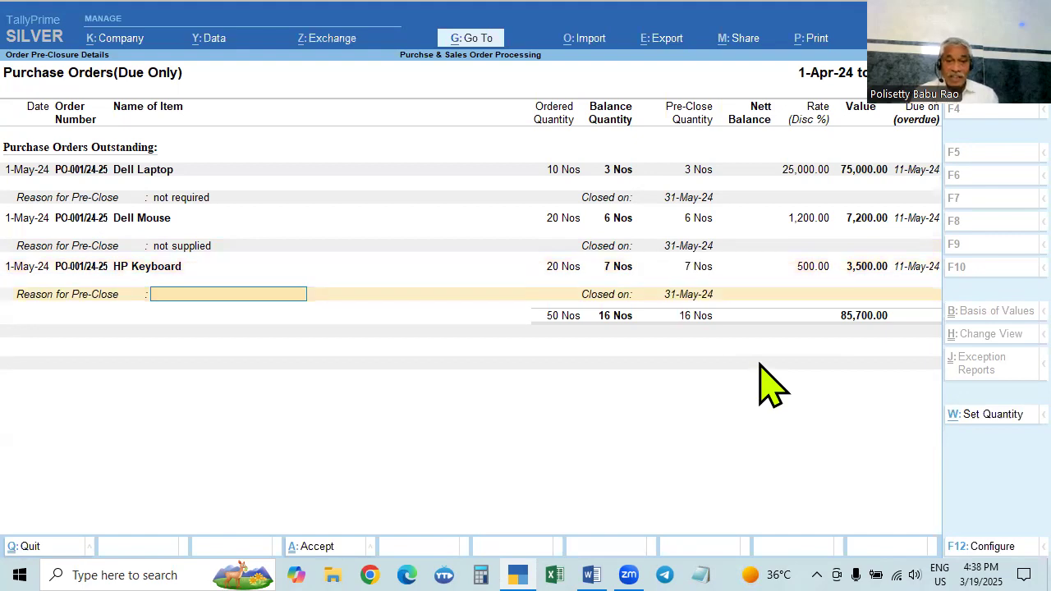
{"action": "type", "text": "not supplied"}
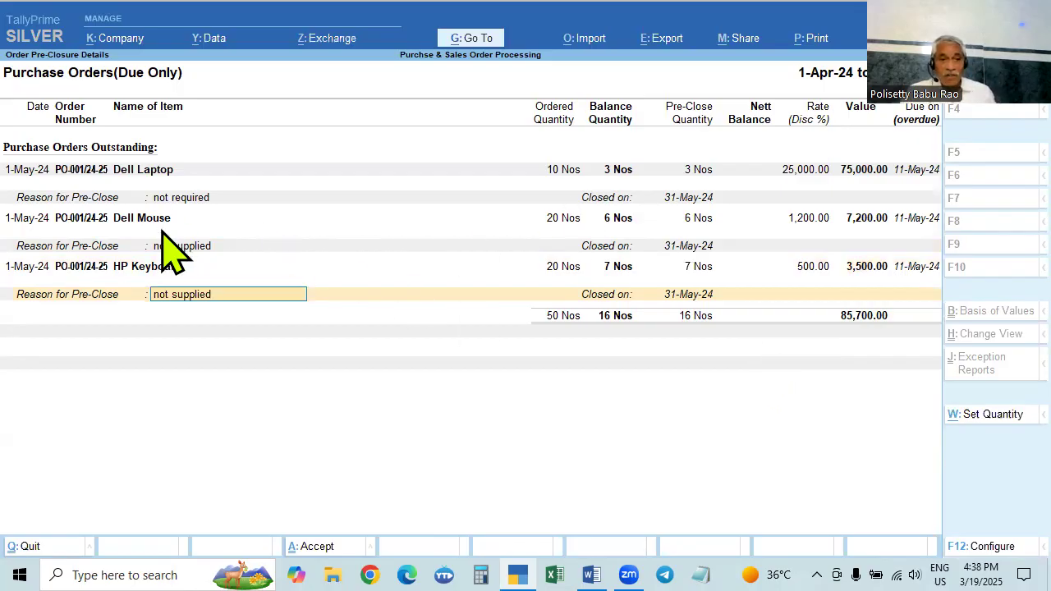
{"action": "key", "text": "Return"}
{"action": "key", "text": "Return"}
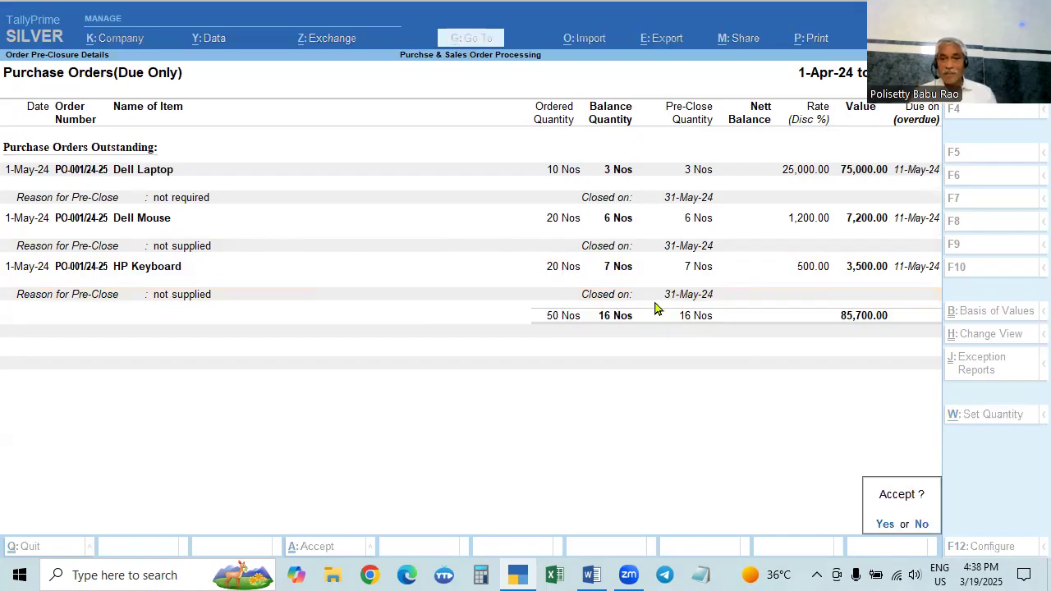
{"action": "key", "text": "Return"}
{"action": "key", "text": "Escape"}
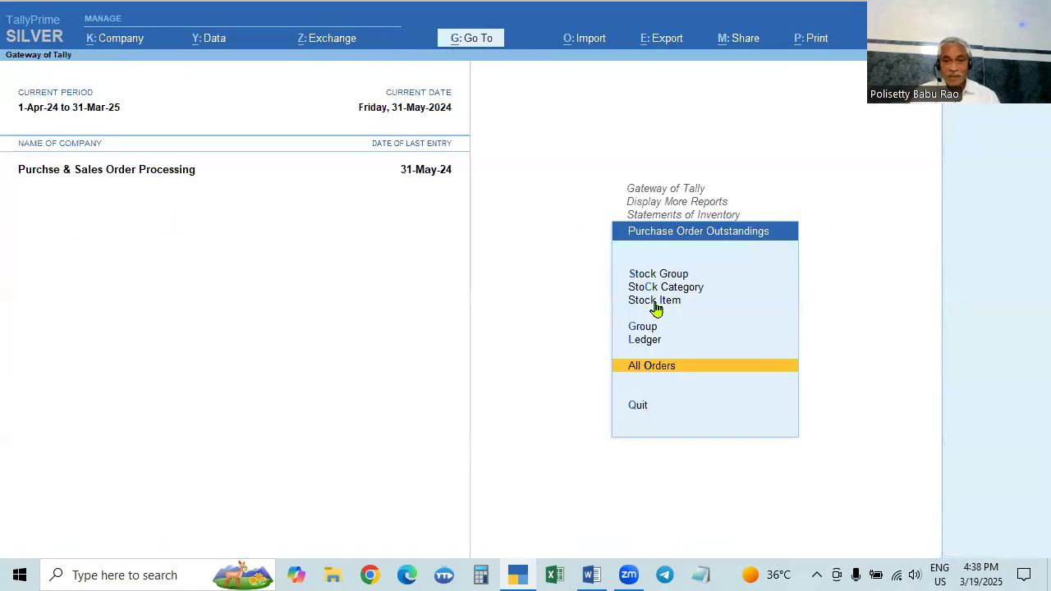
Check the Purchase Order Outstandings for remaining orders, comparing the due-only and all-orders views.
{"action": "key", "text": "Escape"}
{"action": "key", "text": "Return"}
{"action": "key", "text": "Down"}
{"action": "key", "text": "Down"}
{"action": "key", "text": "Down"}
{"action": "key", "text": "Down"}
{"action": "key", "text": "Down"}
{"action": "key", "text": "Down"}
{"action": "key", "text": "Up"}
{"action": "key", "text": "Return"}
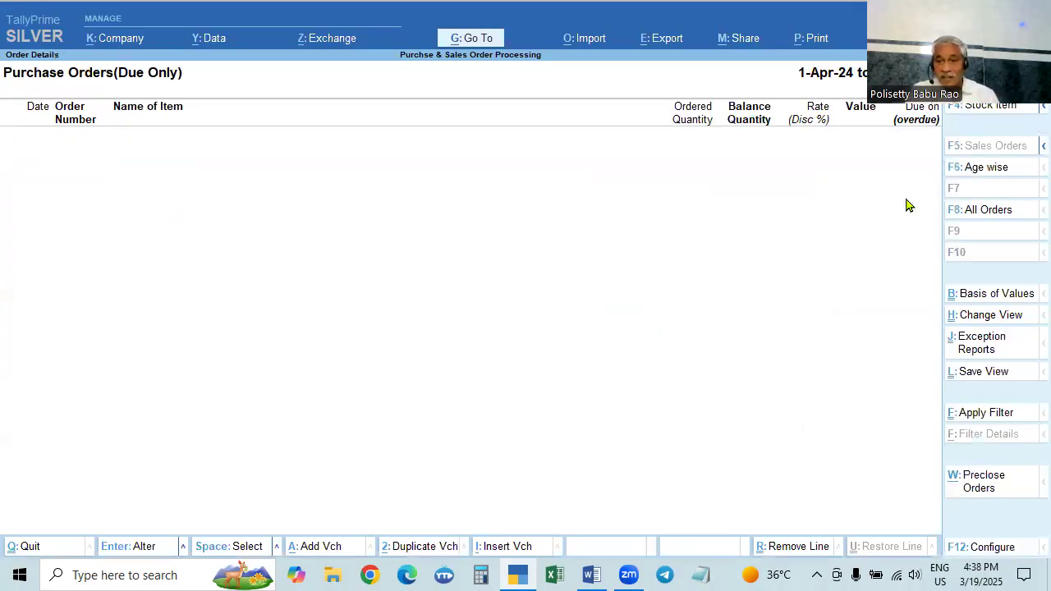
{"action": "left_click", "coordinate": [990, 213]}
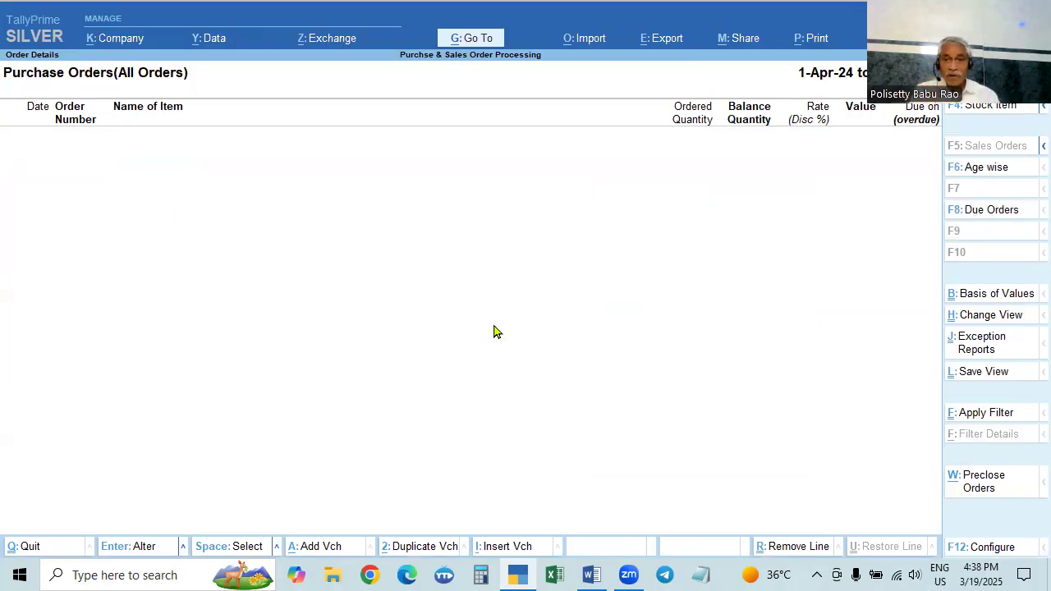
{"action": "left_click", "coordinate": [978, 214]}
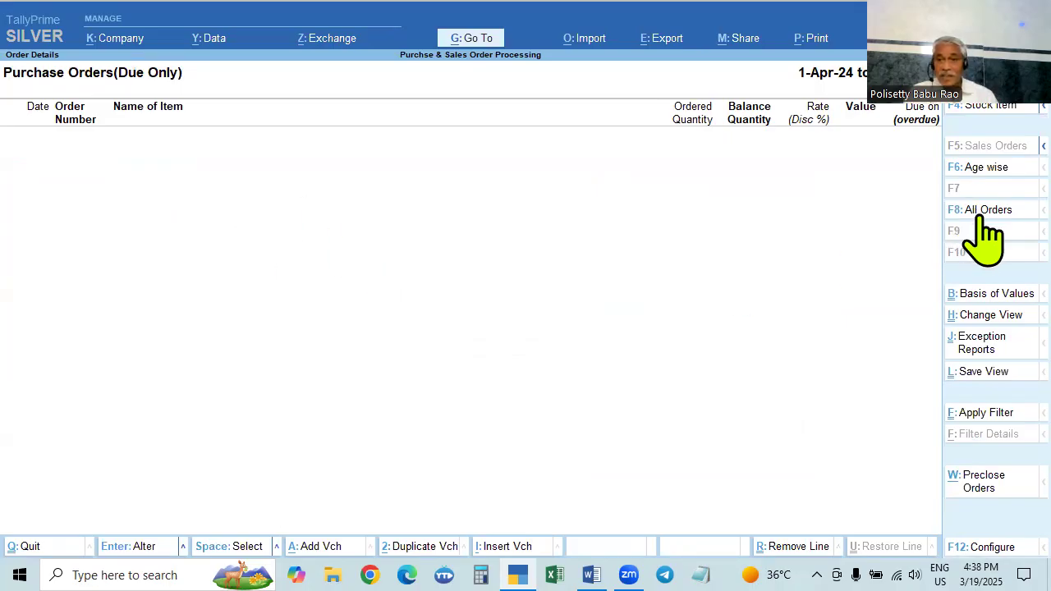
{"action": "left_click", "coordinate": [984, 215]}
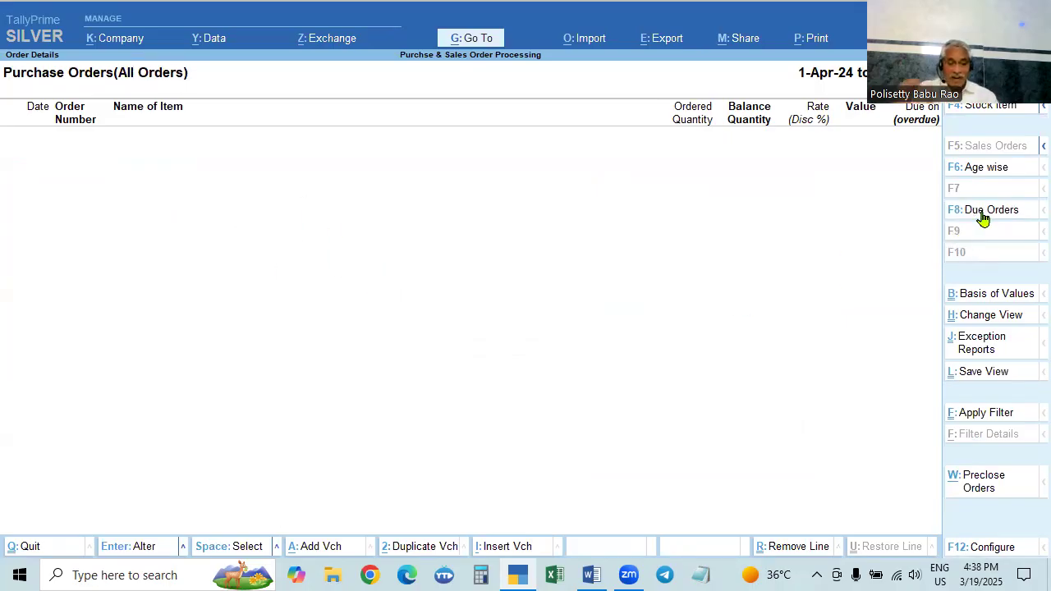
Check the Purchase Order Outstandings for the Mallika Computers (C) ledger and return to the Gateway of Tally.
{"action": "key", "text": "Escape"}
{"action": "key", "text": "Up"}
{"action": "key", "text": "Return"}
{"action": "key", "text": "Down"}
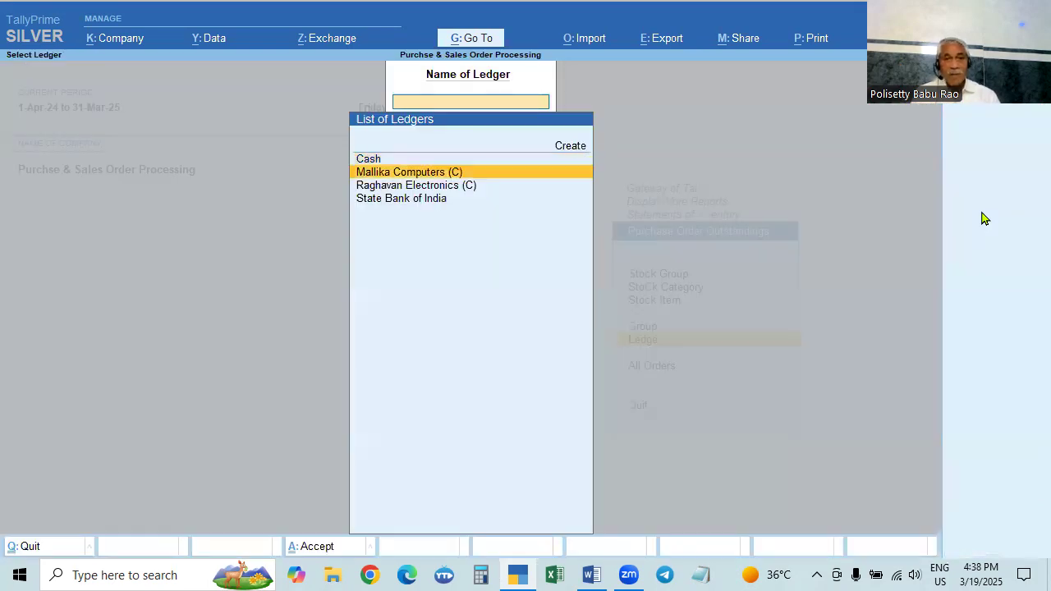
{"action": "key", "text": "Return"}
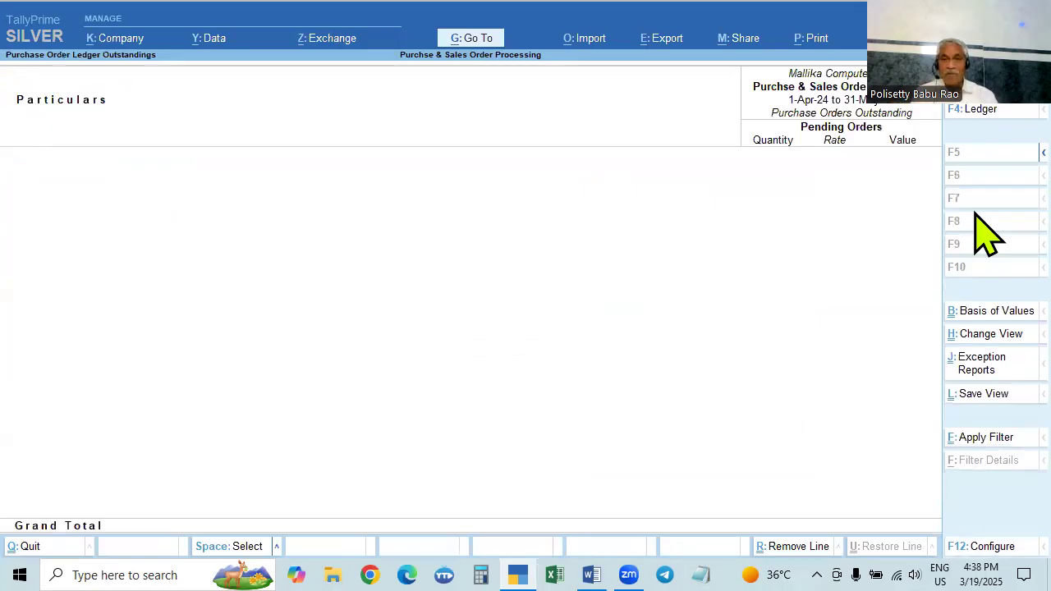
{"action": "key", "text": "Escape"}
{"action": "key", "text": "Escape"}
{"action": "key", "text": "Escape"}
{"action": "key", "text": "Escape"}
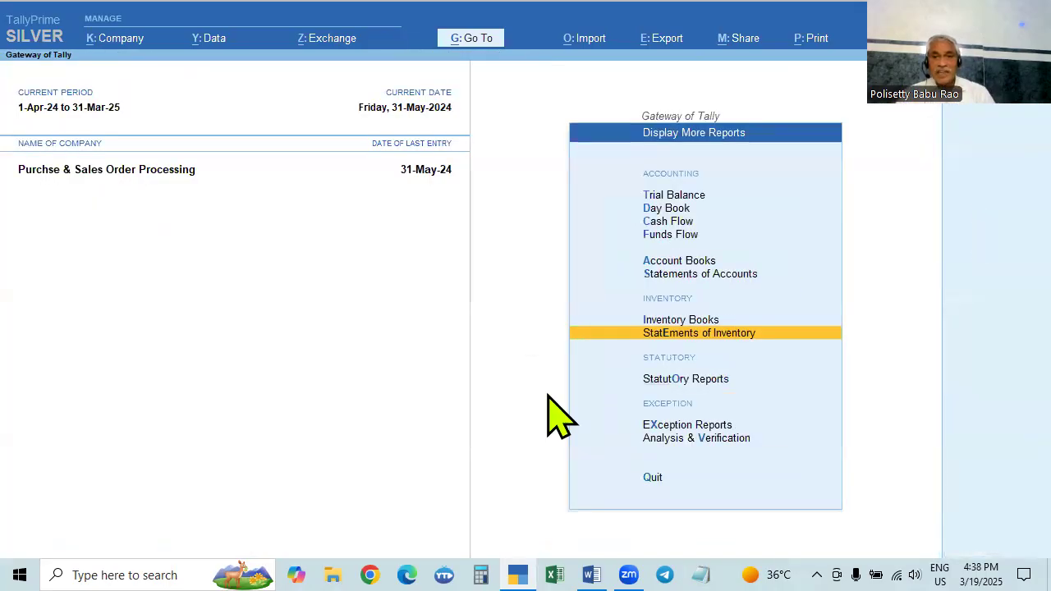
{"action": "key", "text": "Escape"}
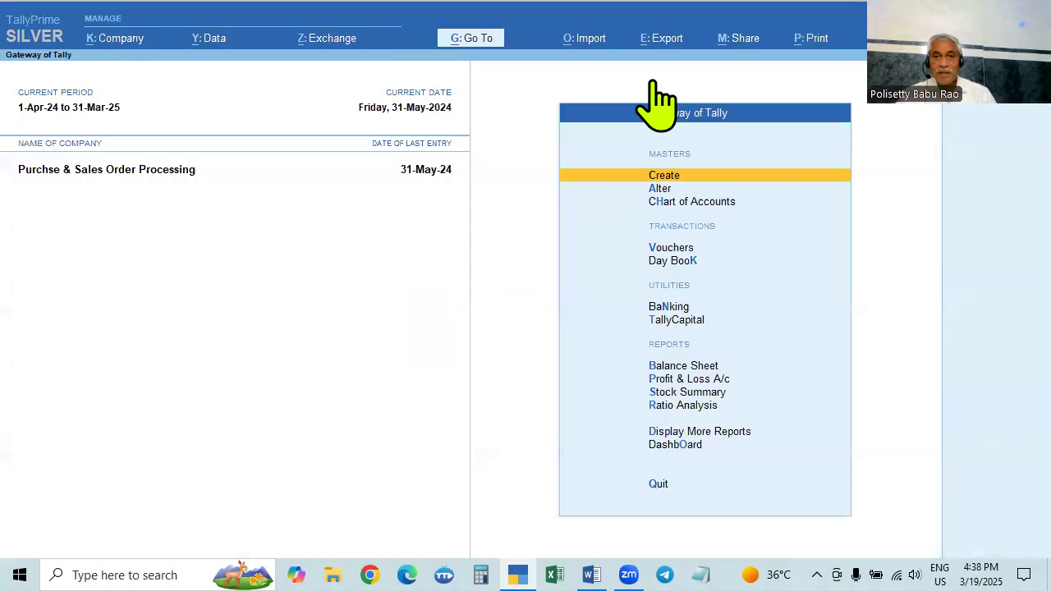